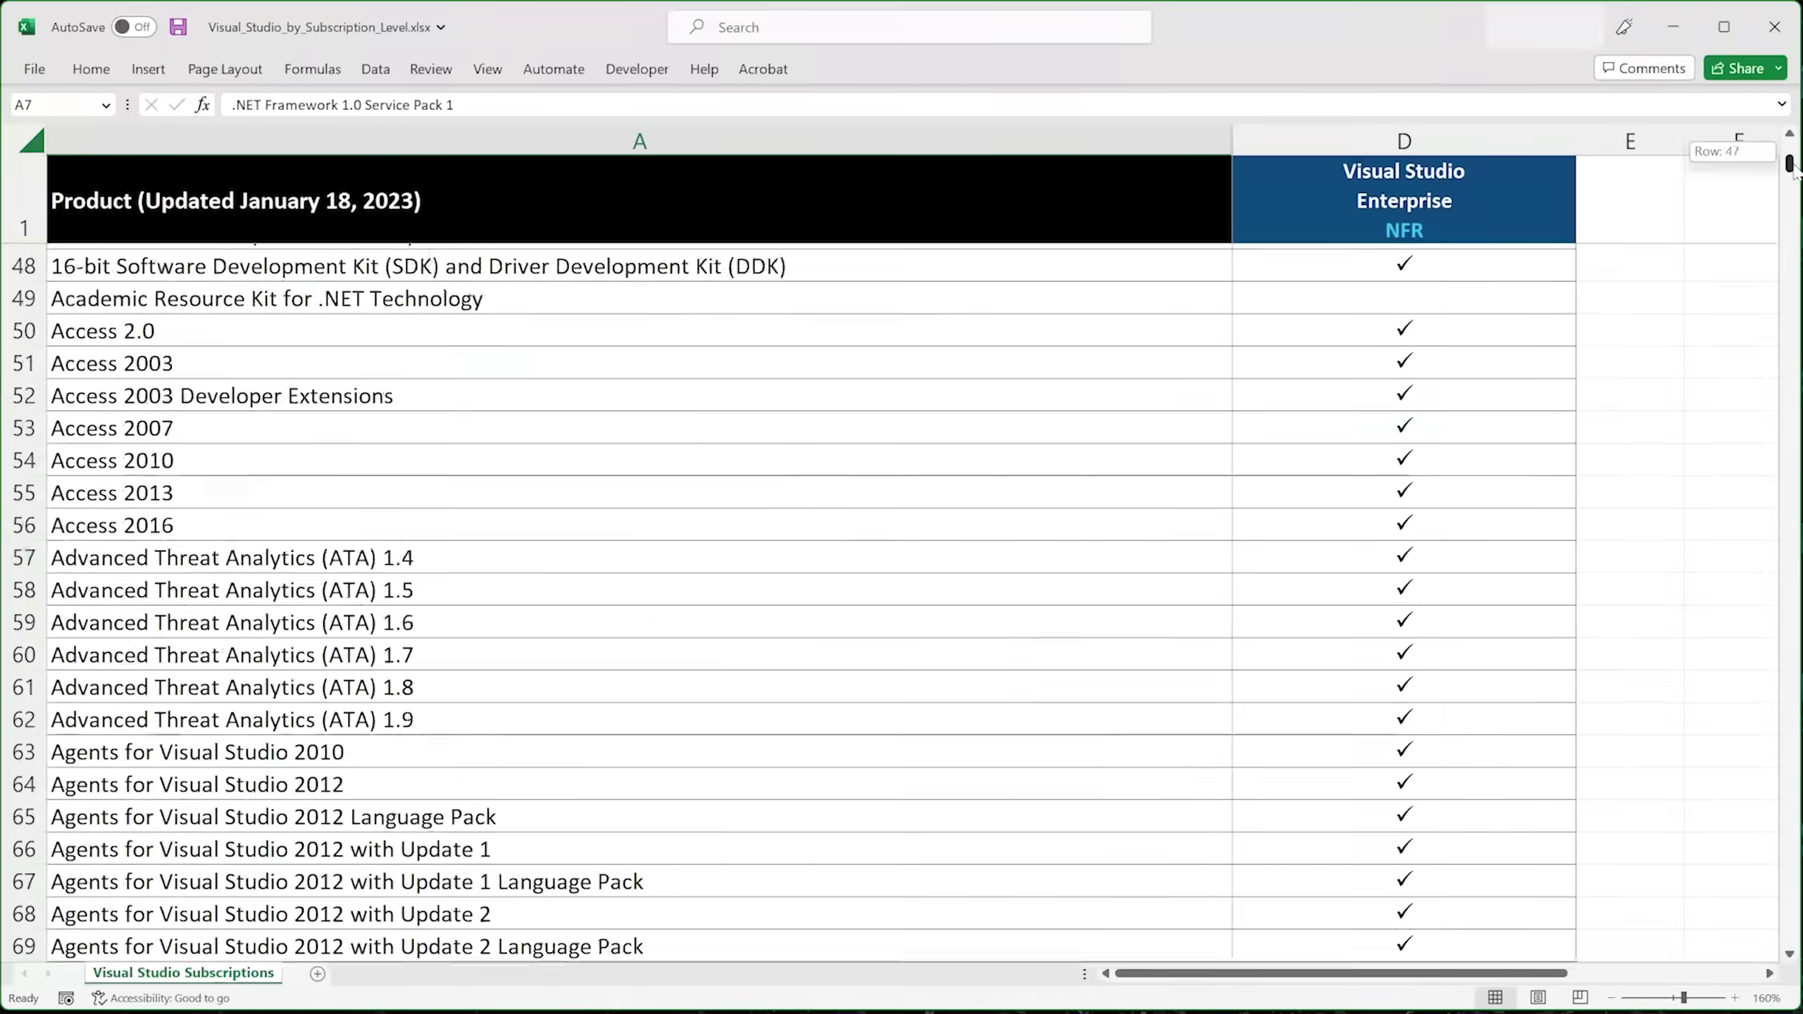
- Select the Desktop Optimization Pack rows A706:A721, then view the 'all' sheet's Visual Studio Enterprise NFR column
{"action": "left_click_drag", "start_coordinate": [1788, 153], "coordinate": [1768, 848]}
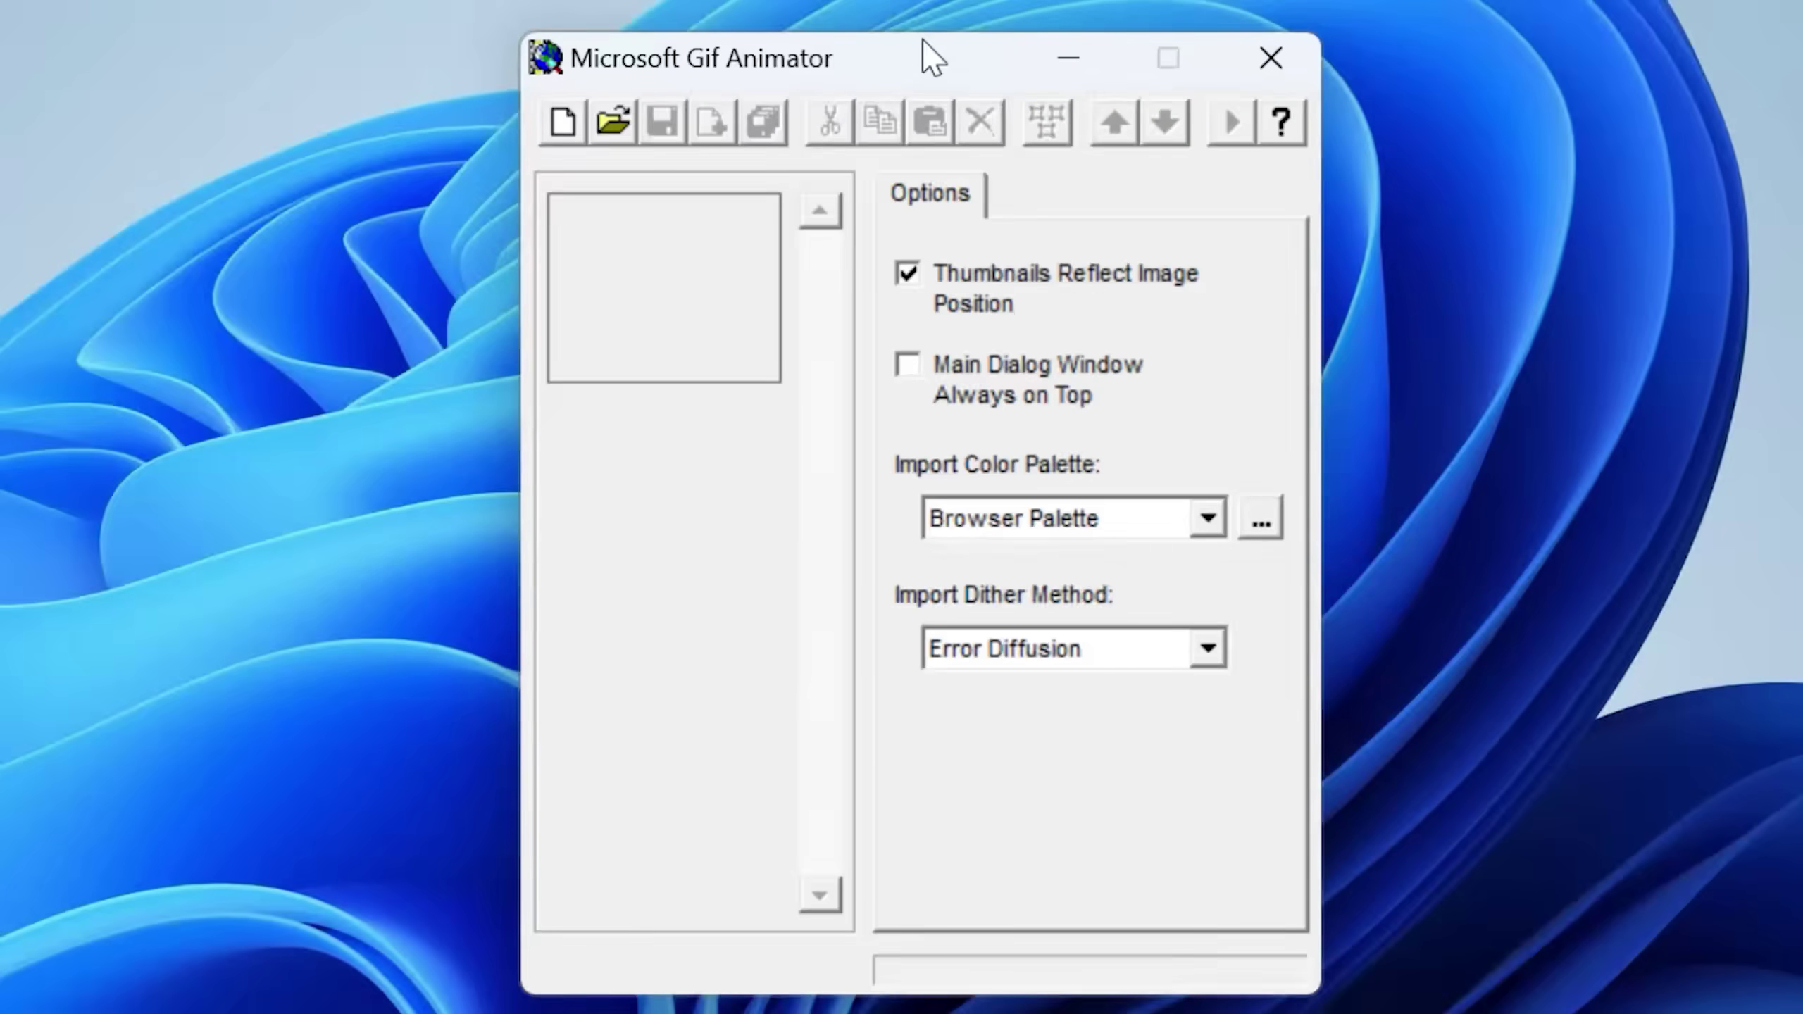
{"action": "left_click_drag", "start_coordinate": [660, 60], "coordinate": [655, 61]}
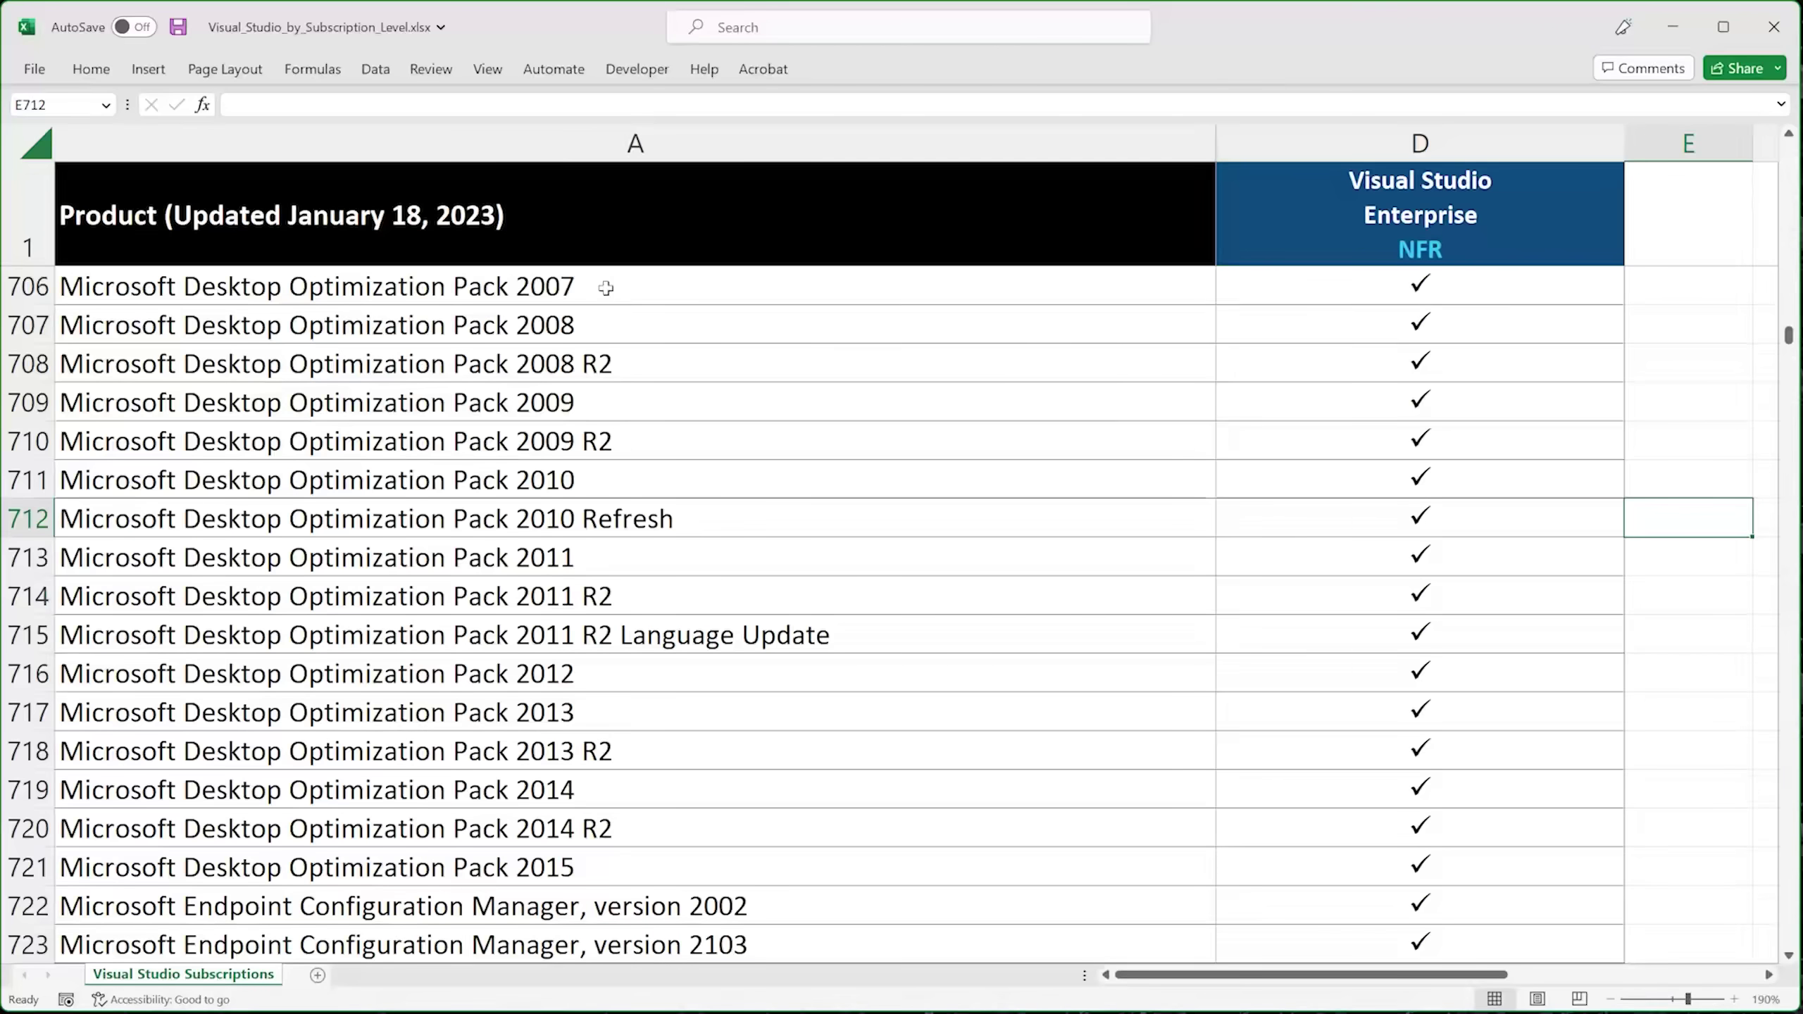
{"action": "left_click", "coordinate": [606, 287]}
{"action": "left_click_drag", "start_coordinate": [809, 328], "coordinate": [854, 869]}
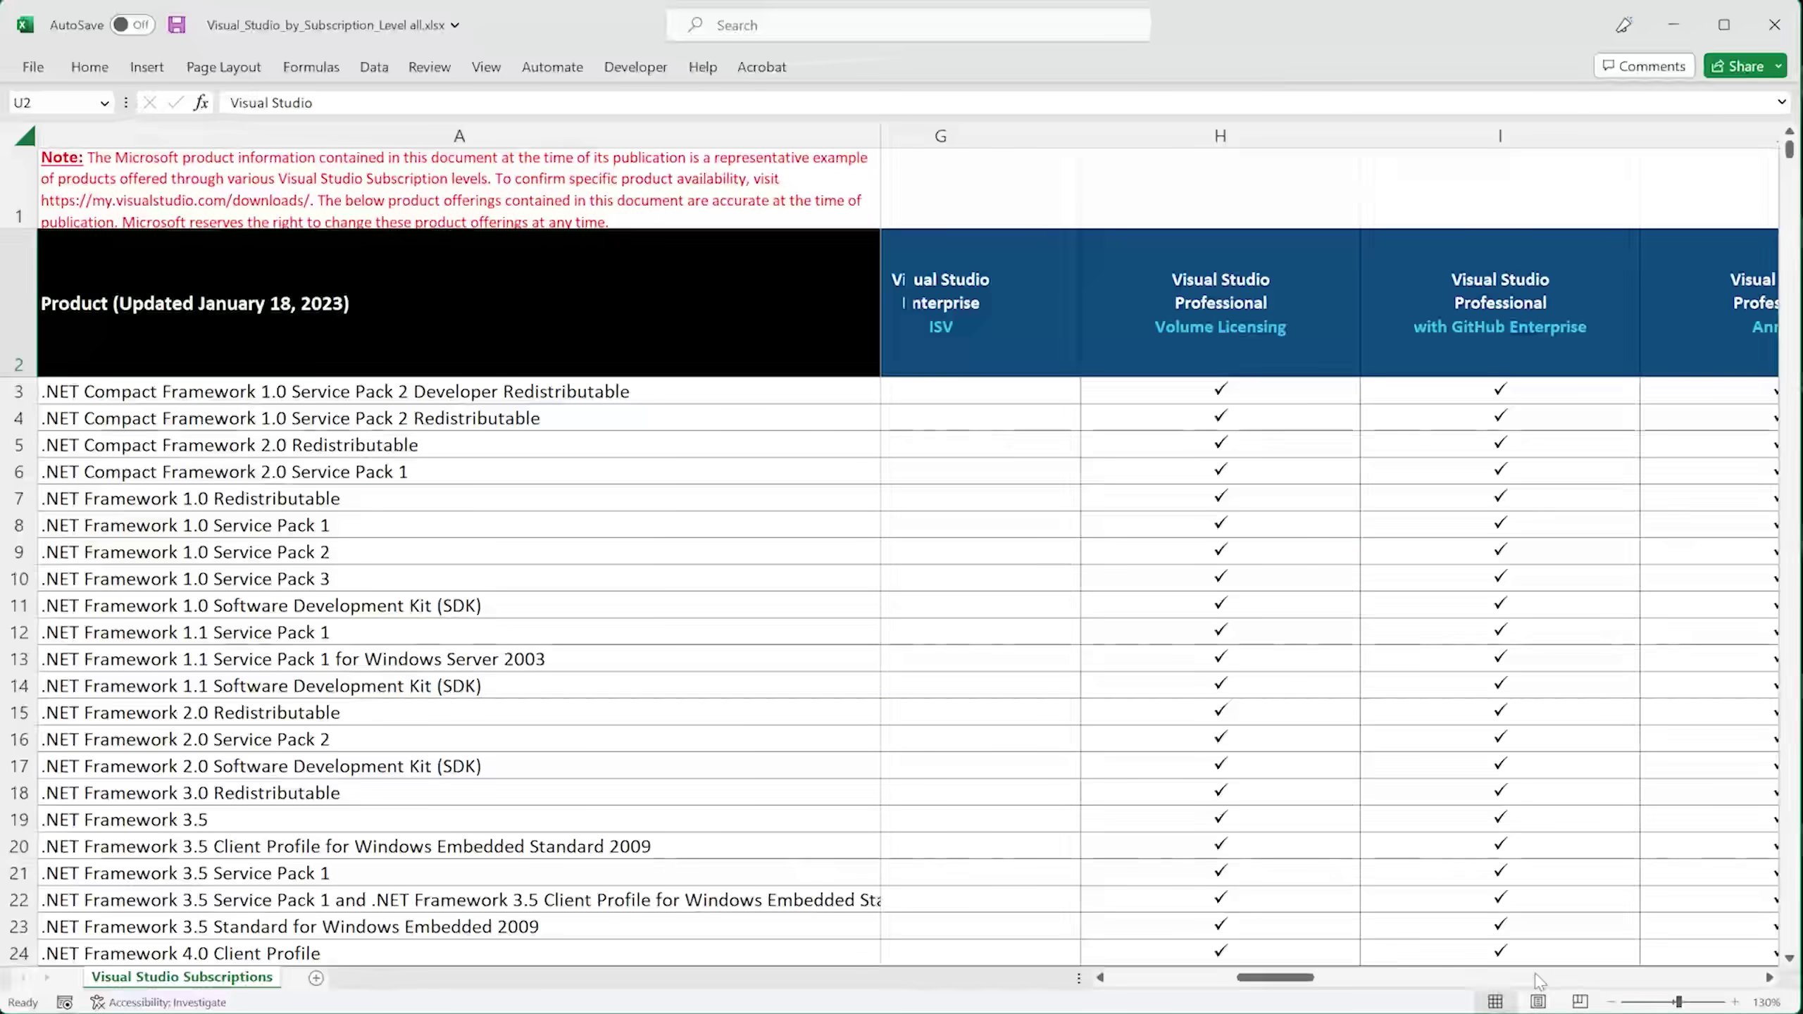
{"action": "left_click_drag", "start_coordinate": [1582, 982], "coordinate": [1616, 984]}
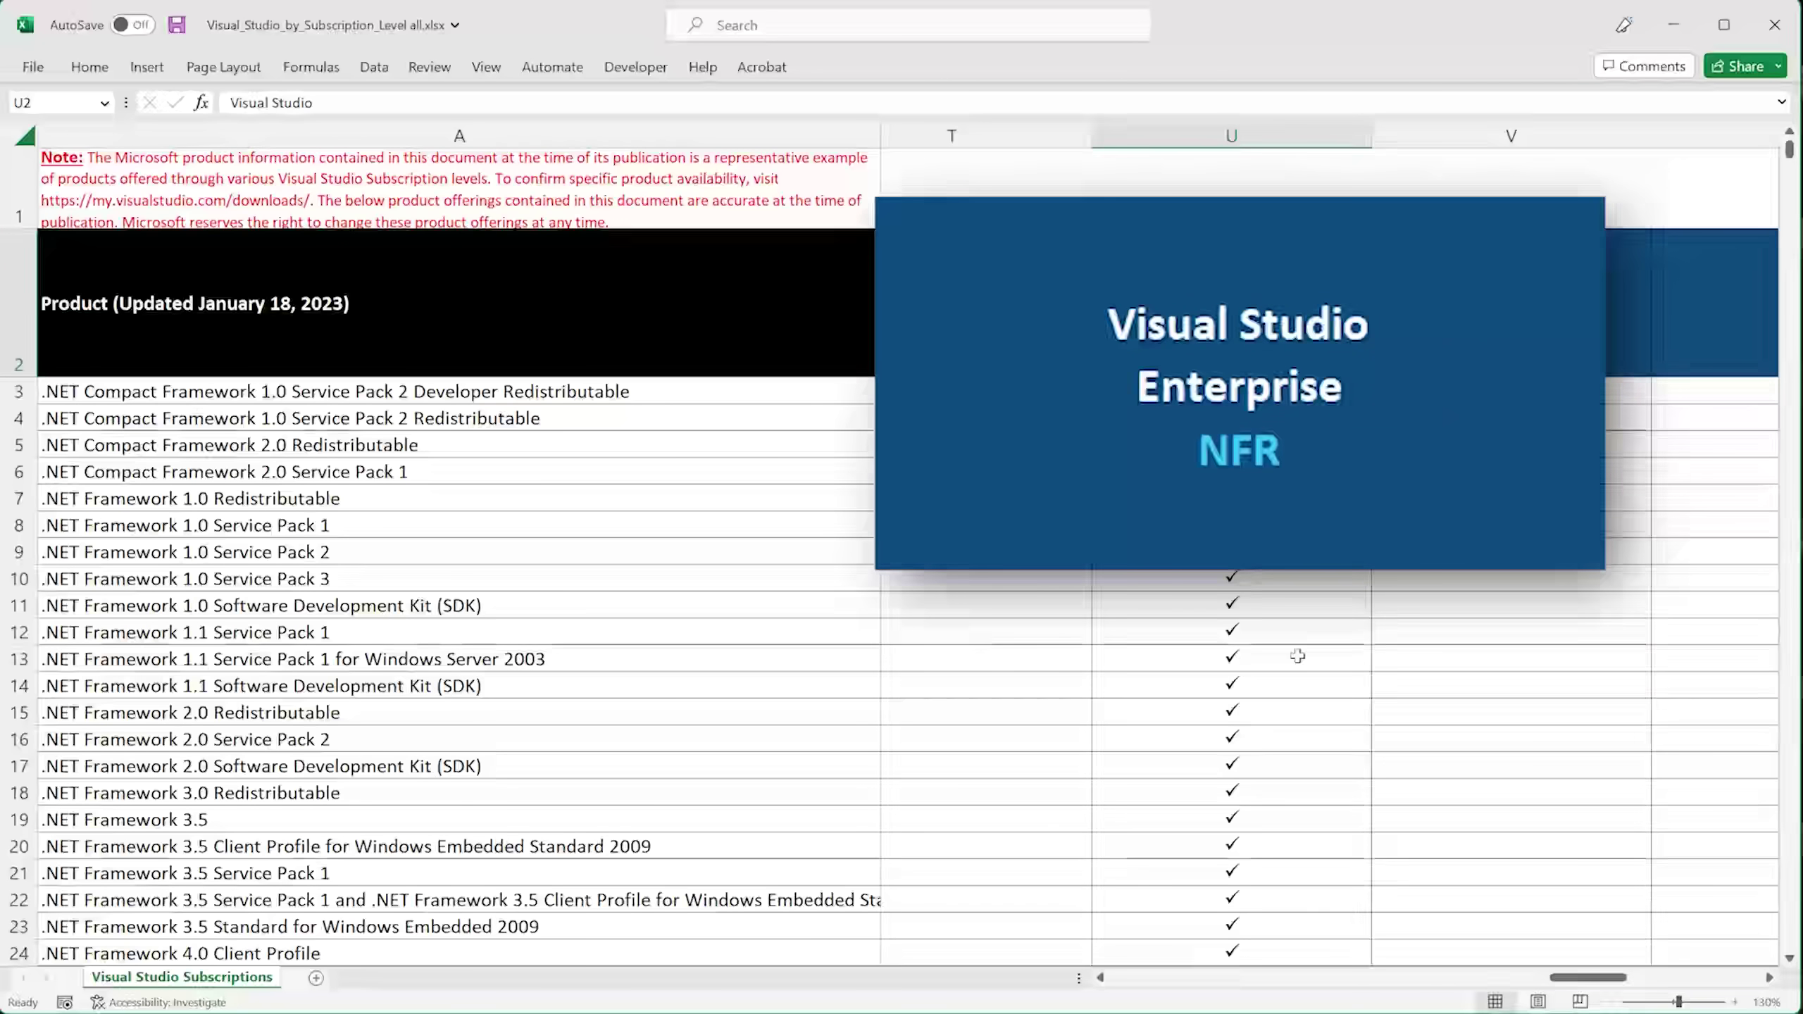
{"action": "scroll", "coordinate": [1297, 656], "scroll_direction": "down", "scroll_amount": 6}
- Scroll down to This PC, where DVD Drive (J:) MDOP2015 is listed
{"action": "scroll", "coordinate": [1291, 684], "scroll_direction": "down", "scroll_amount": 20}
{"action": "scroll", "coordinate": [1287, 777], "scroll_direction": "down", "scroll_amount": 20}
{"action": "scroll", "coordinate": [1276, 784], "scroll_direction": "down", "scroll_amount": 18}
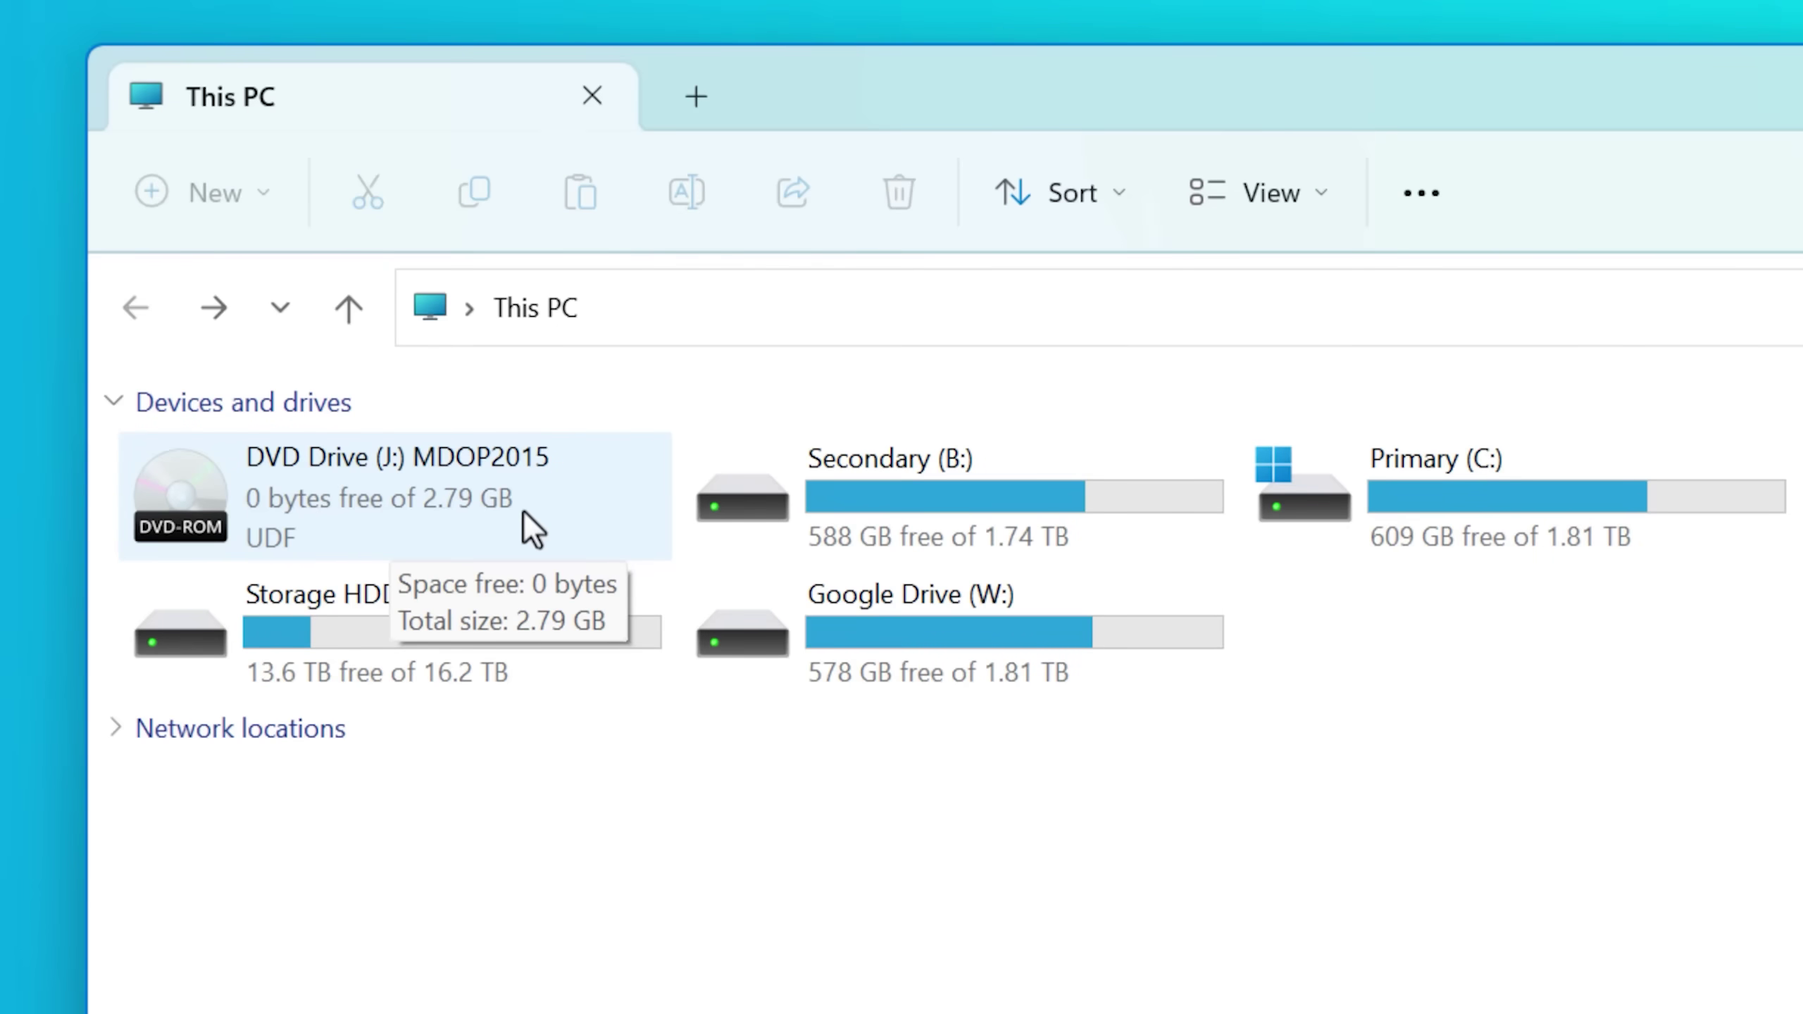
- Browse J:\DaRT\DaRT 10\Installers to the x64 installer, then select the desktop's WinPE add-on and Windows 10 ISO
{"action": "double_click", "coordinate": [456, 522]}
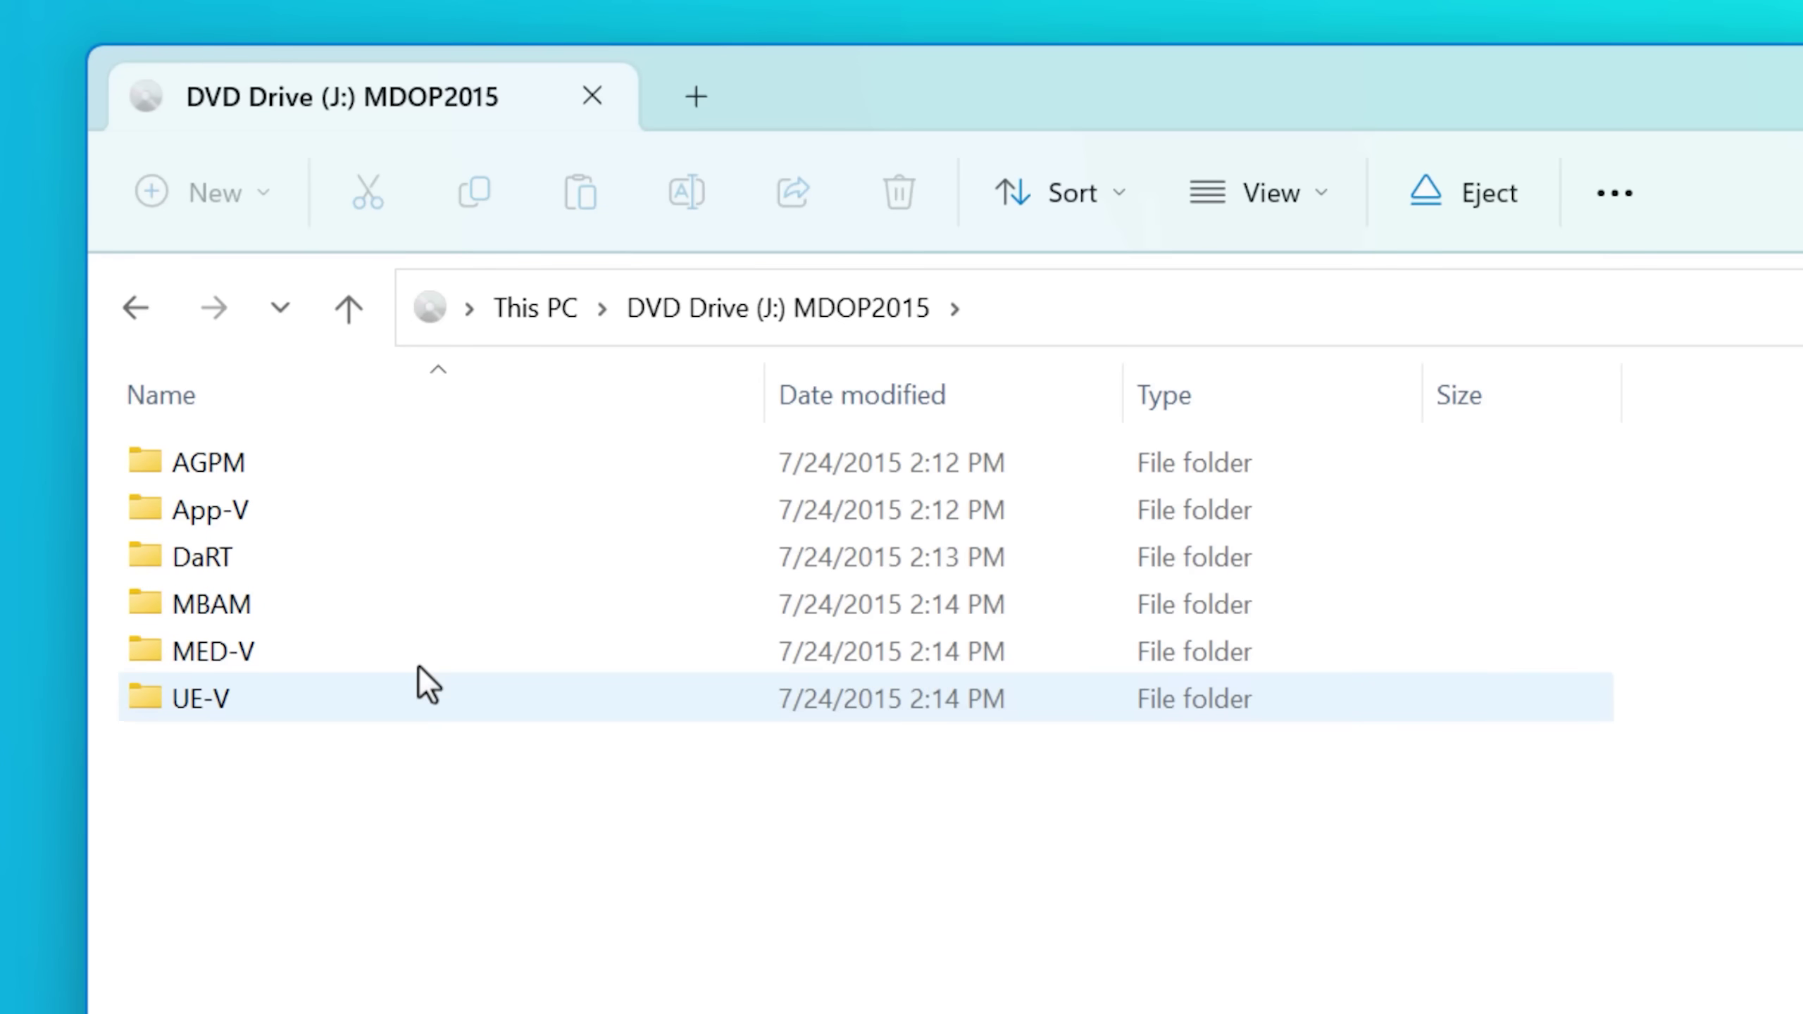
{"action": "double_click", "coordinate": [262, 557]}
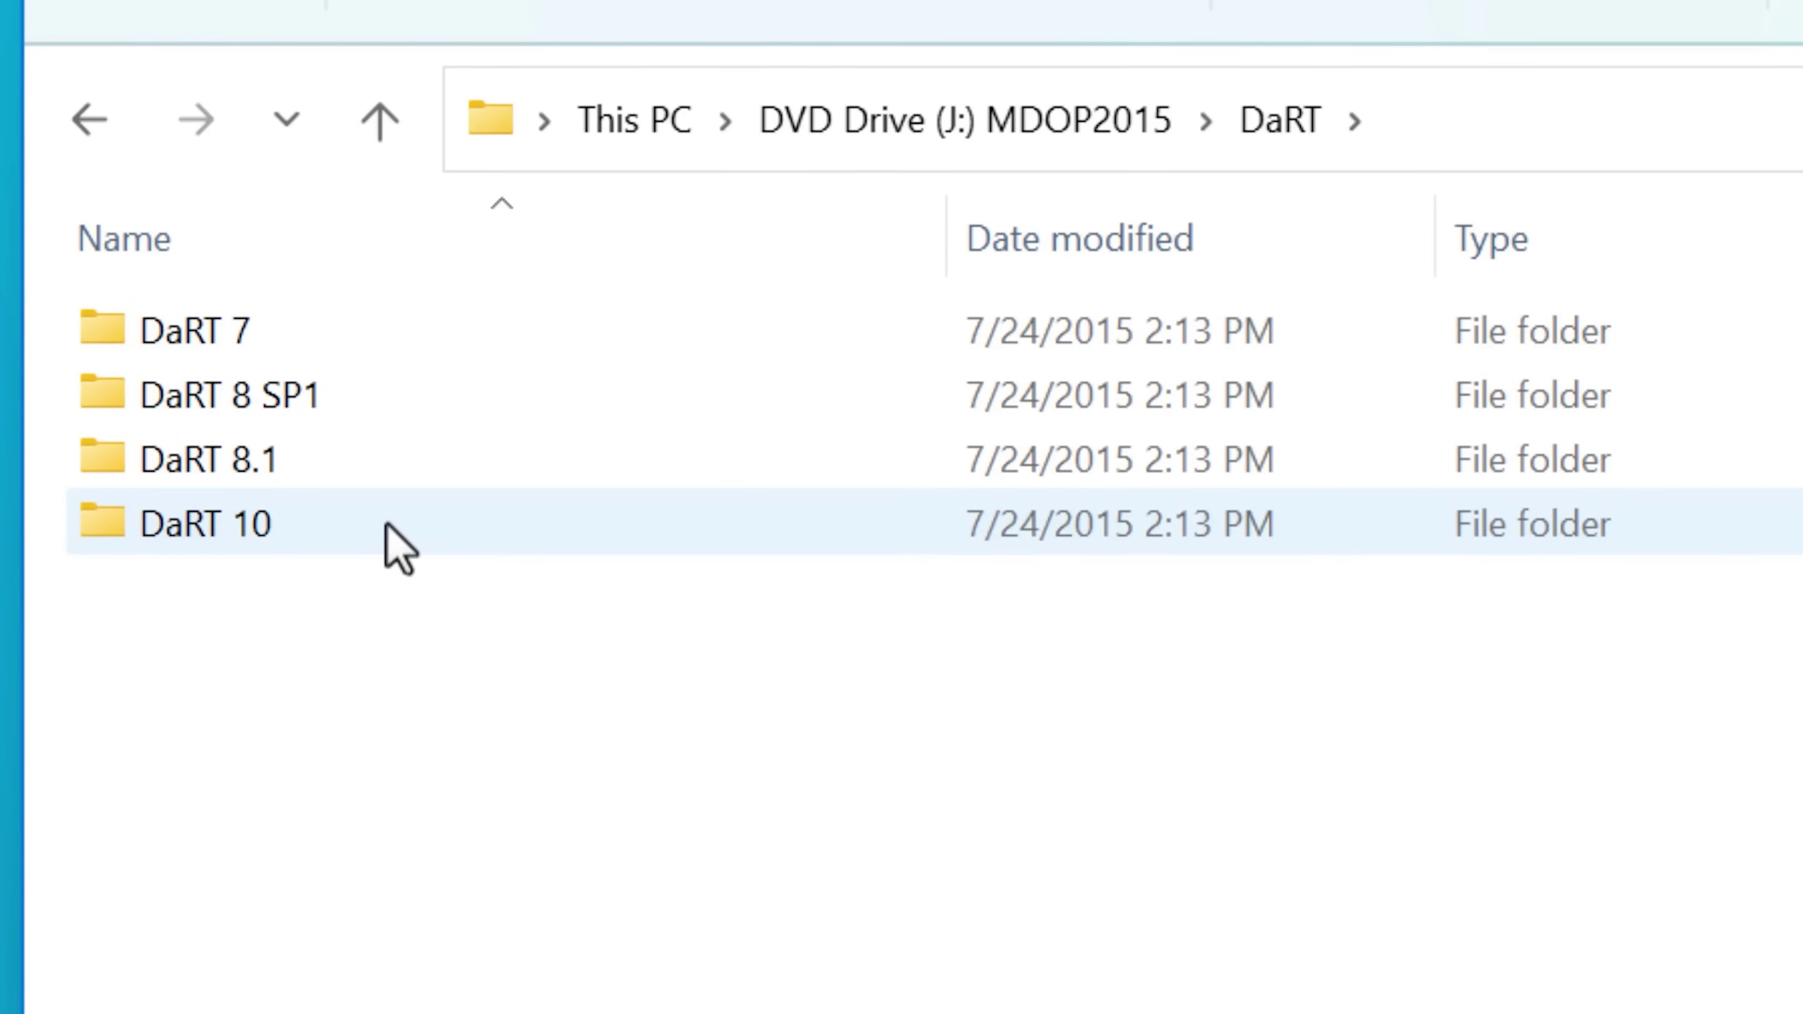
{"action": "double_click", "coordinate": [375, 558]}
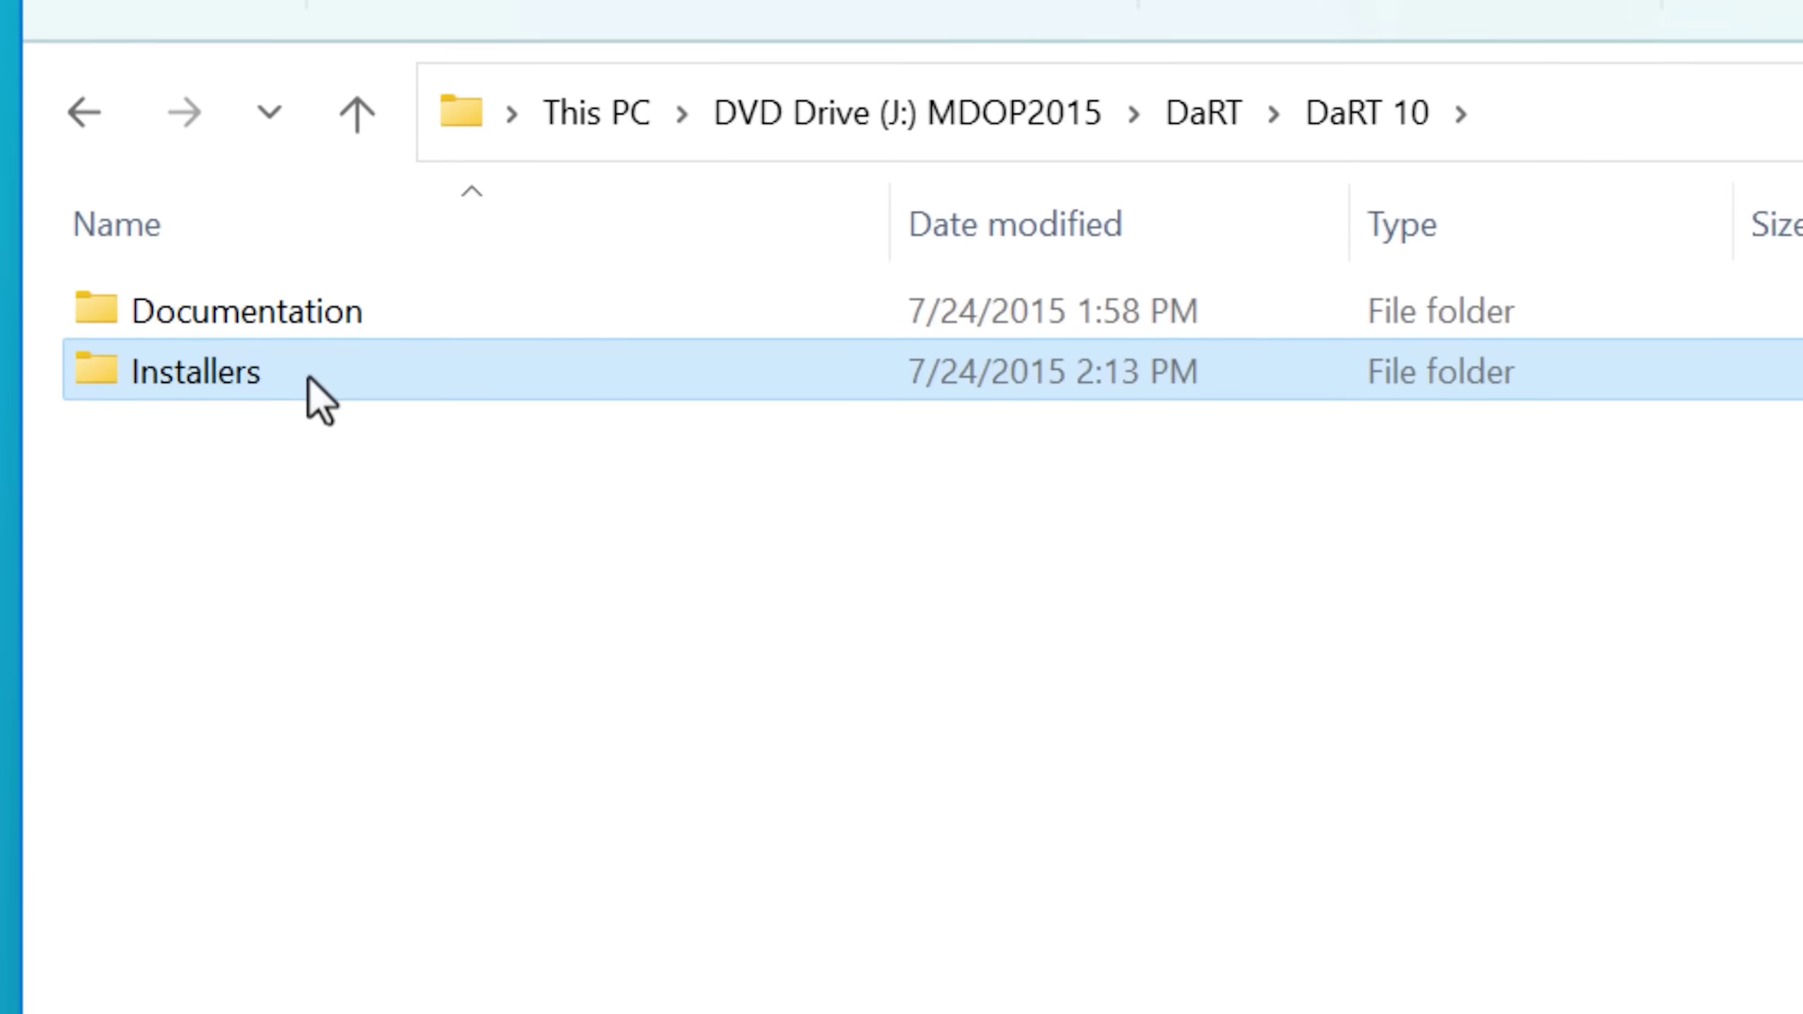
{"action": "double_click", "coordinate": [310, 398]}
{"action": "double_click", "coordinate": [426, 682]}
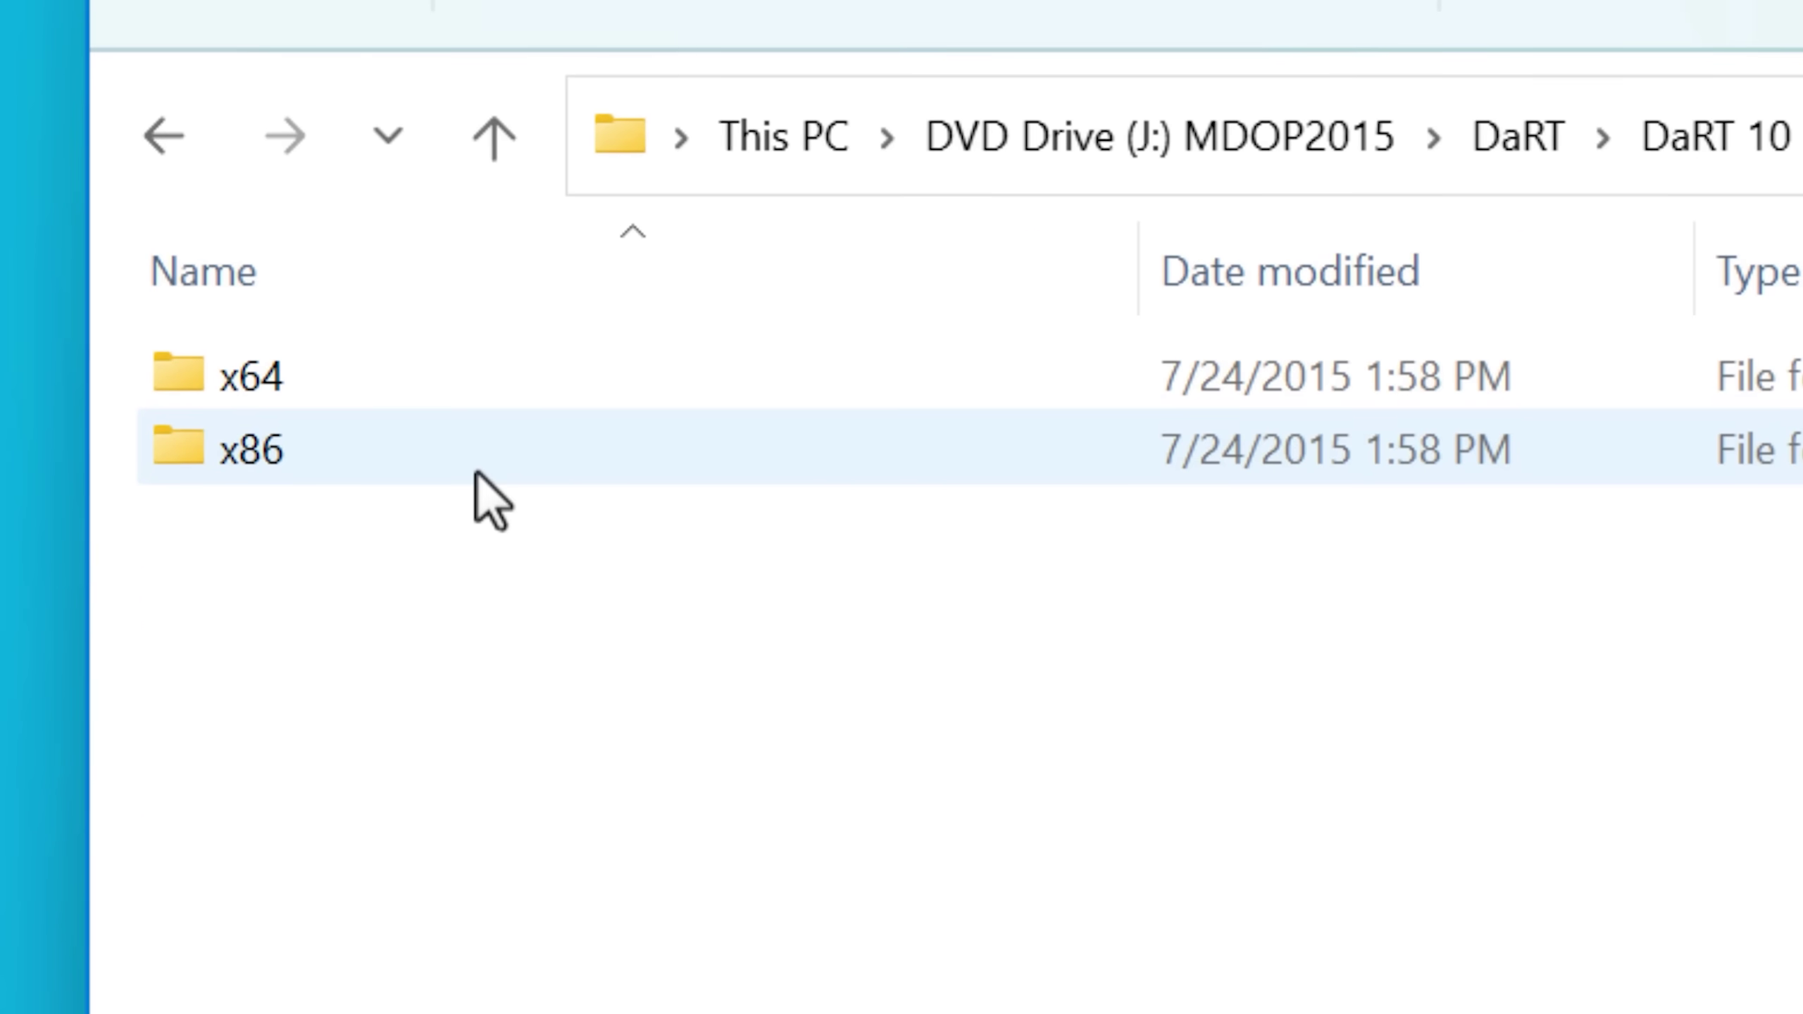
{"action": "double_click", "coordinate": [550, 376]}
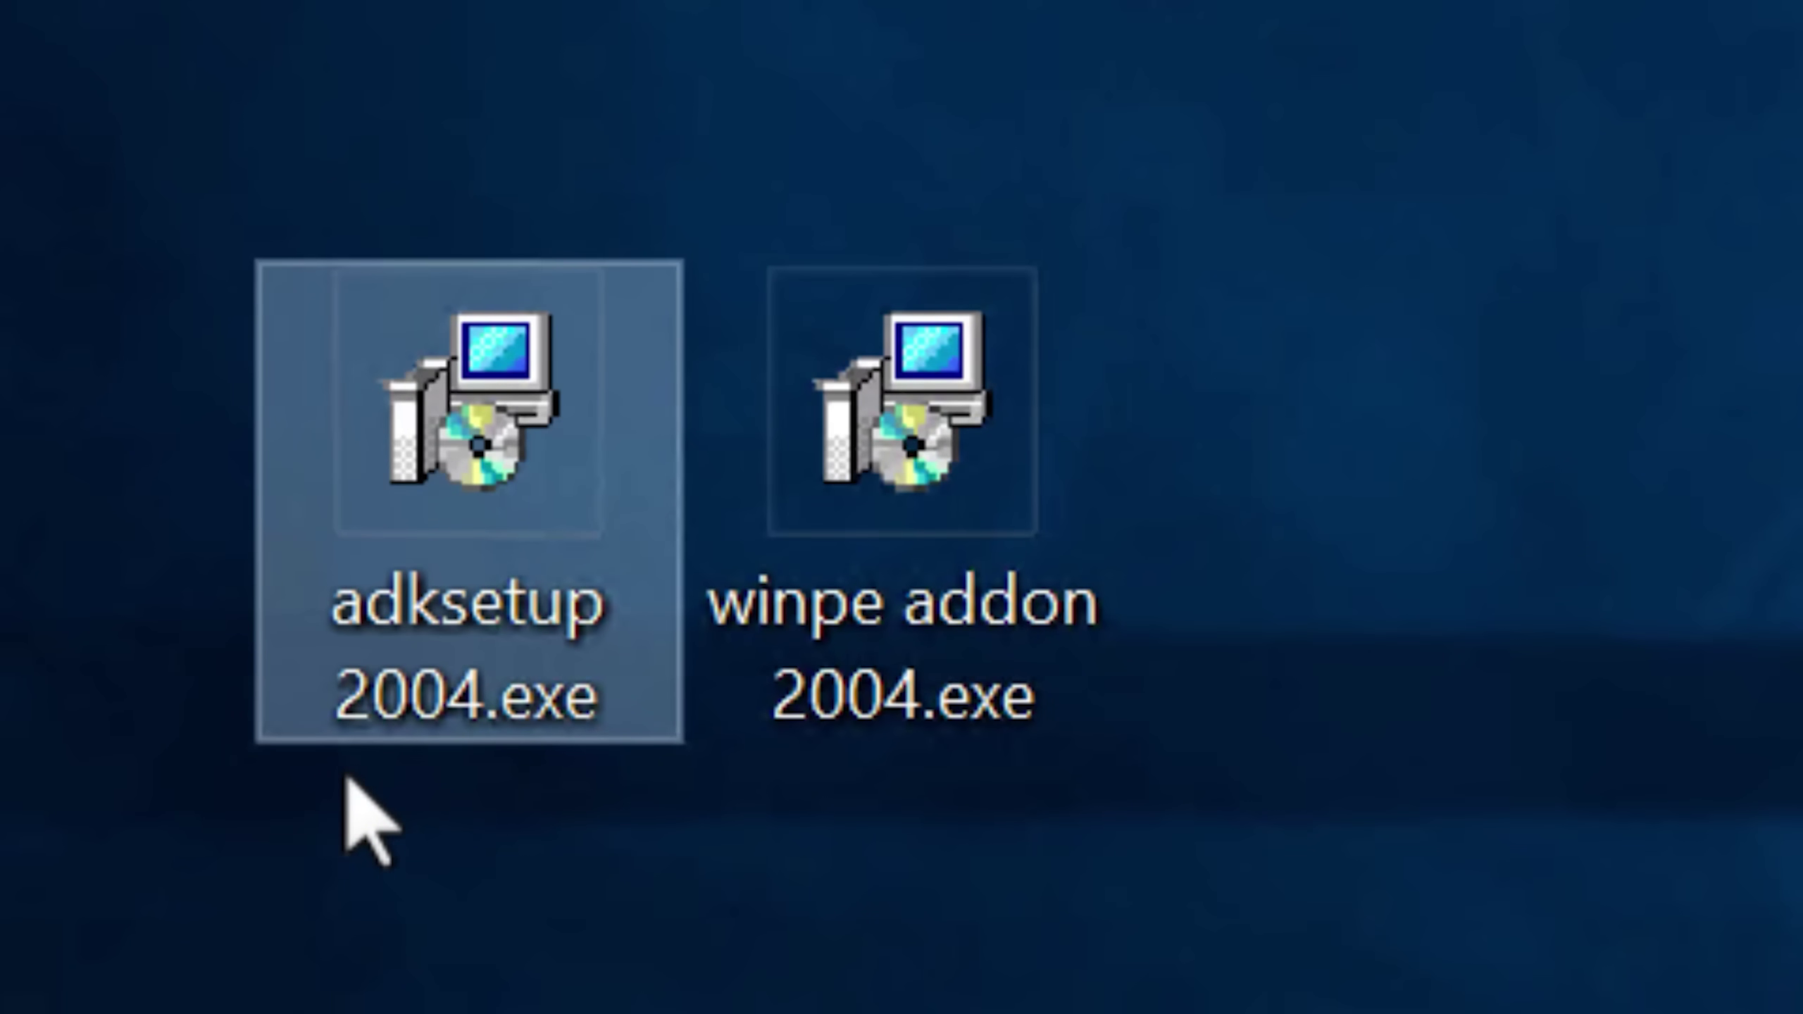
{"action": "left_click", "coordinate": [923, 710]}
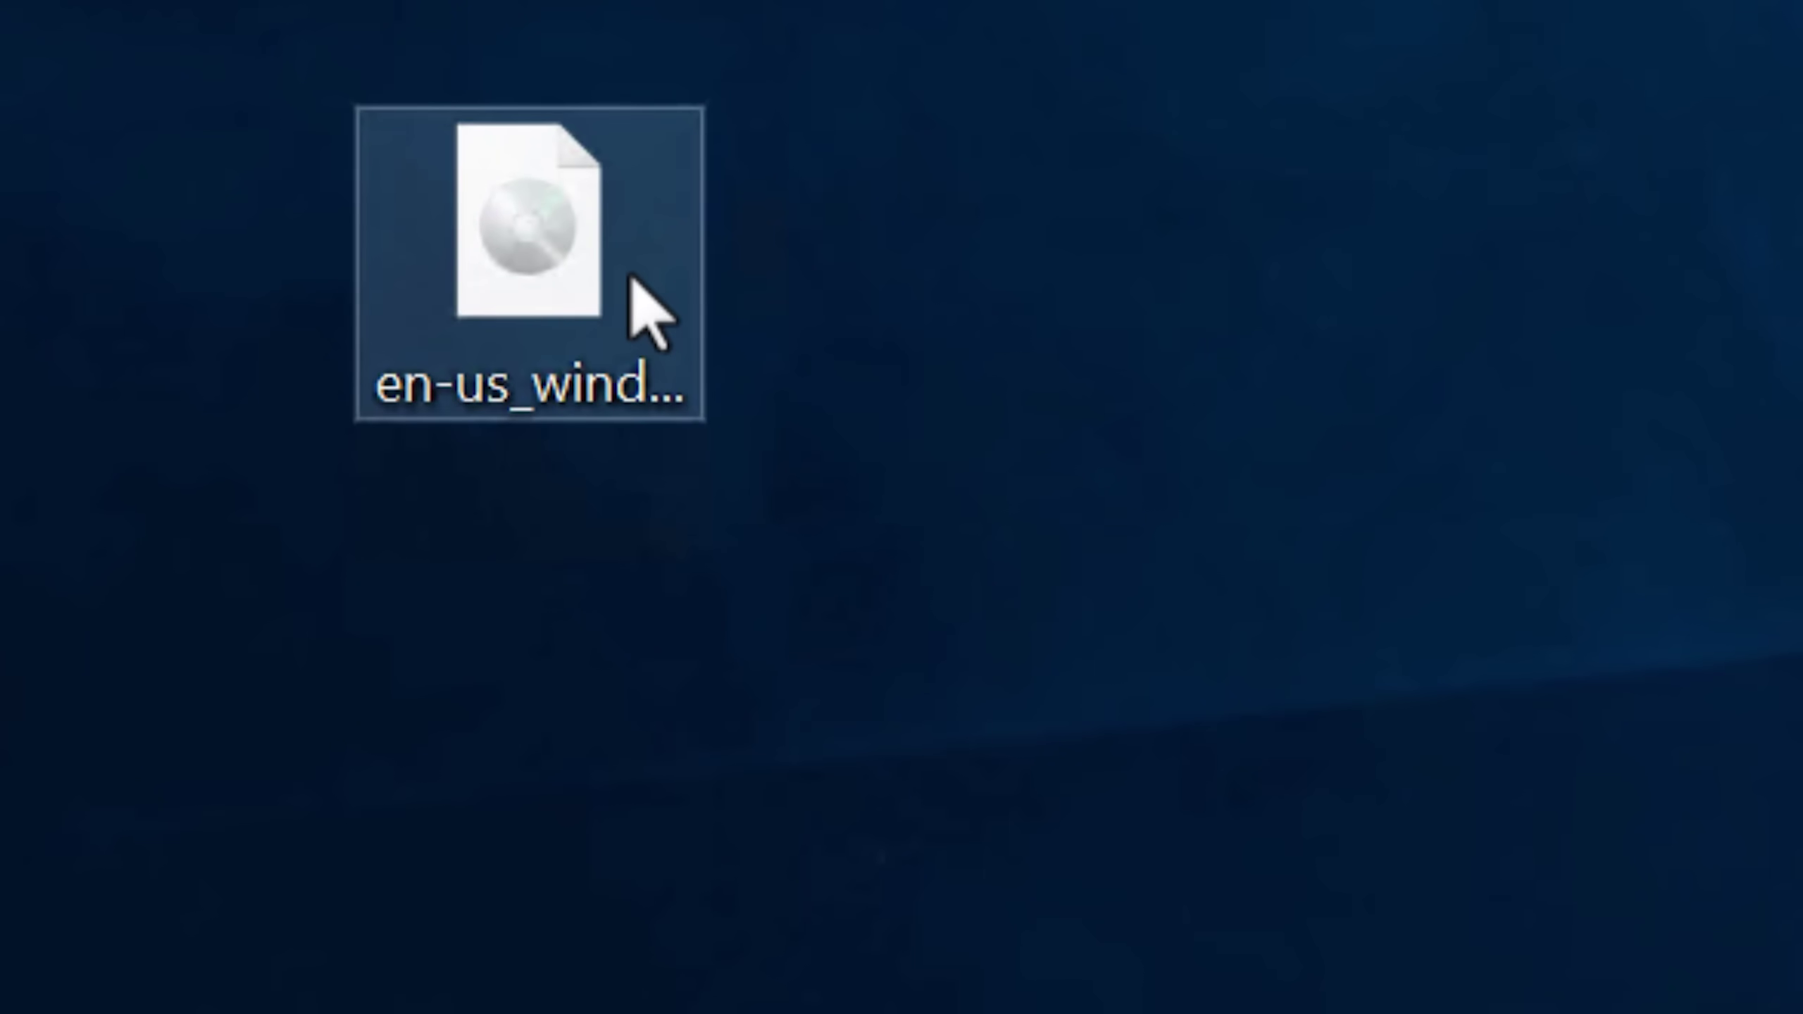
{"action": "left_click", "coordinate": [629, 277]}
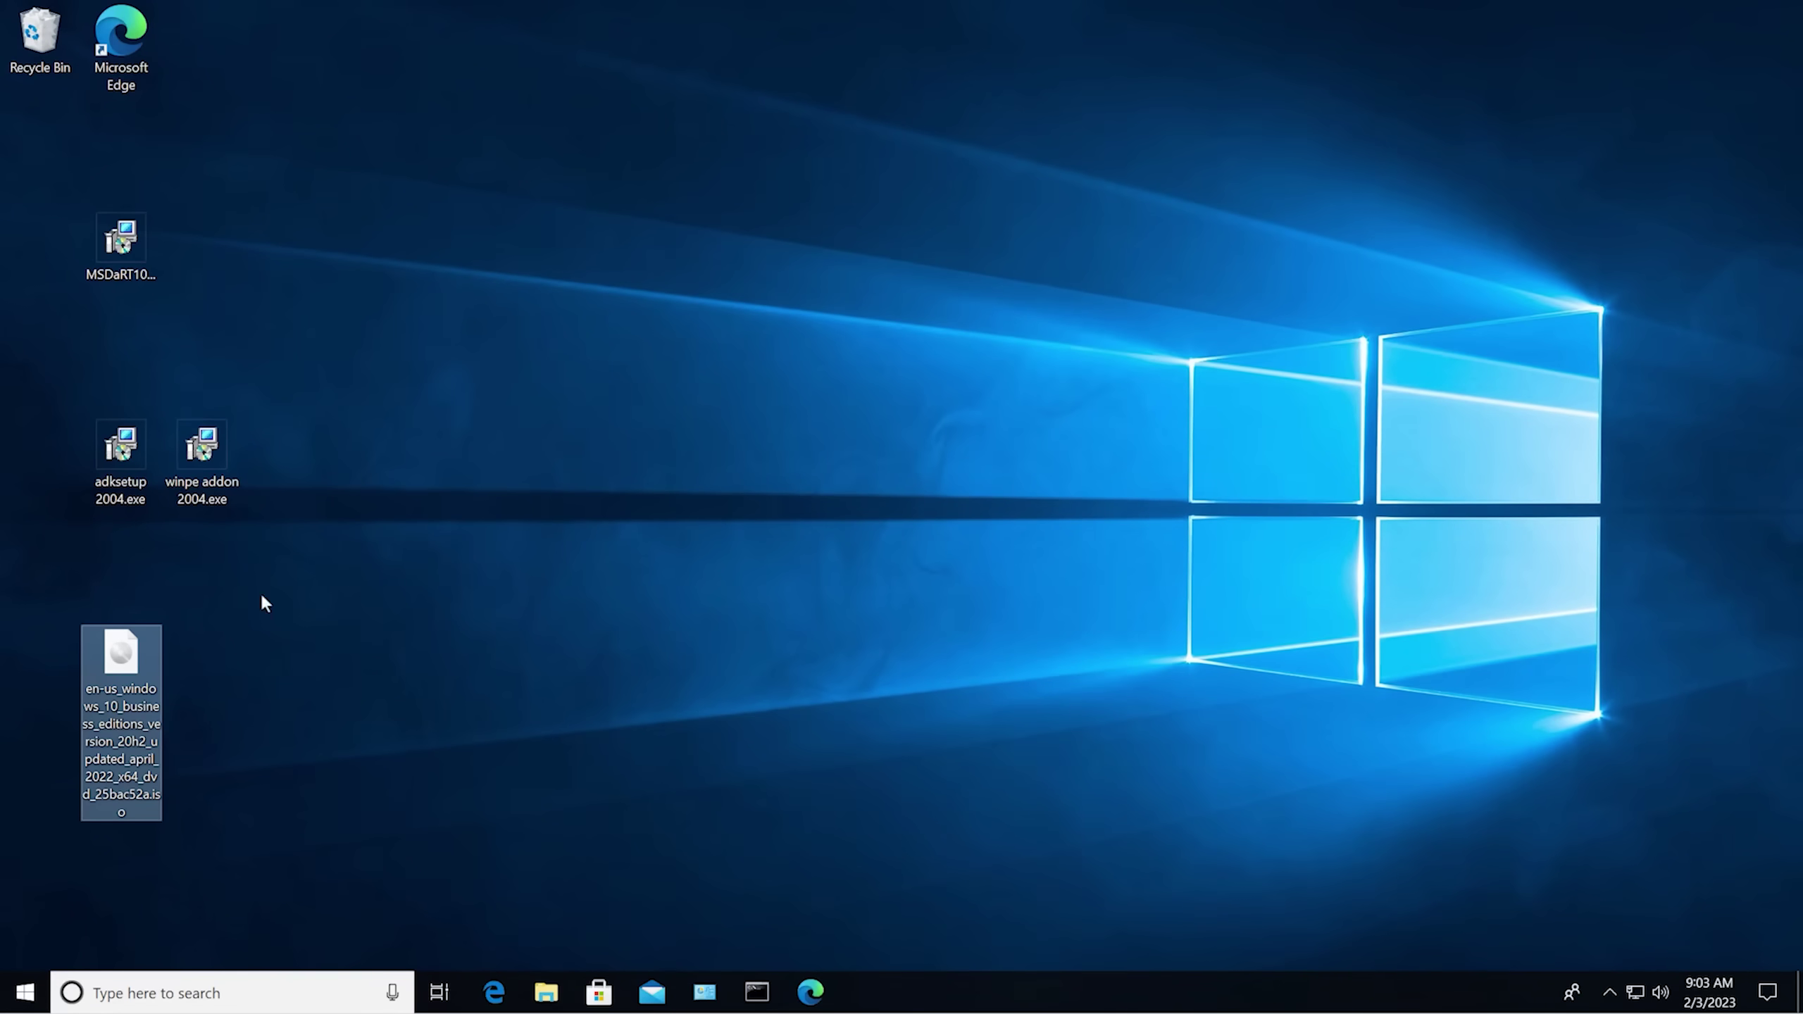
- Install DaRT 10 without Microsoft Update, including the Remote Connection Viewer tool
{"action": "double_click", "coordinate": [132, 242]}
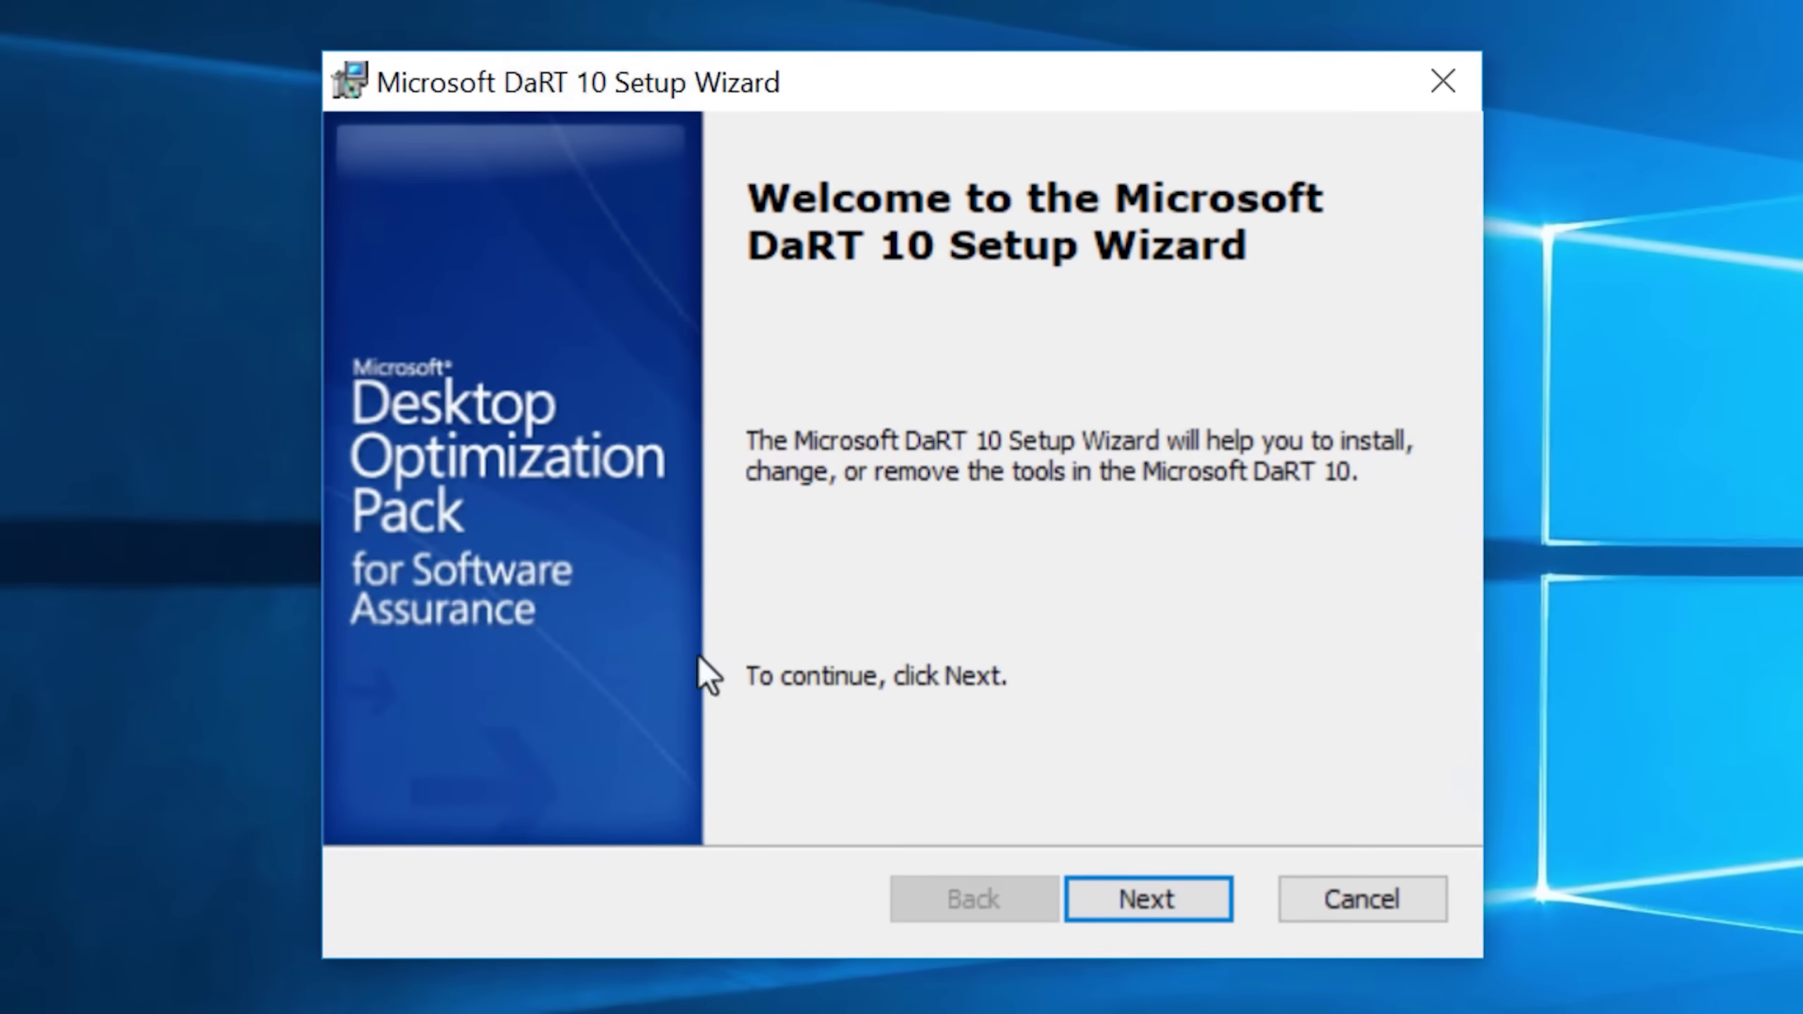
{"action": "left_click", "coordinate": [1199, 901]}
{"action": "left_click", "coordinate": [1143, 893]}
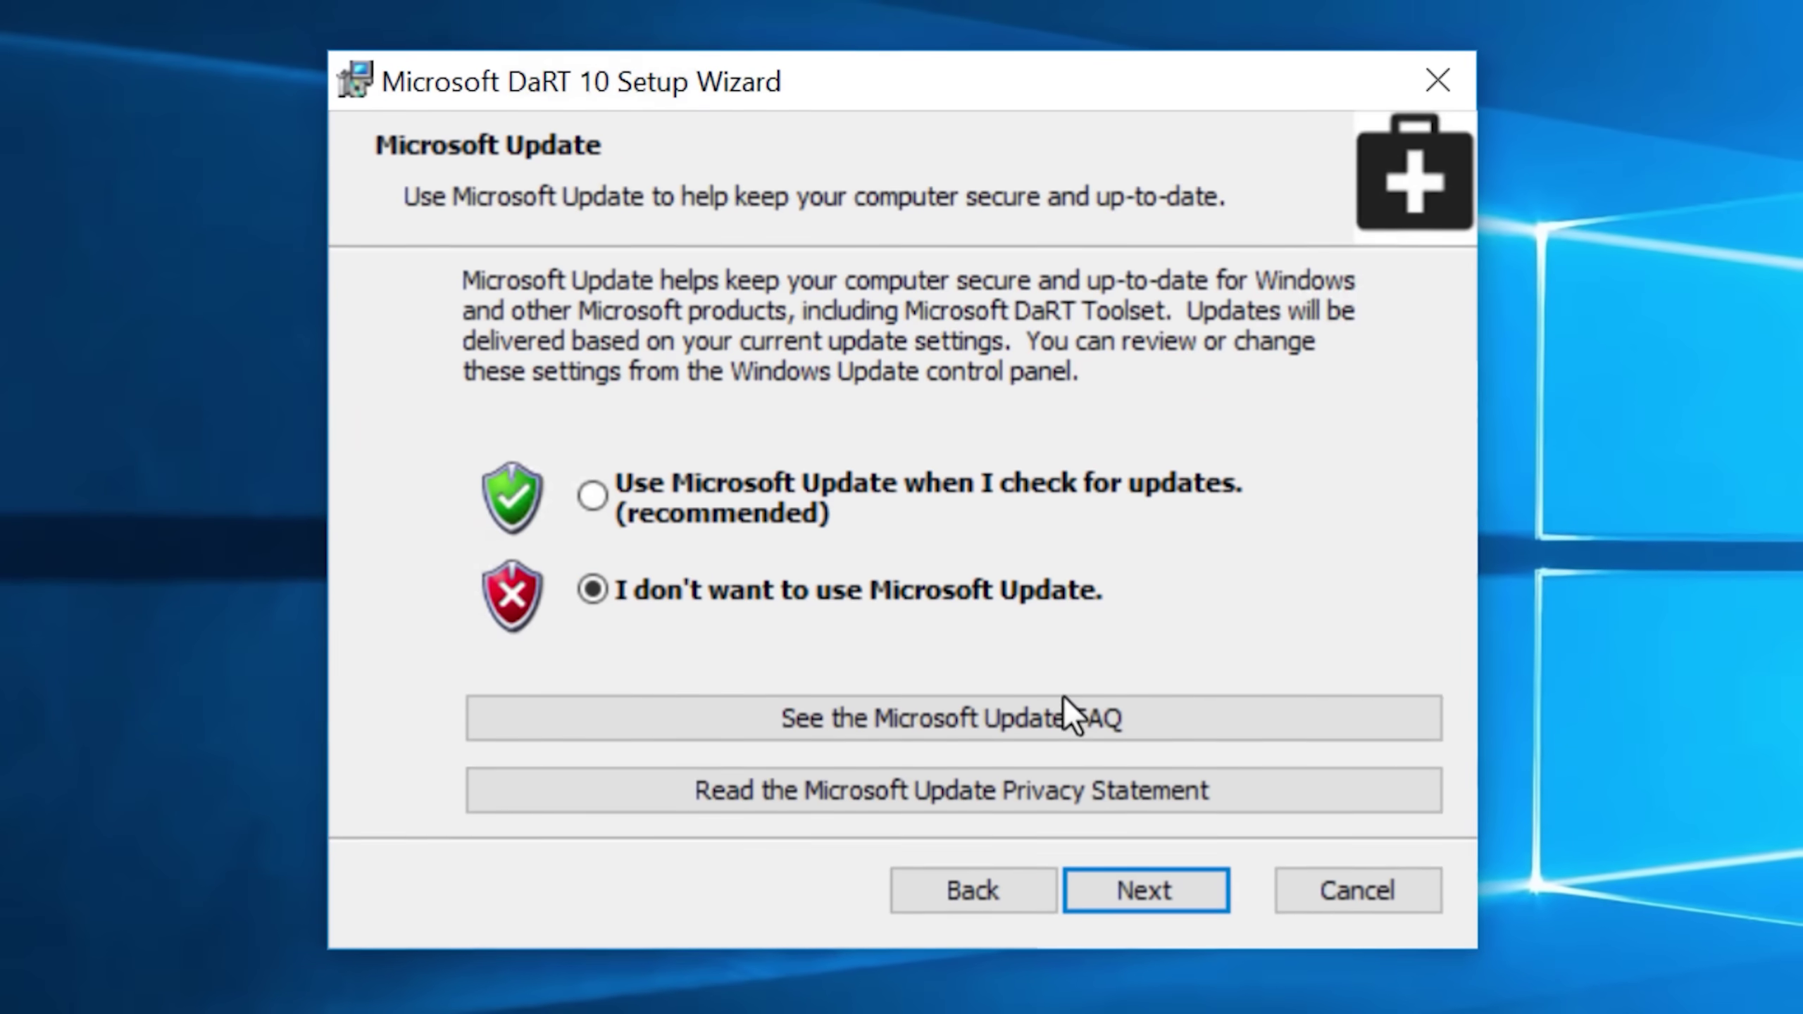
{"action": "left_click", "coordinate": [1197, 894]}
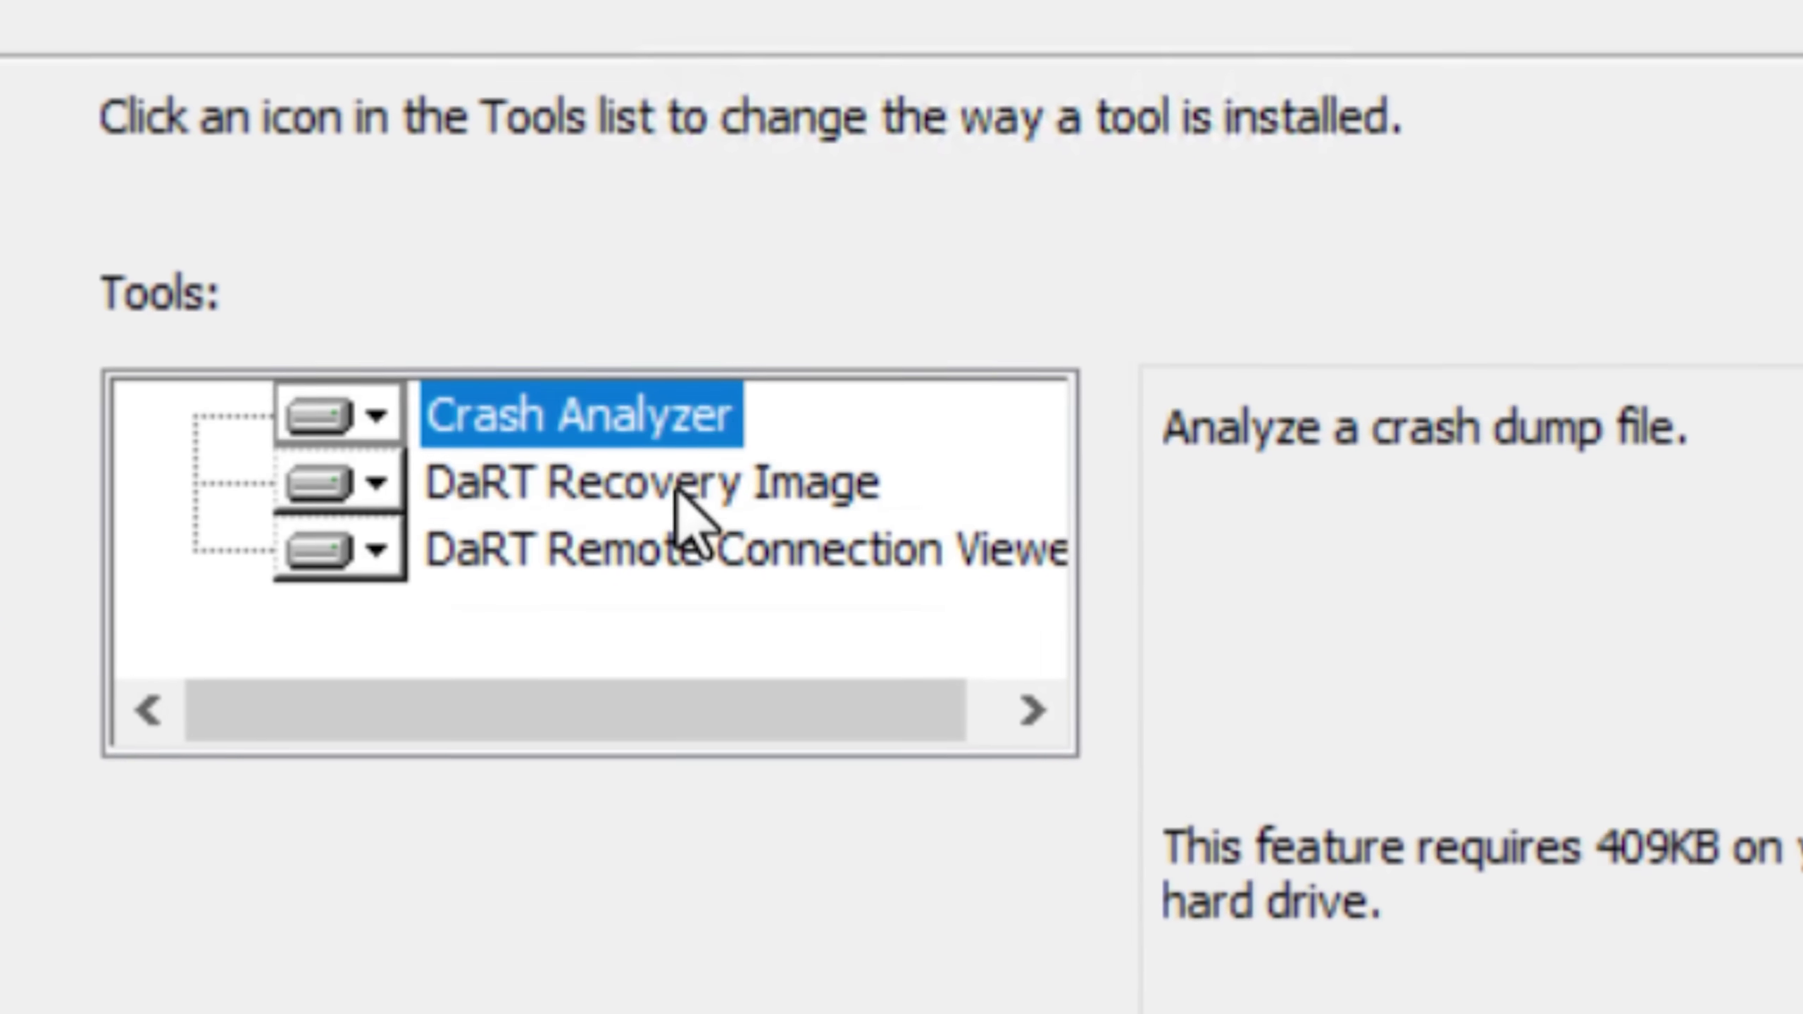
{"action": "left_click", "coordinate": [682, 551]}
{"action": "left_click", "coordinate": [1065, 901]}
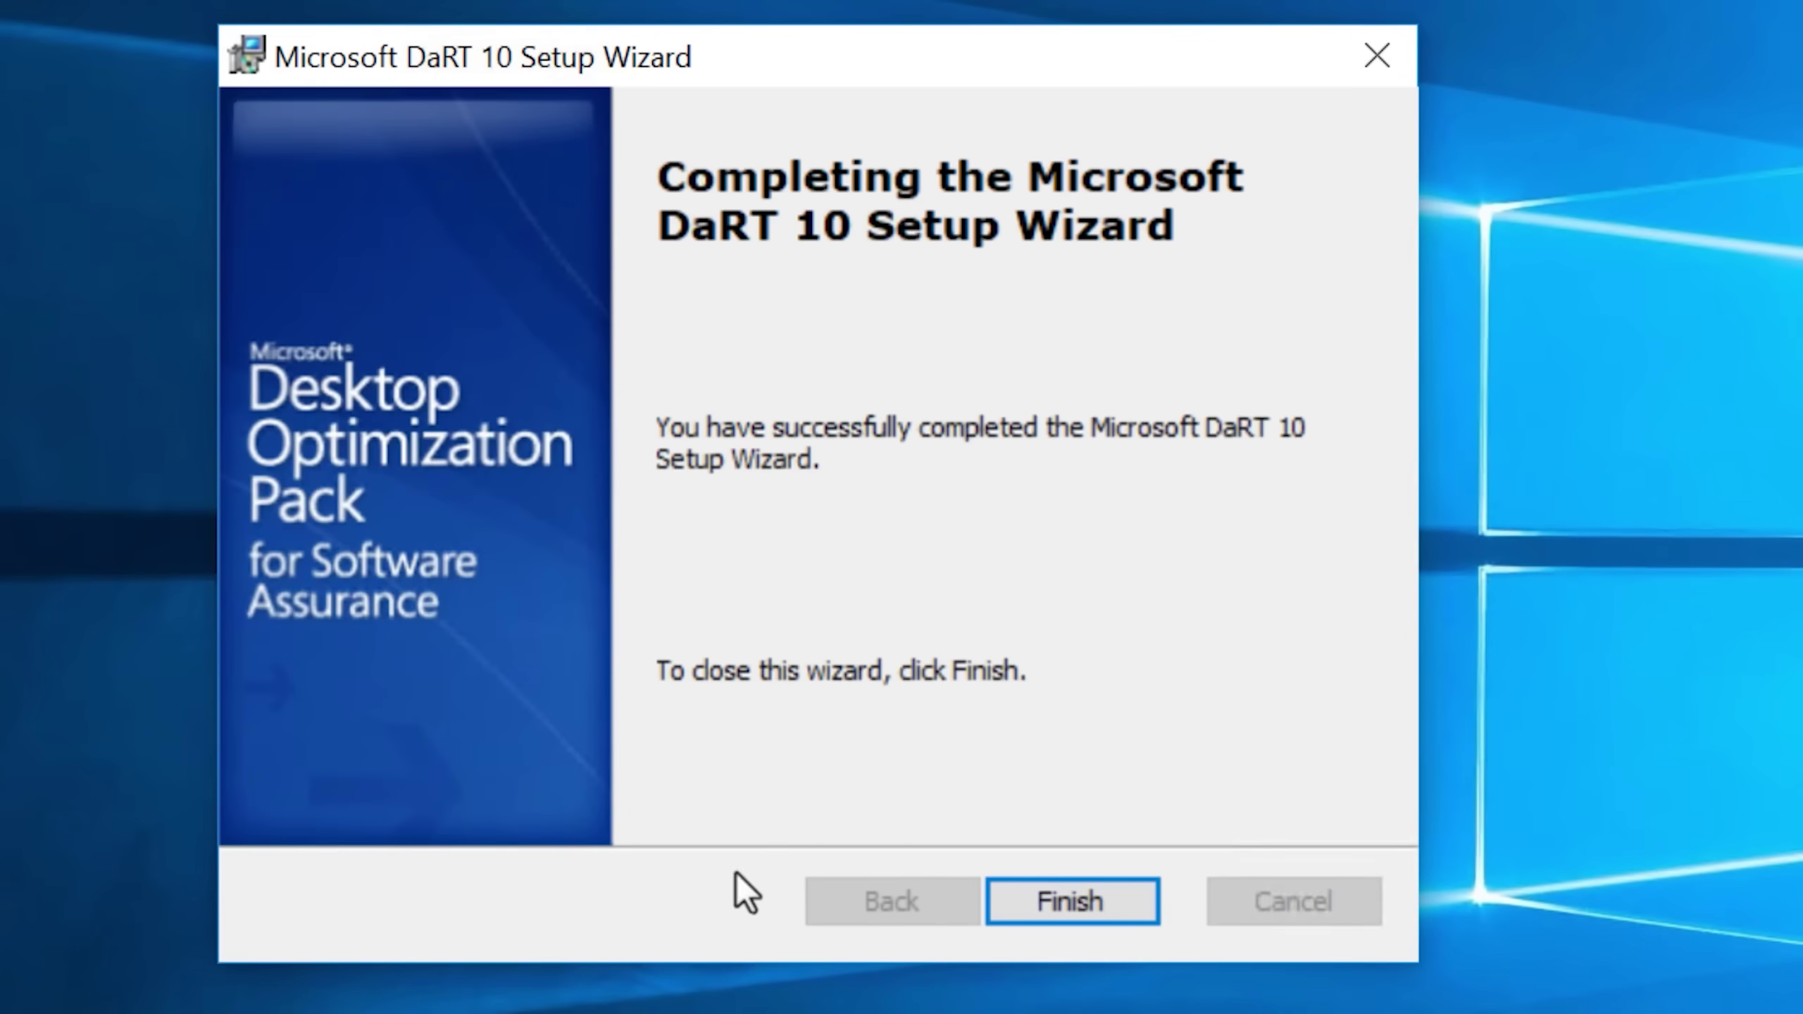
{"action": "left_click", "coordinate": [1048, 897]}
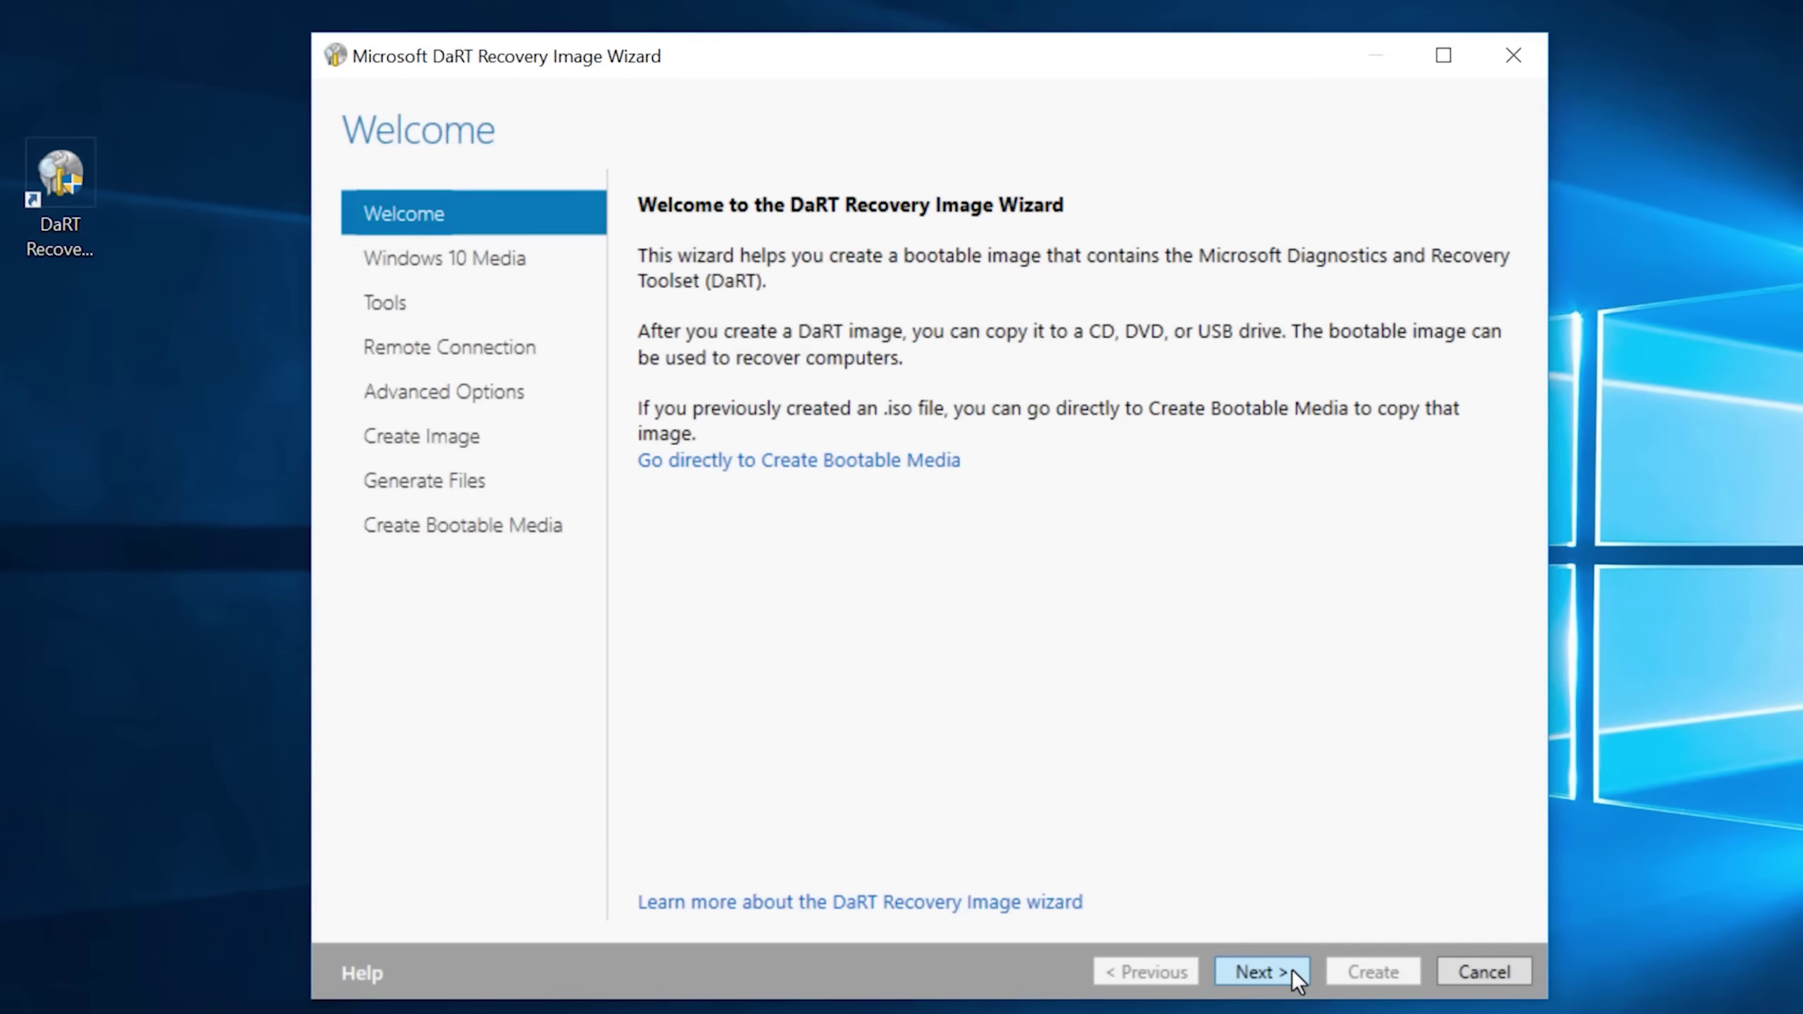
- Set the 64-bit recovery image to use the Windows 10 media on DVD drive E:\
{"action": "left_click", "coordinate": [1290, 970]}
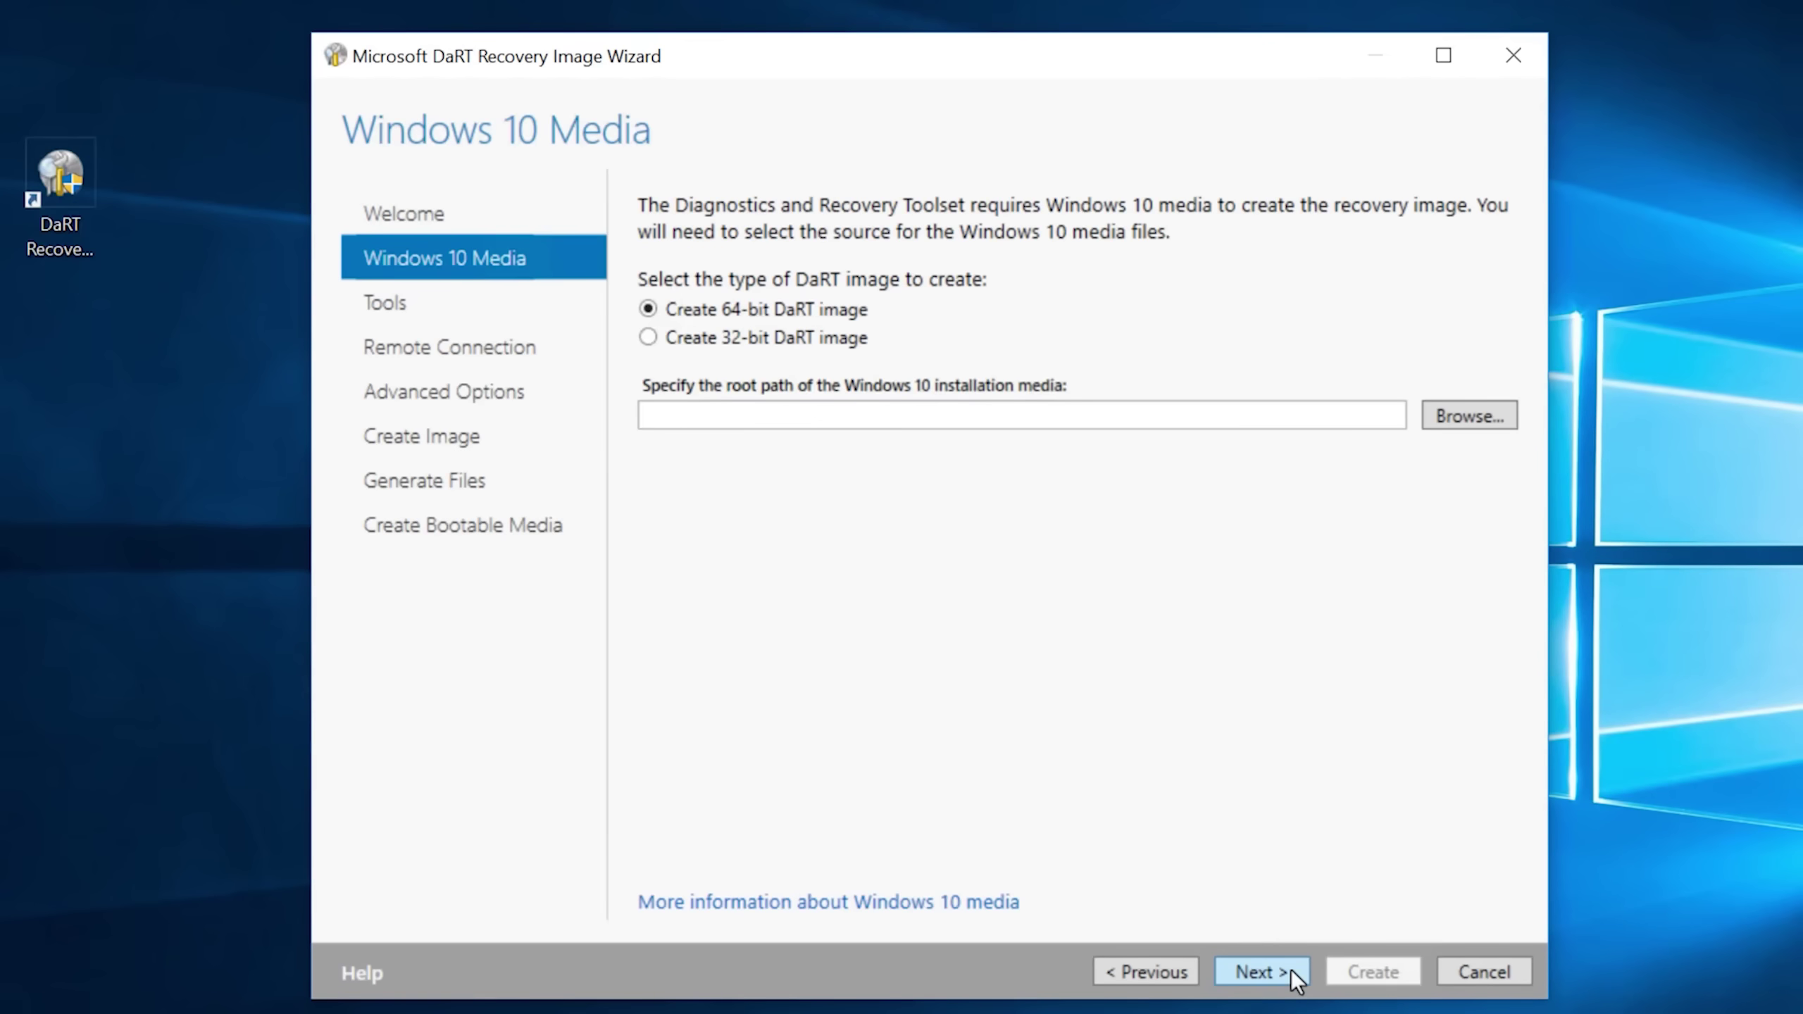
{"action": "left_click", "coordinate": [1454, 419]}
{"action": "left_click", "coordinate": [725, 514]}
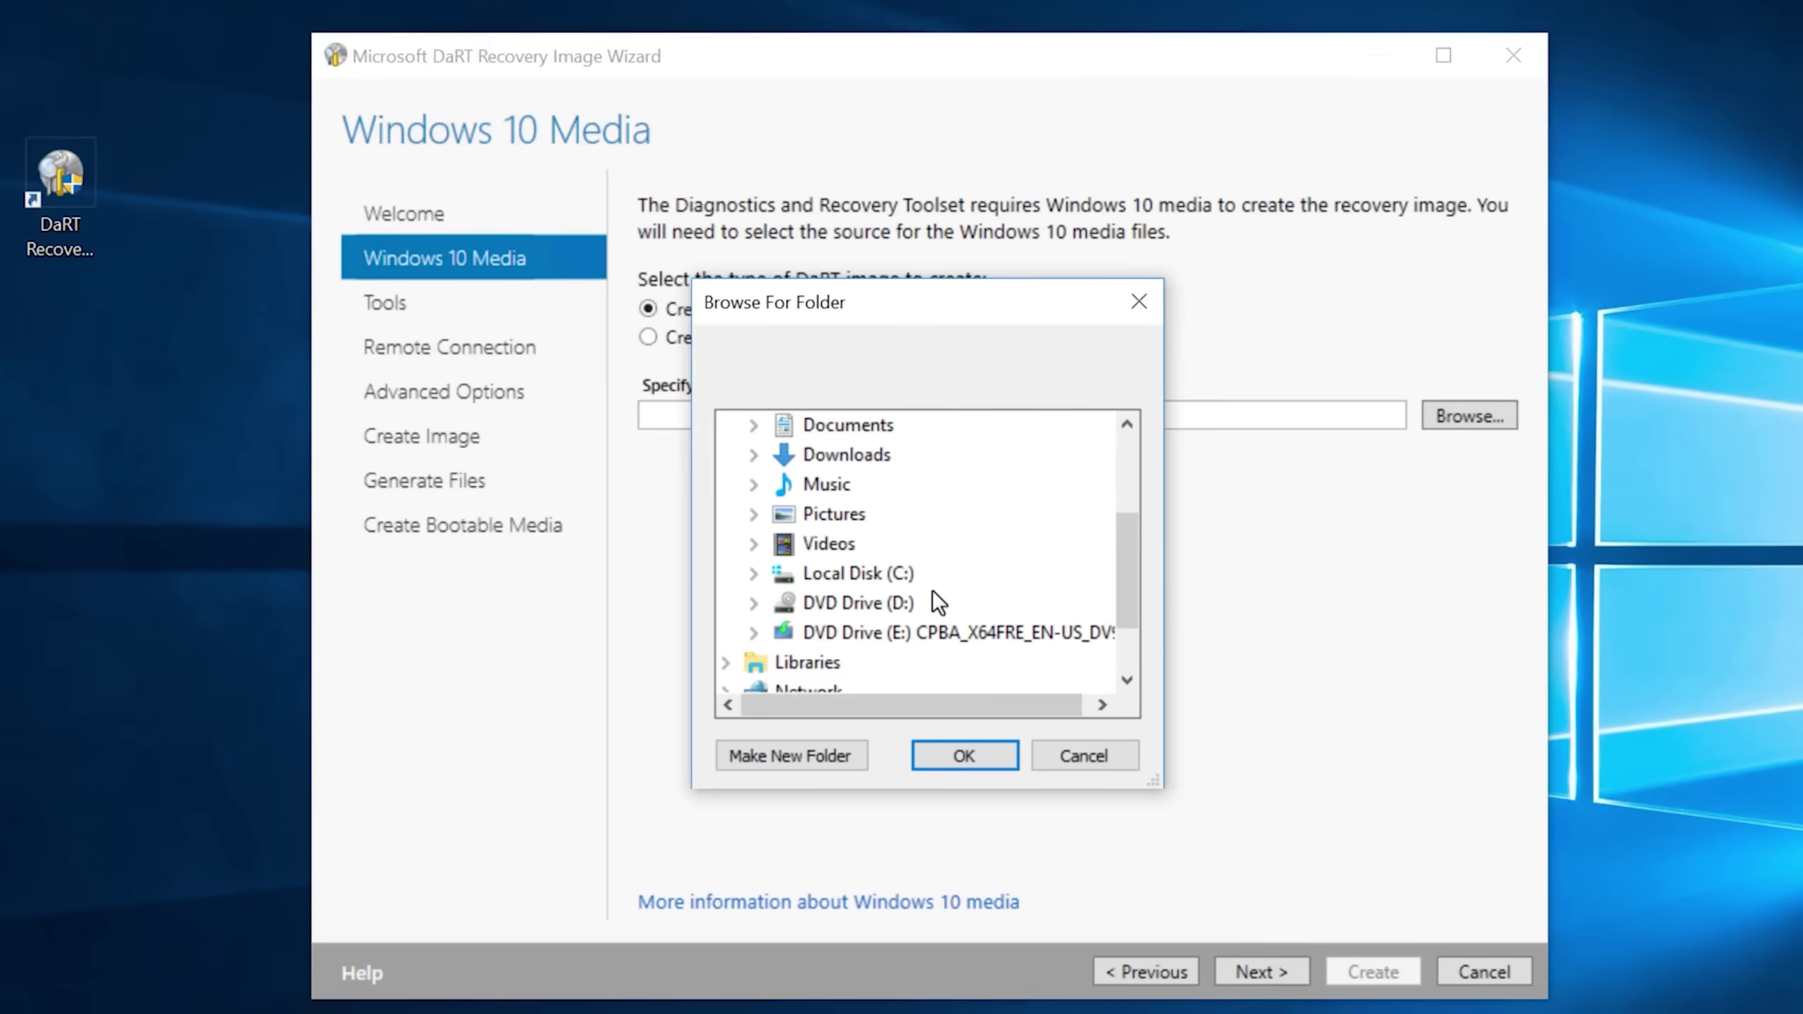
{"action": "double_click", "coordinate": [879, 634]}
{"action": "left_click", "coordinate": [1001, 760]}
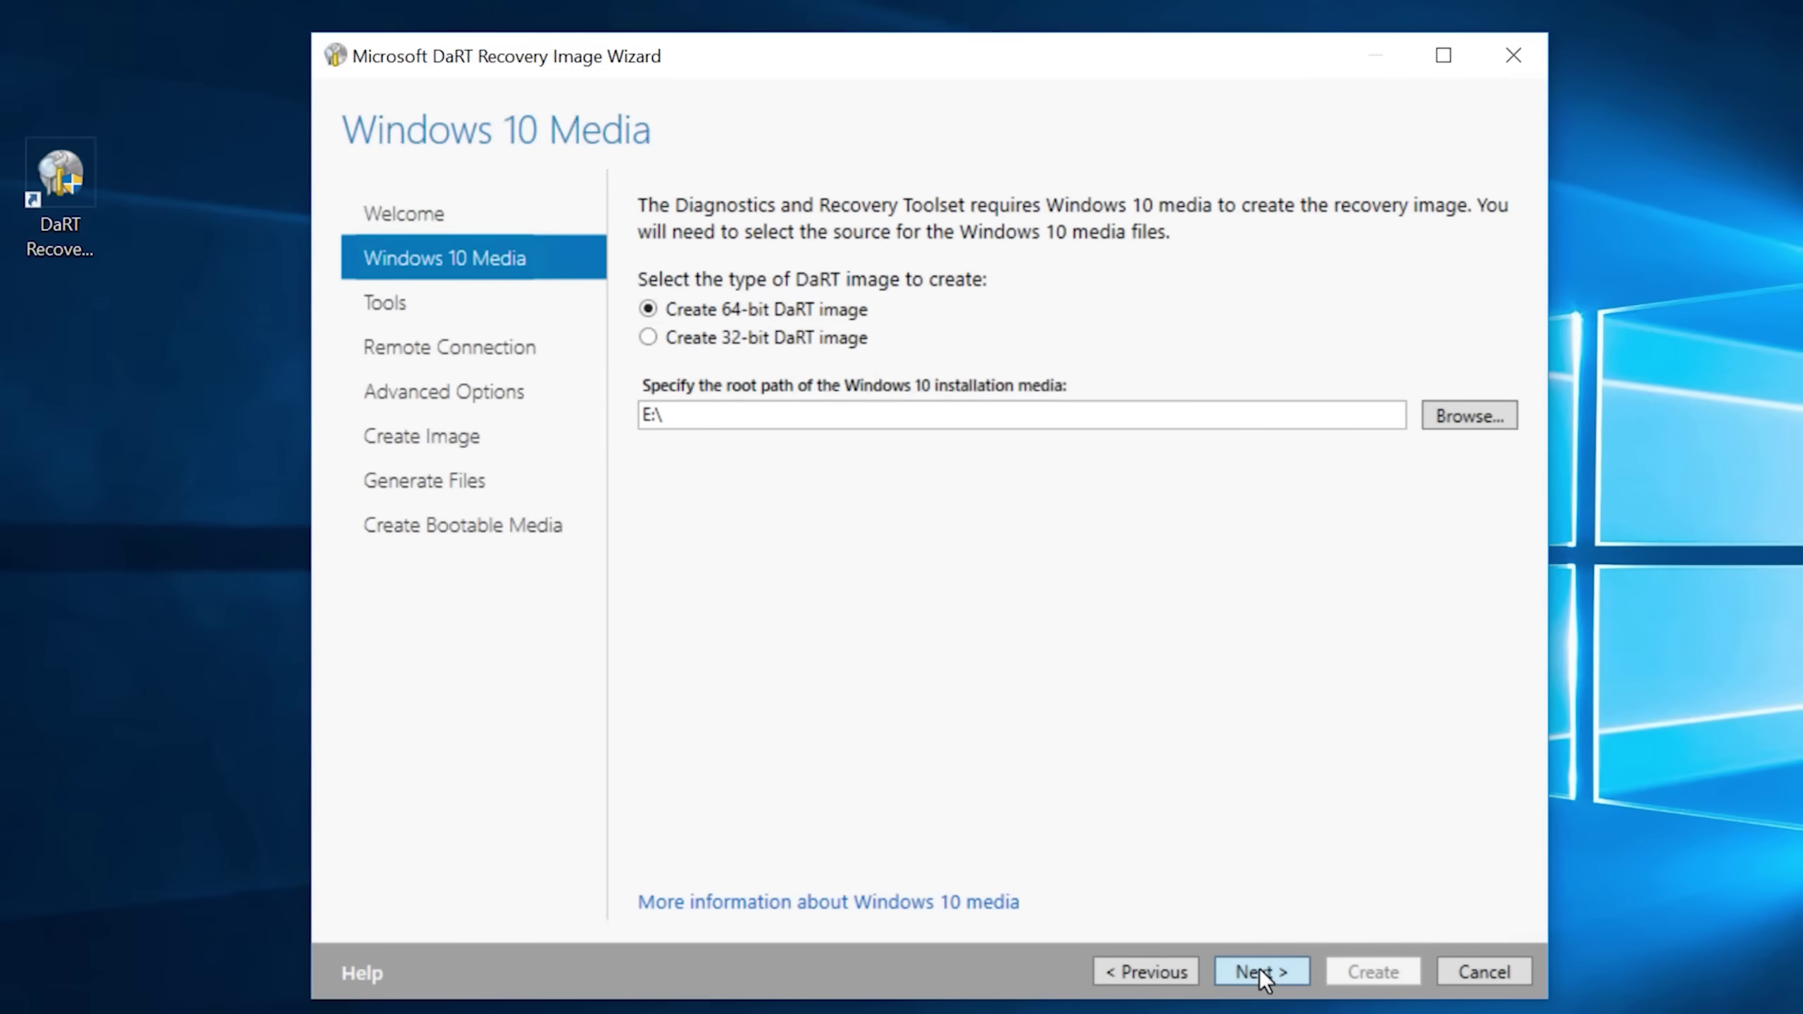
{"action": "left_click", "coordinate": [1259, 970]}
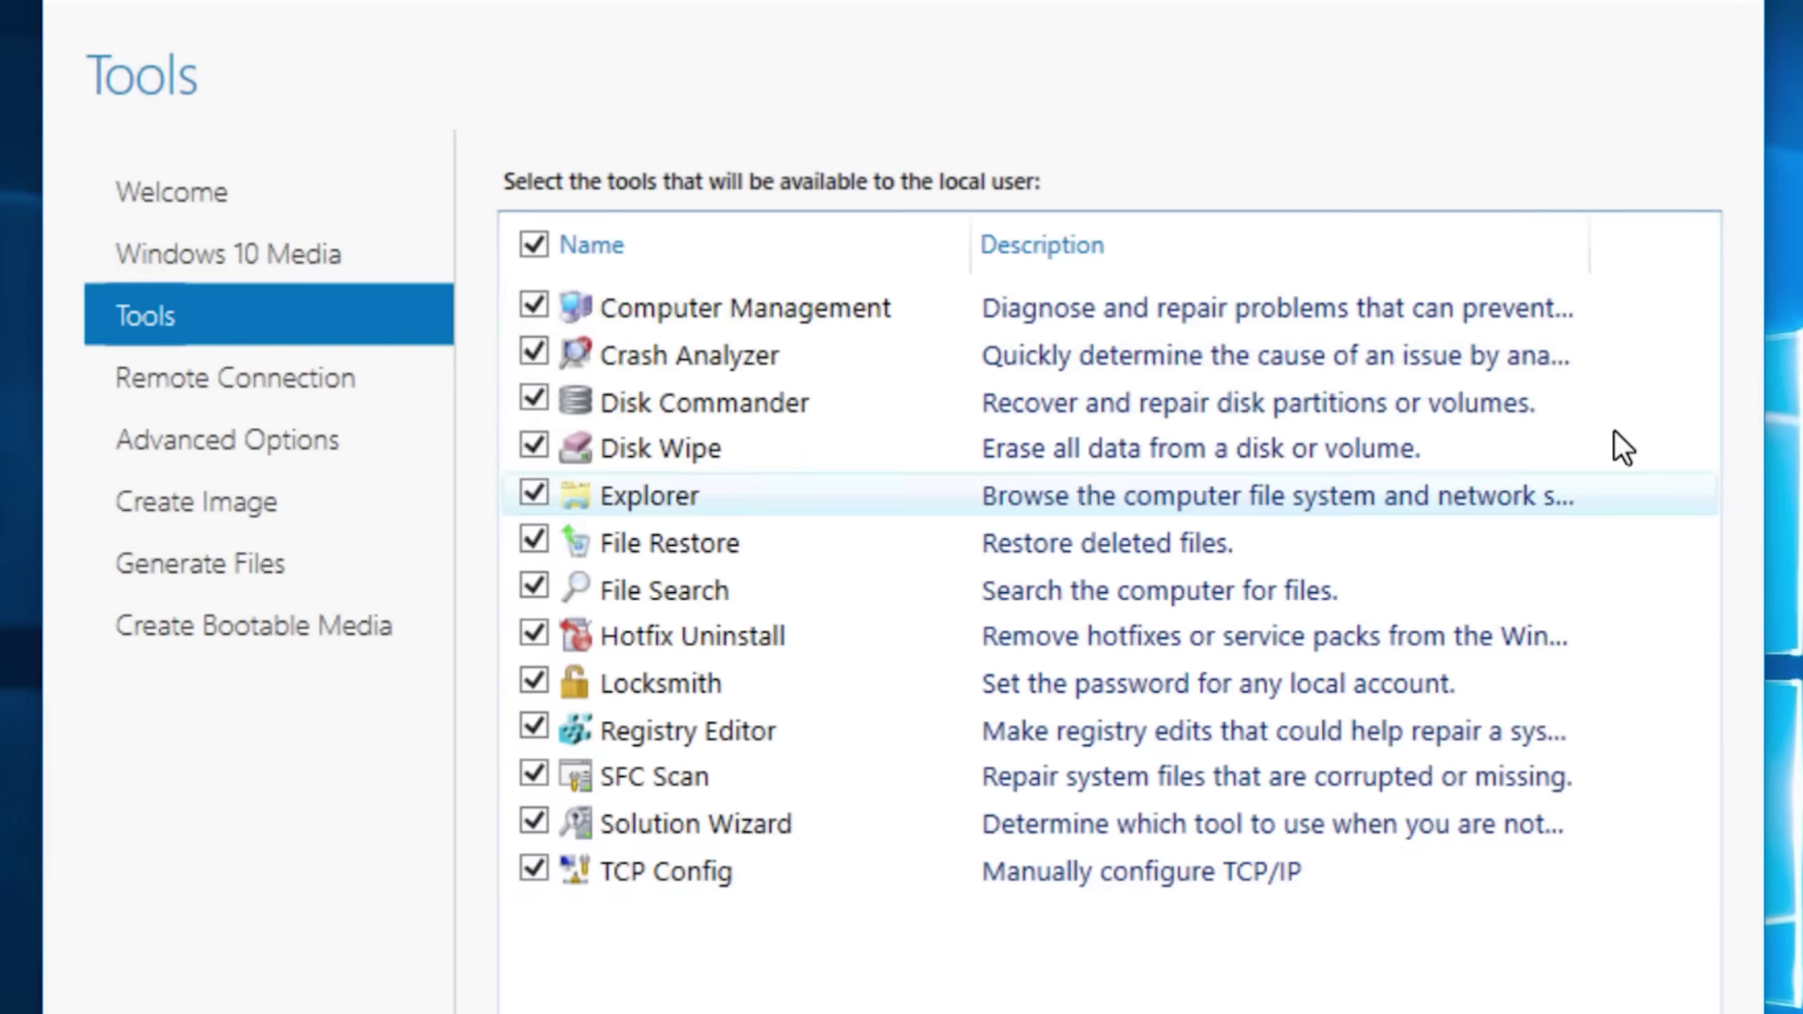
- Keep all DaRT tools included and allow remote connections to the image
{"action": "mouse_move", "coordinate": [1590, 245]}
{"action": "left_mouse_down"}
{"action": "mouse_move", "coordinate": [1718, 245]}
{"action": "mouse_move", "coordinate": [1784, 298]}
{"action": "left_mouse_up"}
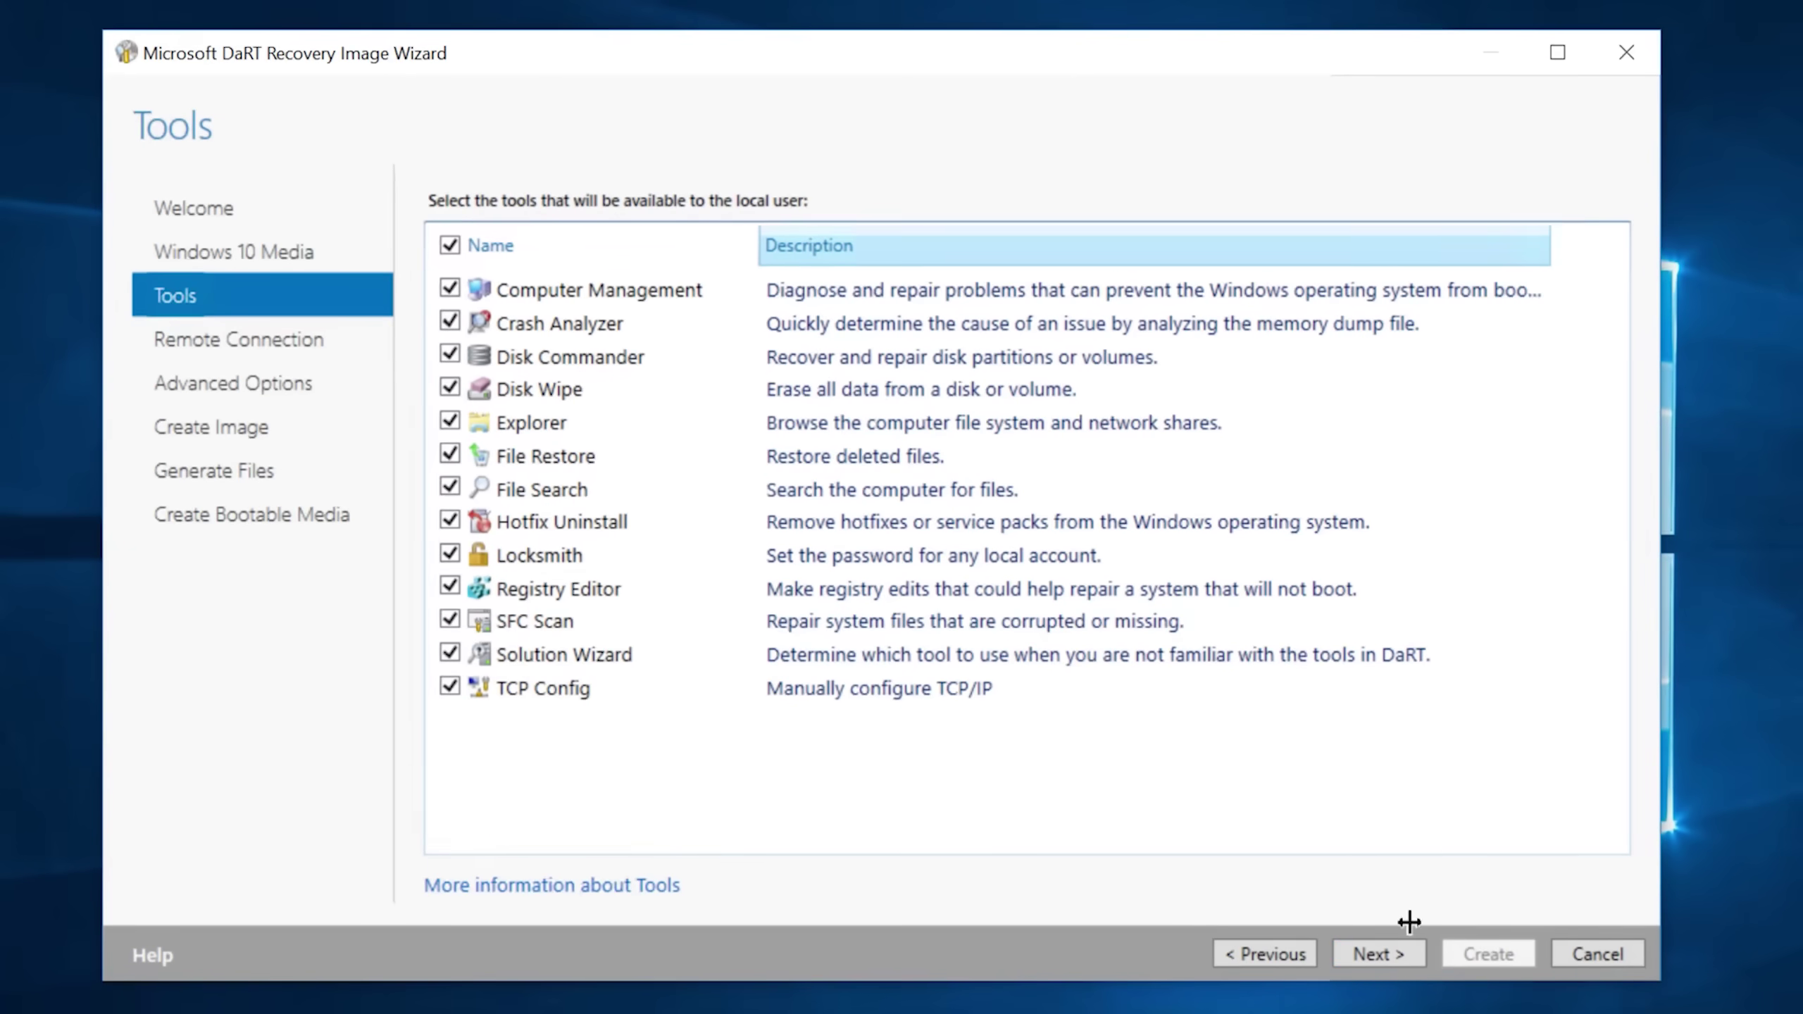
{"action": "left_click", "coordinate": [1405, 959]}
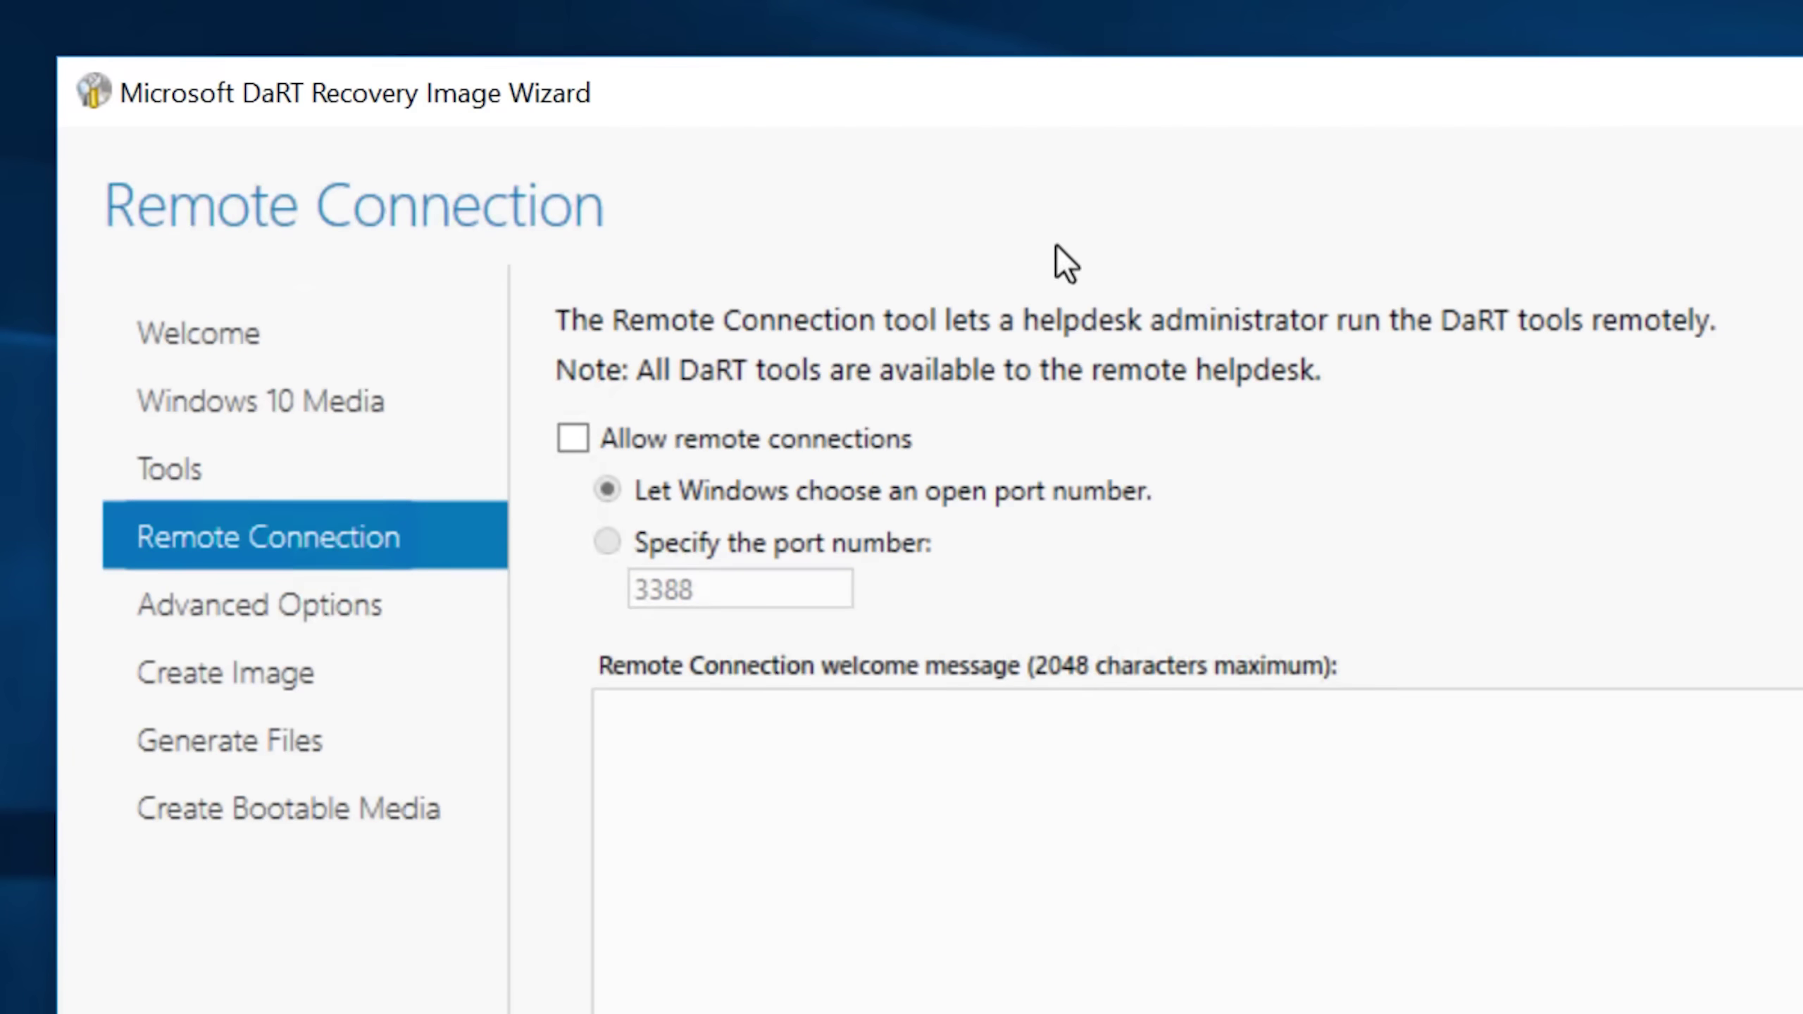
{"action": "left_click", "coordinate": [883, 442]}
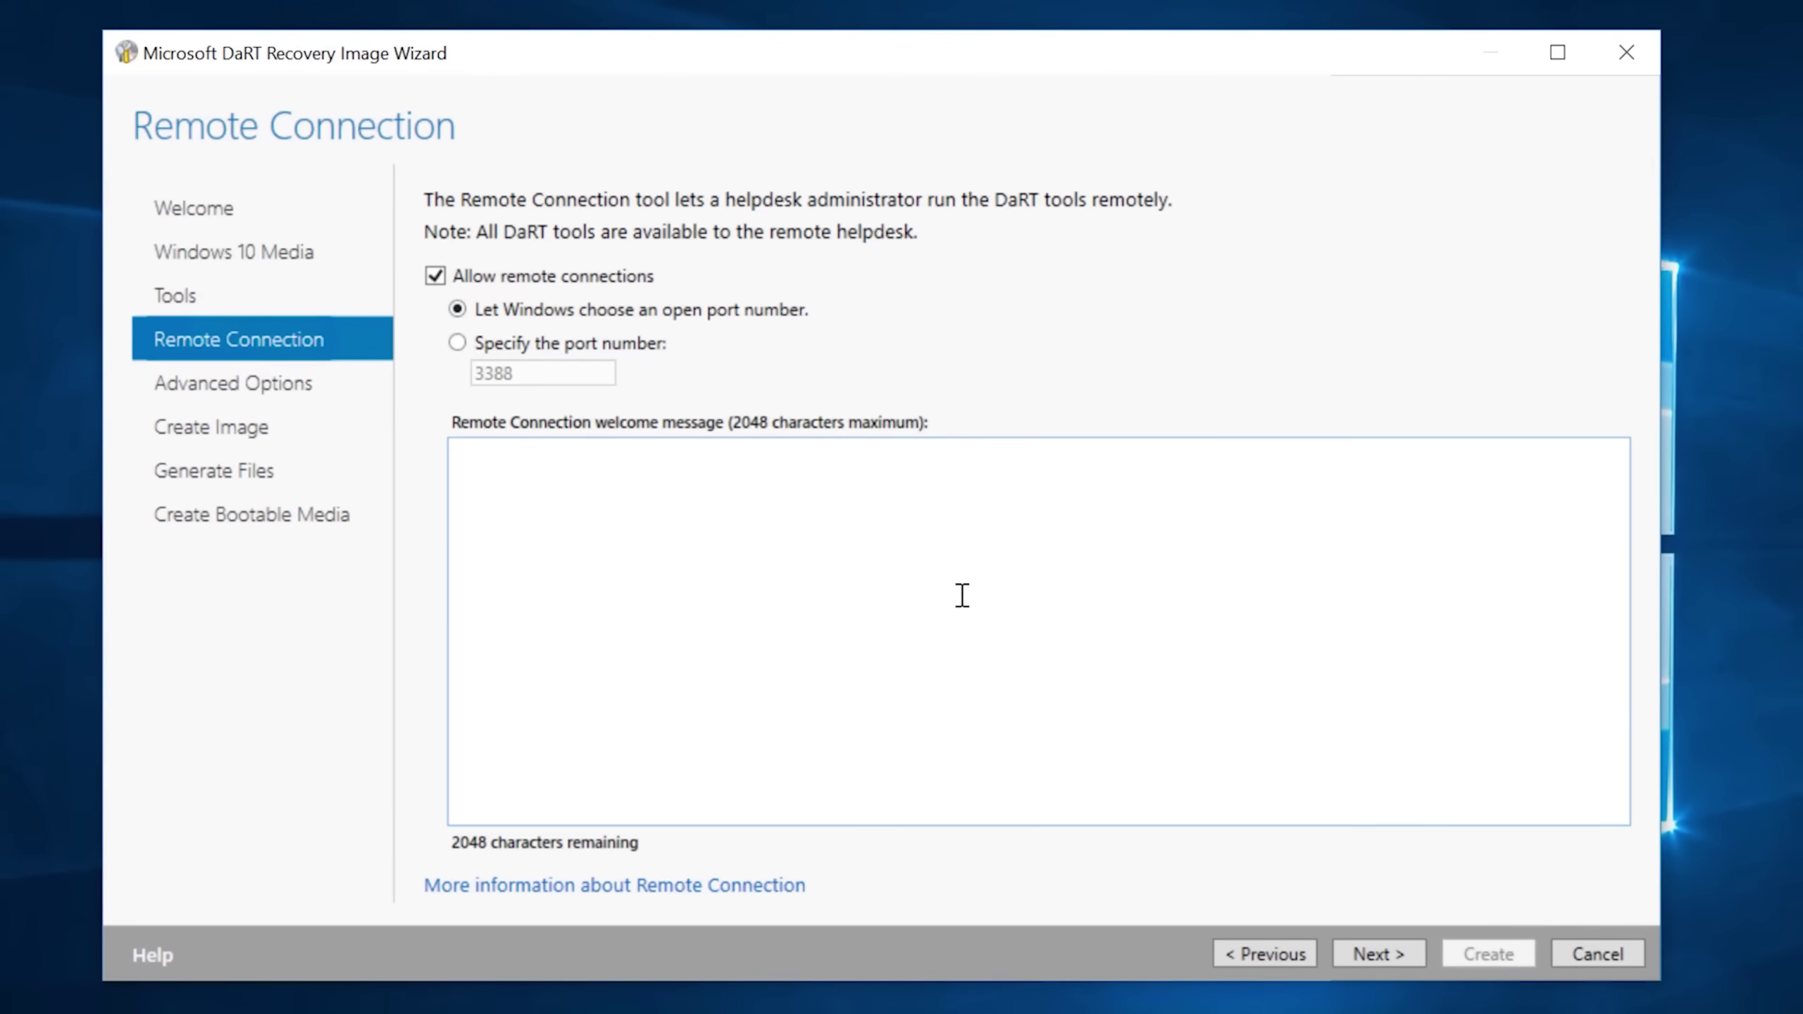
{"action": "left_click", "coordinate": [1380, 954]}
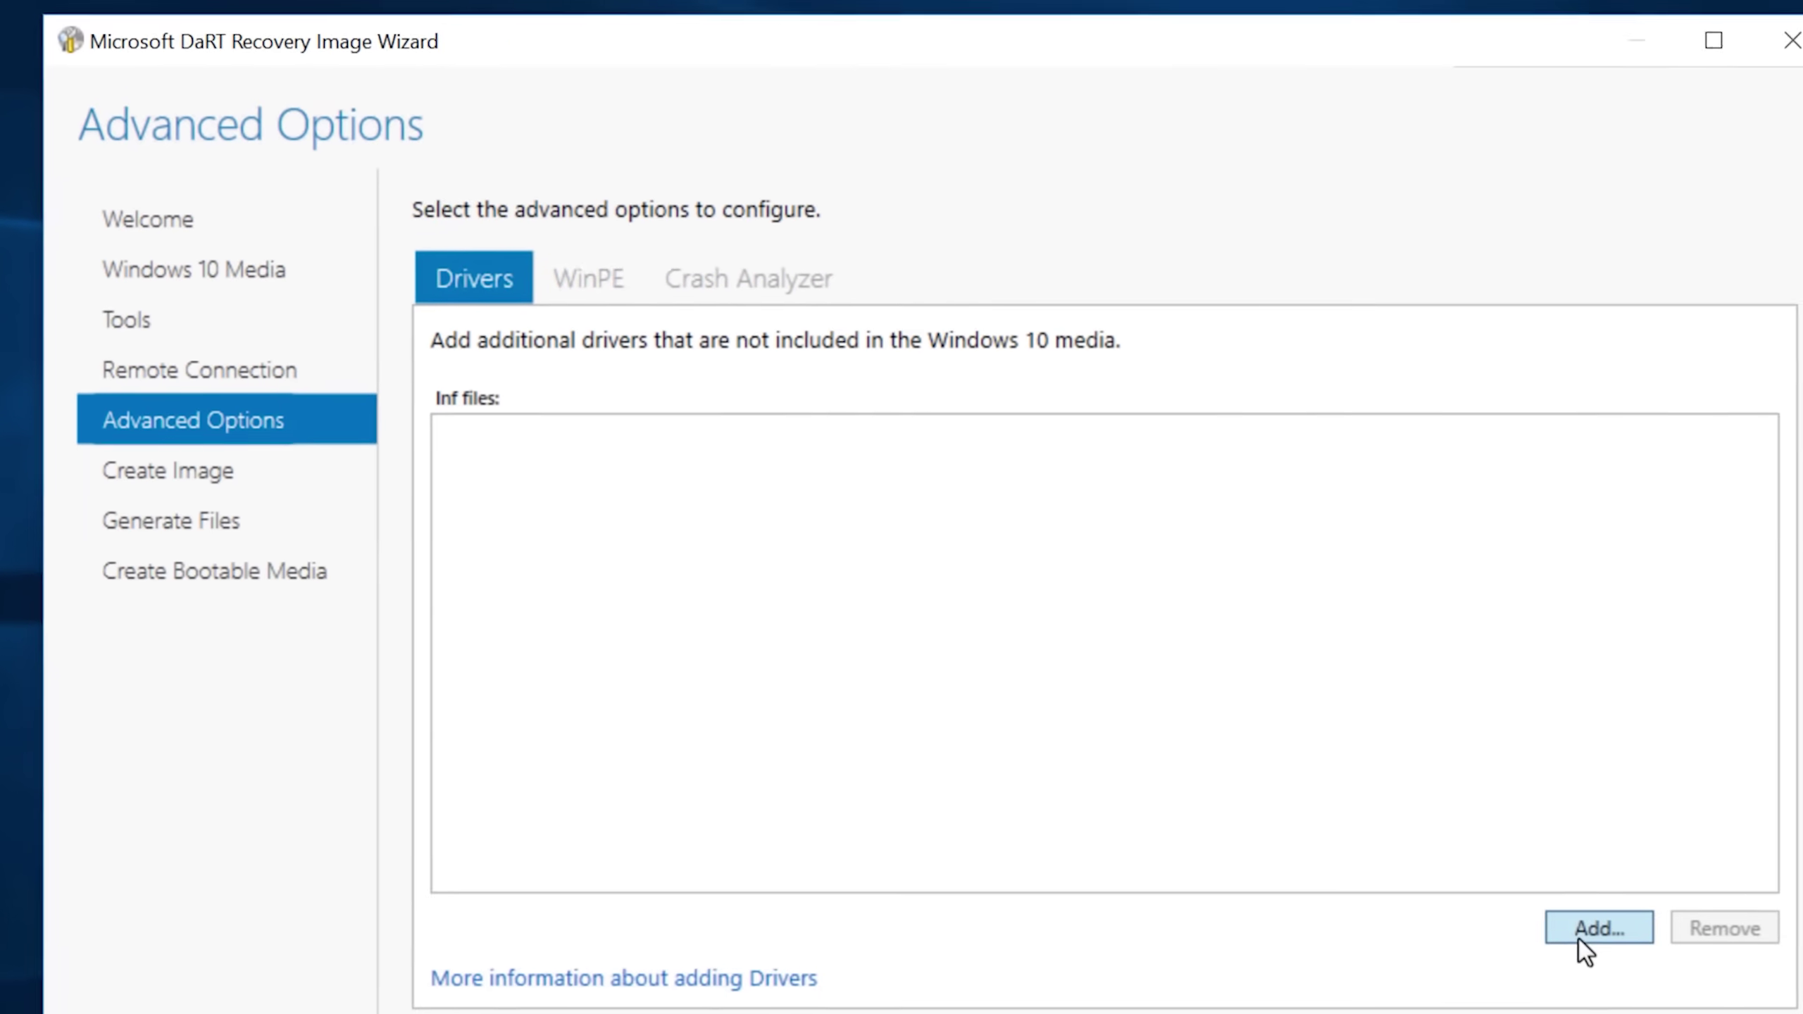
- Skip adding drivers and add optional WinPE components, including WinPE-PowerShell
{"action": "left_click", "coordinate": [1576, 938]}
{"action": "key", "text": "Escape"}
{"action": "left_click", "coordinate": [573, 274]}
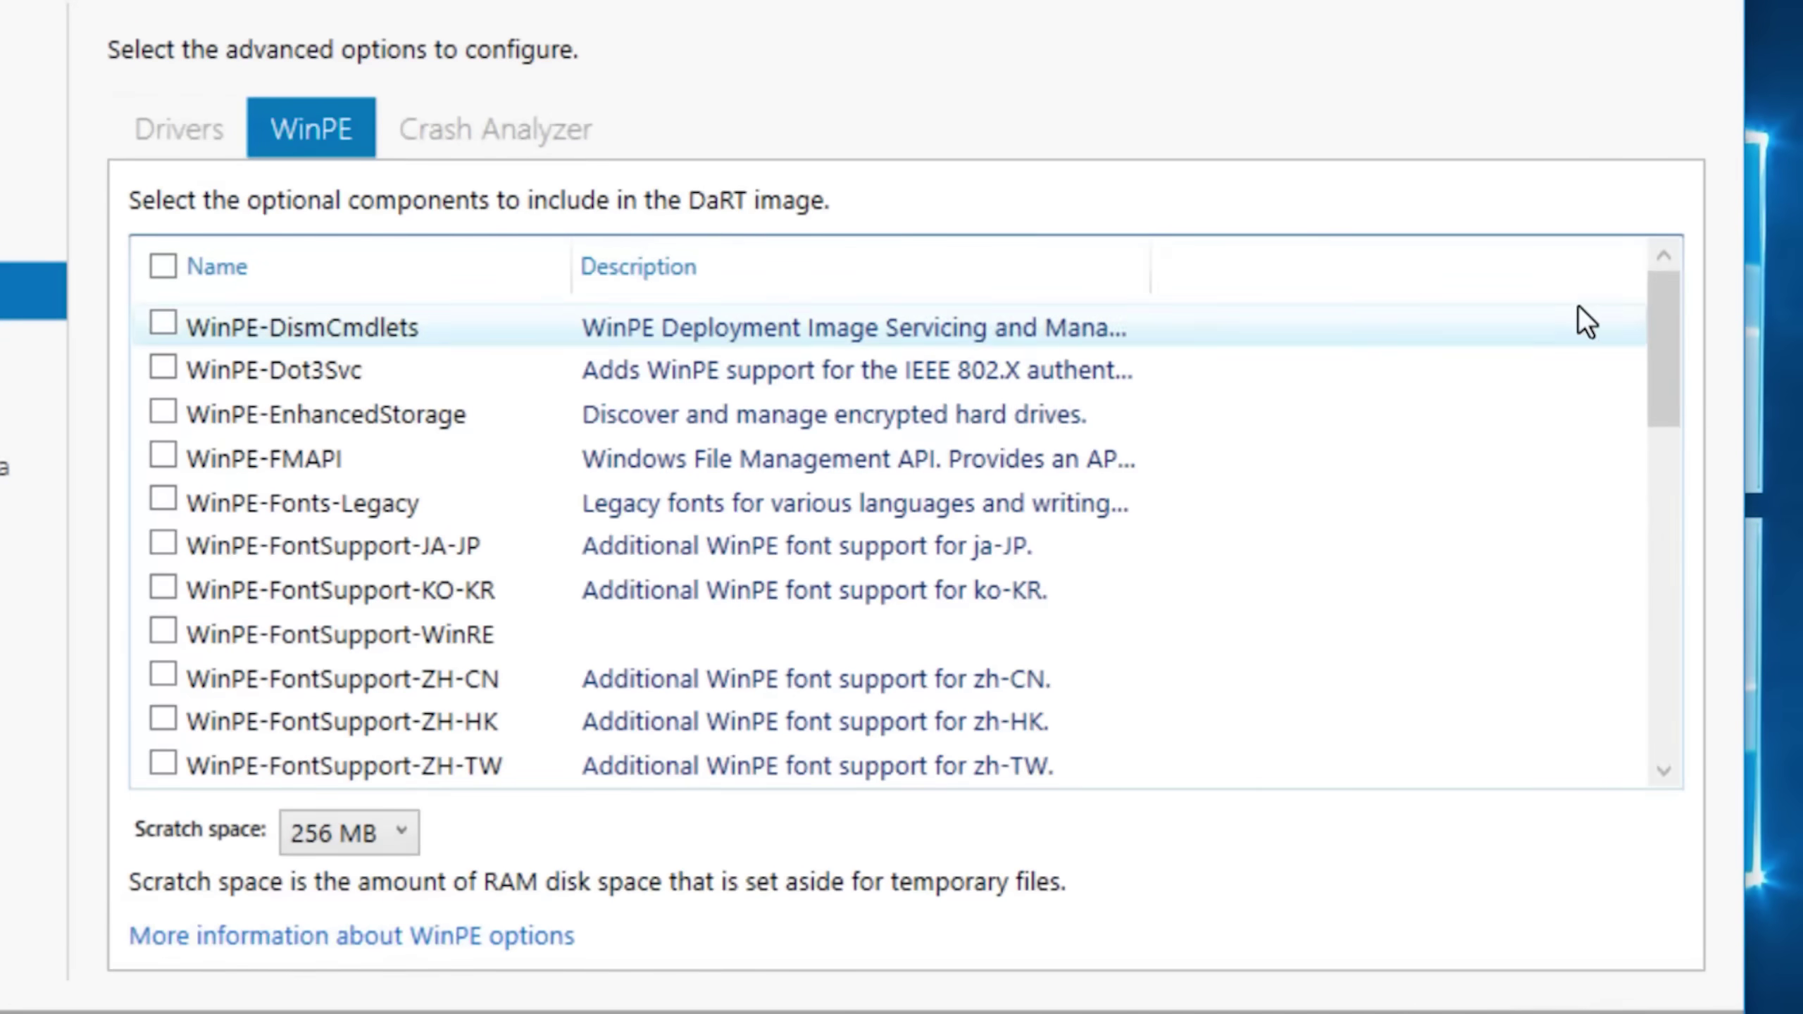
{"action": "left_click_drag", "start_coordinate": [1660, 313], "coordinate": [1684, 691]}
{"action": "scroll", "coordinate": [1267, 615], "scroll_direction": "up", "scroll_amount": 3}
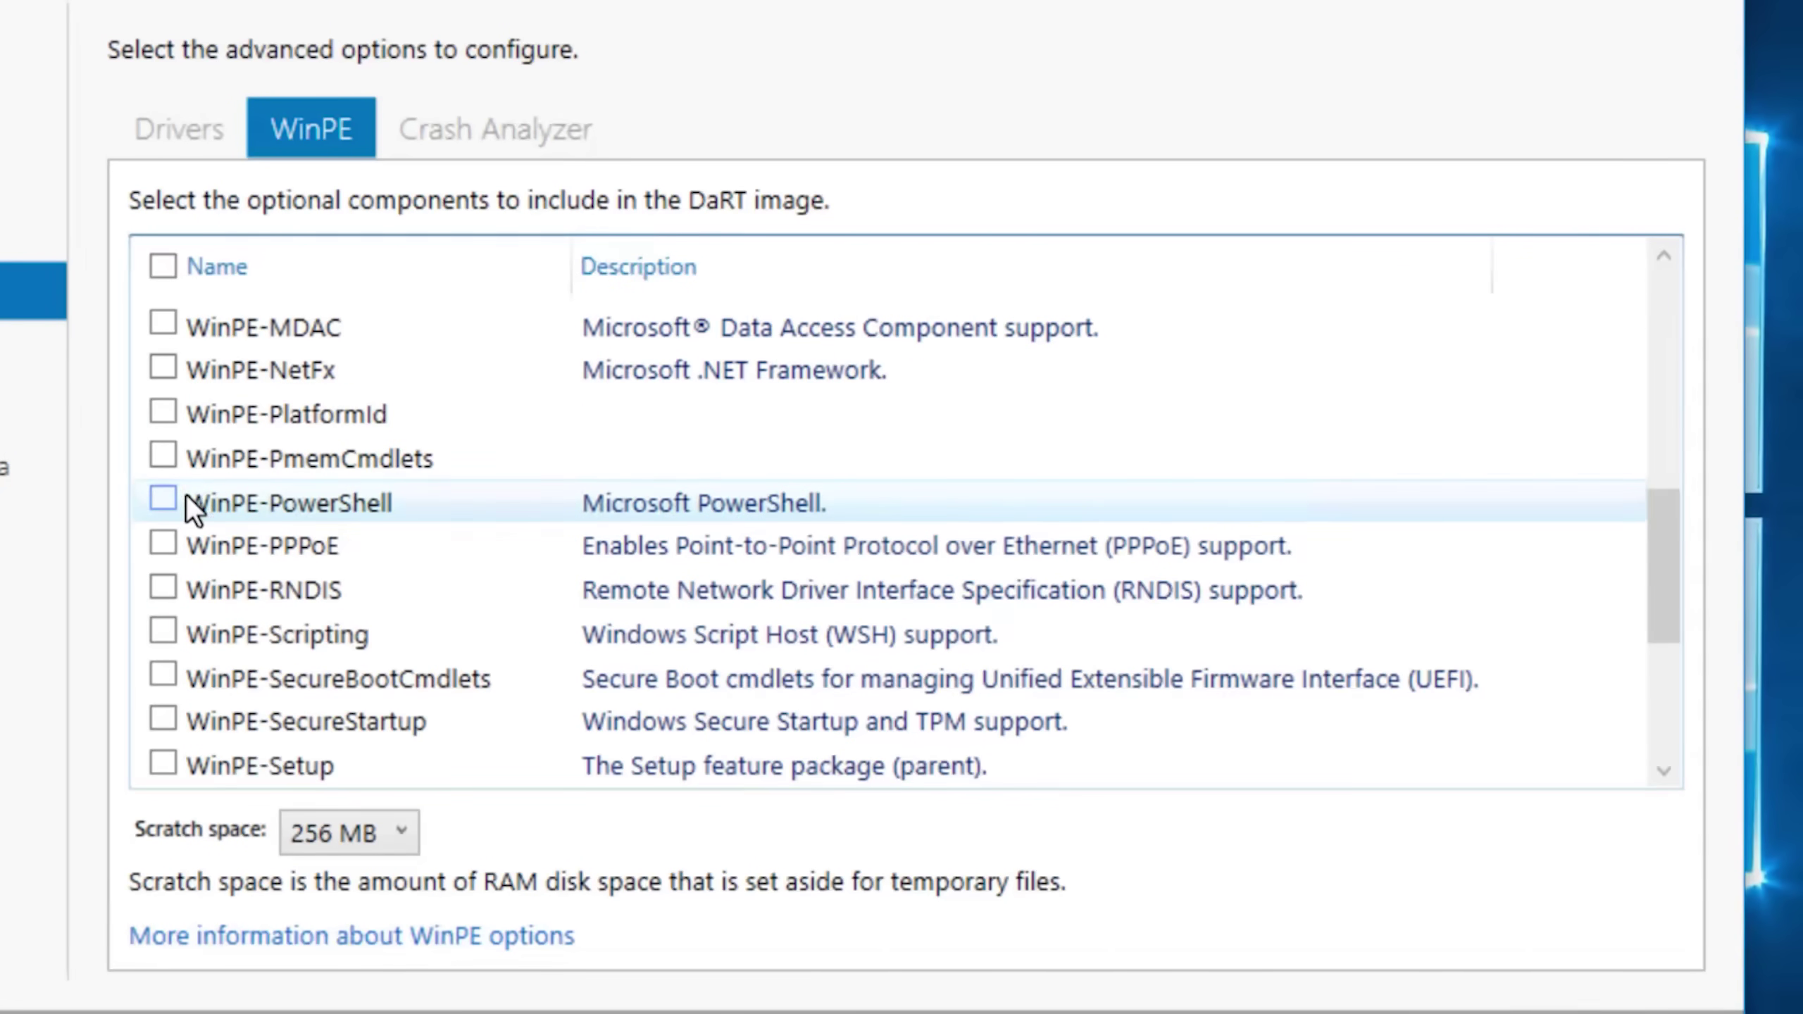
{"action": "left_click", "coordinate": [165, 499]}
{"action": "scroll", "coordinate": [1260, 431], "scroll_direction": "up", "scroll_amount": 5}
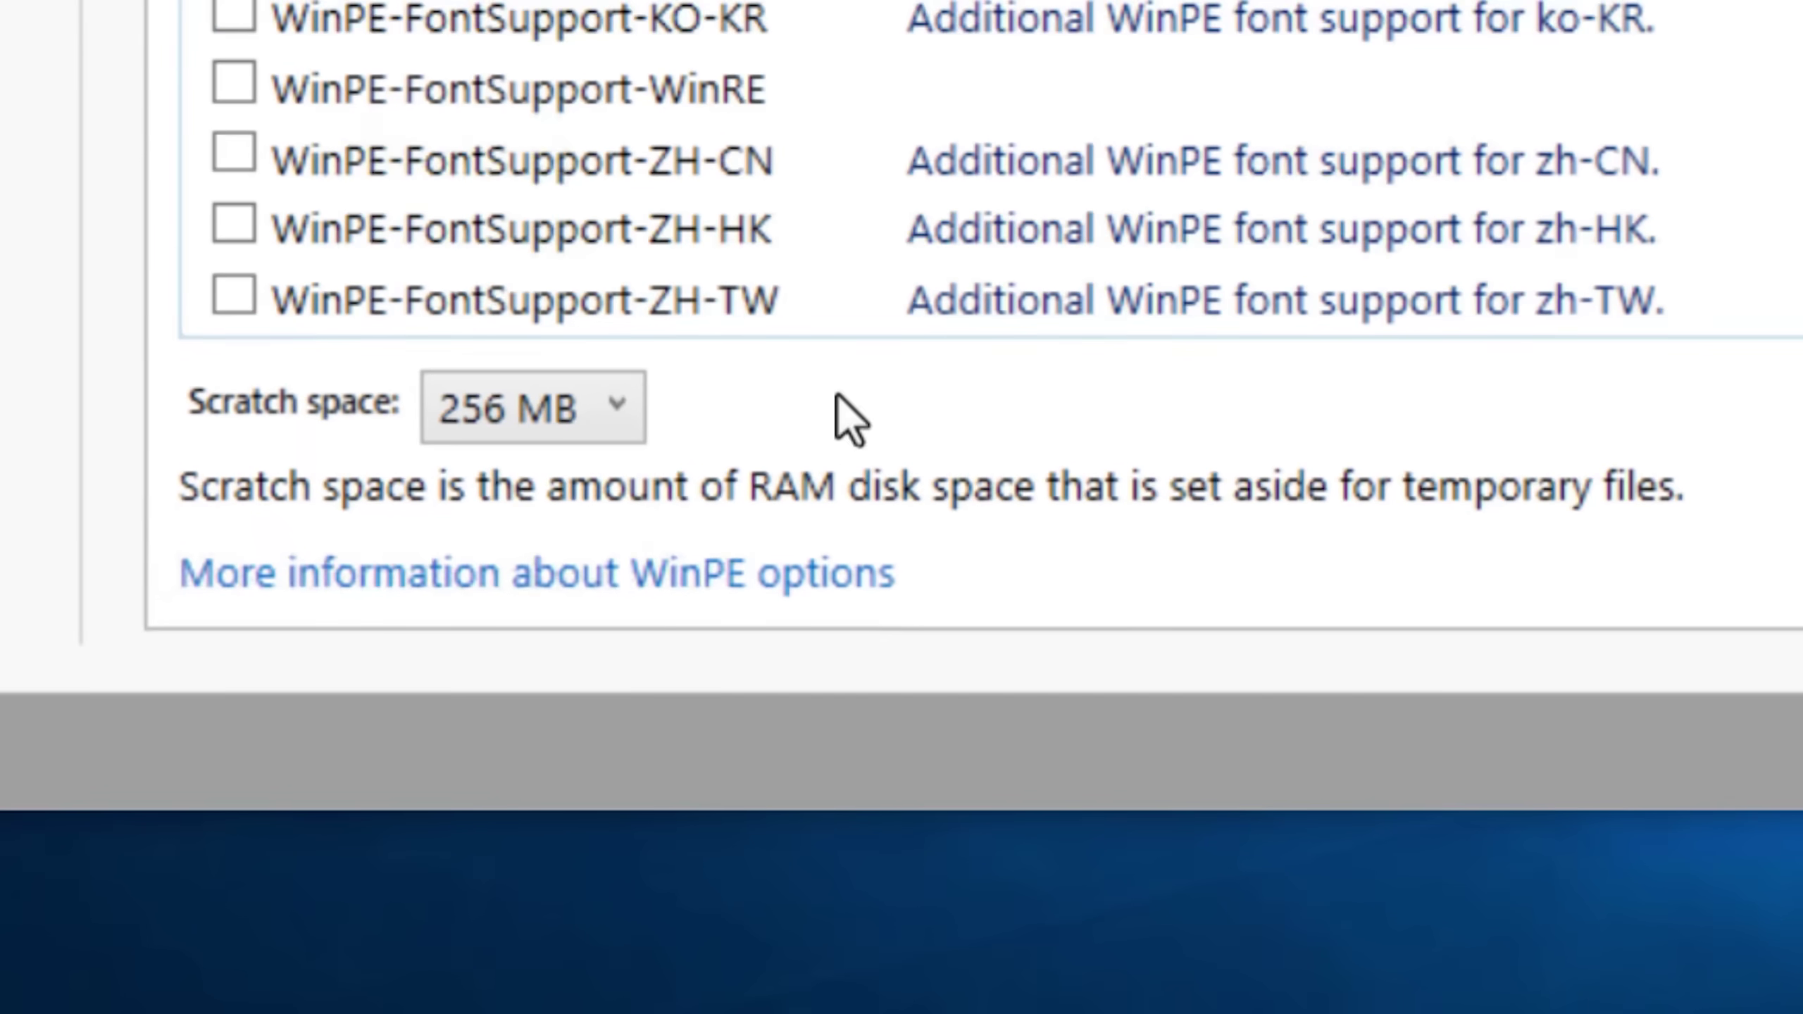
- Set scratch space to 512 MB and review the Crash Analyzer options
{"action": "left_click", "coordinate": [529, 409]}
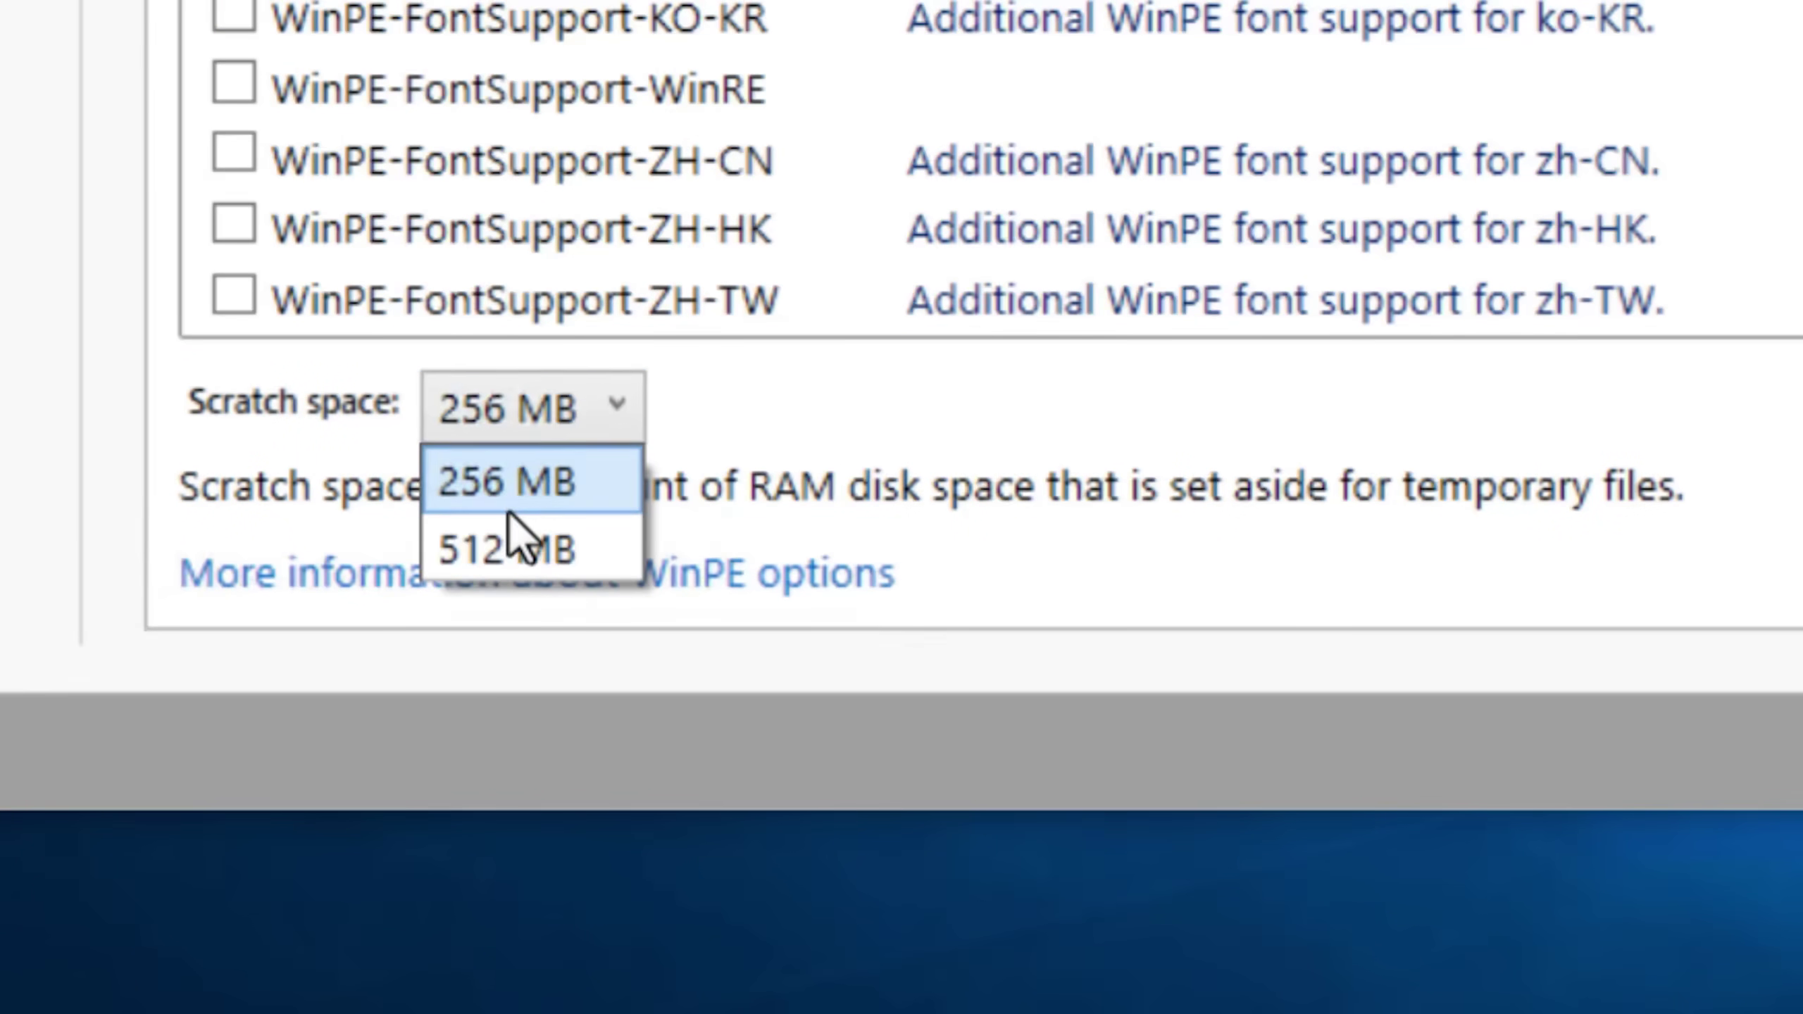
{"action": "left_click", "coordinate": [438, 561]}
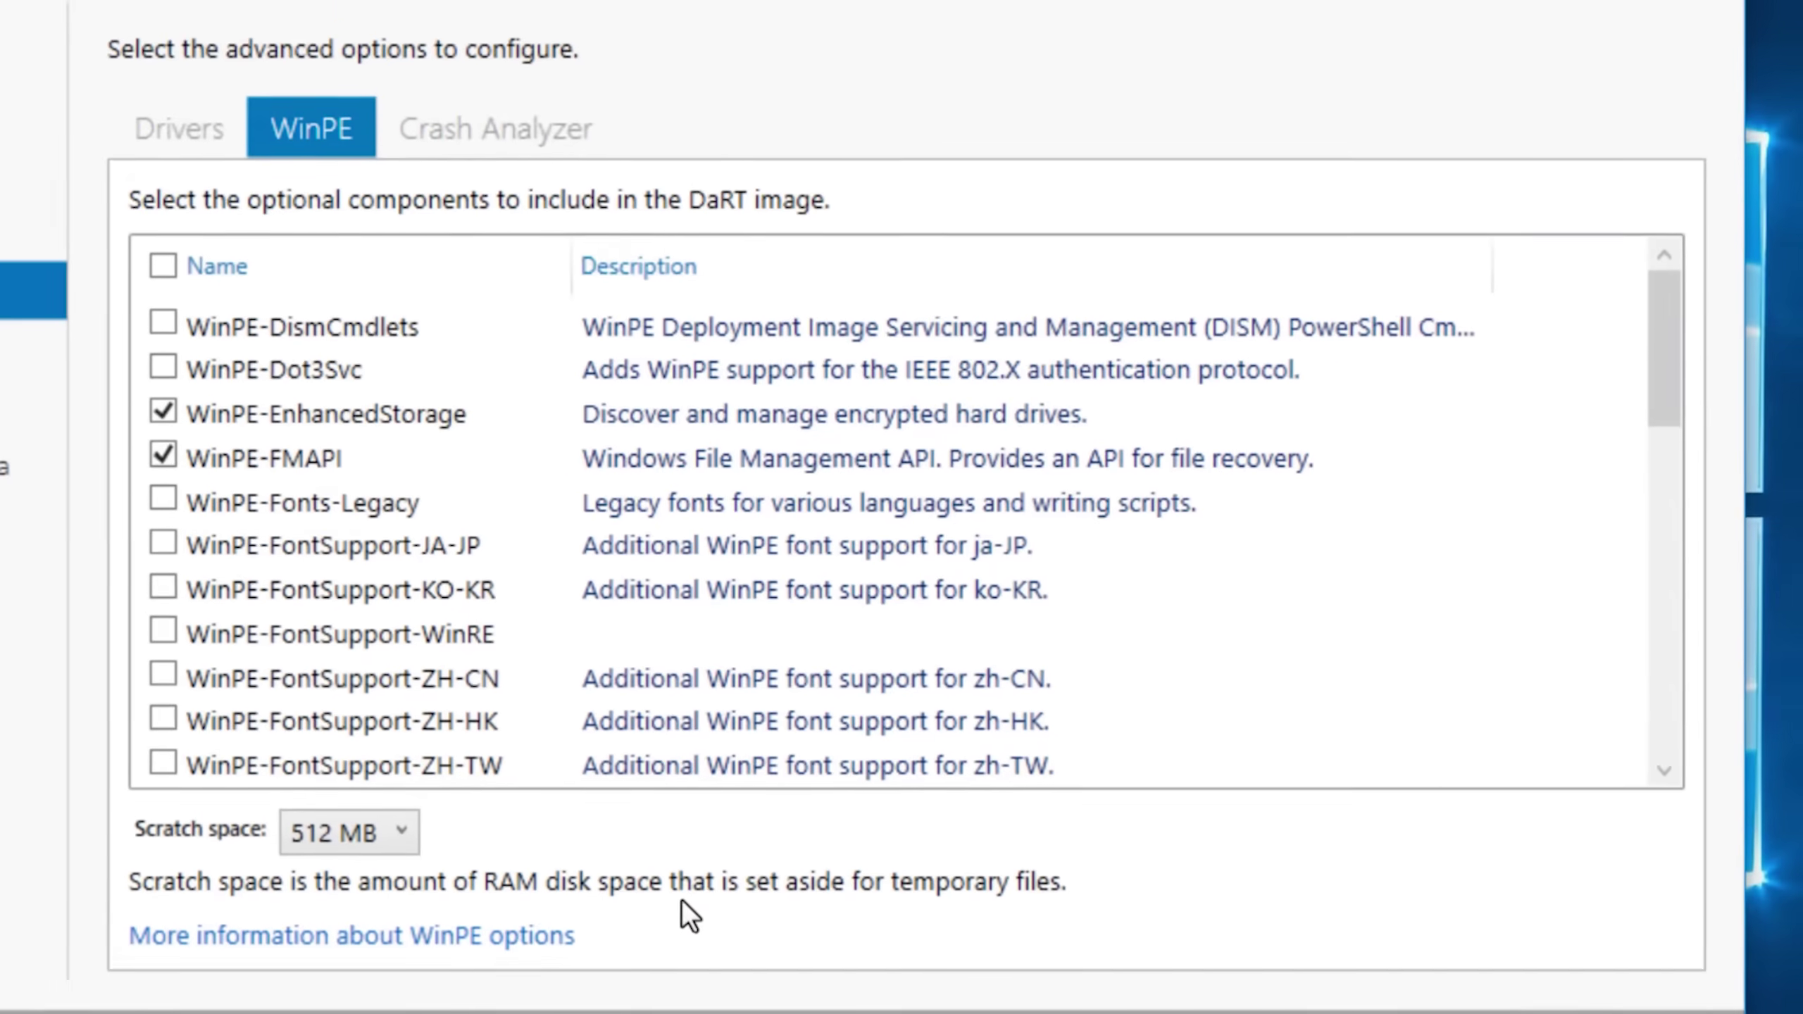
{"action": "left_click", "coordinate": [494, 128]}
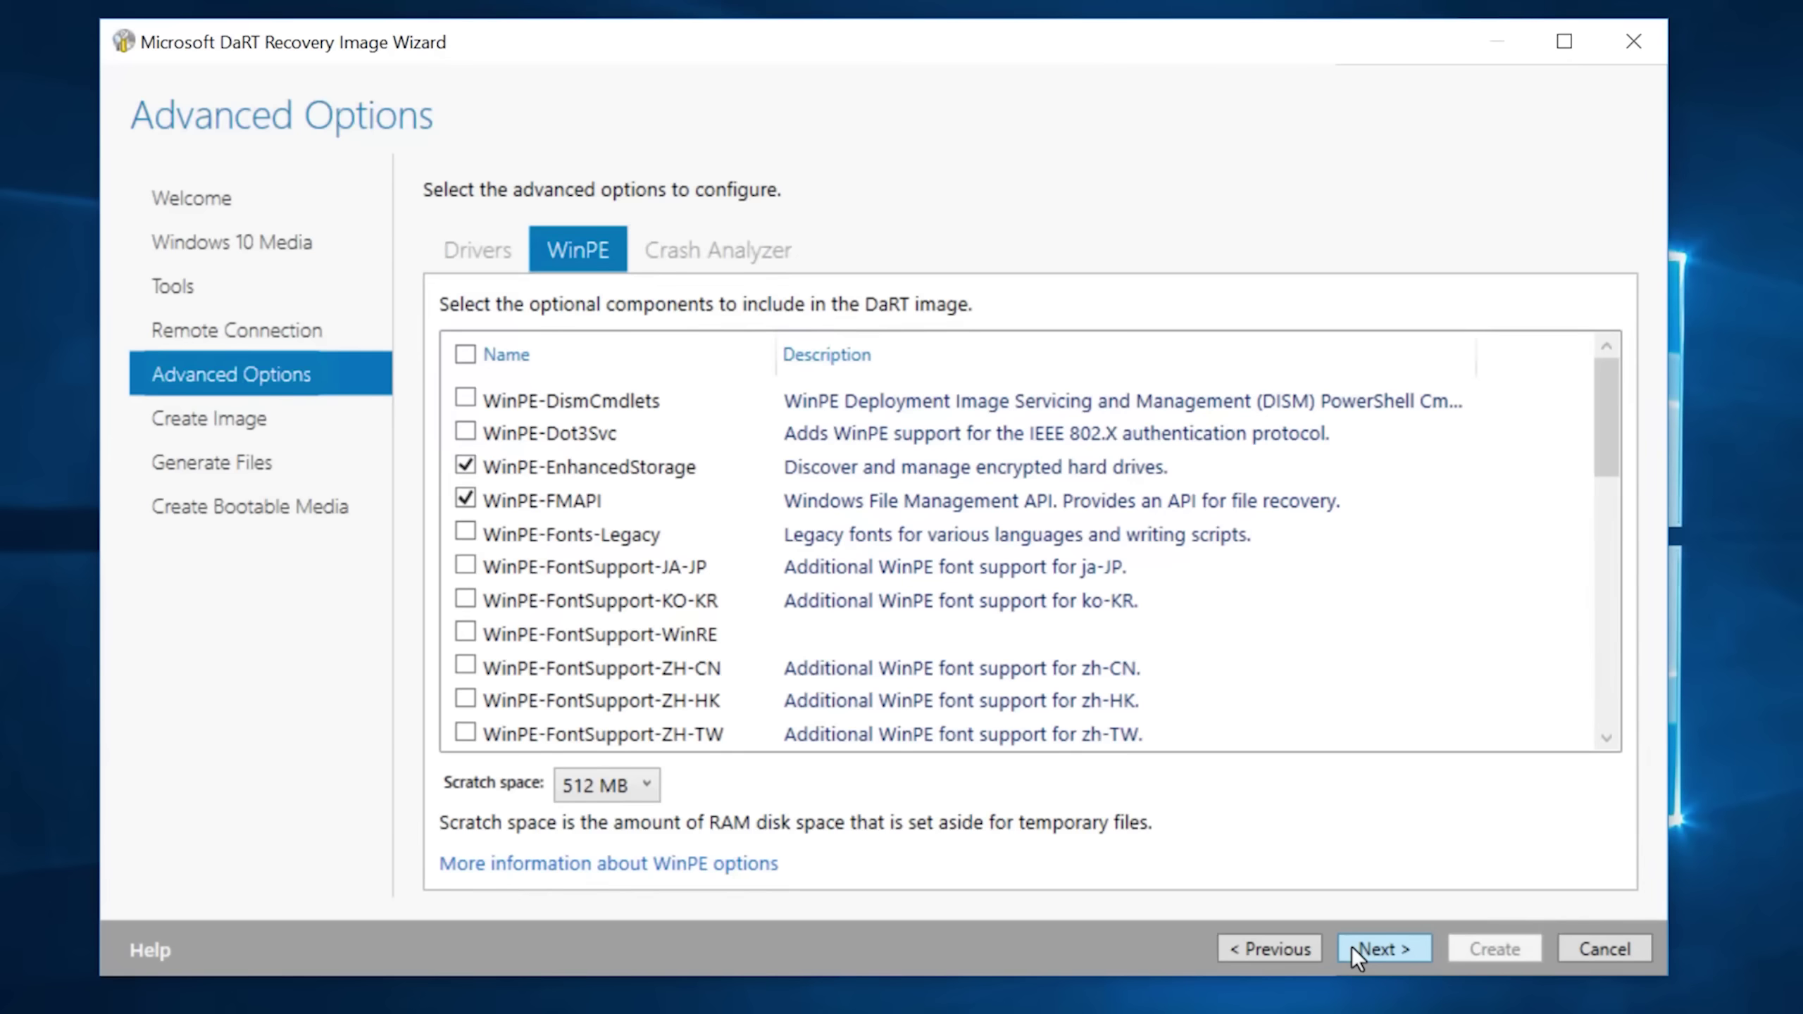
{"action": "left_click", "coordinate": [1356, 948]}
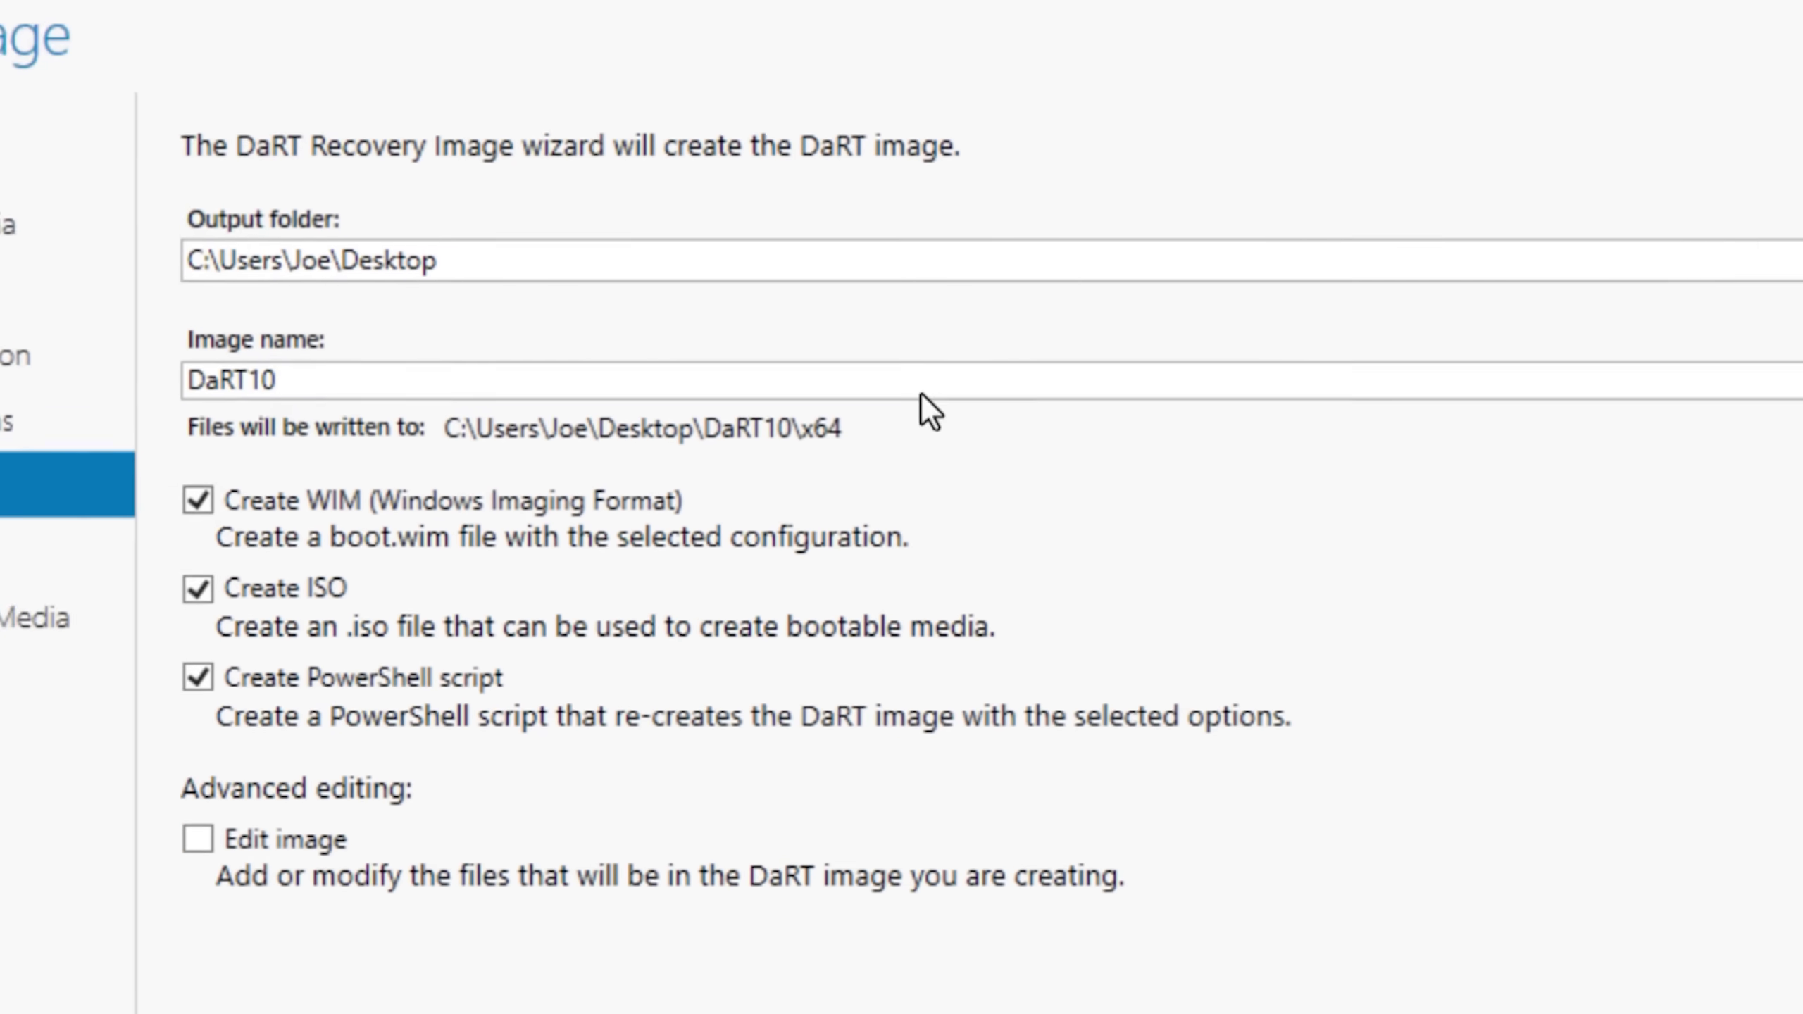
- Confirm the output folder and DaRT10 image name, enable Edit image, and prepare the image
{"action": "left_click", "coordinate": [900, 267]}
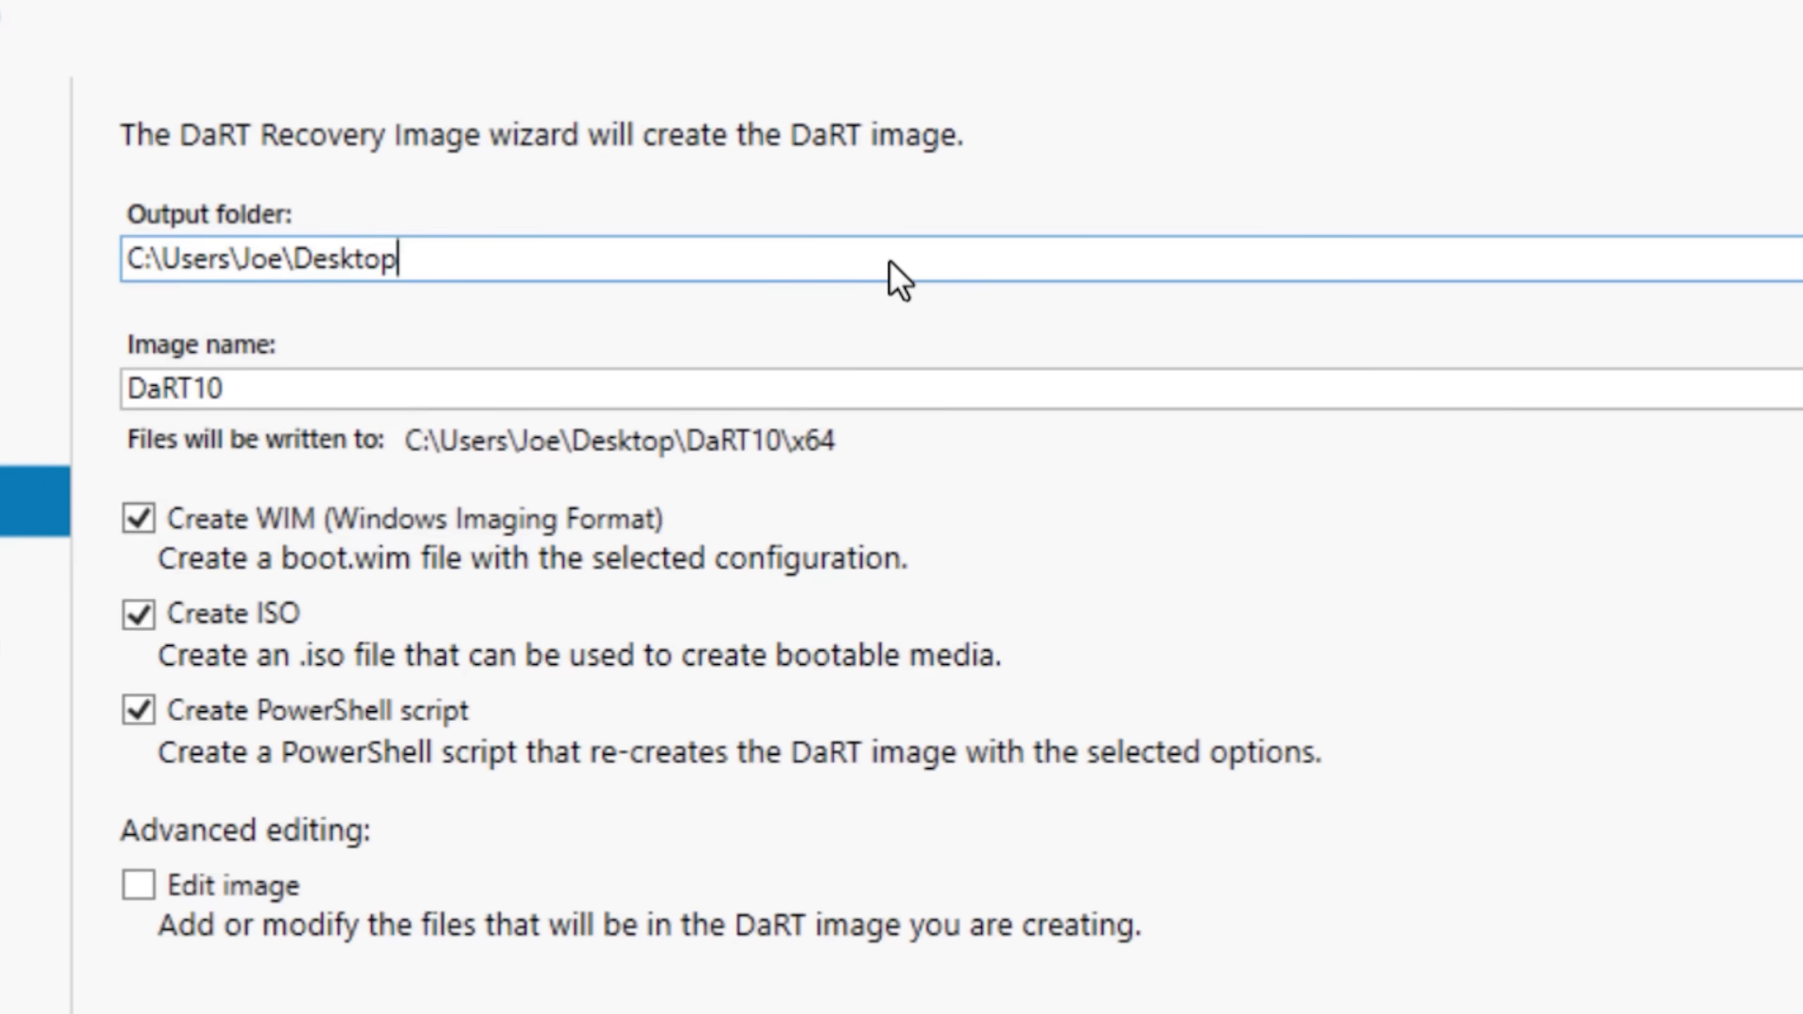
{"action": "left_click", "coordinate": [887, 391]}
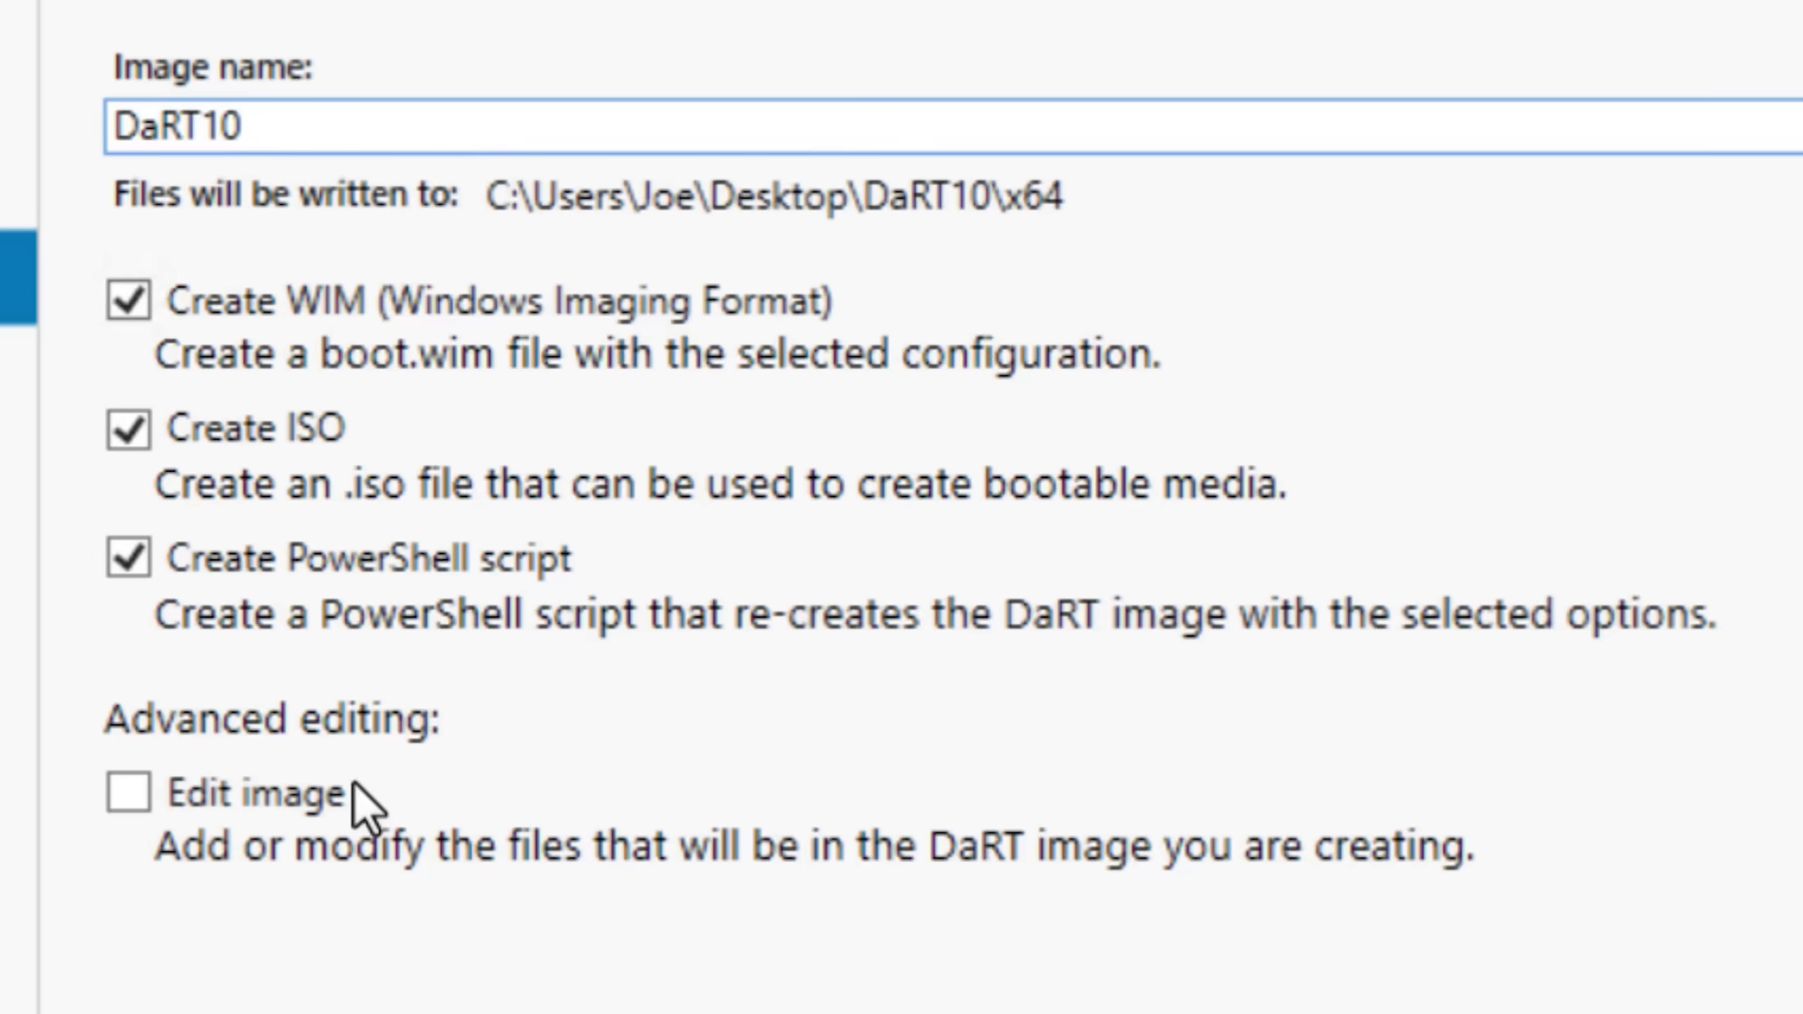
{"action": "left_click", "coordinate": [141, 797]}
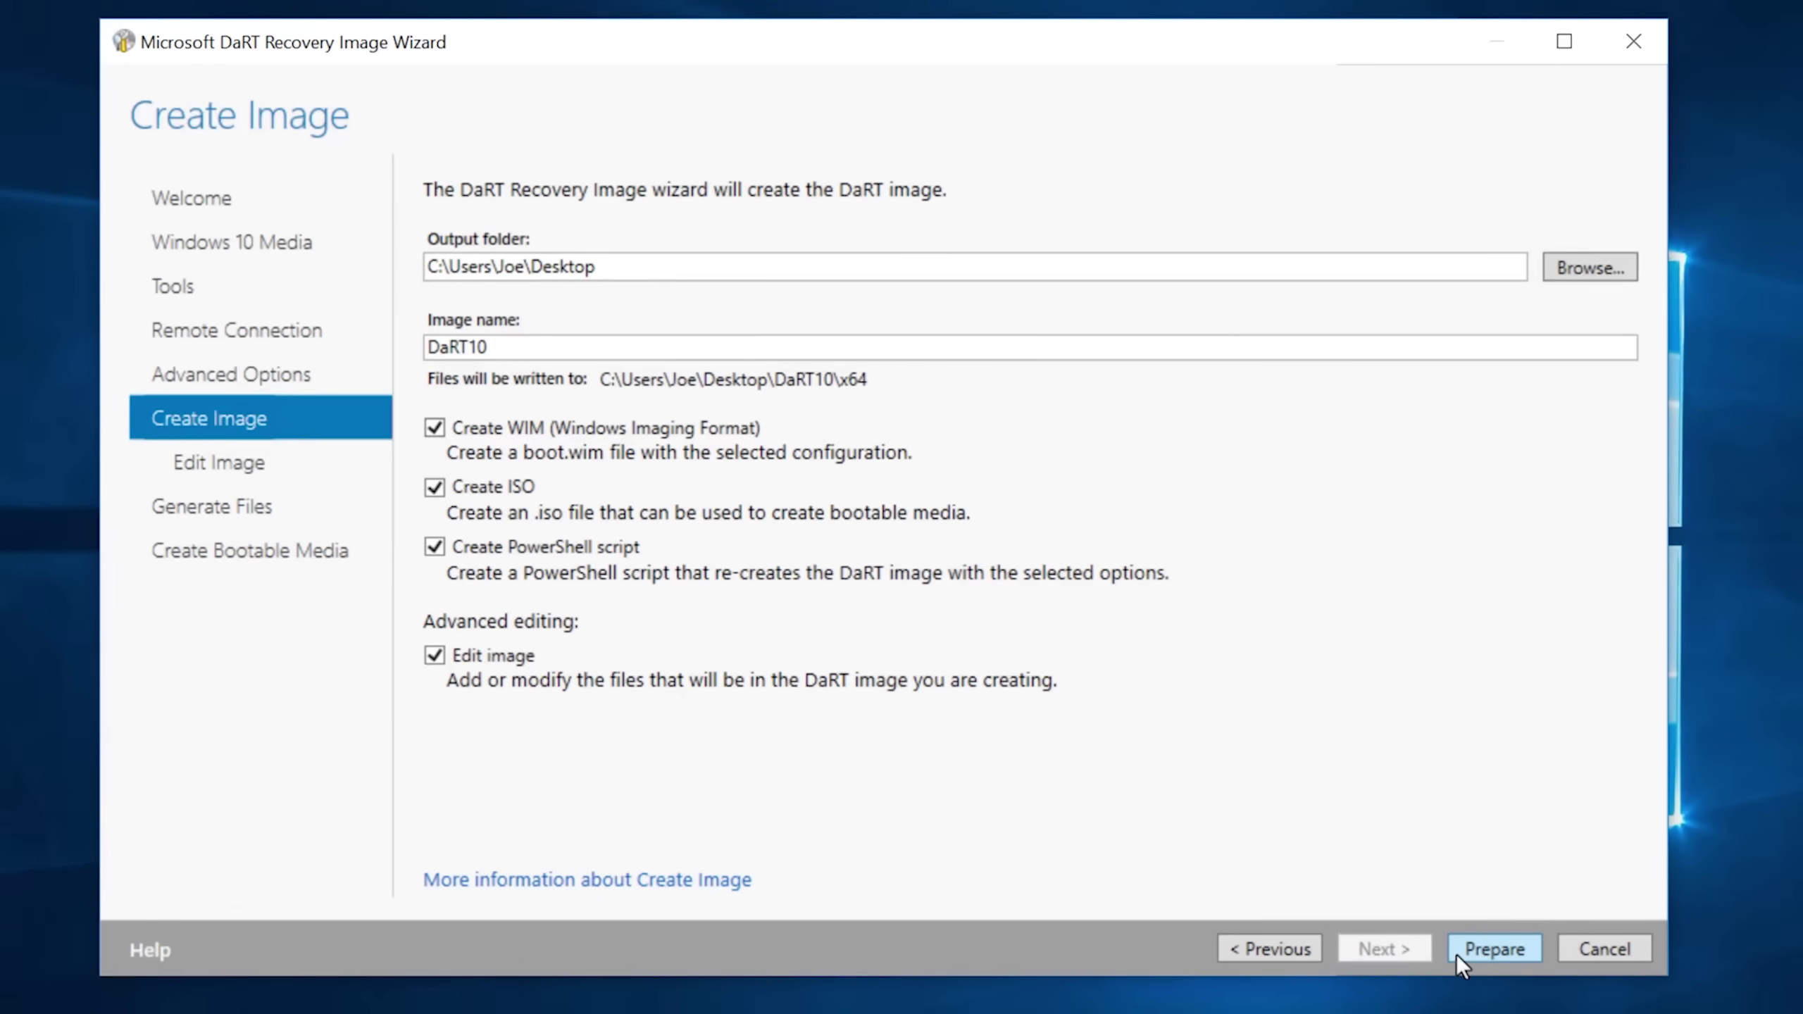
{"action": "left_click", "coordinate": [1457, 953]}
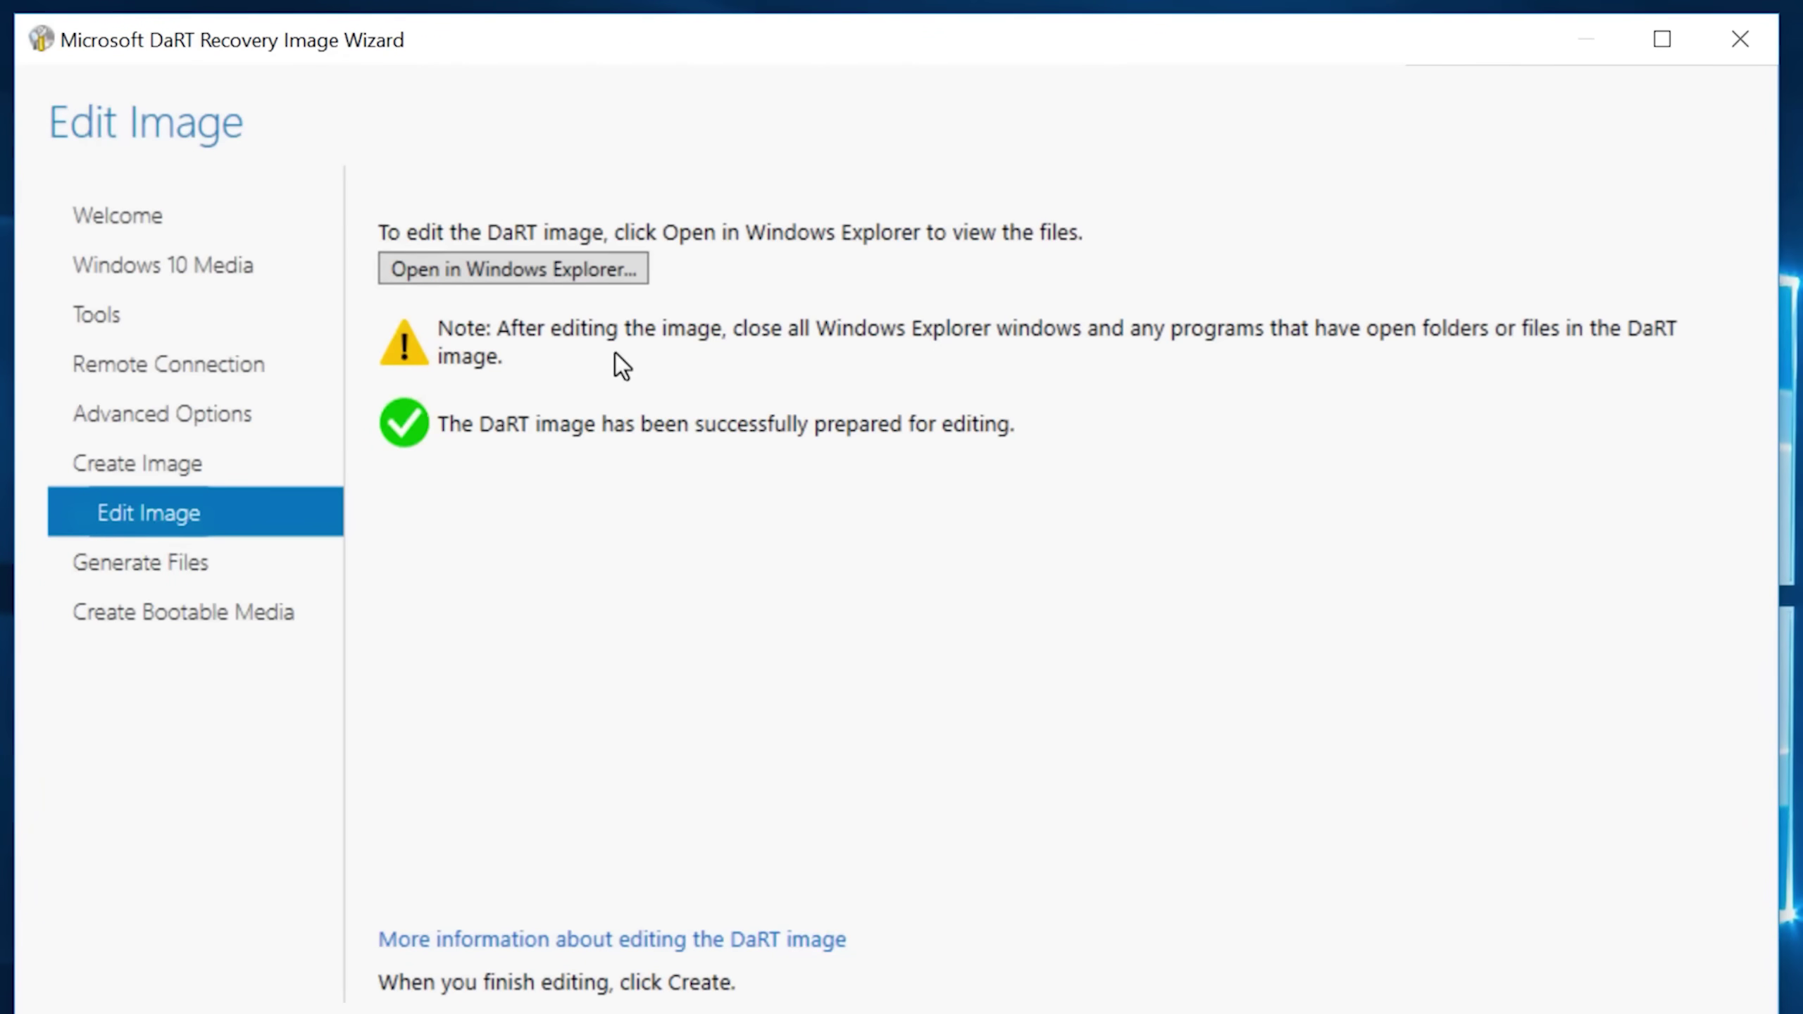
- Browse the mounted image's Program Files (Common Files, WindowsPowerShell) and Program Files (x86) folders
{"action": "left_click", "coordinate": [763, 271]}
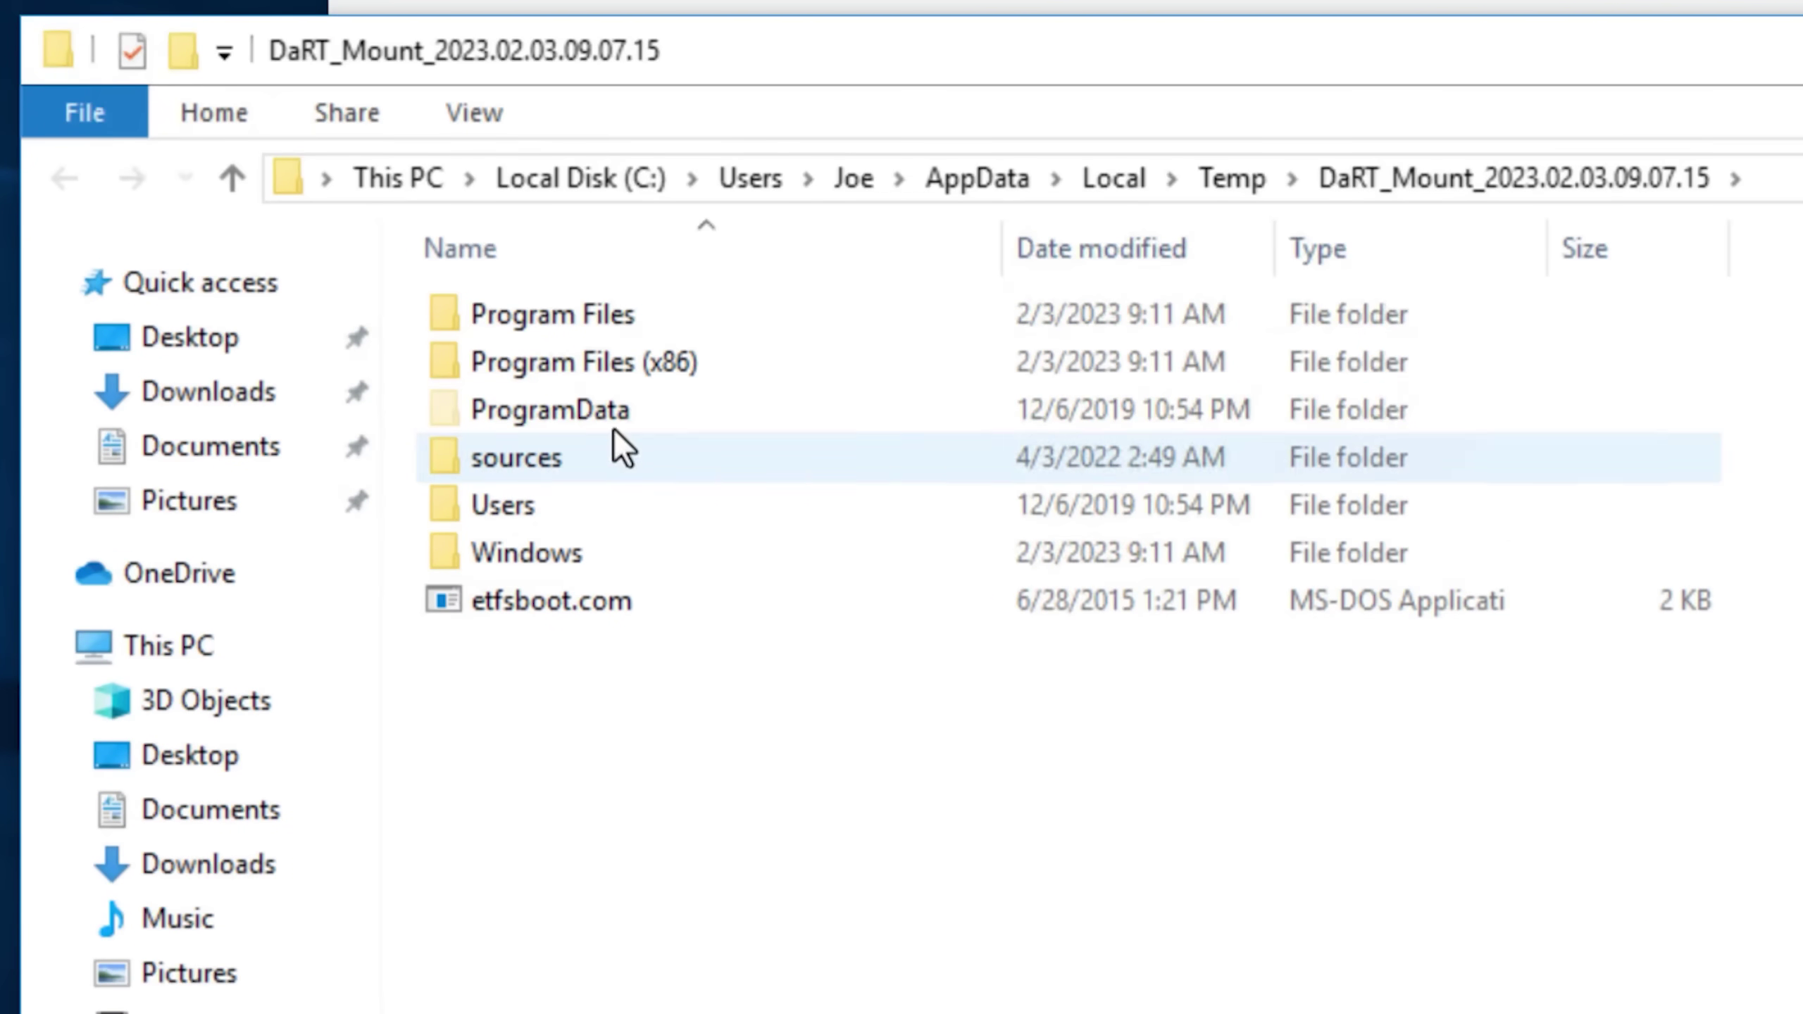
{"action": "double_click", "coordinate": [675, 330]}
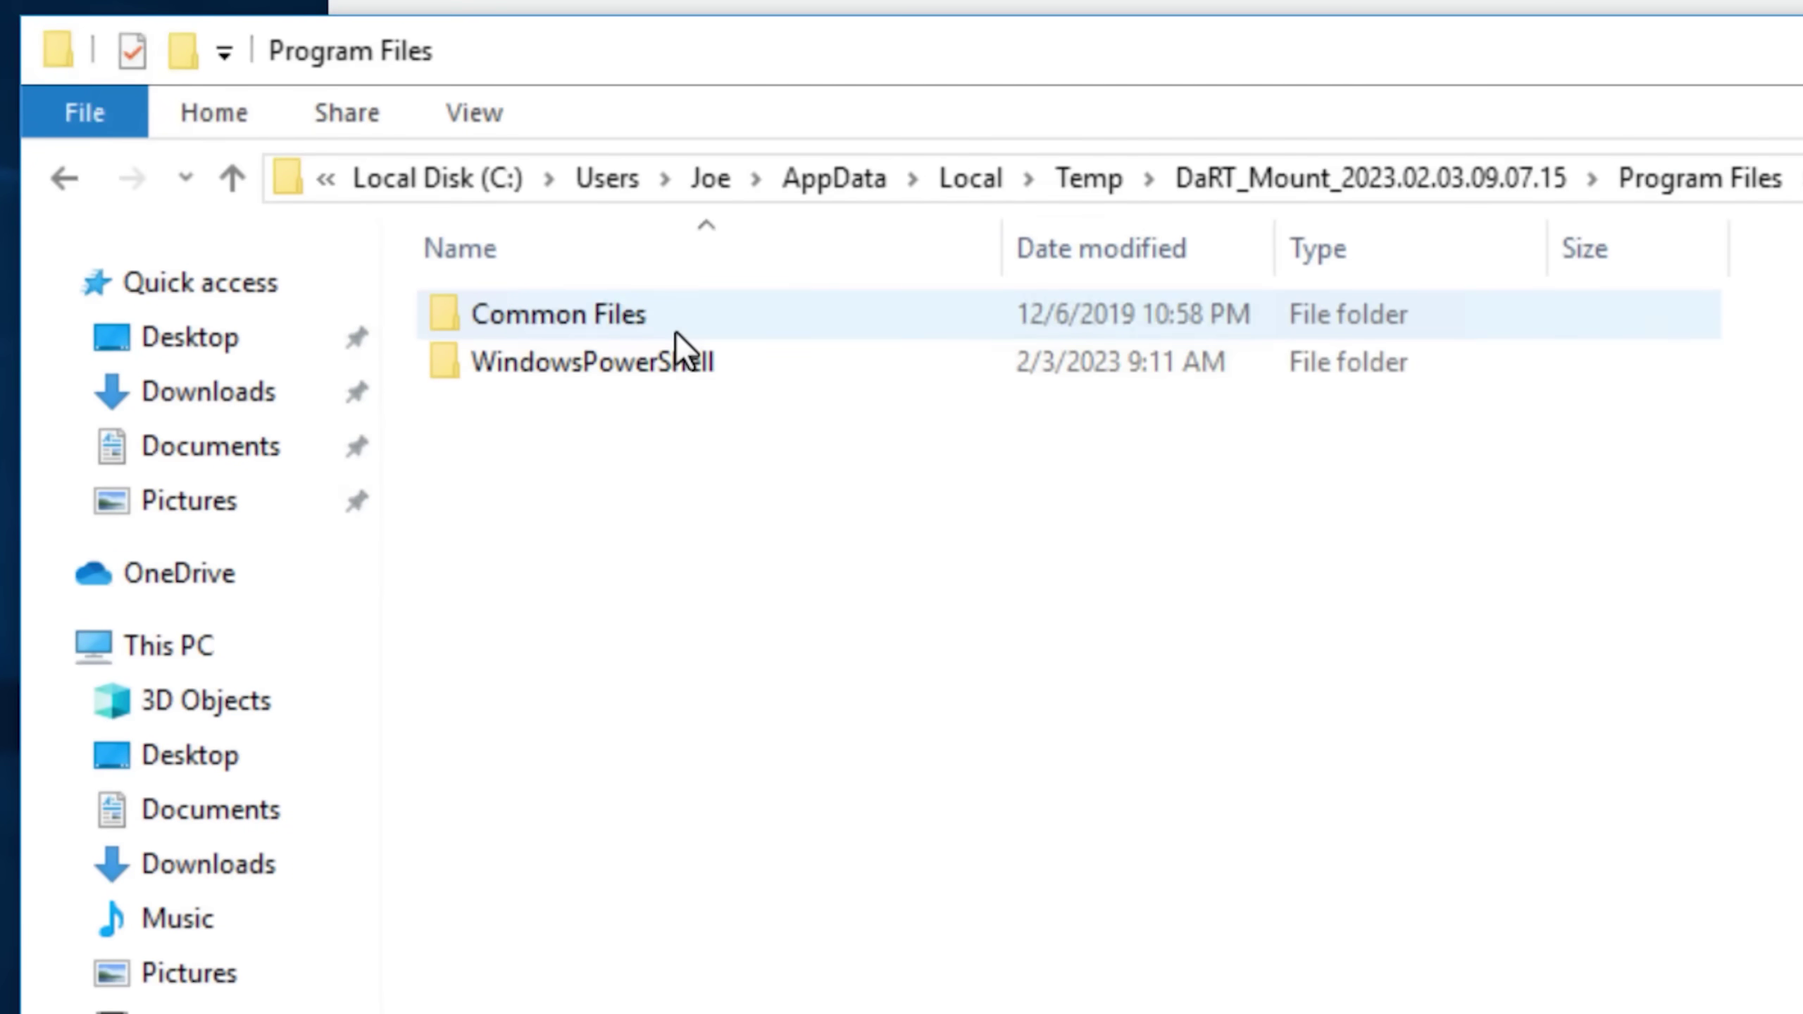
{"action": "double_click", "coordinate": [548, 313]}
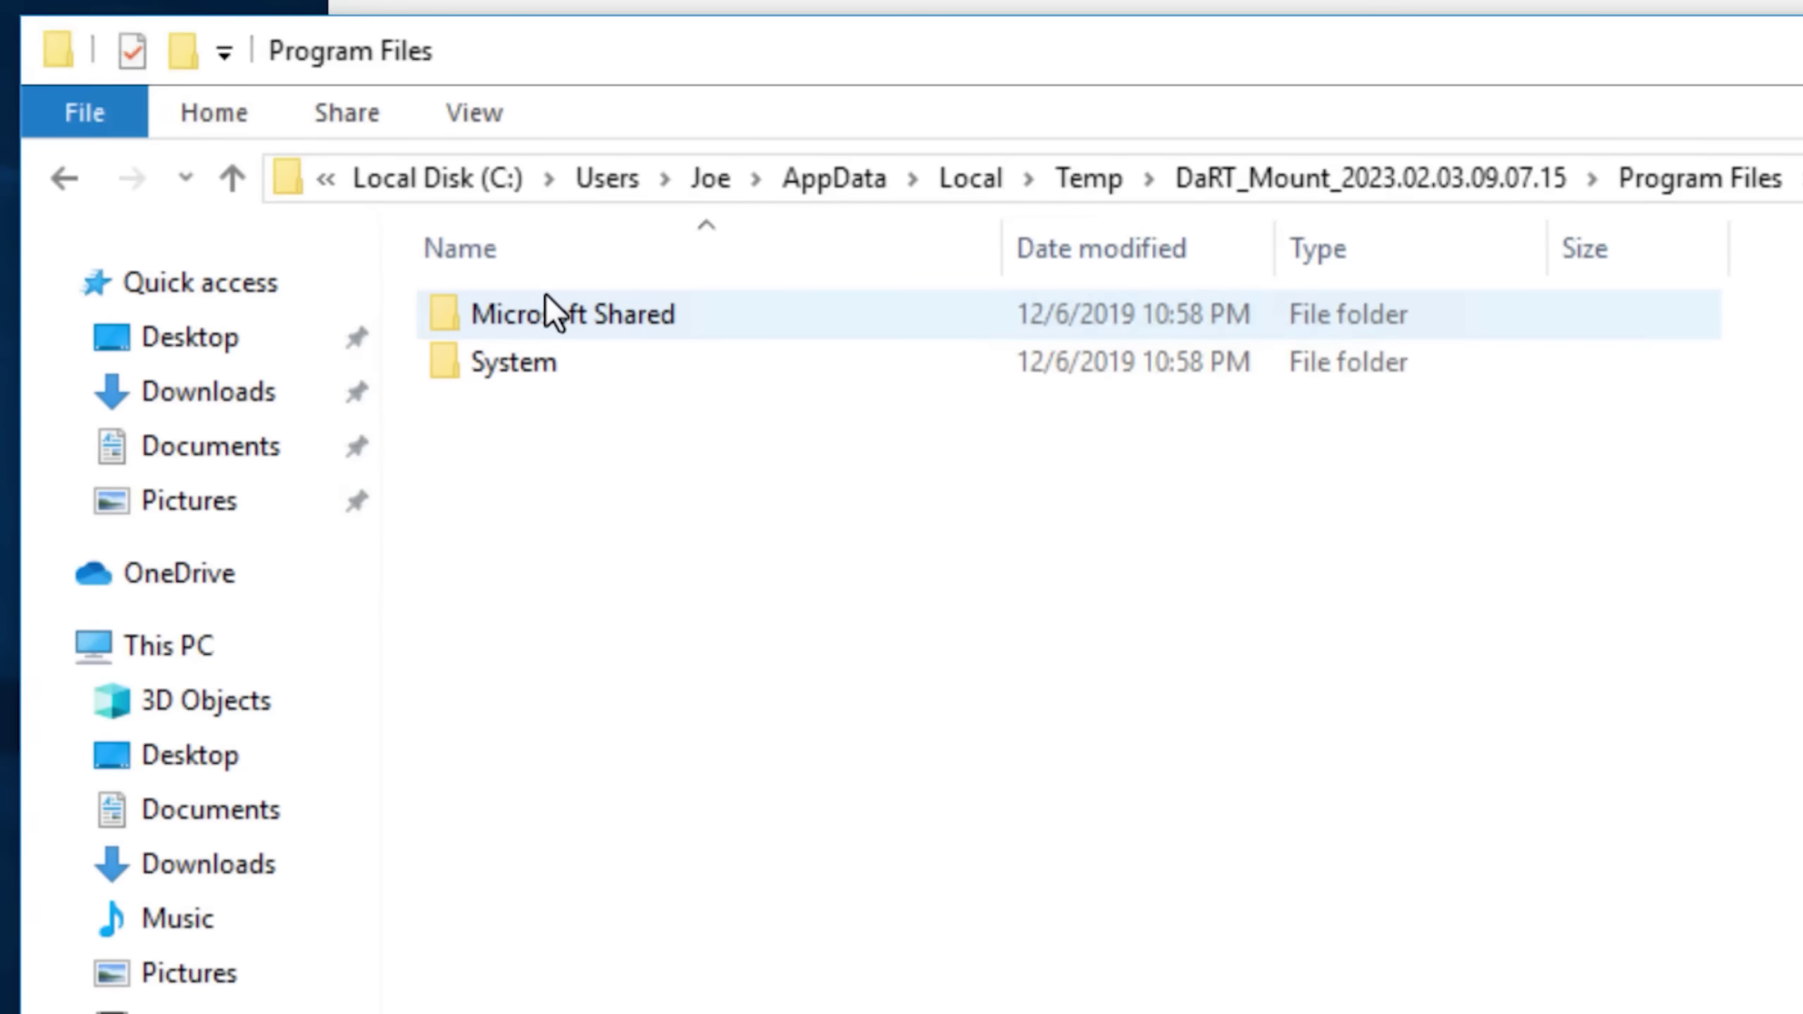
{"action": "left_click", "coordinate": [63, 177]}
{"action": "double_click", "coordinate": [587, 365]}
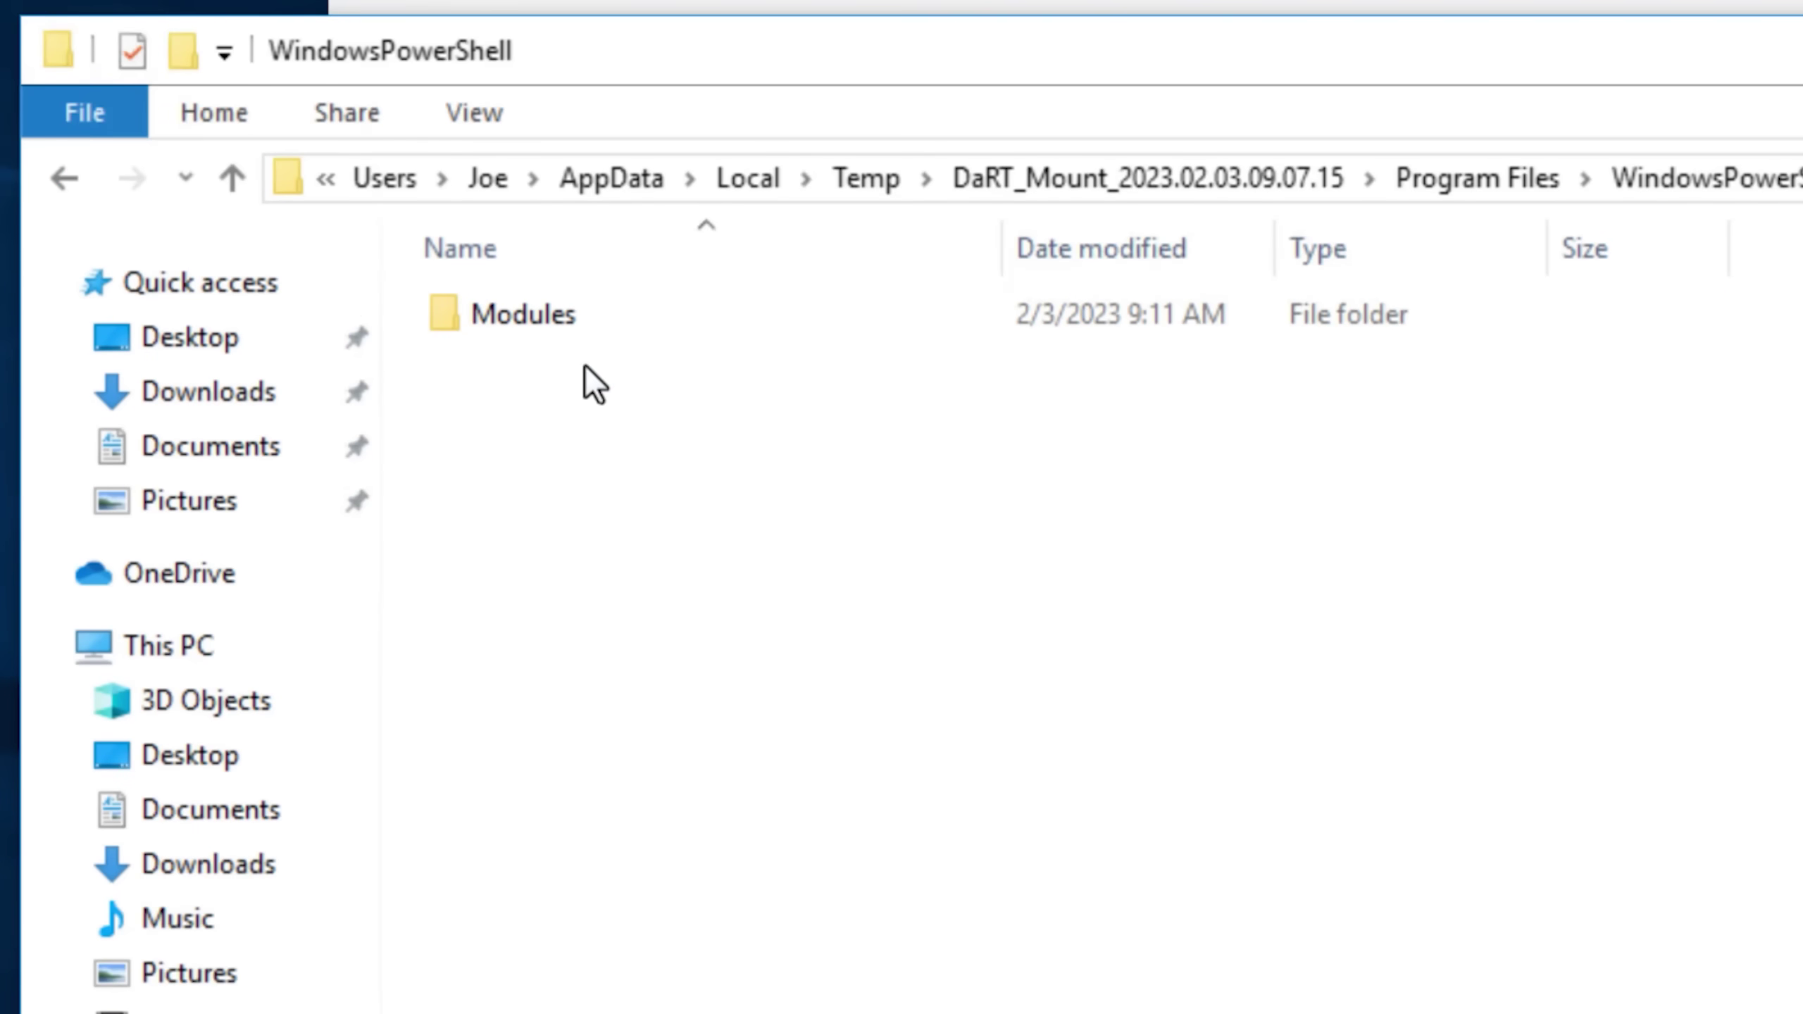
{"action": "left_click", "coordinate": [68, 177]}
{"action": "double_click", "coordinate": [586, 369]}
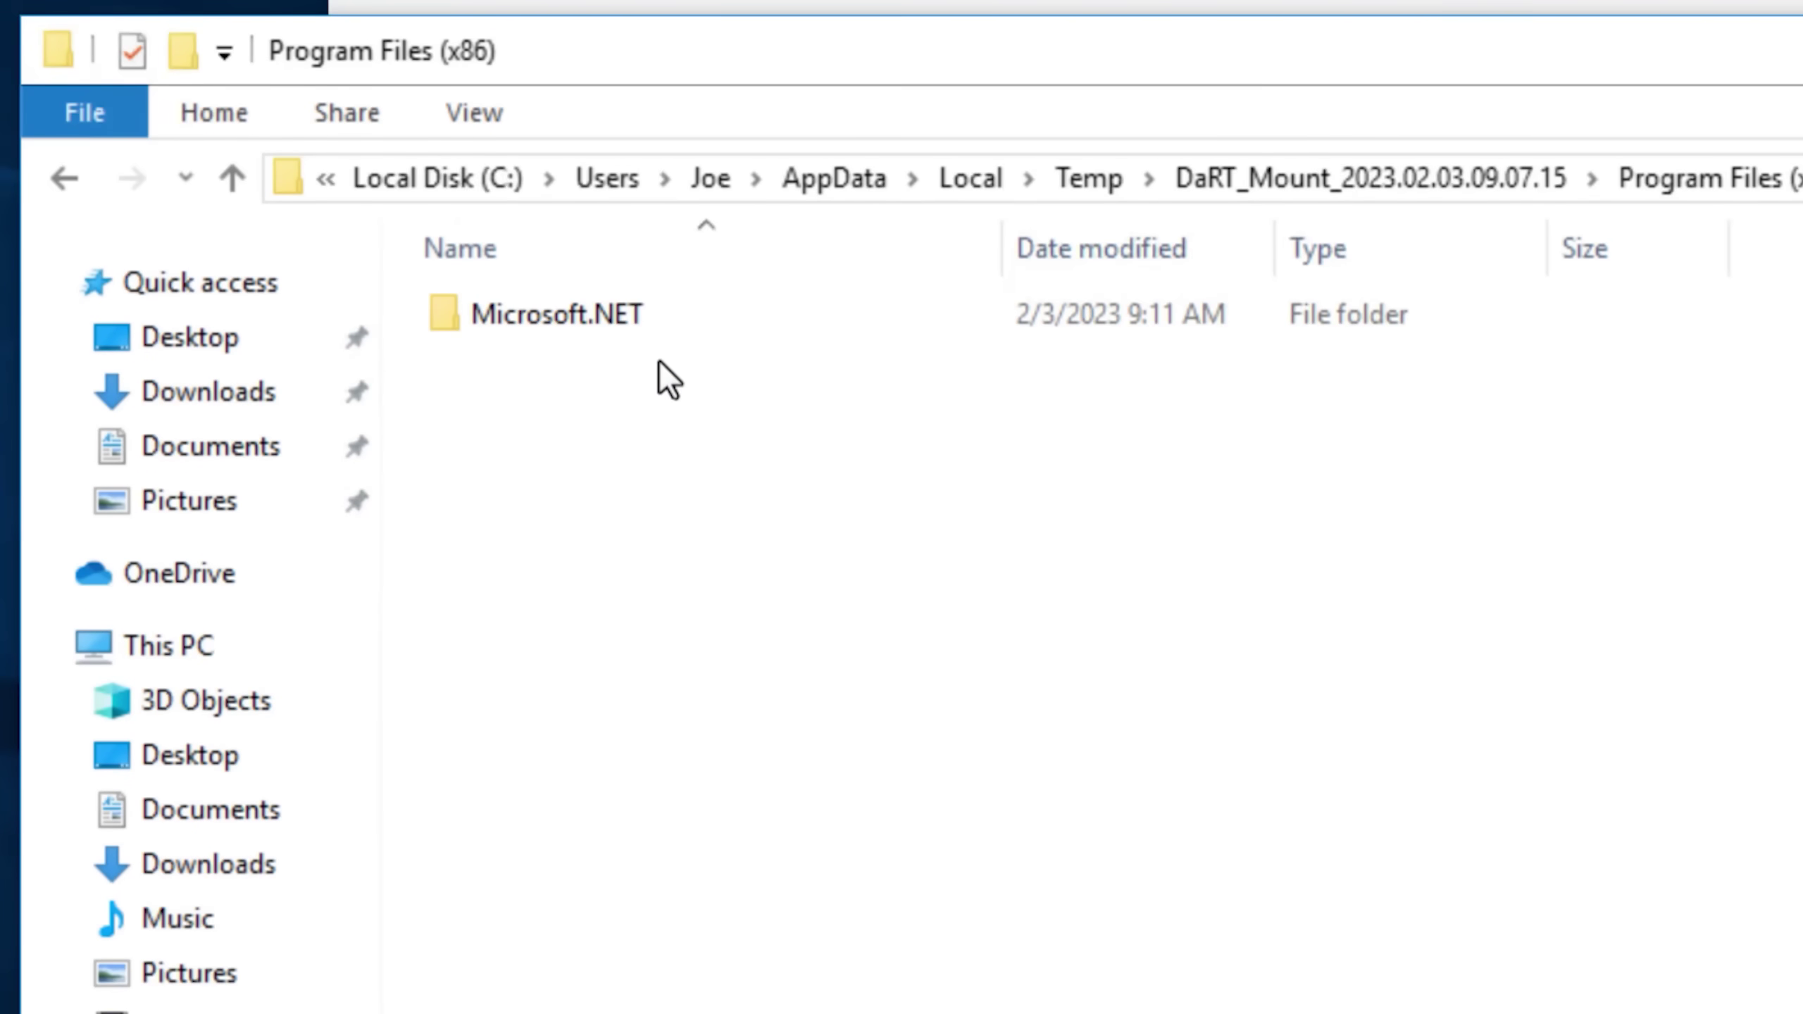
{"action": "left_click", "coordinate": [68, 179]}
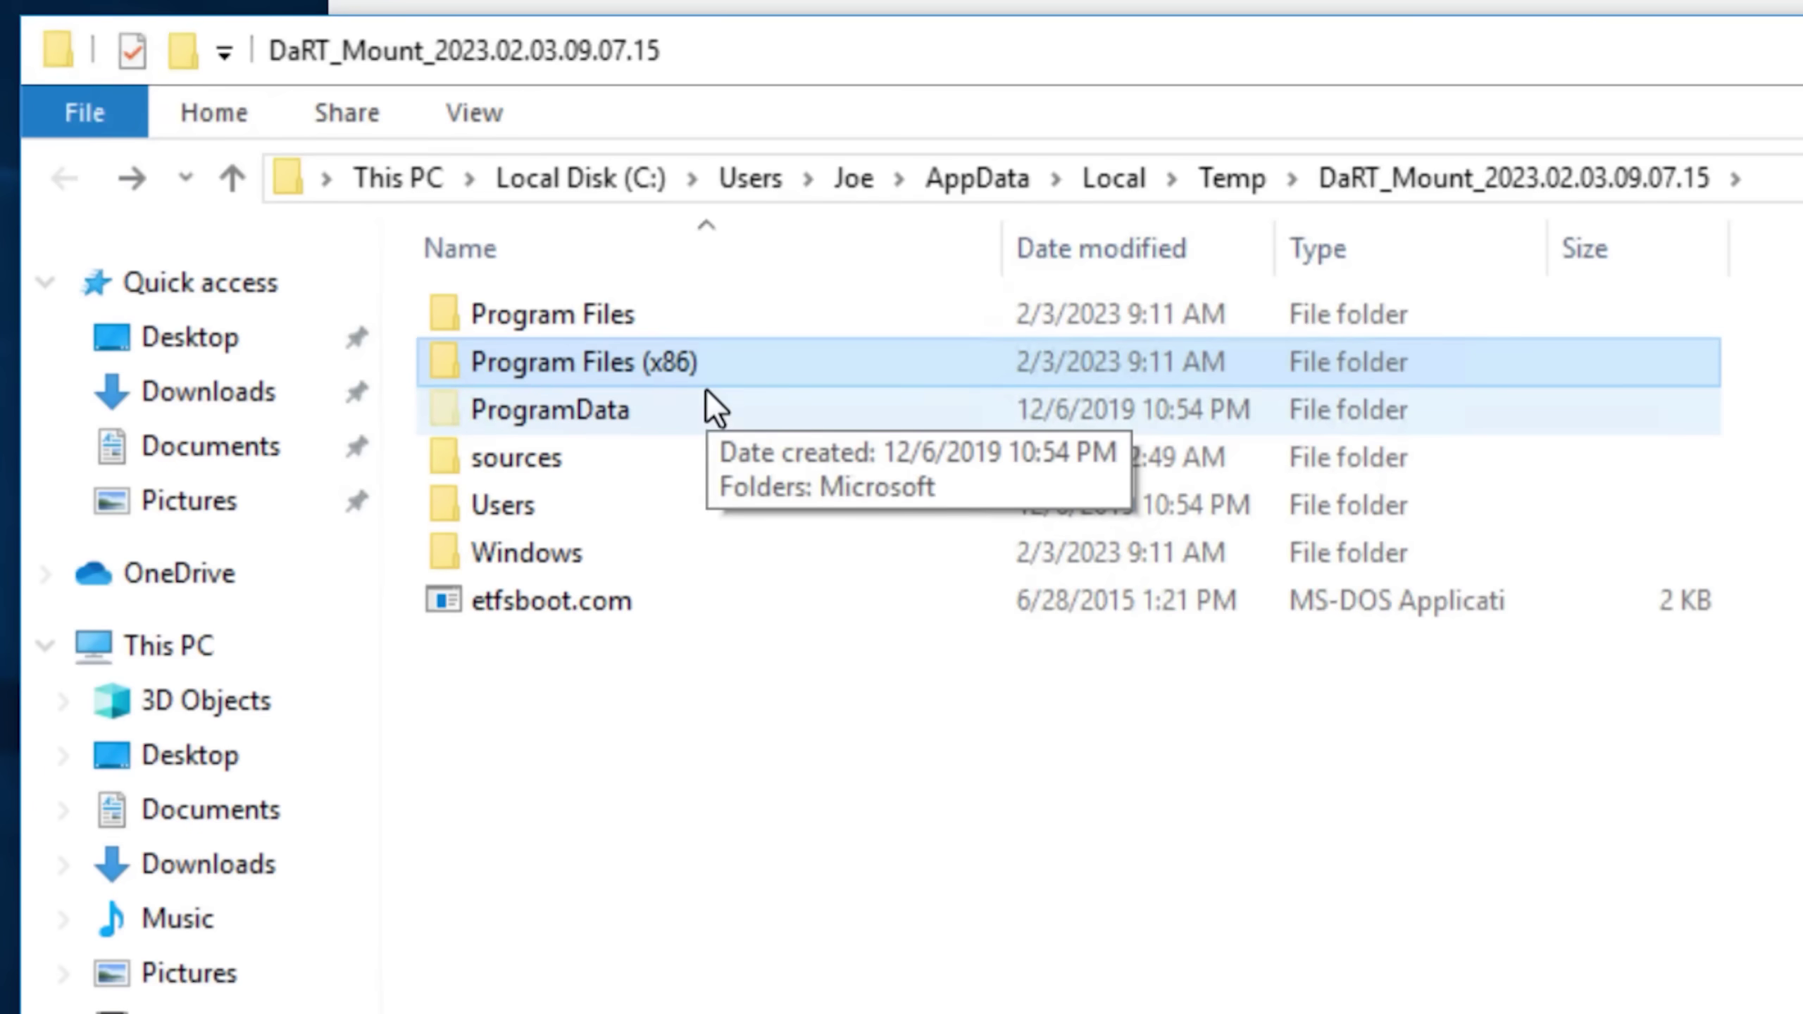
- Browse the image's Users\Default\Downloads folder and return to the image root
{"action": "double_click", "coordinate": [797, 505]}
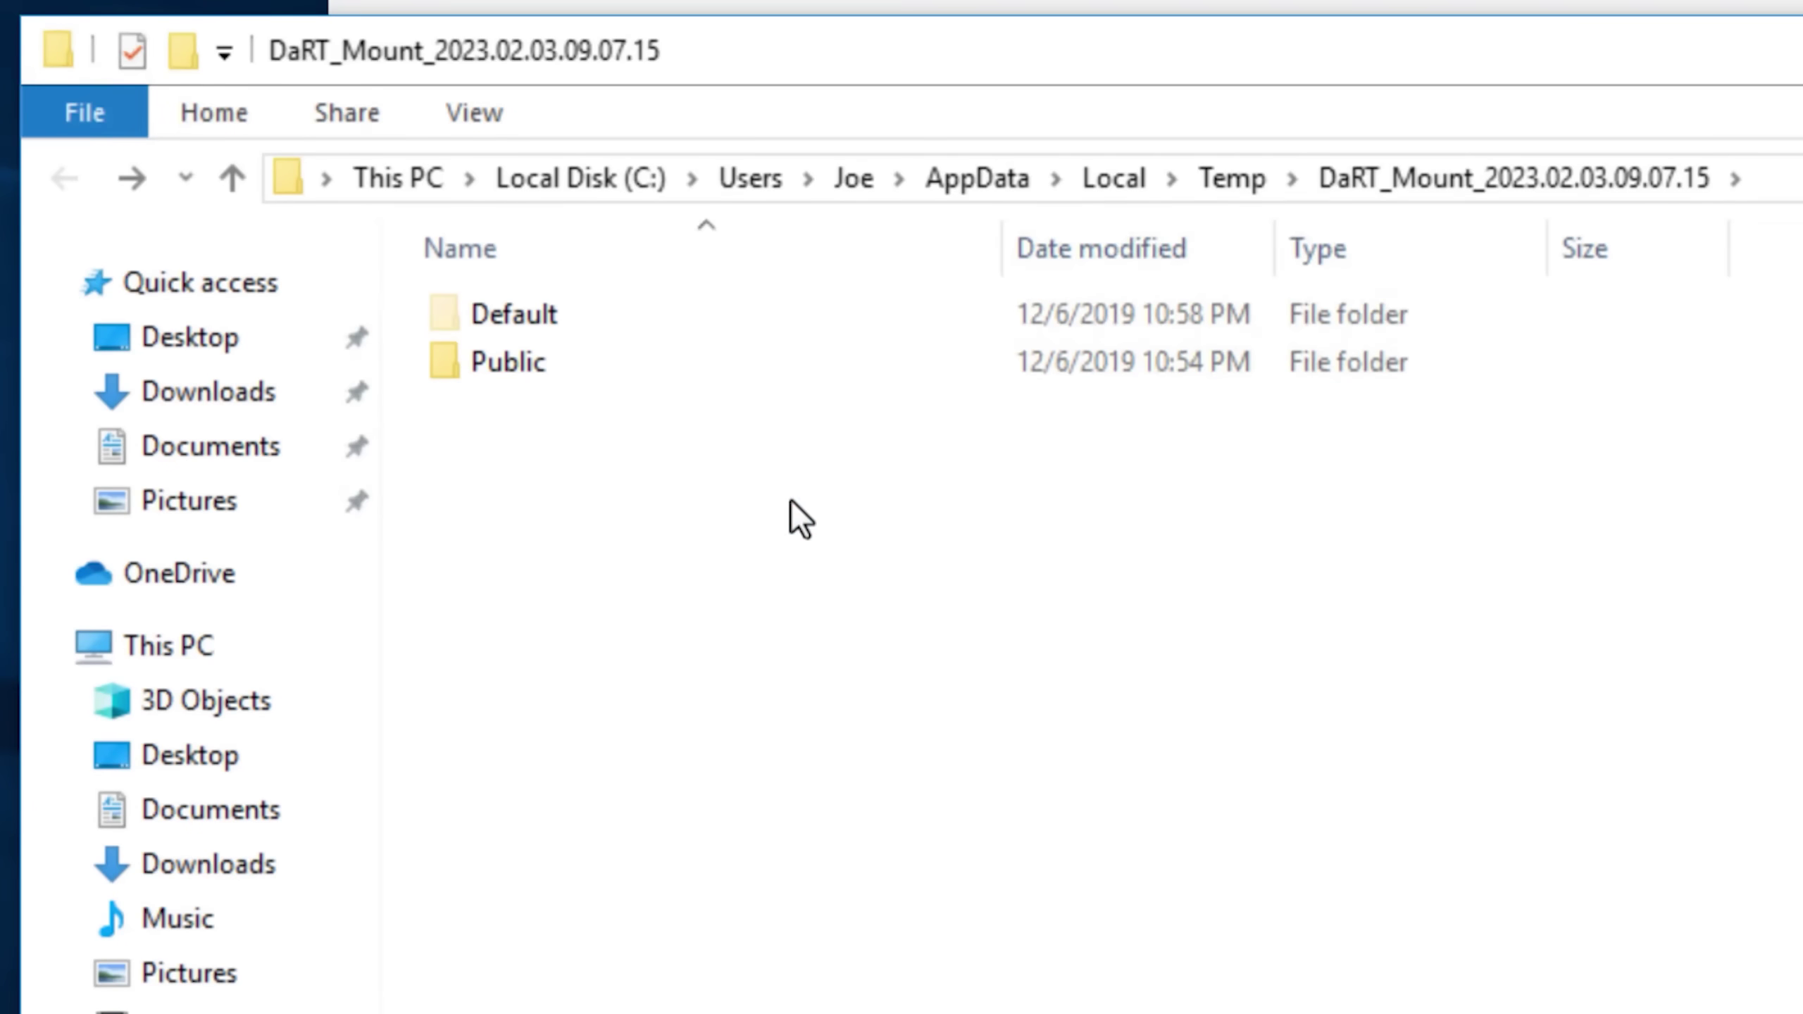
{"action": "double_click", "coordinate": [720, 325]}
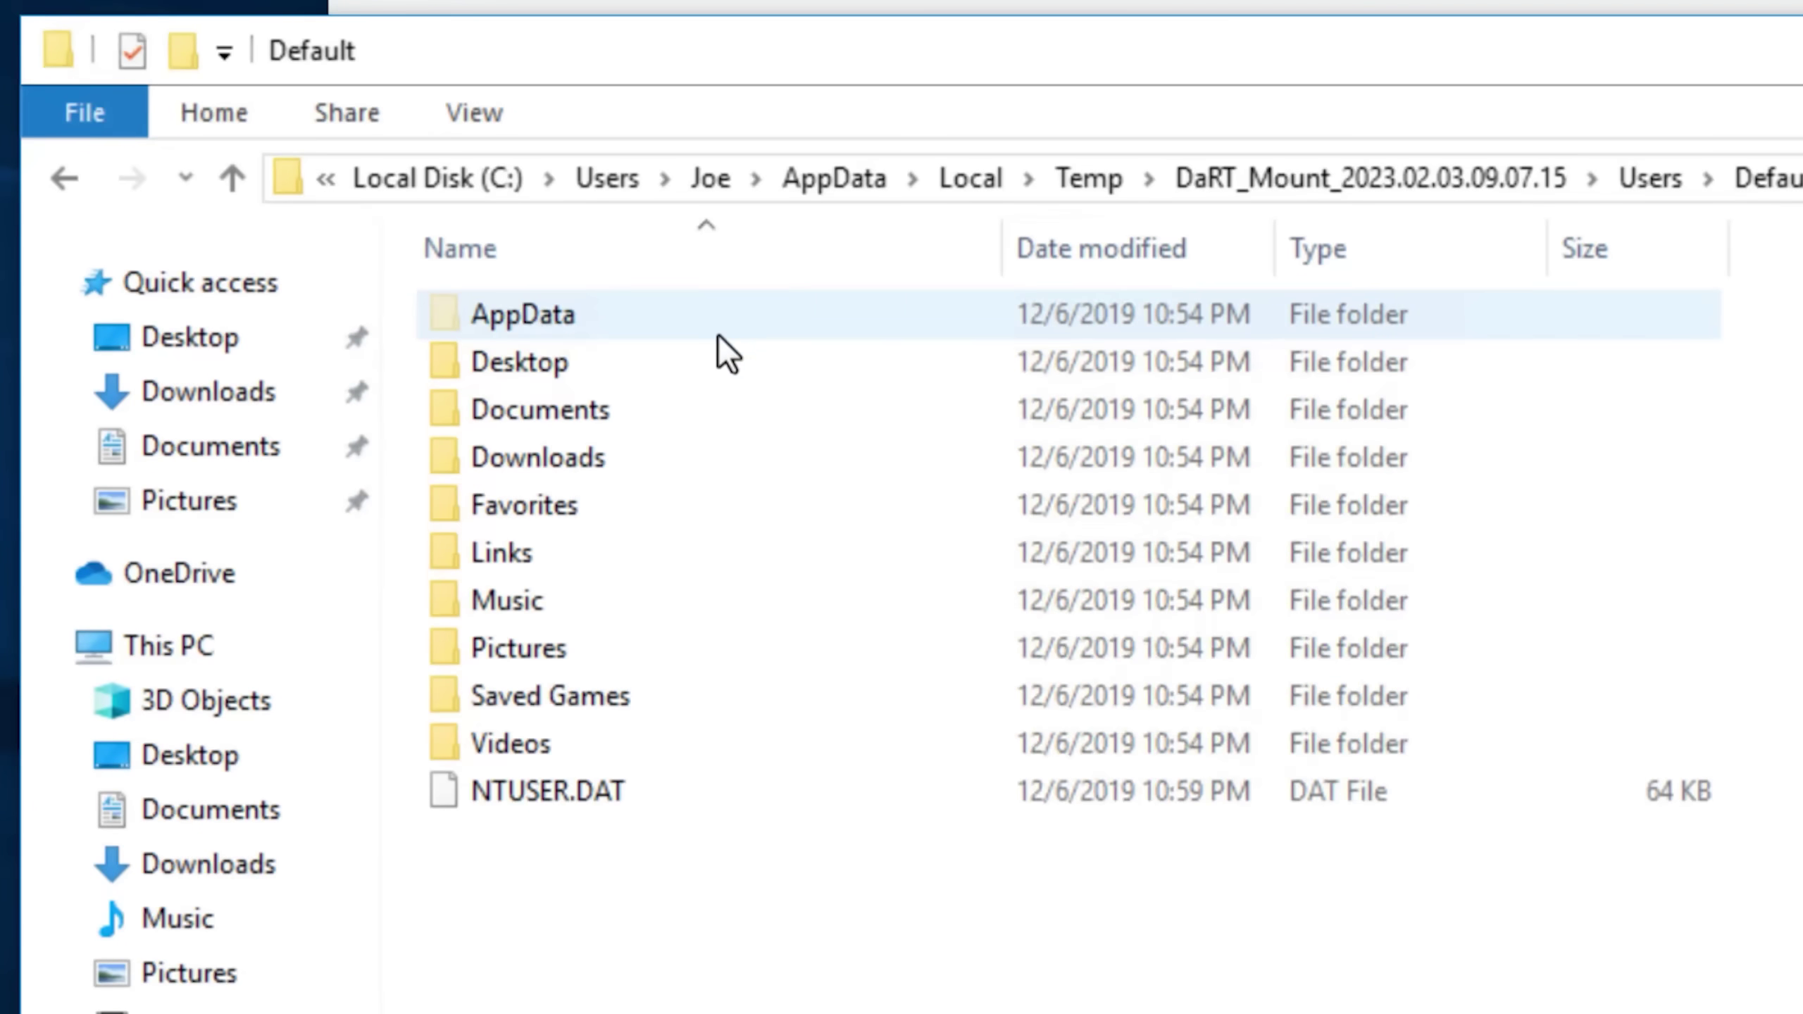
{"action": "double_click", "coordinate": [707, 448]}
{"action": "left_click", "coordinate": [72, 180]}
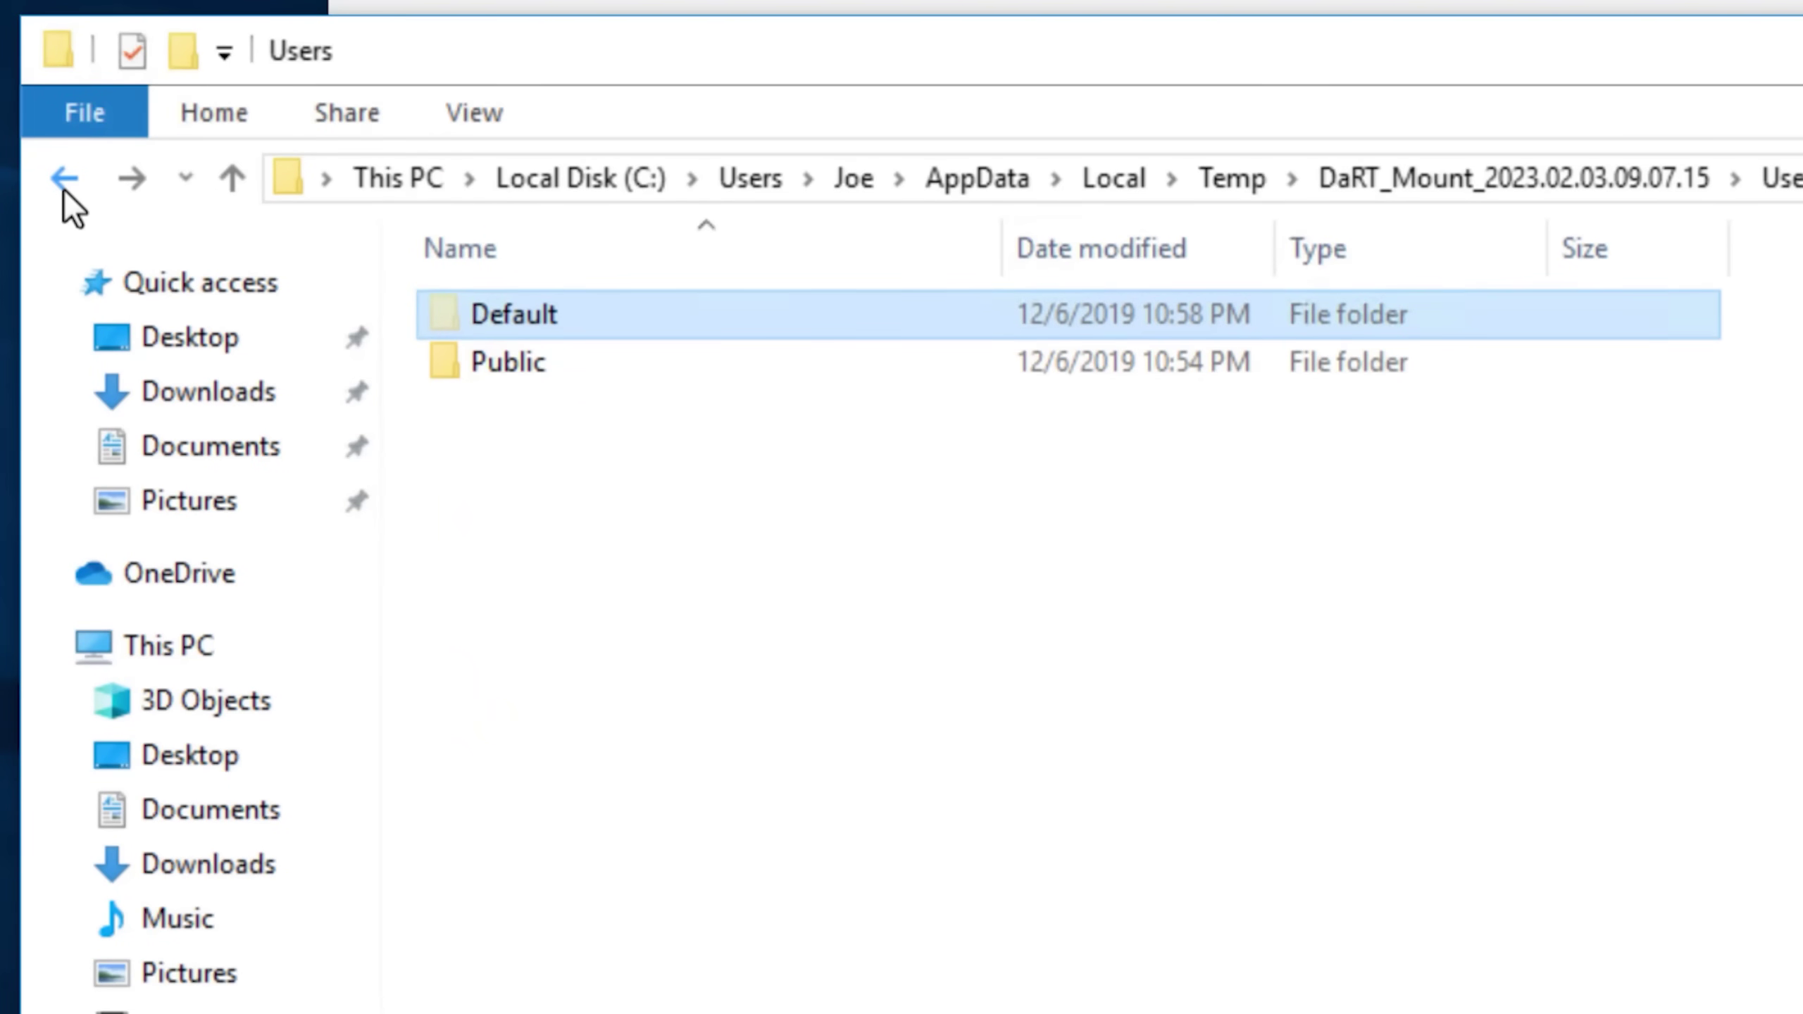
{"action": "left_click", "coordinate": [63, 189]}
{"action": "left_click", "coordinate": [761, 680]}
{"action": "mouse_move", "coordinate": [827, 741]}
{"action": "left_mouse_down"}
{"action": "mouse_move", "coordinate": [646, 679]}
{"action": "mouse_move", "coordinate": [856, 771]}
{"action": "left_mouse_up"}
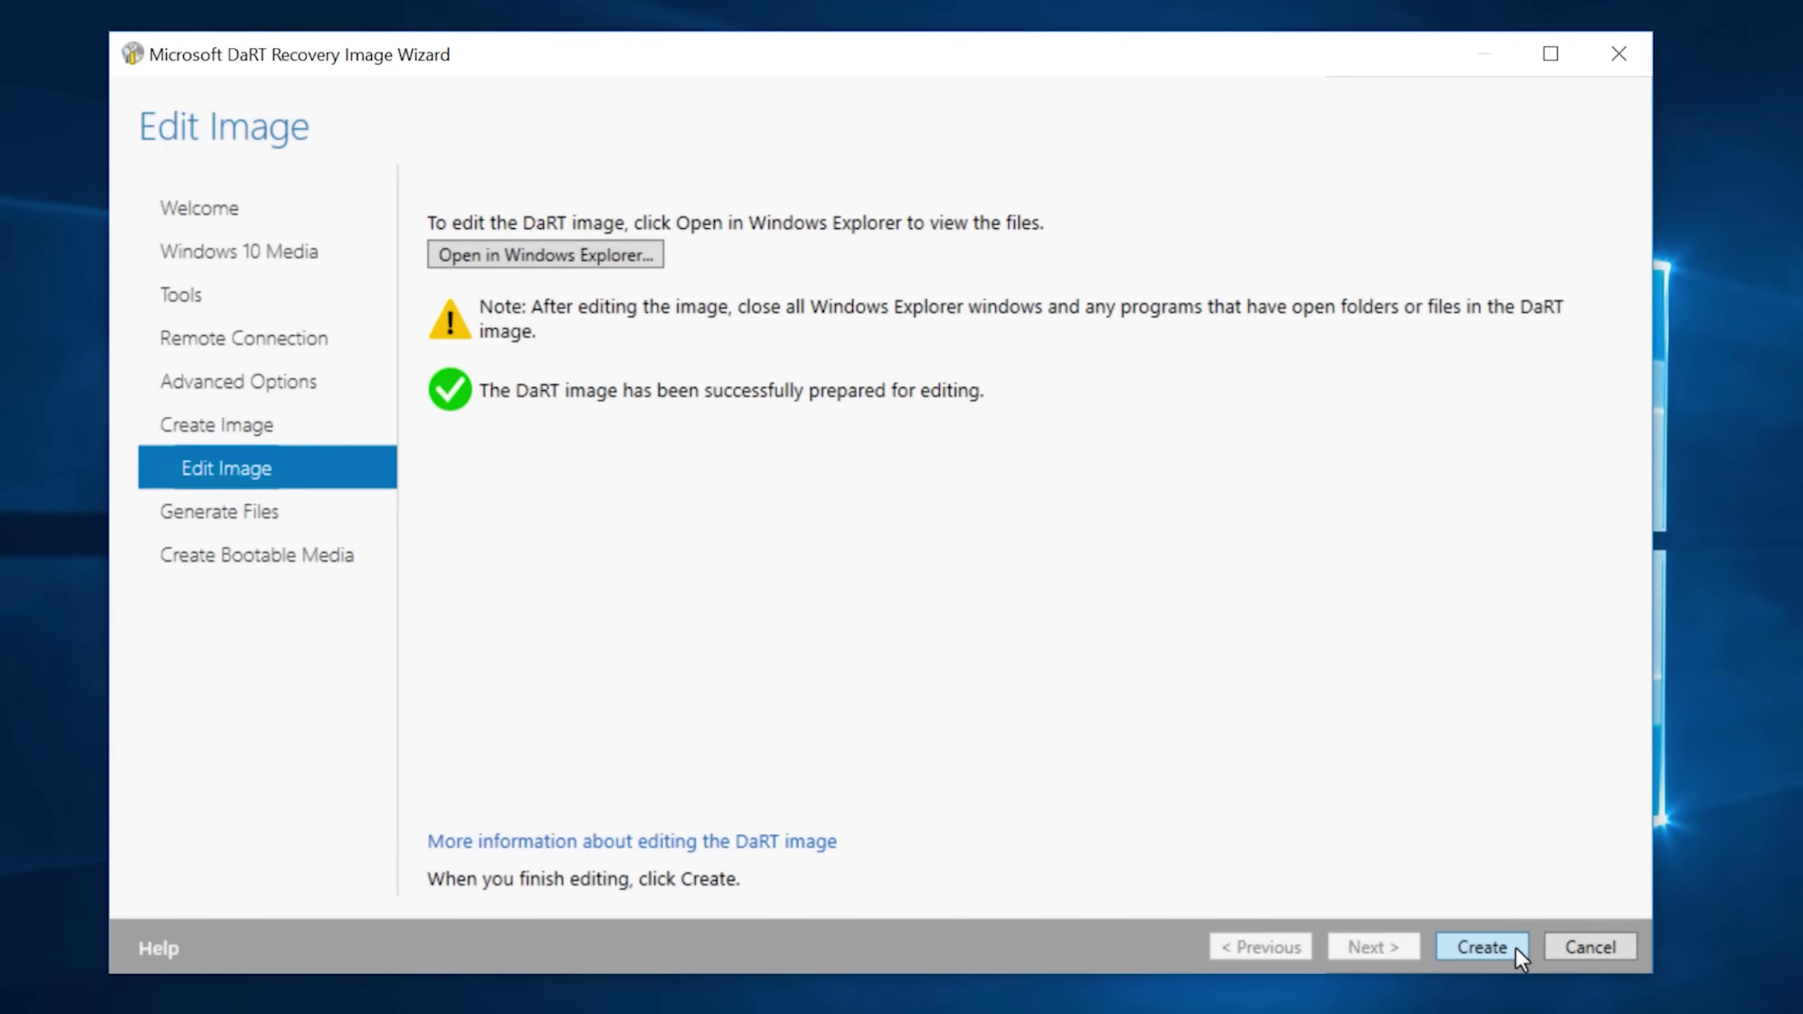
- Build boot.wim, DaRT10.iso and DaRT10.ps1, and move on to Create Bootable Media
{"action": "left_click", "coordinate": [1515, 947]}
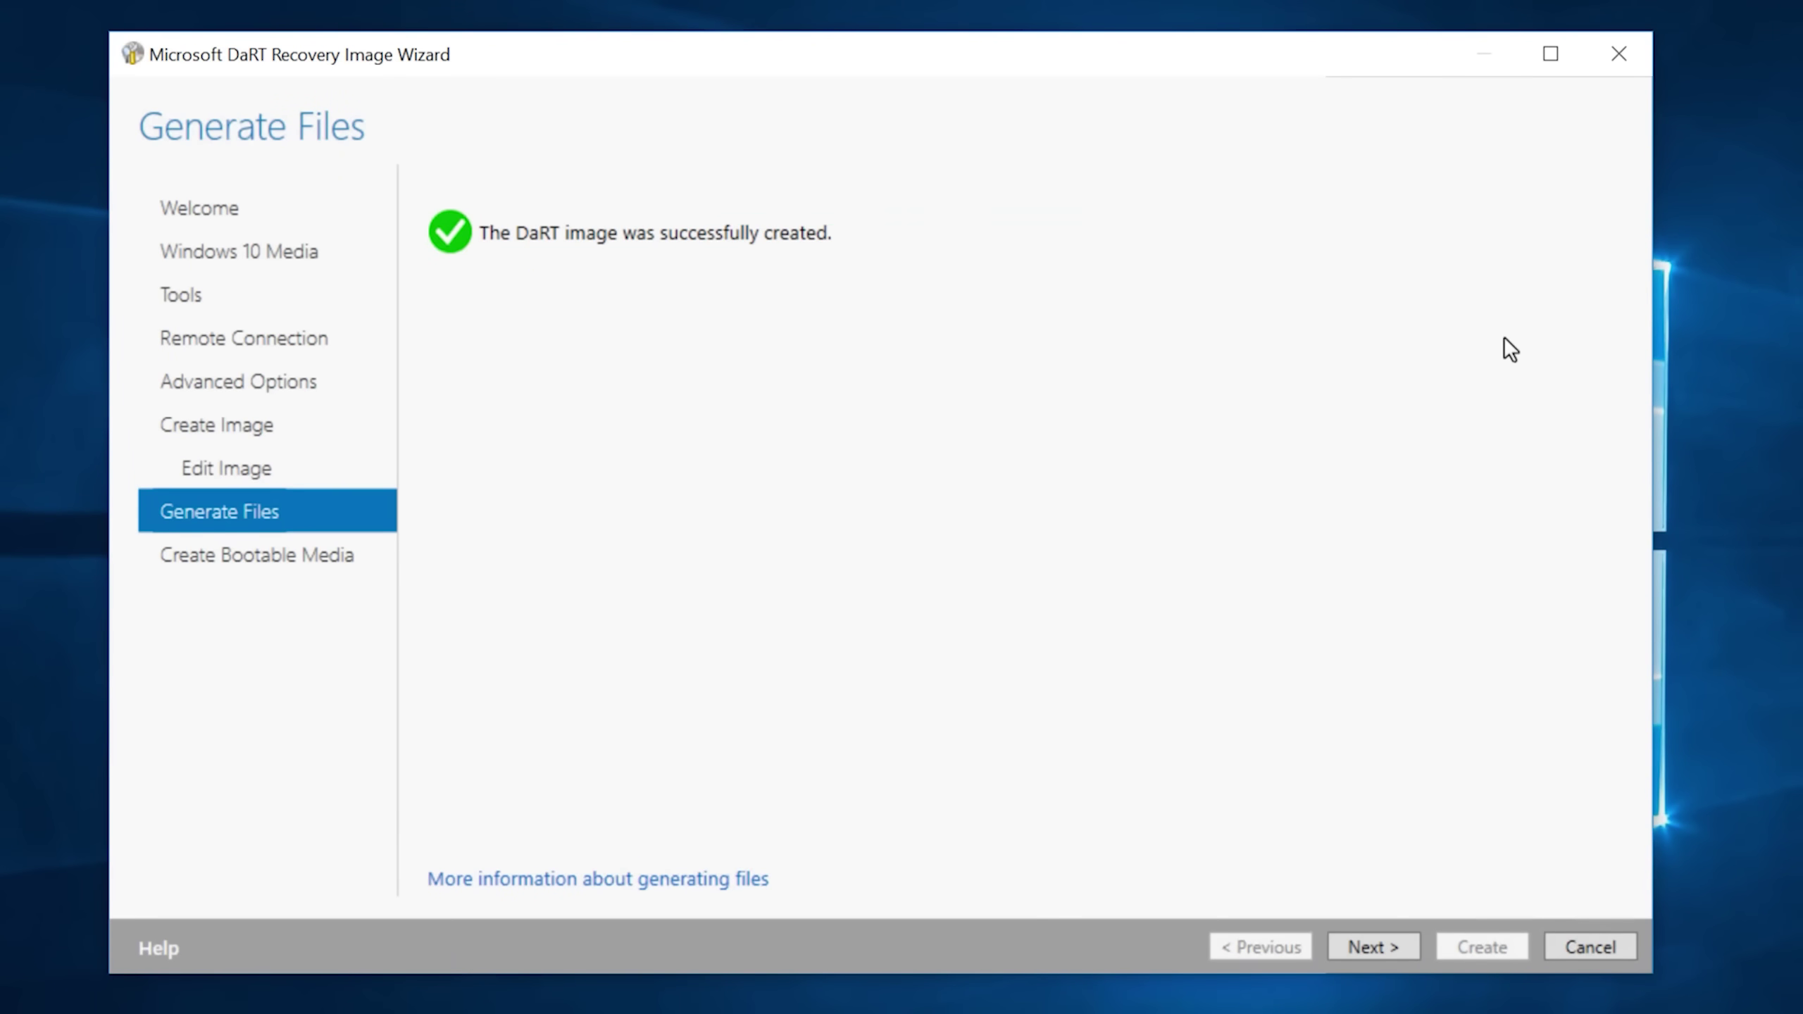
{"action": "left_click", "coordinate": [1386, 947]}
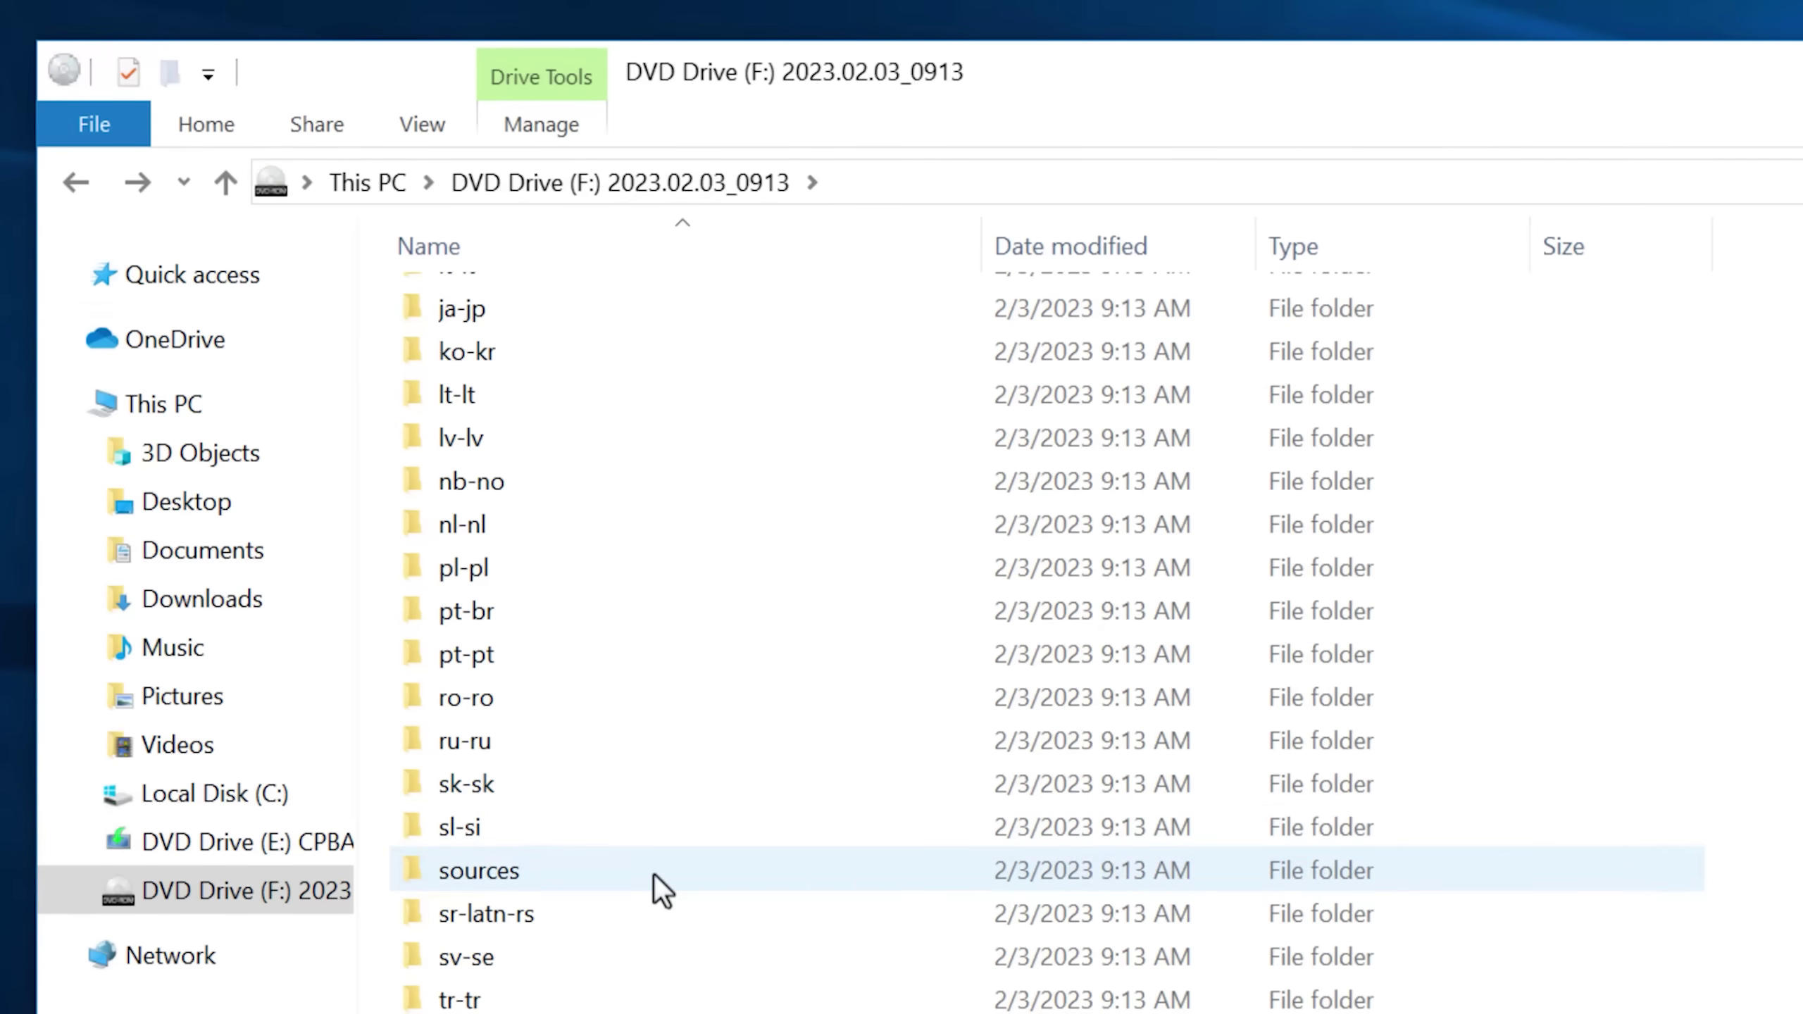
- Select boot.wim in the mounted DVD's sources folder to compare its size
{"action": "double_click", "coordinate": [653, 877]}
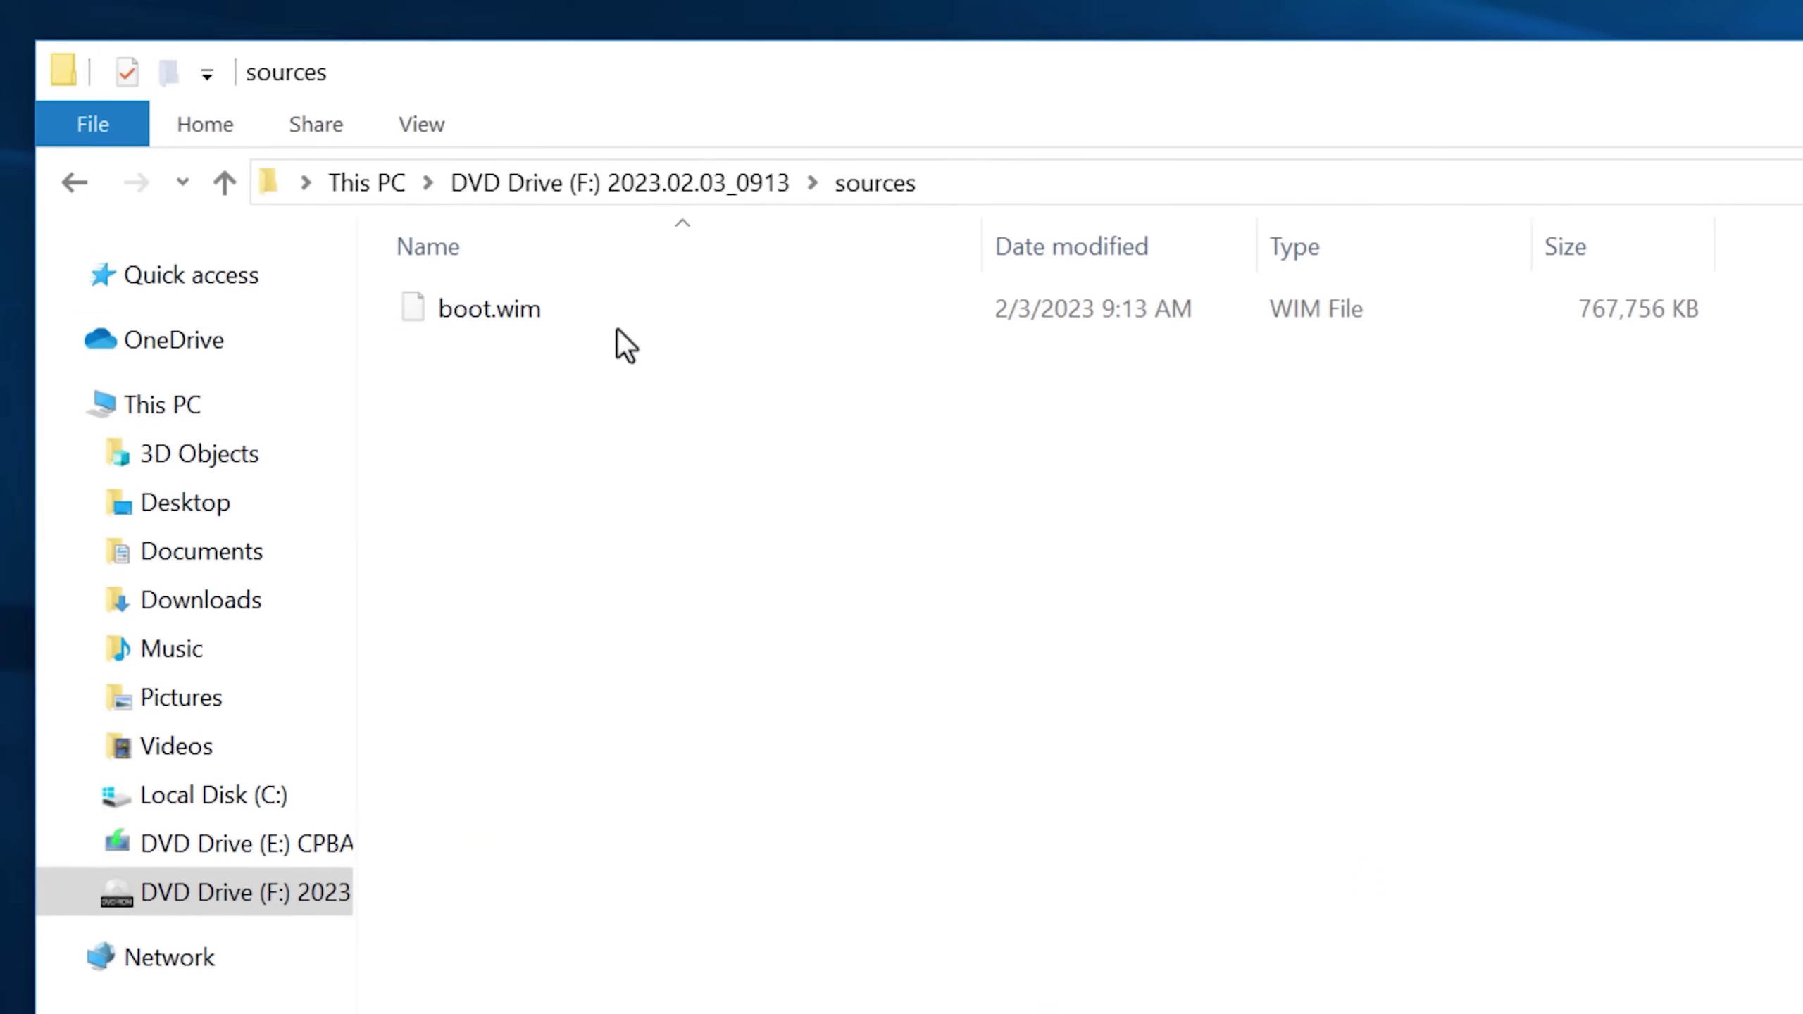
{"action": "left_click", "coordinate": [540, 318]}
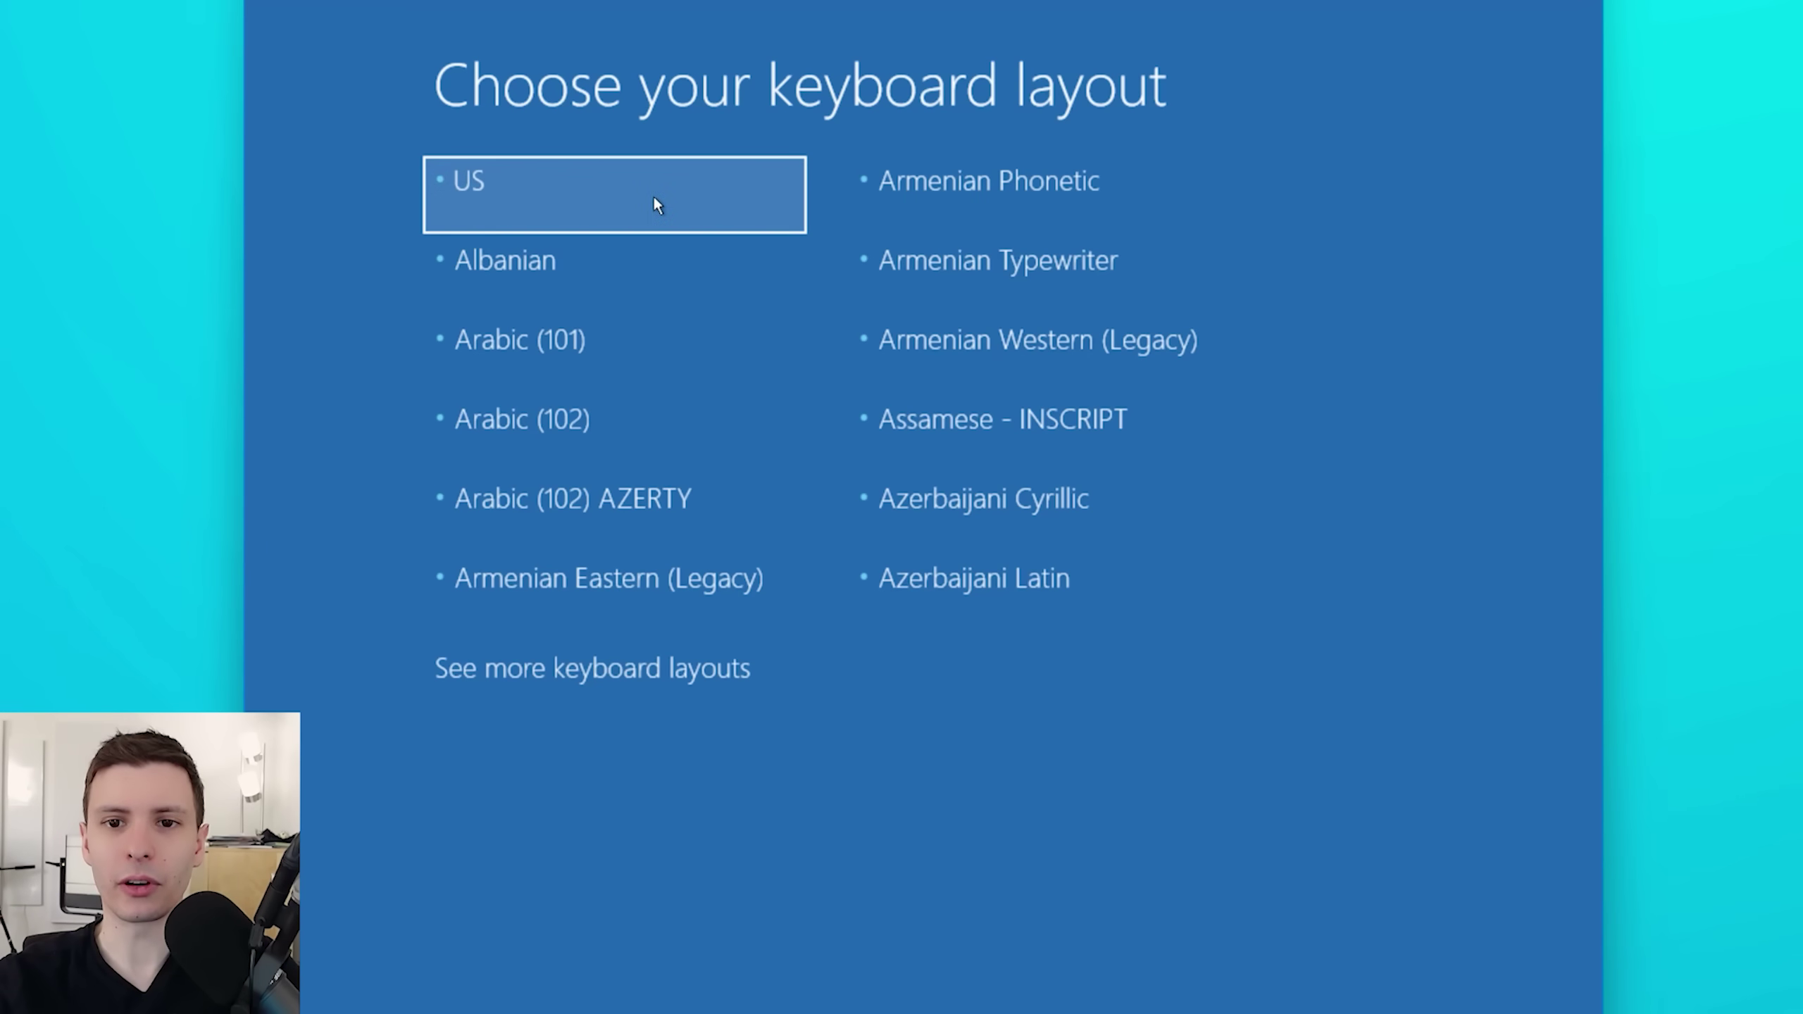
- Pick the US keyboard layout, go through Troubleshoot, and start DaRT for the Windows 10 installation
{"action": "left_click", "coordinate": [636, 200]}
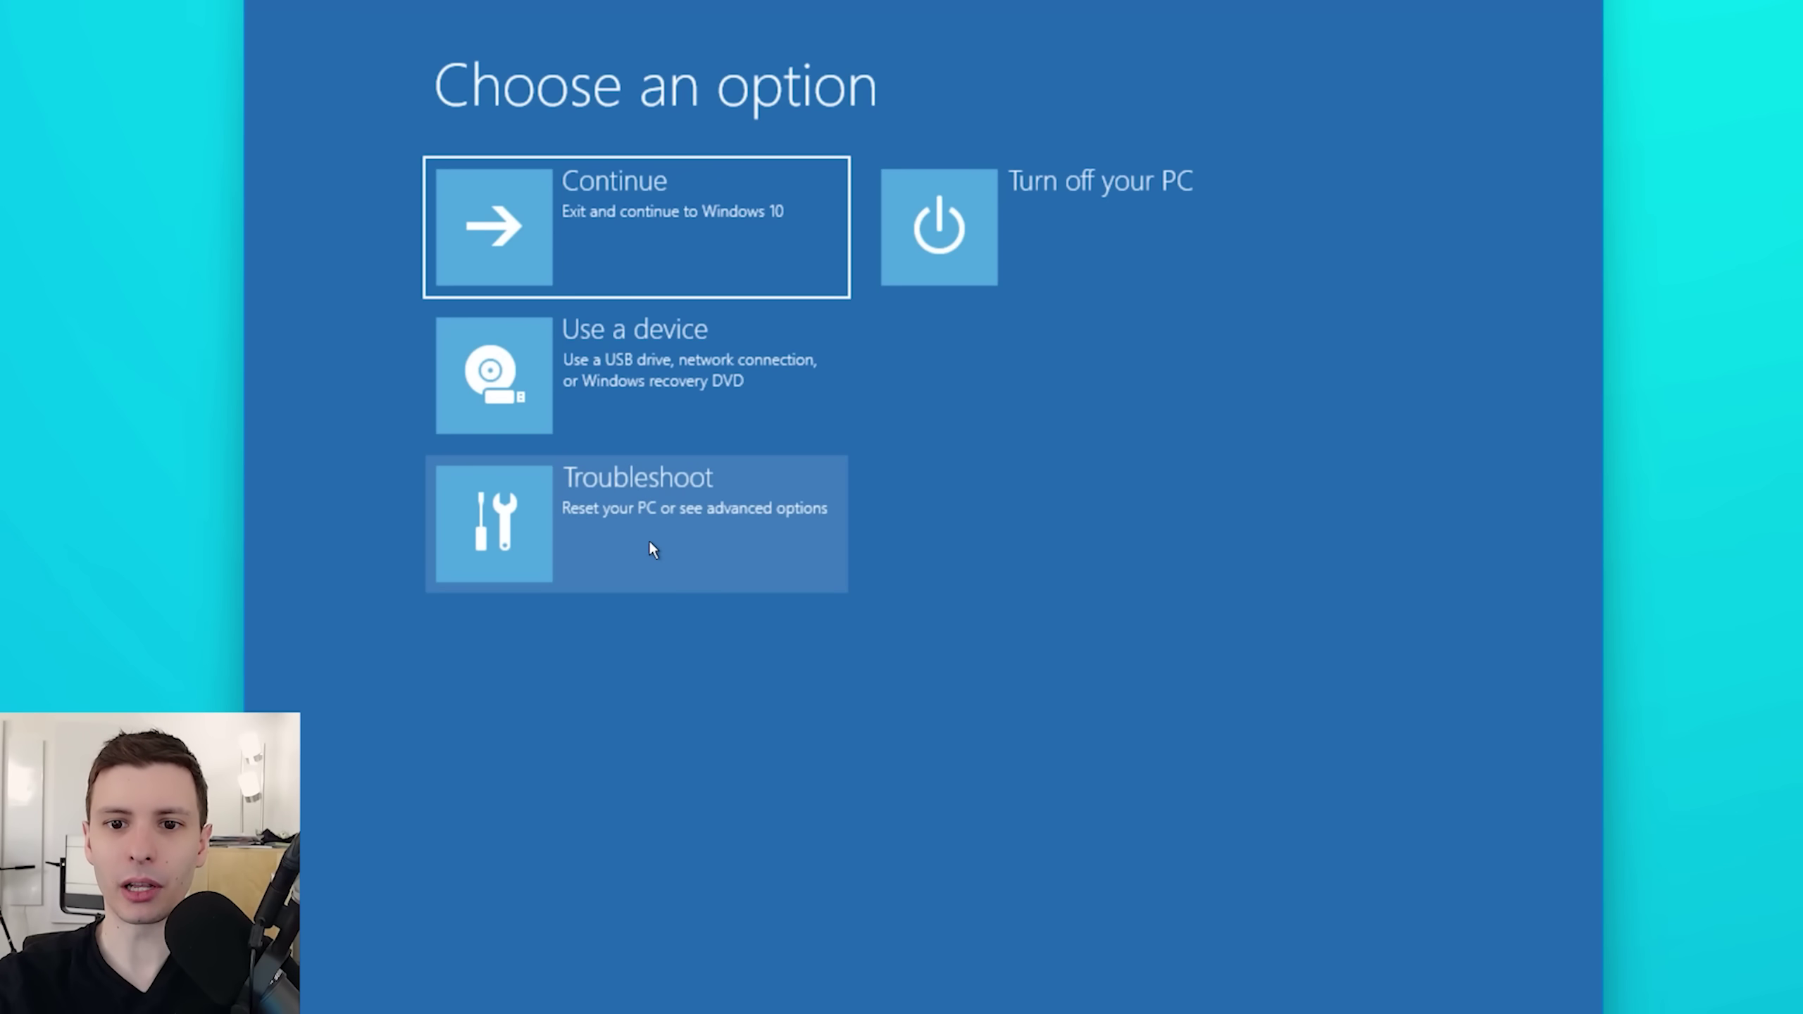
{"action": "left_click", "coordinate": [650, 539]}
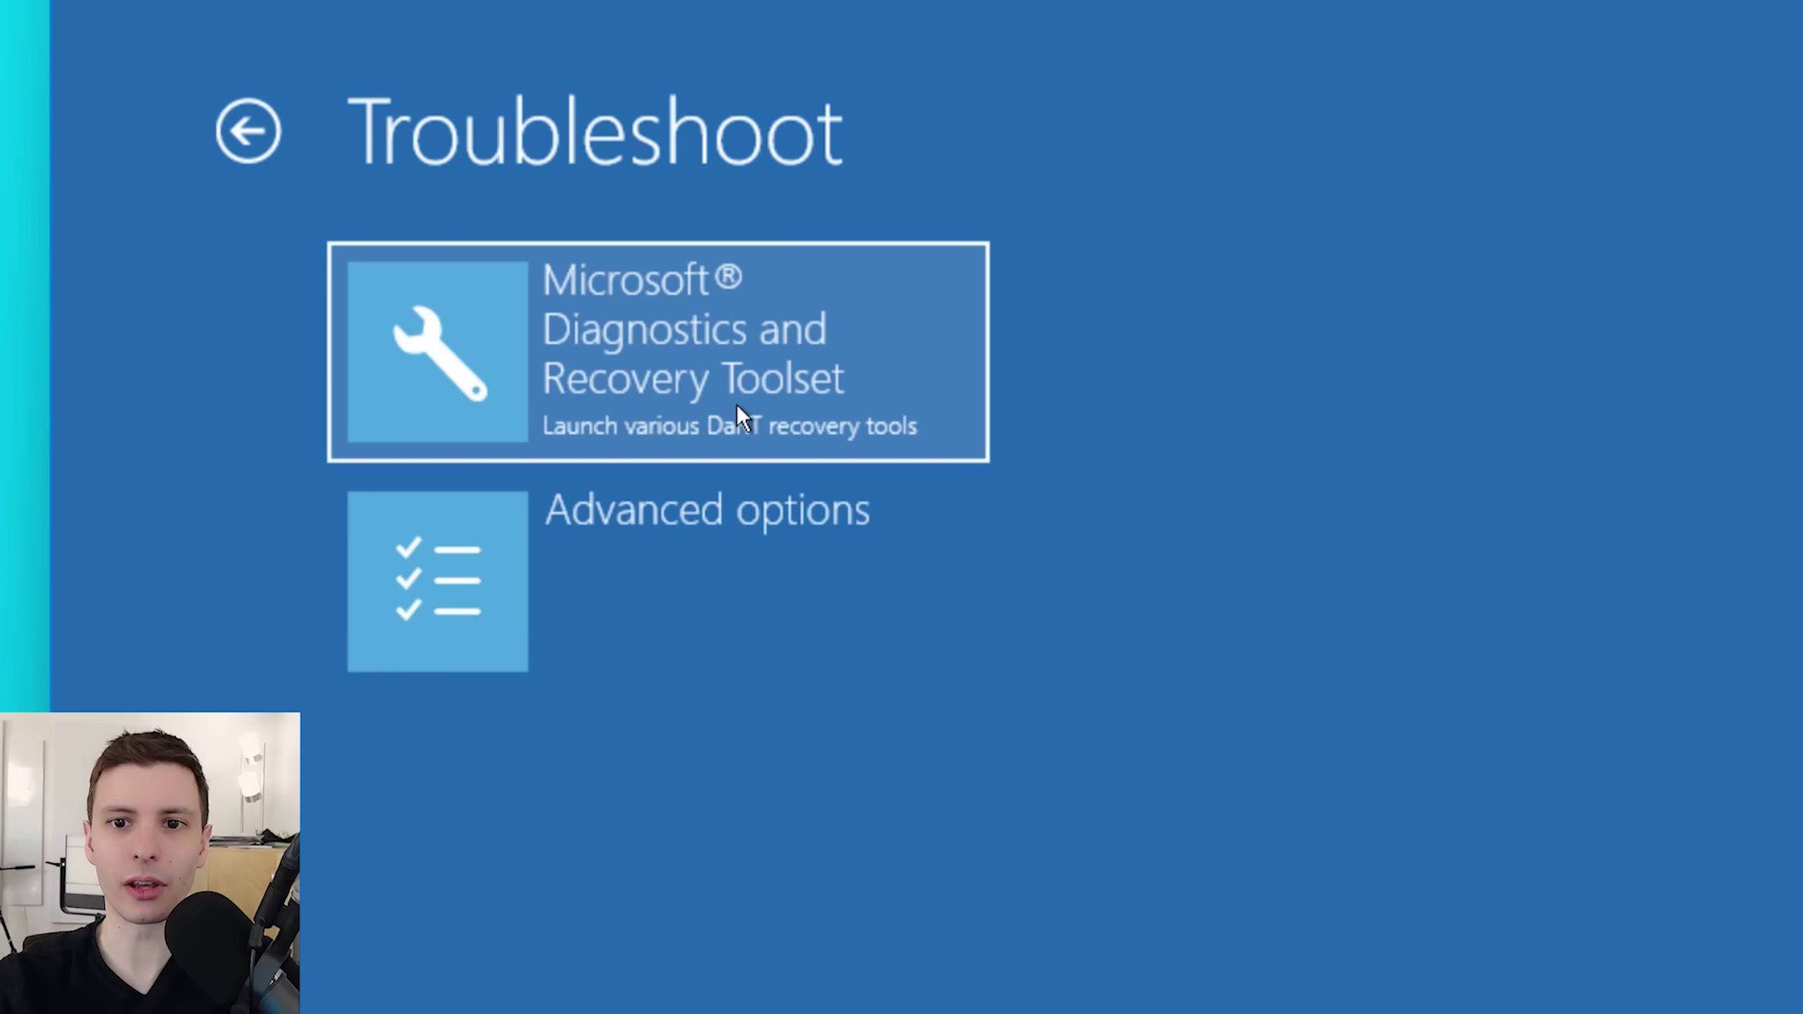
{"action": "left_click", "coordinate": [772, 567]}
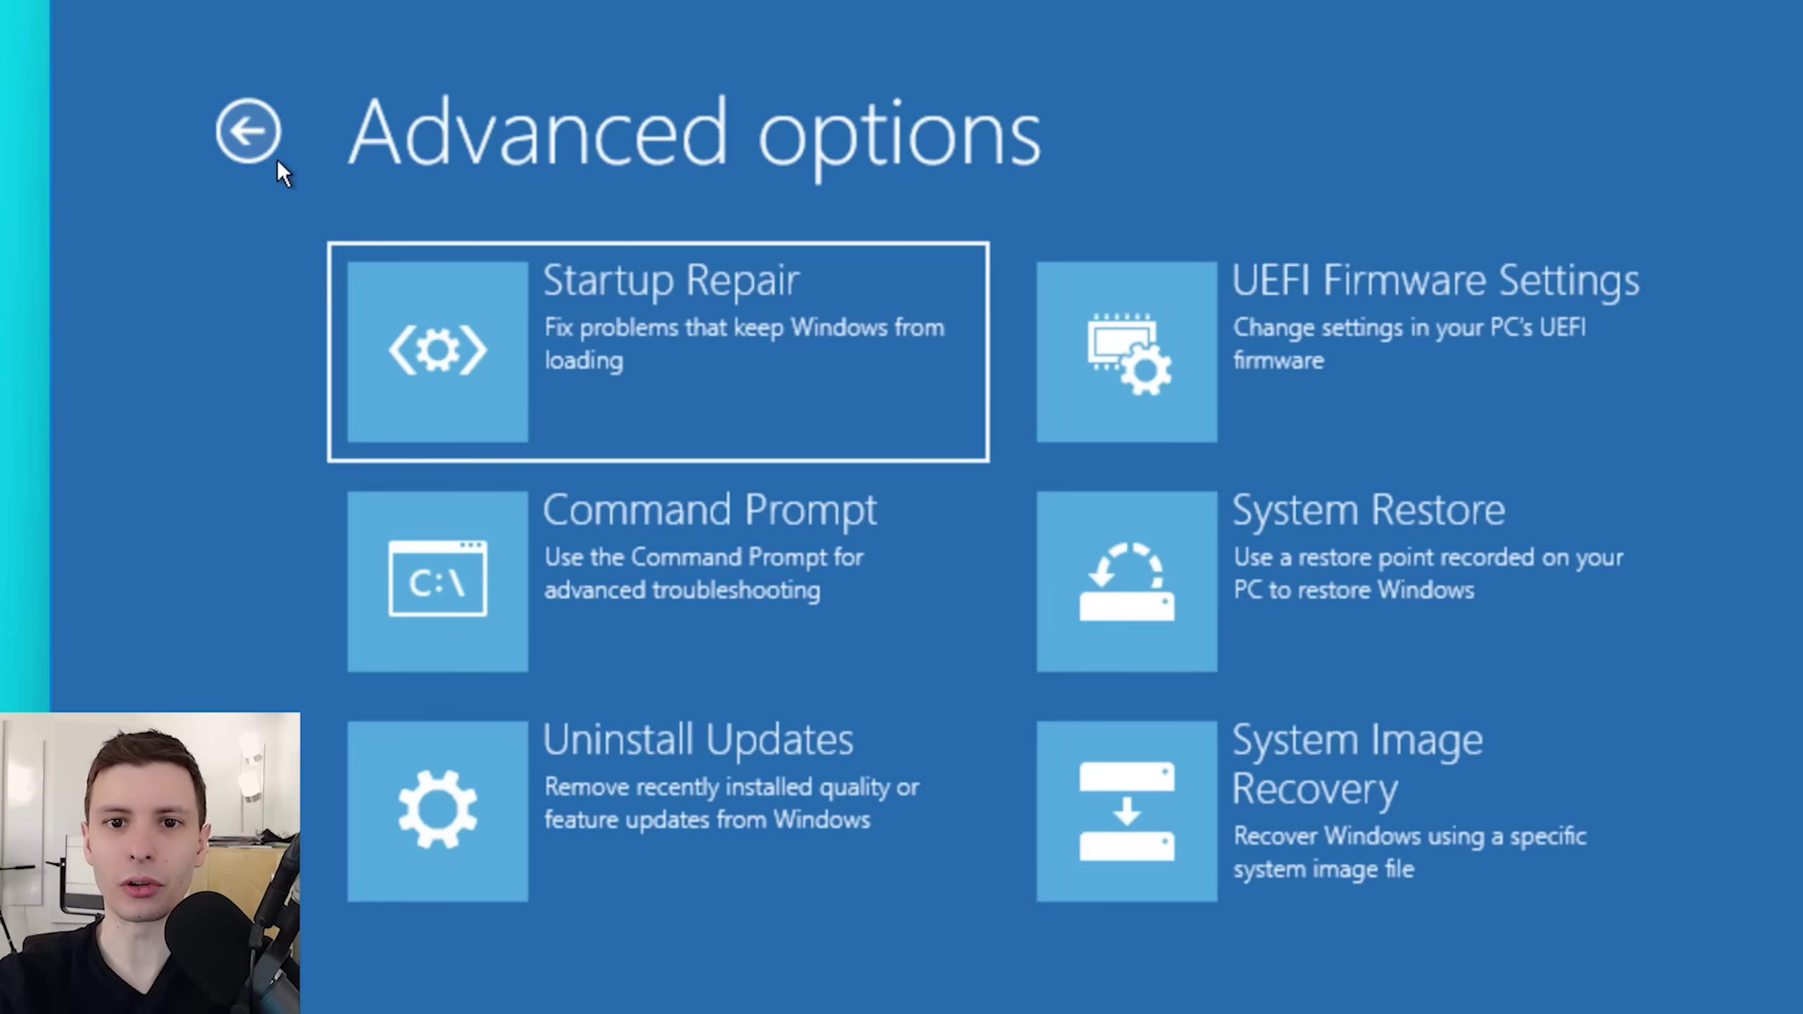
{"action": "left_click", "coordinate": [272, 155]}
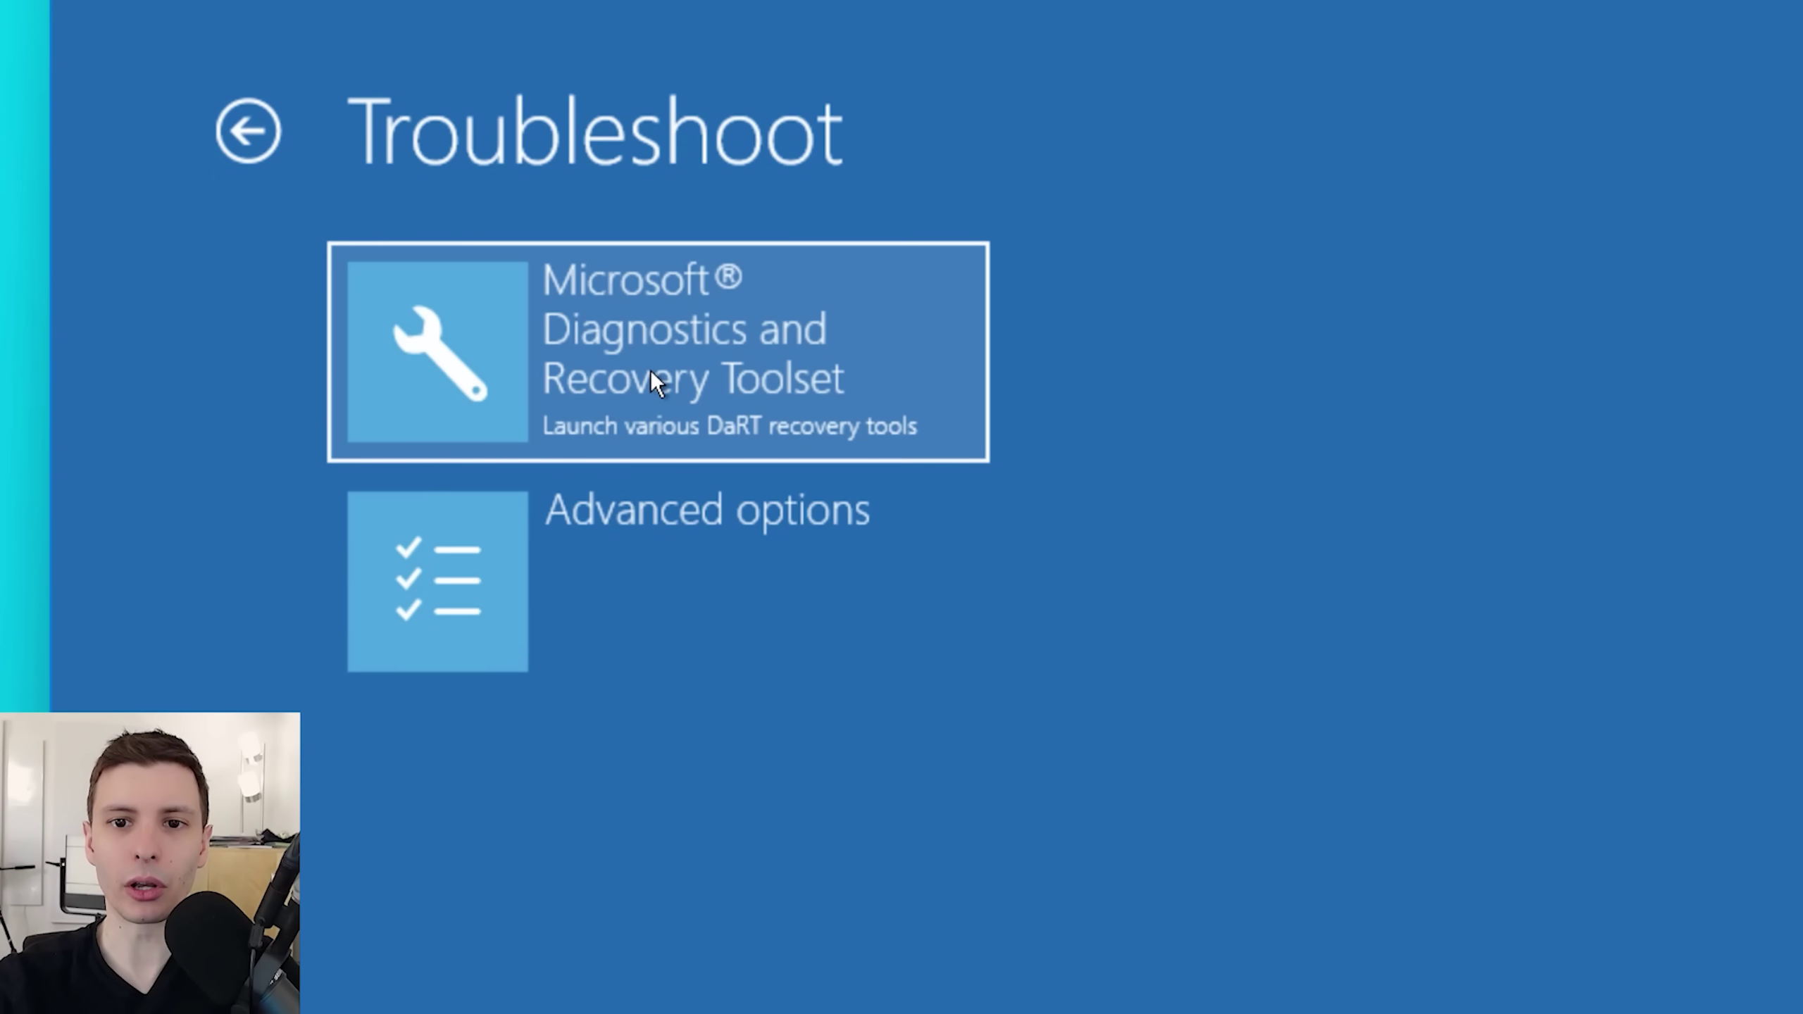
{"action": "left_click", "coordinate": [652, 370]}
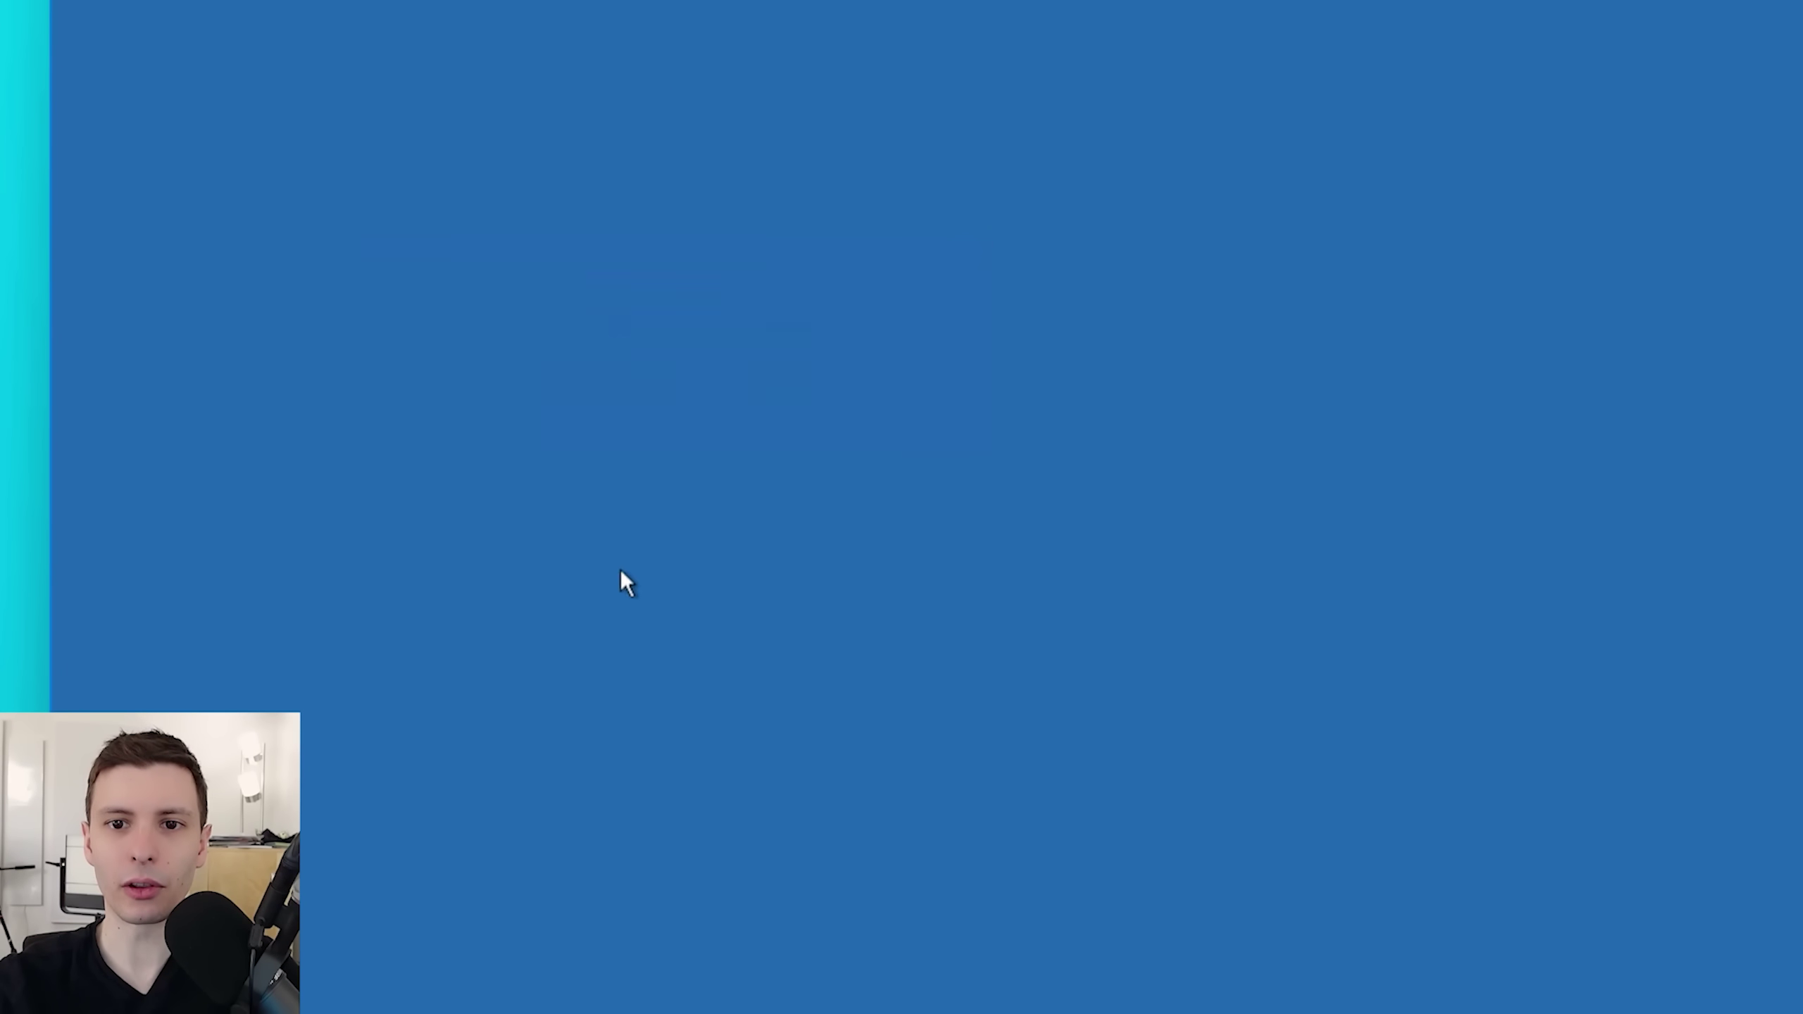
{"action": "left_click", "coordinate": [648, 406]}
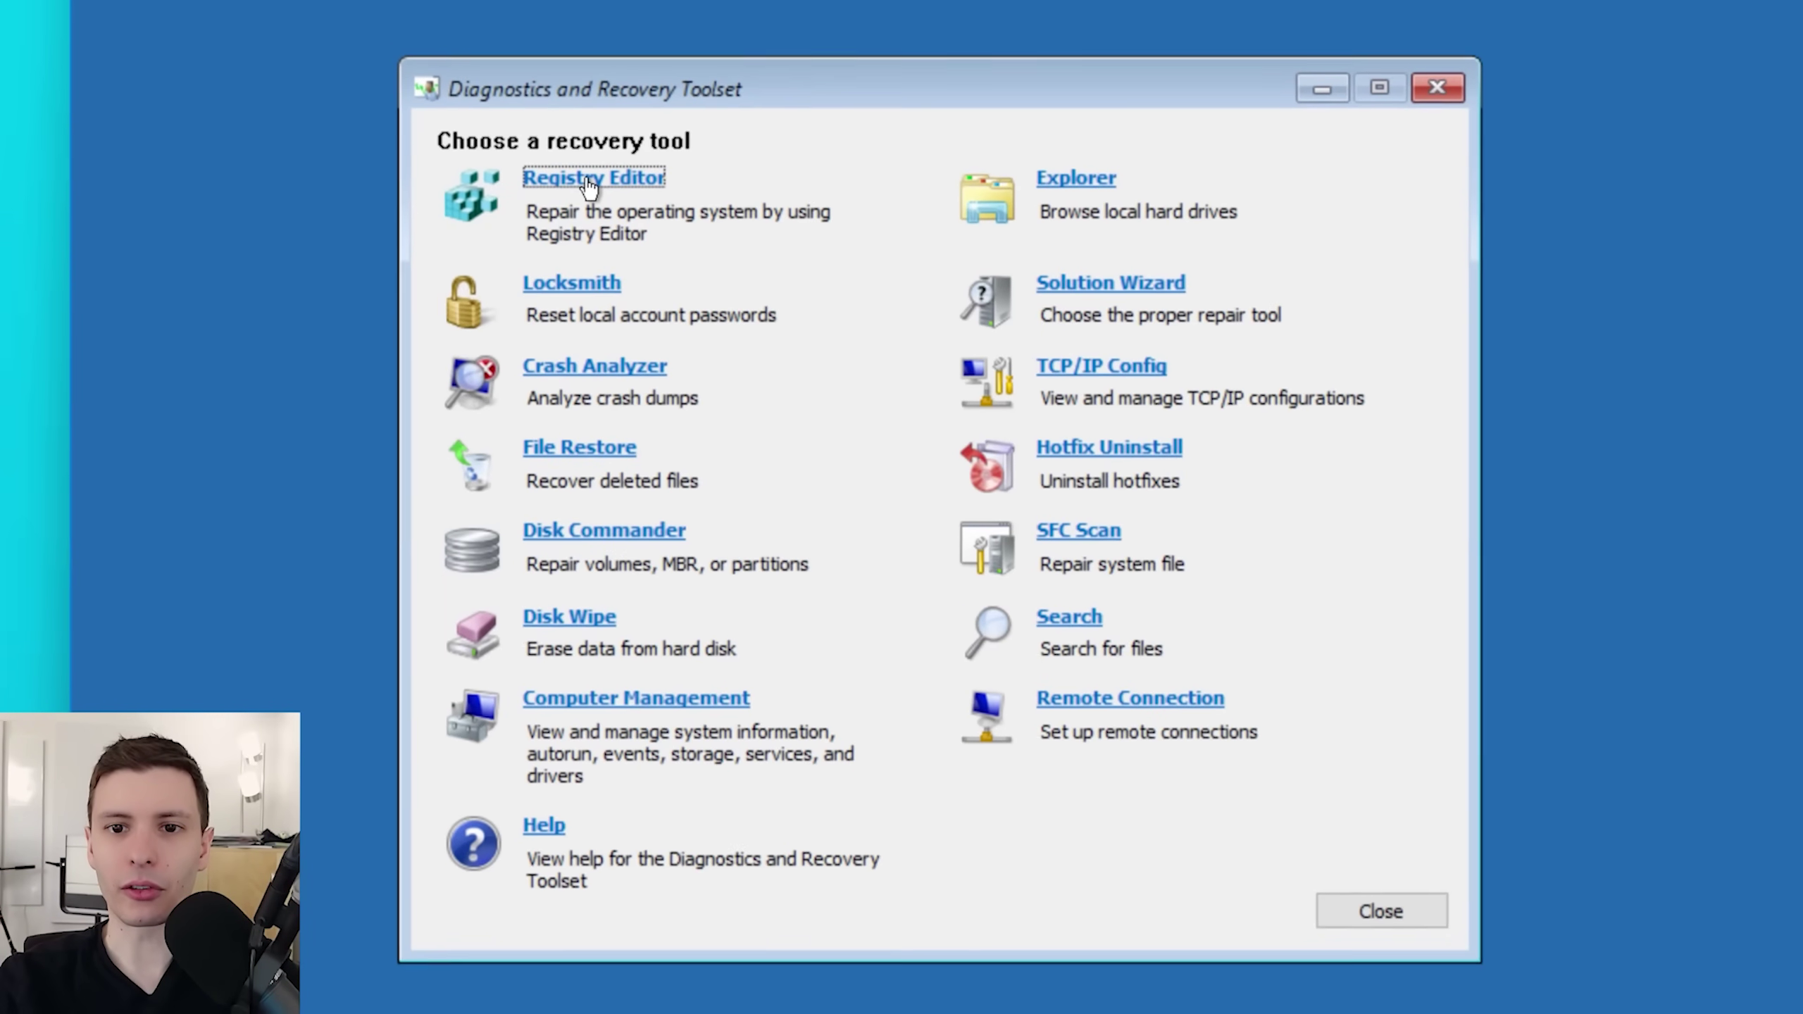
- Open Registry Editor and view the values of the .accountpicture-ms key
{"action": "left_click", "coordinate": [588, 181]}
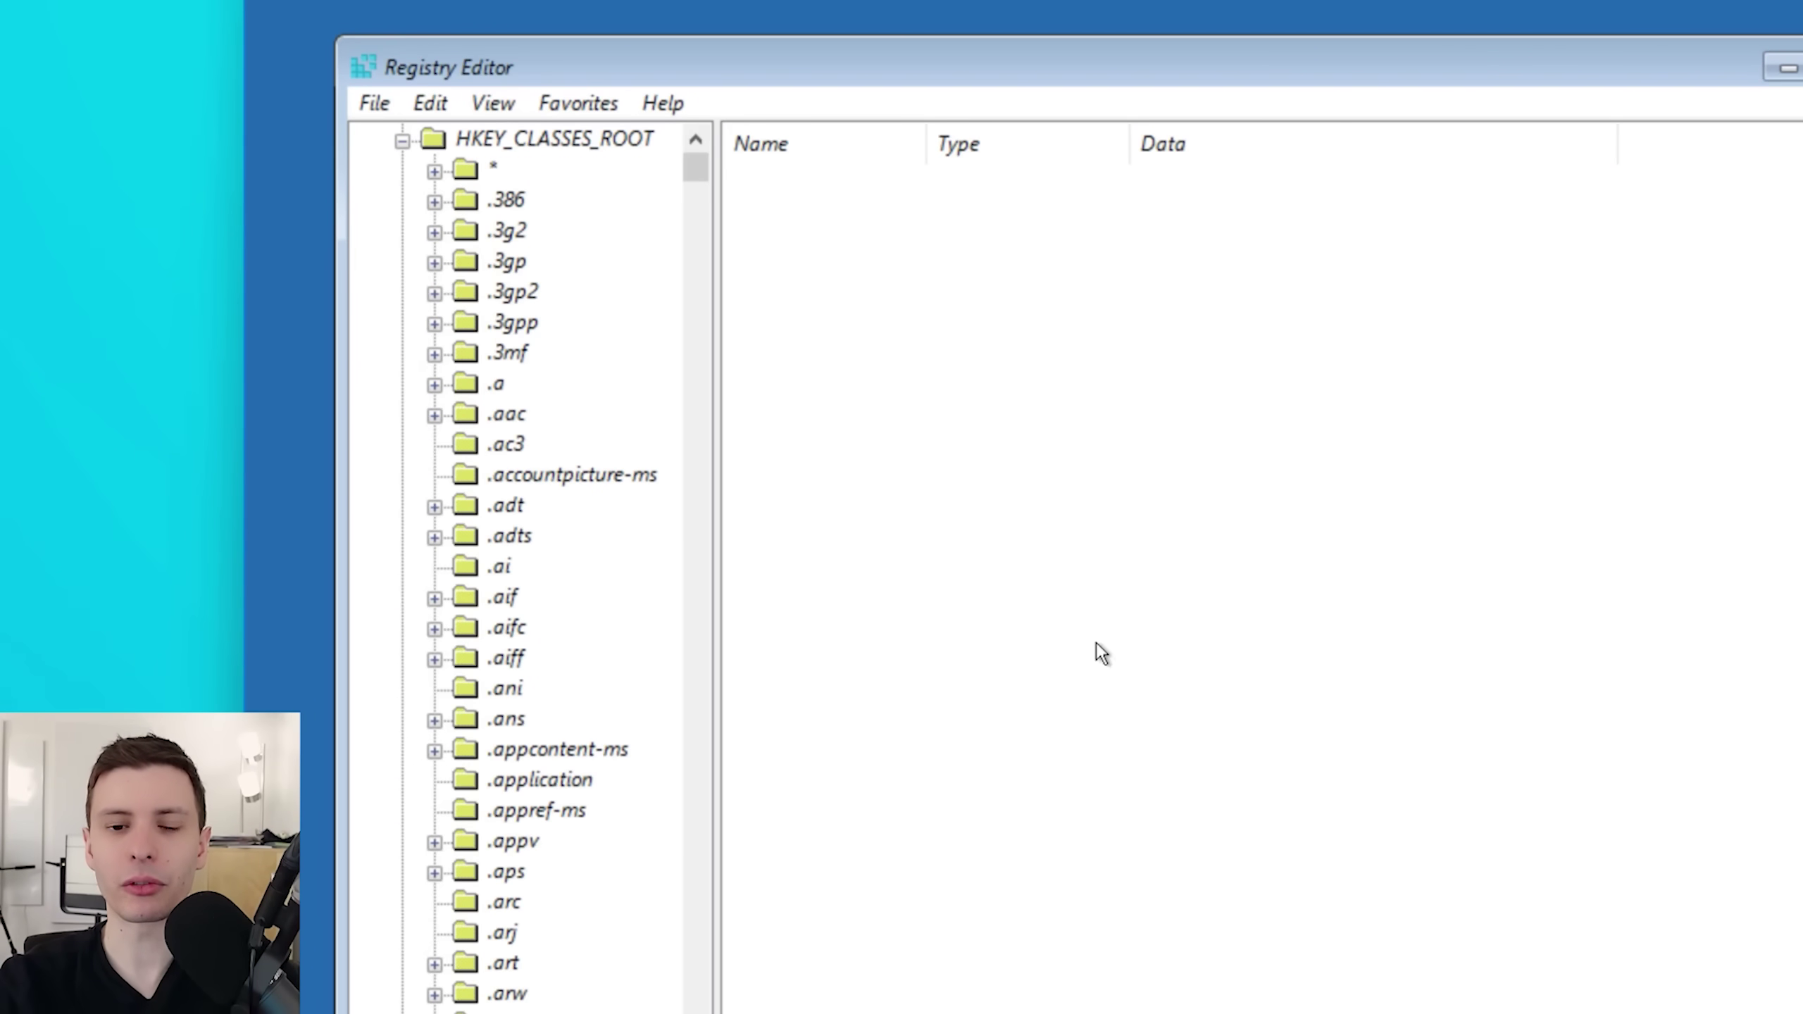
{"action": "left_click", "coordinate": [524, 476]}
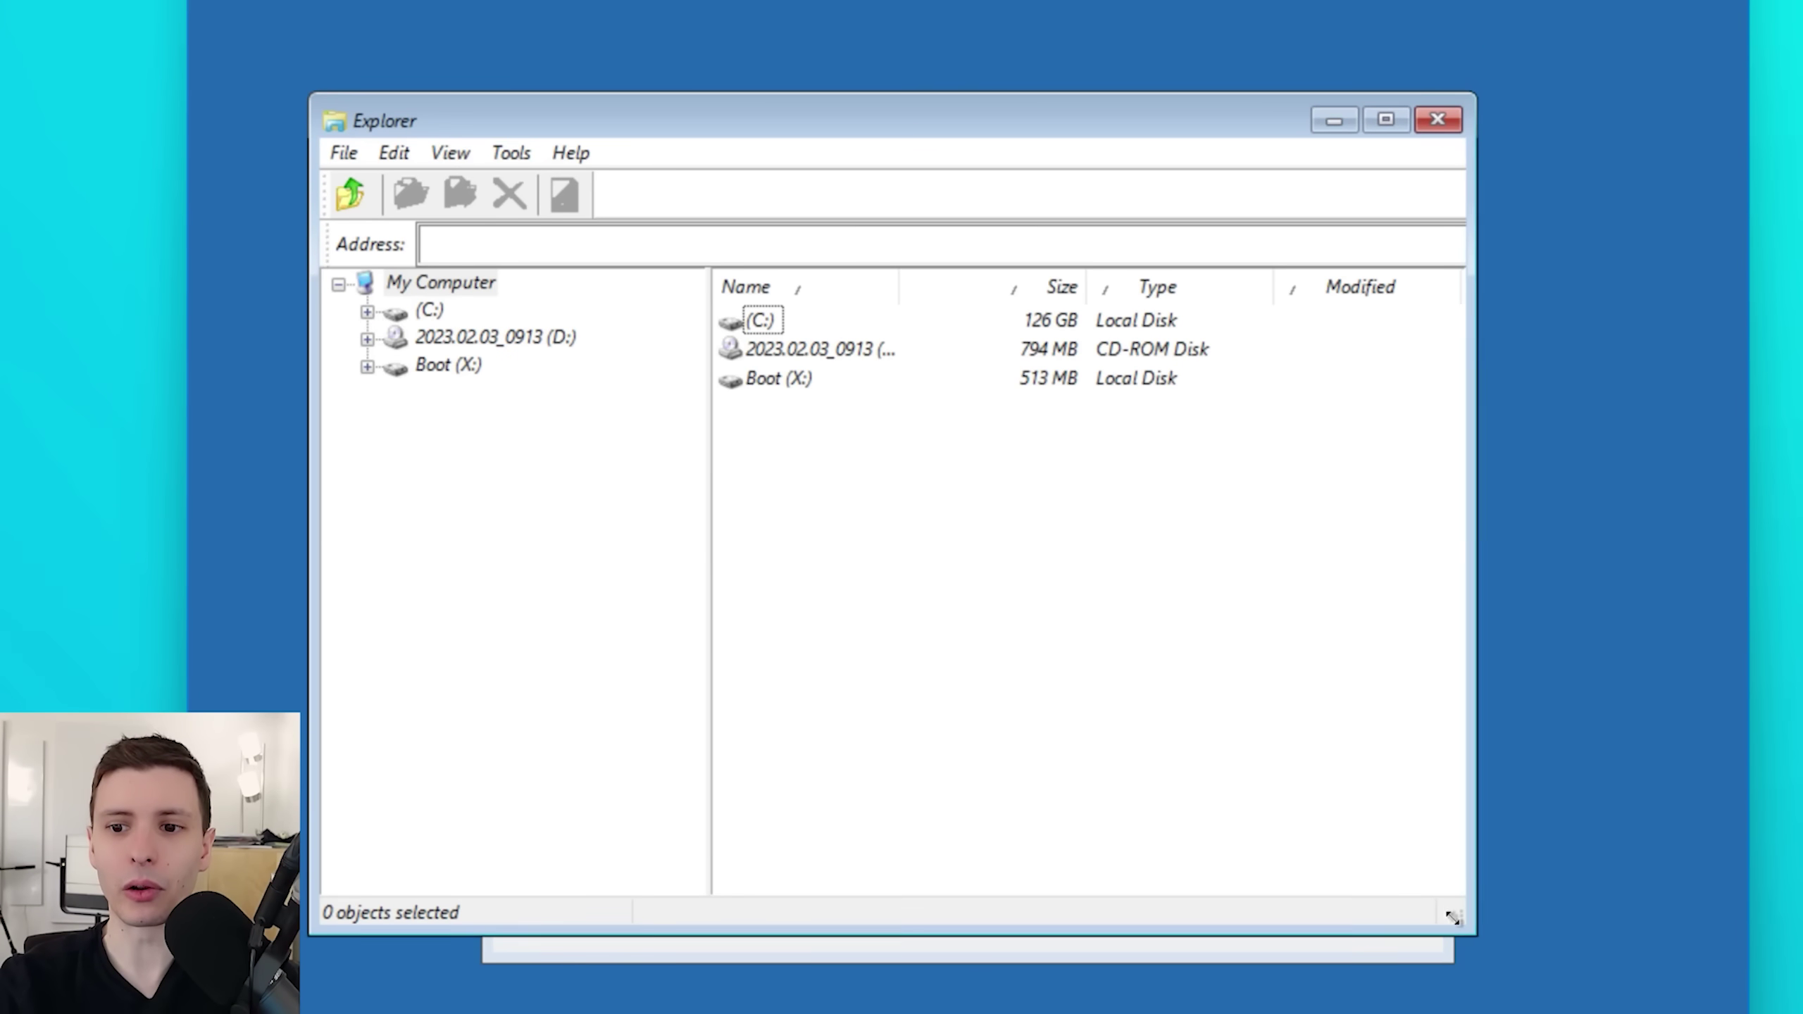
- Enlarge Explorer and browse the C: and D: drives, widening the Name column
{"action": "left_click_drag", "start_coordinate": [1450, 951], "coordinate": [1633, 1008]}
{"action": "left_click", "coordinate": [365, 311]}
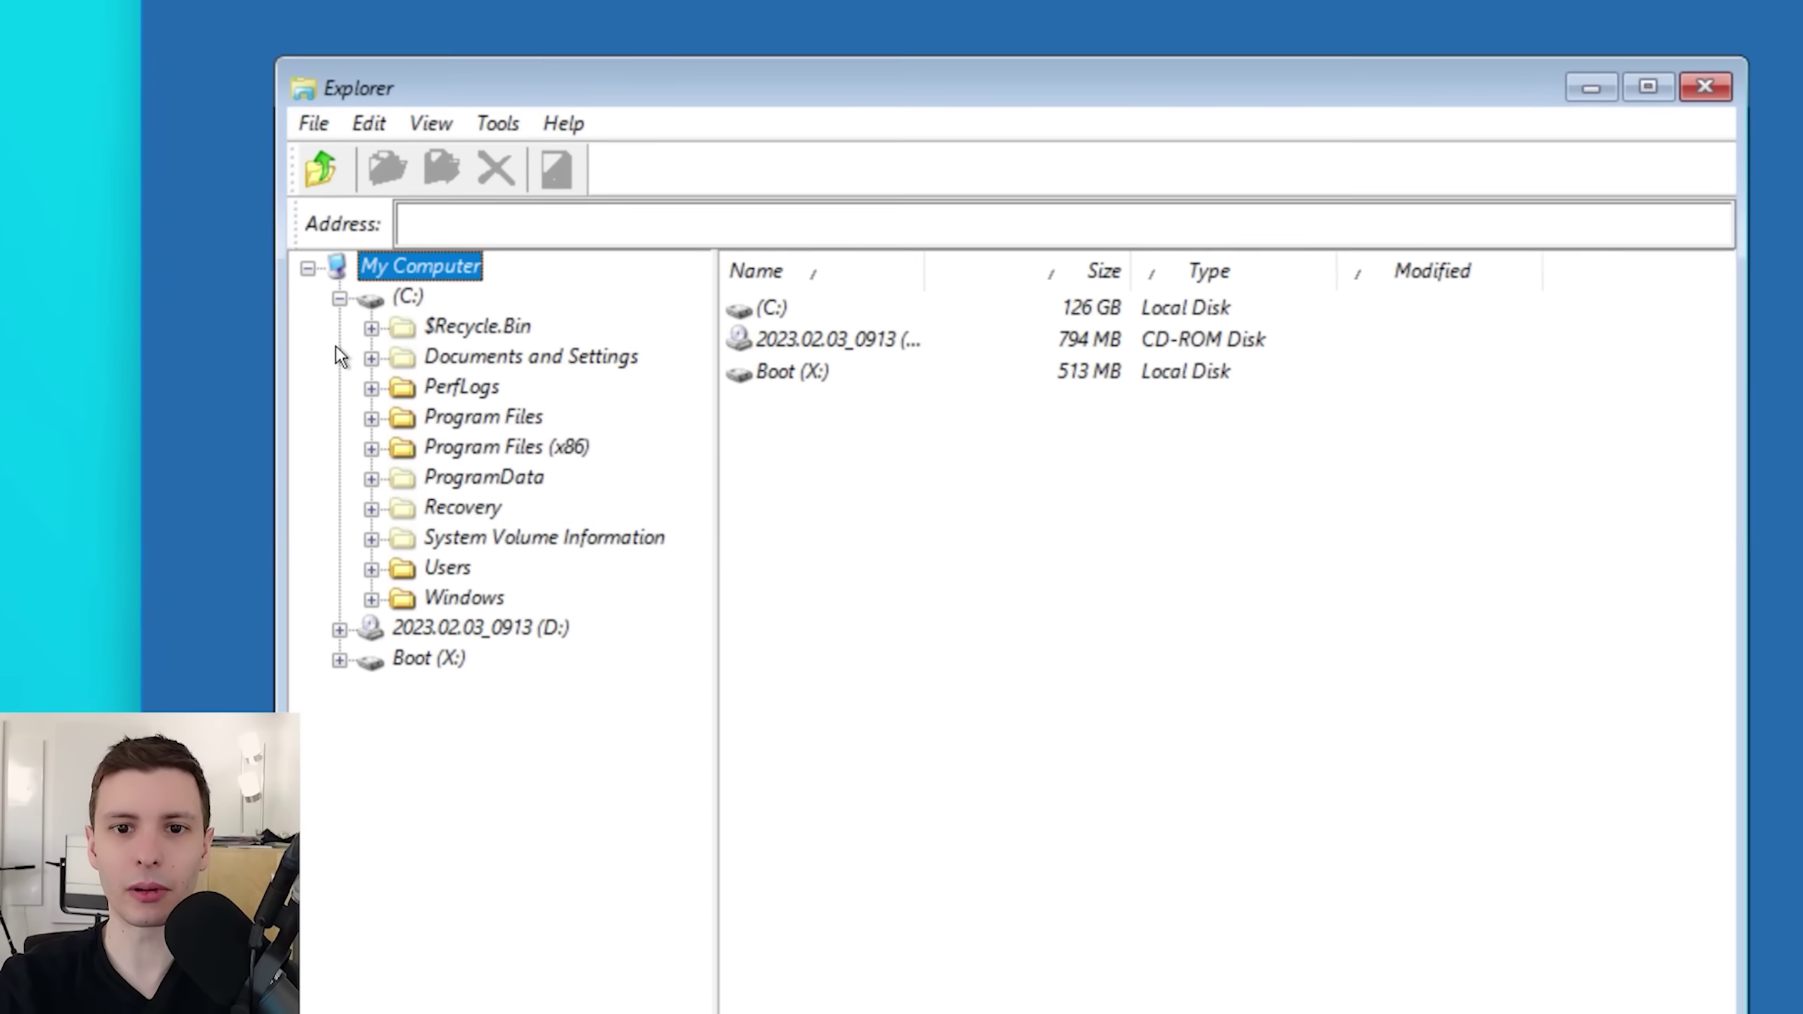
{"action": "left_click", "coordinate": [367, 326]}
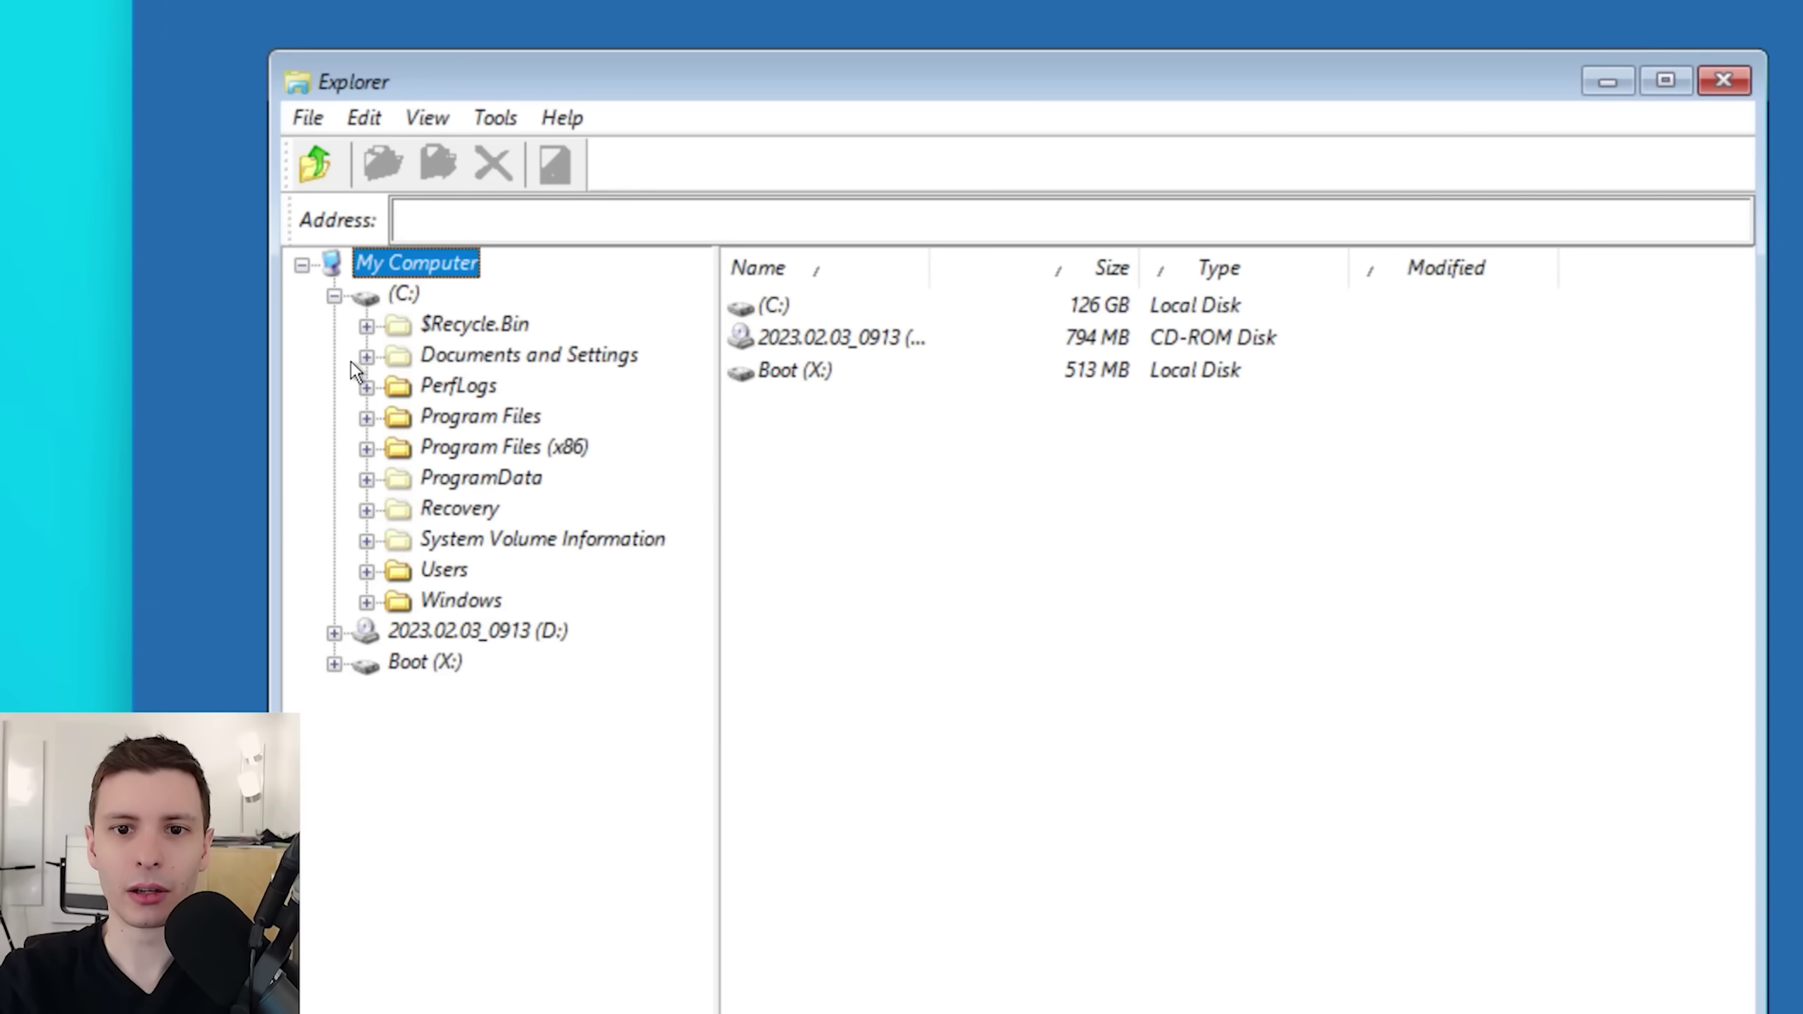
{"action": "left_click", "coordinate": [334, 297]}
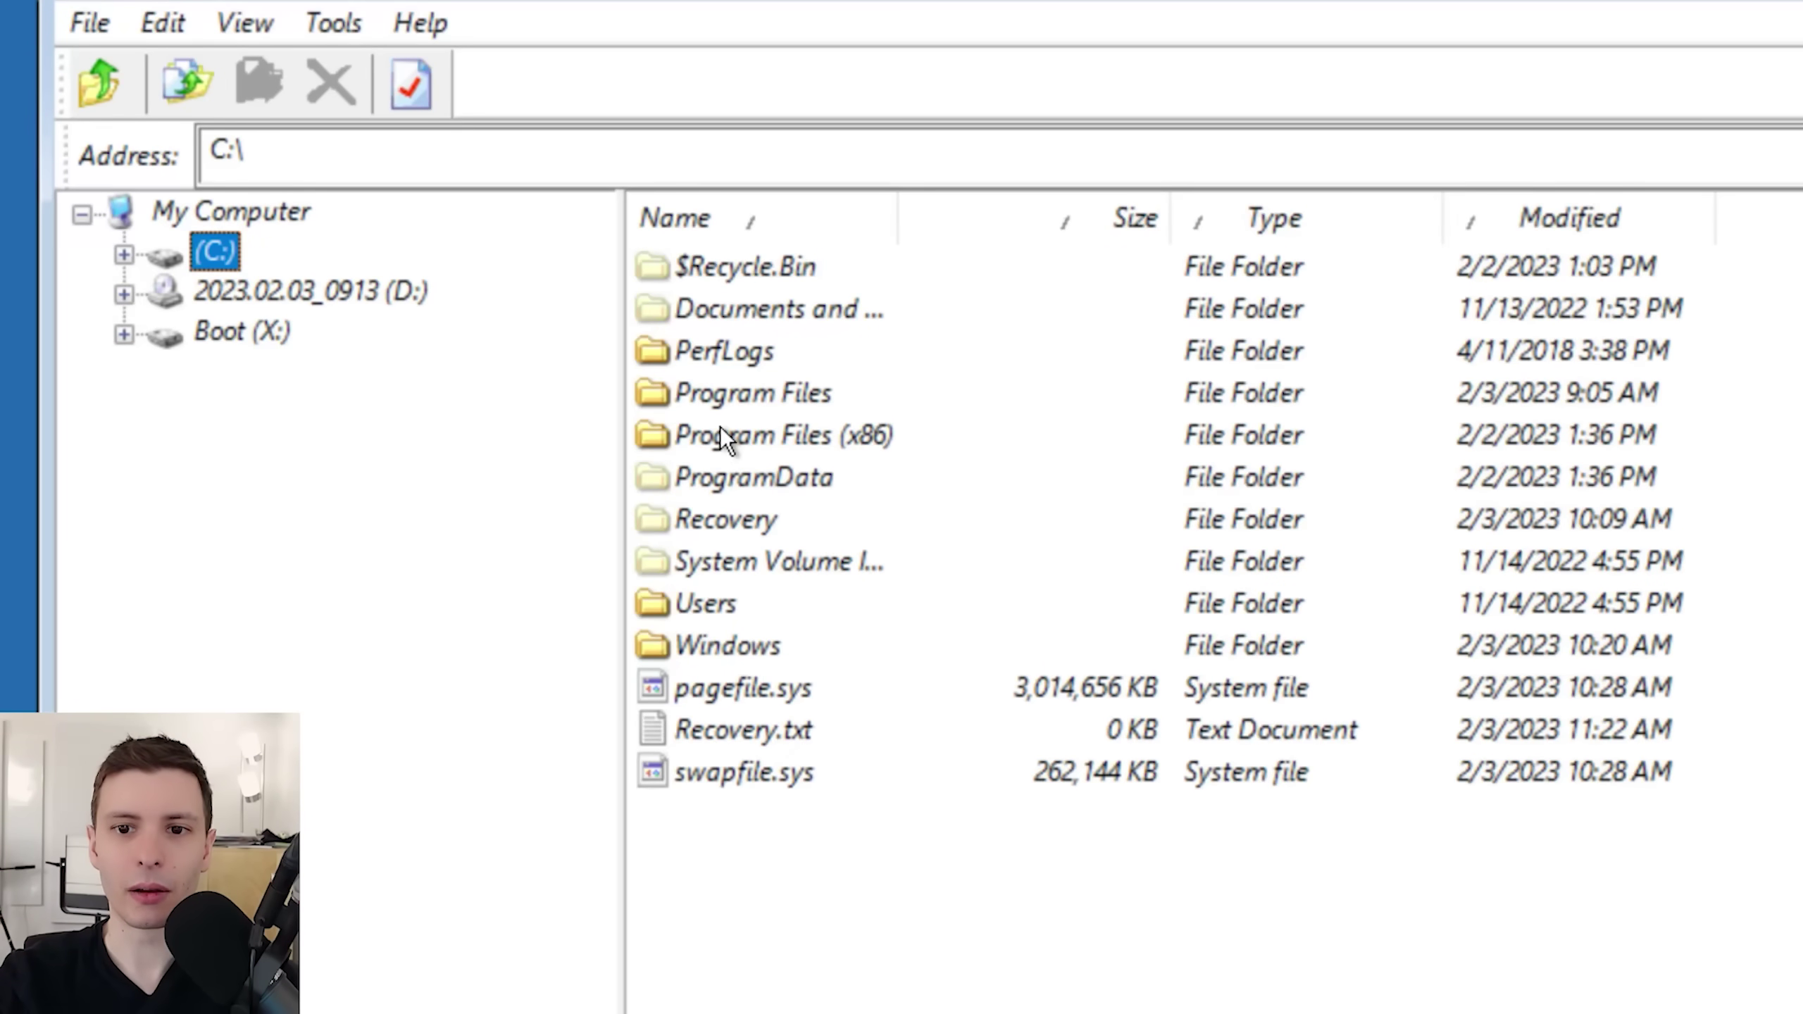
{"action": "left_click_drag", "start_coordinate": [897, 217], "coordinate": [1058, 217]}
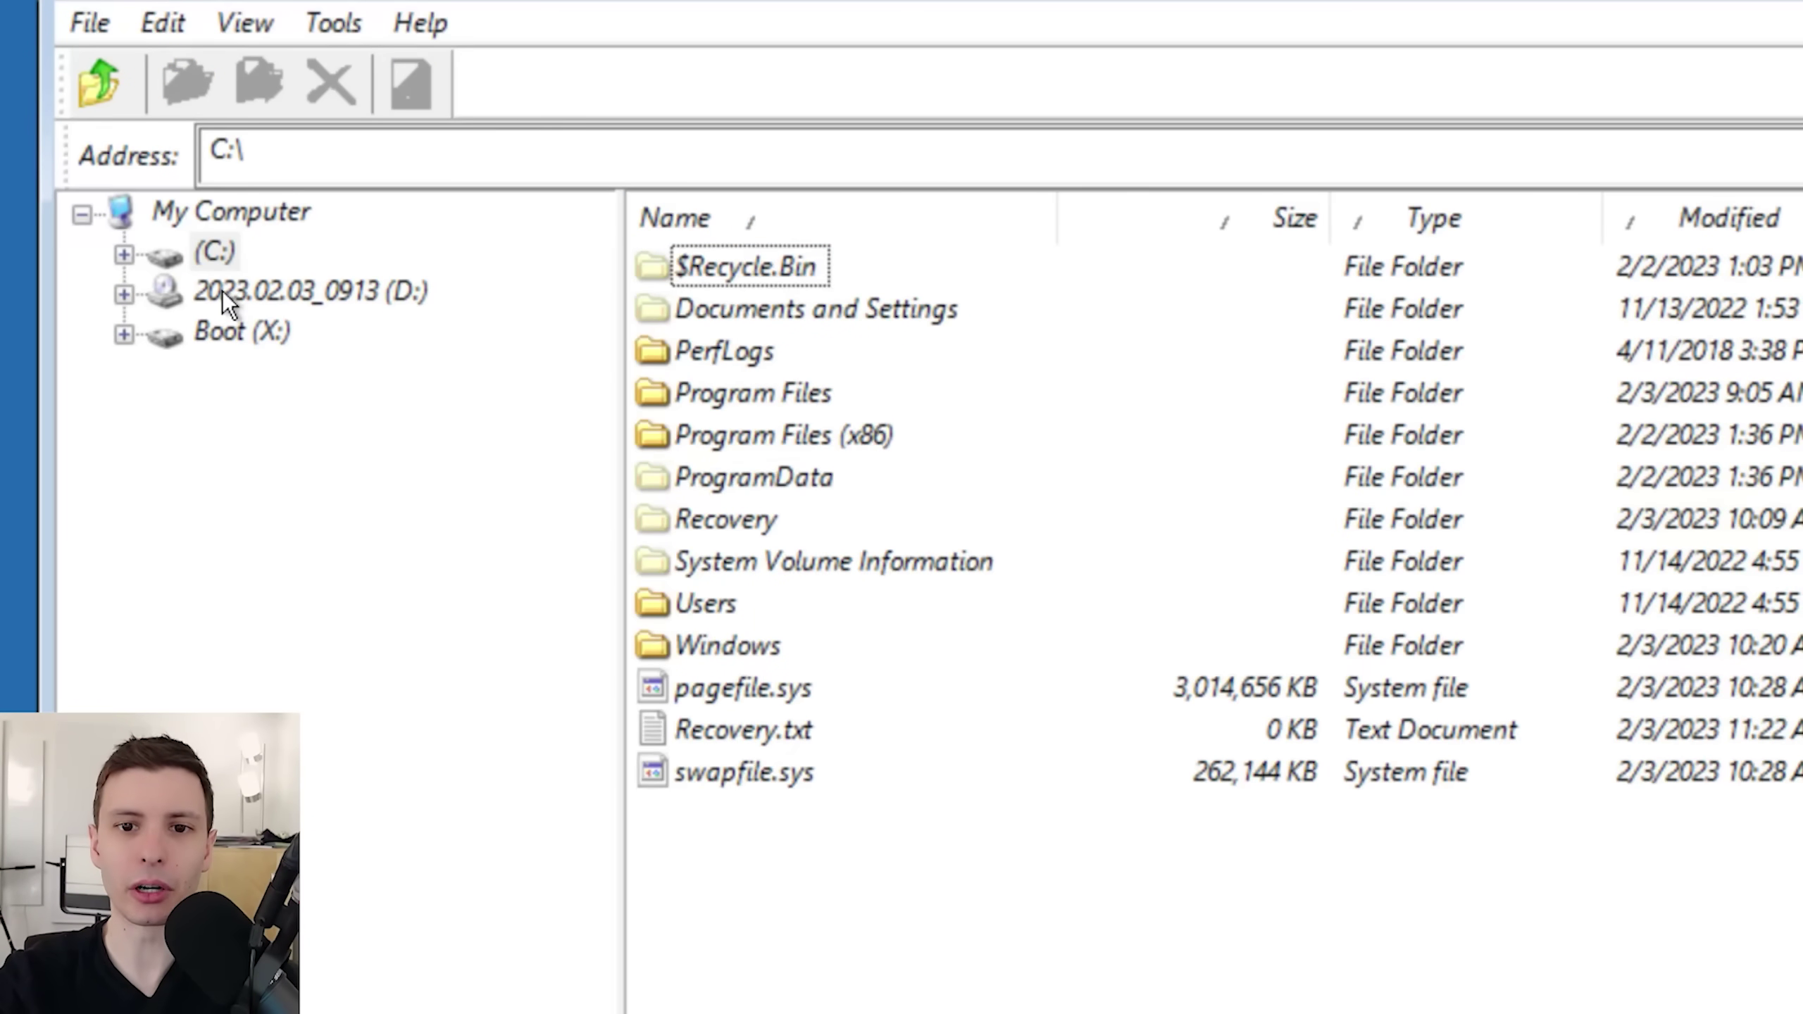
{"action": "left_click", "coordinate": [248, 293]}
{"action": "left_click", "coordinate": [123, 293]}
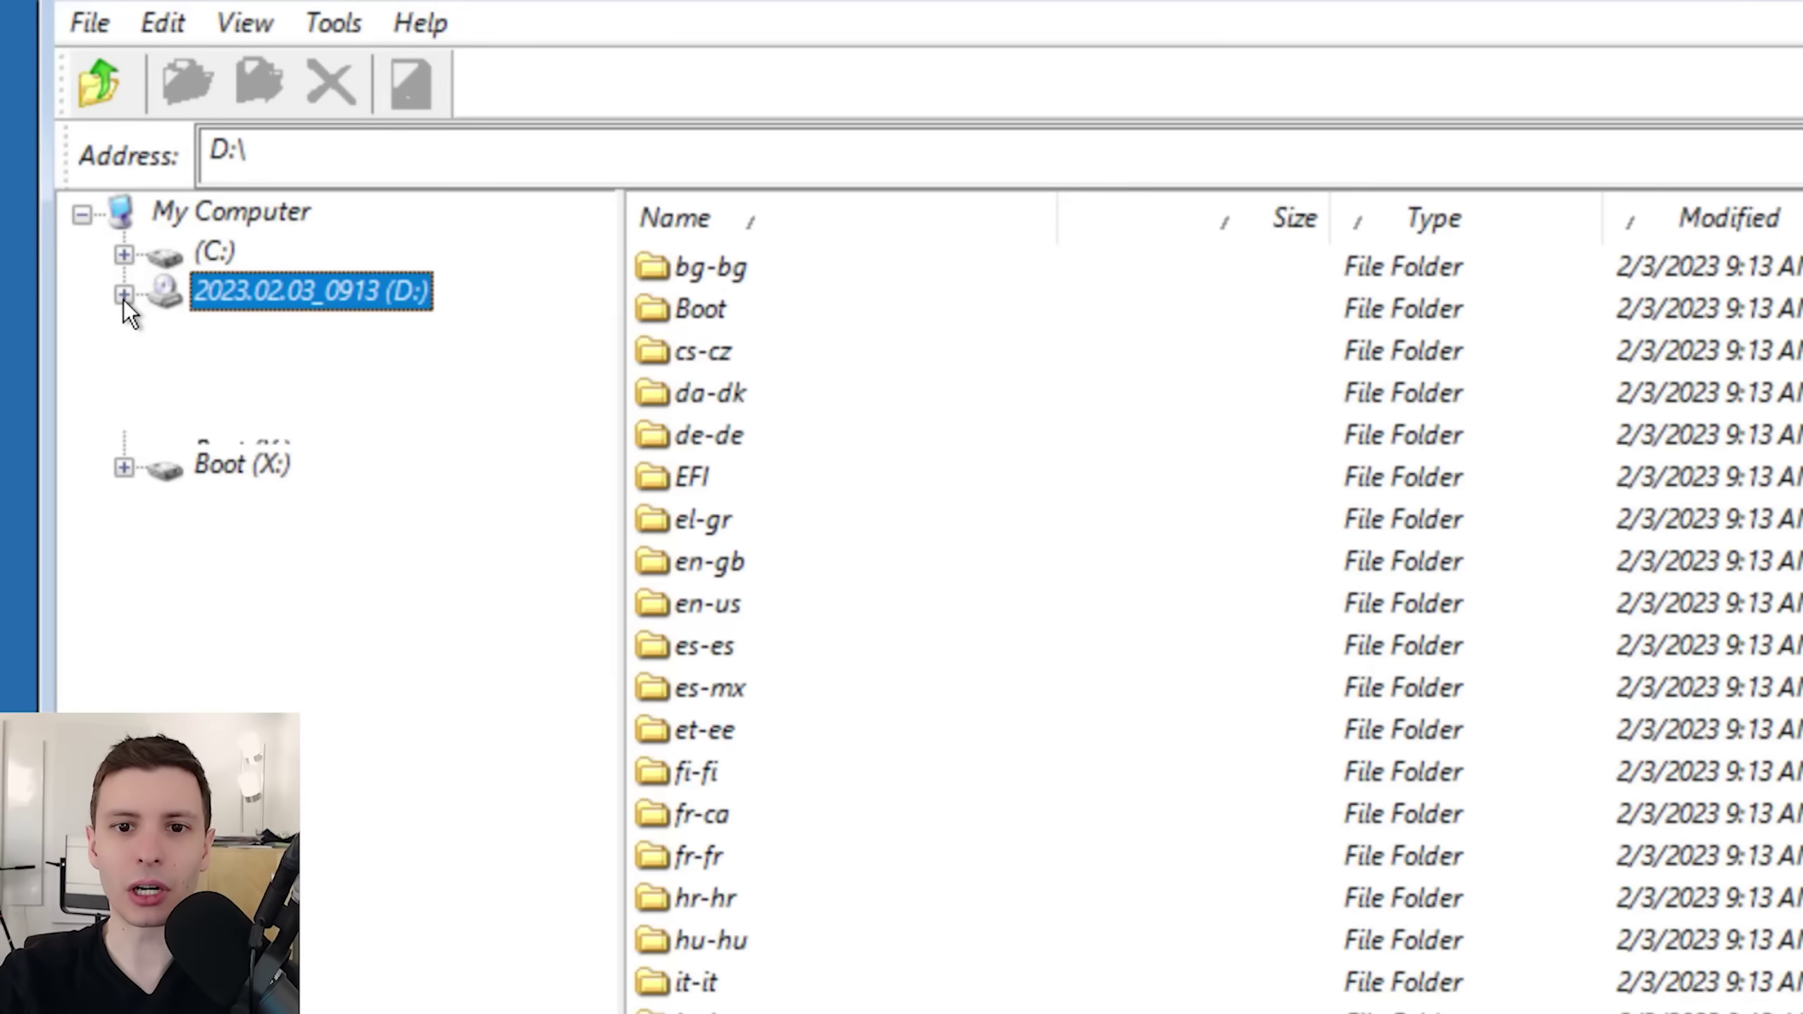
{"action": "left_click", "coordinate": [124, 217]}
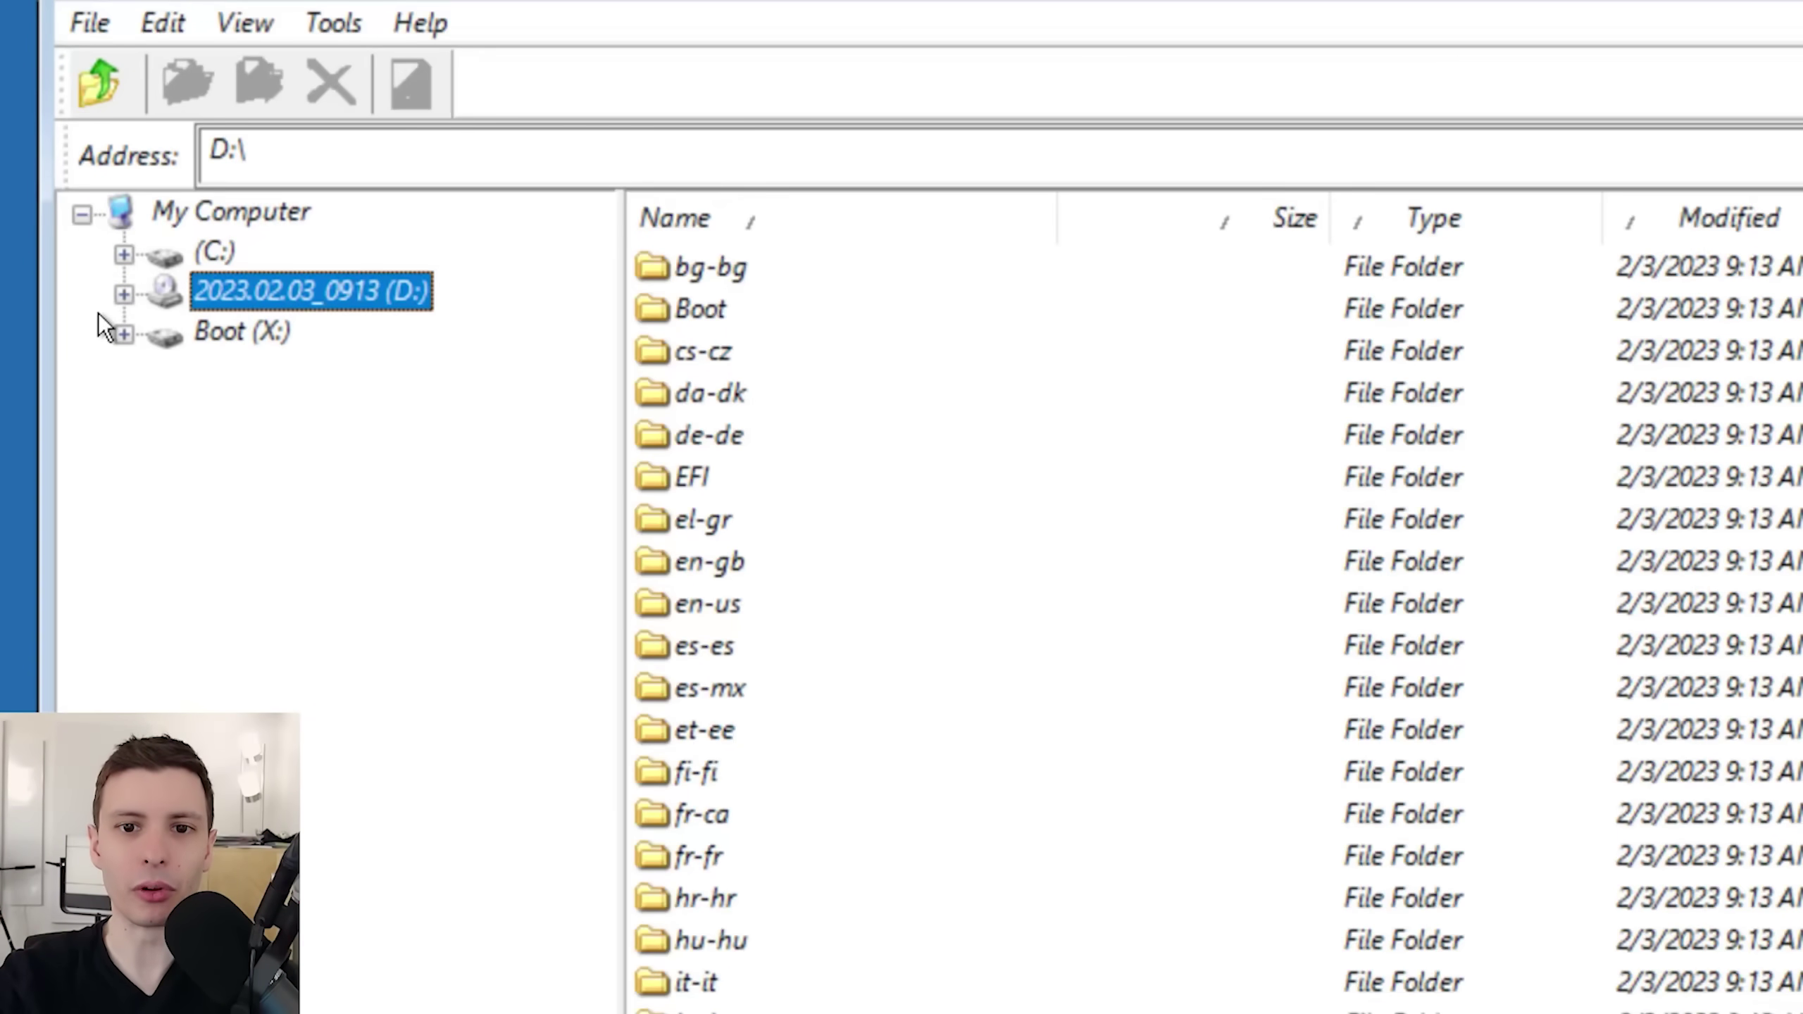
- Browse the Boot (X:) drive's Program Files, Users, Default and Public folders
{"action": "left_click", "coordinate": [174, 331]}
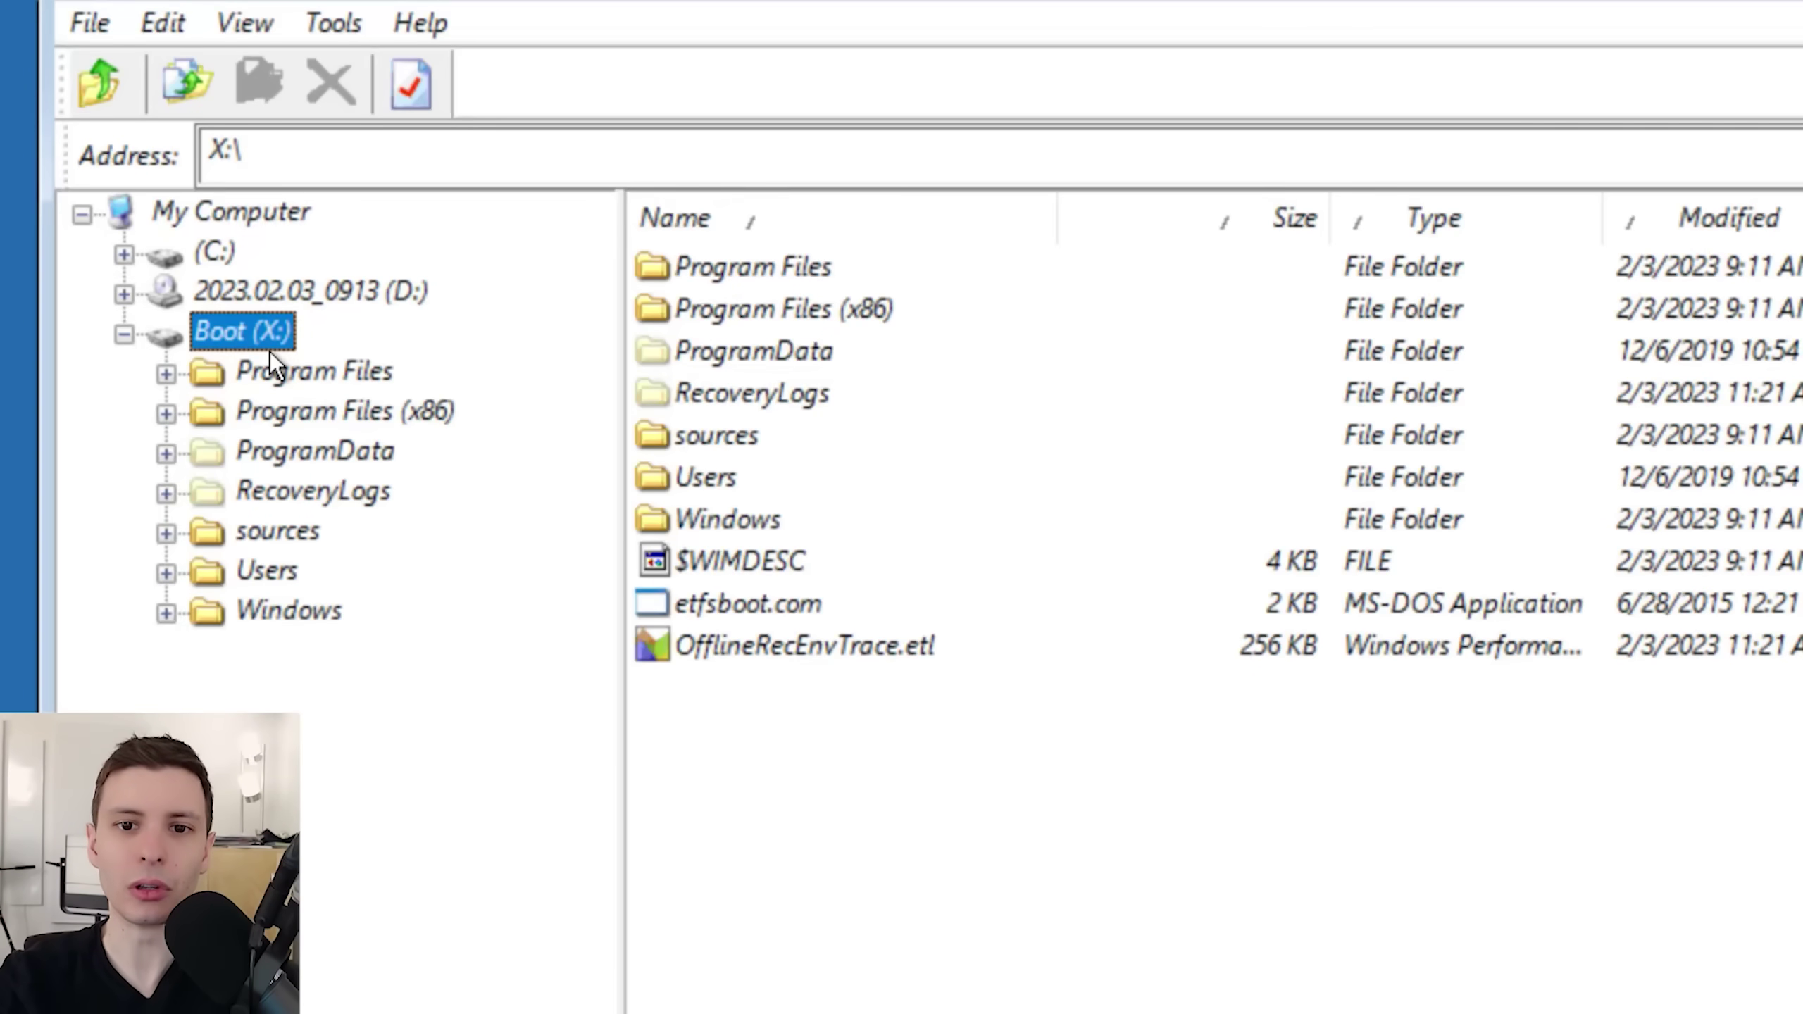
{"action": "left_click", "coordinate": [124, 334]}
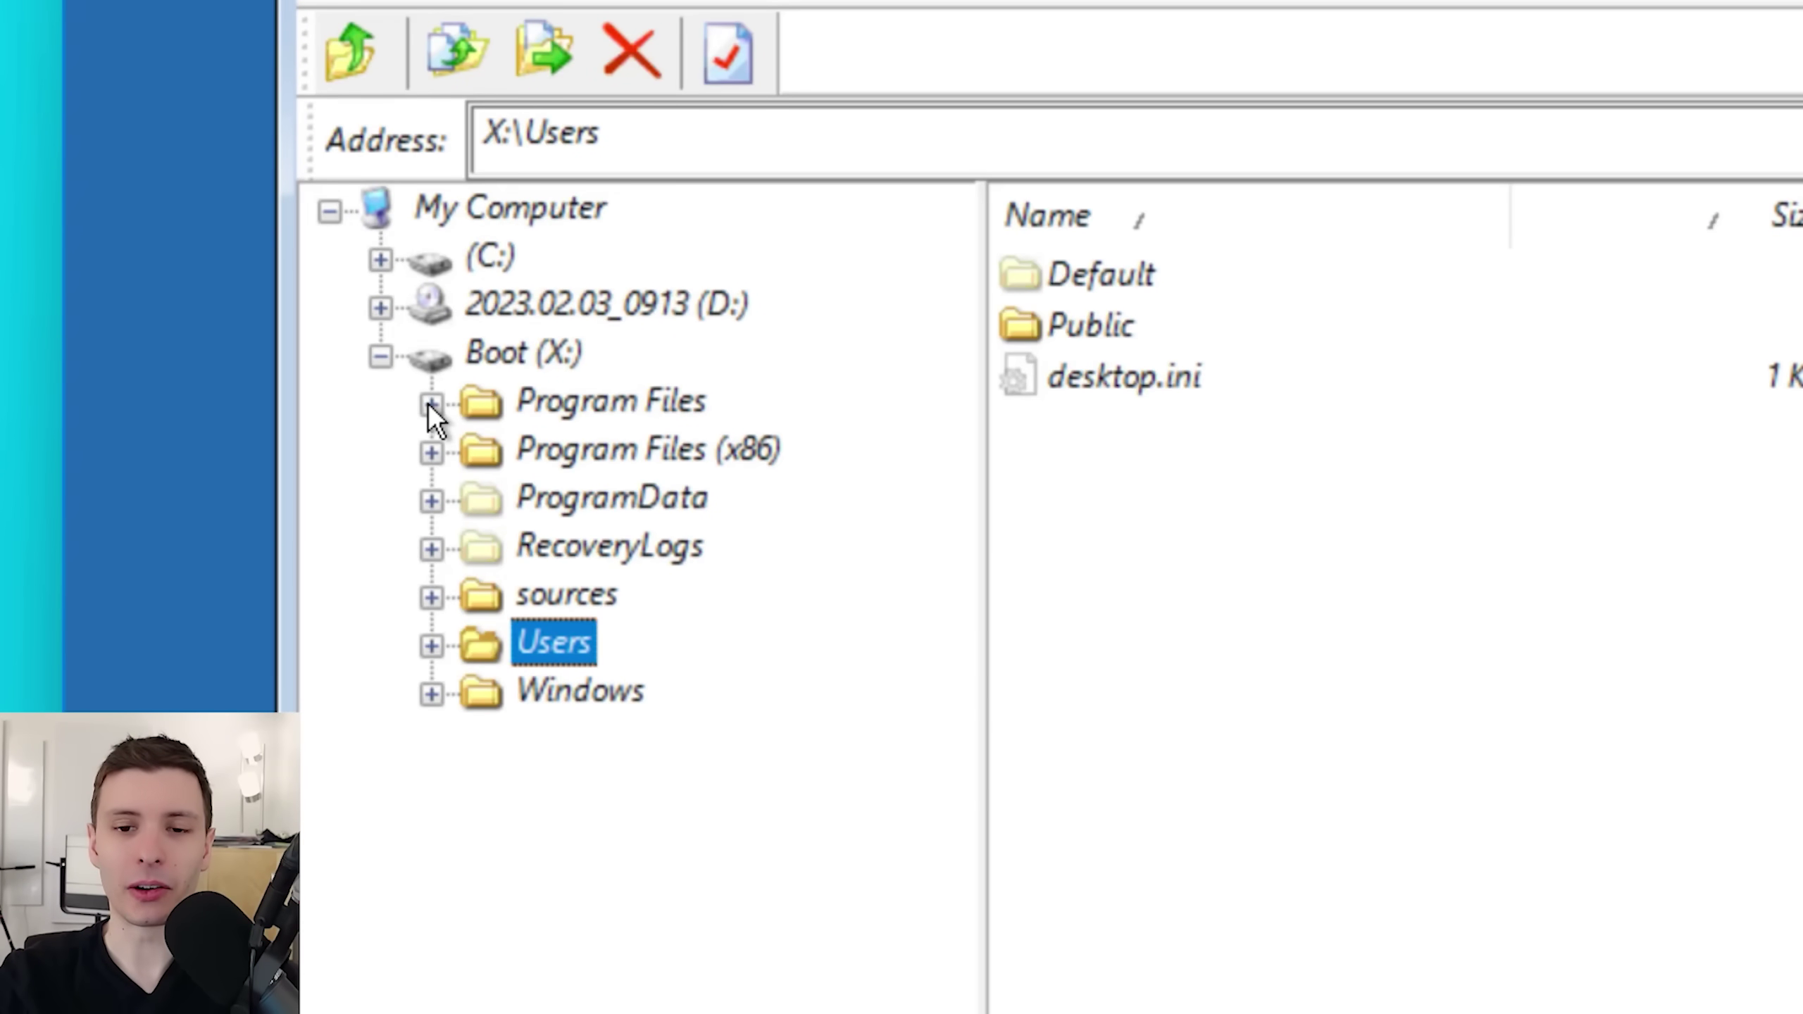
{"action": "left_click", "coordinate": [431, 403]}
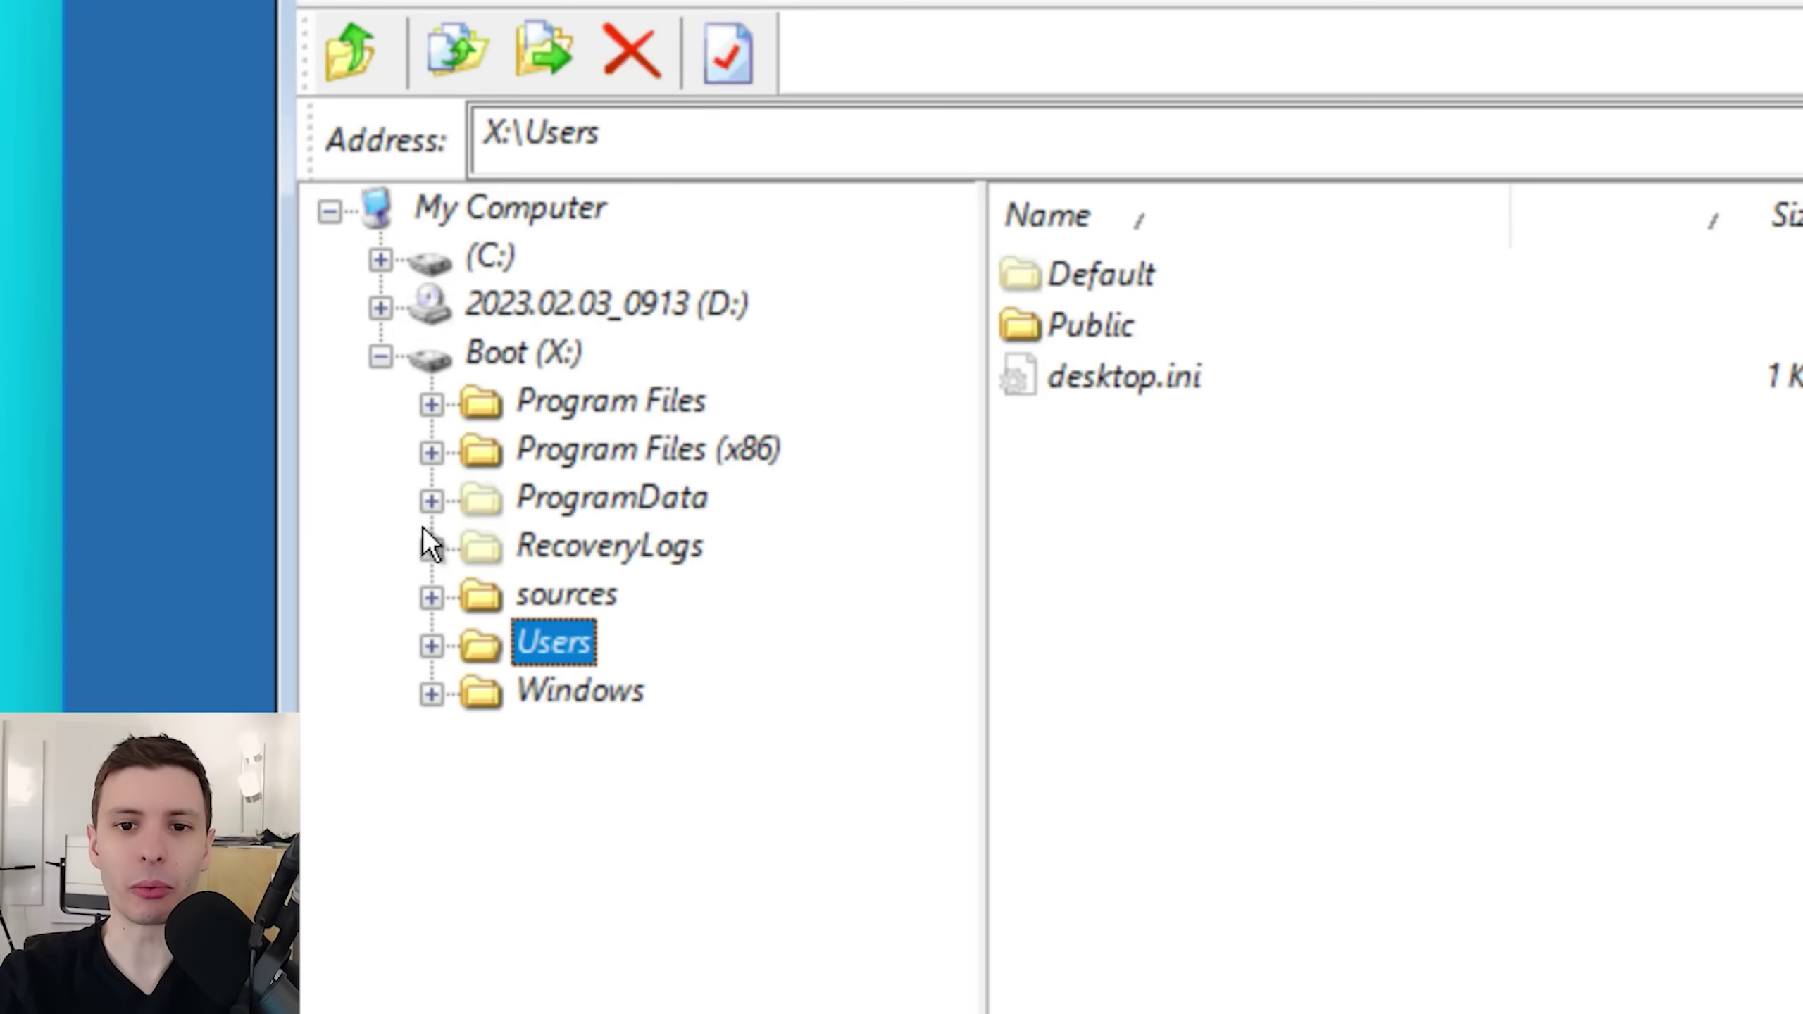
{"action": "left_click", "coordinate": [431, 645]}
{"action": "left_click", "coordinate": [482, 692]}
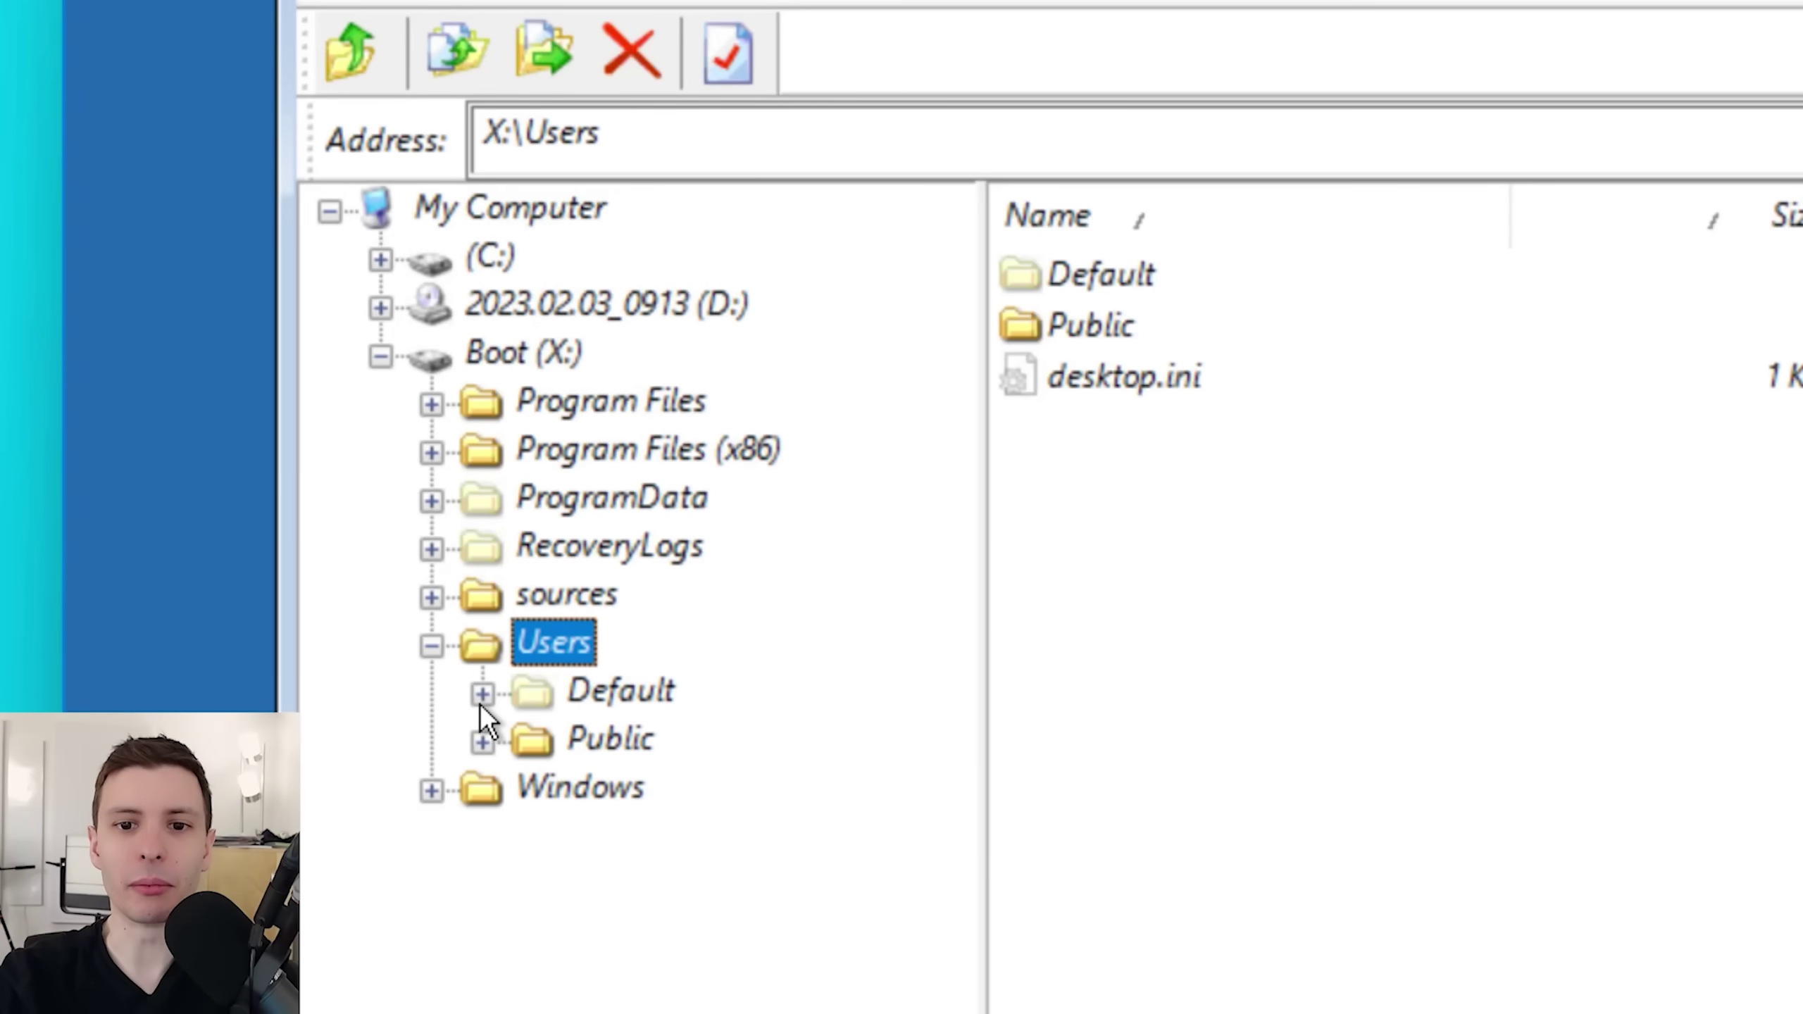
{"action": "left_click", "coordinate": [482, 741]}
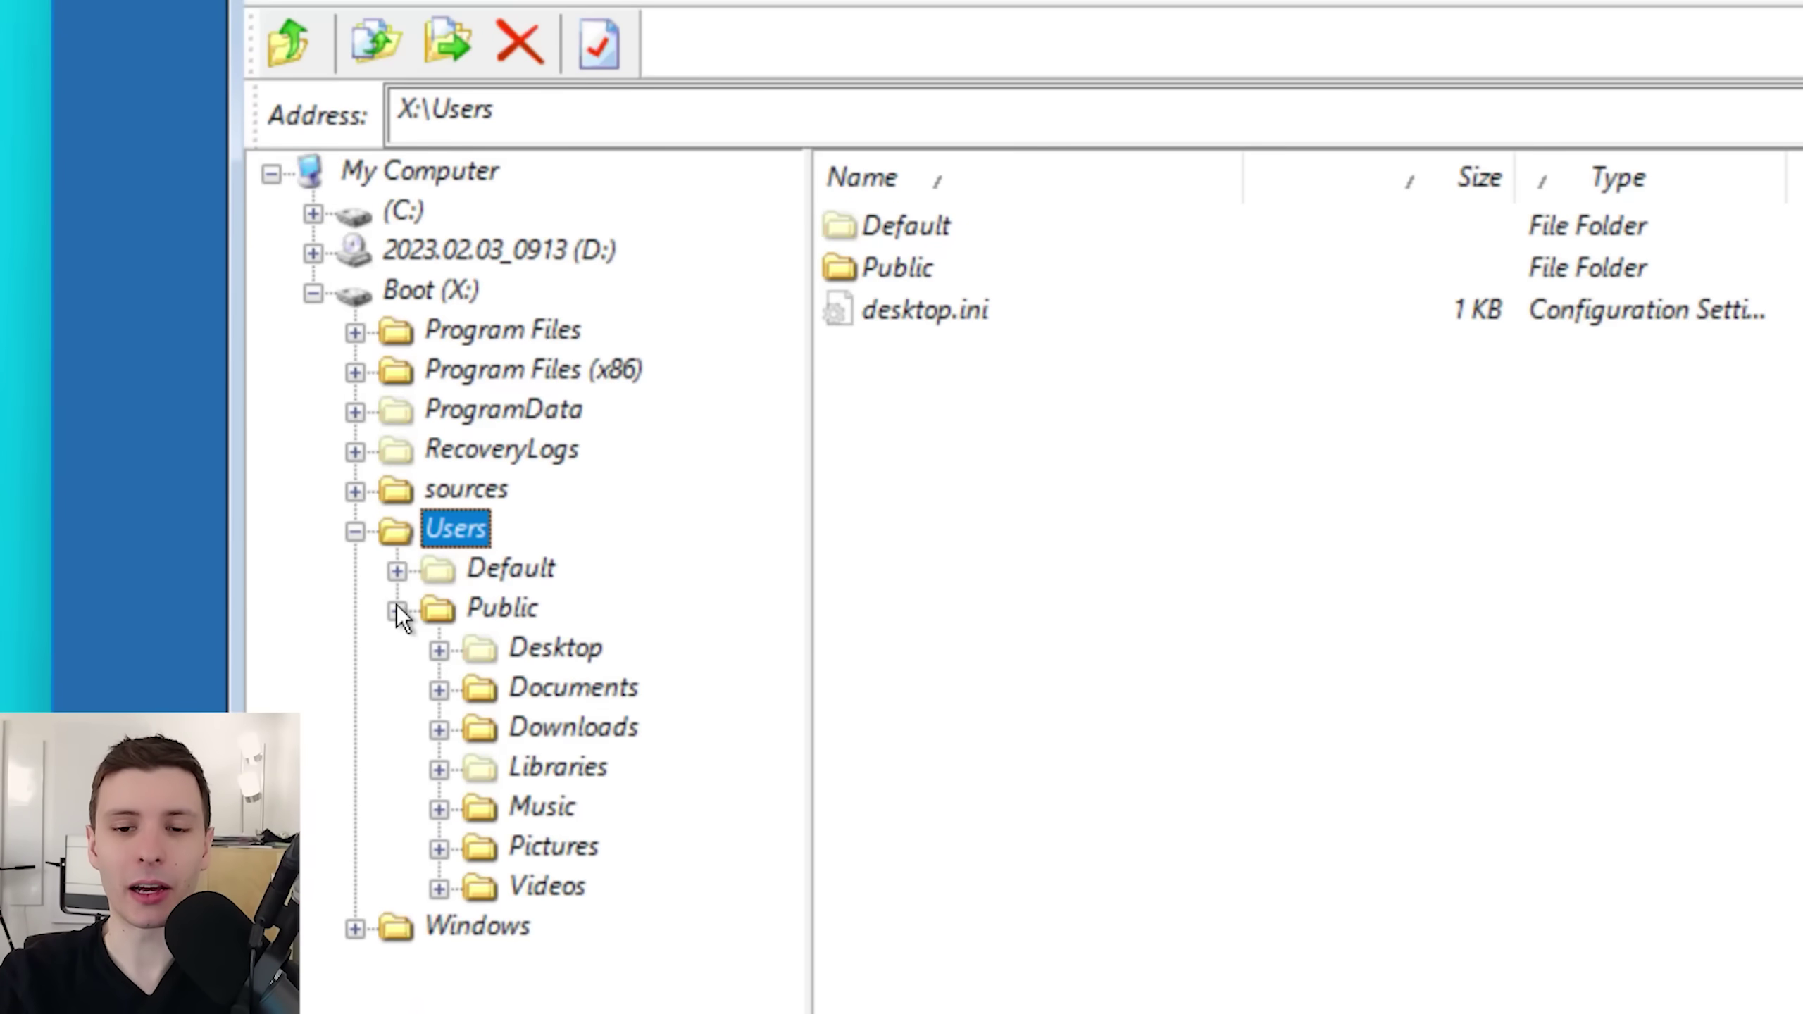
{"action": "left_click", "coordinate": [396, 609]}
{"action": "left_click", "coordinate": [354, 530]}
- Expand X:'s Windows and System32 folders, then collapse back to the X: root and widen the list
{"action": "left_click", "coordinate": [354, 569]}
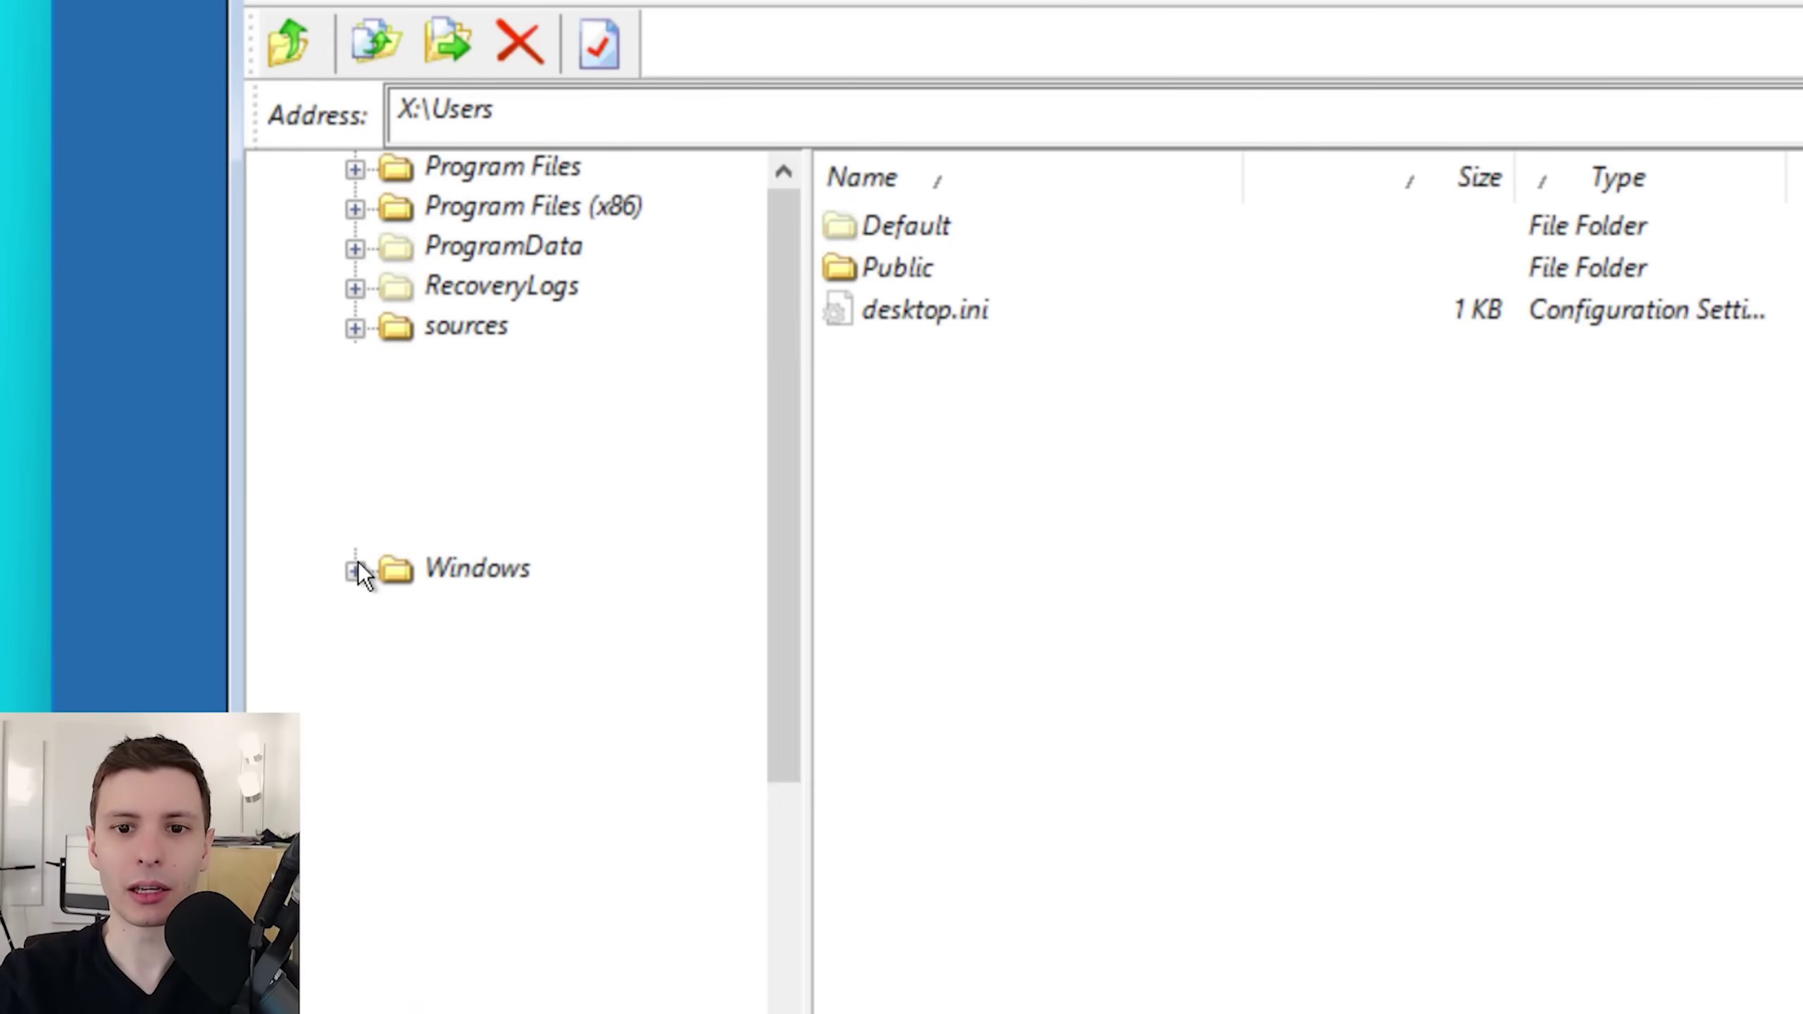
{"action": "scroll", "coordinate": [428, 684], "scroll_direction": "down", "scroll_amount": 3}
{"action": "left_click", "coordinate": [399, 885]}
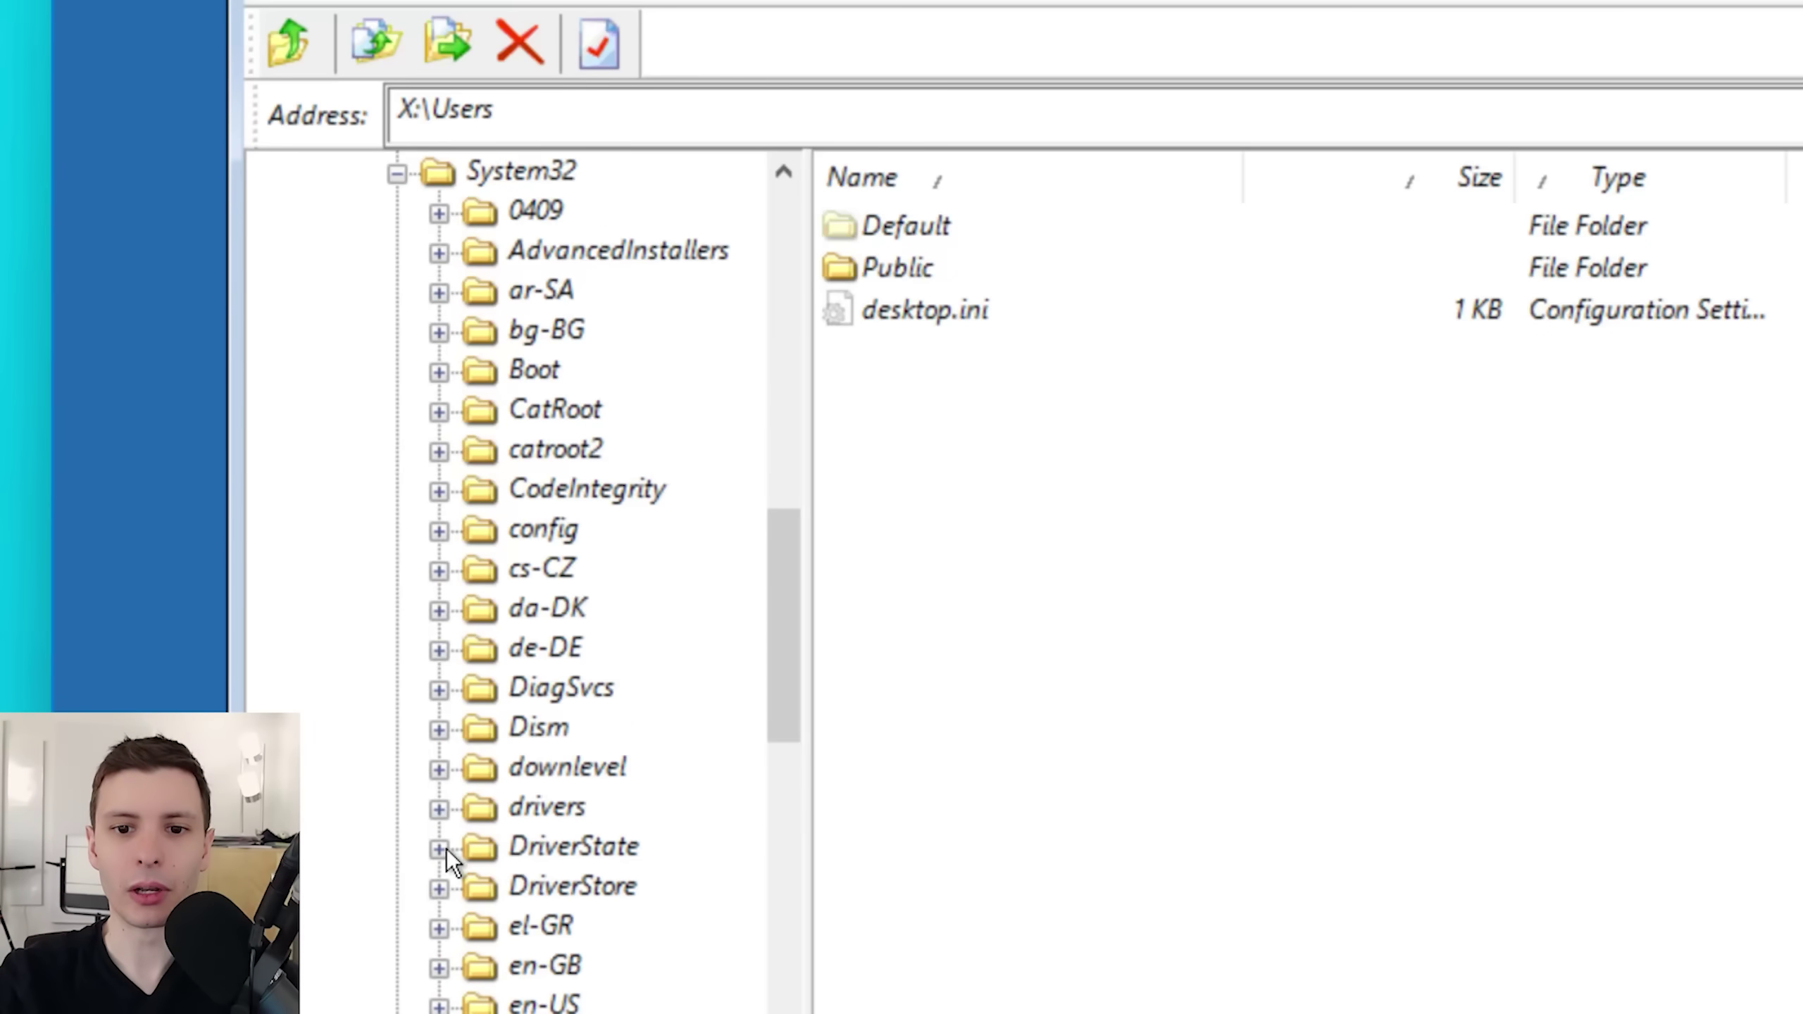
{"action": "scroll", "coordinate": [497, 554], "scroll_direction": "up", "scroll_amount": 2}
{"action": "scroll", "coordinate": [402, 645], "scroll_direction": "up", "scroll_amount": 12}
{"action": "left_click", "coordinate": [310, 293]}
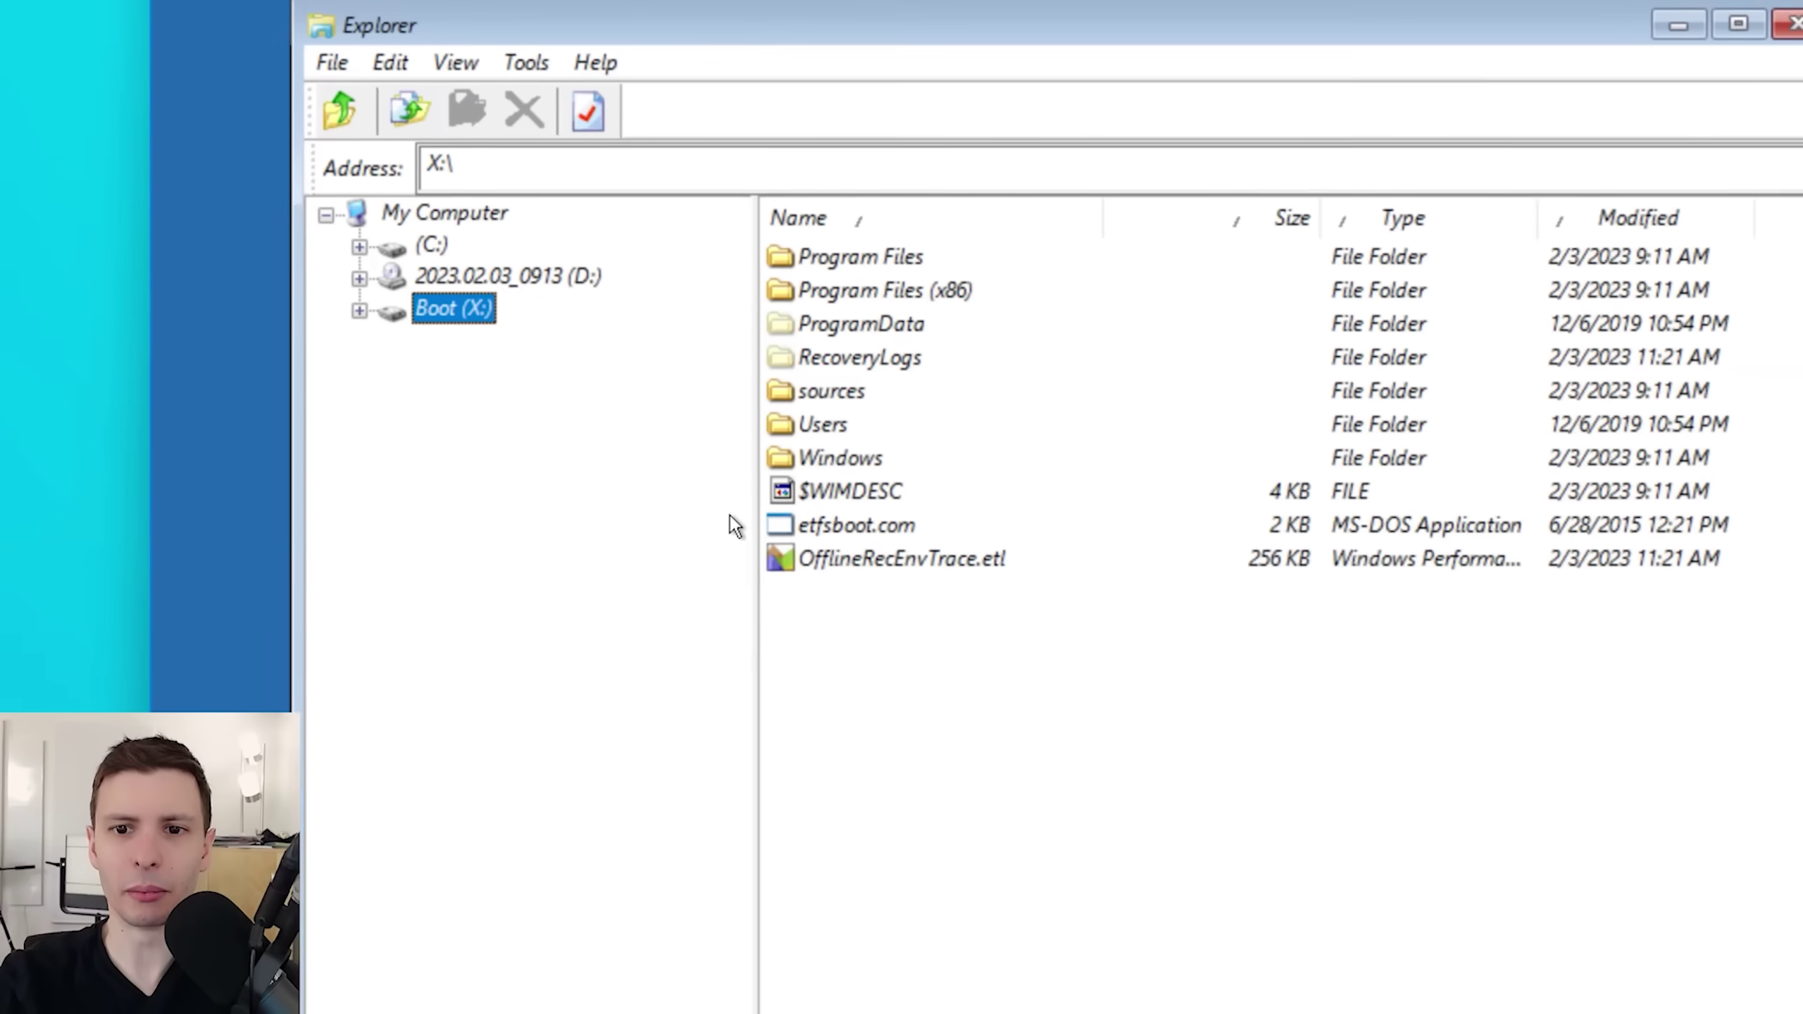
{"action": "left_click_drag", "start_coordinate": [722, 519], "coordinate": [666, 519]}
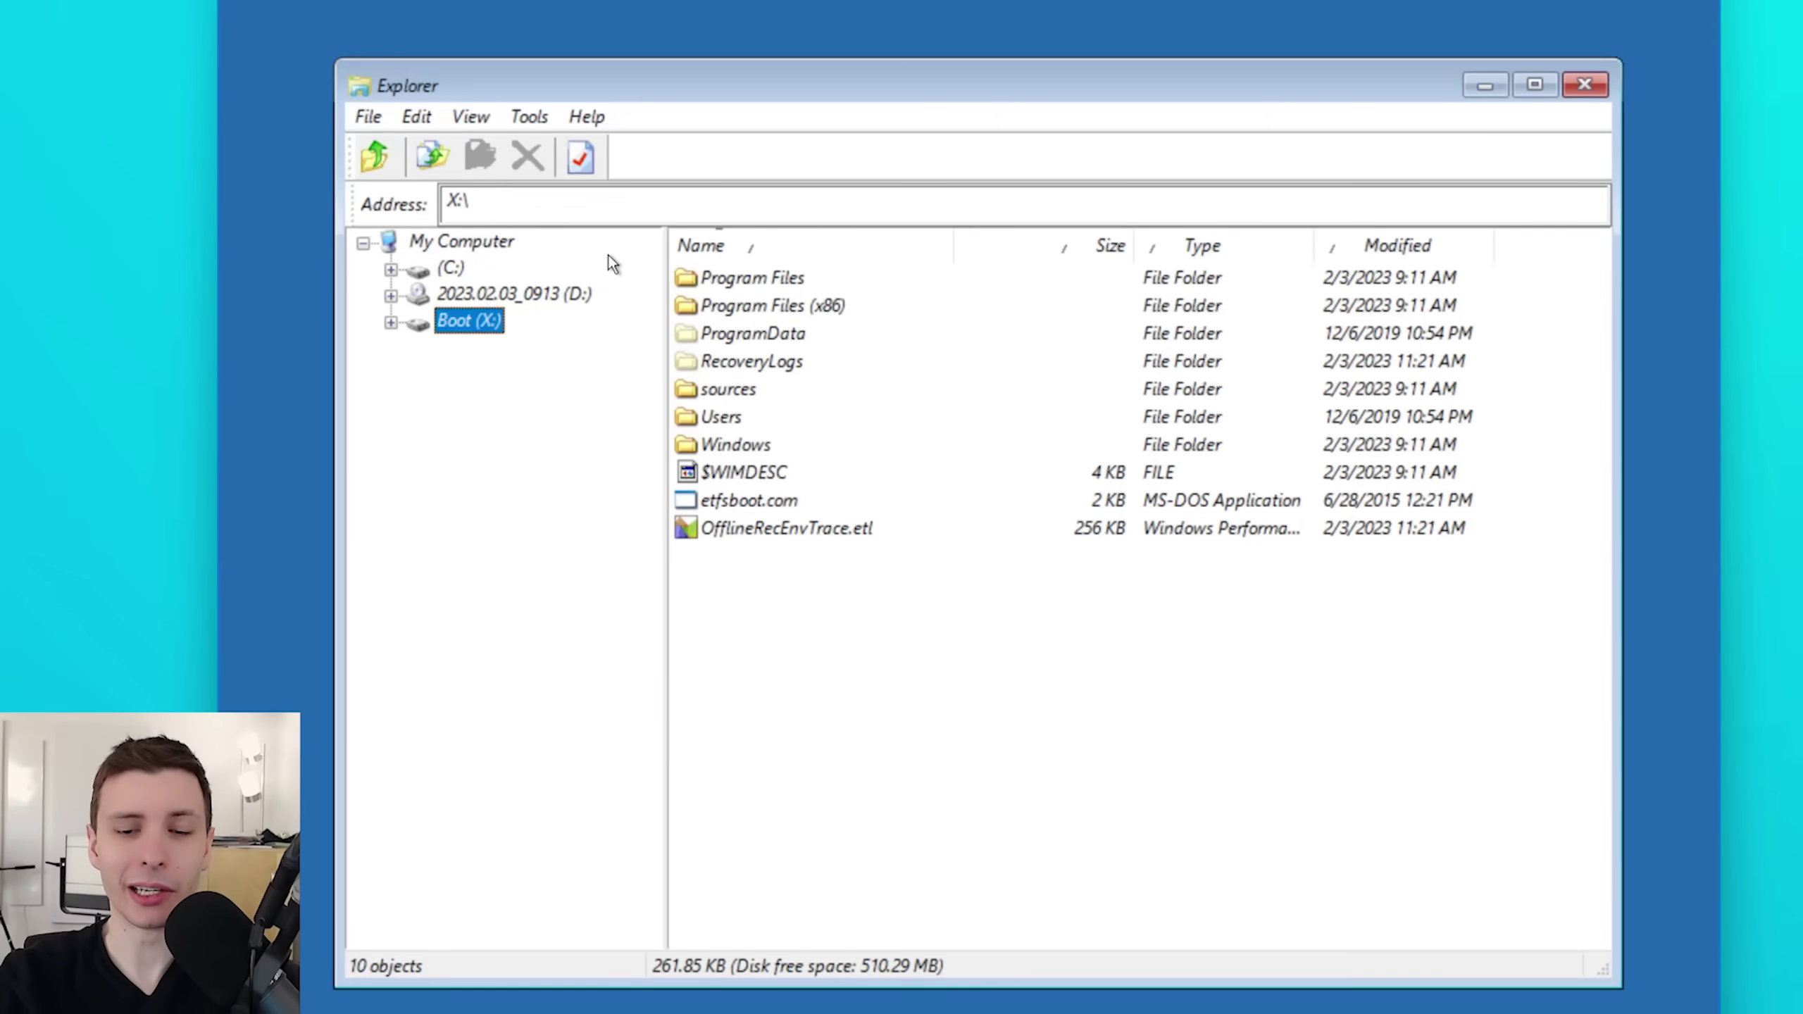
{"action": "left_click", "coordinate": [1586, 85]}
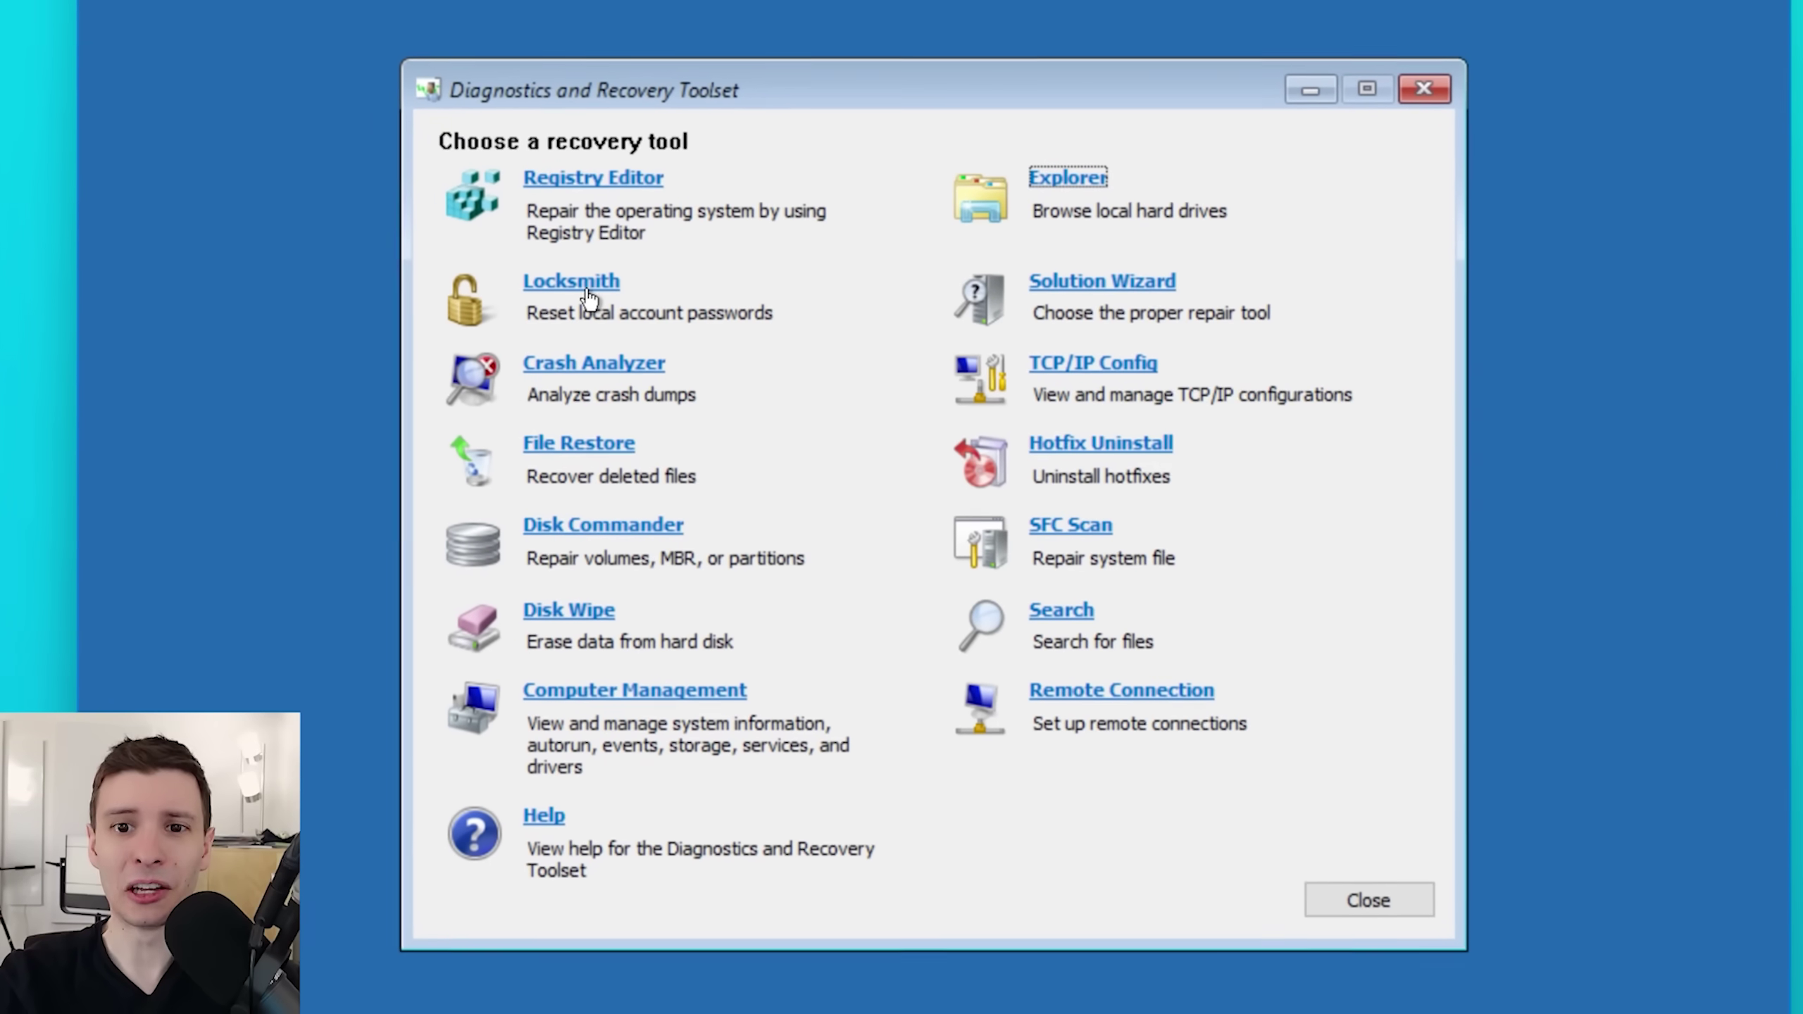
{"action": "left_click", "coordinate": [584, 282]}
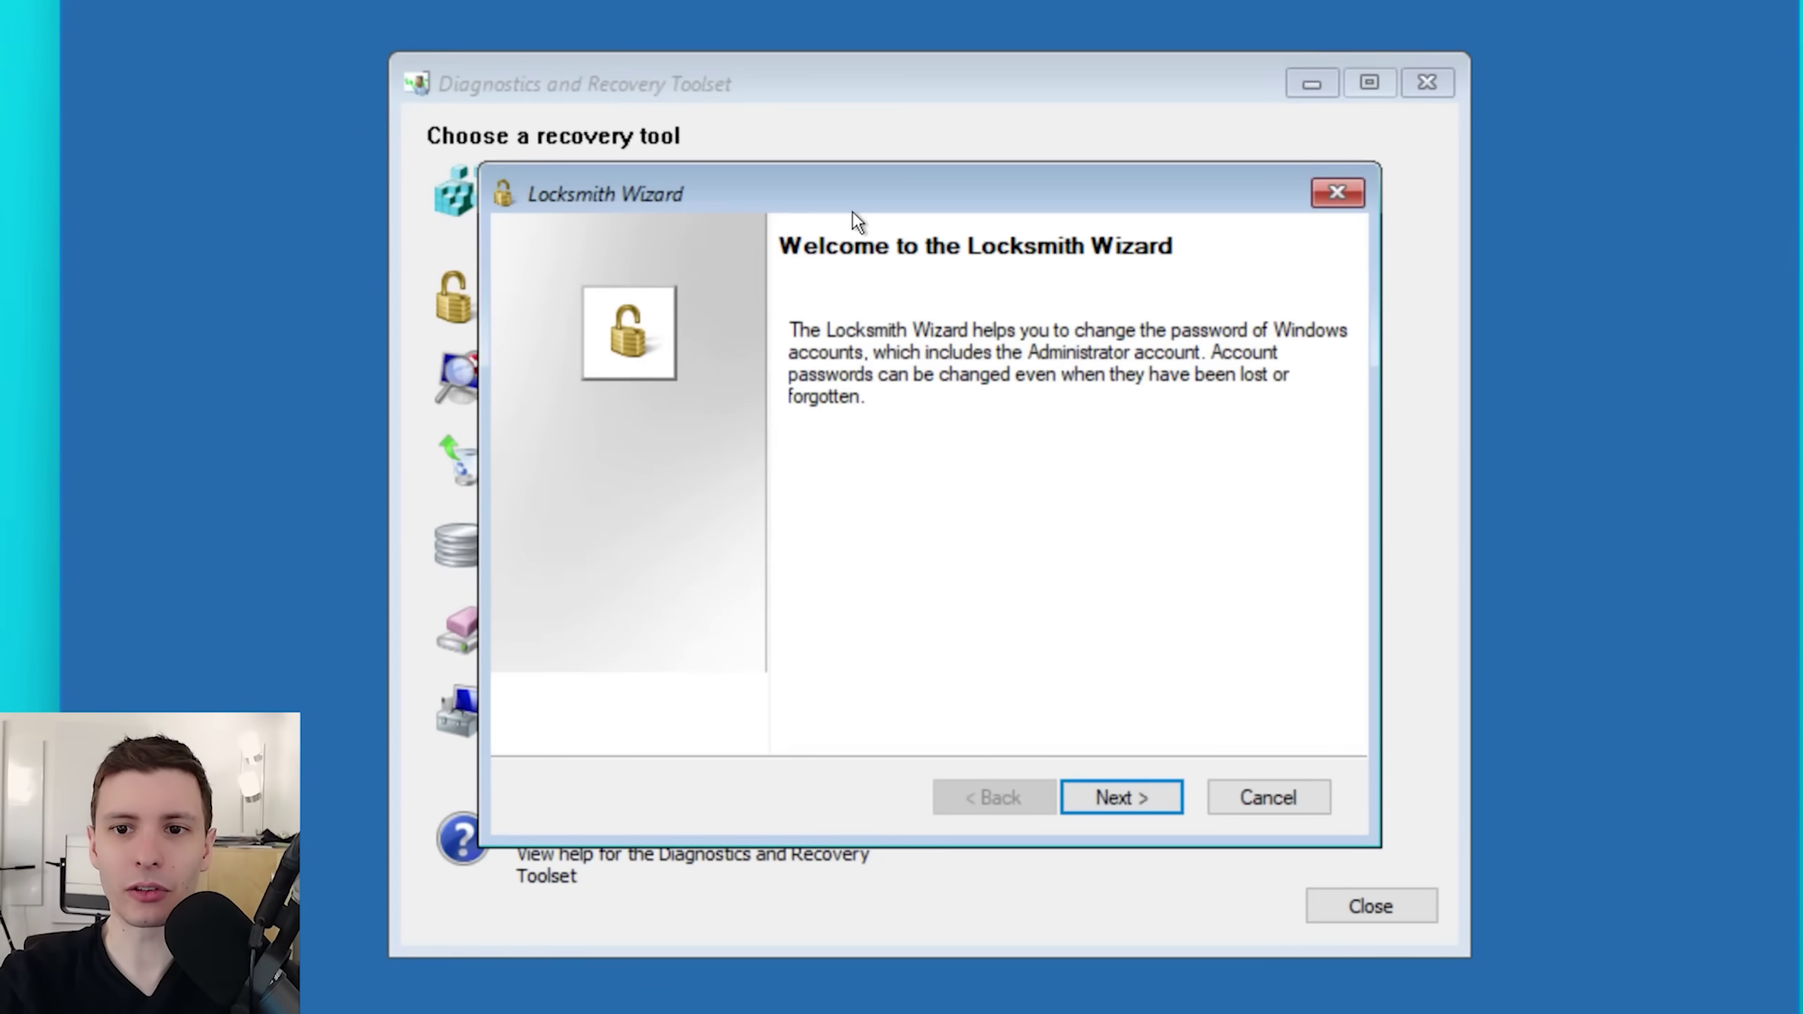
{"action": "mouse_move", "coordinate": [852, 212]}
{"action": "left_mouse_down"}
{"action": "mouse_move", "coordinate": [850, 448]}
{"action": "mouse_move", "coordinate": [825, 180]}
{"action": "mouse_move", "coordinate": [842, 215]}
{"action": "left_mouse_up"}
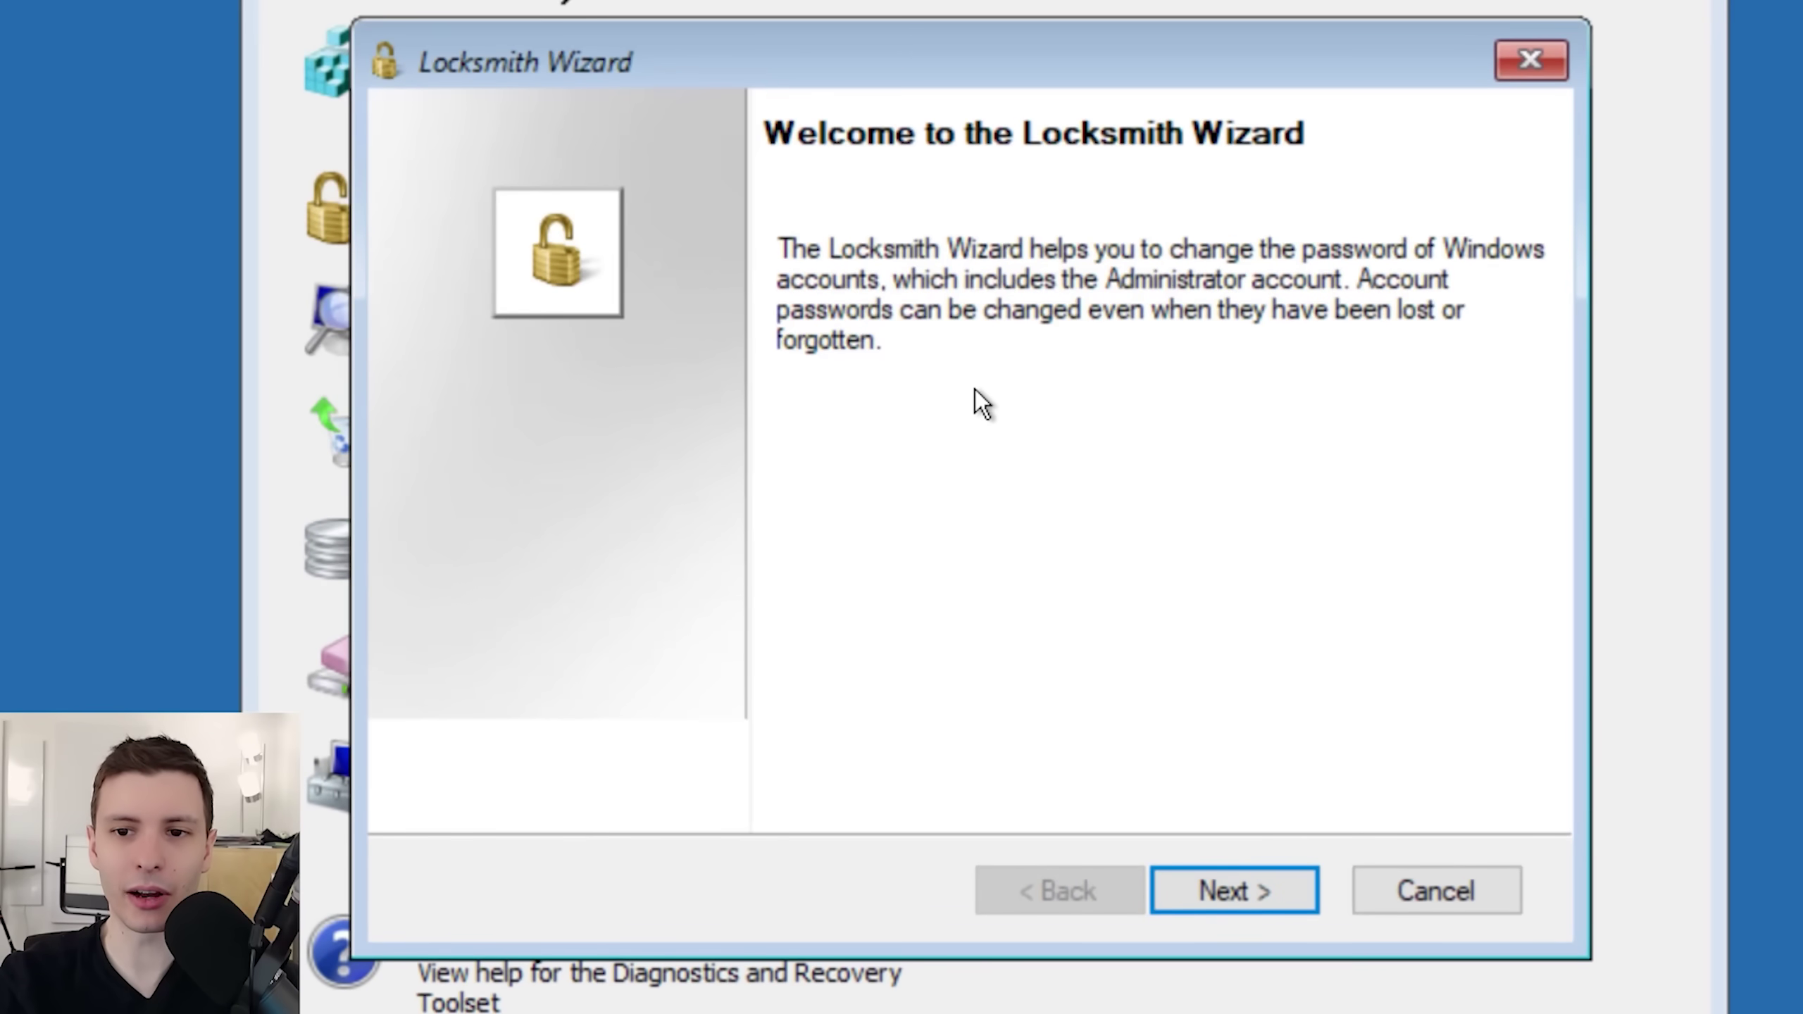
{"action": "left_click", "coordinate": [1261, 896]}
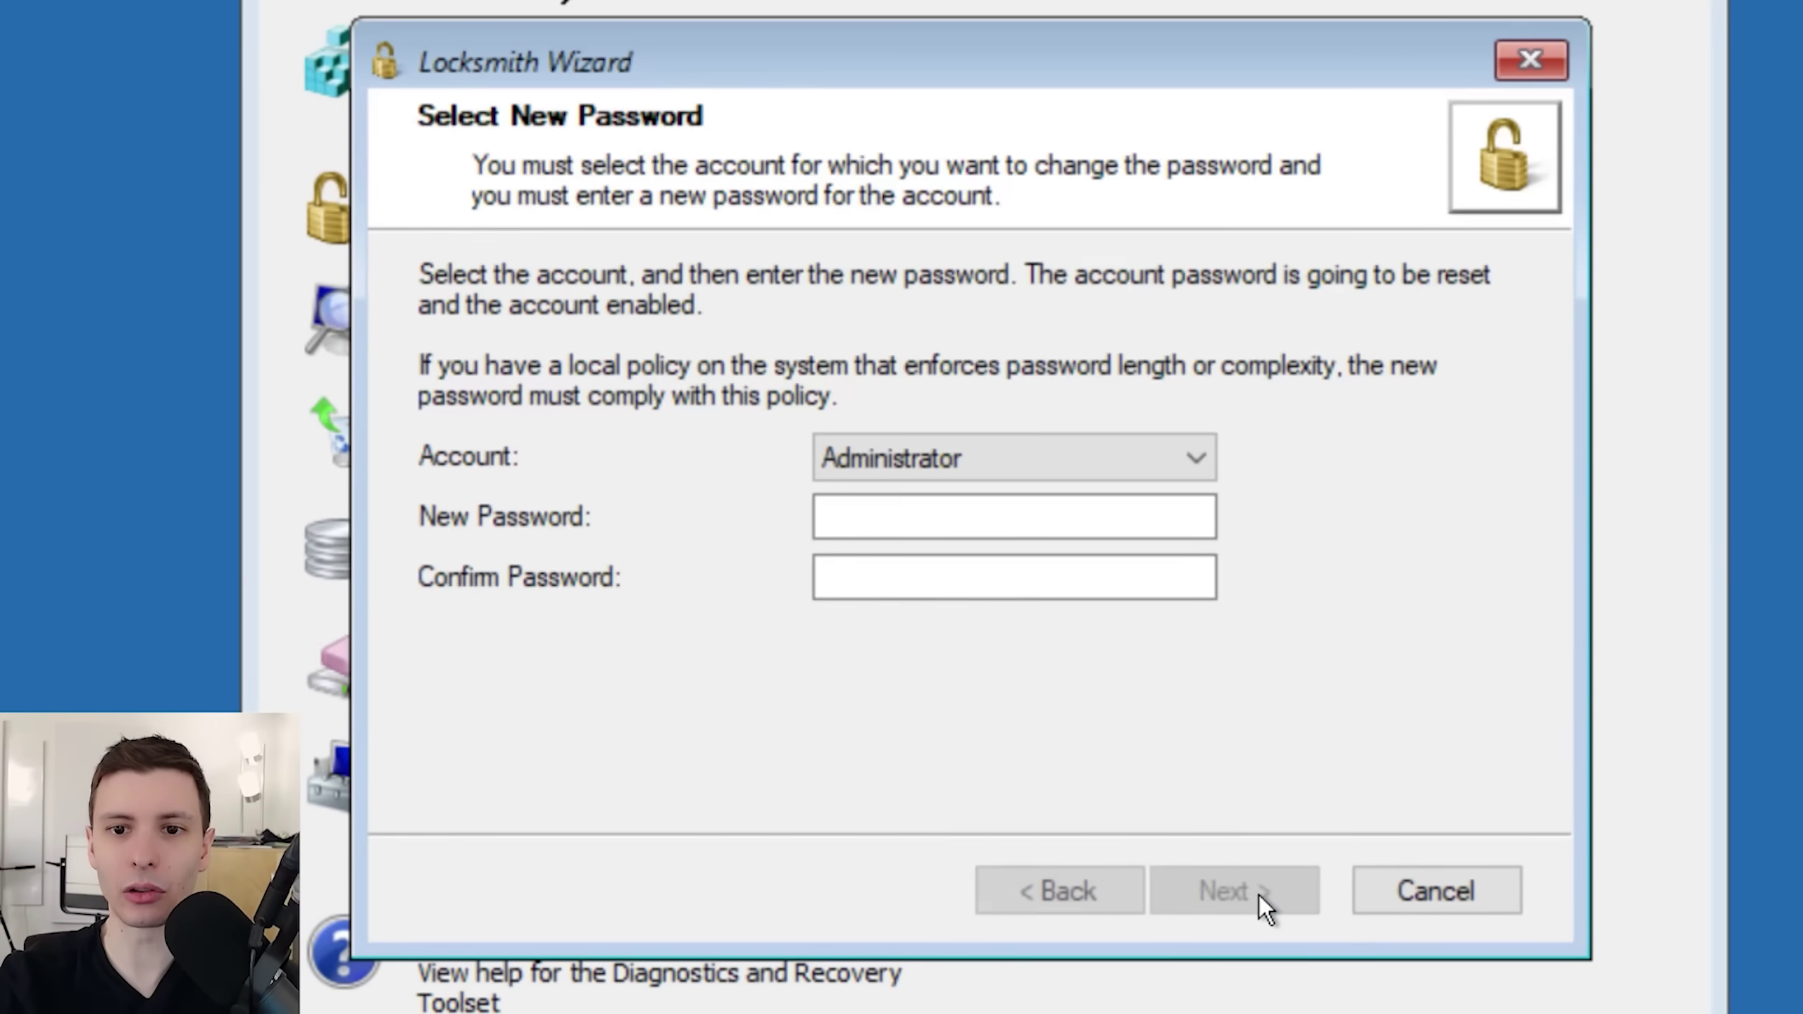
{"action": "left_click", "coordinate": [933, 524]}
{"action": "left_click", "coordinate": [931, 454]}
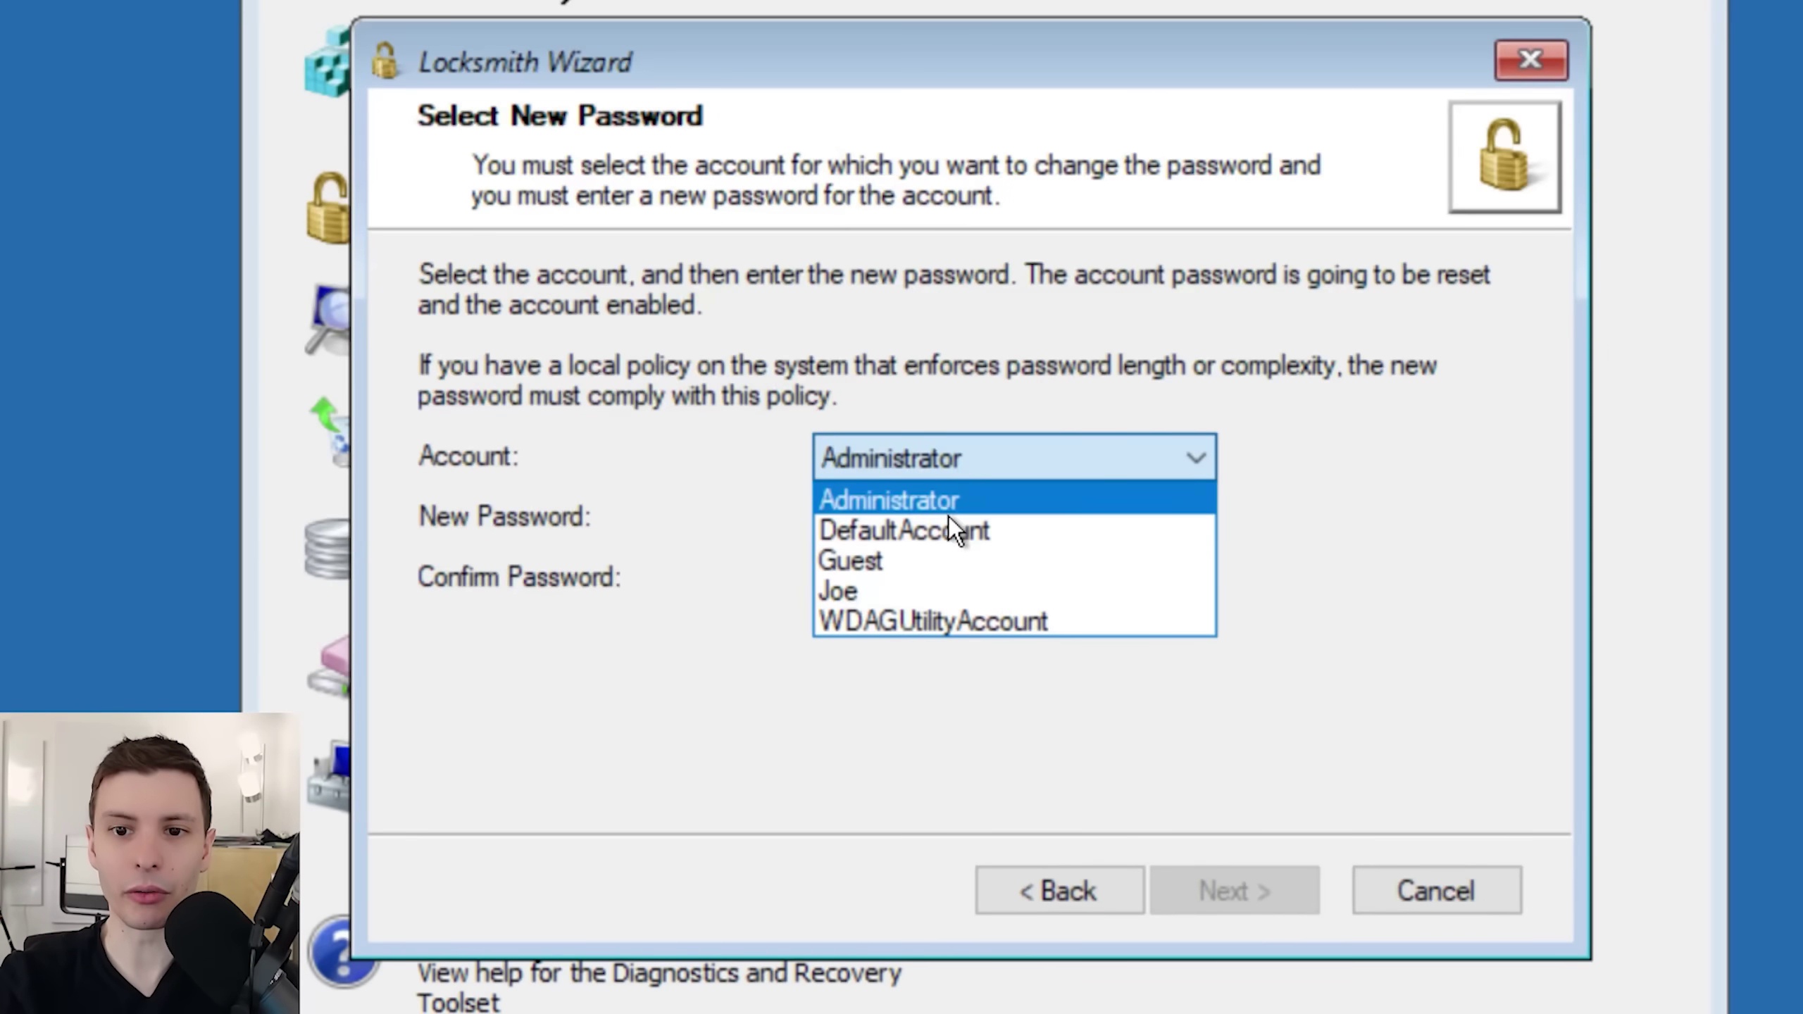
{"action": "left_click", "coordinate": [933, 523]}
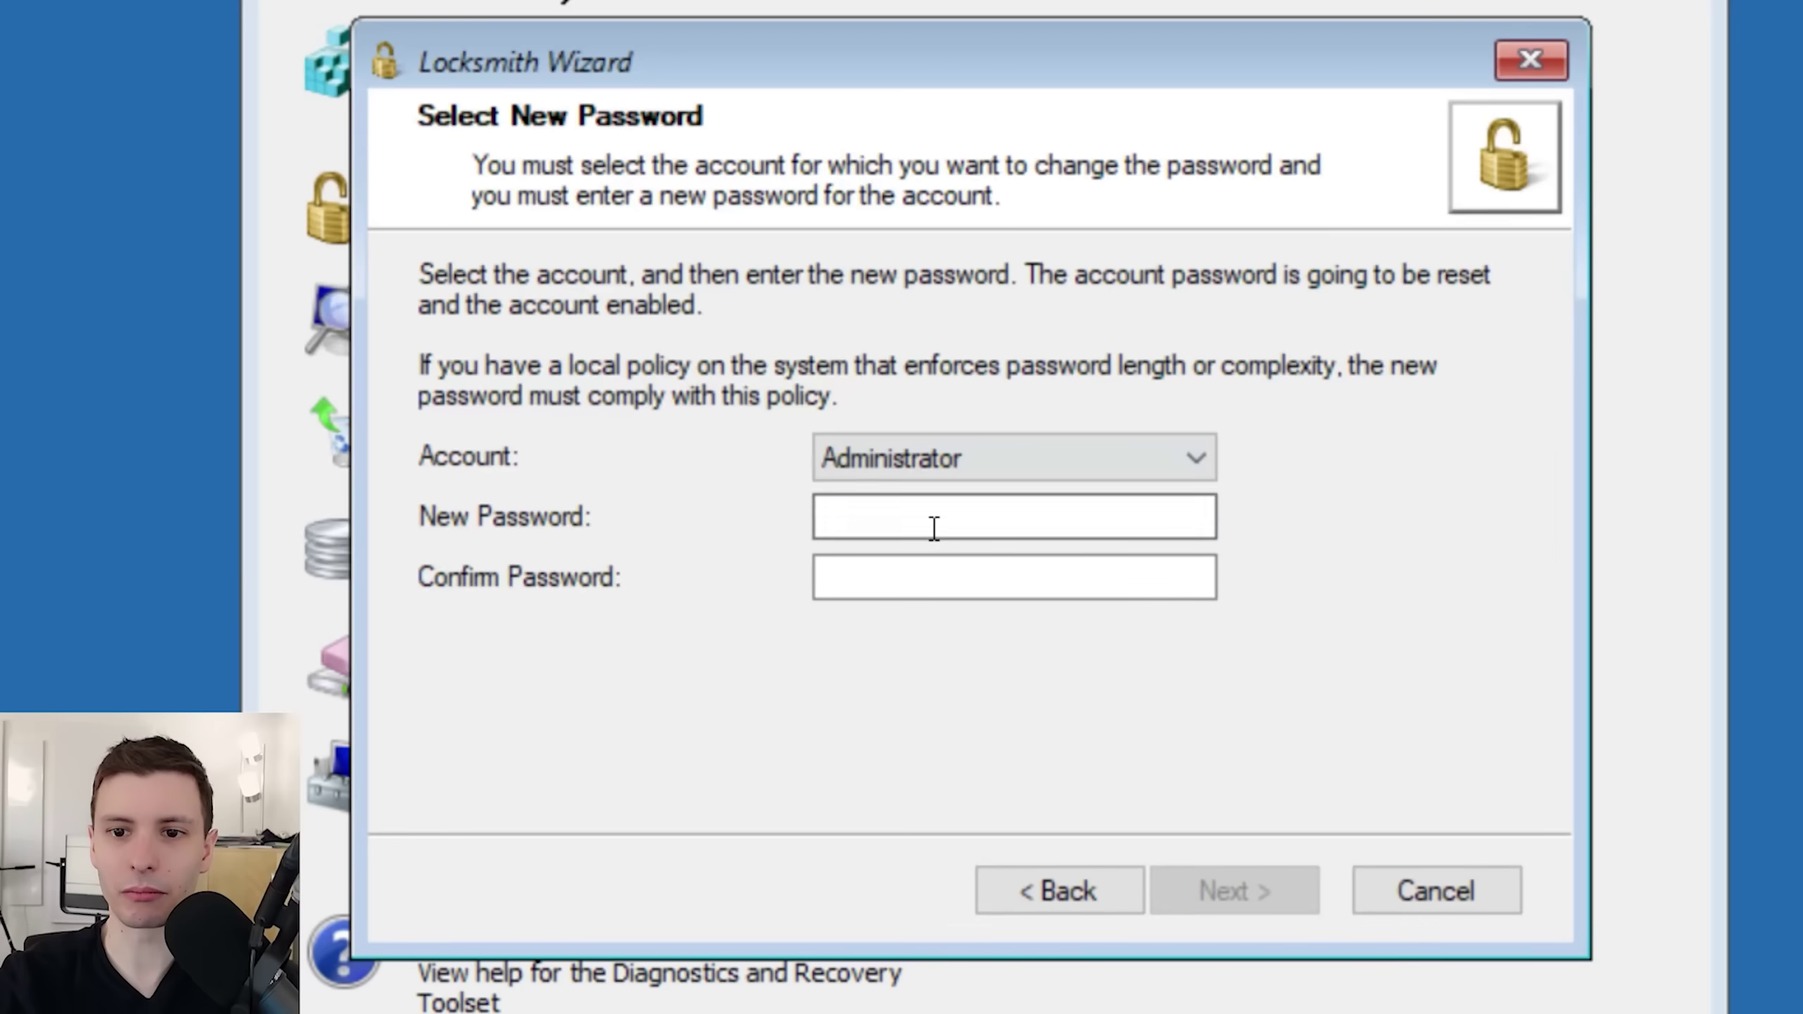
{"action": "left_click", "coordinate": [928, 580]}
{"action": "left_click", "coordinate": [929, 526]}
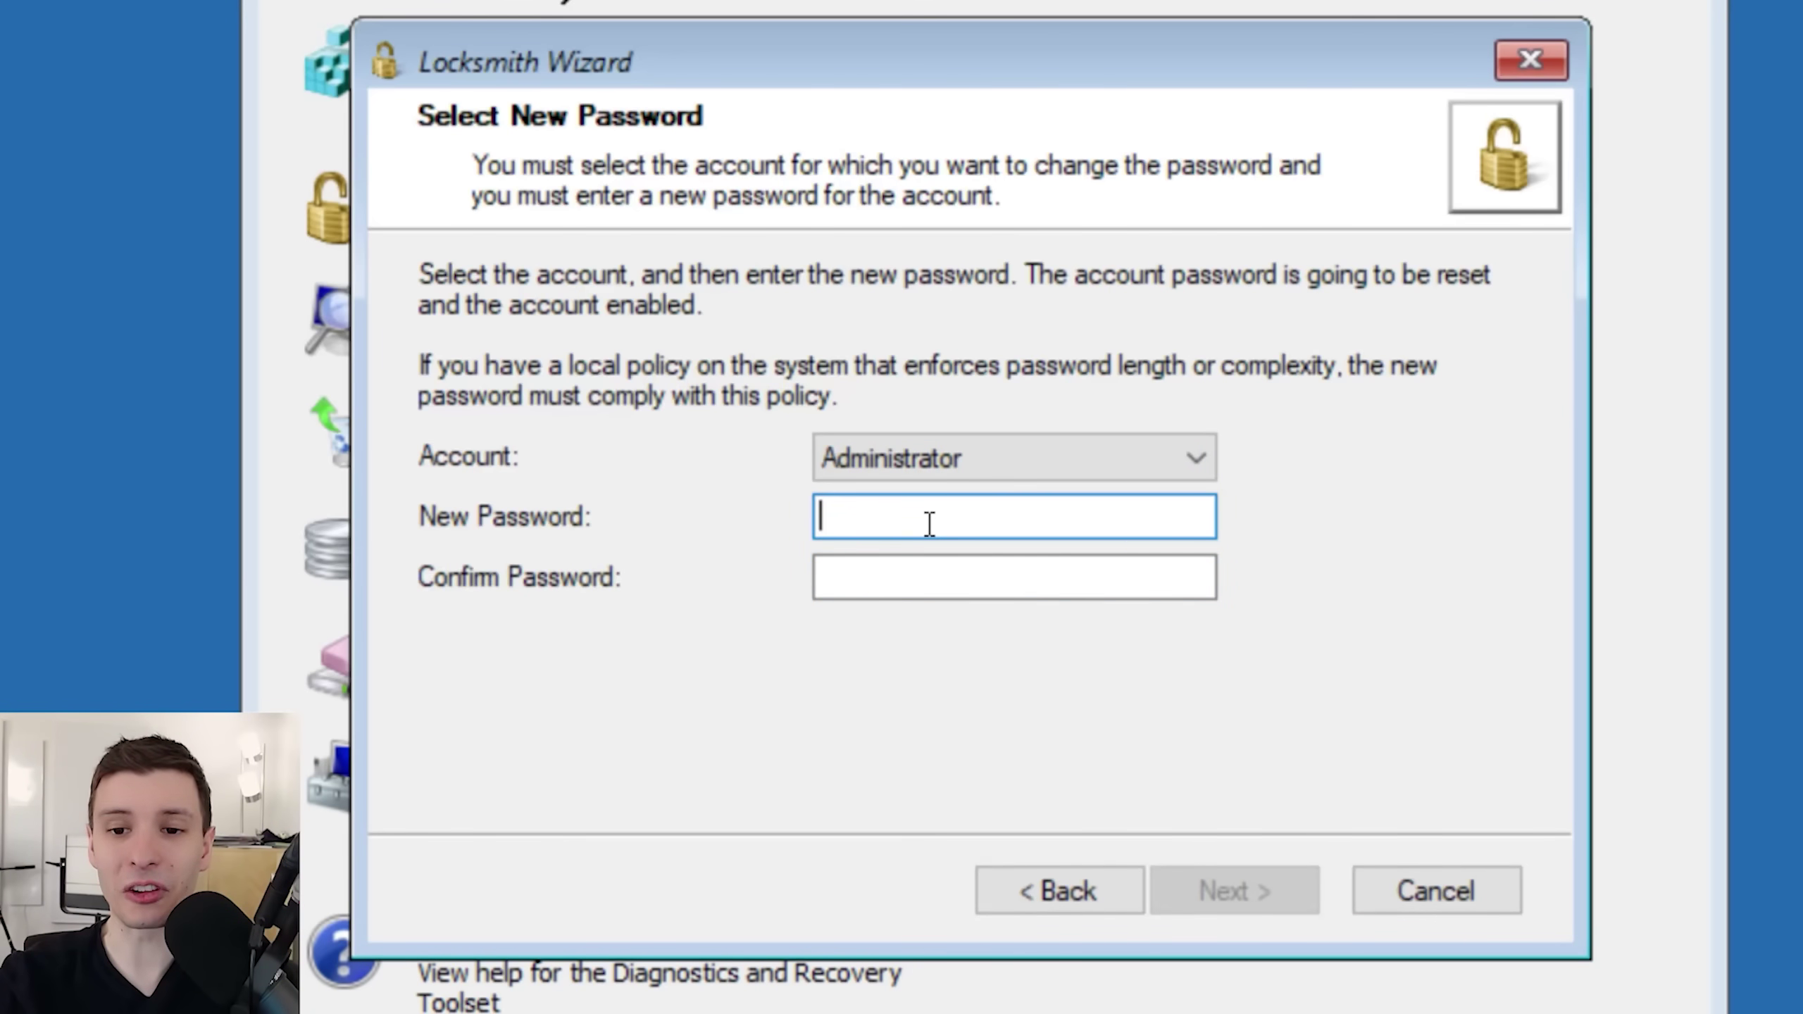
{"action": "left_click", "coordinate": [941, 572]}
{"action": "left_click", "coordinate": [950, 514]}
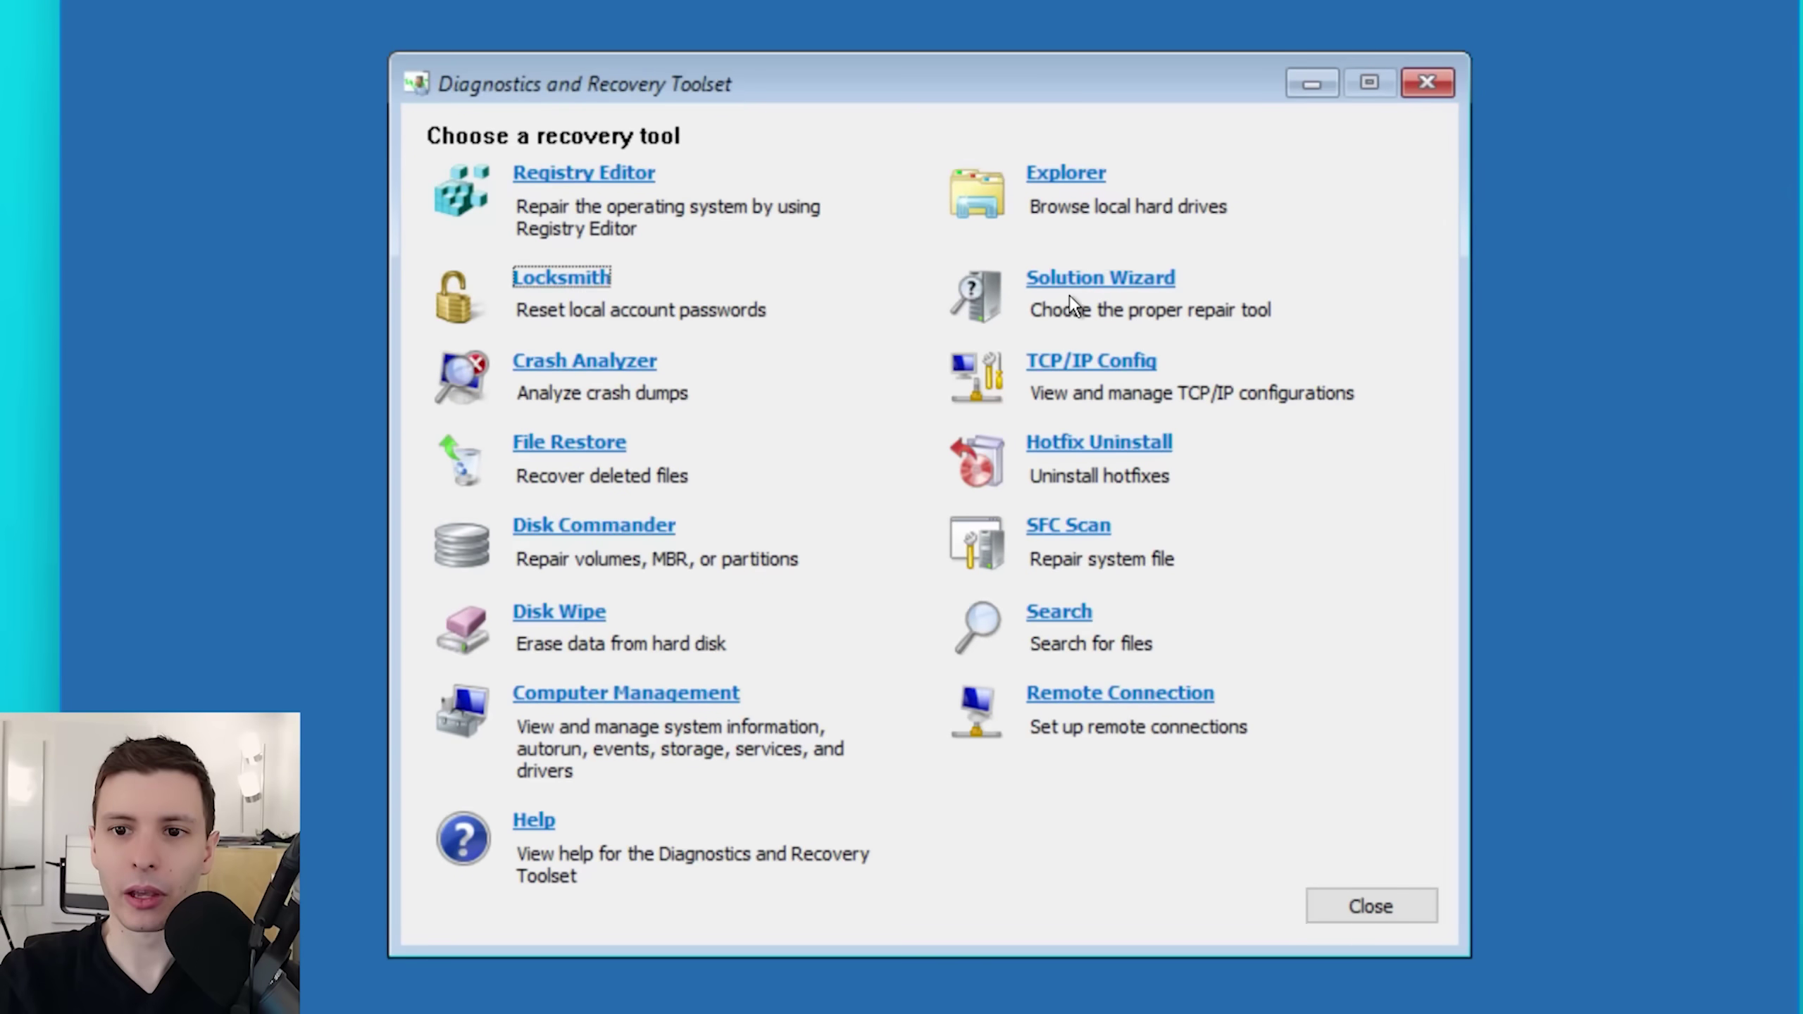
{"action": "left_click", "coordinate": [1063, 279]}
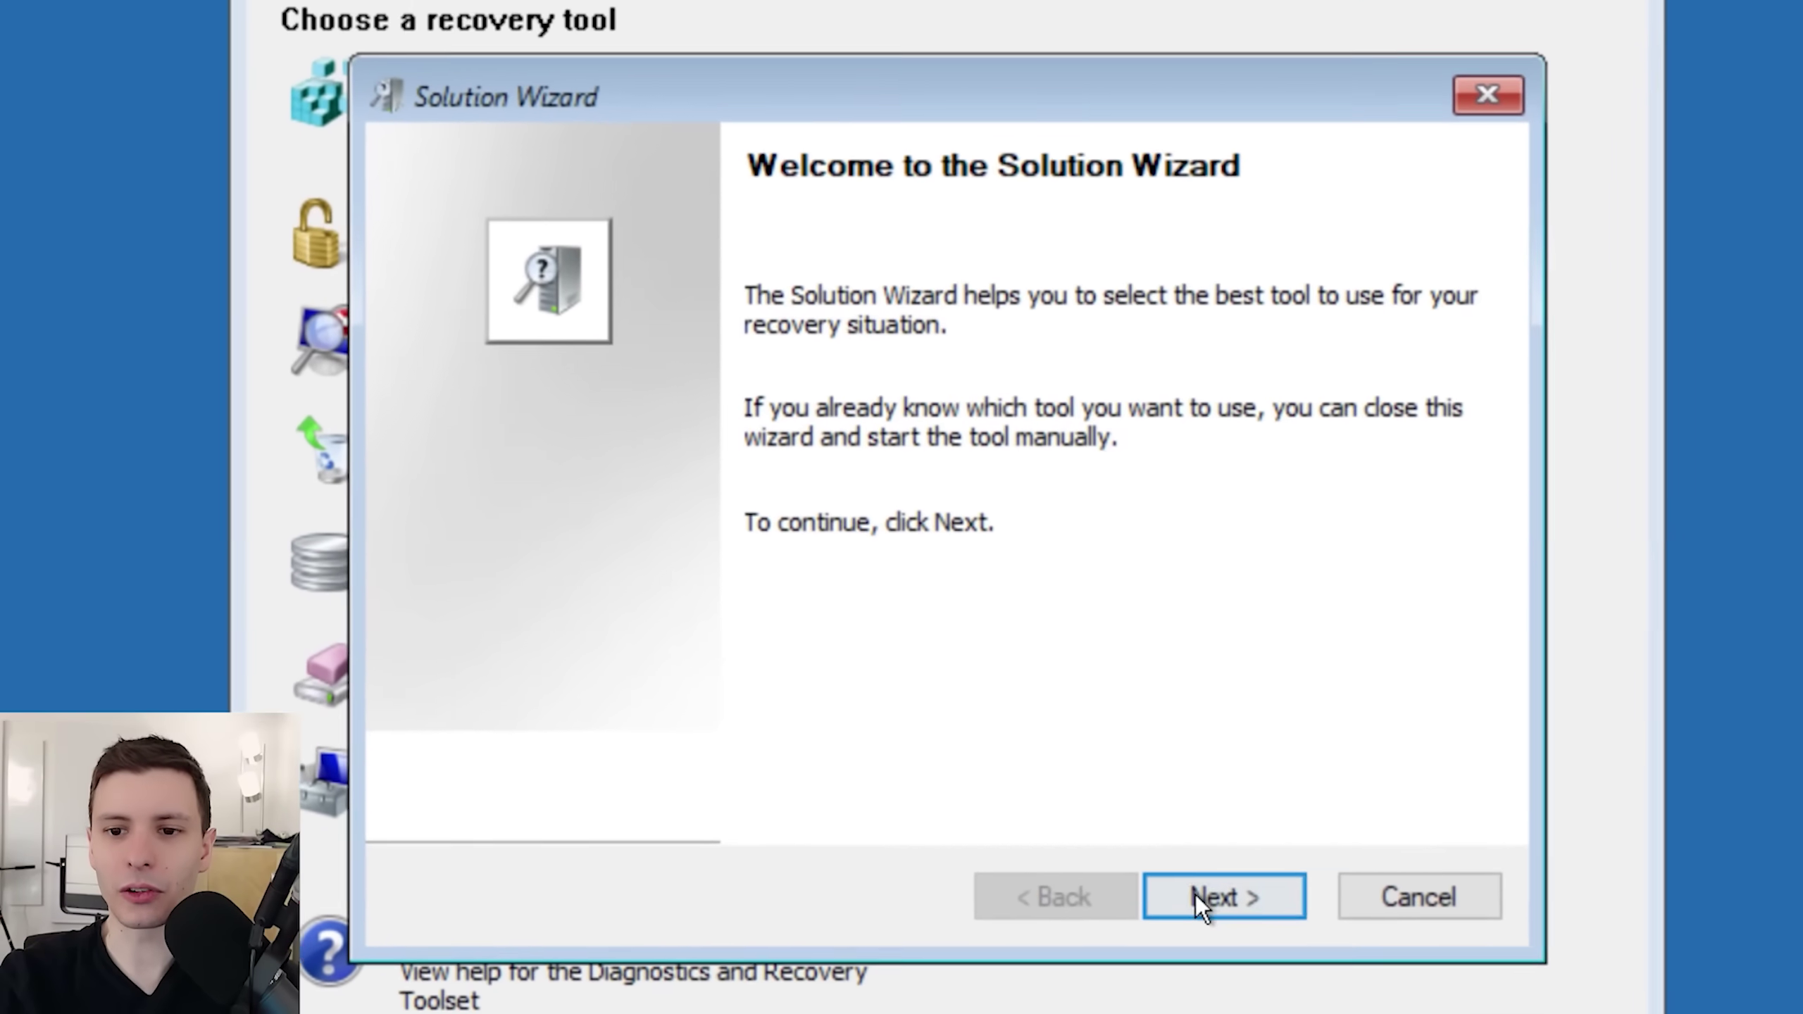
{"action": "left_click", "coordinate": [1195, 895]}
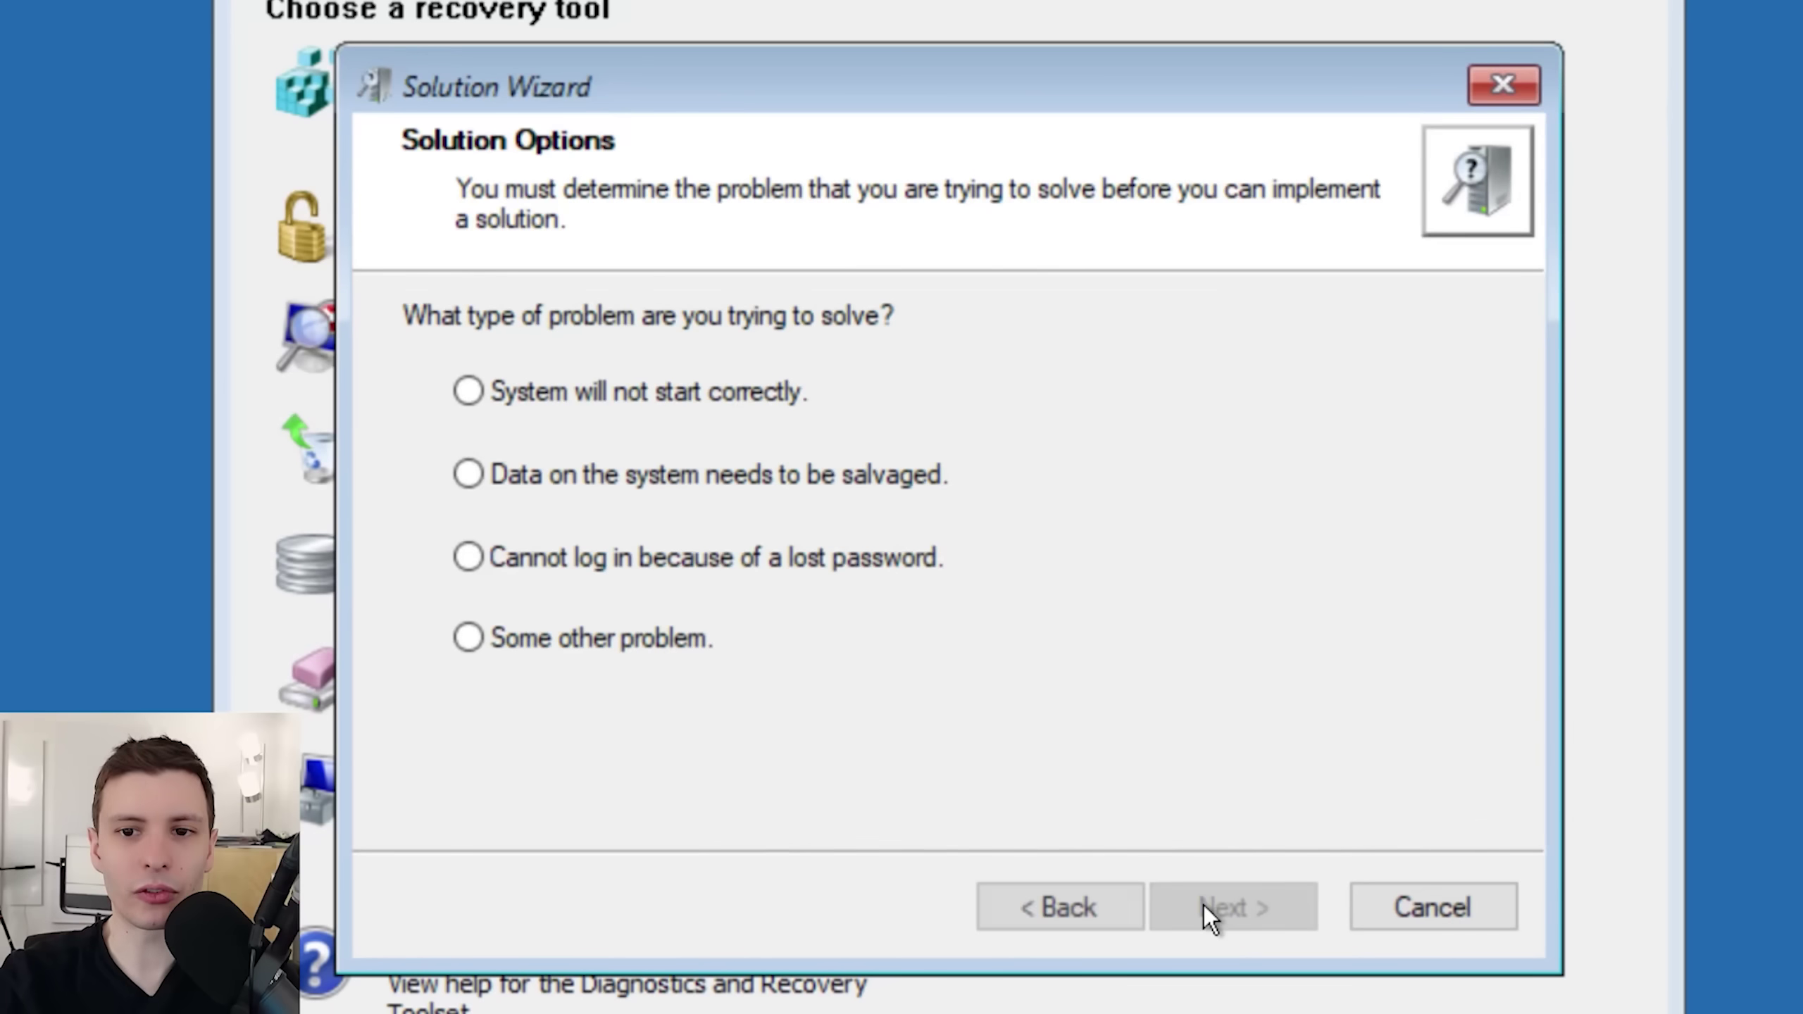
{"action": "left_click", "coordinate": [699, 400]}
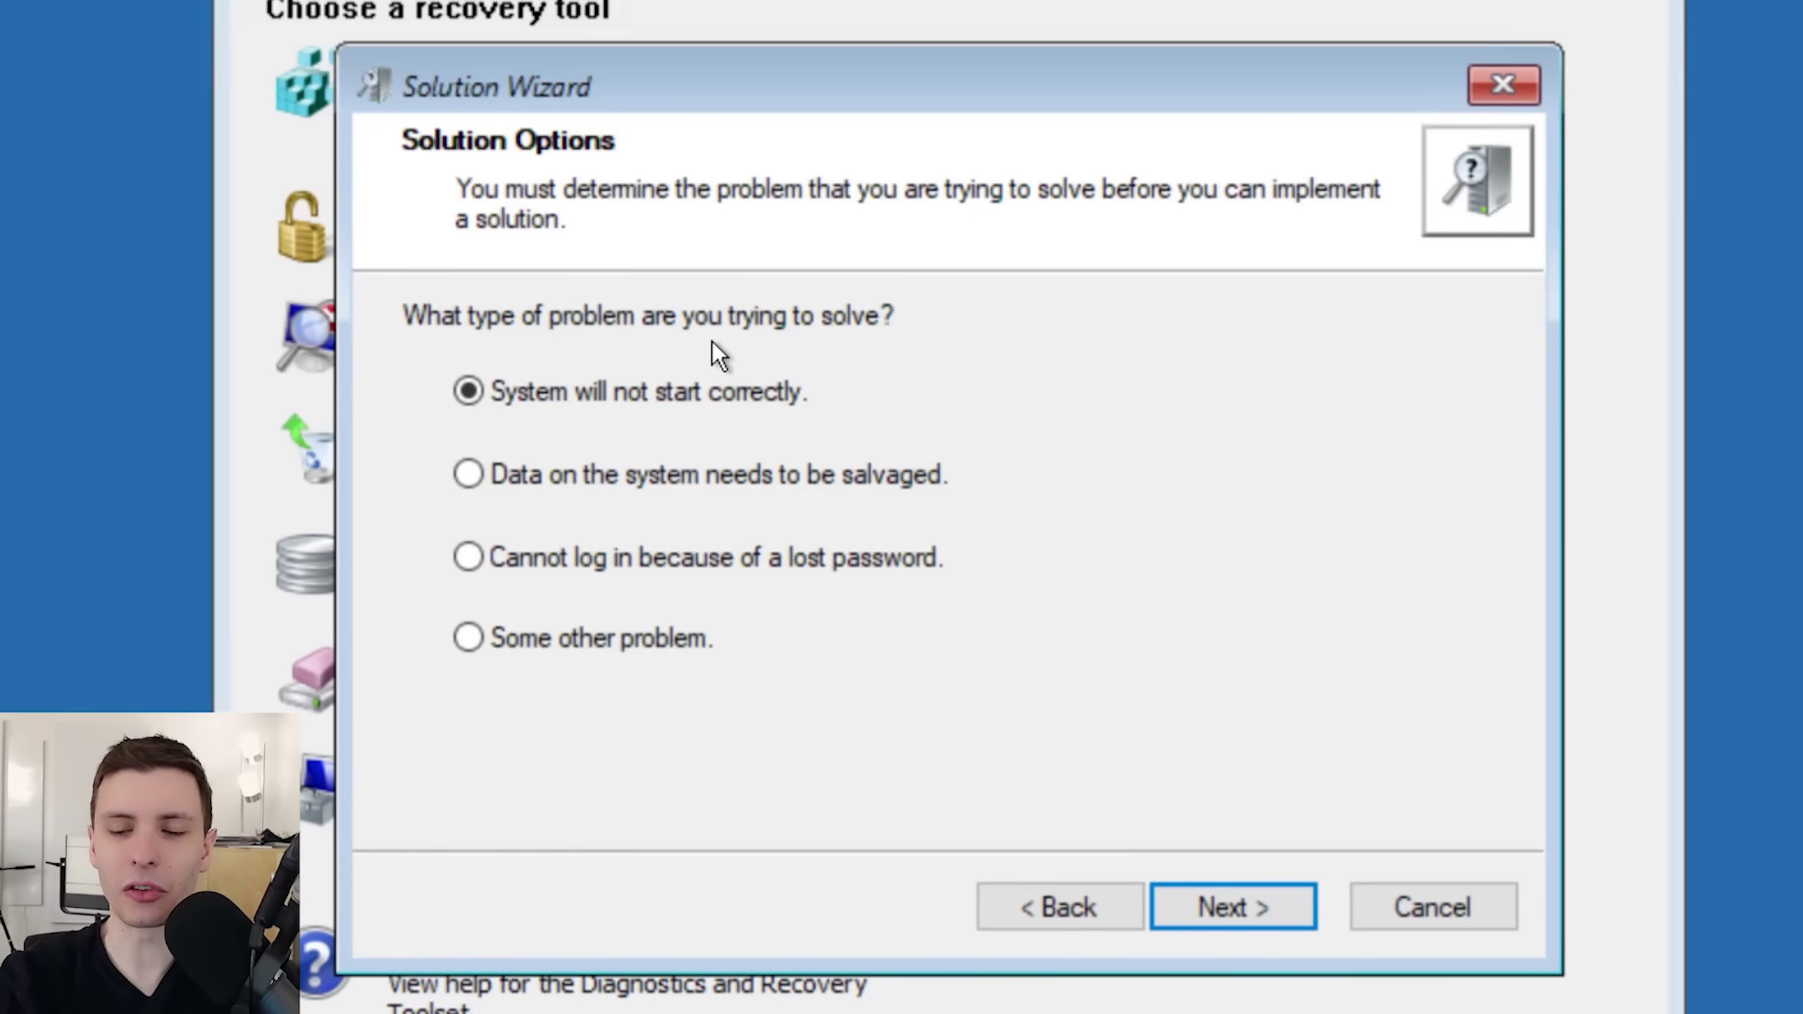
{"action": "left_click", "coordinate": [1196, 913]}
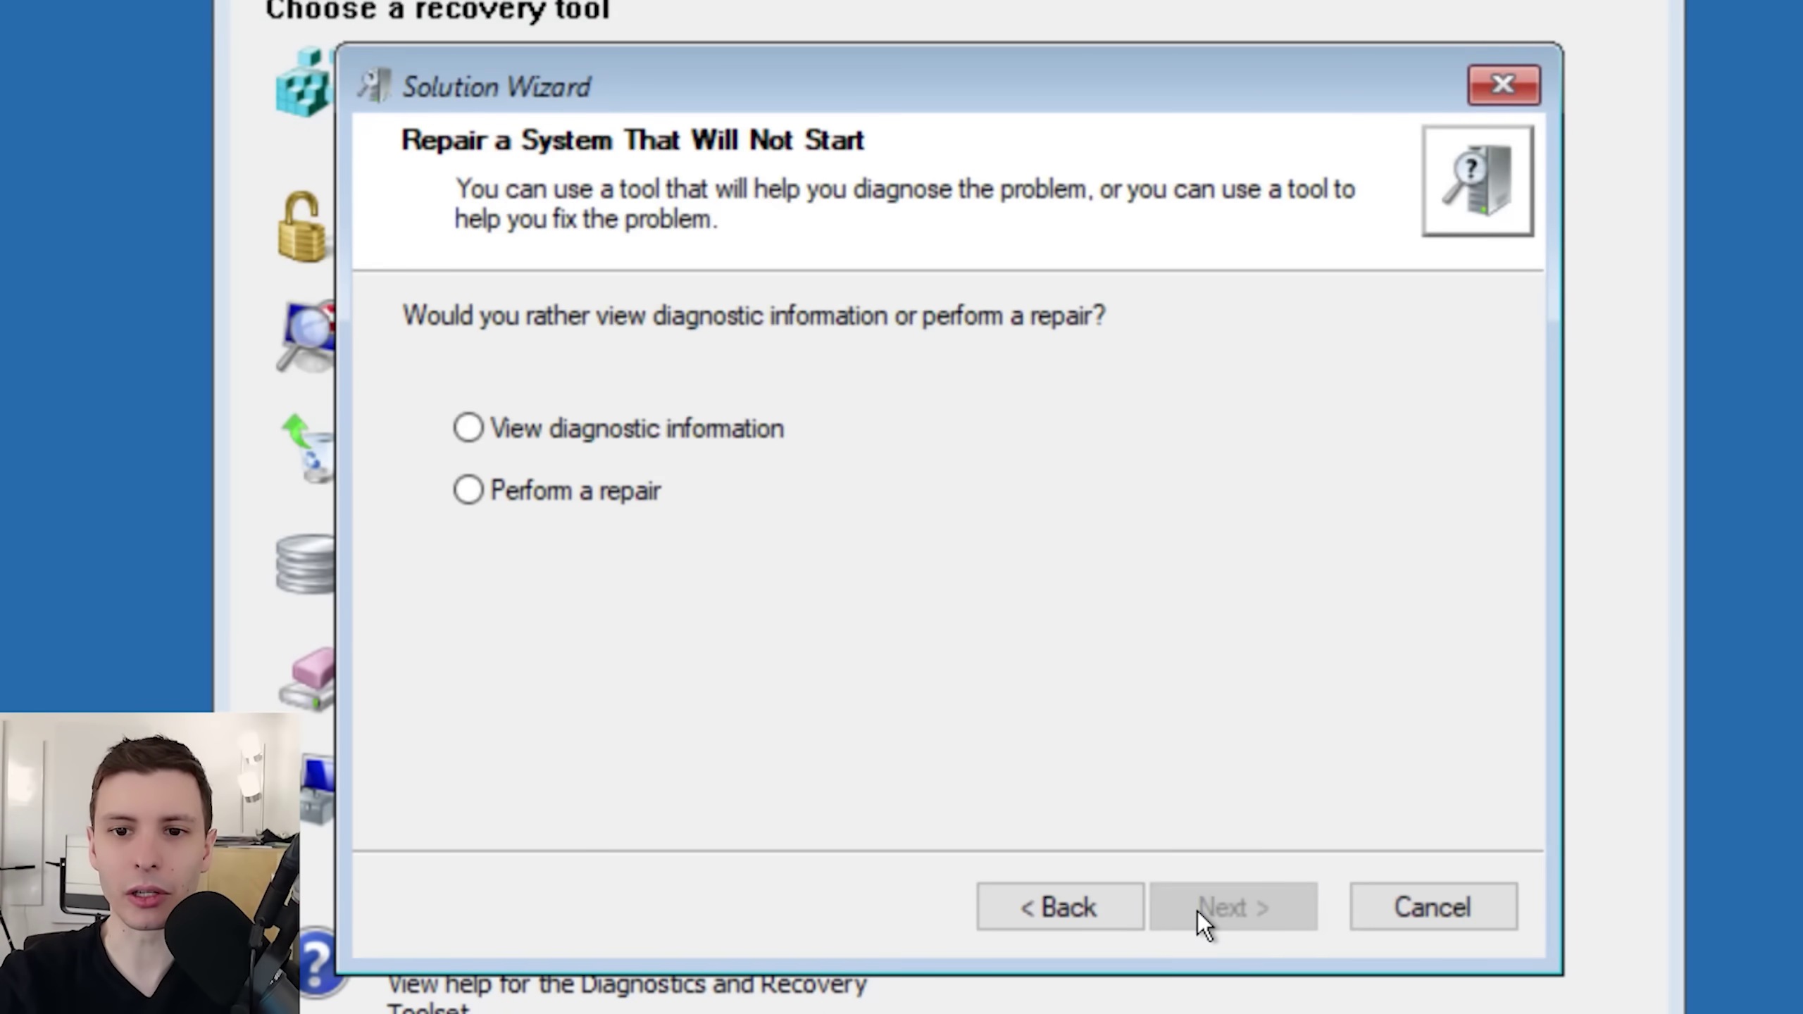
{"action": "left_click", "coordinate": [564, 501]}
{"action": "left_click", "coordinate": [1153, 919]}
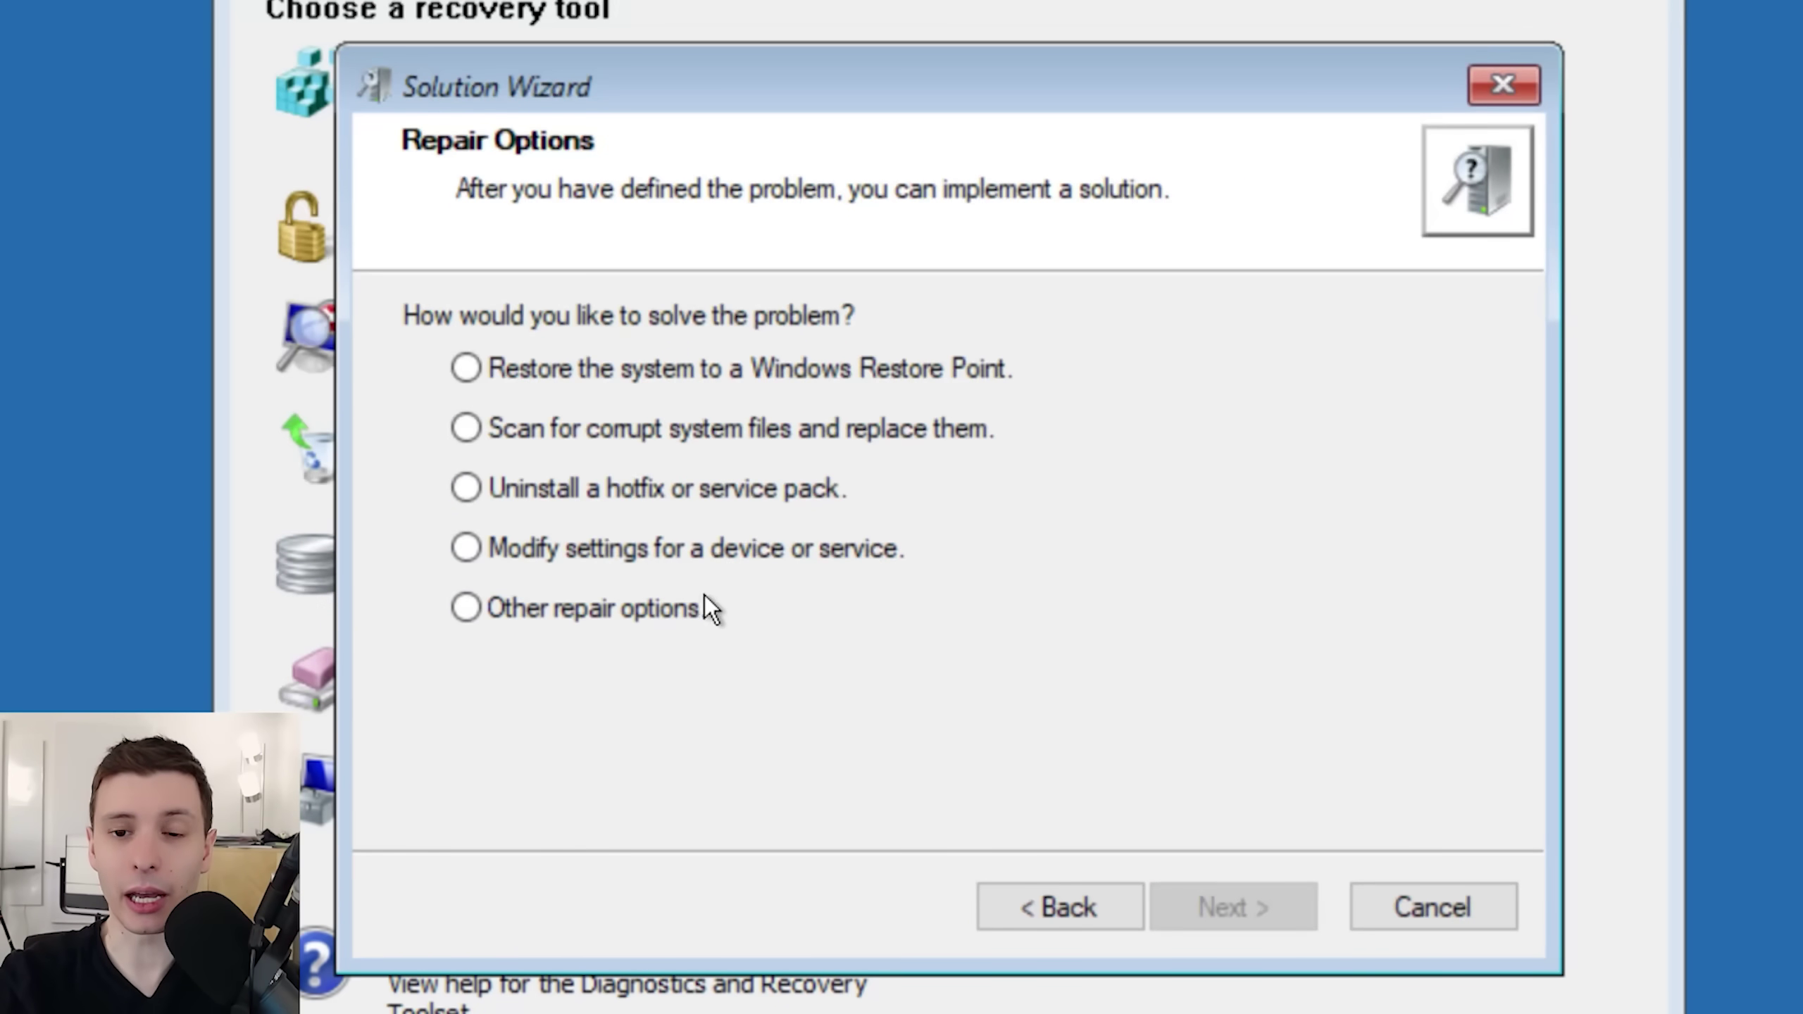
{"action": "left_click", "coordinate": [679, 378]}
{"action": "left_click", "coordinate": [673, 443]}
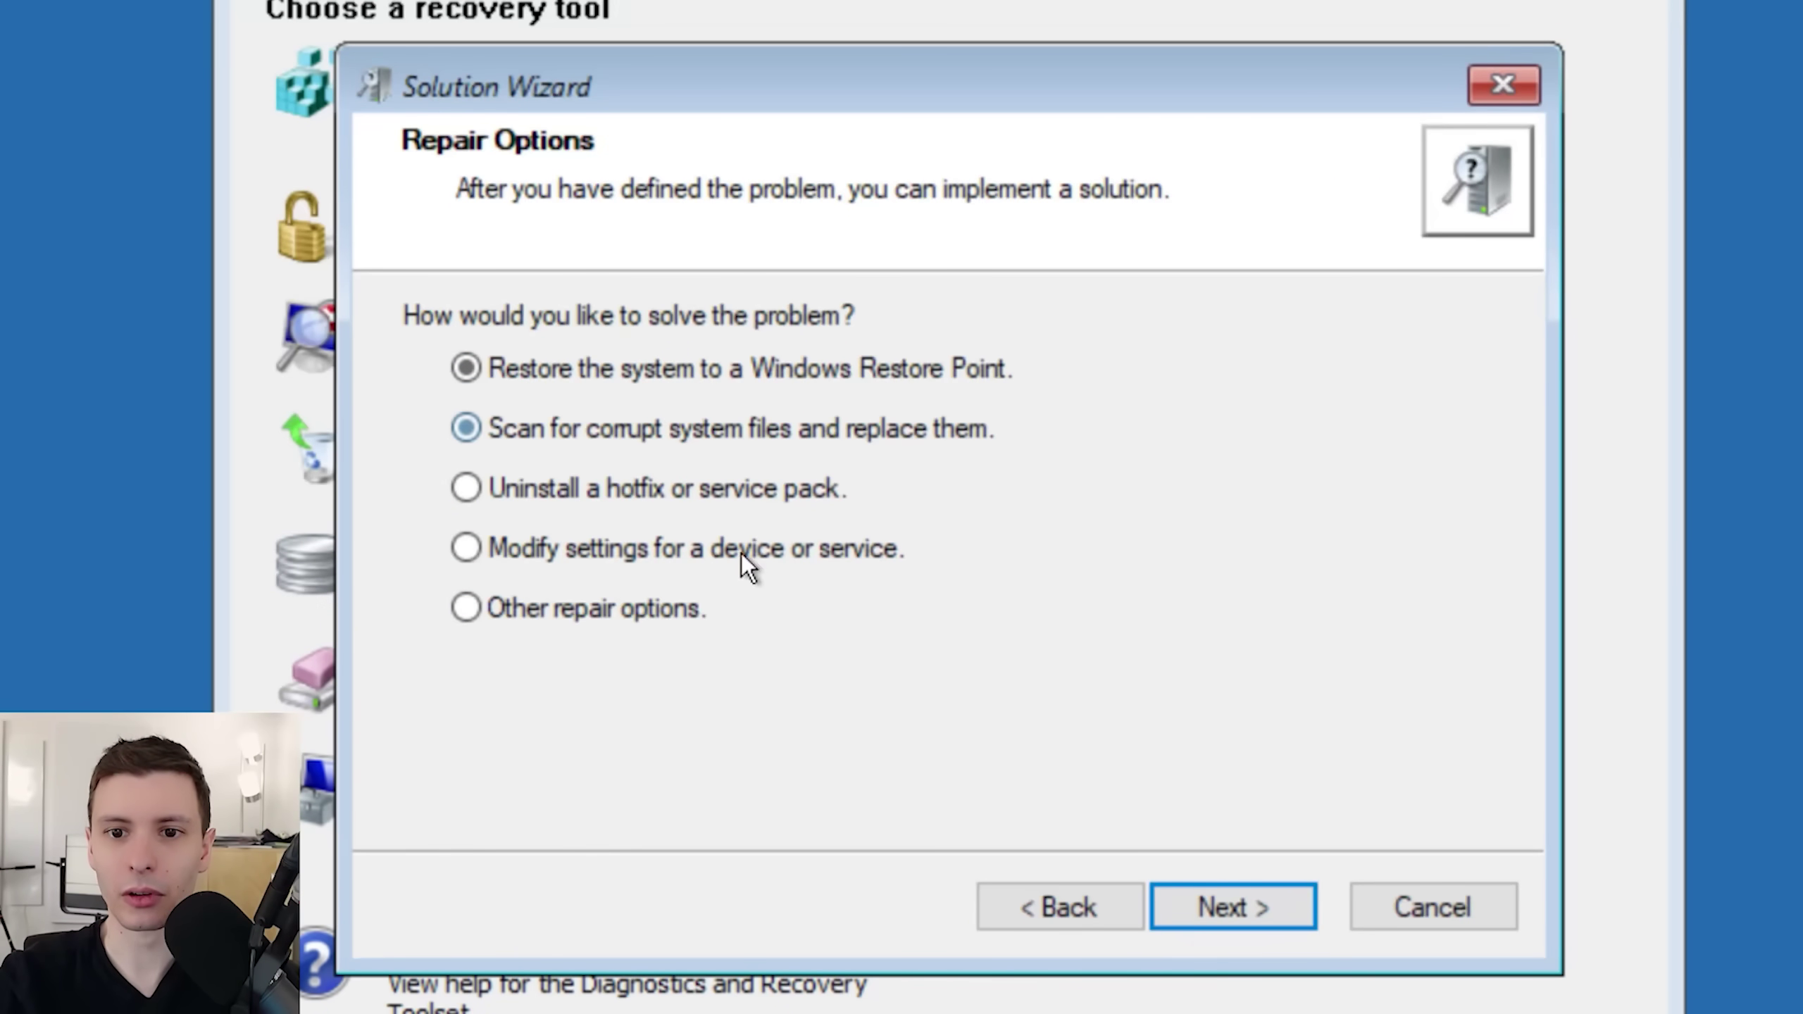
{"action": "left_click", "coordinate": [1015, 905]}
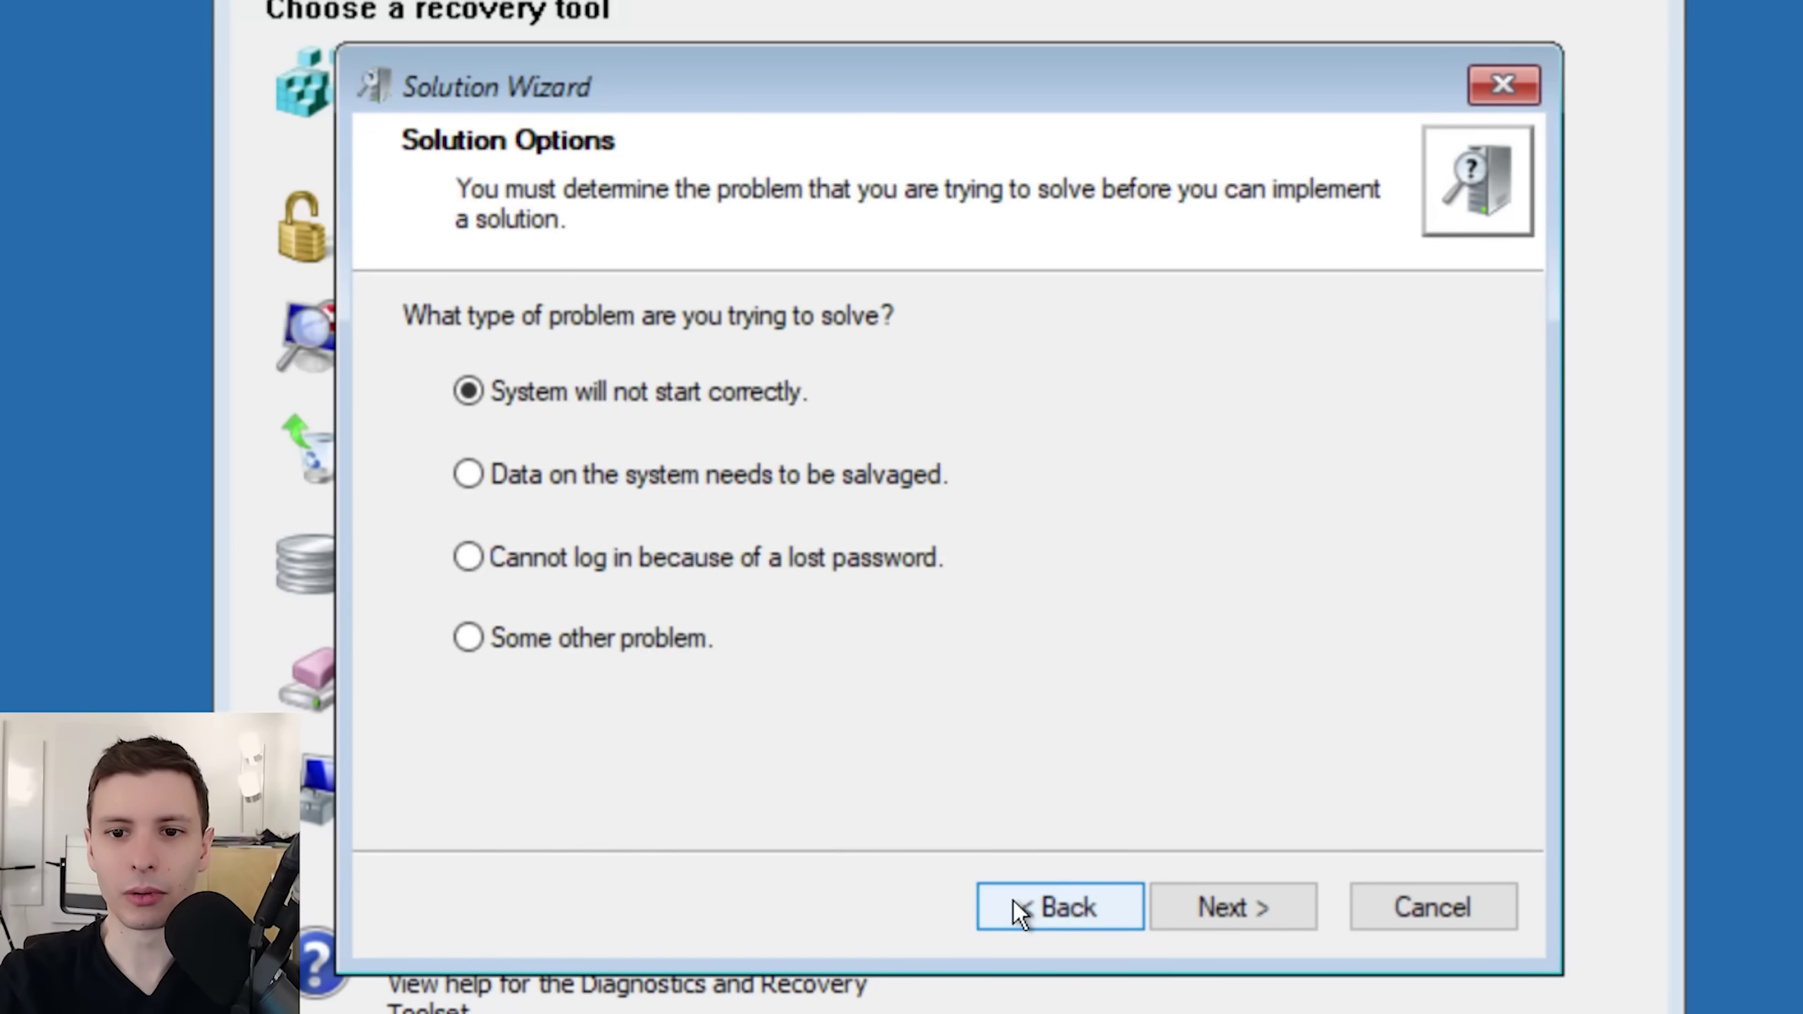
{"action": "left_click", "coordinate": [692, 561]}
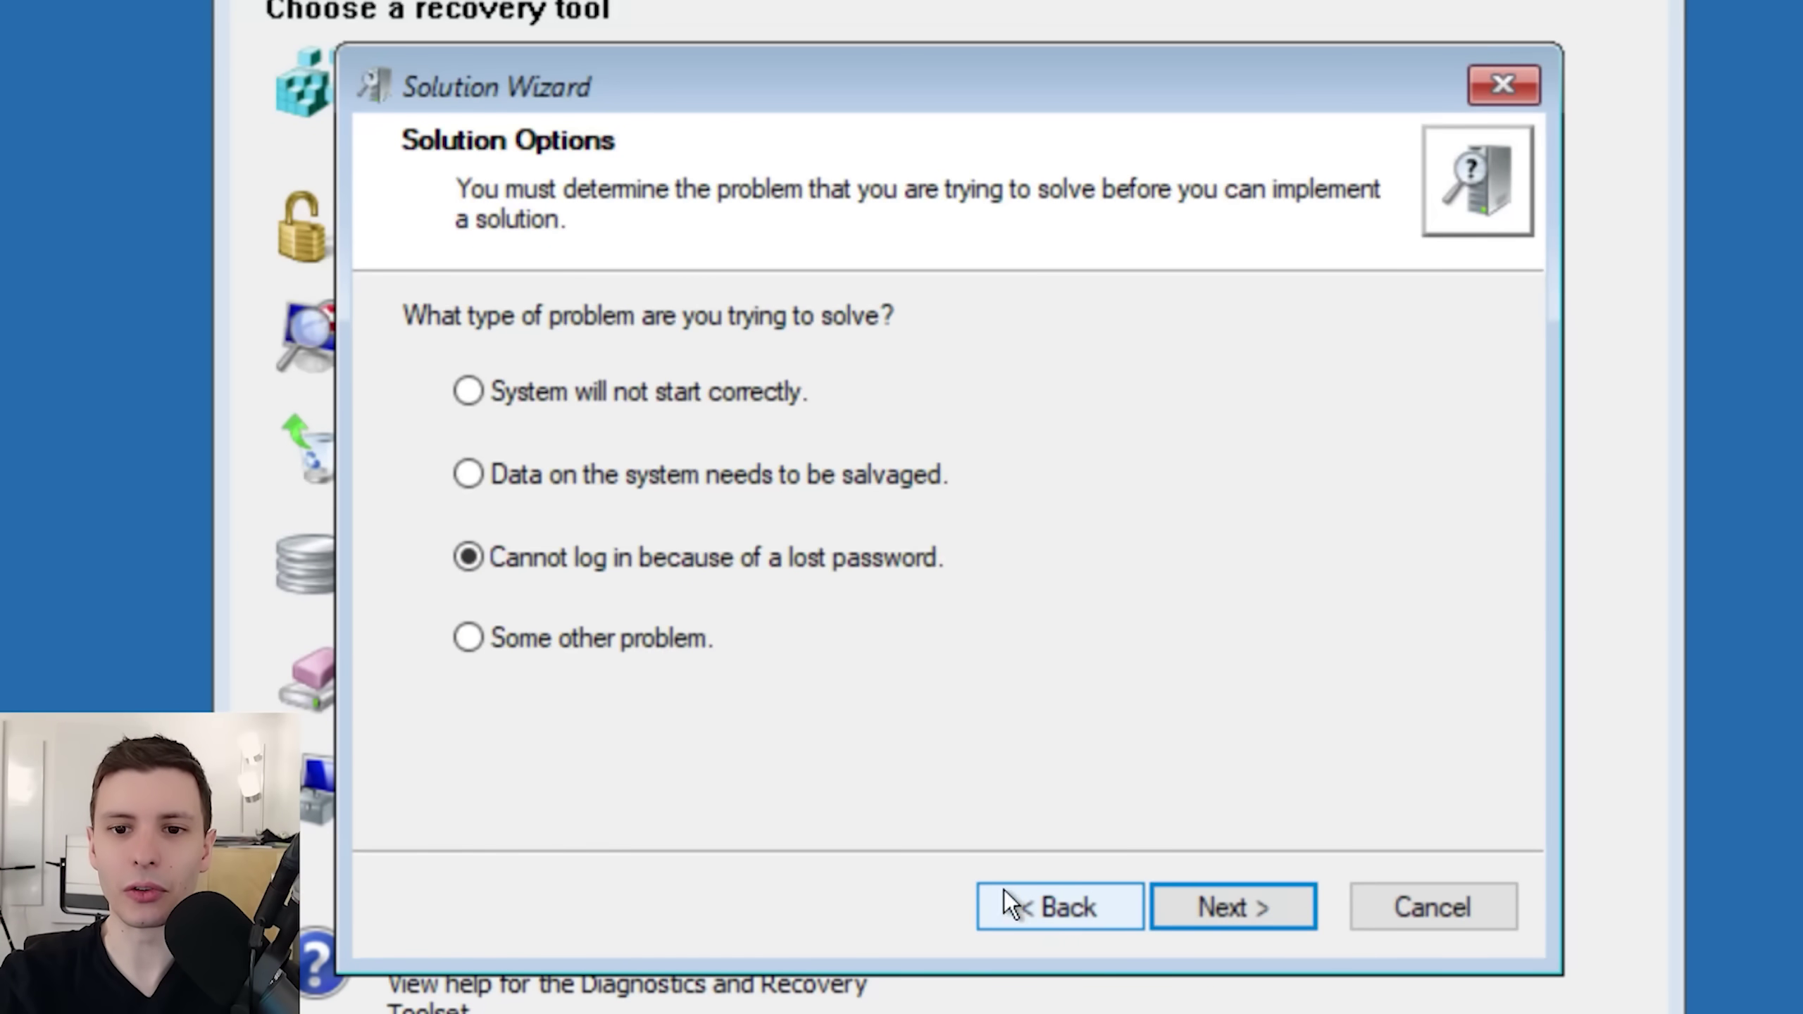
{"action": "left_click", "coordinate": [685, 624]}
{"action": "left_click", "coordinate": [692, 559]}
{"action": "left_click", "coordinate": [1232, 922]}
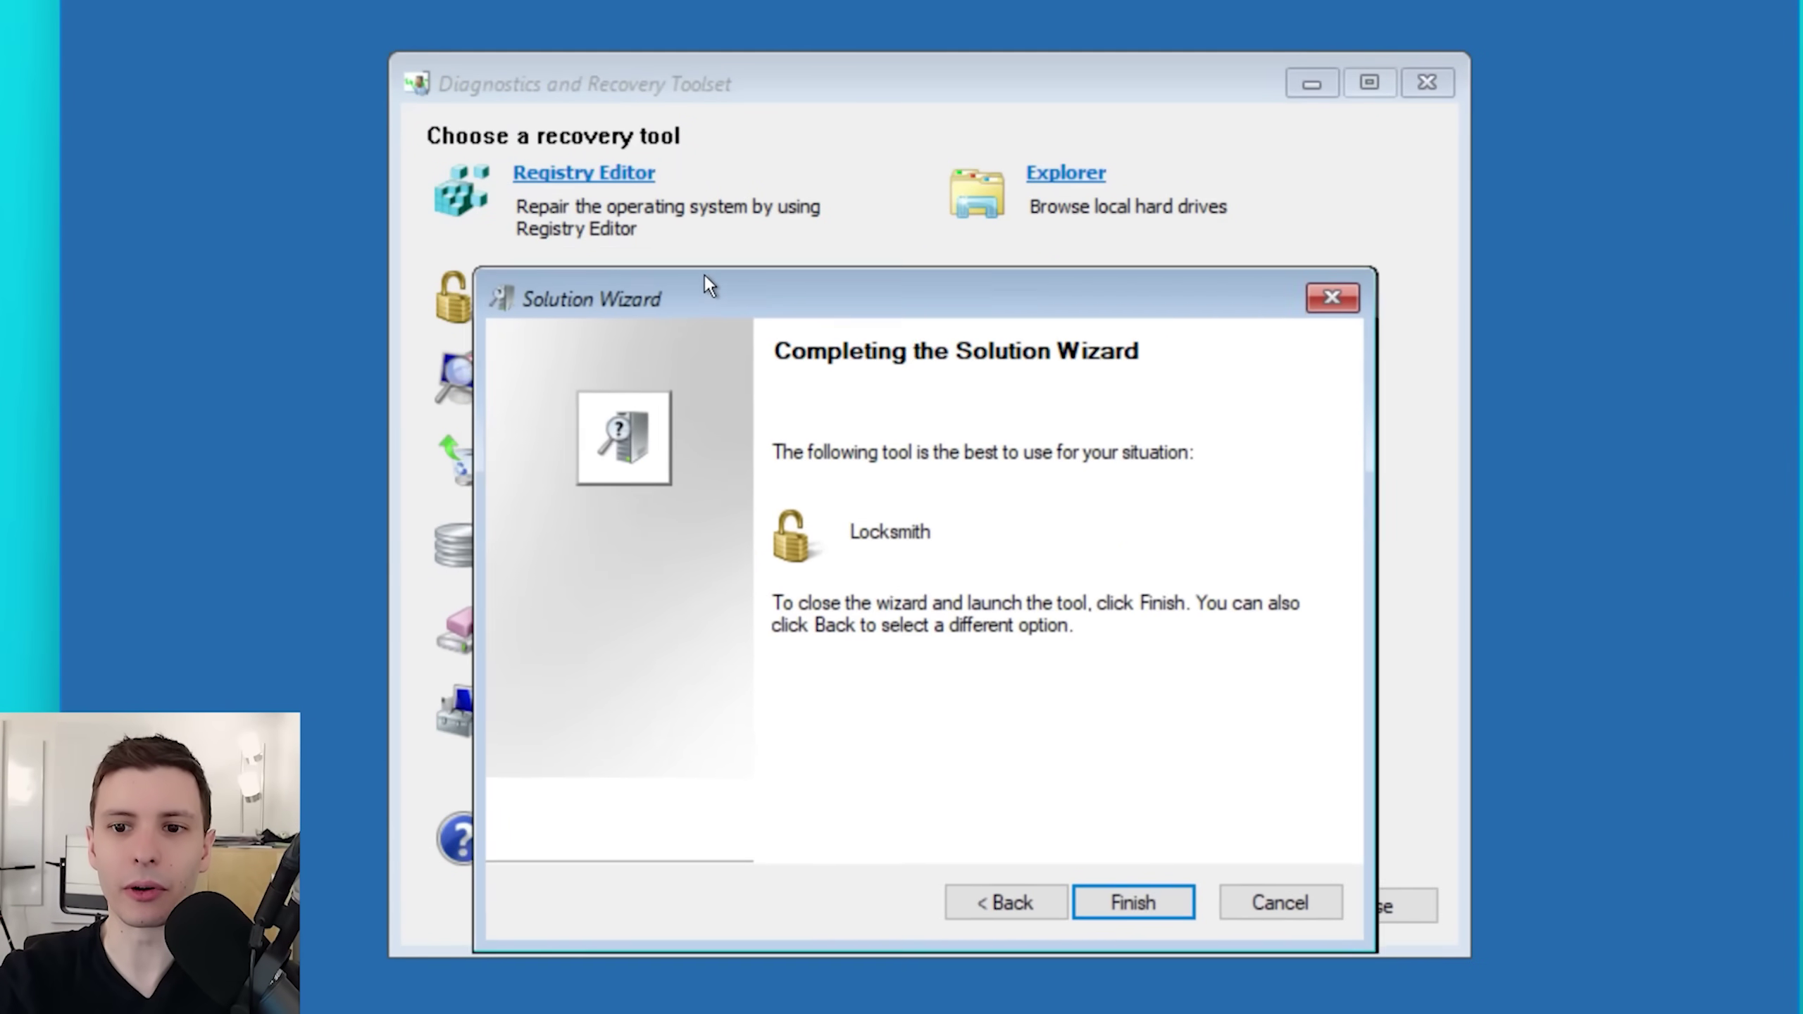
{"action": "left_click_drag", "start_coordinate": [710, 284], "coordinate": [711, 236]}
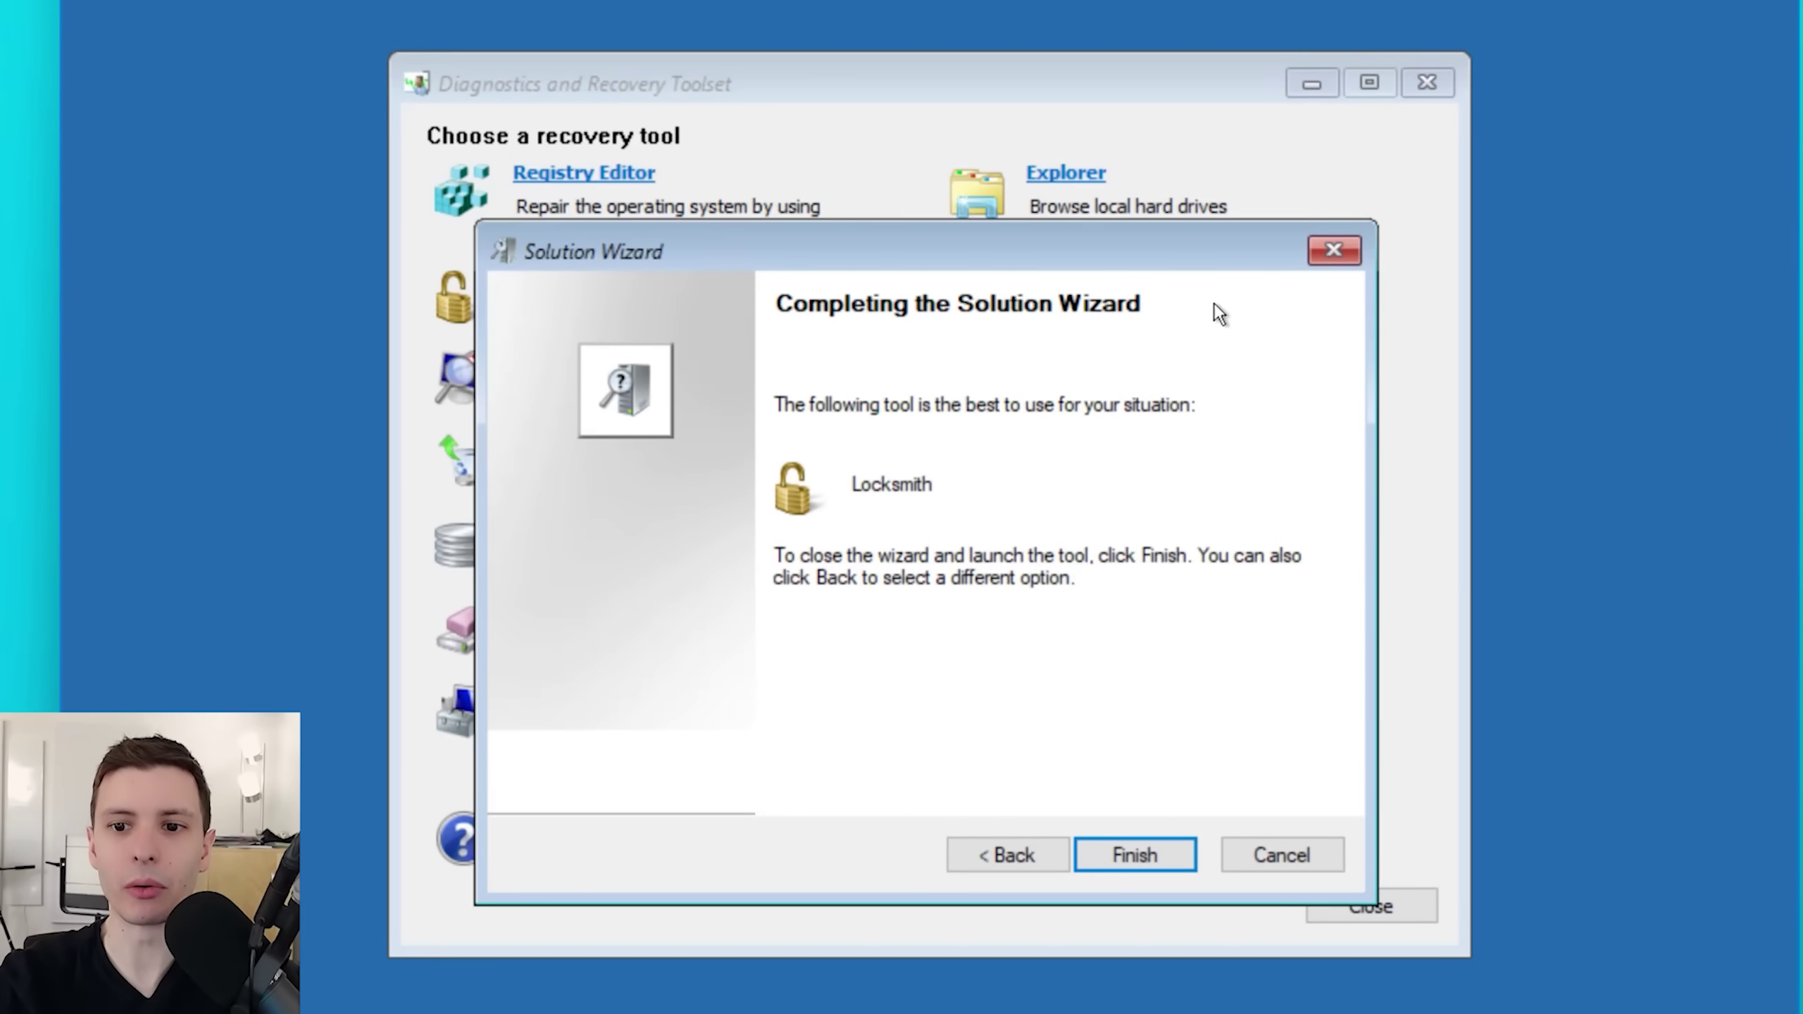
{"action": "key", "text": "Escape"}
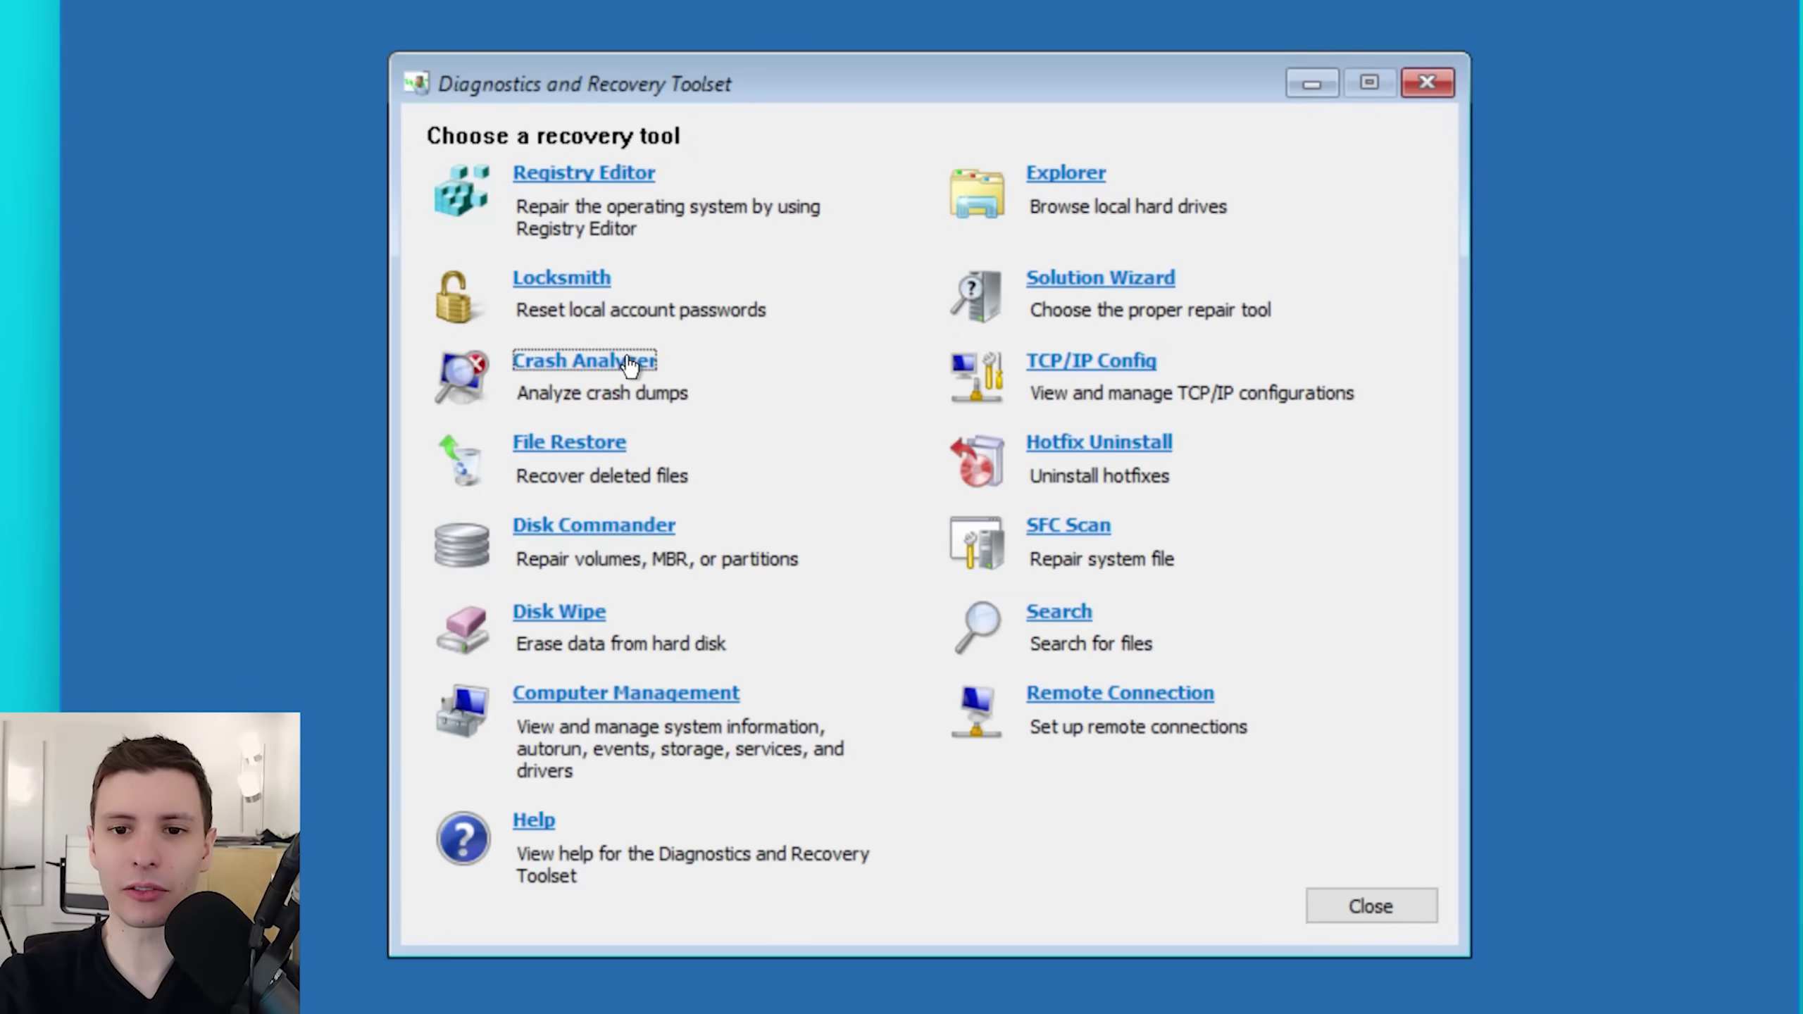
{"action": "left_click", "coordinate": [630, 365]}
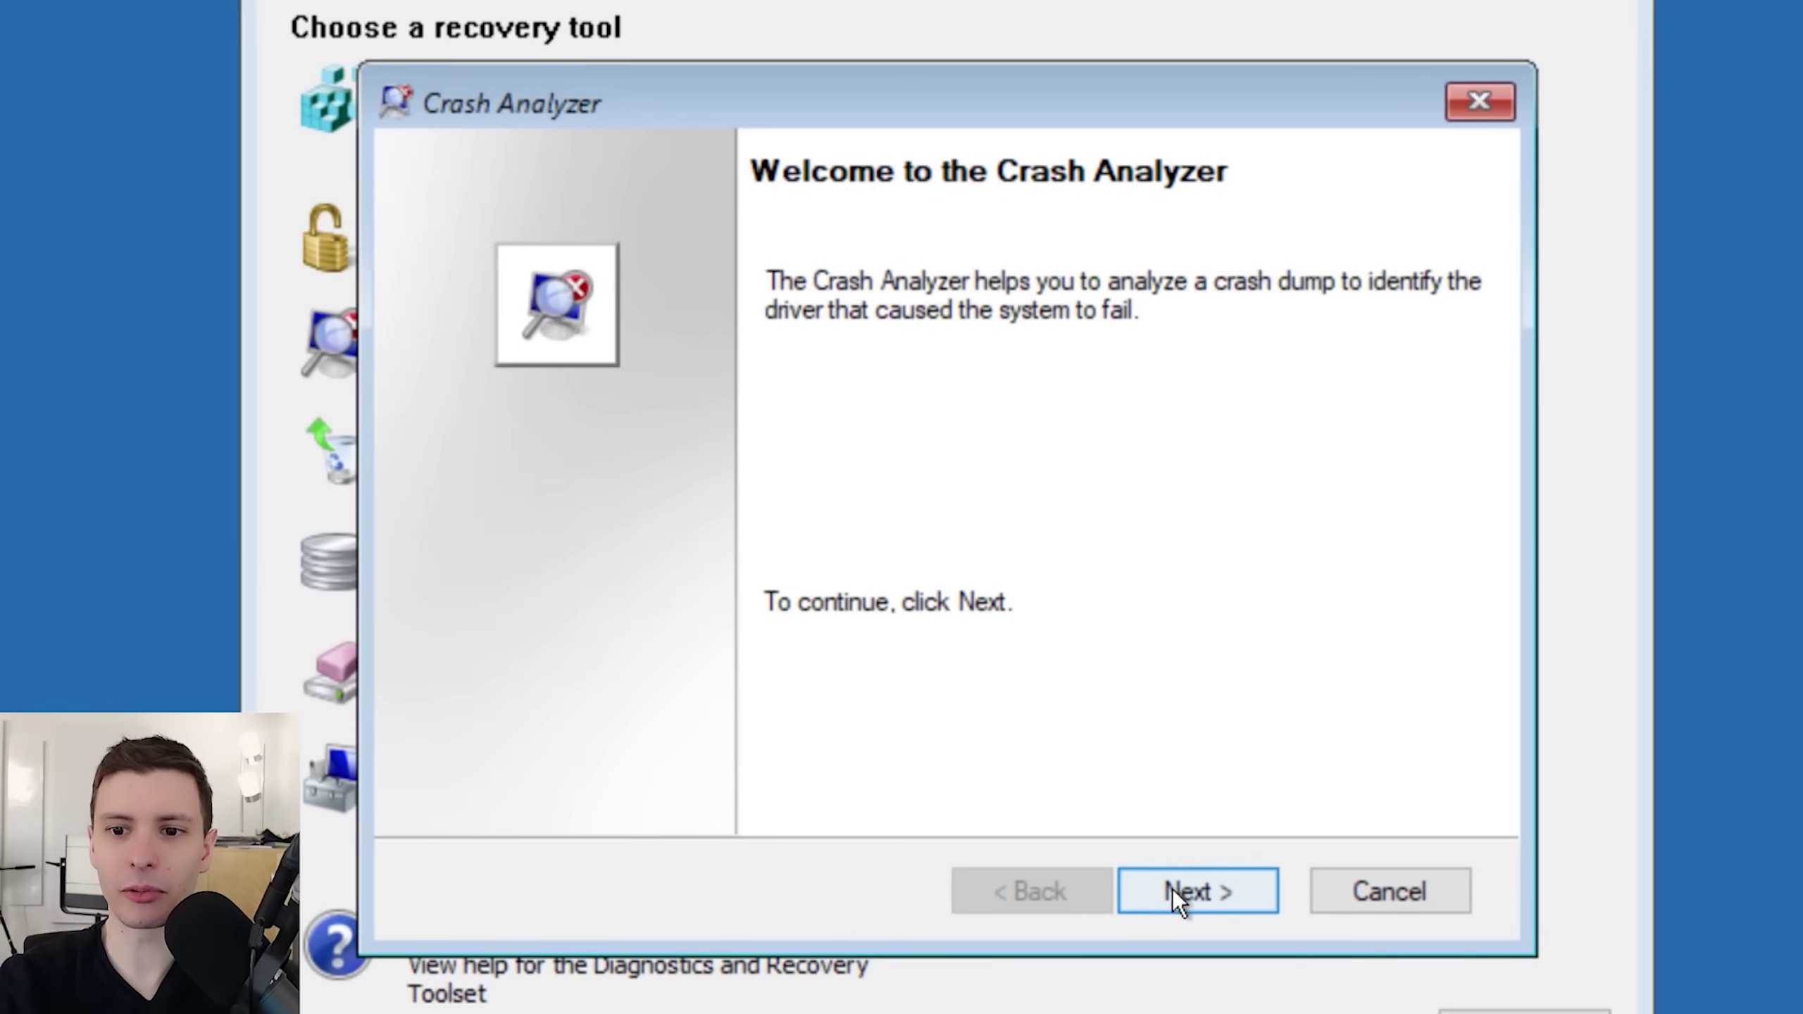
{"action": "left_click", "coordinate": [1146, 893]}
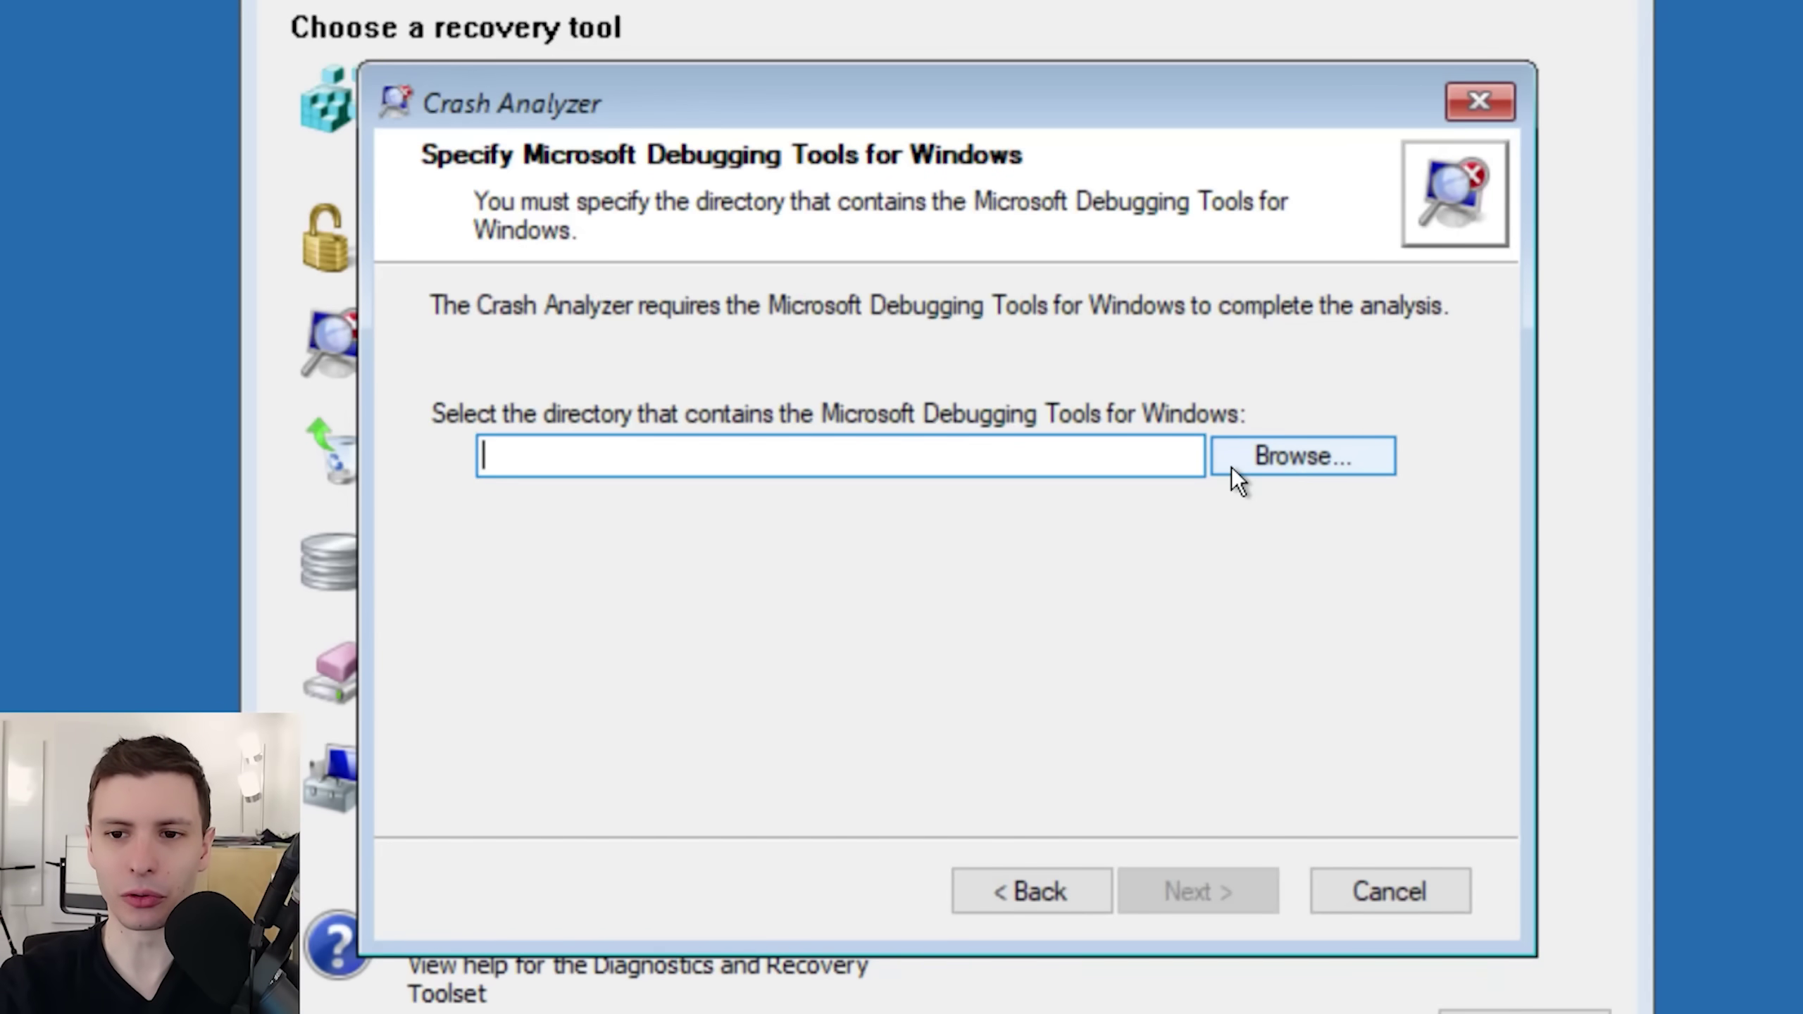
{"action": "left_click", "coordinate": [1479, 100]}
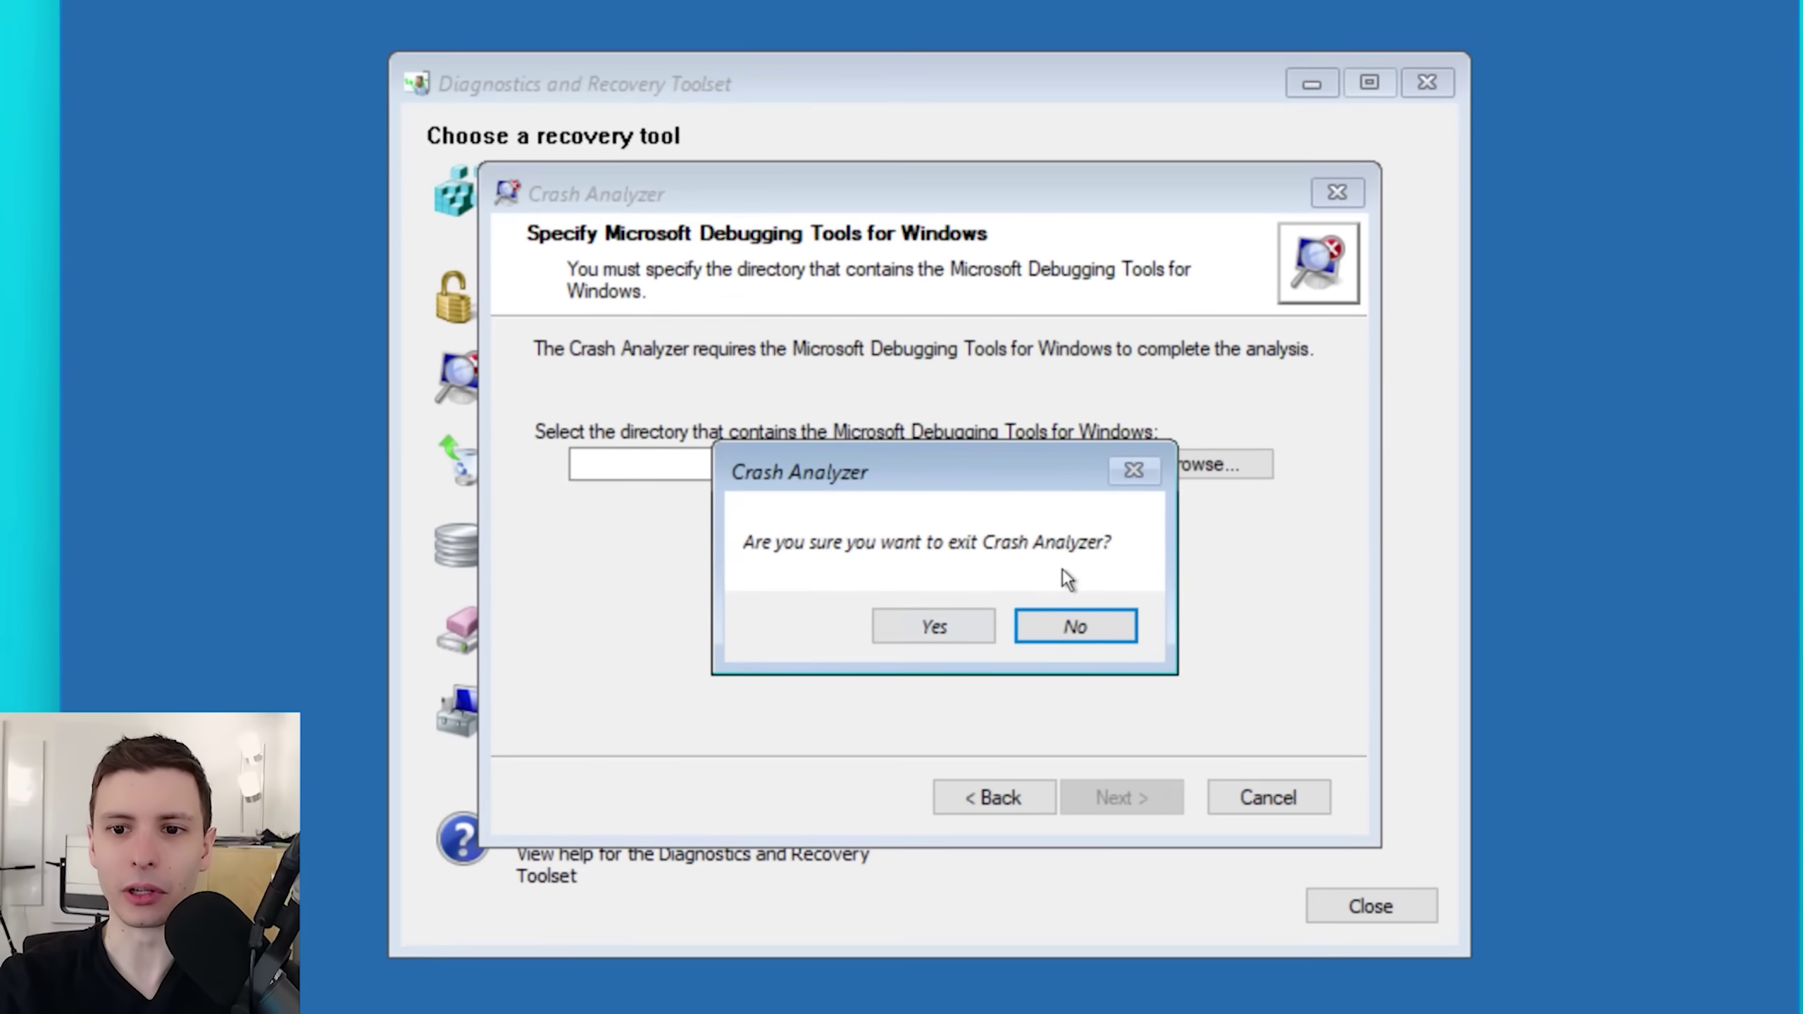
{"action": "left_click", "coordinate": [933, 624]}
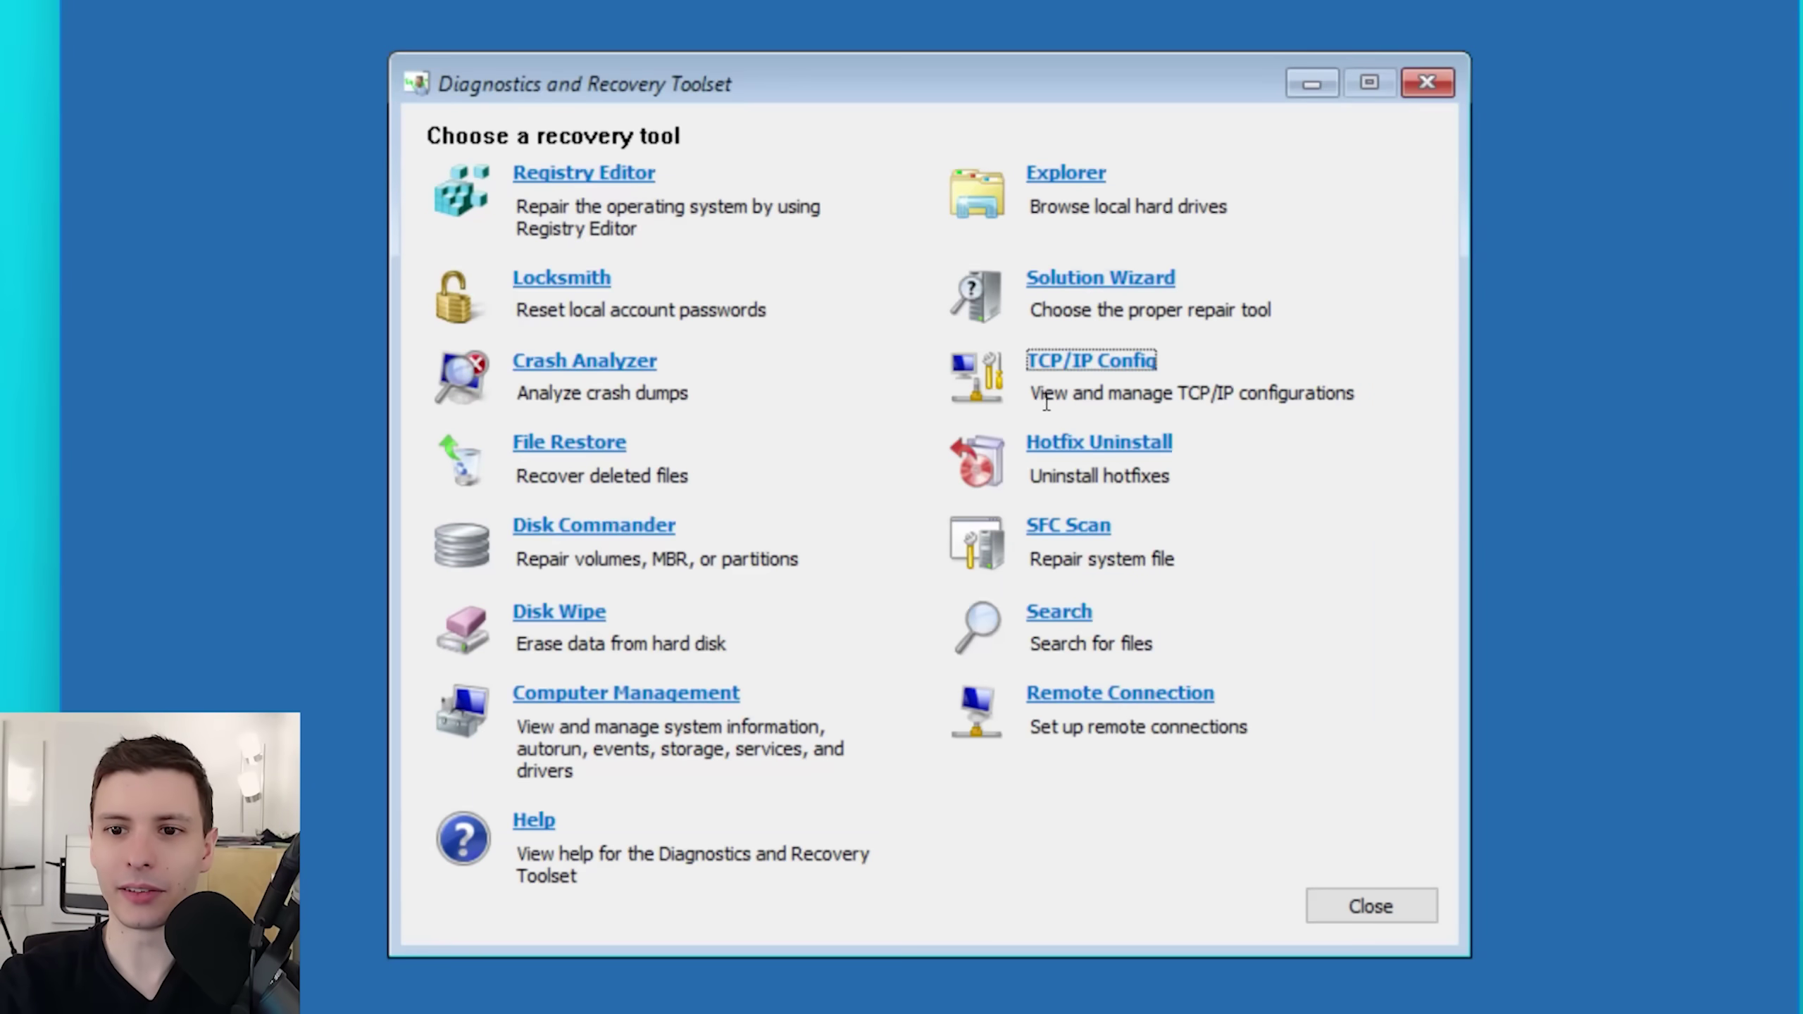
- In TCP/IP Config, choose 'Obtain an IP address automatically' and 'Obtain DNS server address automatically', then confirm
{"action": "left_click", "coordinate": [1114, 370]}
{"action": "left_click", "coordinate": [674, 400]}
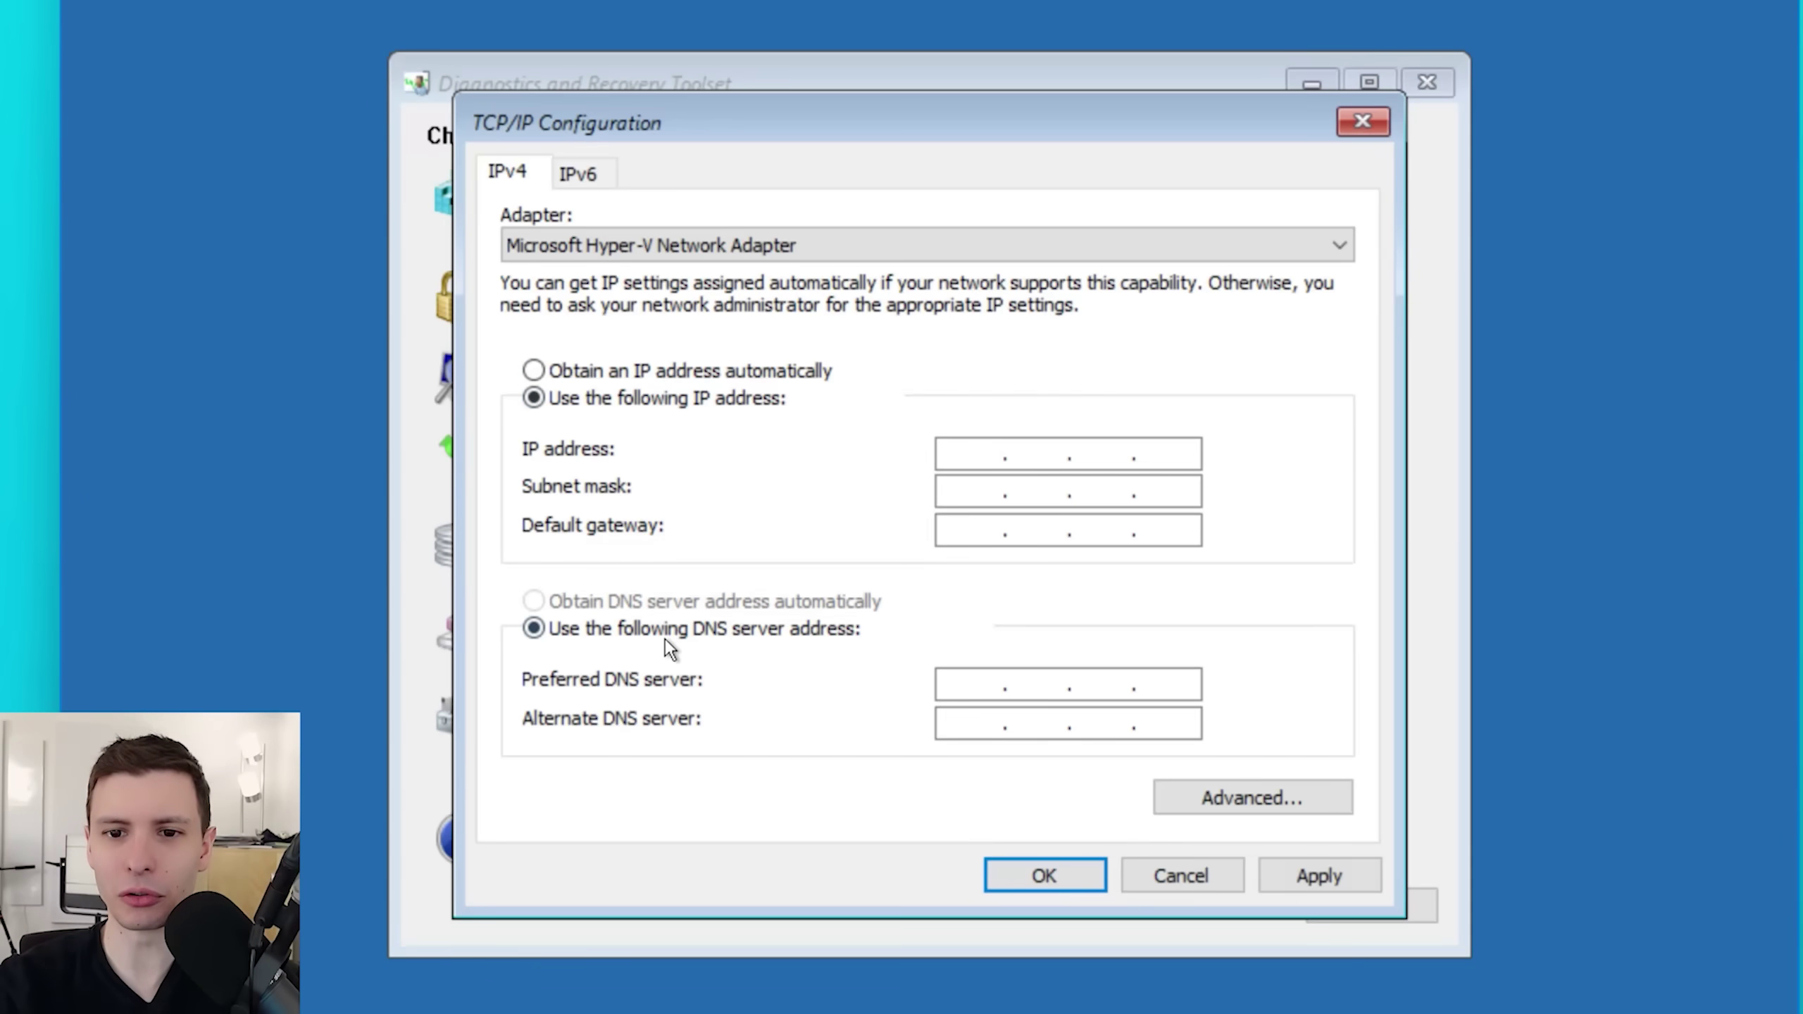
{"action": "left_click", "coordinate": [624, 367]}
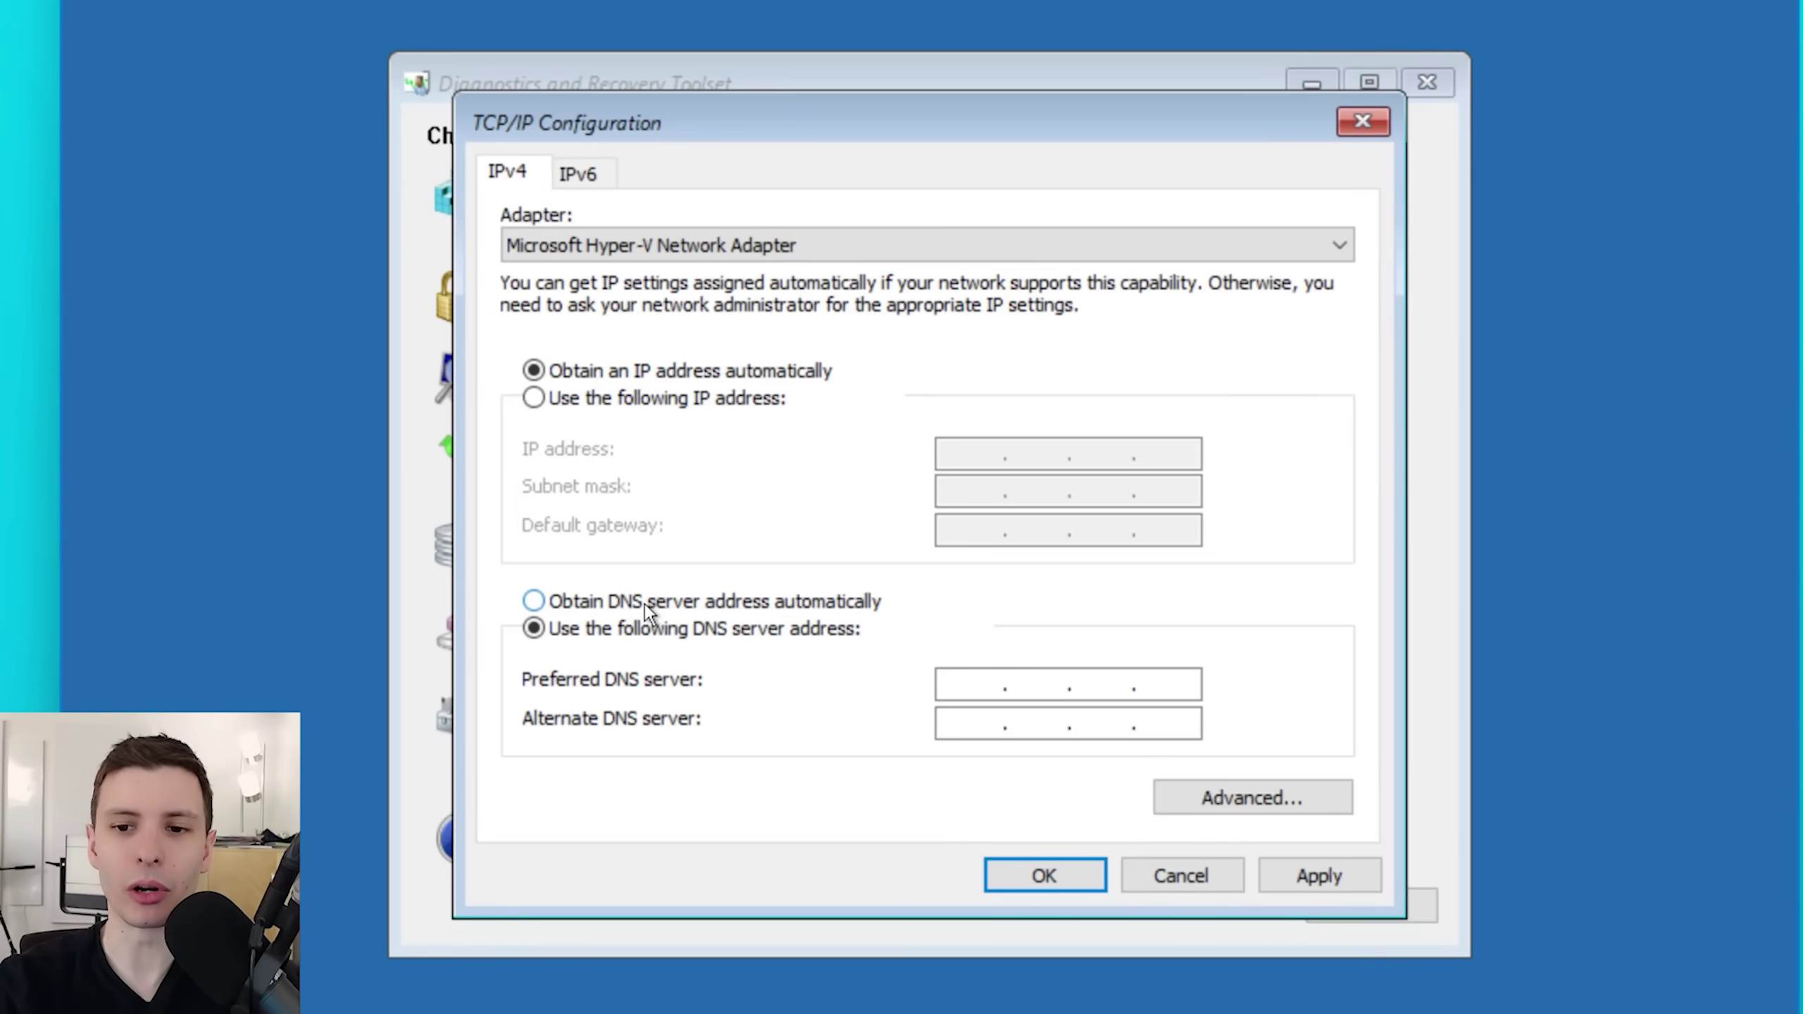
{"action": "left_click", "coordinate": [752, 607]}
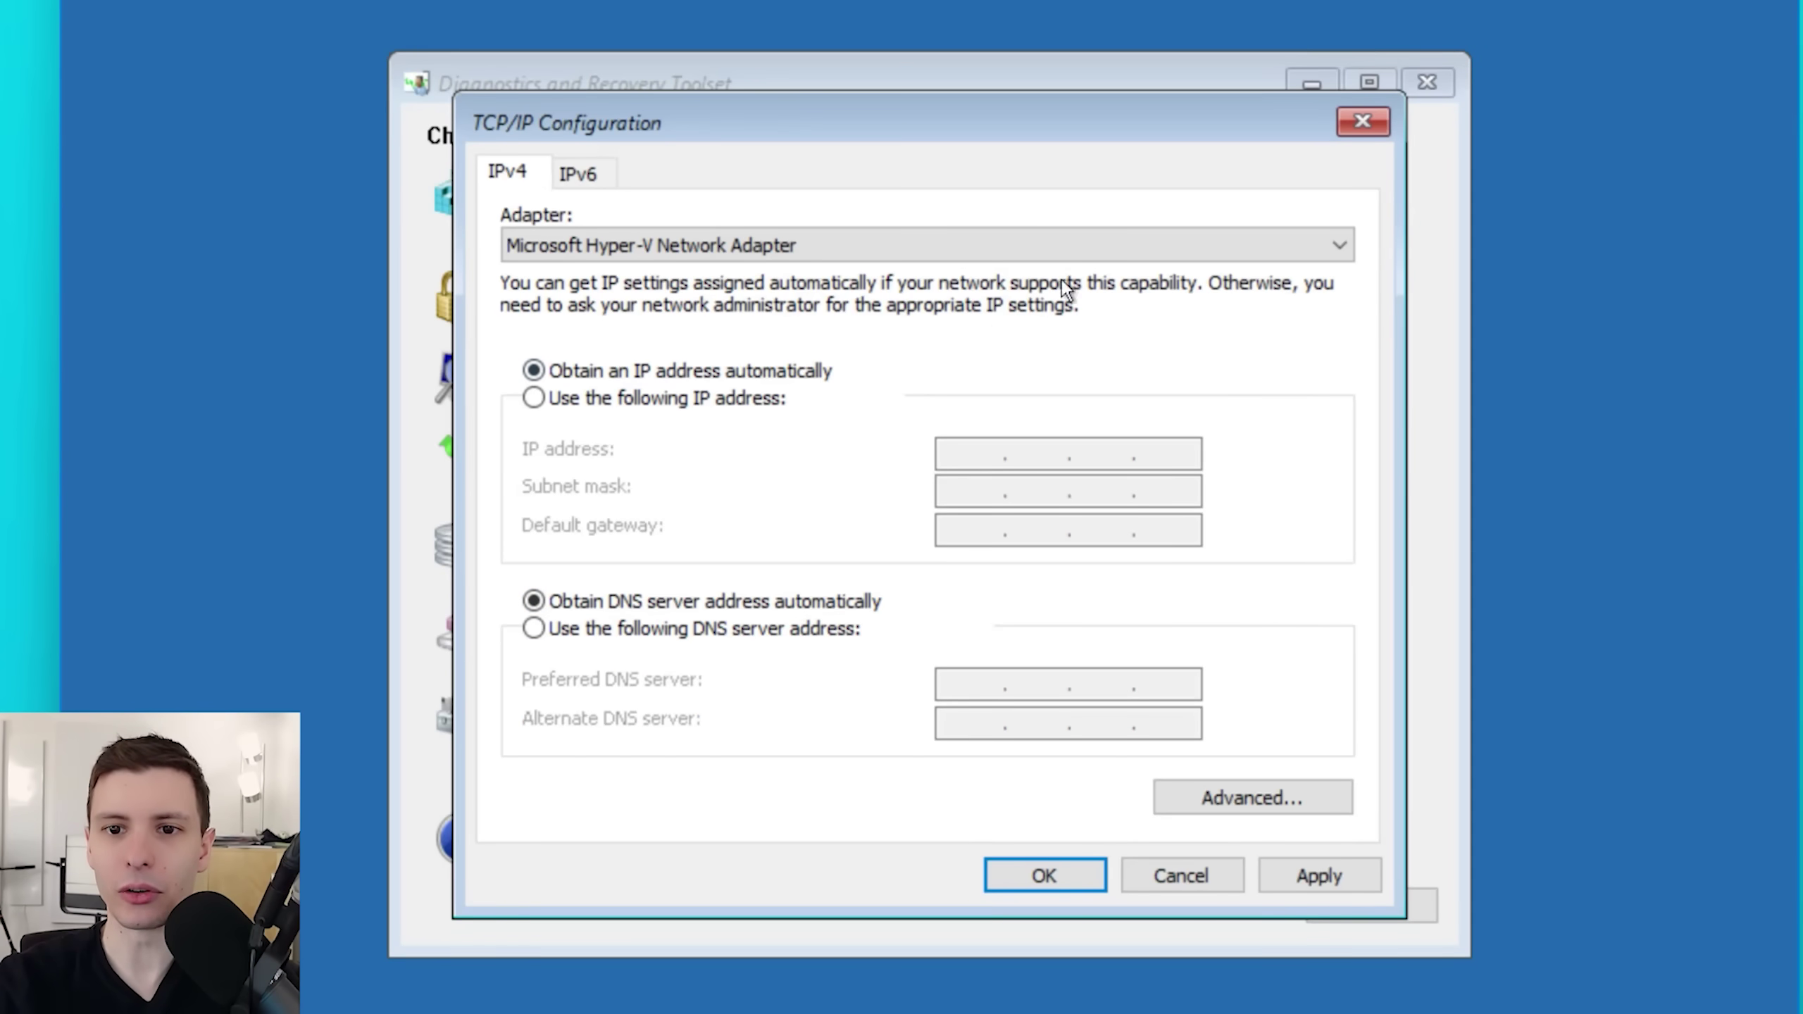
{"action": "key", "text": "Return"}
- Open File Restore and search for all deleted files with '*'
{"action": "left_click", "coordinate": [569, 447]}
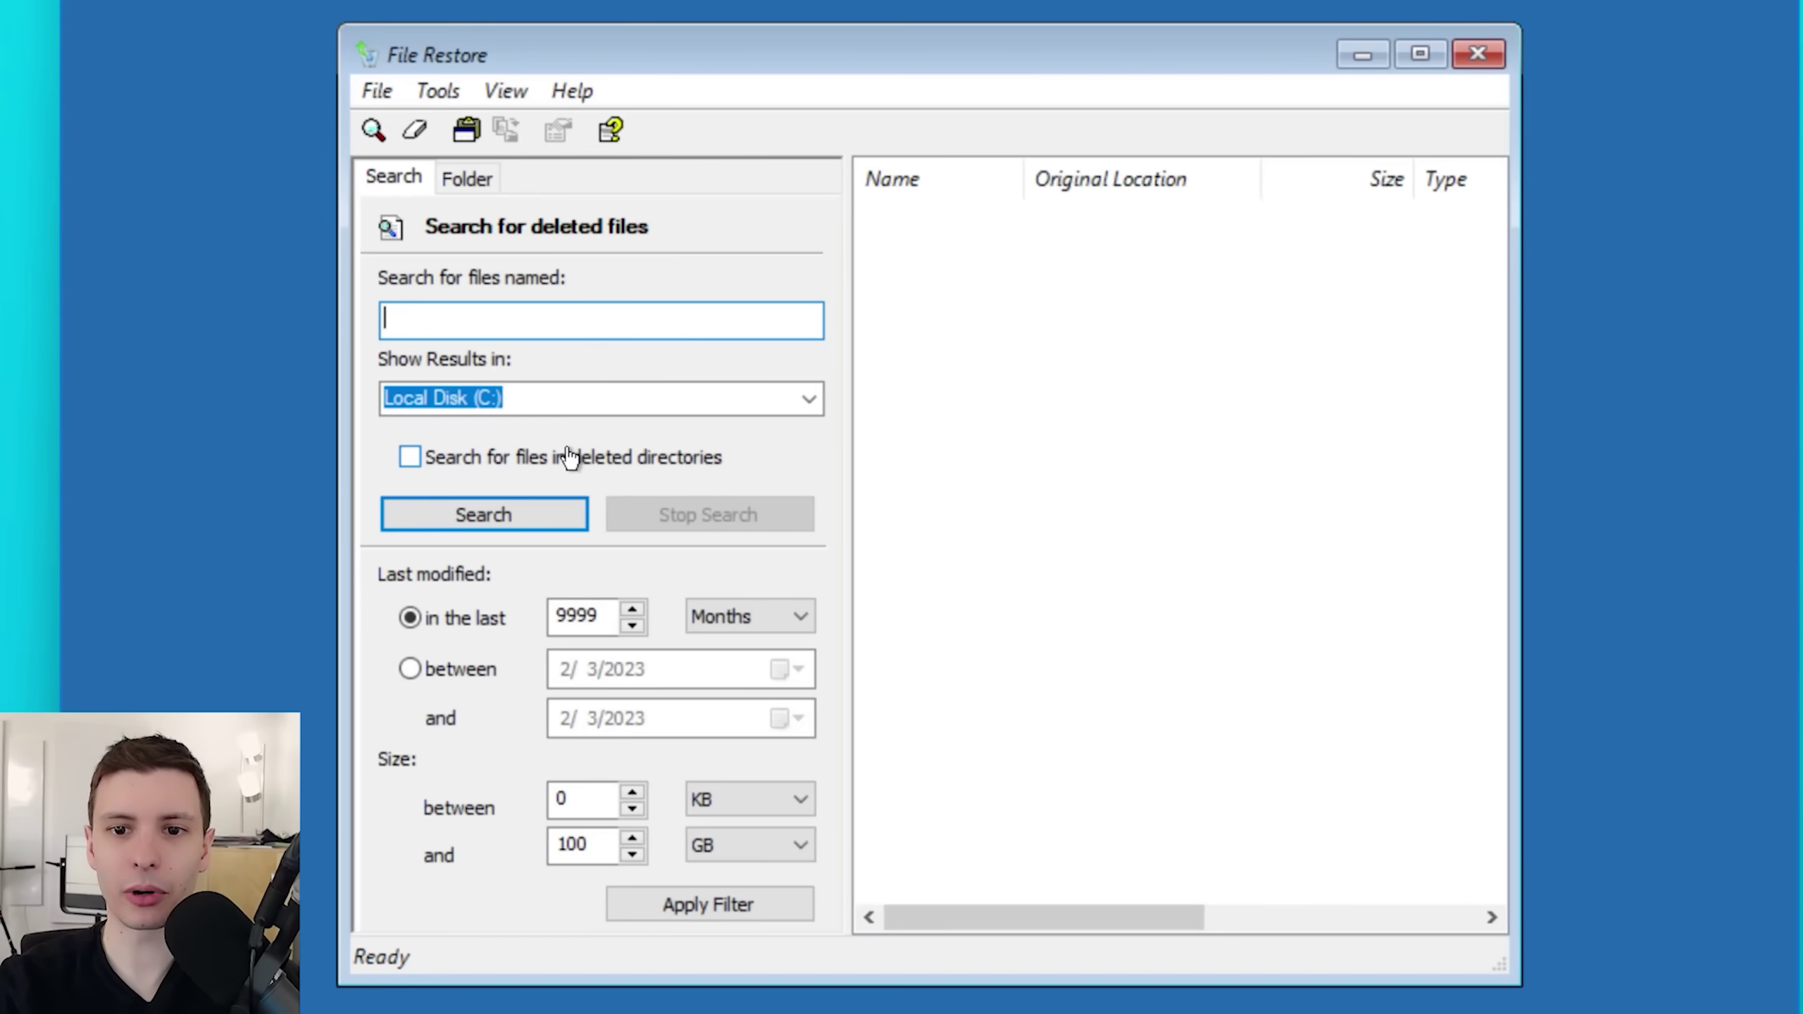
{"action": "left_click", "coordinate": [466, 179]}
{"action": "left_click", "coordinate": [393, 177]}
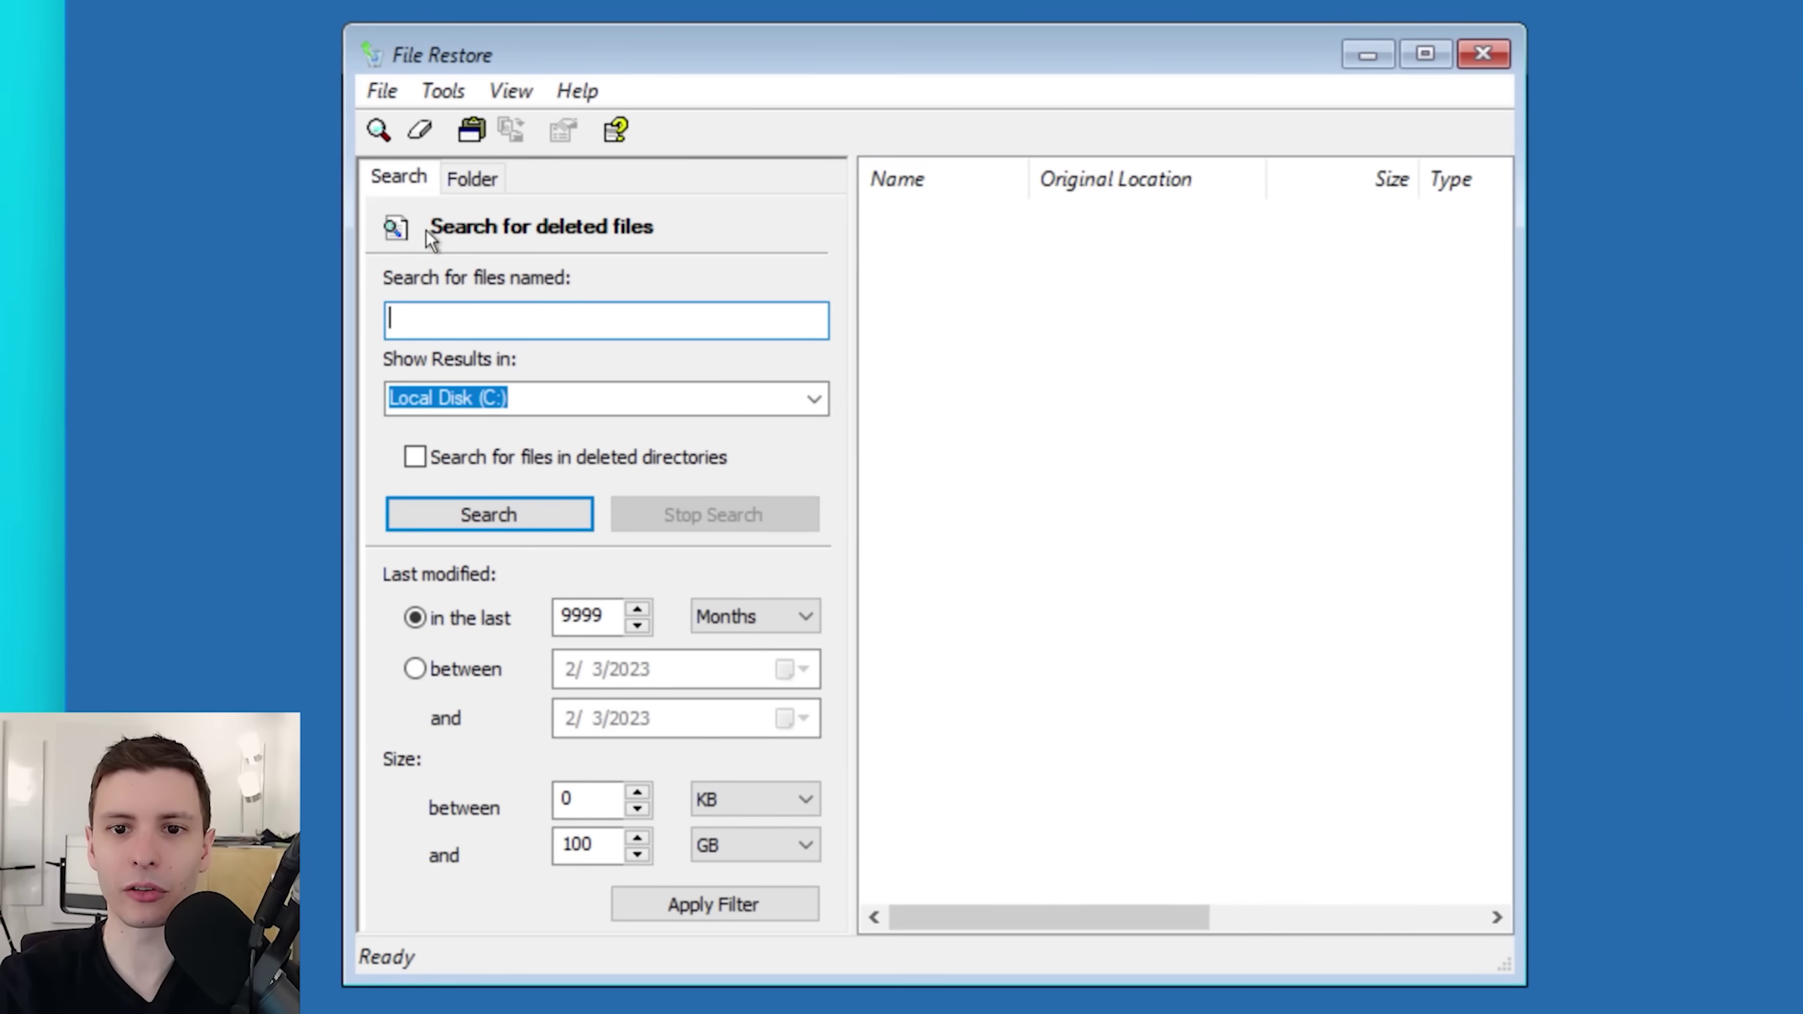
{"action": "type", "text": "*"}
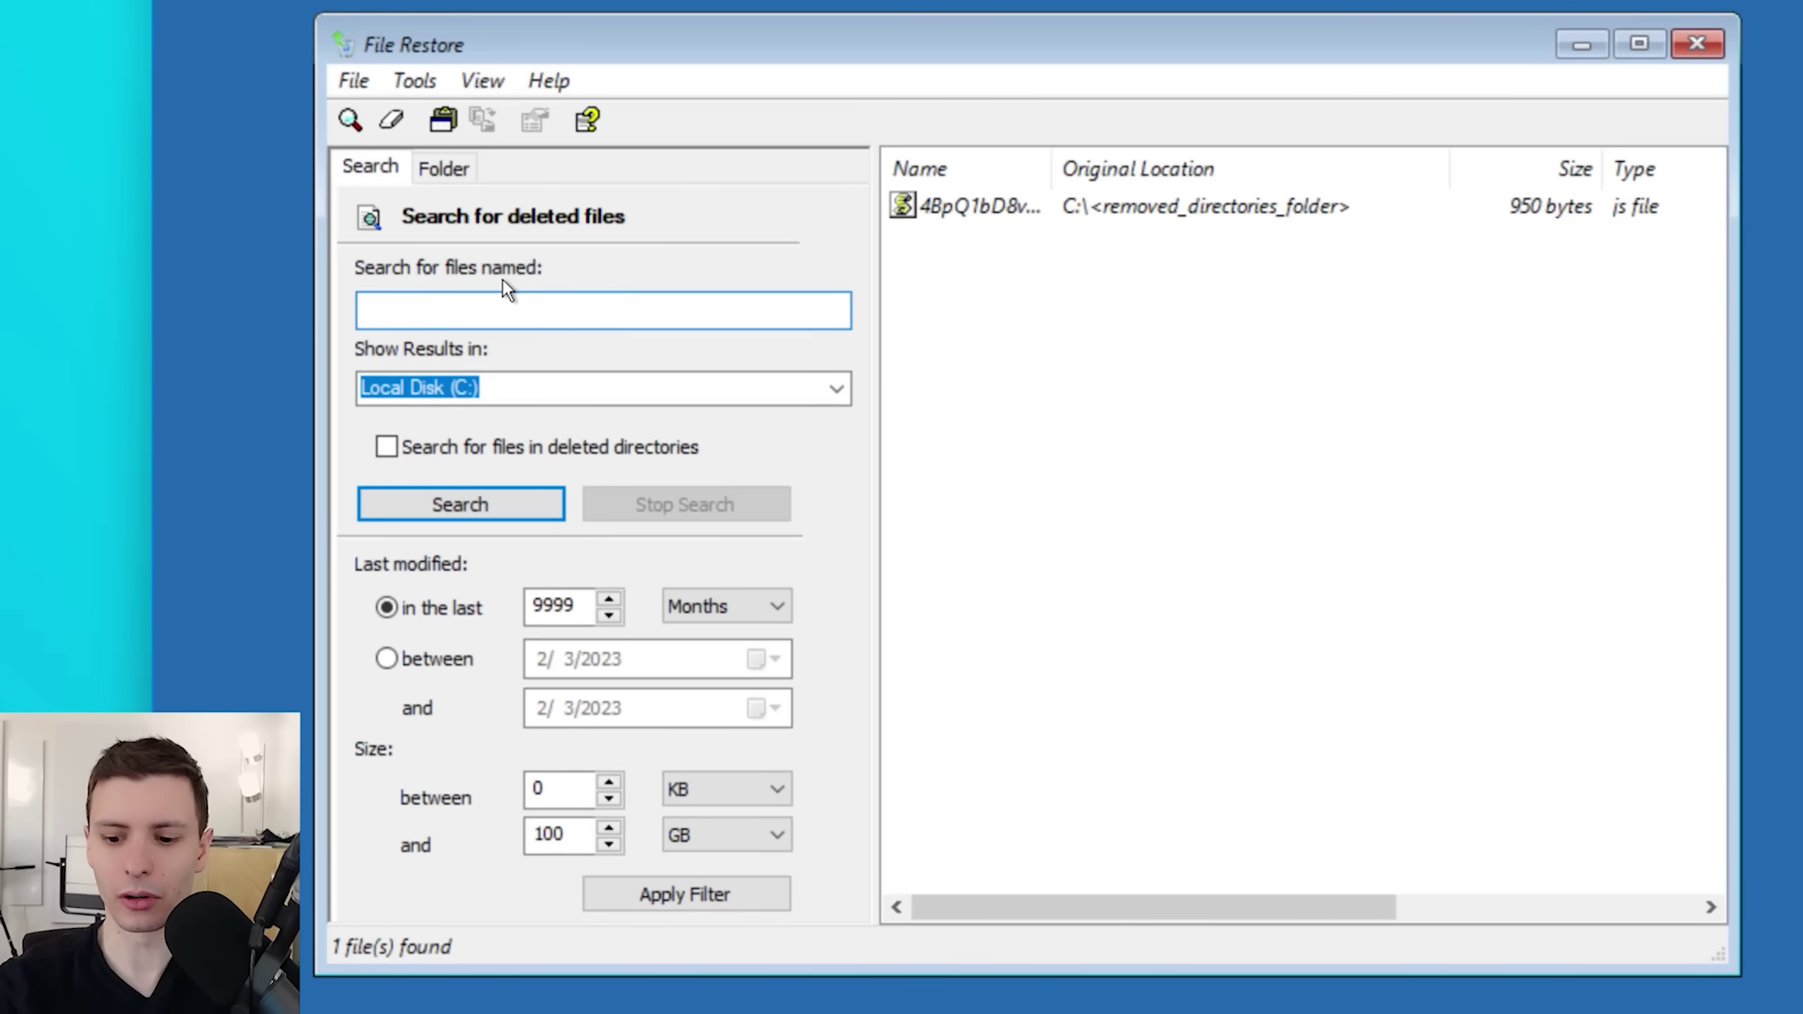
{"action": "key", "text": "Return"}
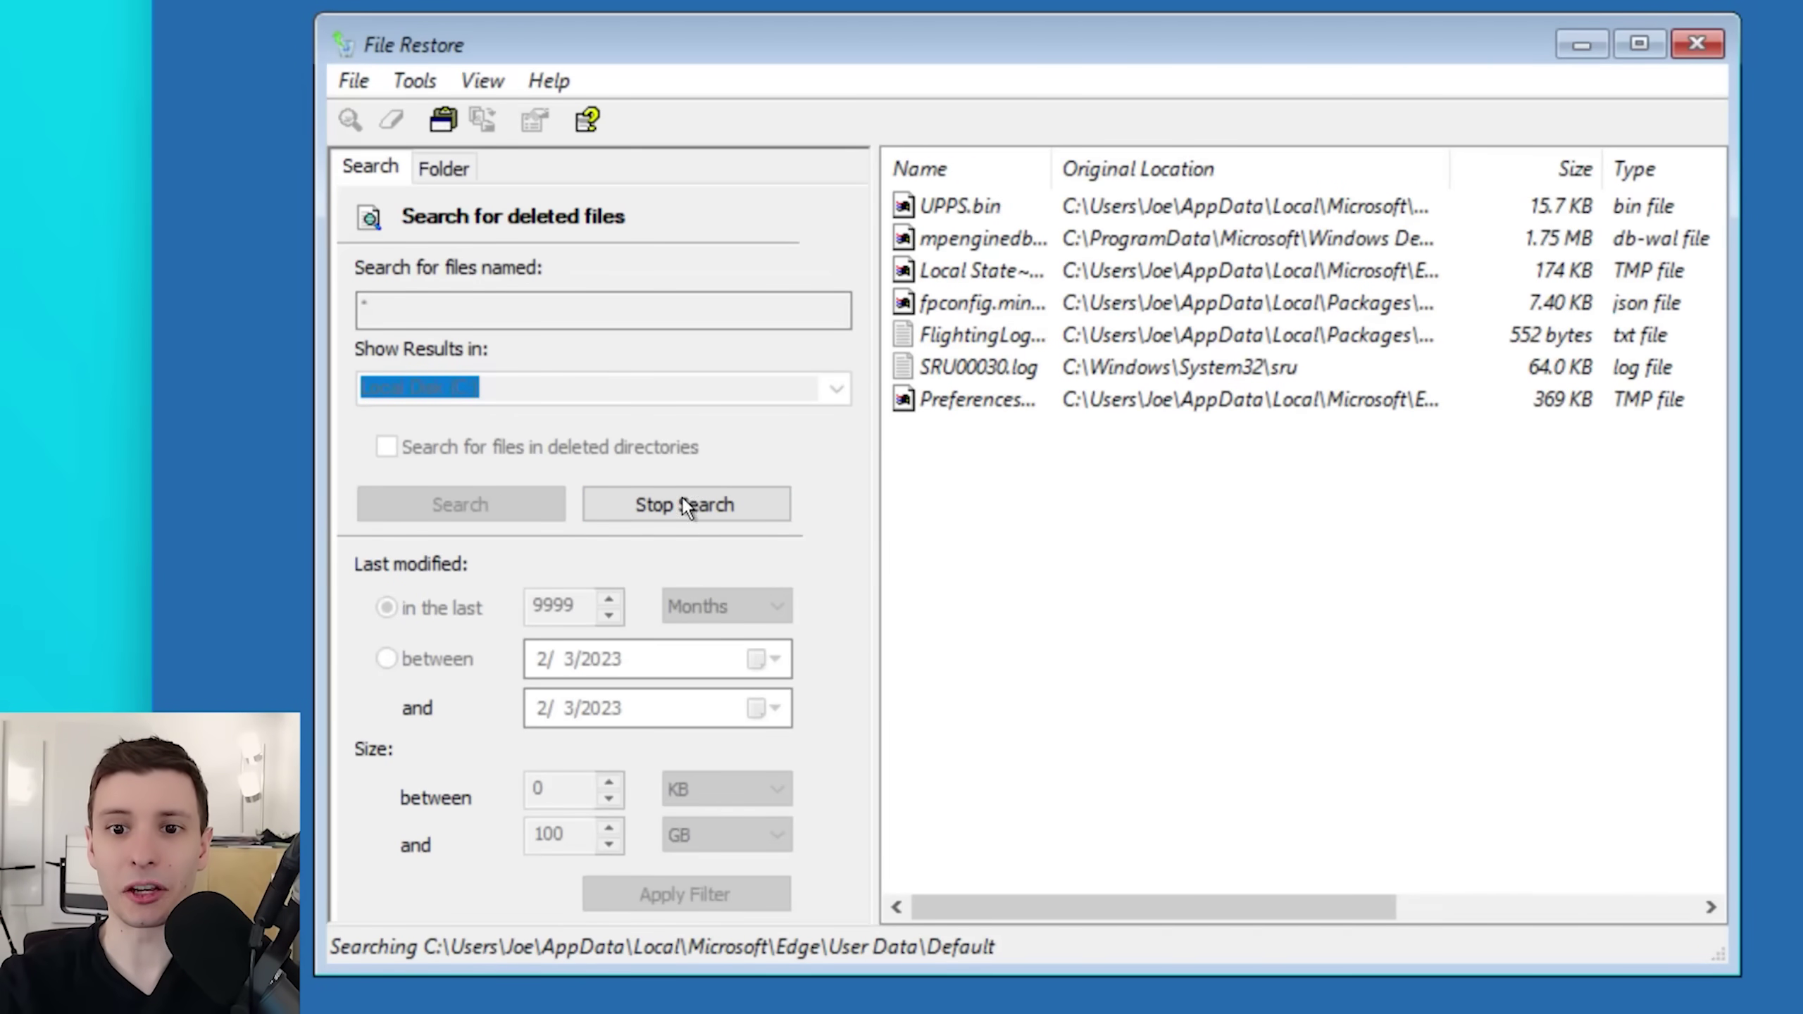
- Browse the Folder view down to C:\Users\…\AppData\Local\Temp and widen the search pane
{"action": "left_click", "coordinate": [427, 169]}
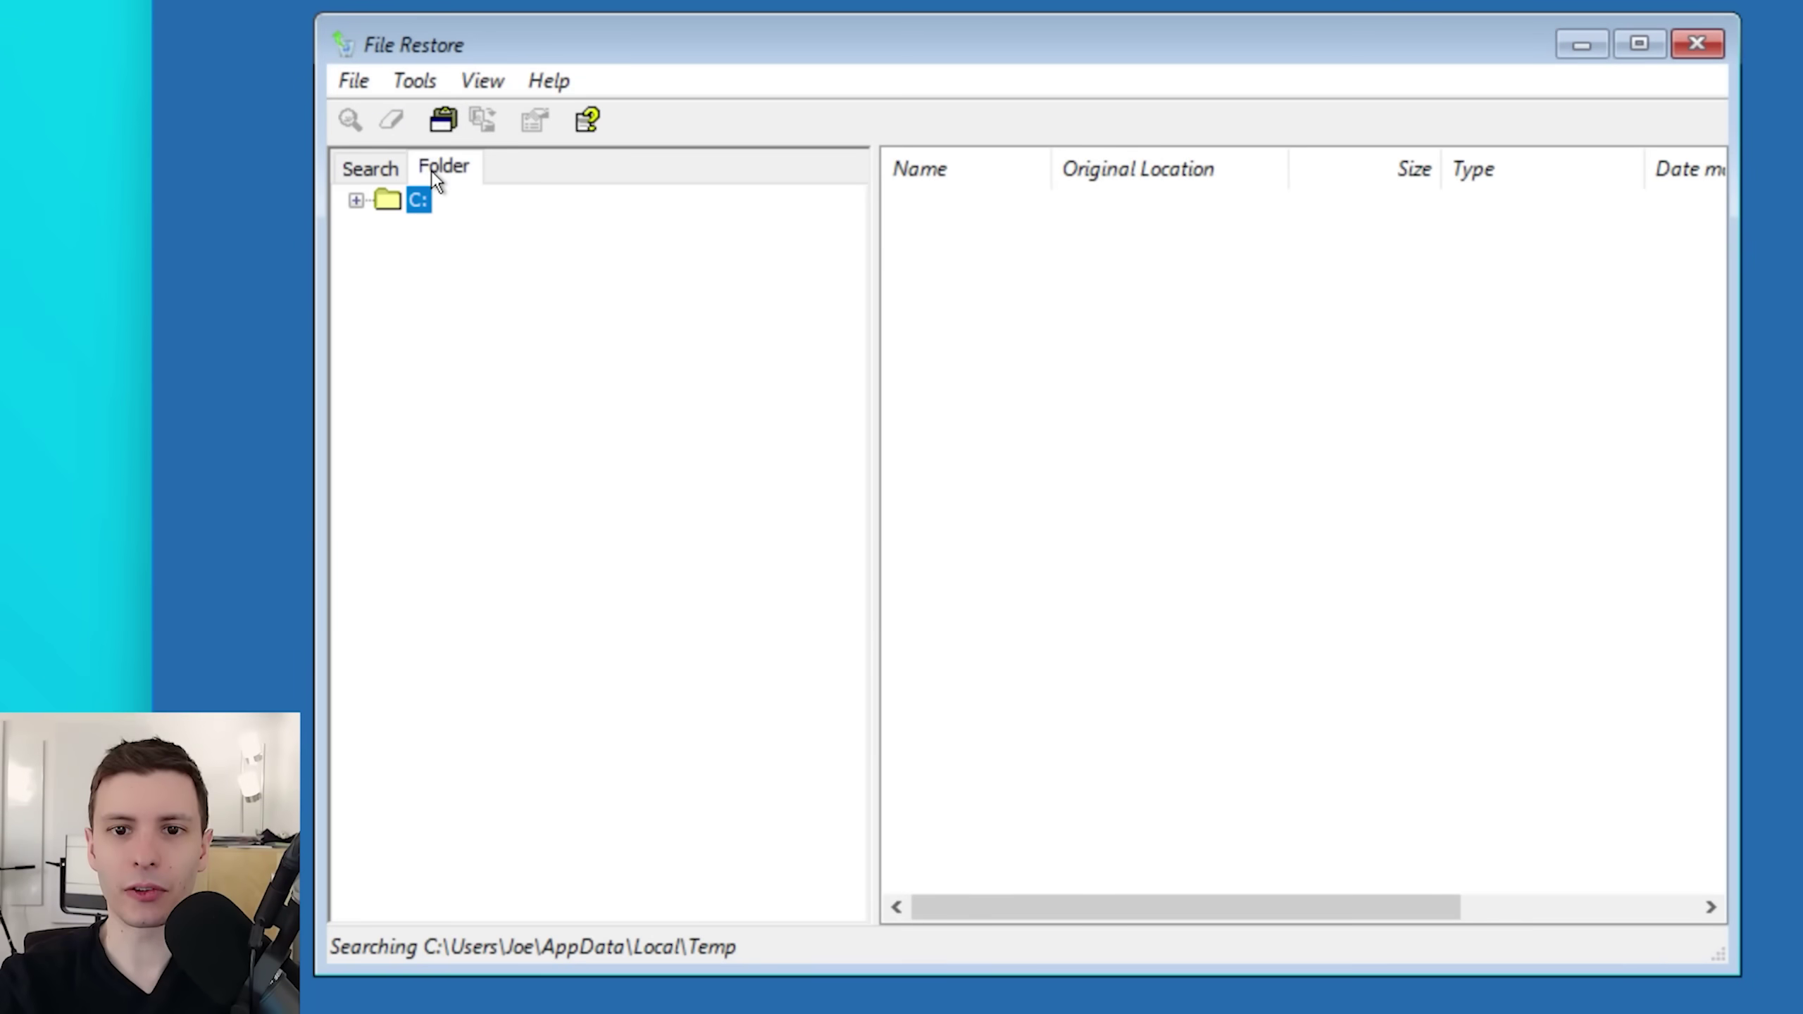
{"action": "left_click", "coordinate": [321, 215]}
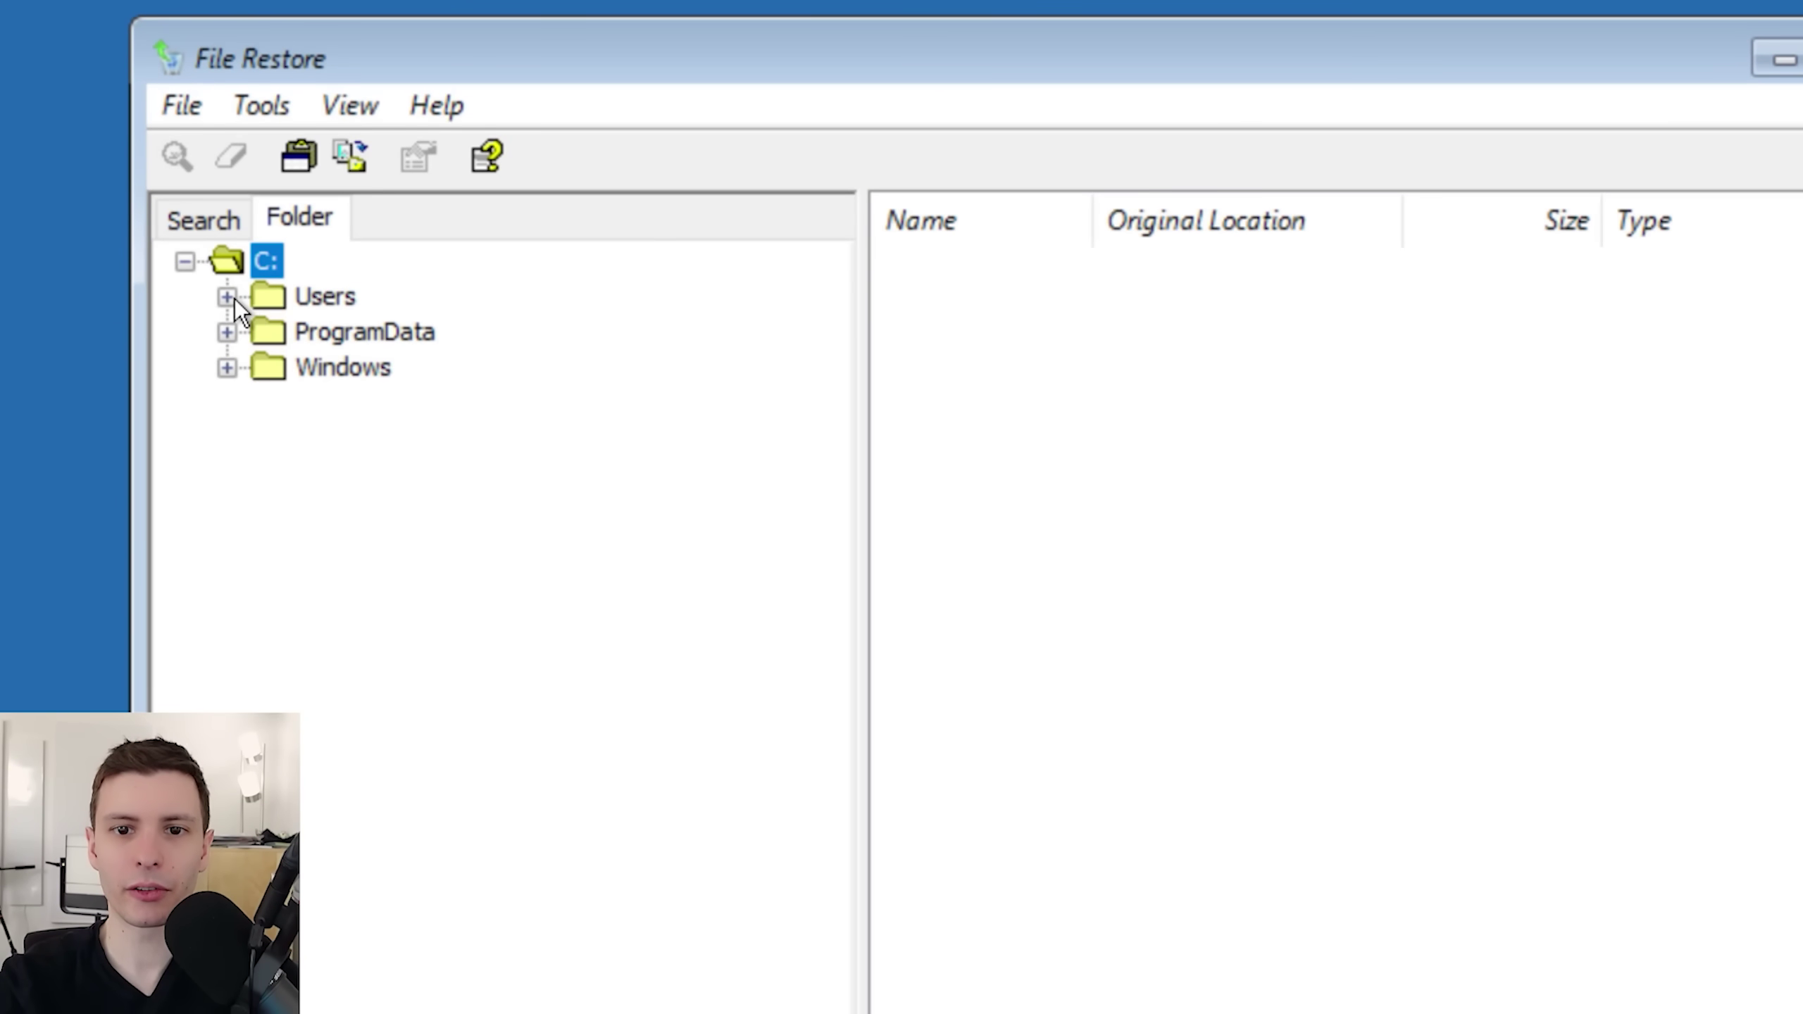
{"action": "left_click", "coordinate": [227, 297]}
{"action": "left_click", "coordinate": [268, 332]}
{"action": "left_click", "coordinate": [311, 367]}
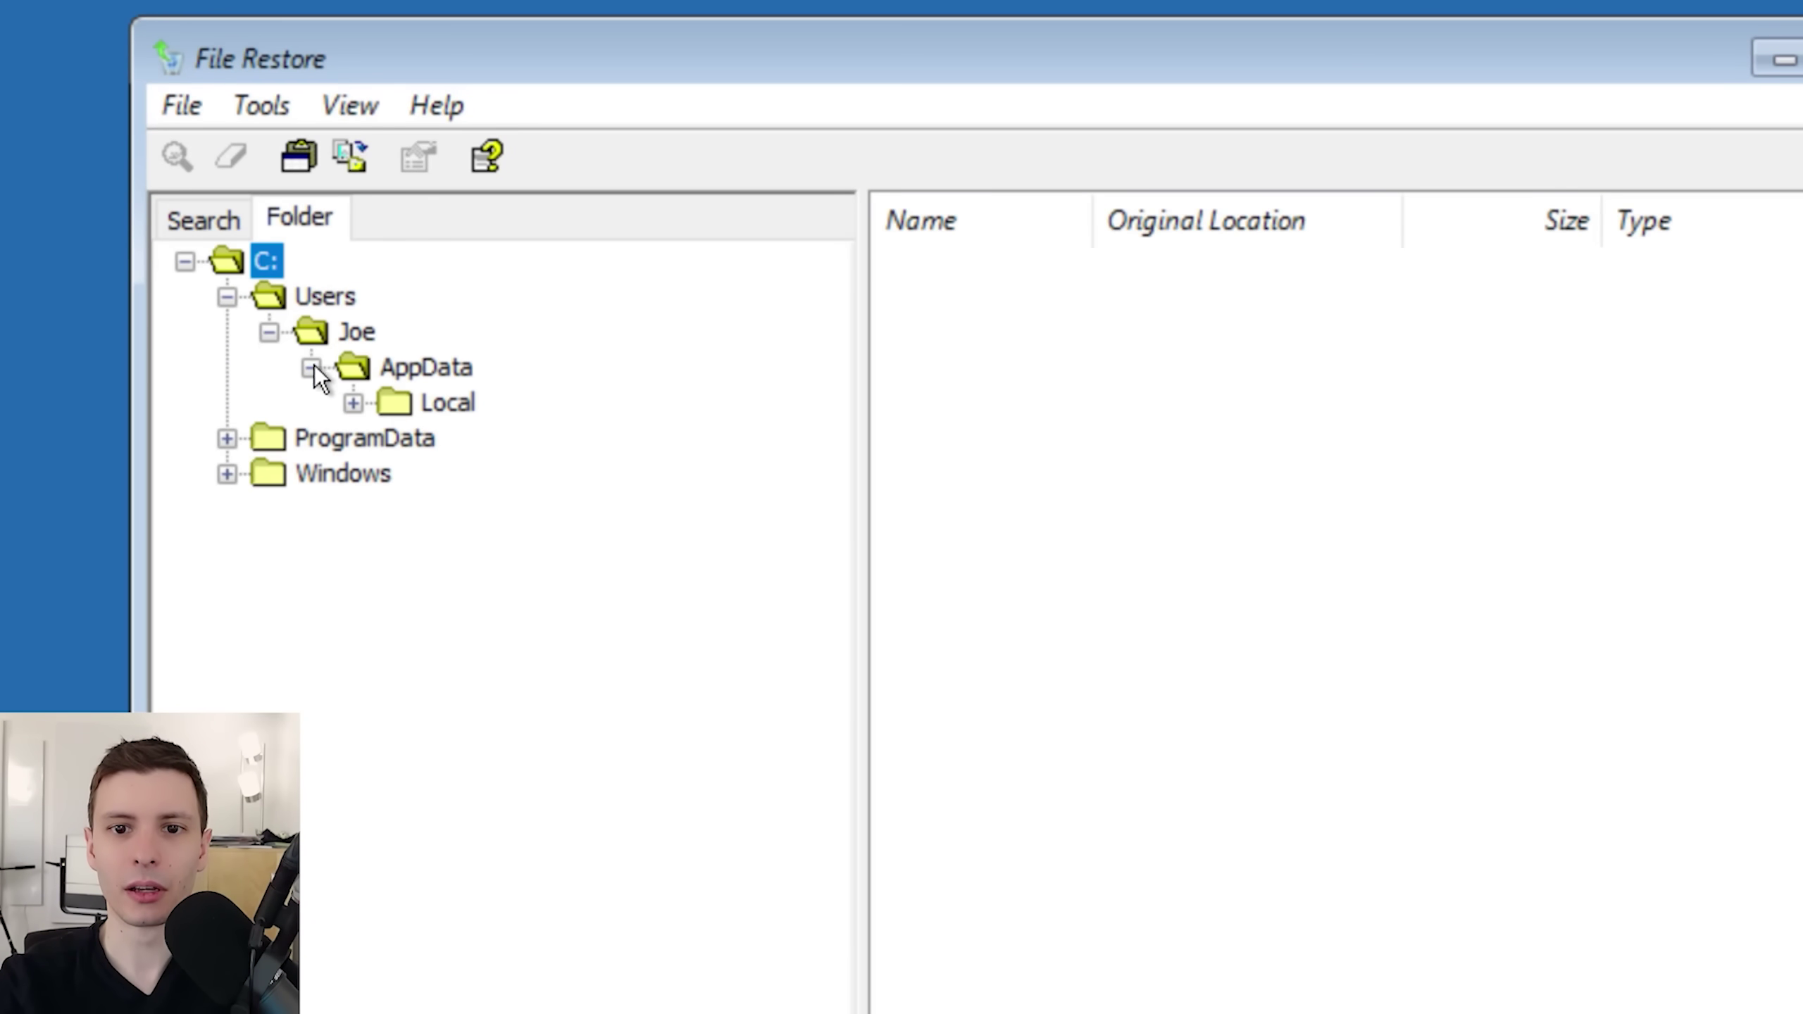
{"action": "left_click", "coordinate": [353, 403]}
{"action": "left_click", "coordinate": [494, 472]}
{"action": "left_click", "coordinate": [500, 510]}
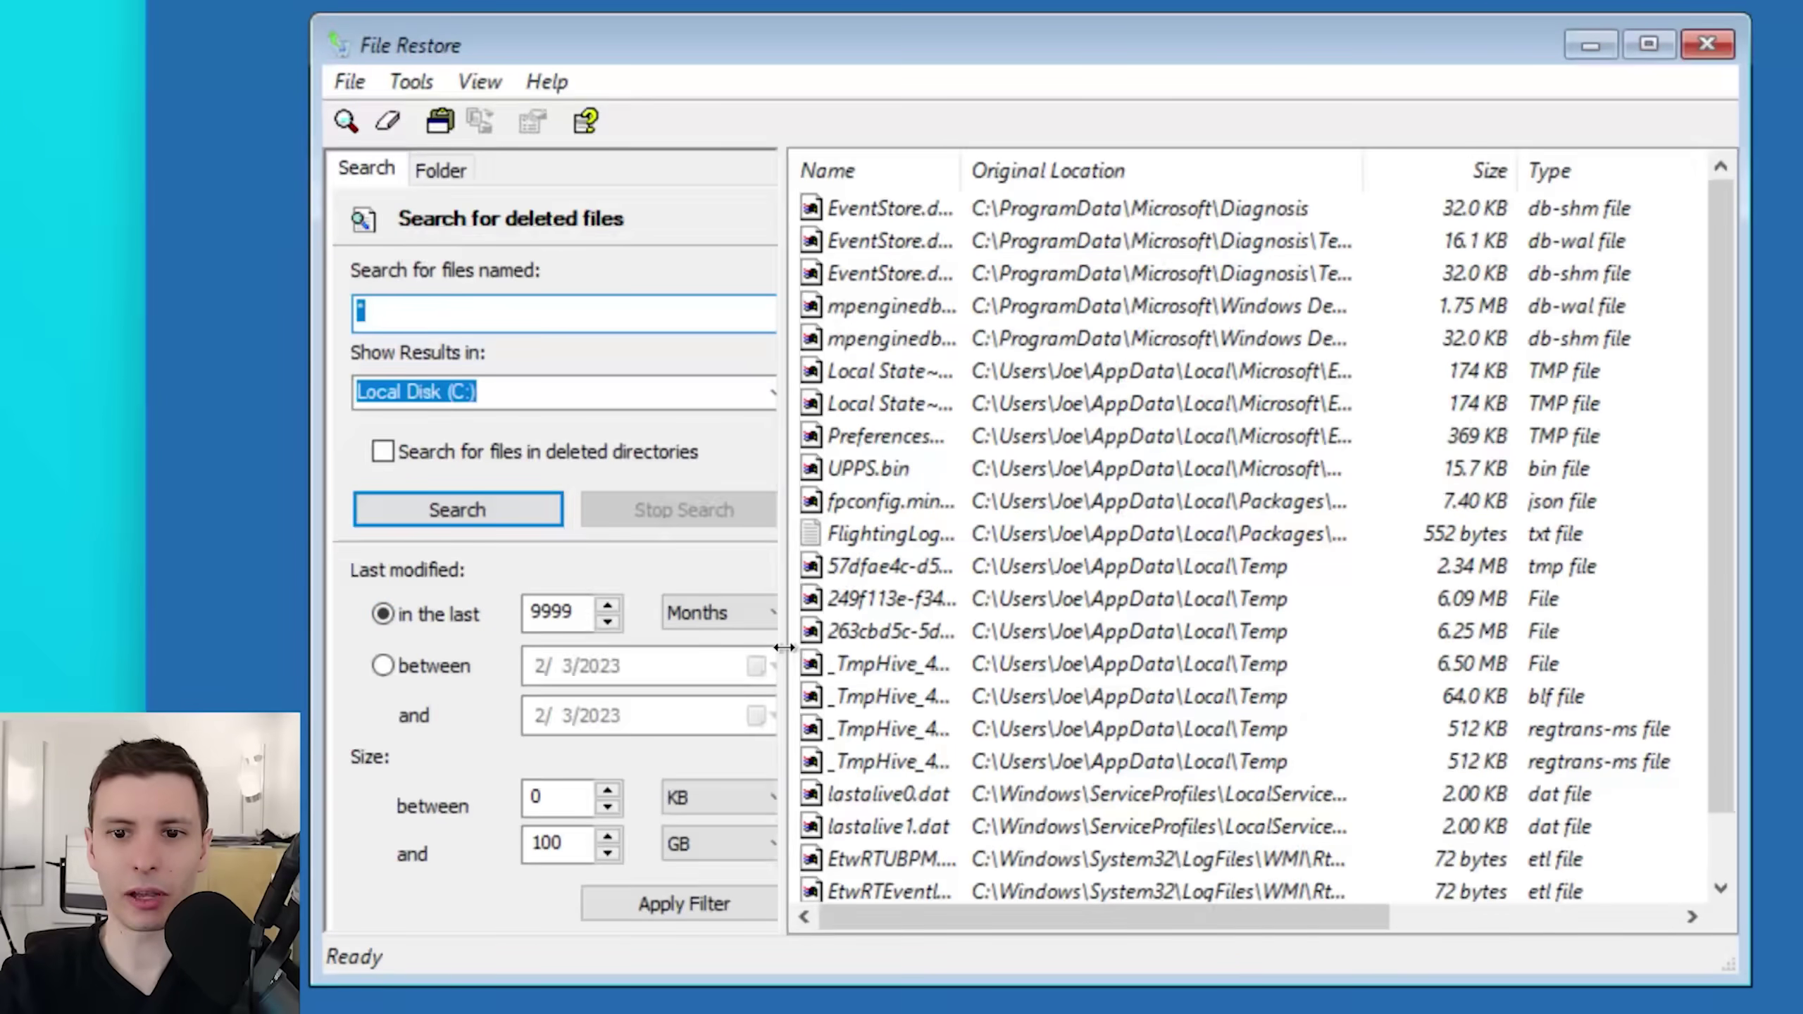
{"action": "left_click_drag", "start_coordinate": [781, 650], "coordinate": [934, 576]}
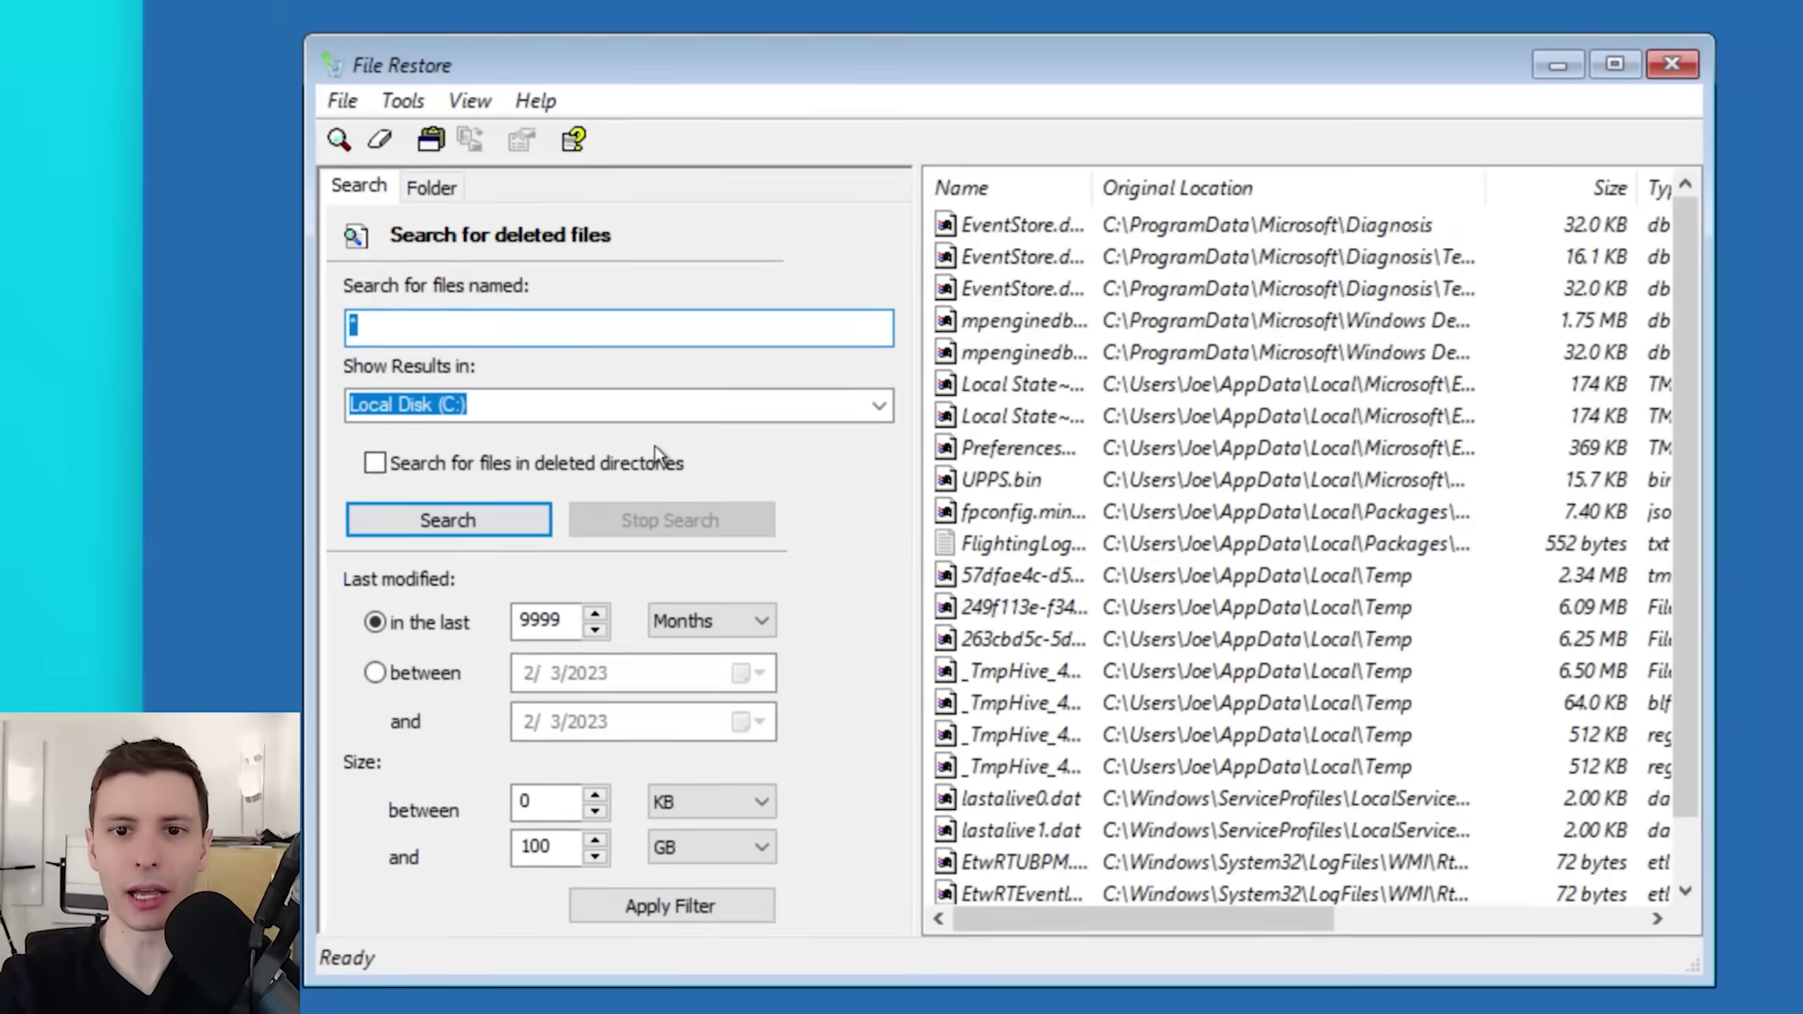
- Check the Recoverability of deleted TMP files and view EventStore.db-shm's properties
{"action": "left_click", "coordinate": [1044, 370]}
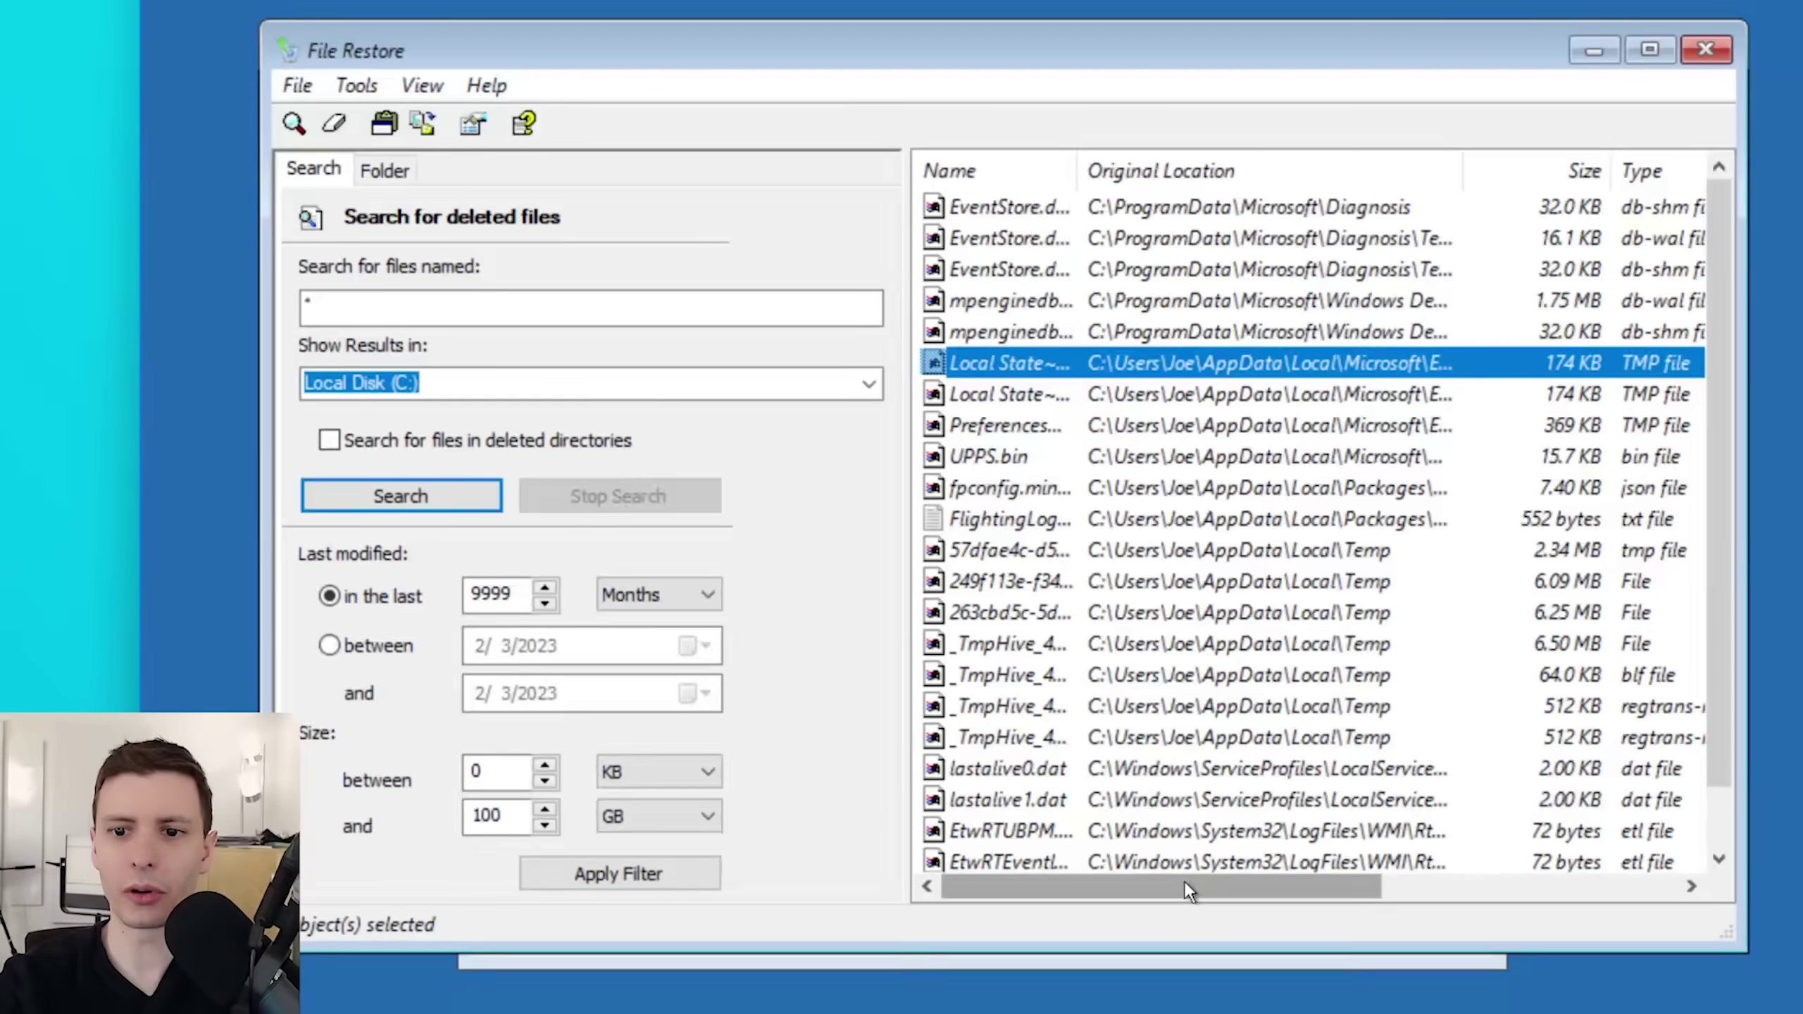
{"action": "left_click_drag", "start_coordinate": [1284, 884], "coordinate": [1597, 883]}
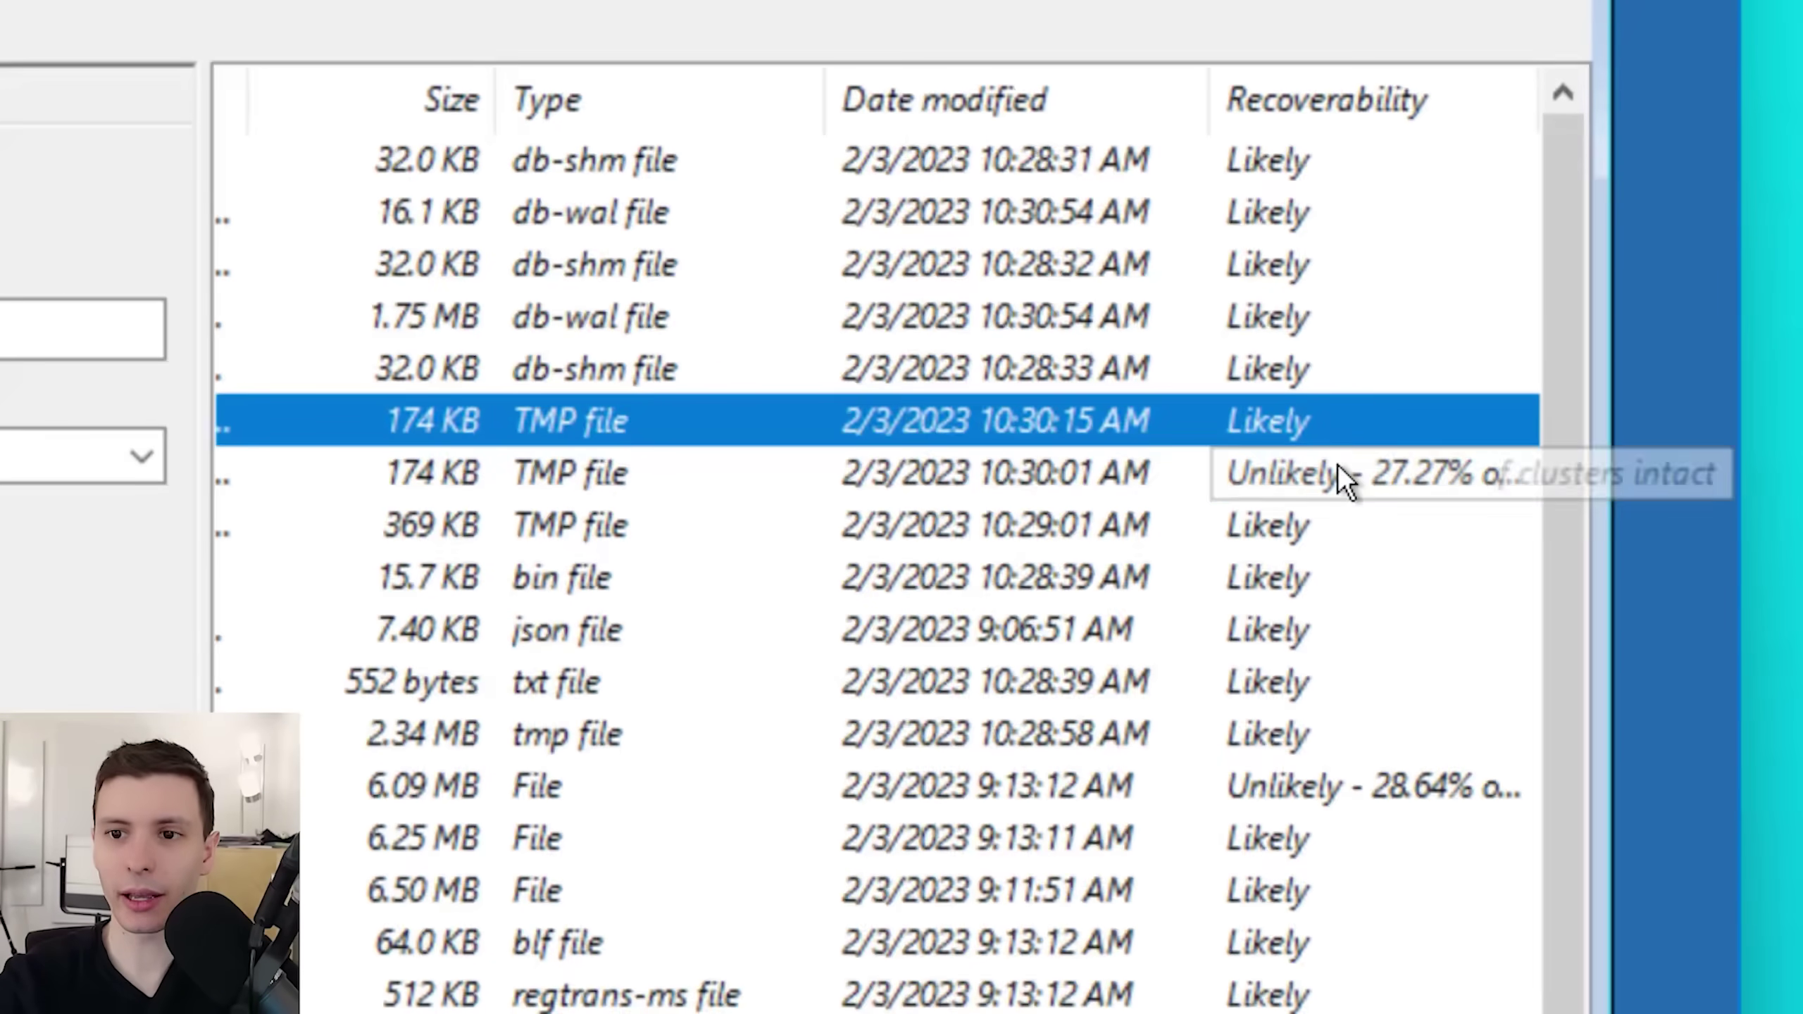
{"action": "left_click", "coordinate": [1345, 474]}
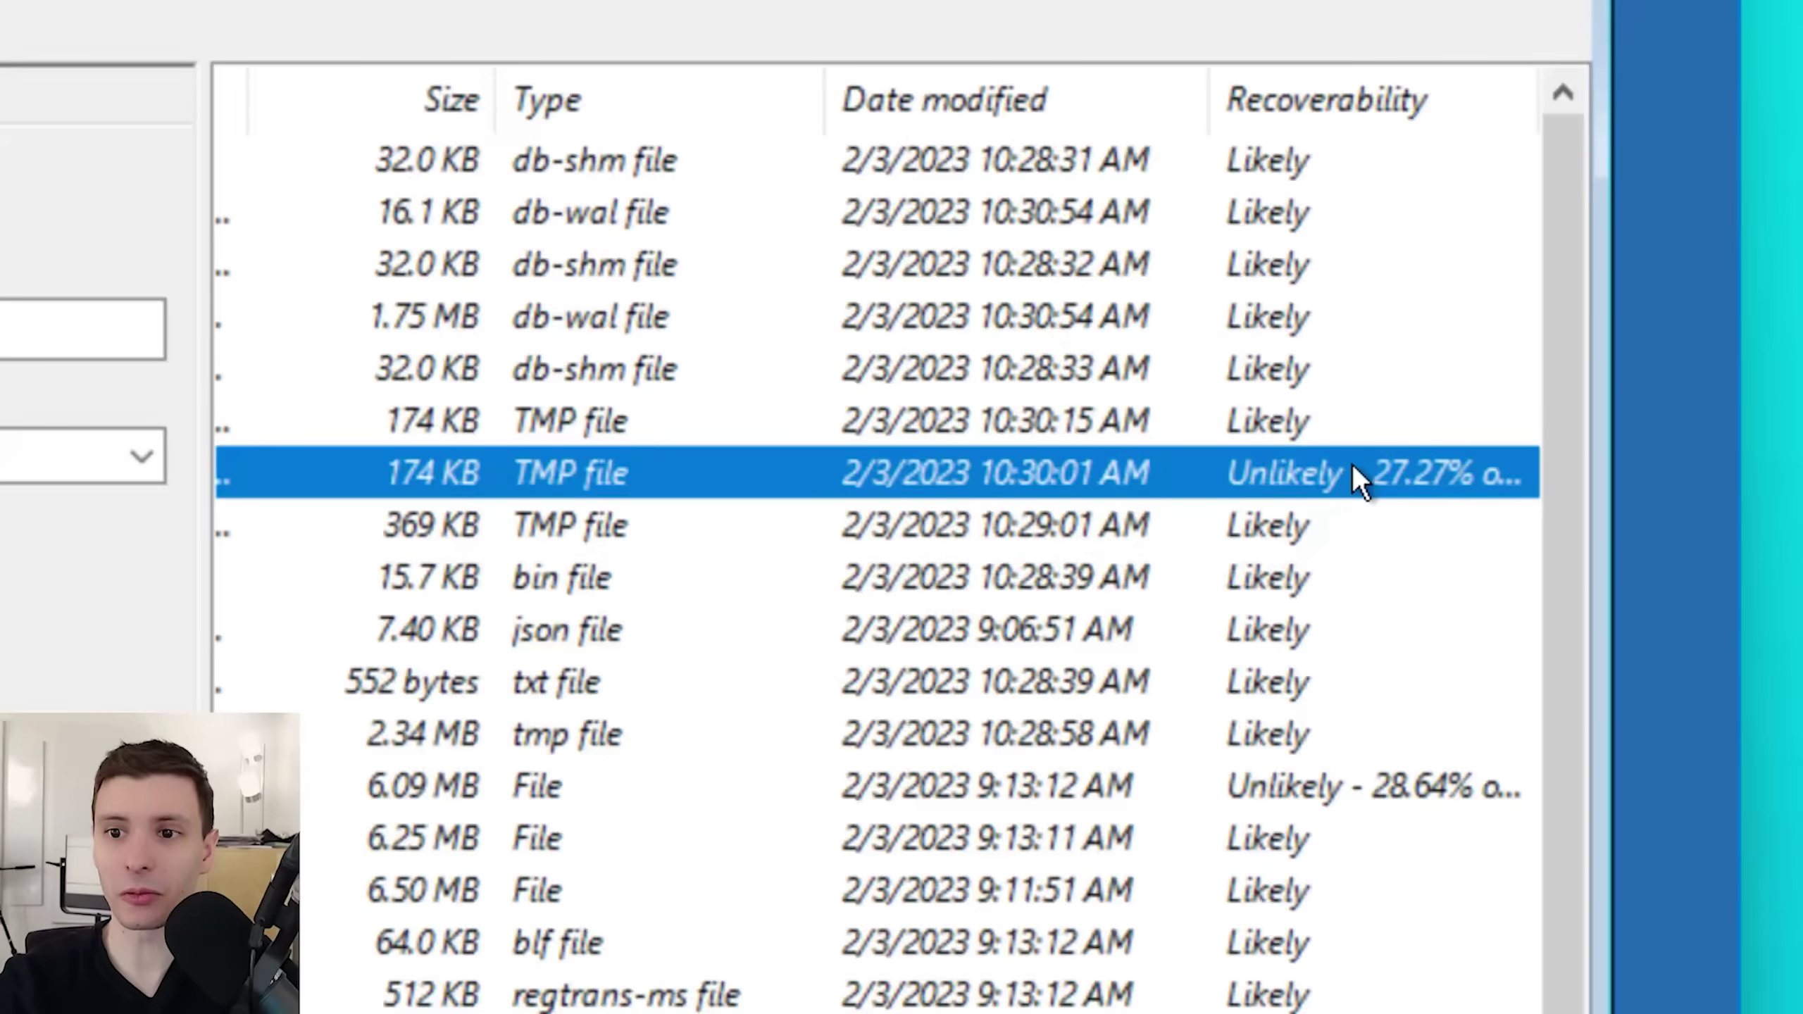
{"action": "right_click", "coordinate": [1481, 247]}
{"action": "left_click", "coordinate": [1532, 279]}
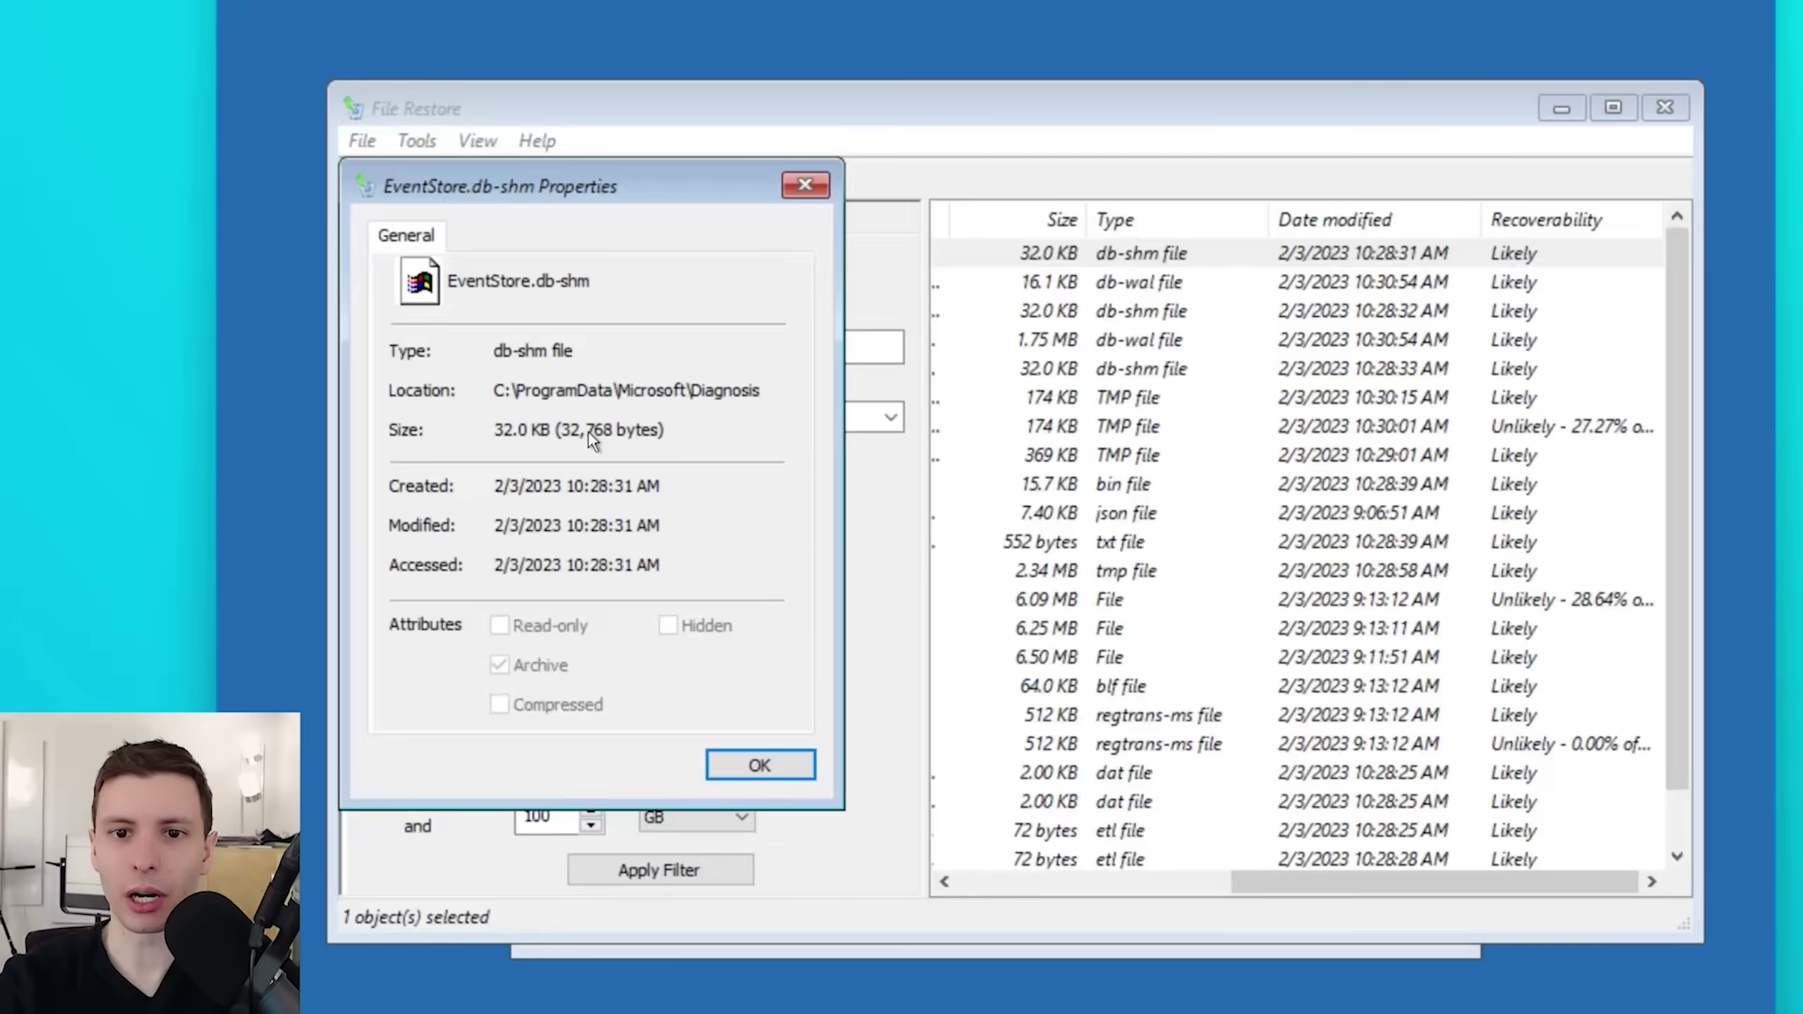
{"action": "left_click", "coordinate": [804, 185]}
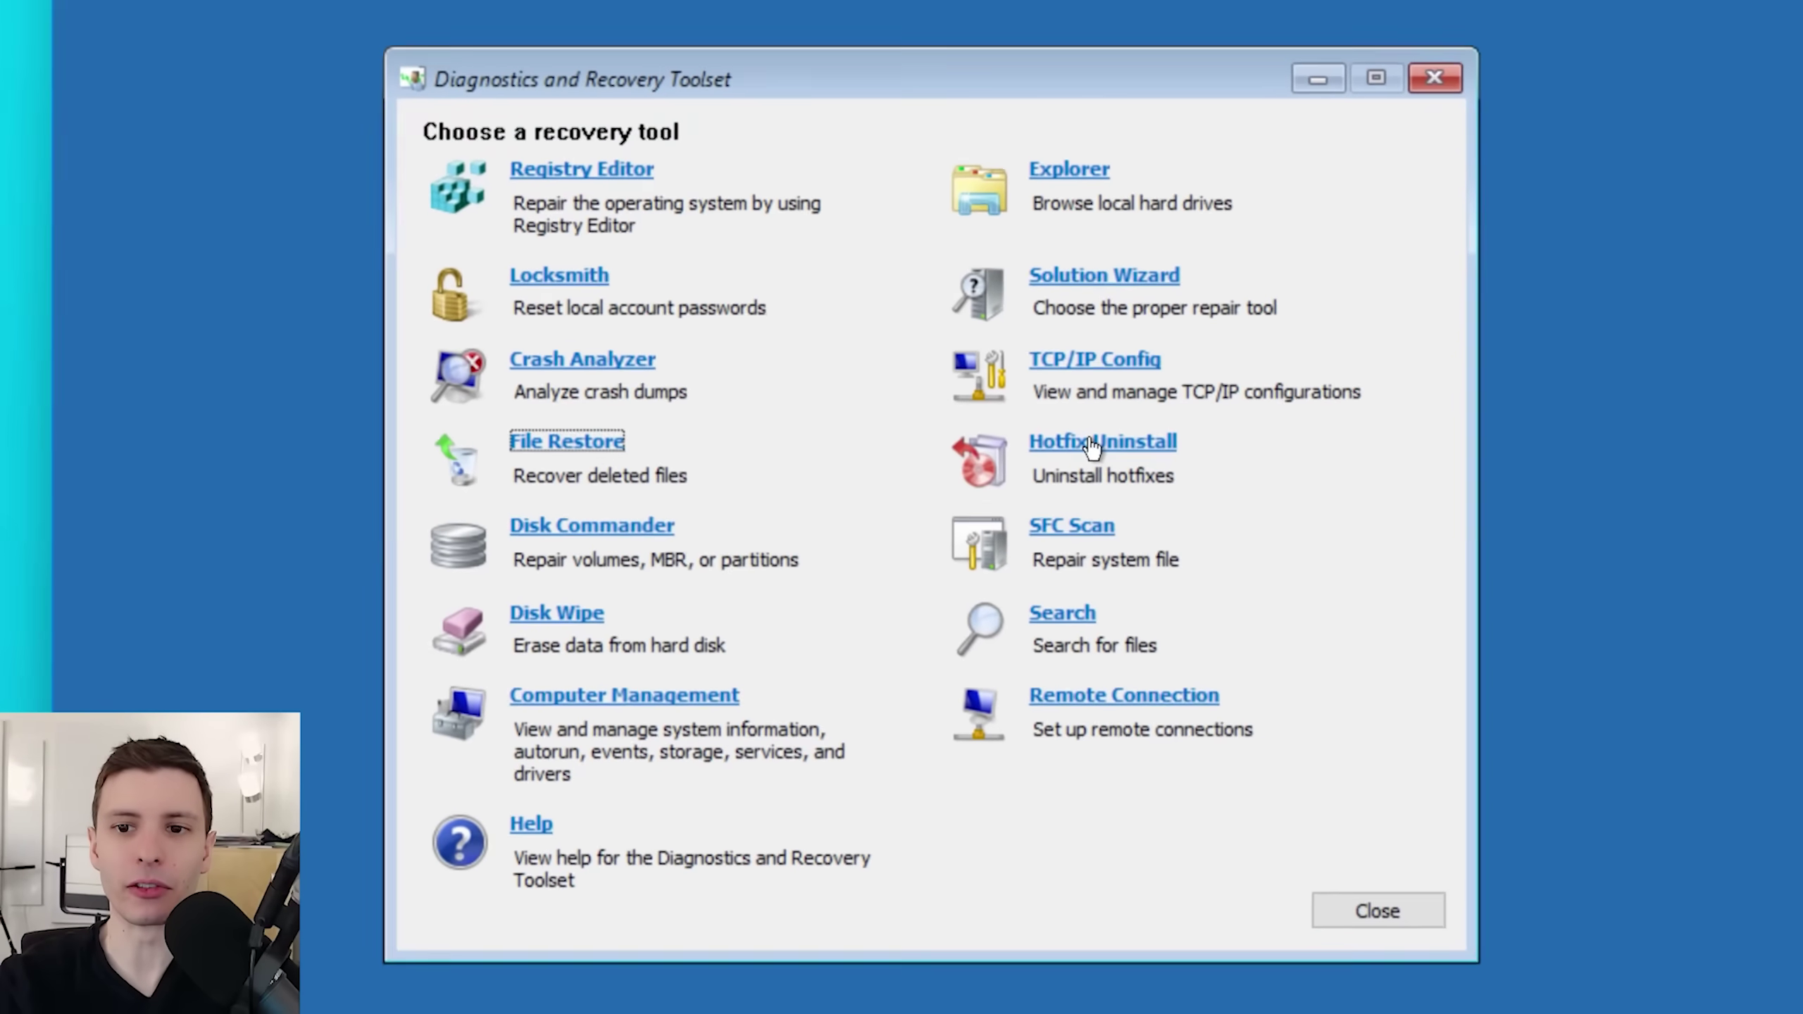
{"action": "left_click", "coordinate": [1089, 446]}
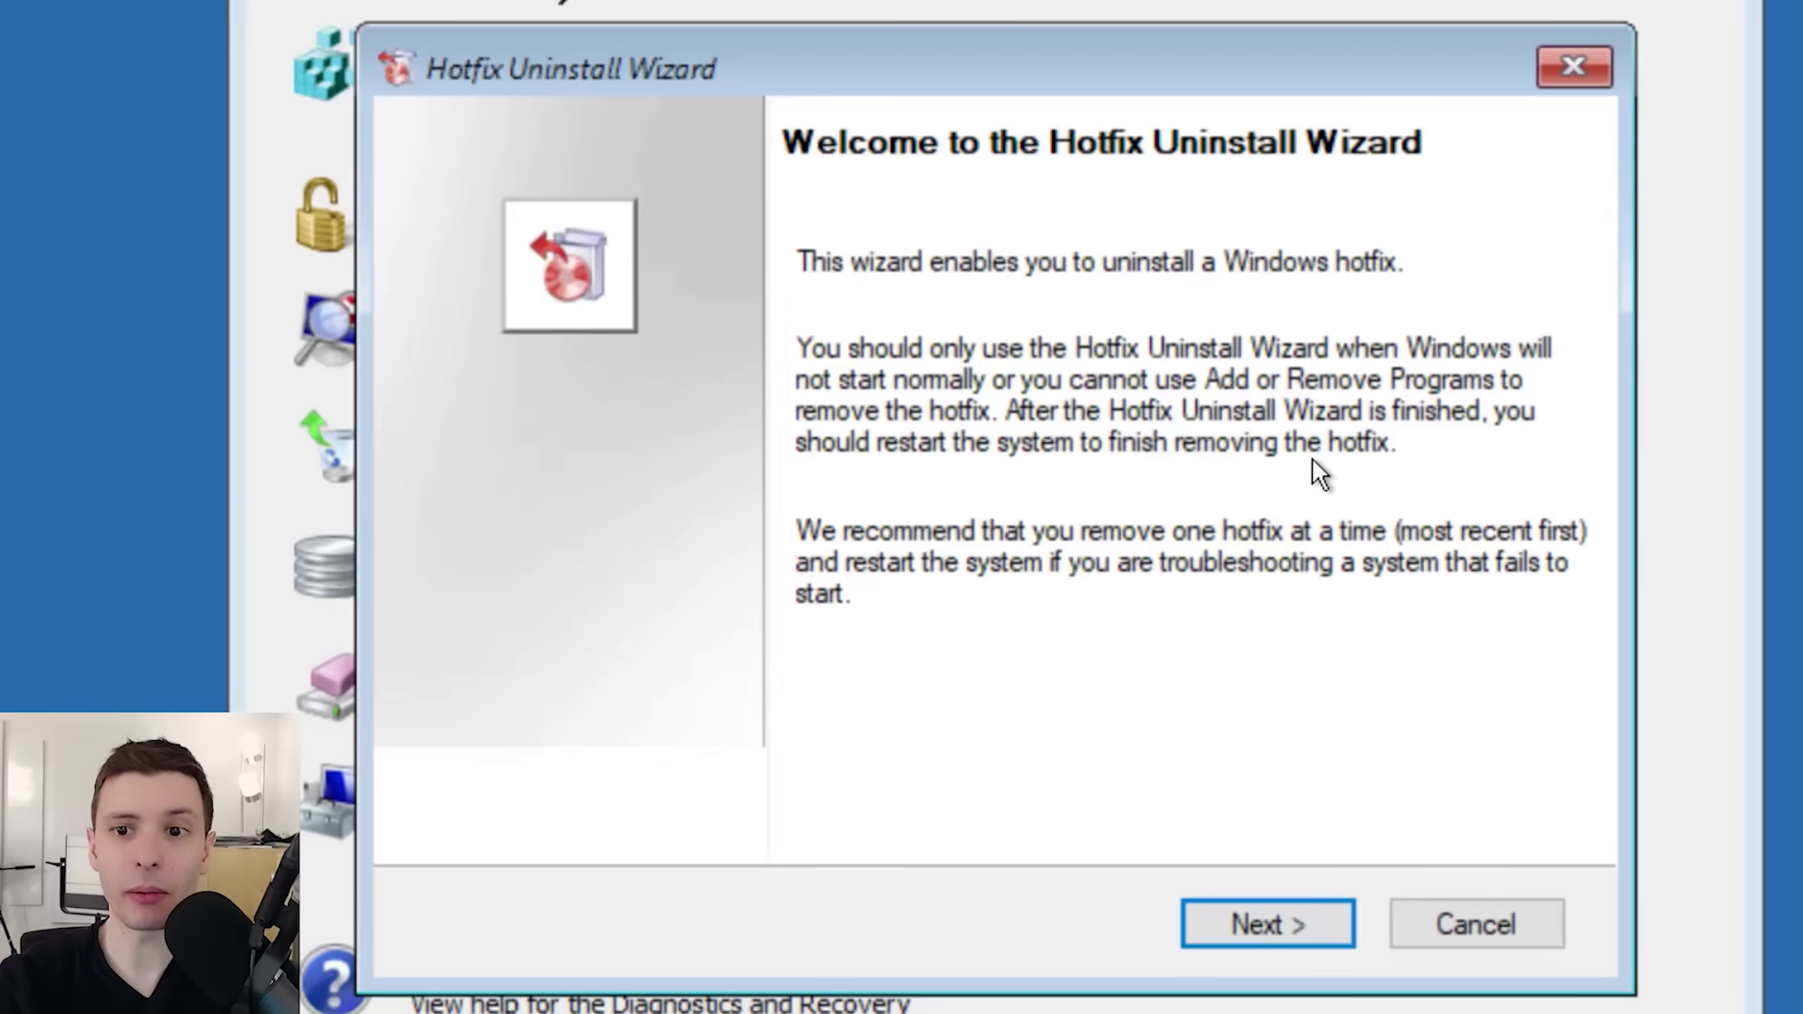
- Advance to the installed hotfix list and tick Microsoft-Windows-MediaPlayer-Package
{"action": "left_click", "coordinate": [1273, 936]}
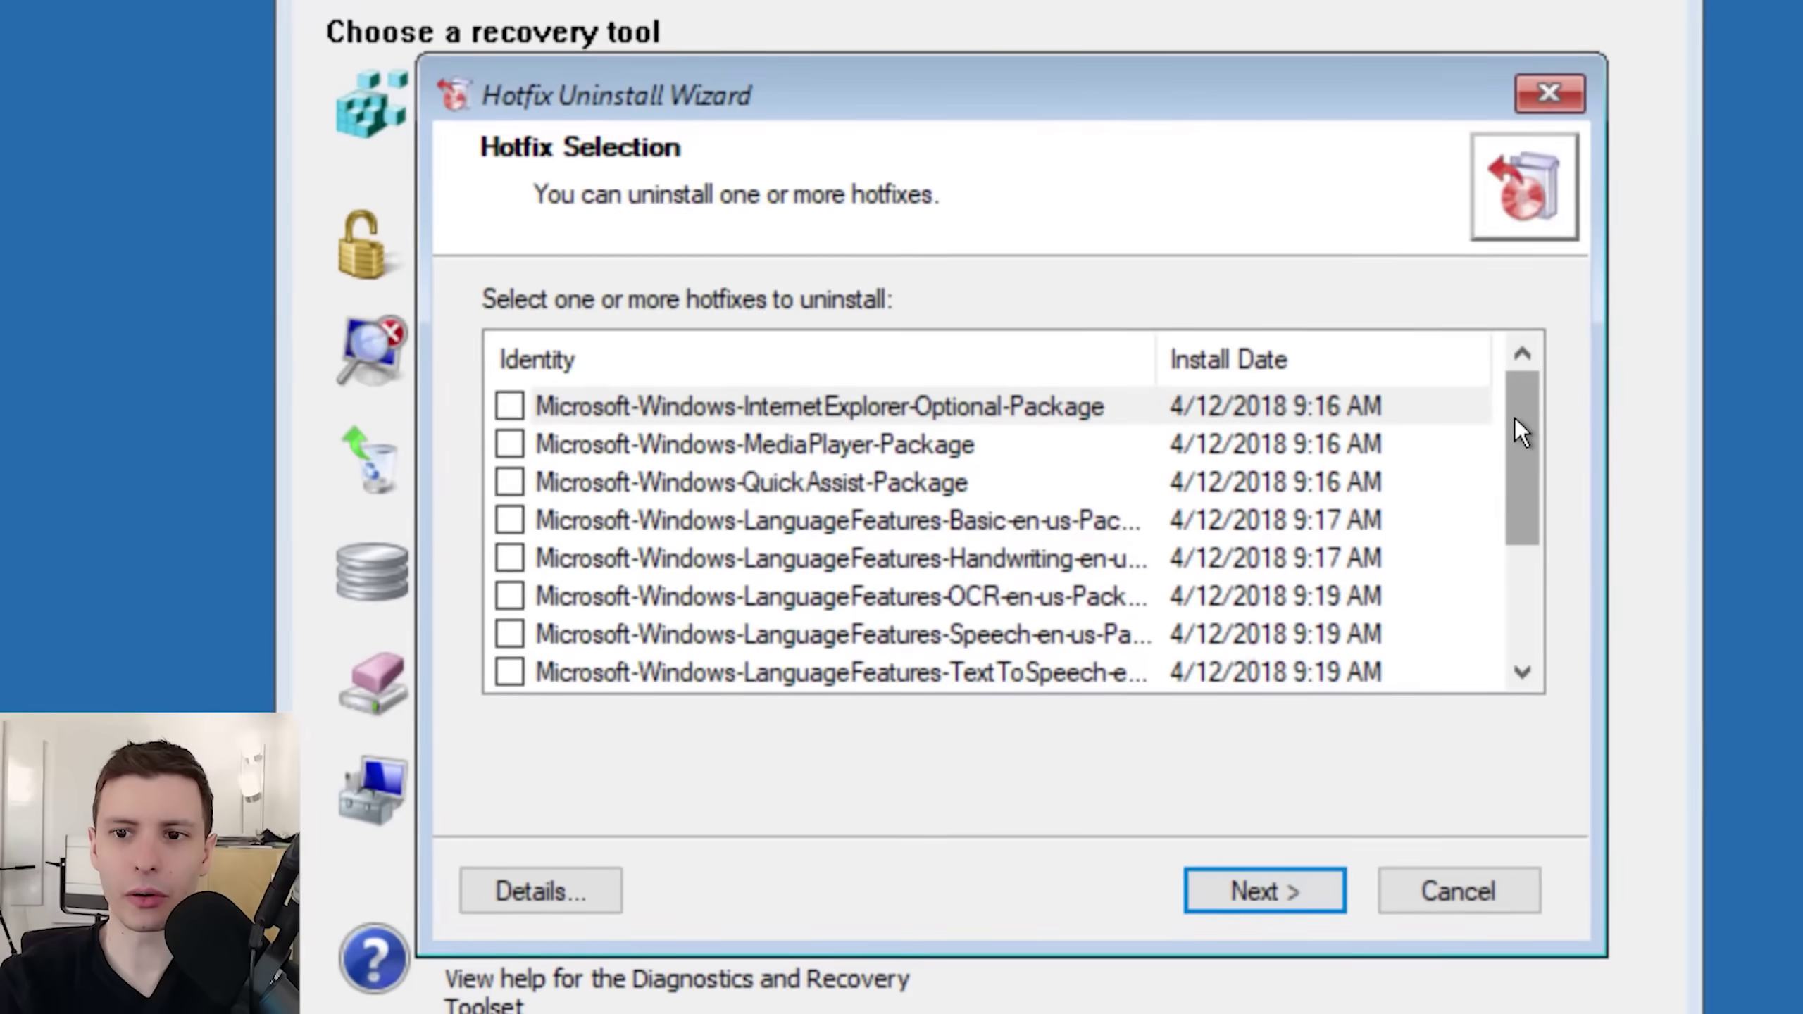
{"action": "left_click_drag", "start_coordinate": [1516, 430], "coordinate": [1561, 568]}
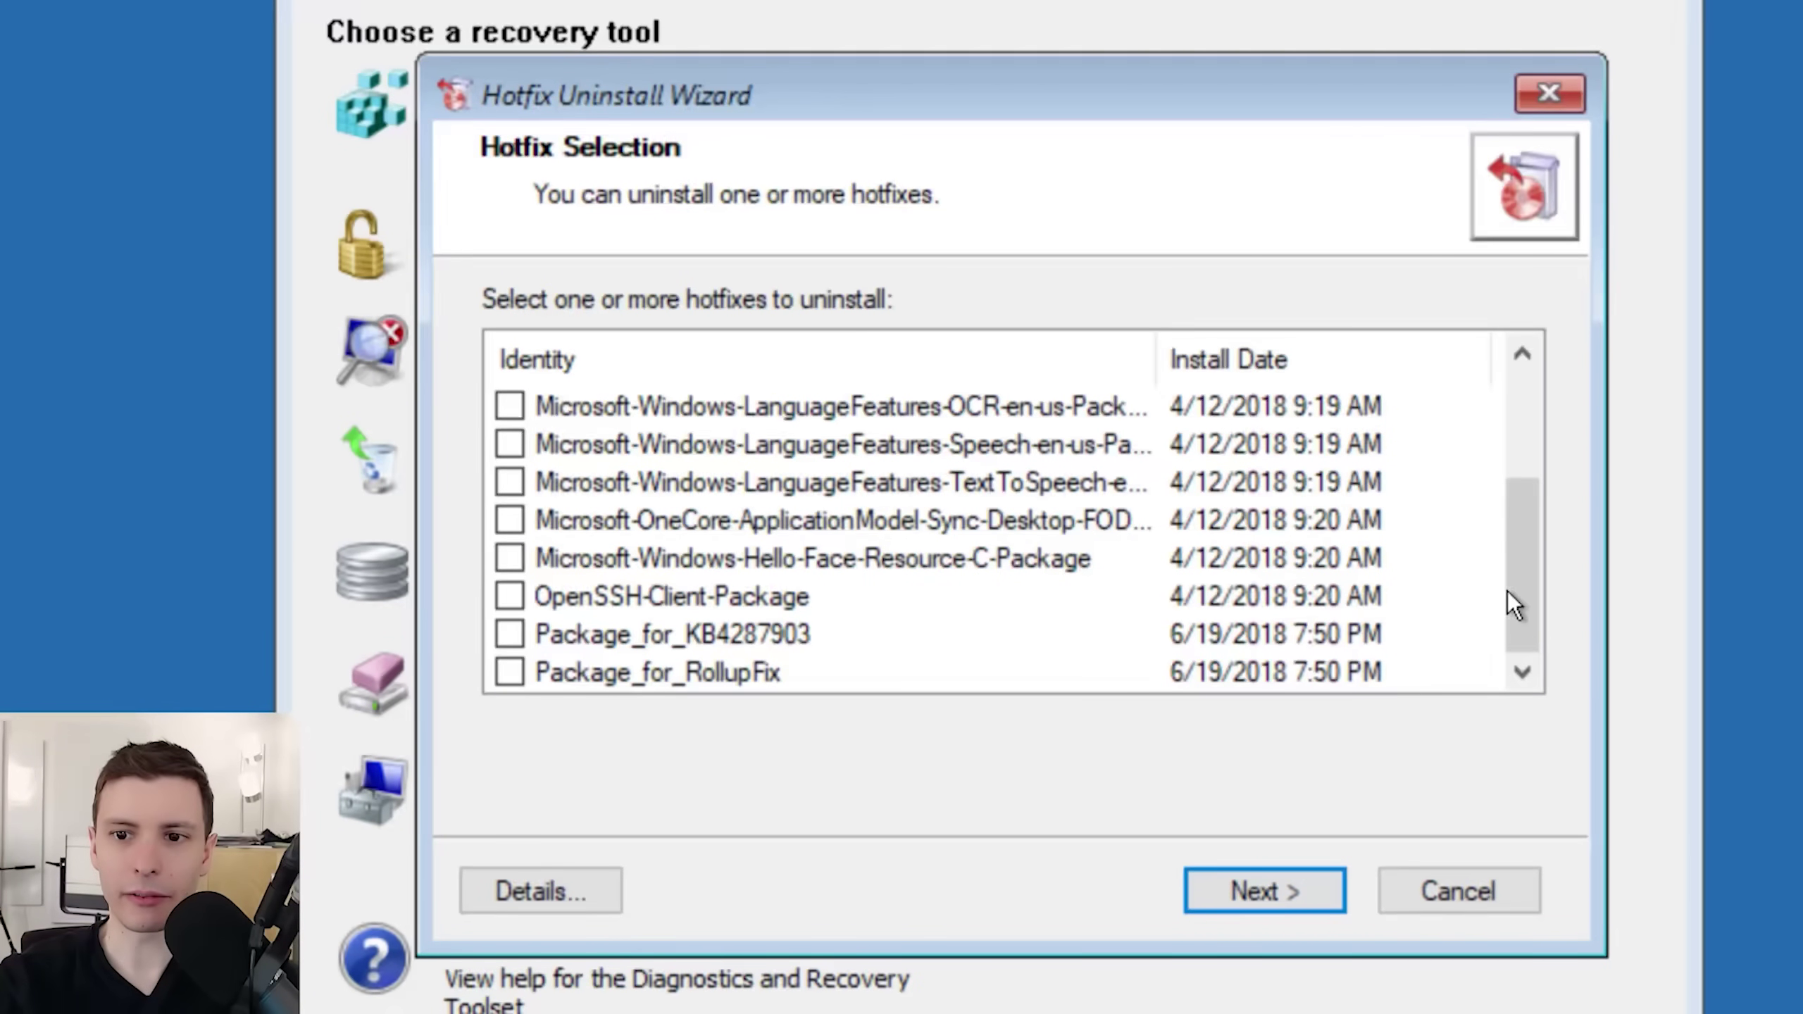
{"action": "left_click_drag", "start_coordinate": [1514, 587], "coordinate": [1480, 417]}
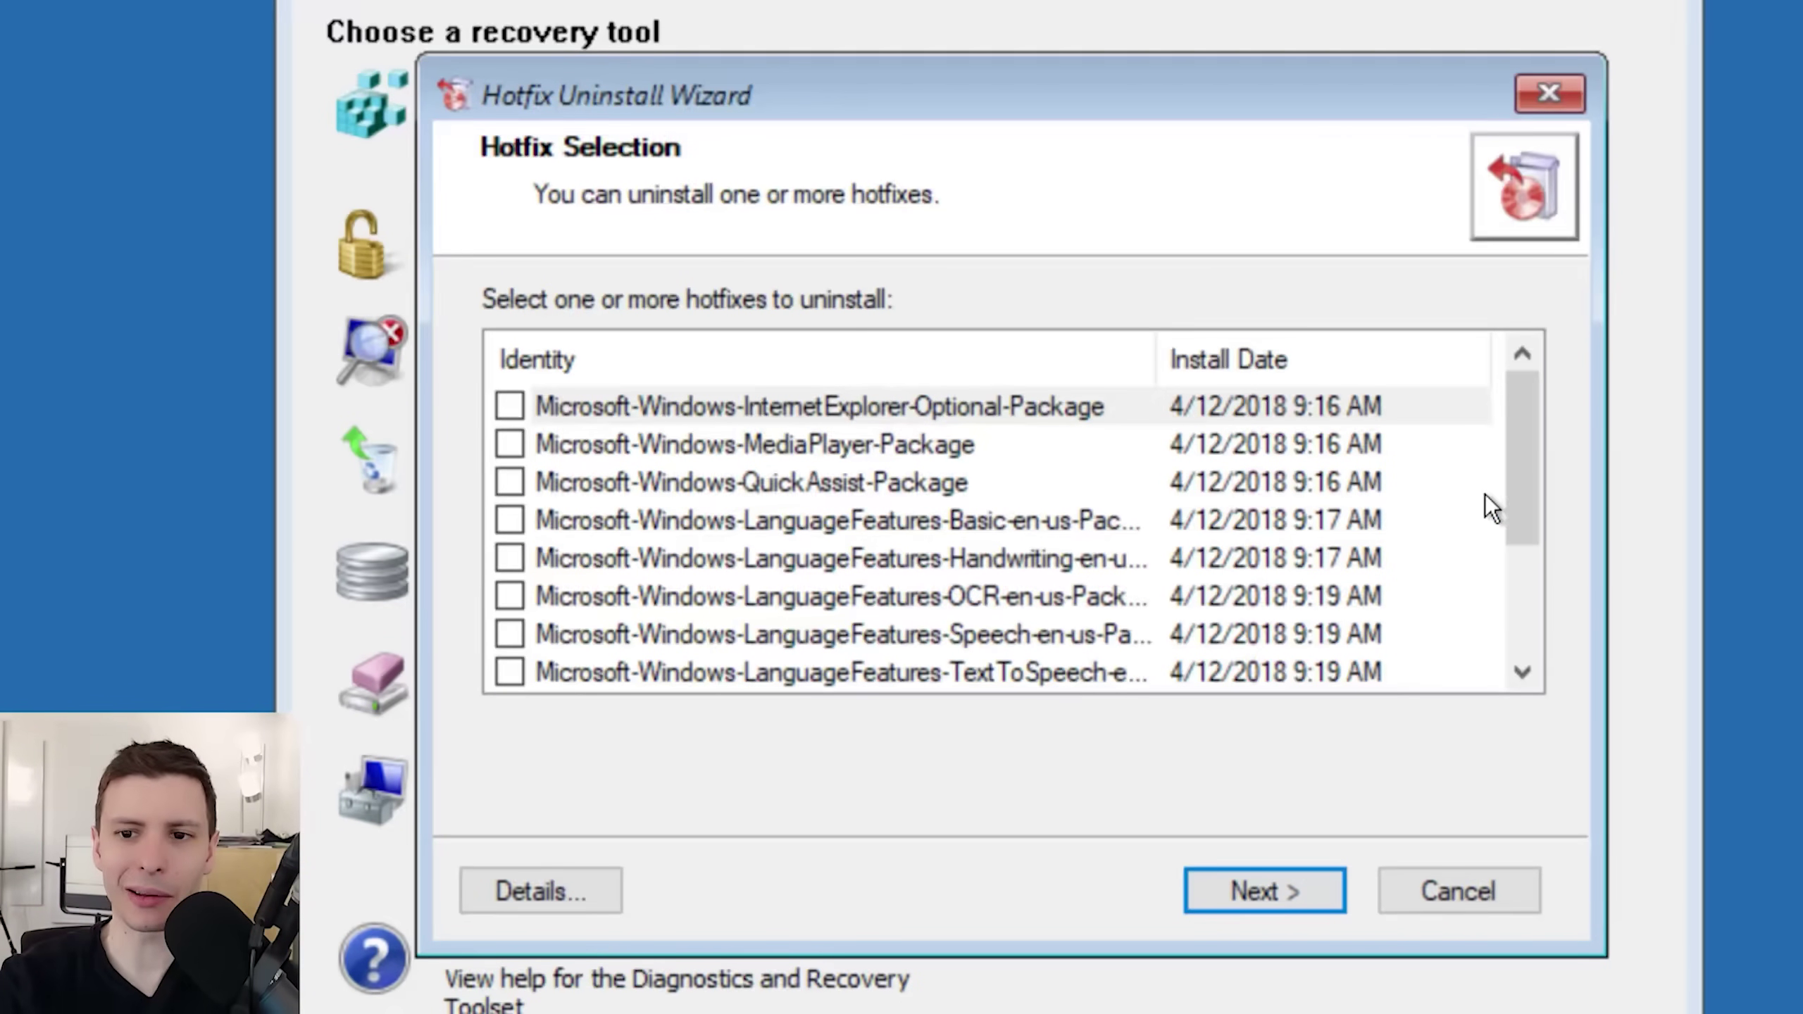
{"action": "left_click", "coordinate": [1242, 453]}
{"action": "scroll", "coordinate": [1293, 468], "scroll_direction": "down", "scroll_amount": 2}
{"action": "scroll", "coordinate": [1293, 469], "scroll_direction": "down", "scroll_amount": 1}
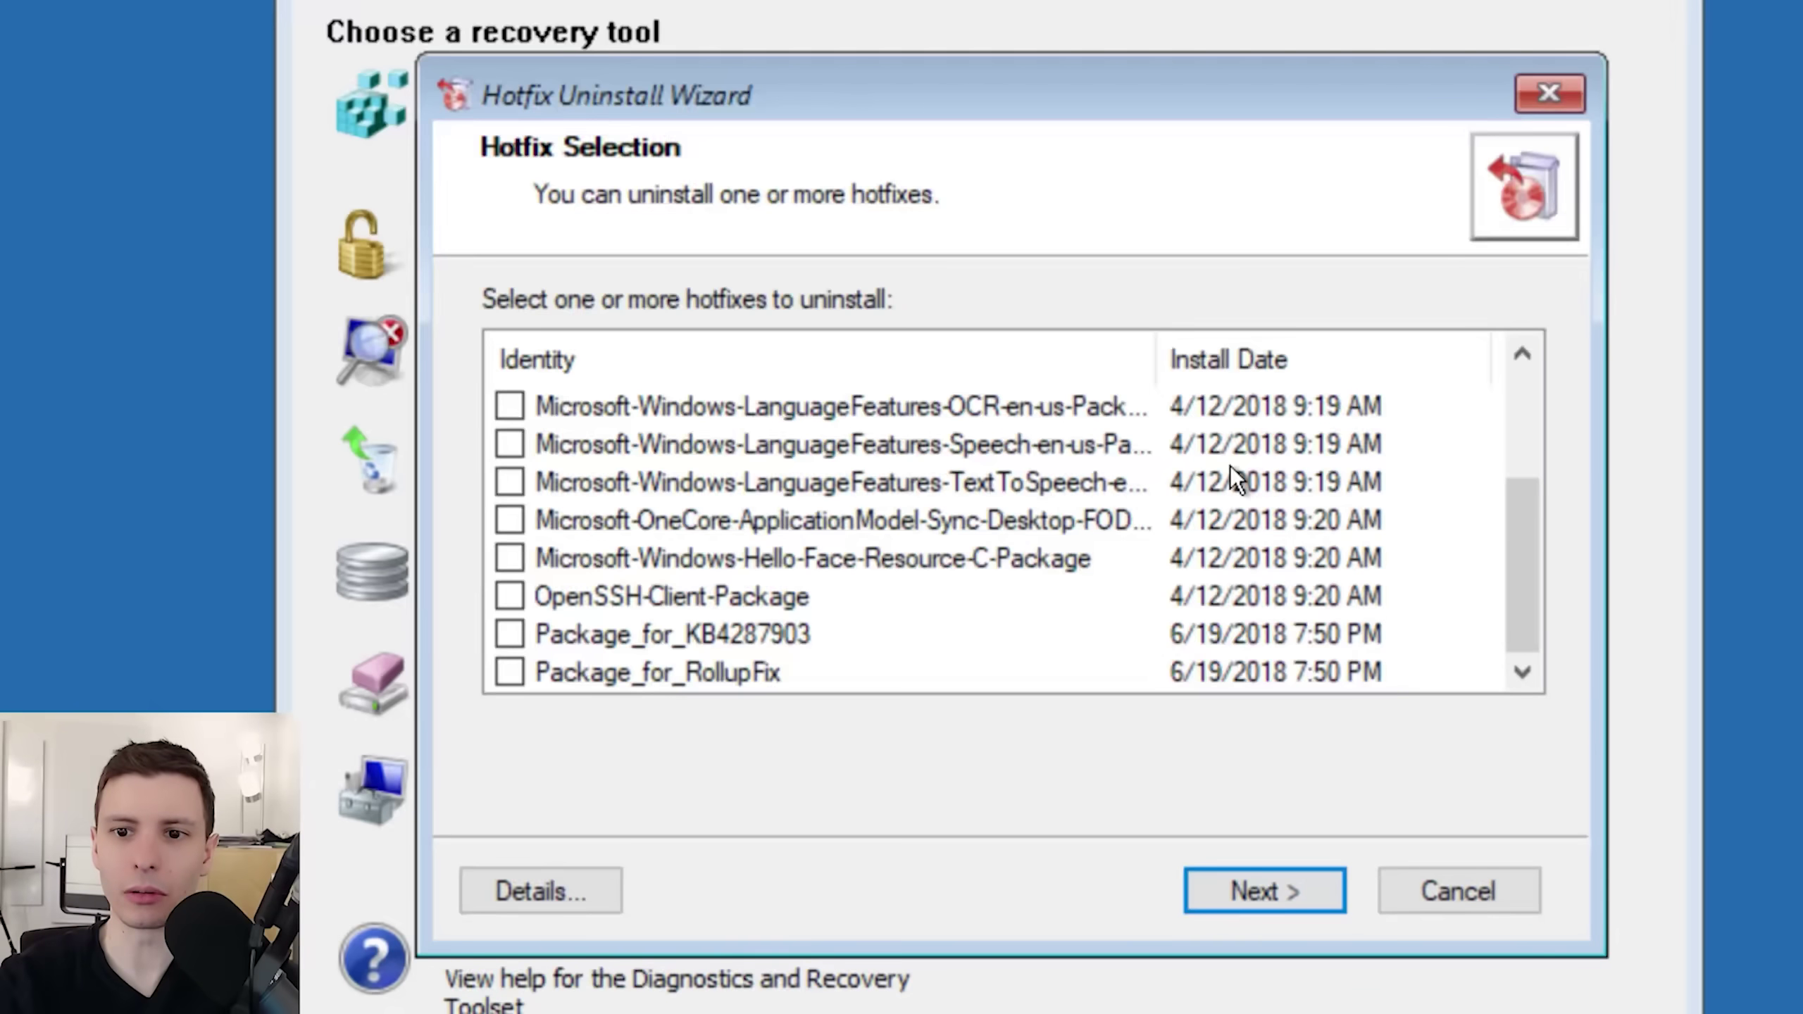
{"action": "left_click_drag", "start_coordinate": [1507, 609], "coordinate": [1521, 430]}
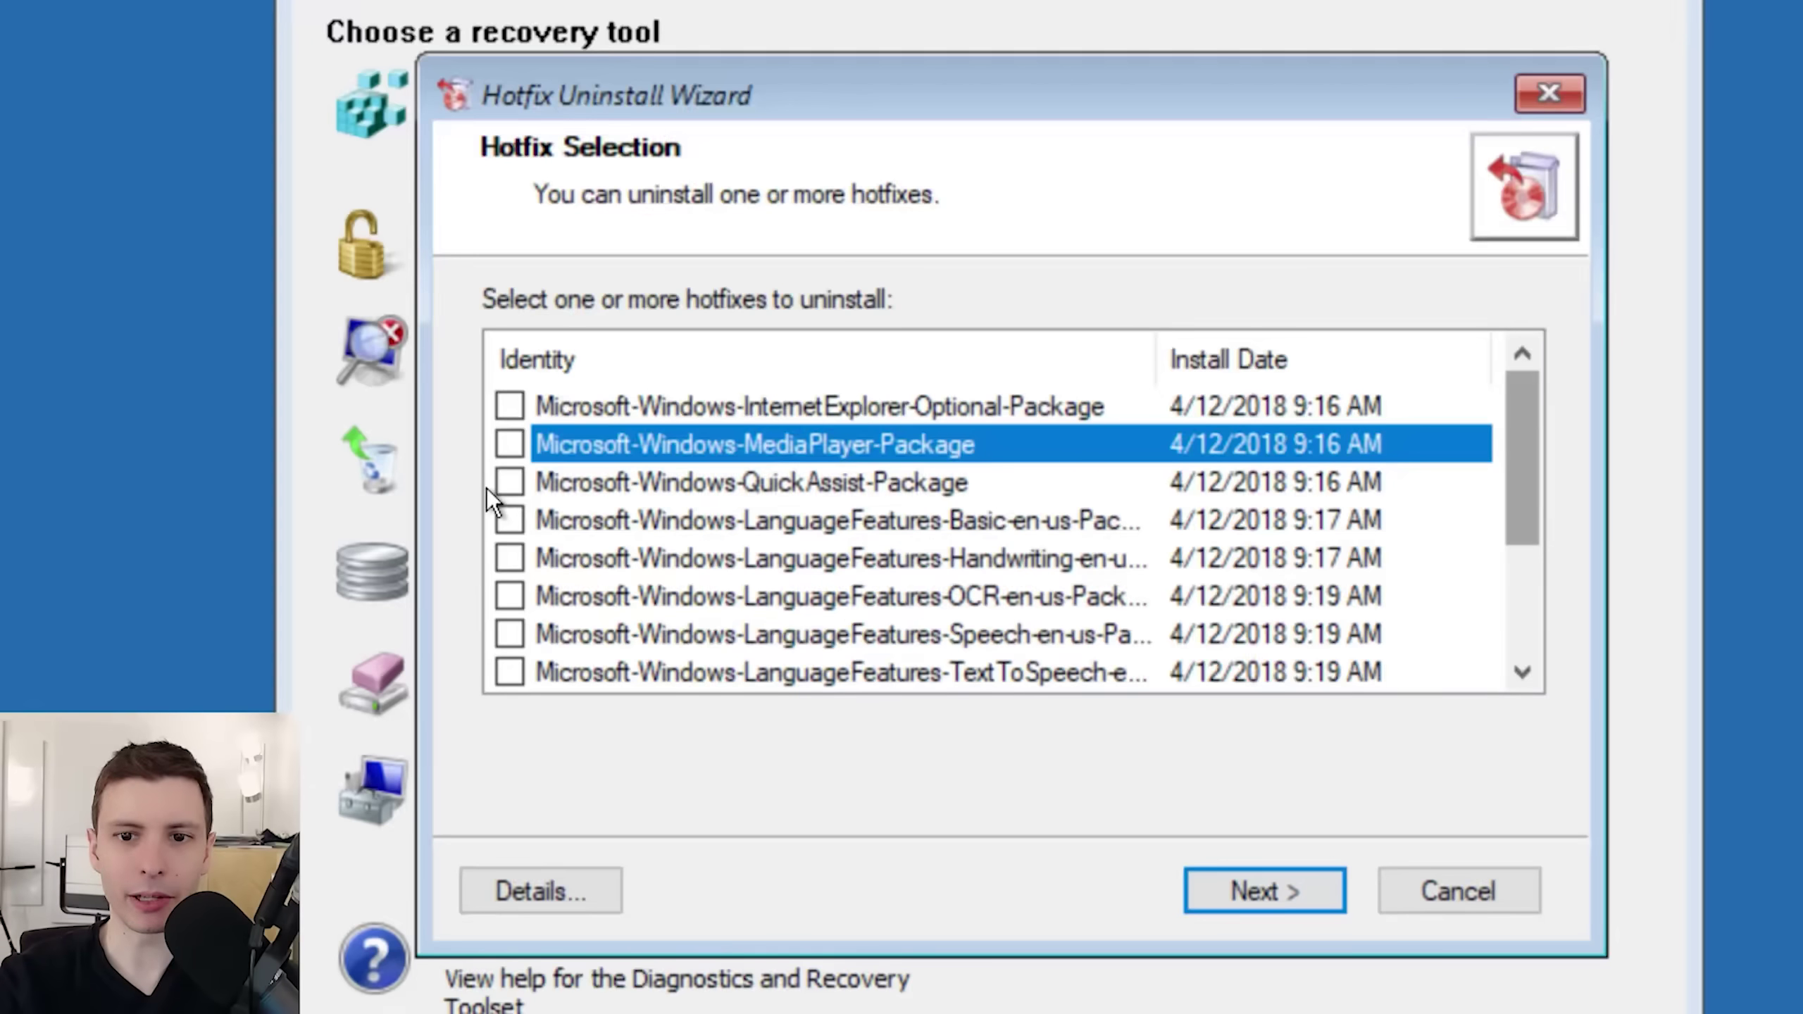
{"action": "left_click", "coordinate": [514, 447]}
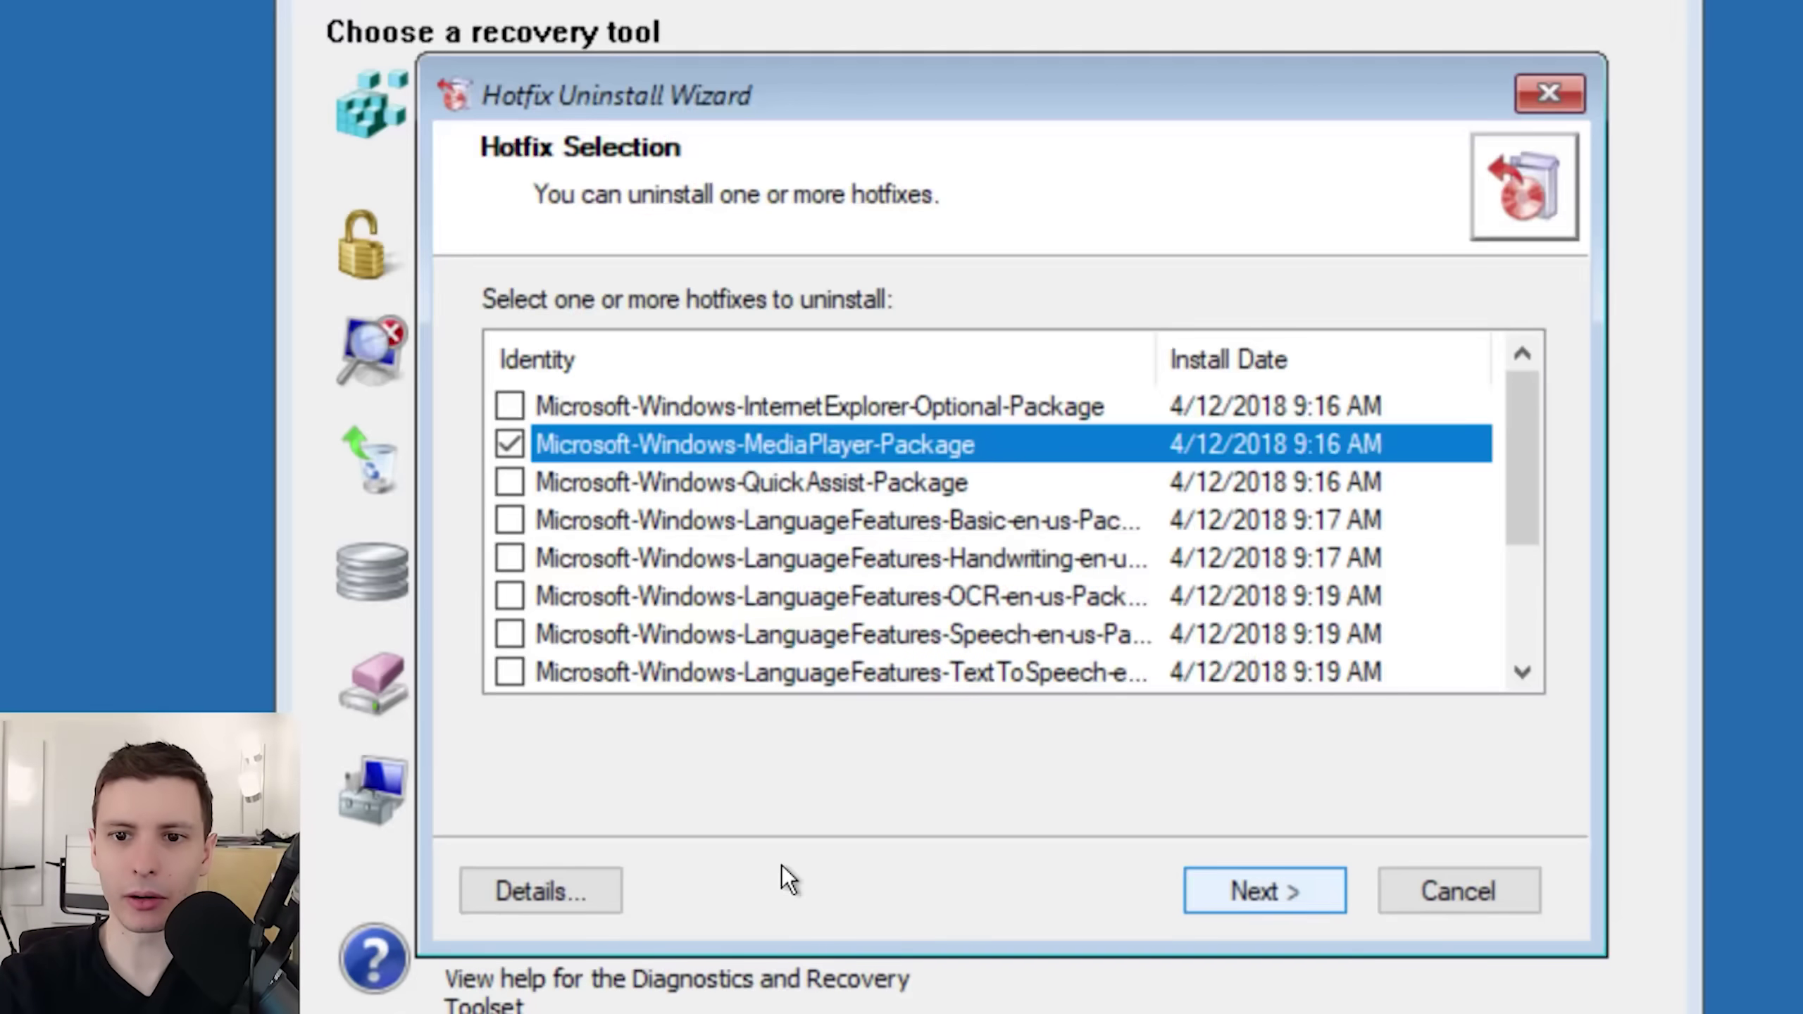
- Review the hotfix details, start the uninstall, and finish the wizard
{"action": "left_click", "coordinate": [510, 896]}
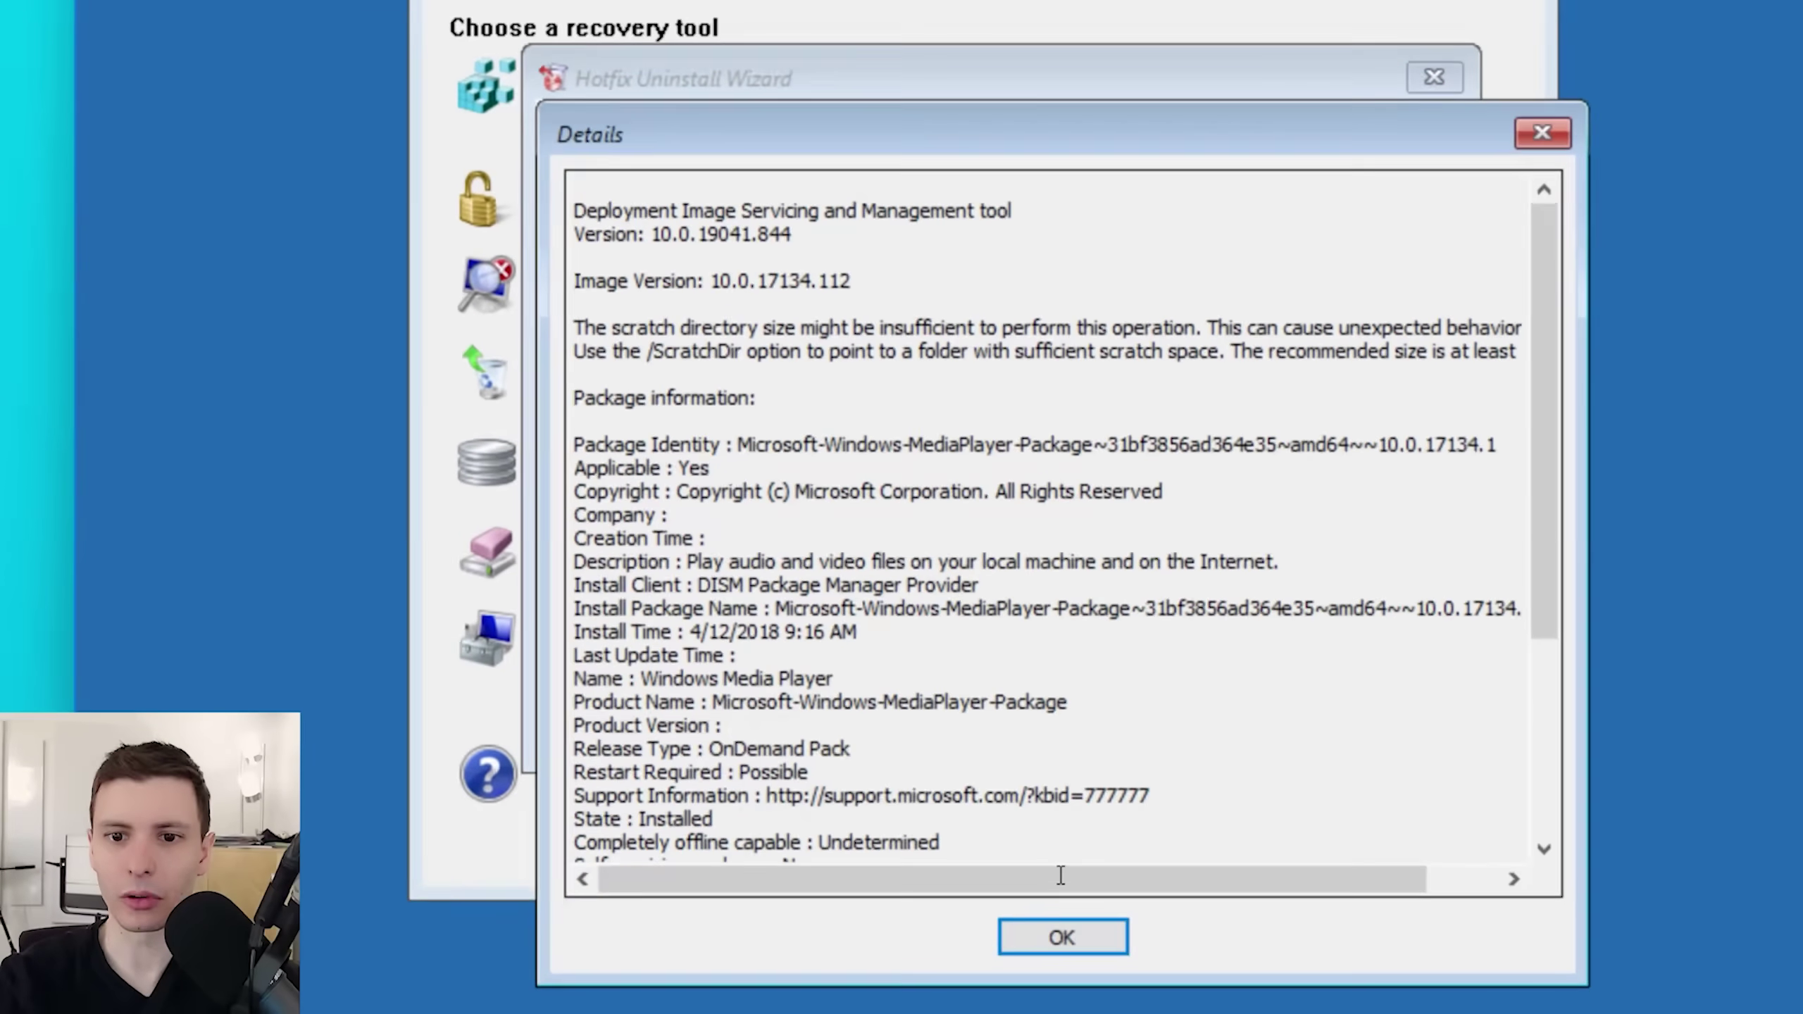
{"action": "key", "text": "Return"}
{"action": "left_click", "coordinate": [1141, 797]}
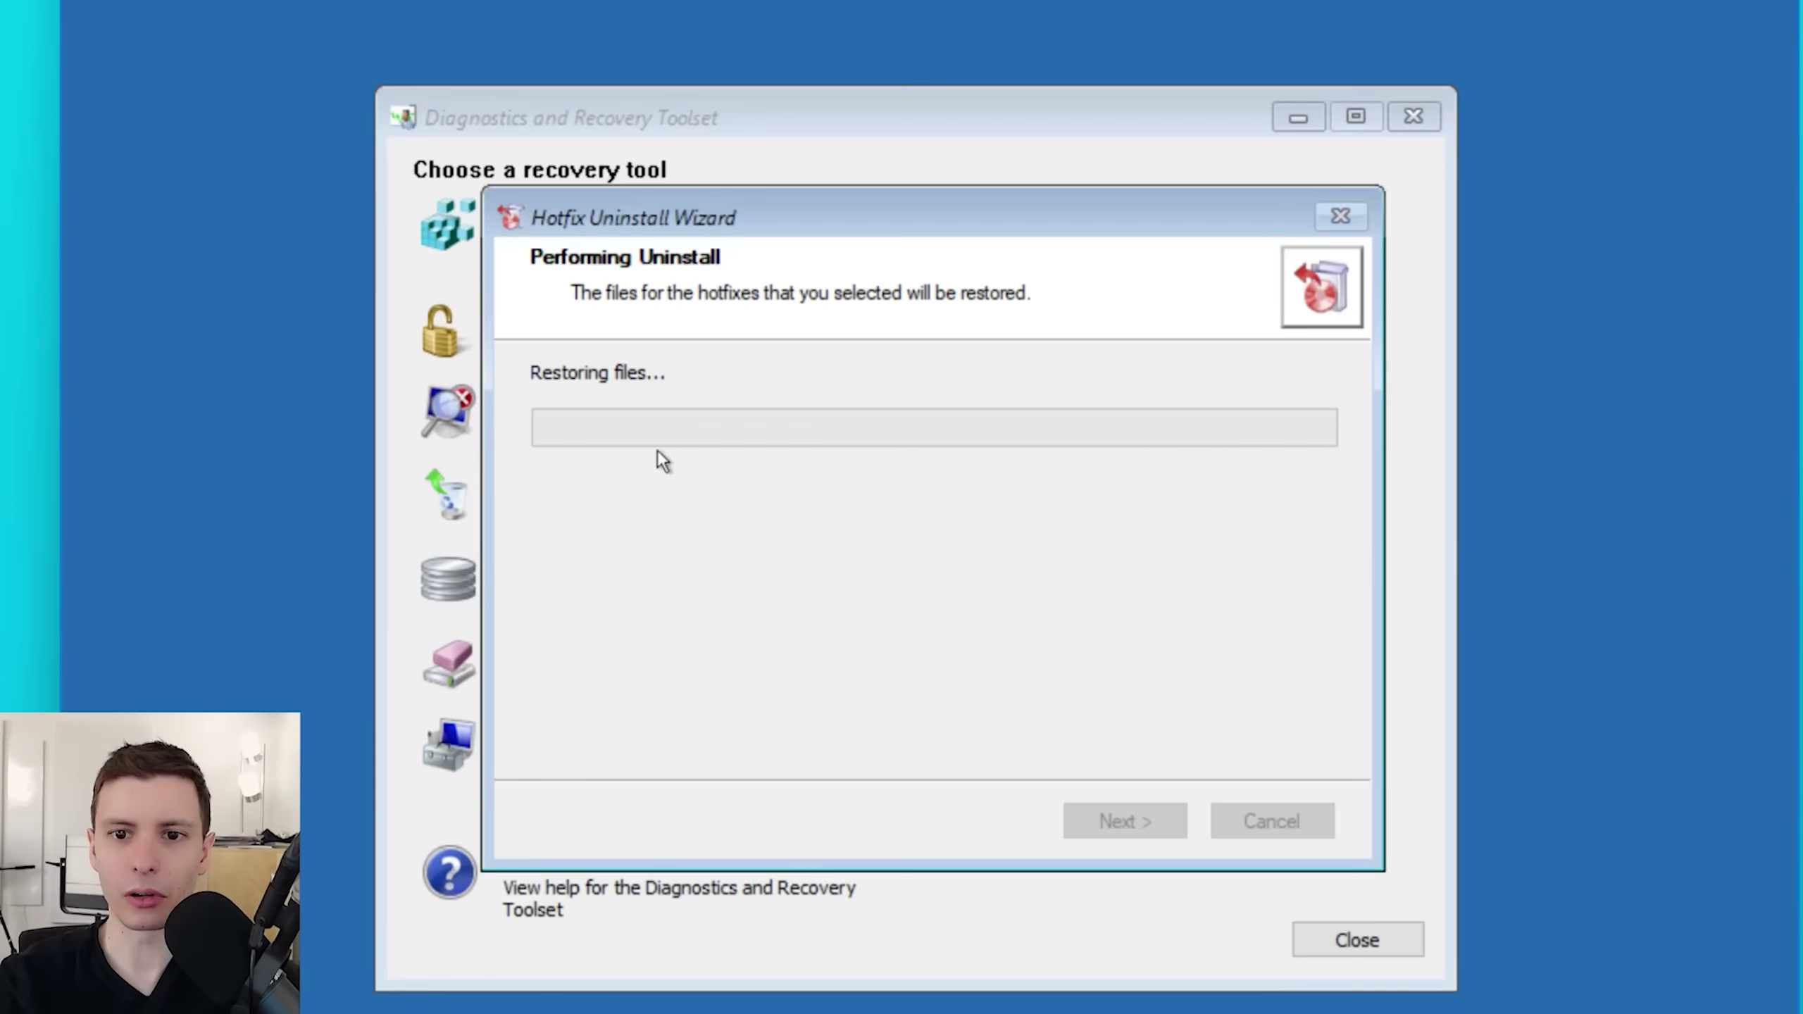
{"action": "key", "text": "Return"}
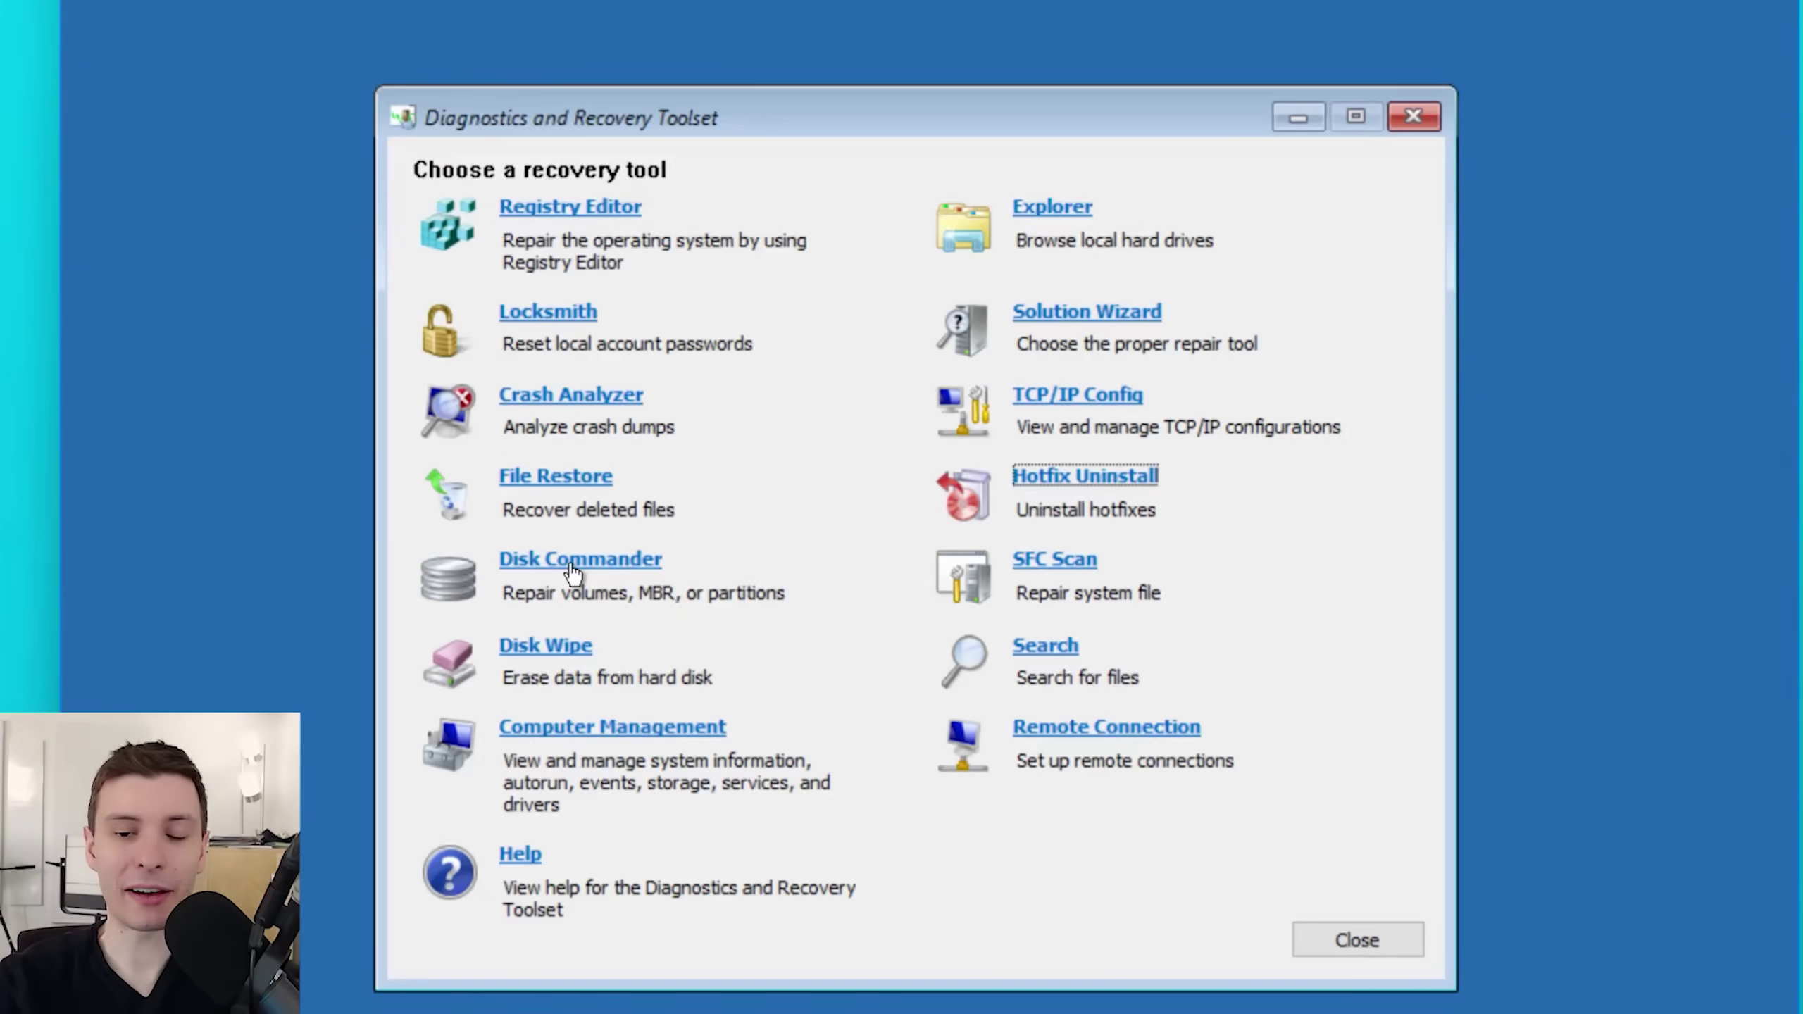
- In Disk Commander, try restoring Disk 0's MBR, then decline the overwrite and go back
{"action": "left_click", "coordinate": [567, 562]}
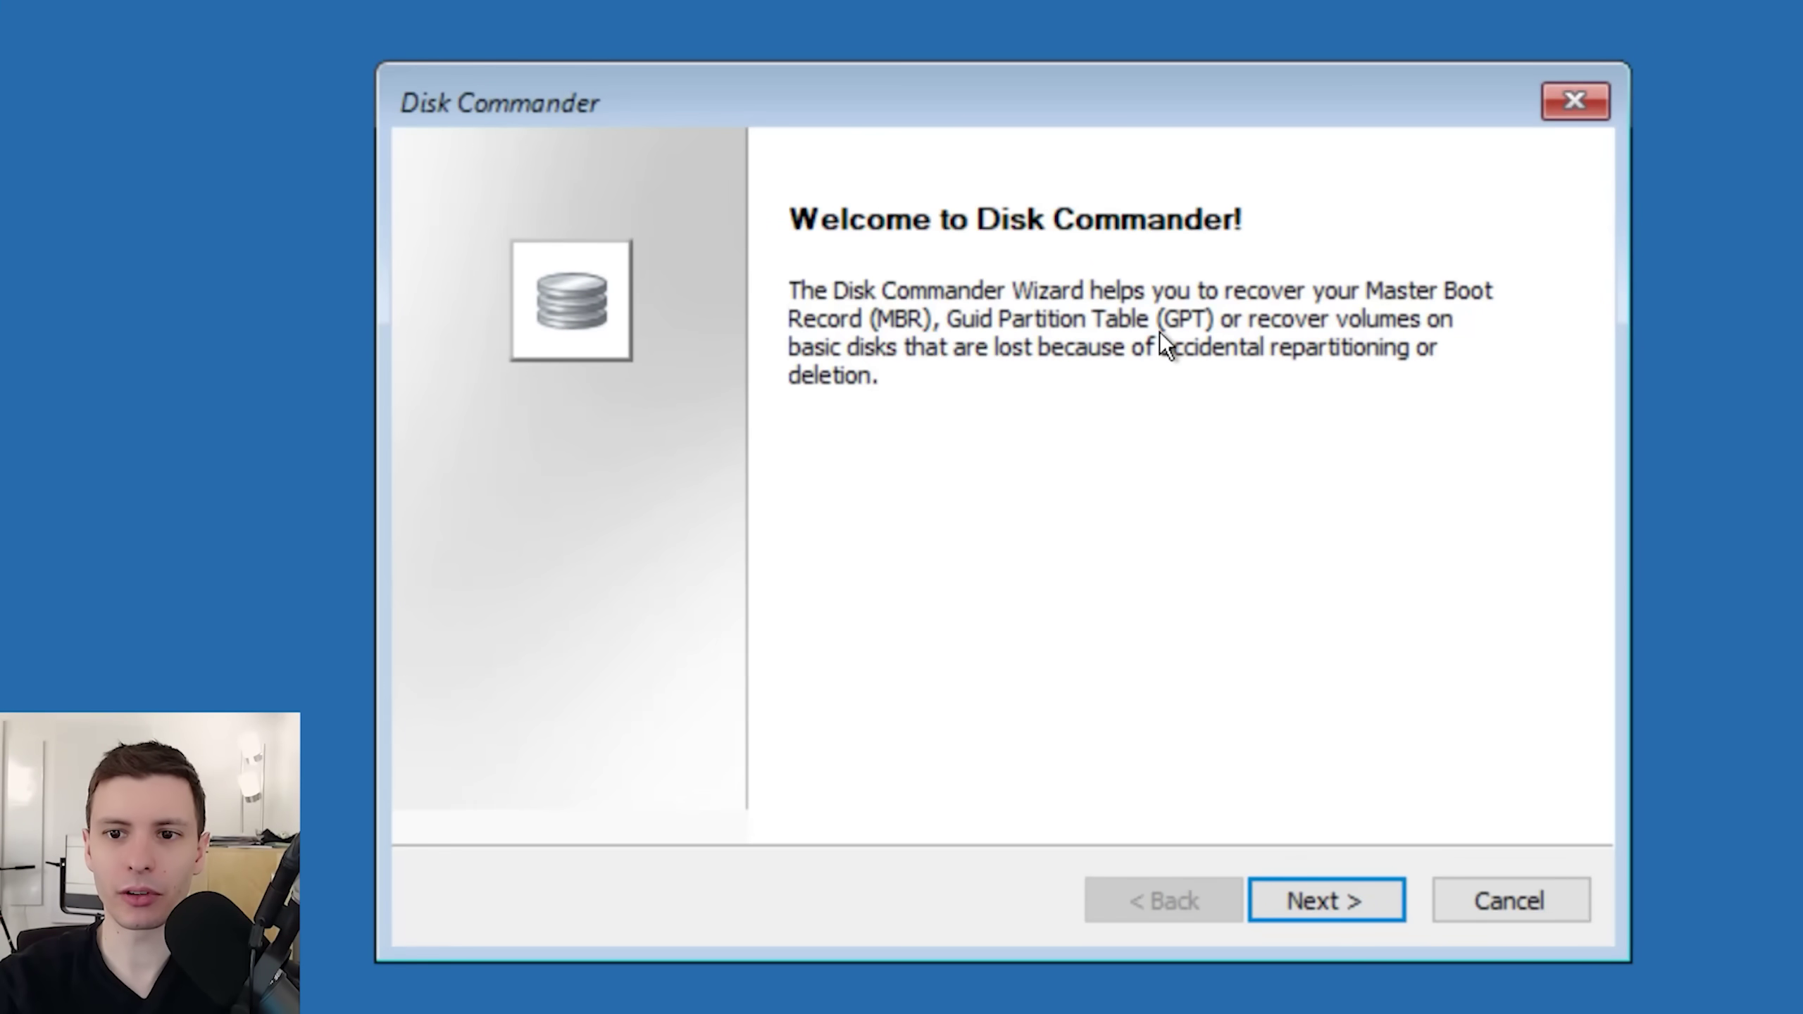
{"action": "left_click", "coordinate": [1339, 898]}
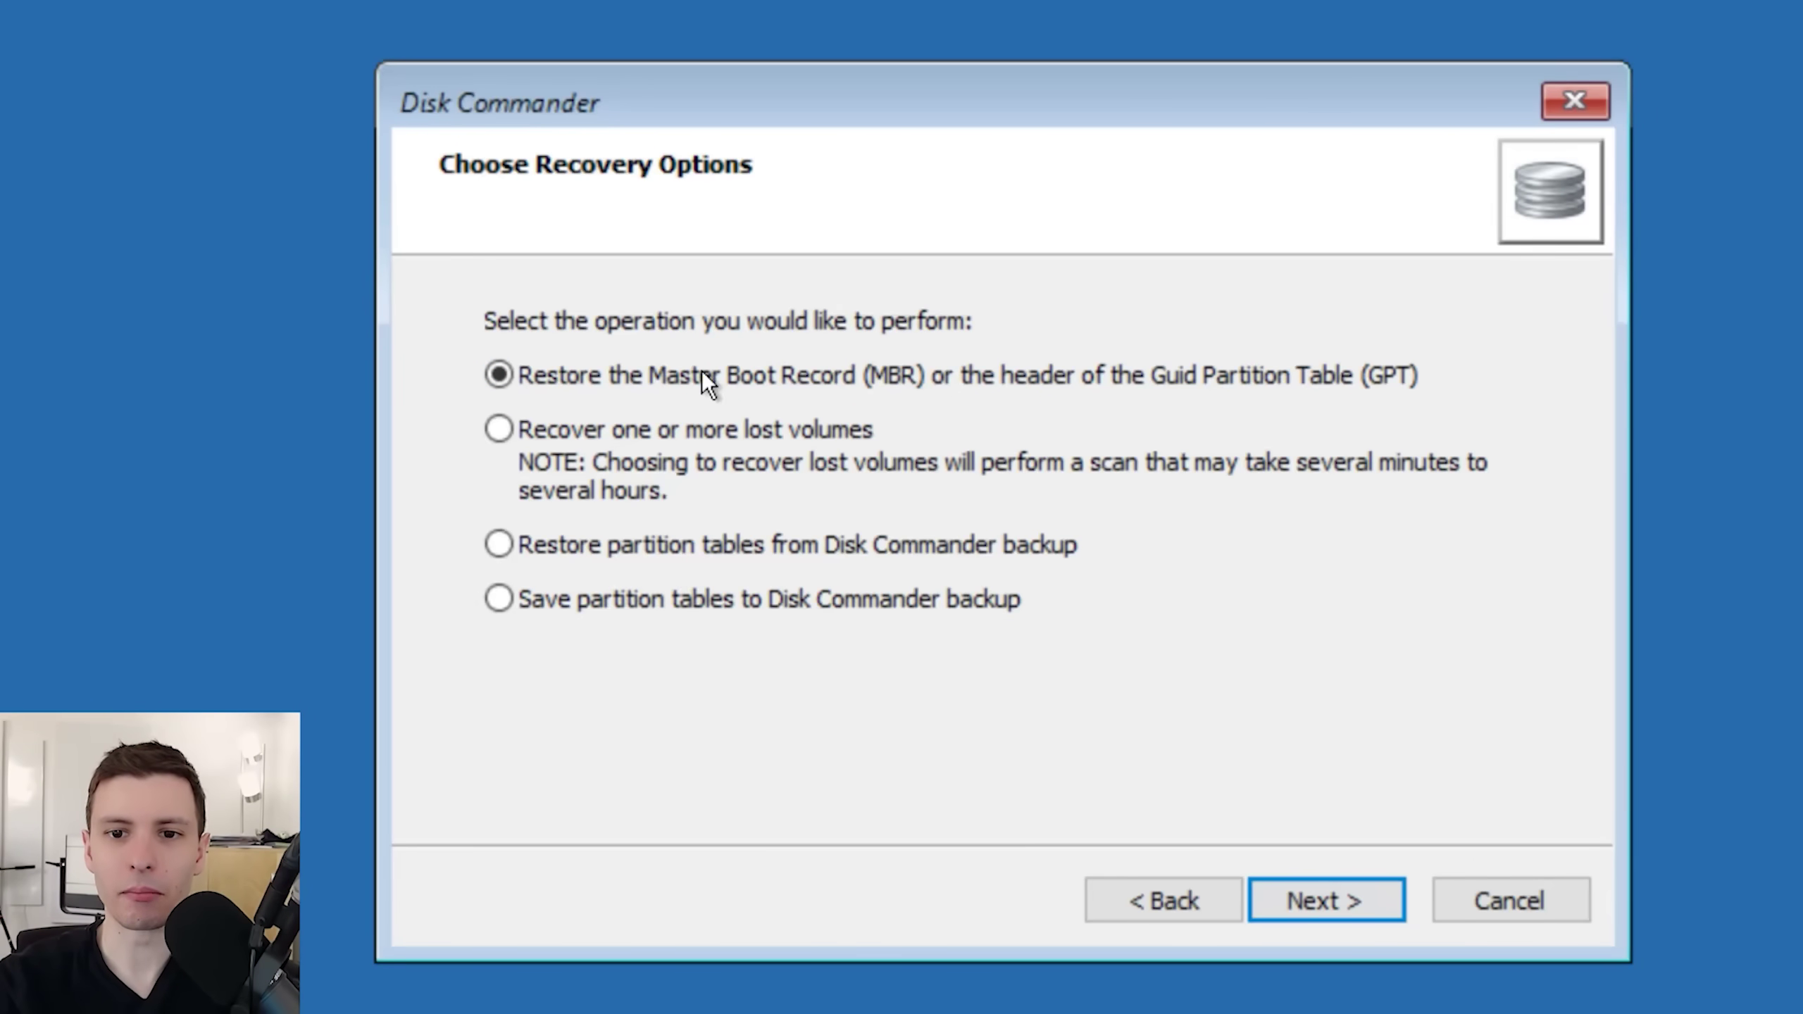
{"action": "left_click", "coordinate": [1288, 905]}
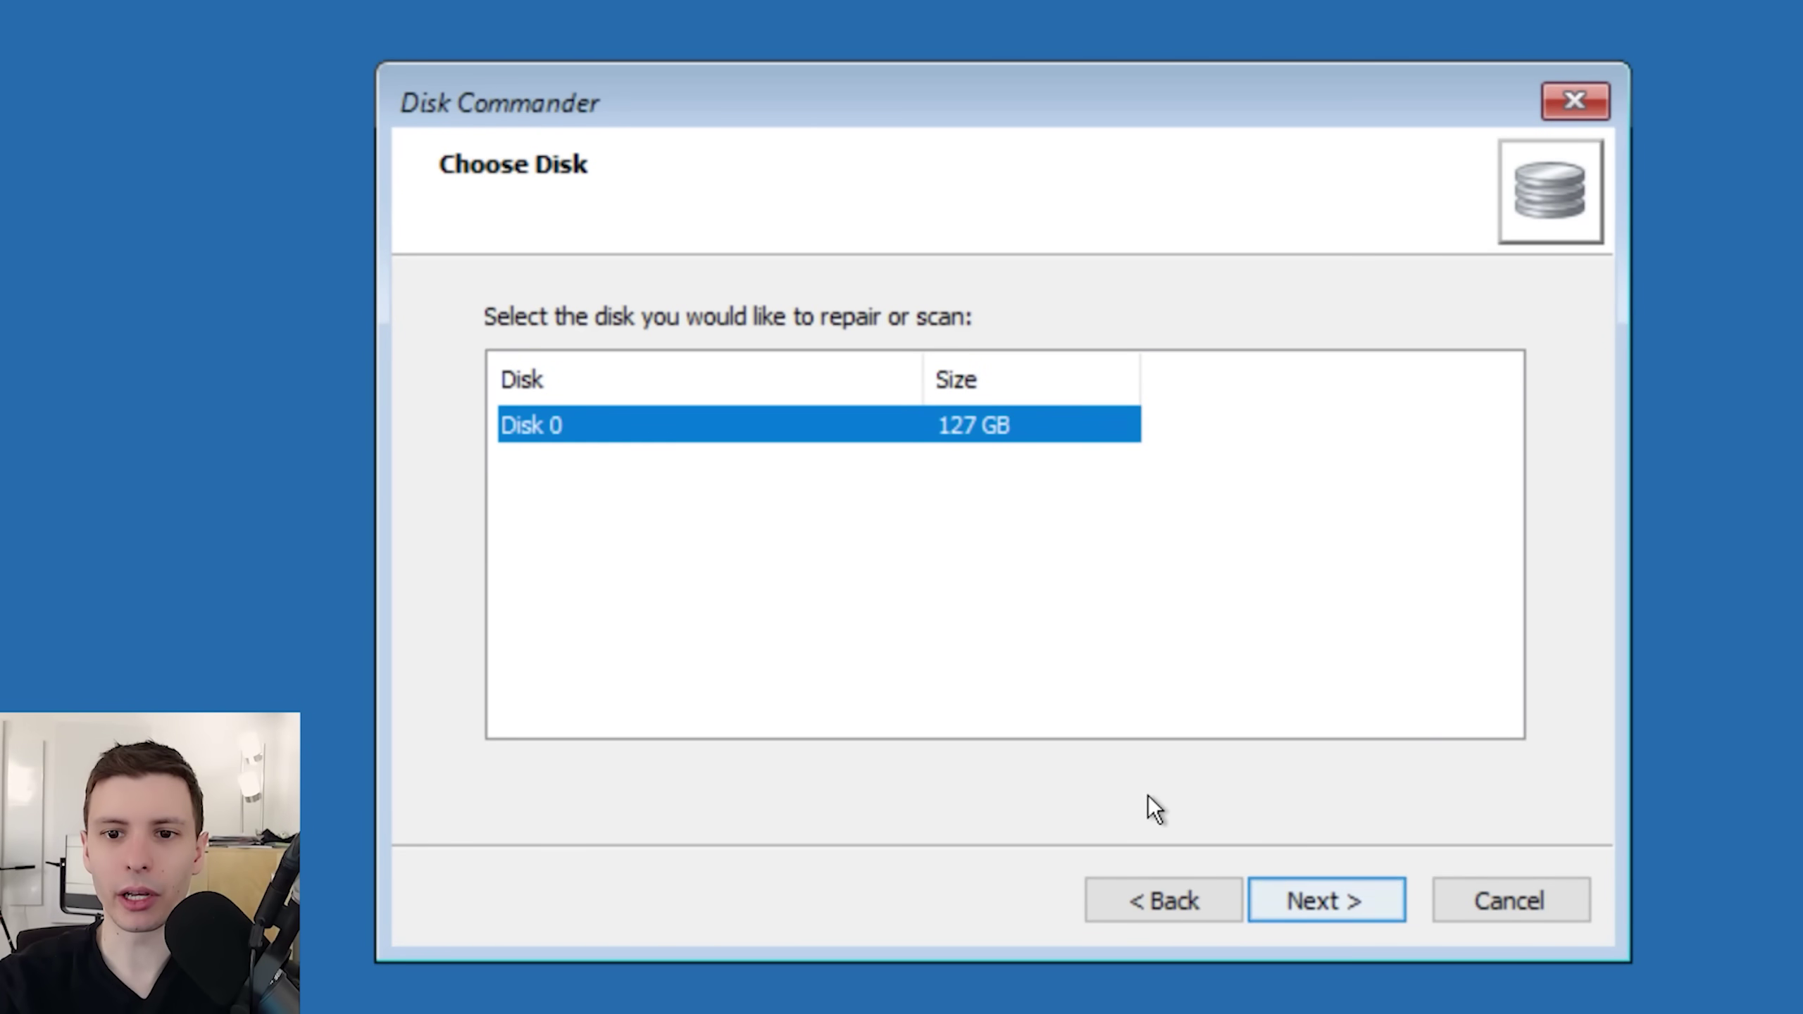
{"action": "left_click", "coordinate": [1266, 905]}
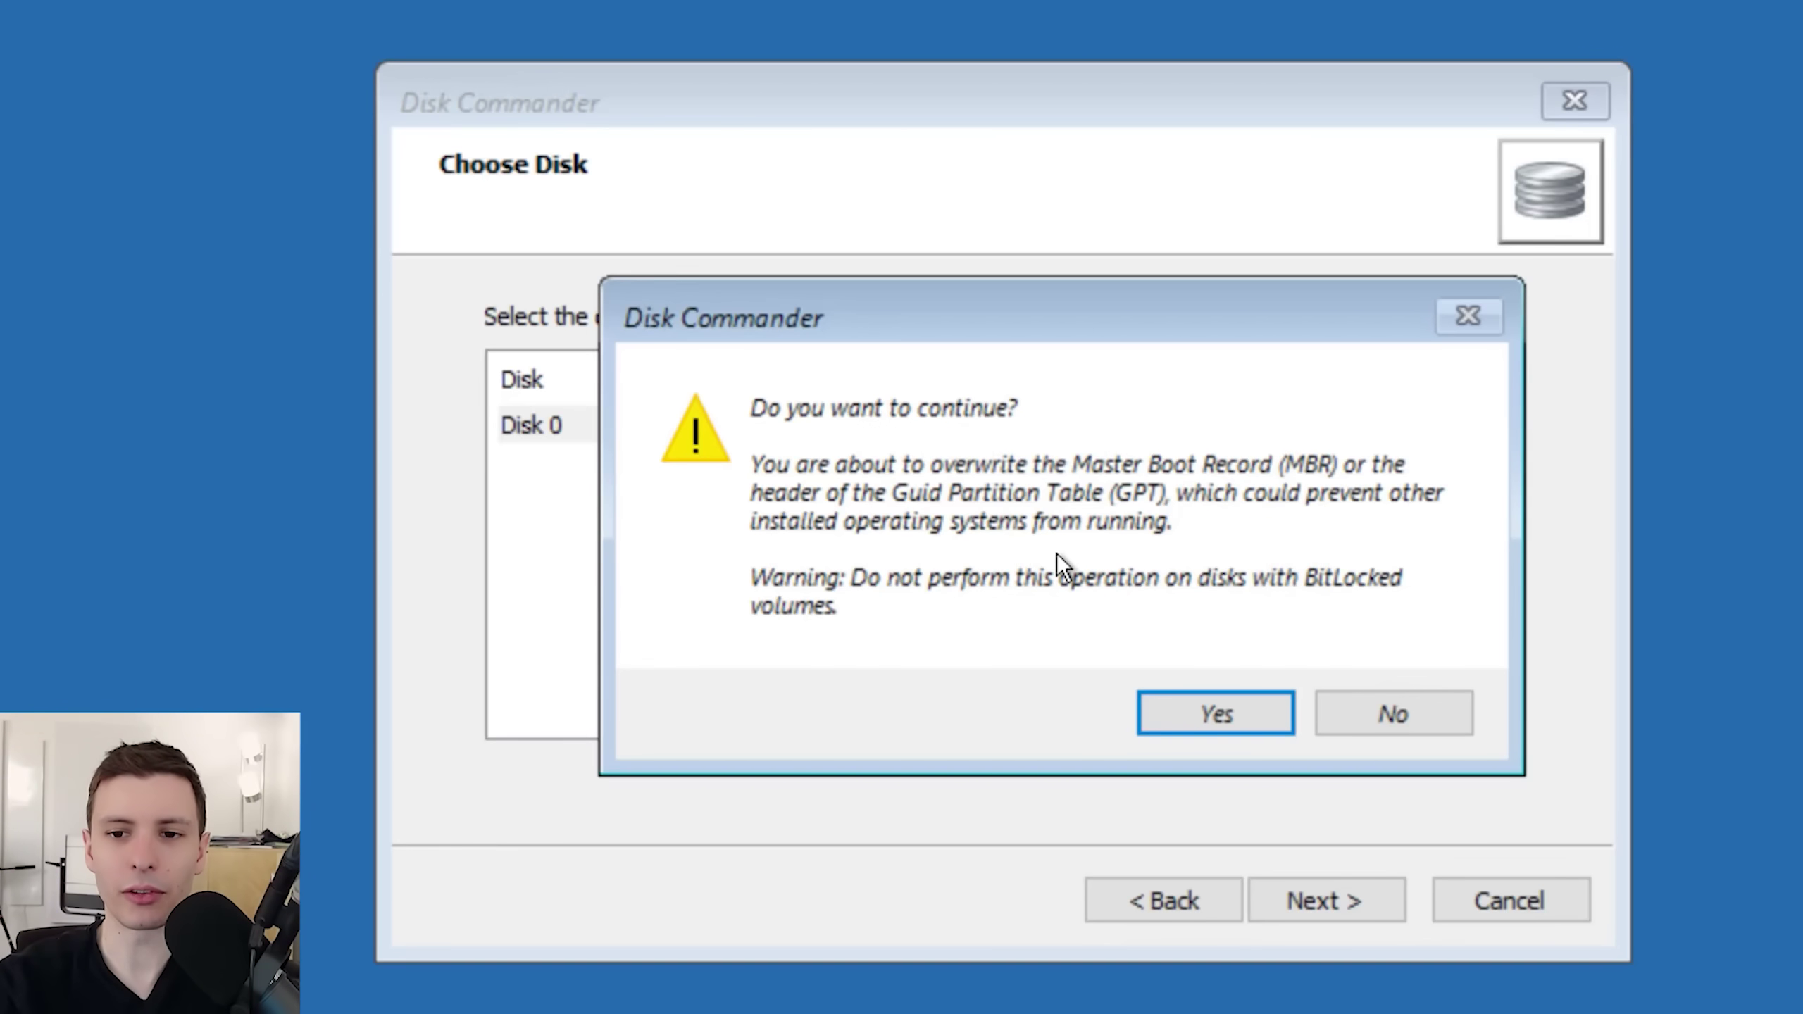
{"action": "left_click", "coordinate": [1380, 712]}
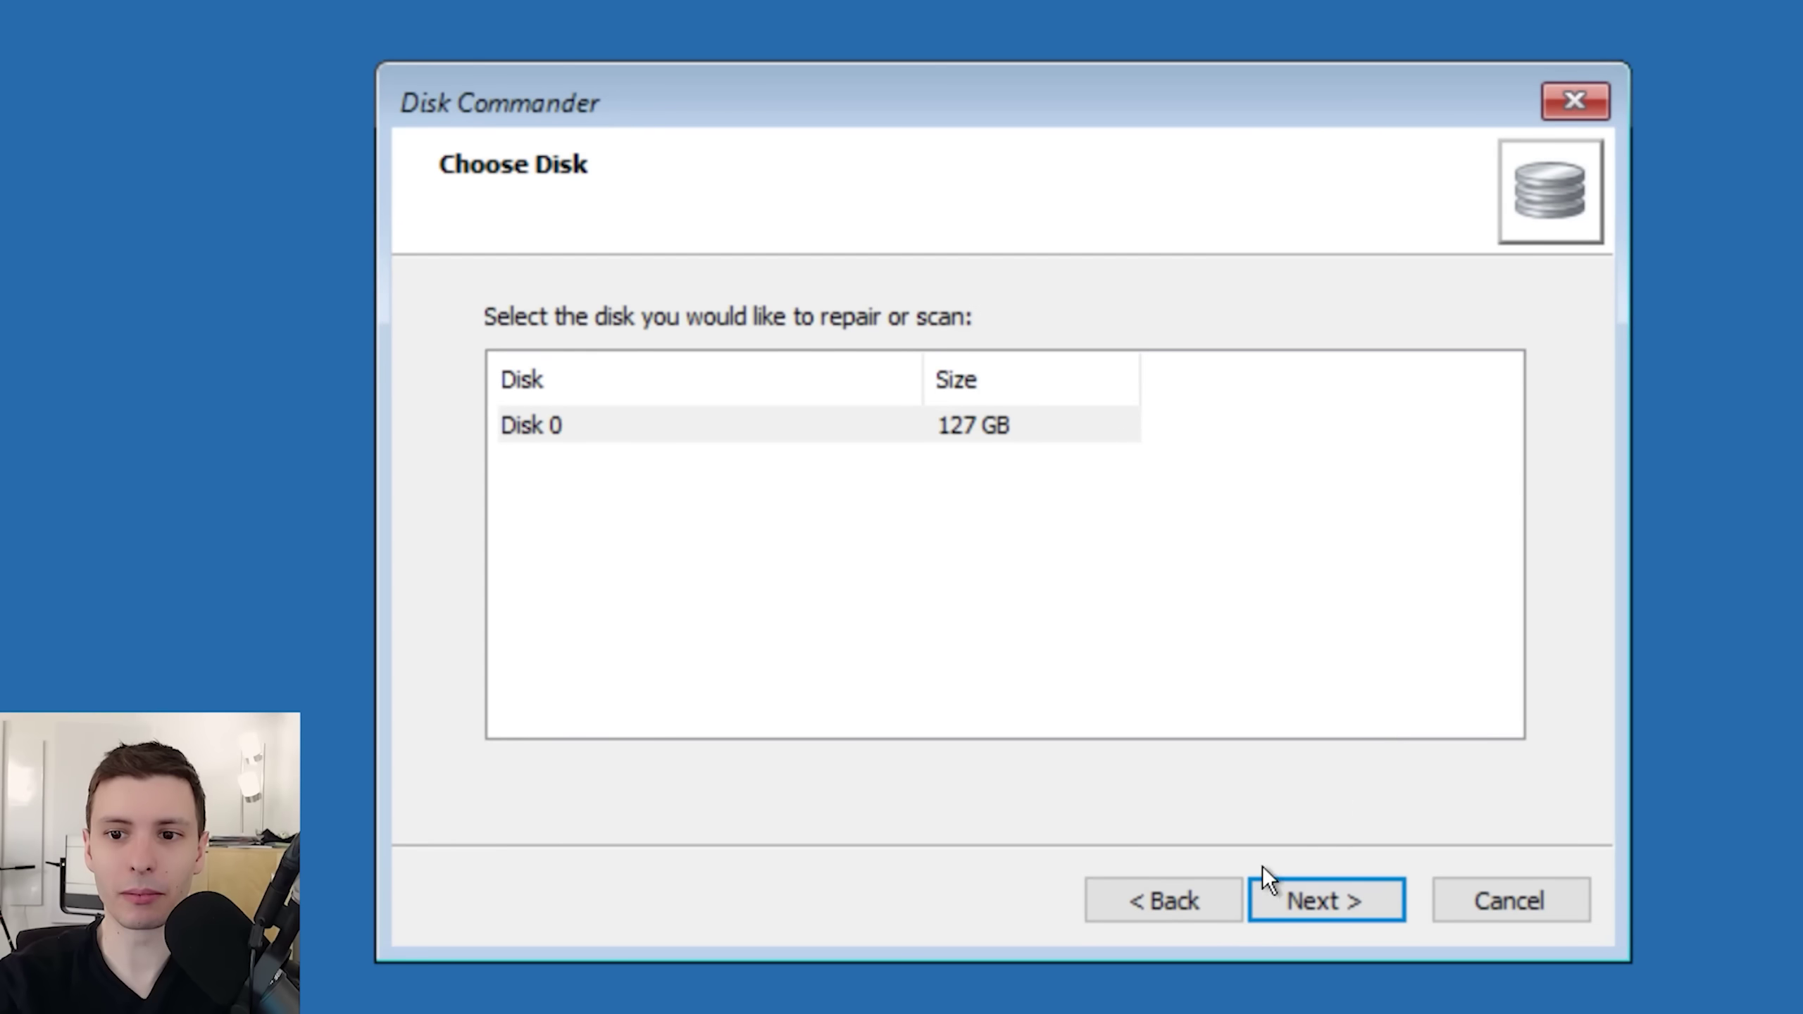
{"action": "left_click", "coordinate": [1206, 902]}
- Choose Recover lost volumes, select Do not backup, and start the lost-volume scan
{"action": "left_click", "coordinate": [718, 430]}
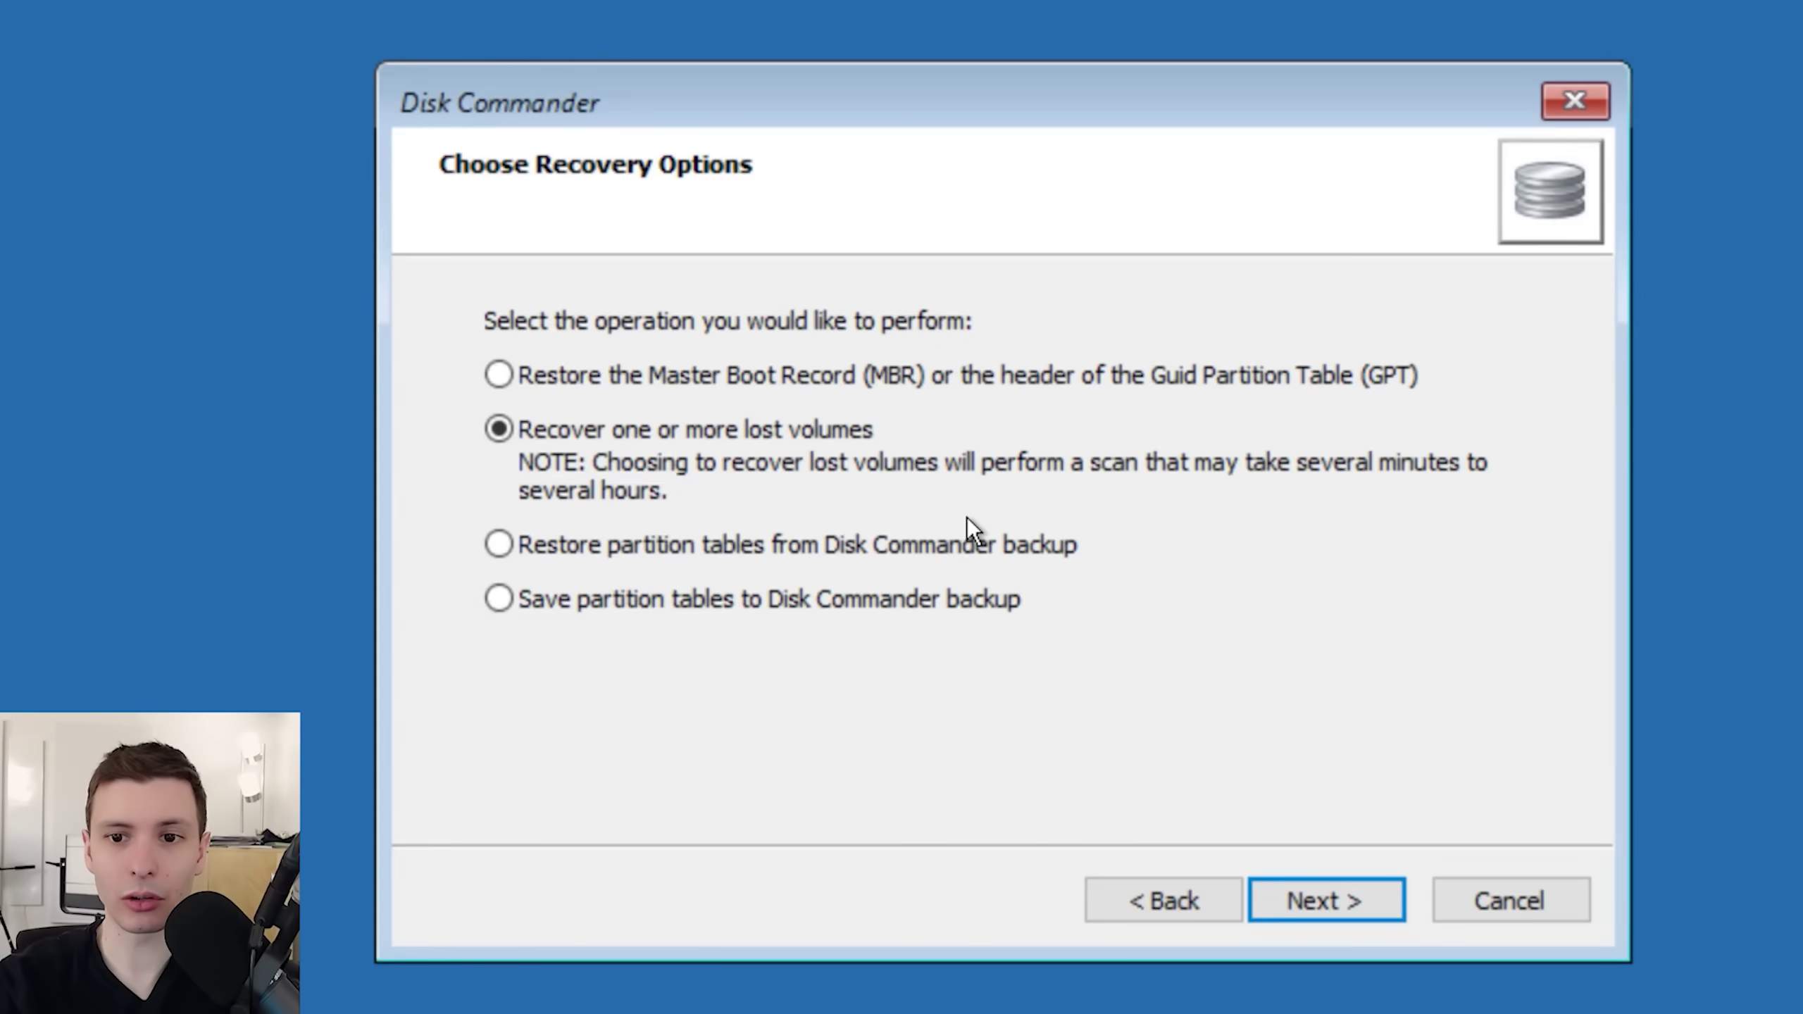
{"action": "left_click", "coordinate": [752, 543]}
{"action": "left_click", "coordinate": [735, 597]}
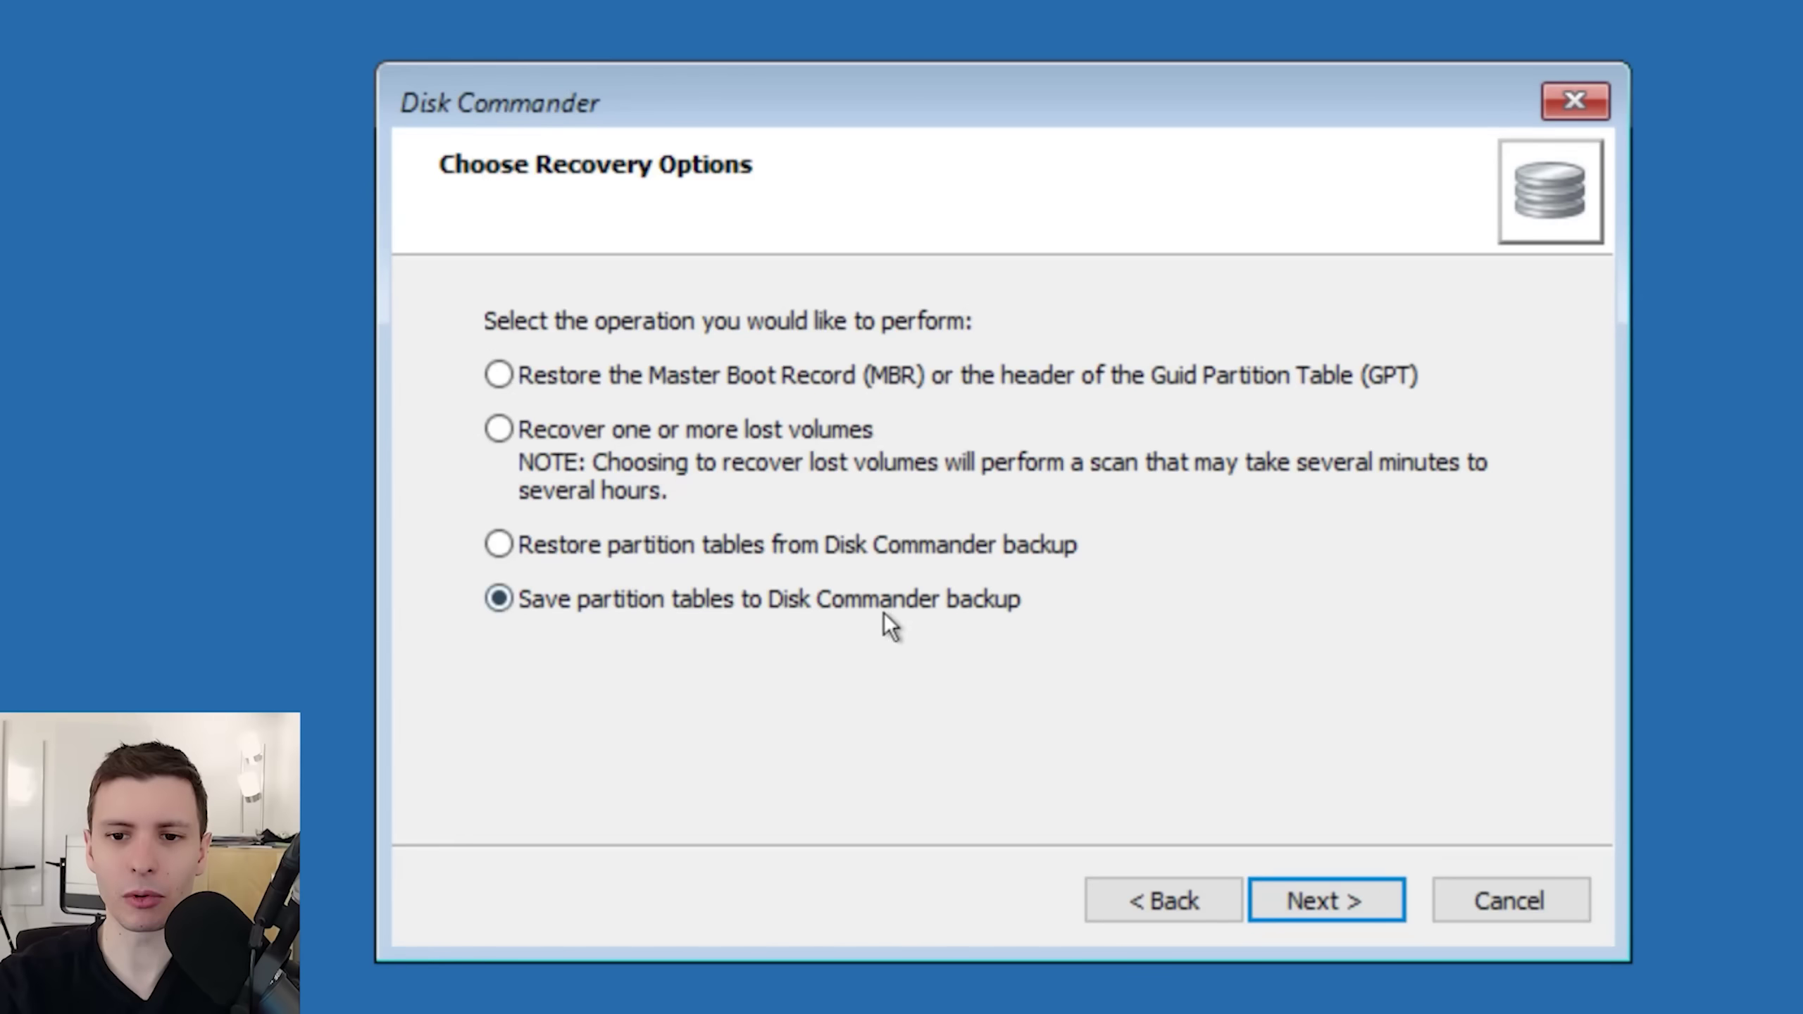
{"action": "left_click", "coordinate": [809, 546]}
{"action": "left_click", "coordinate": [647, 462]}
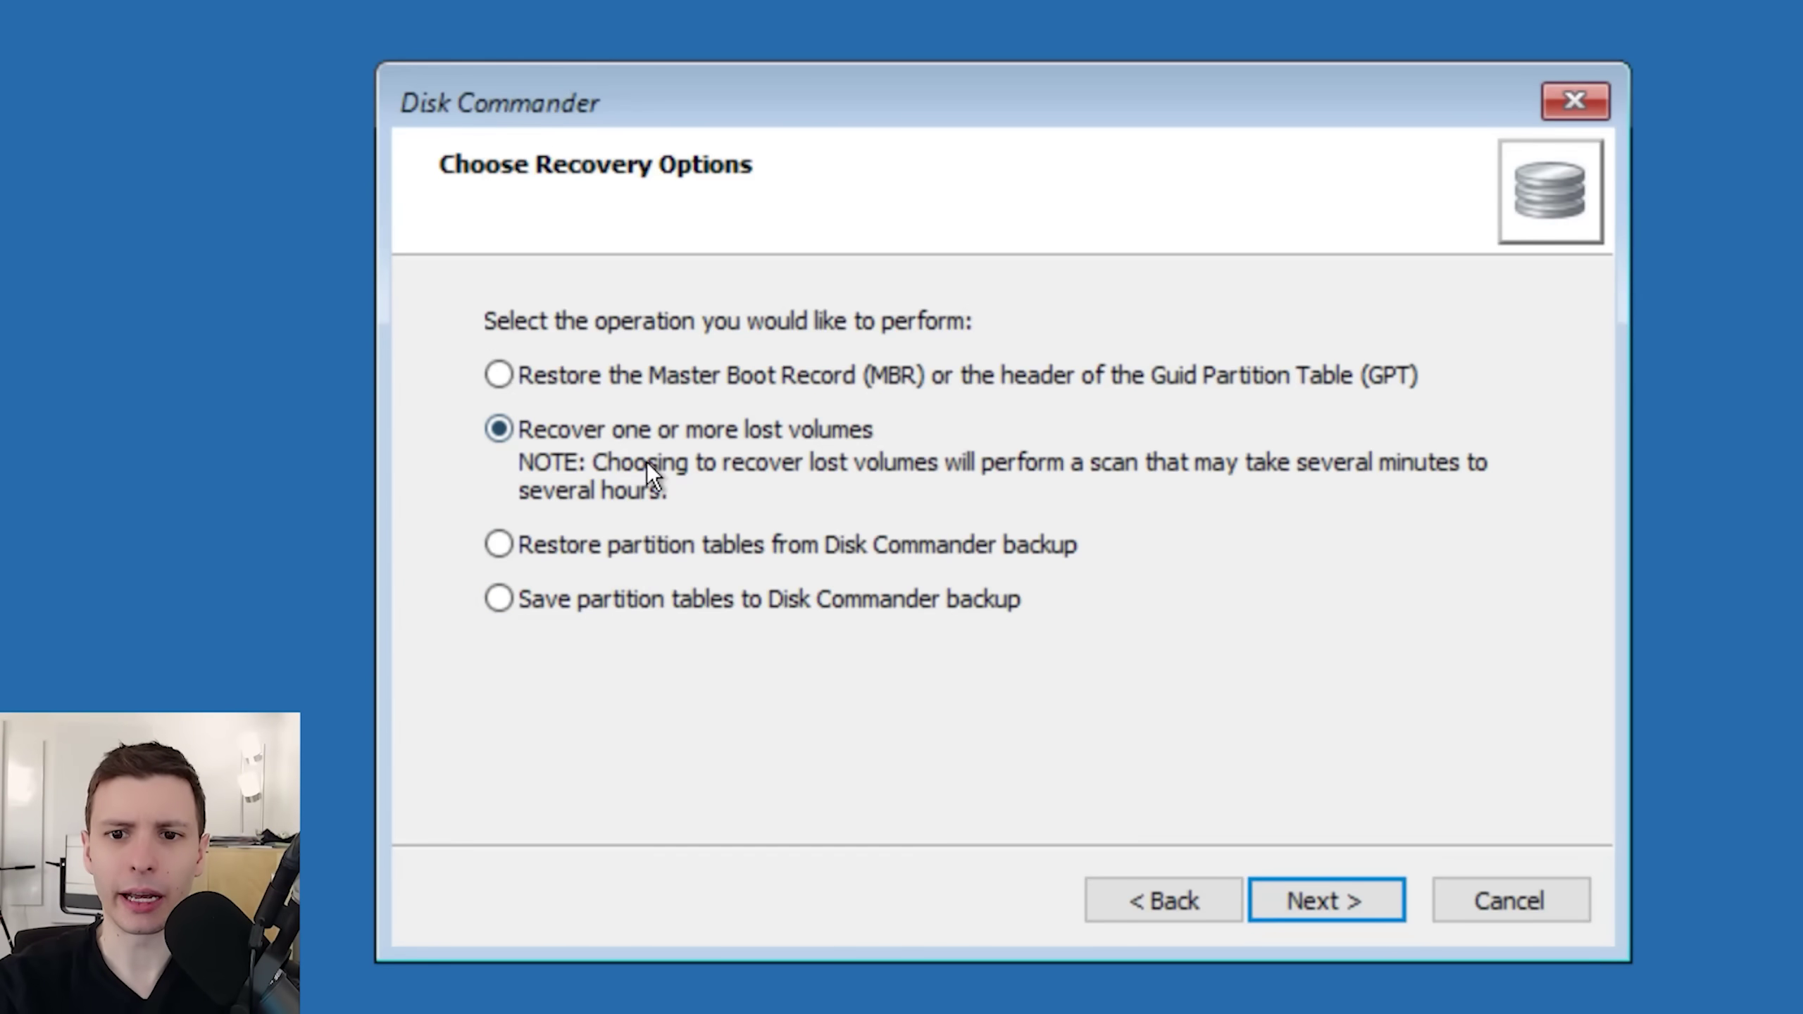
{"action": "left_click", "coordinate": [1301, 902]}
{"action": "left_click", "coordinate": [707, 489]}
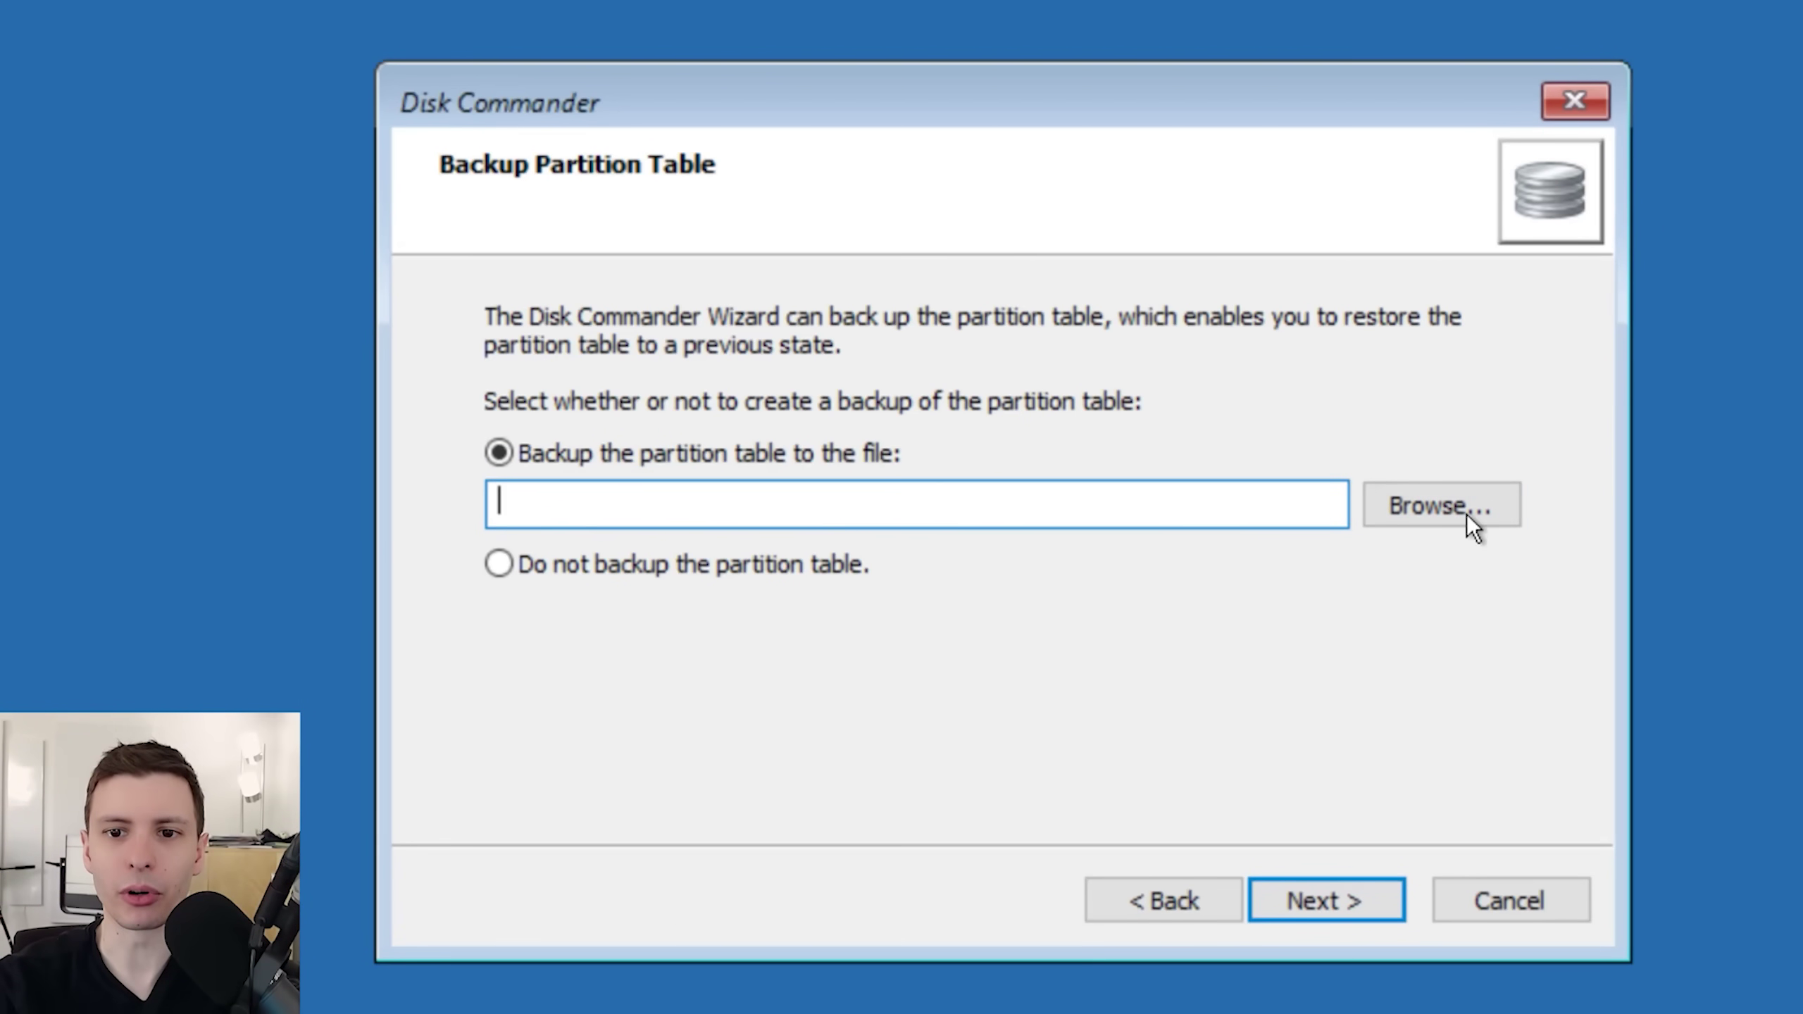
{"action": "left_click", "coordinate": [884, 577]}
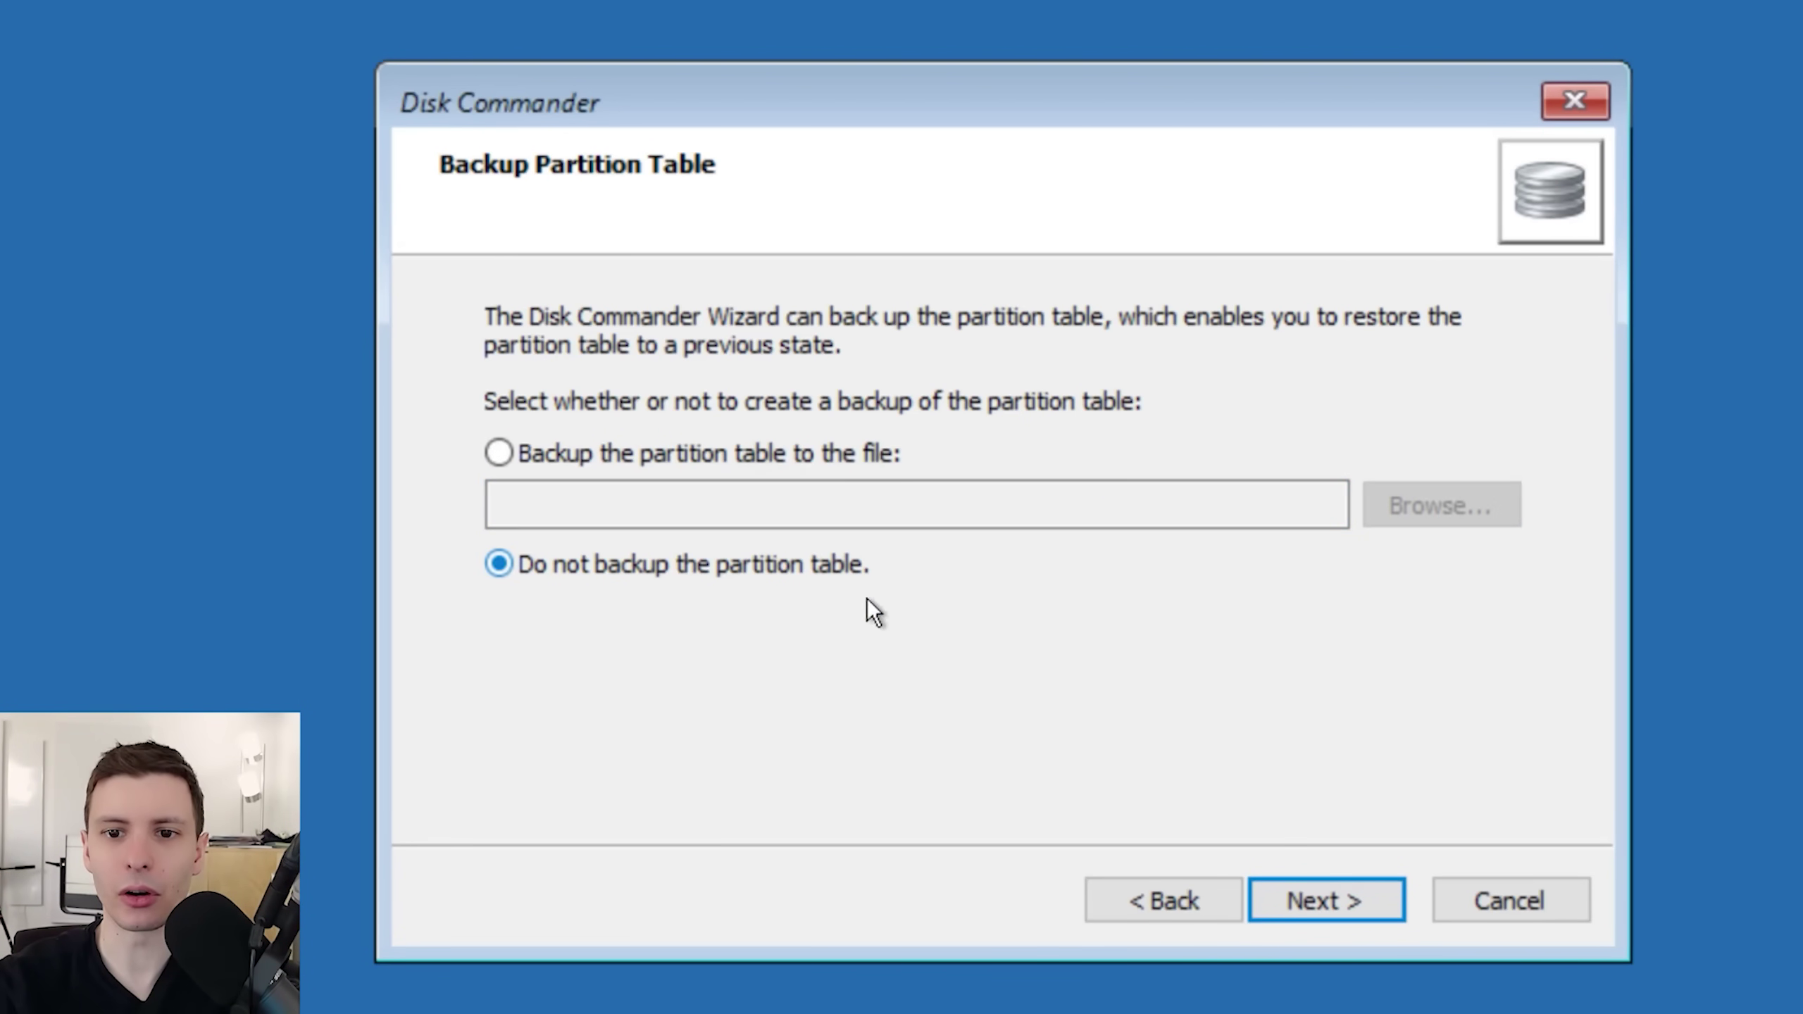
{"action": "left_click", "coordinate": [1334, 902]}
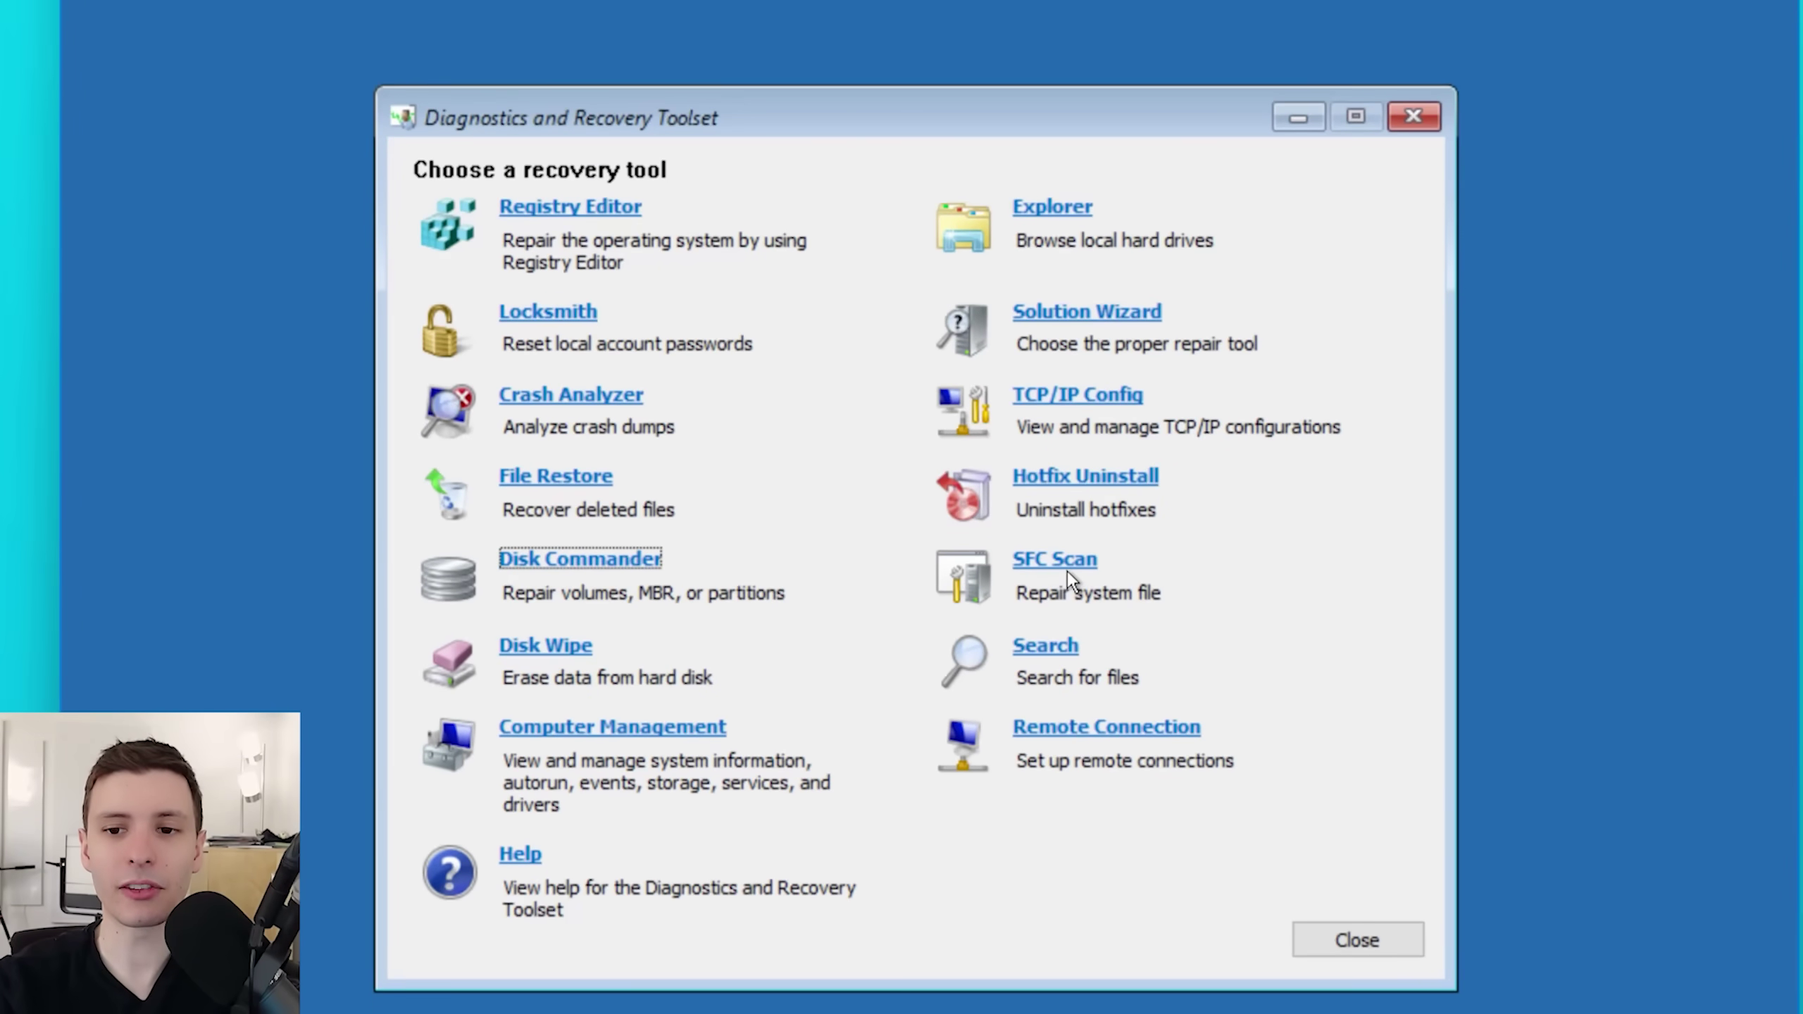
{"action": "left_click", "coordinate": [1064, 568]}
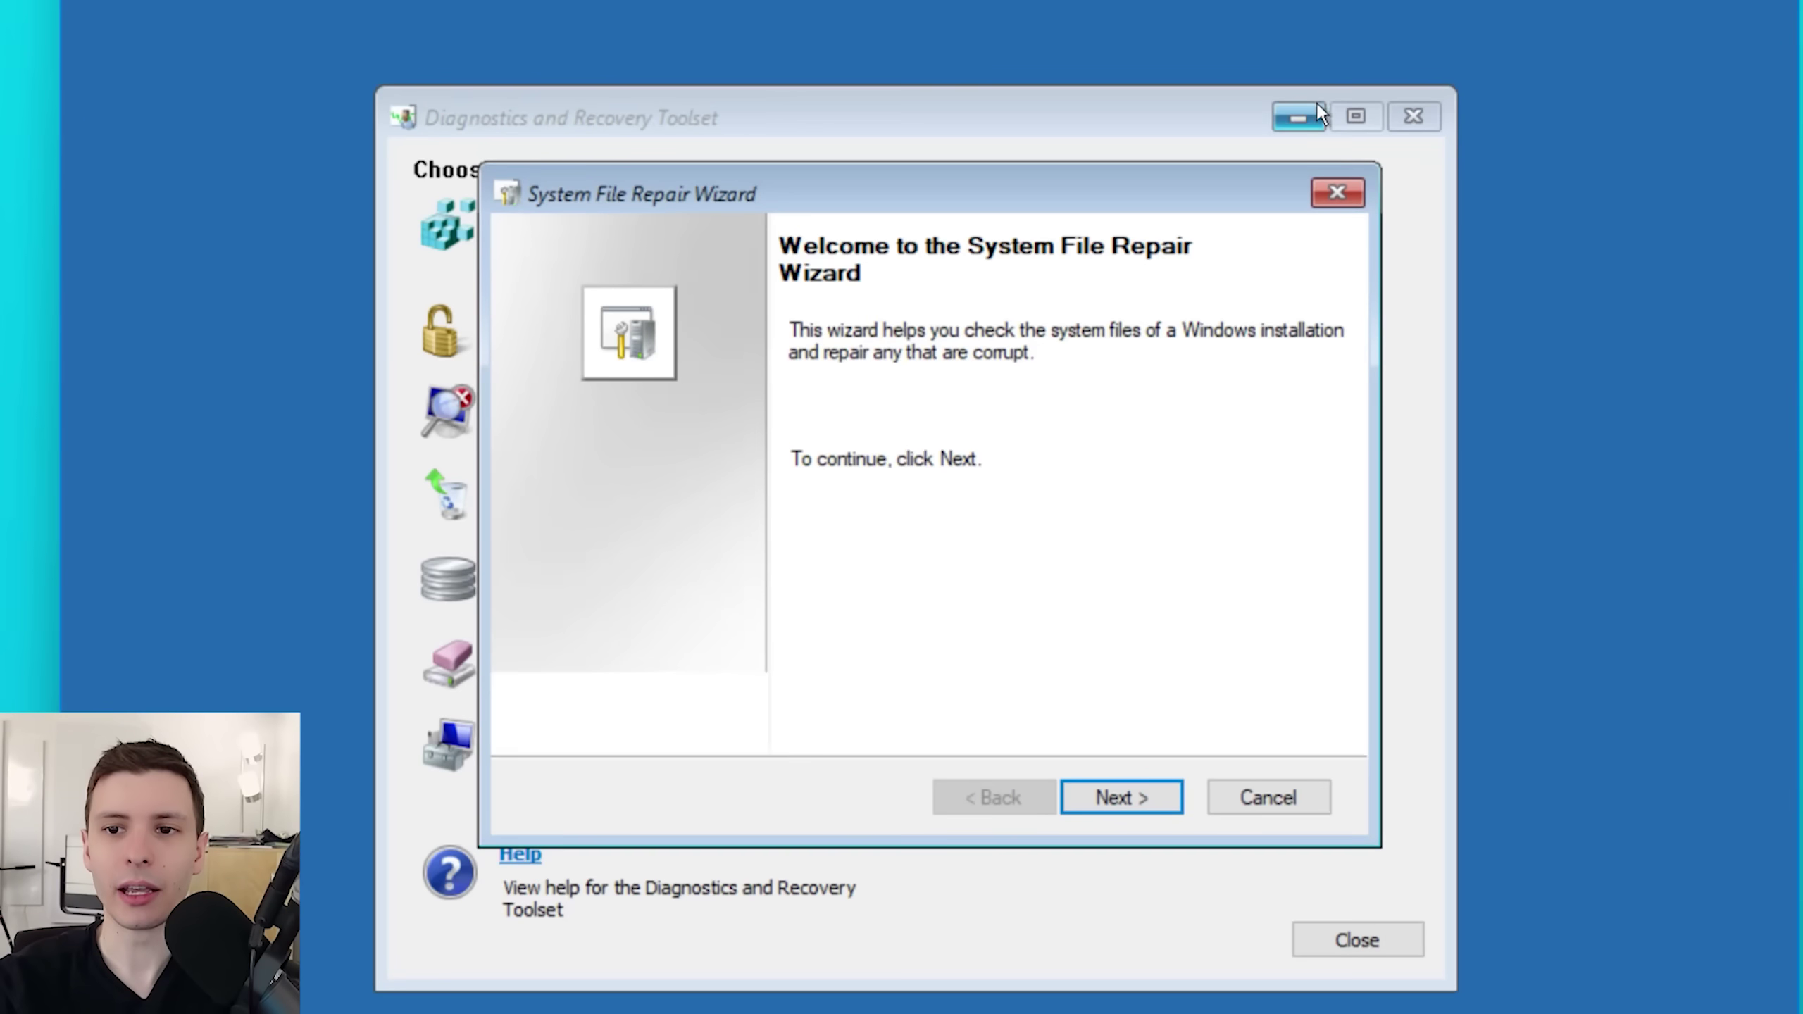
- Run an SFC scan with 'Scan and repair automatically' and finish when no corruption is found
{"action": "left_click", "coordinate": [1298, 117]}
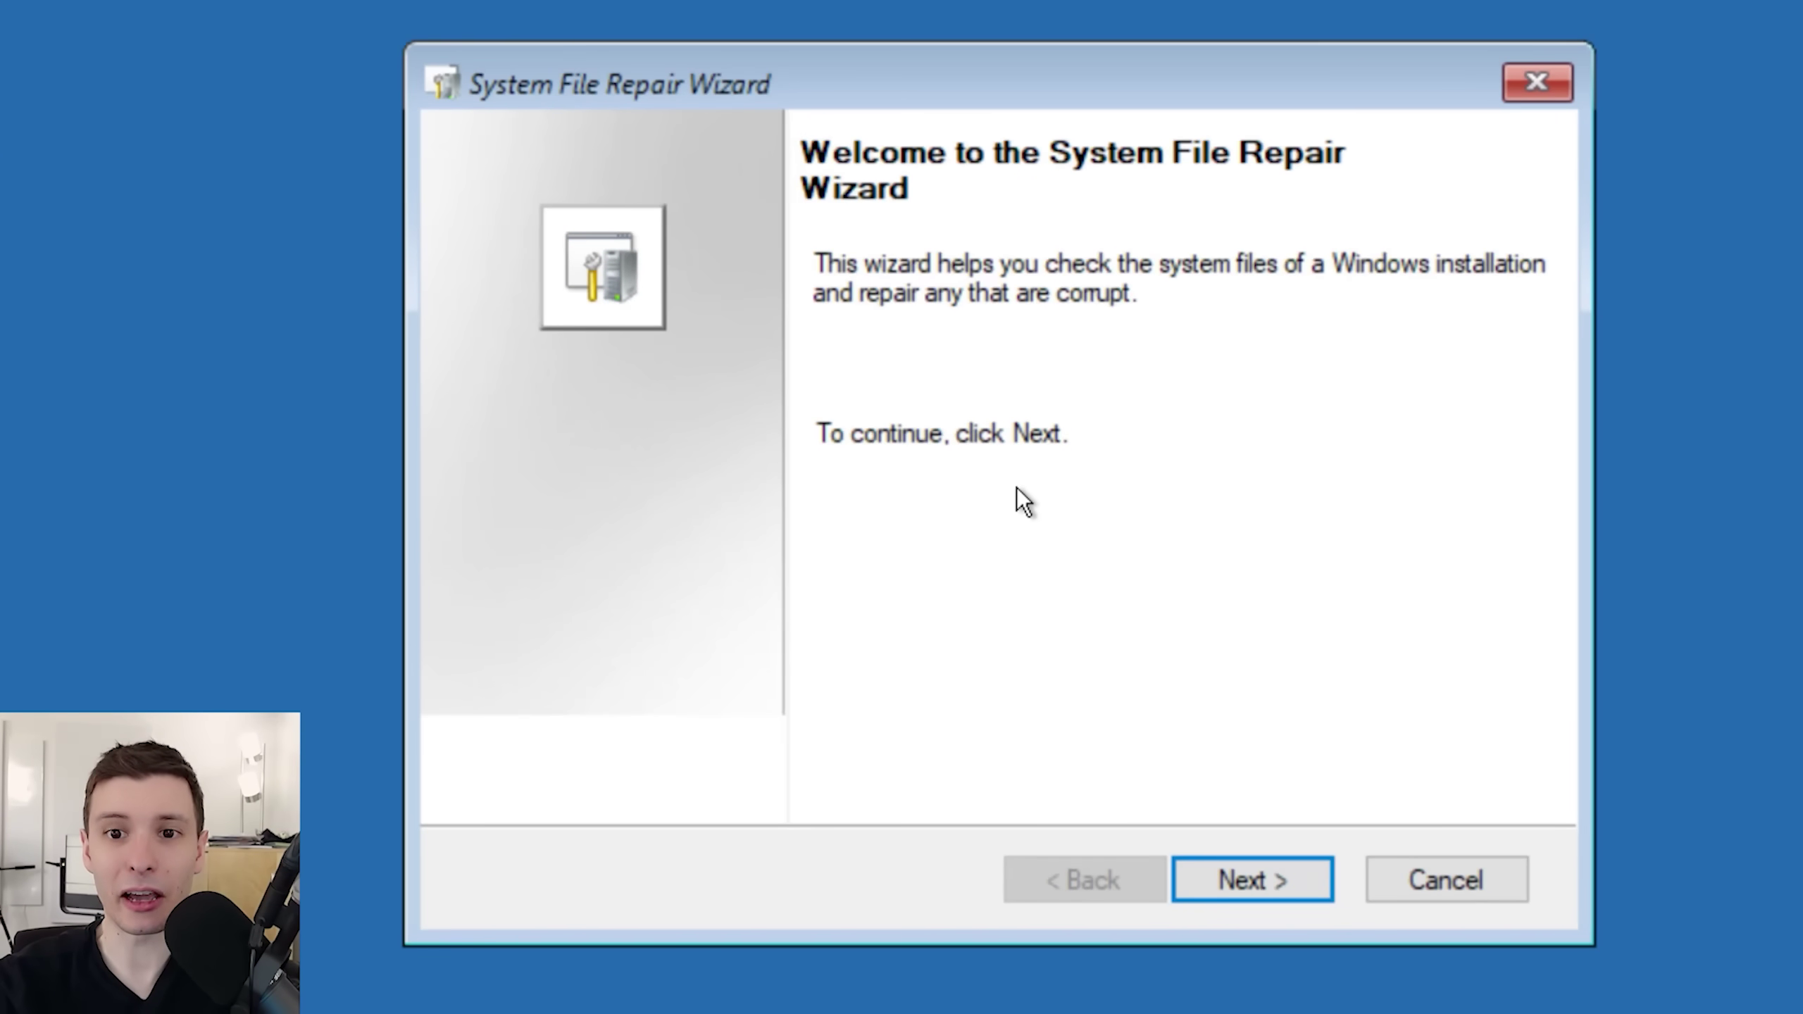
{"action": "left_click", "coordinate": [1202, 877]}
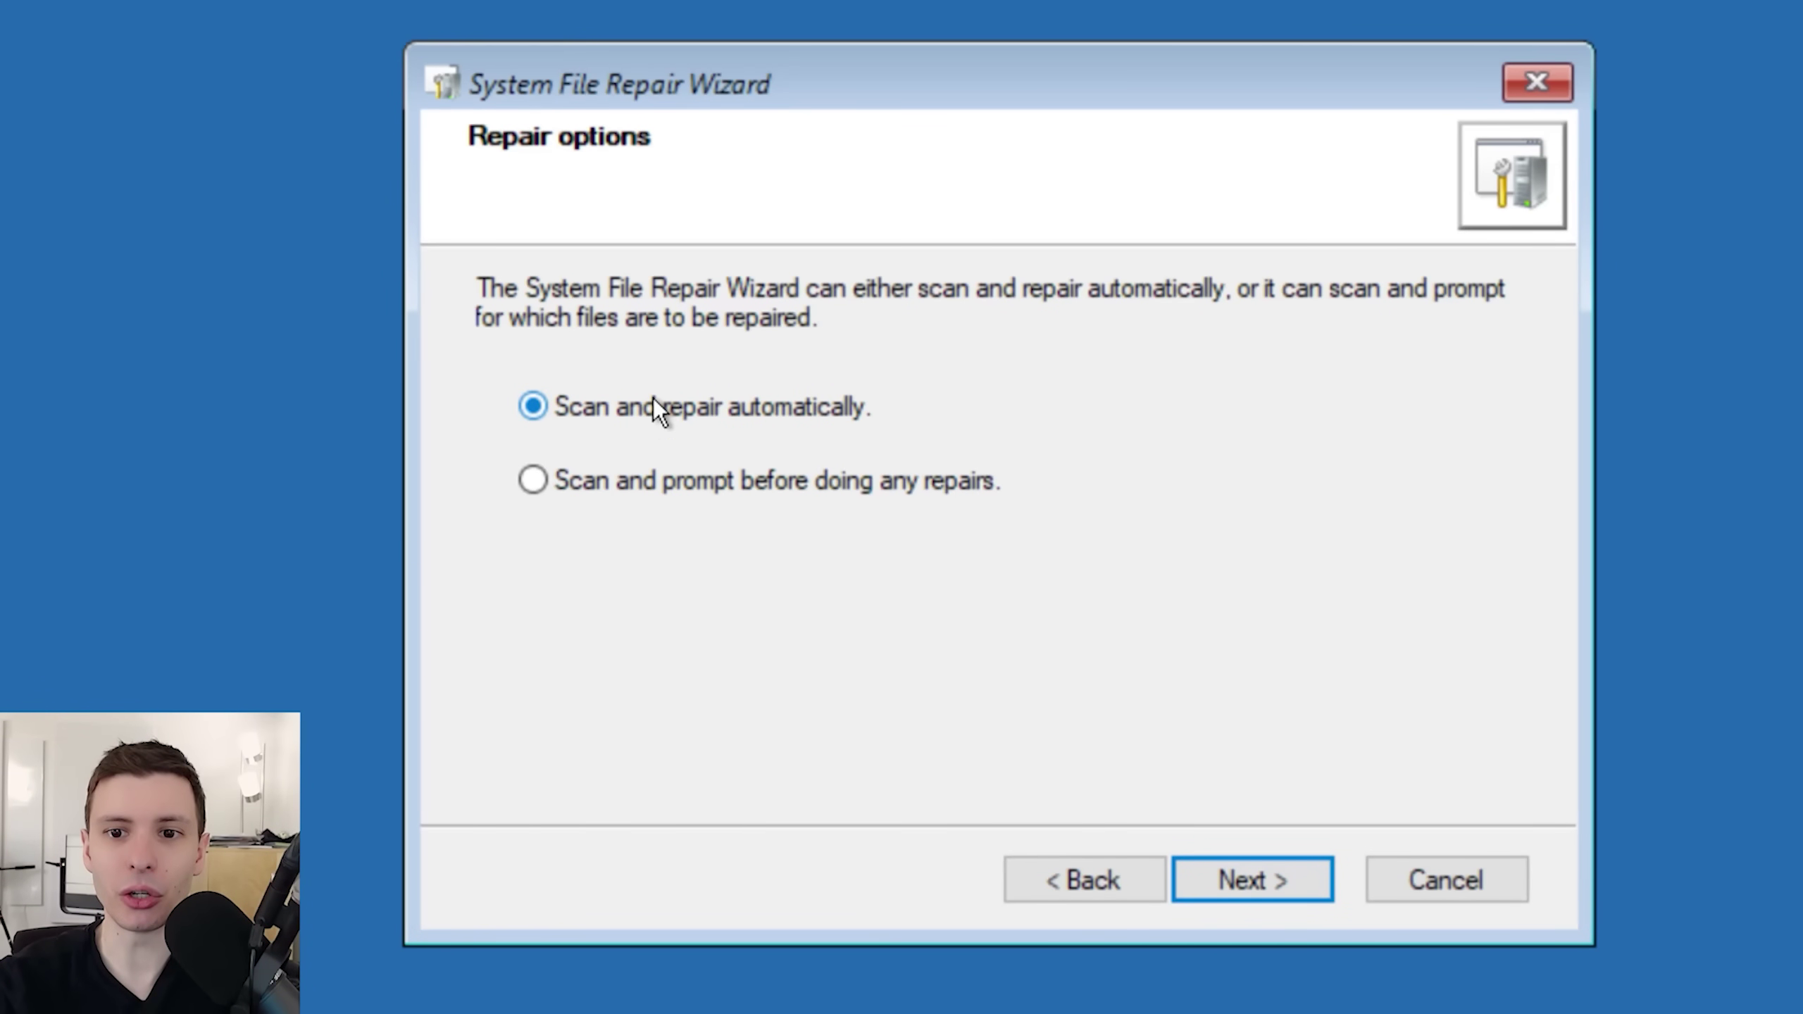
{"action": "left_click", "coordinate": [634, 490]}
{"action": "left_click", "coordinate": [621, 418]}
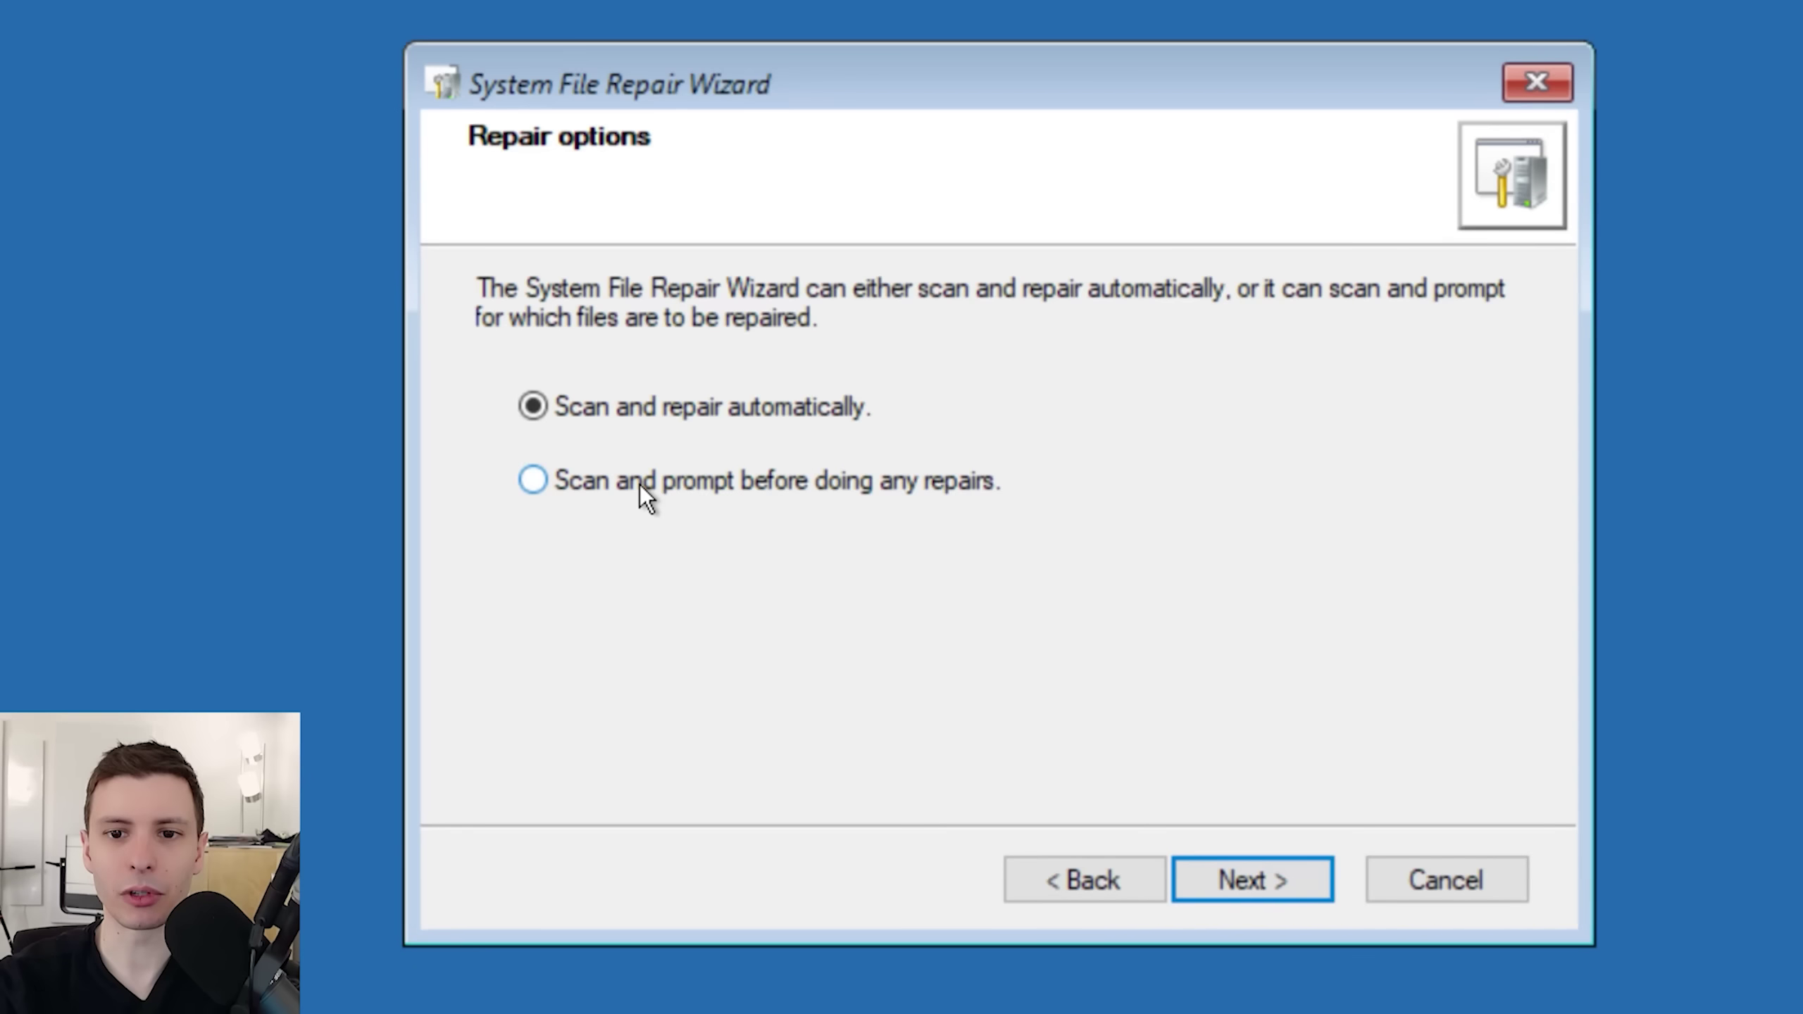
{"action": "left_click", "coordinate": [639, 486]}
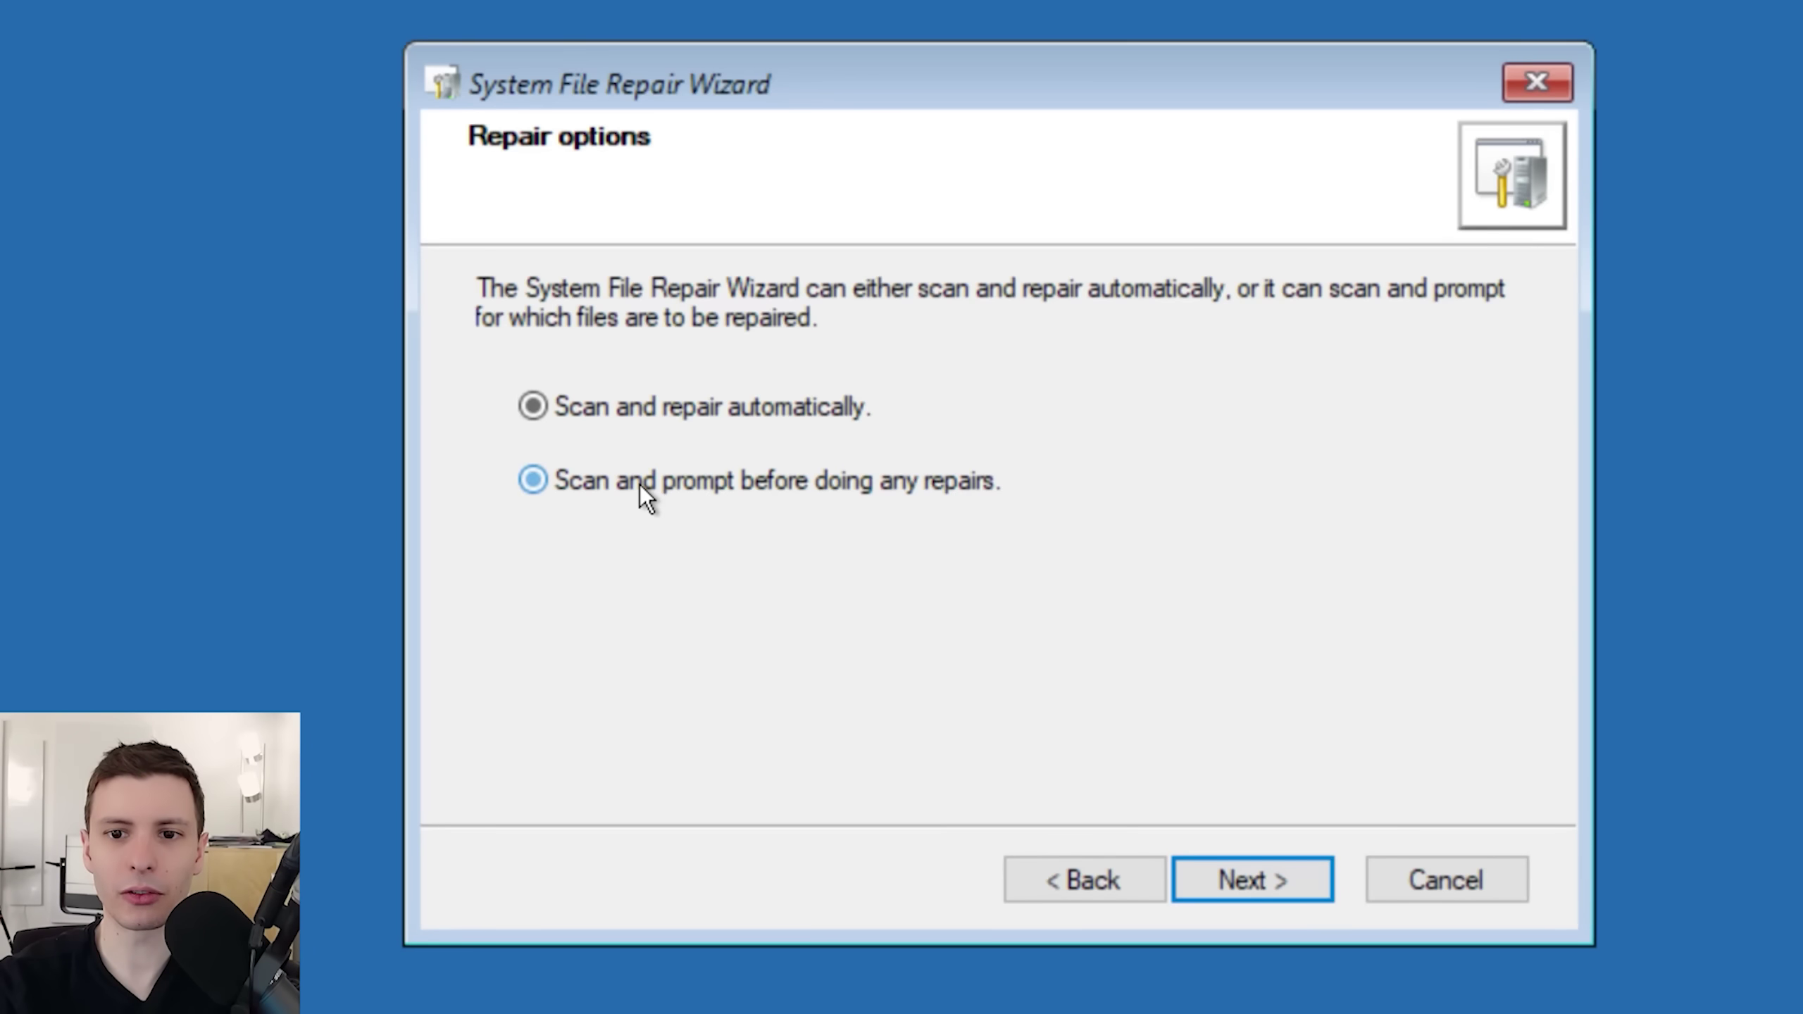
{"action": "left_click", "coordinate": [1242, 876]}
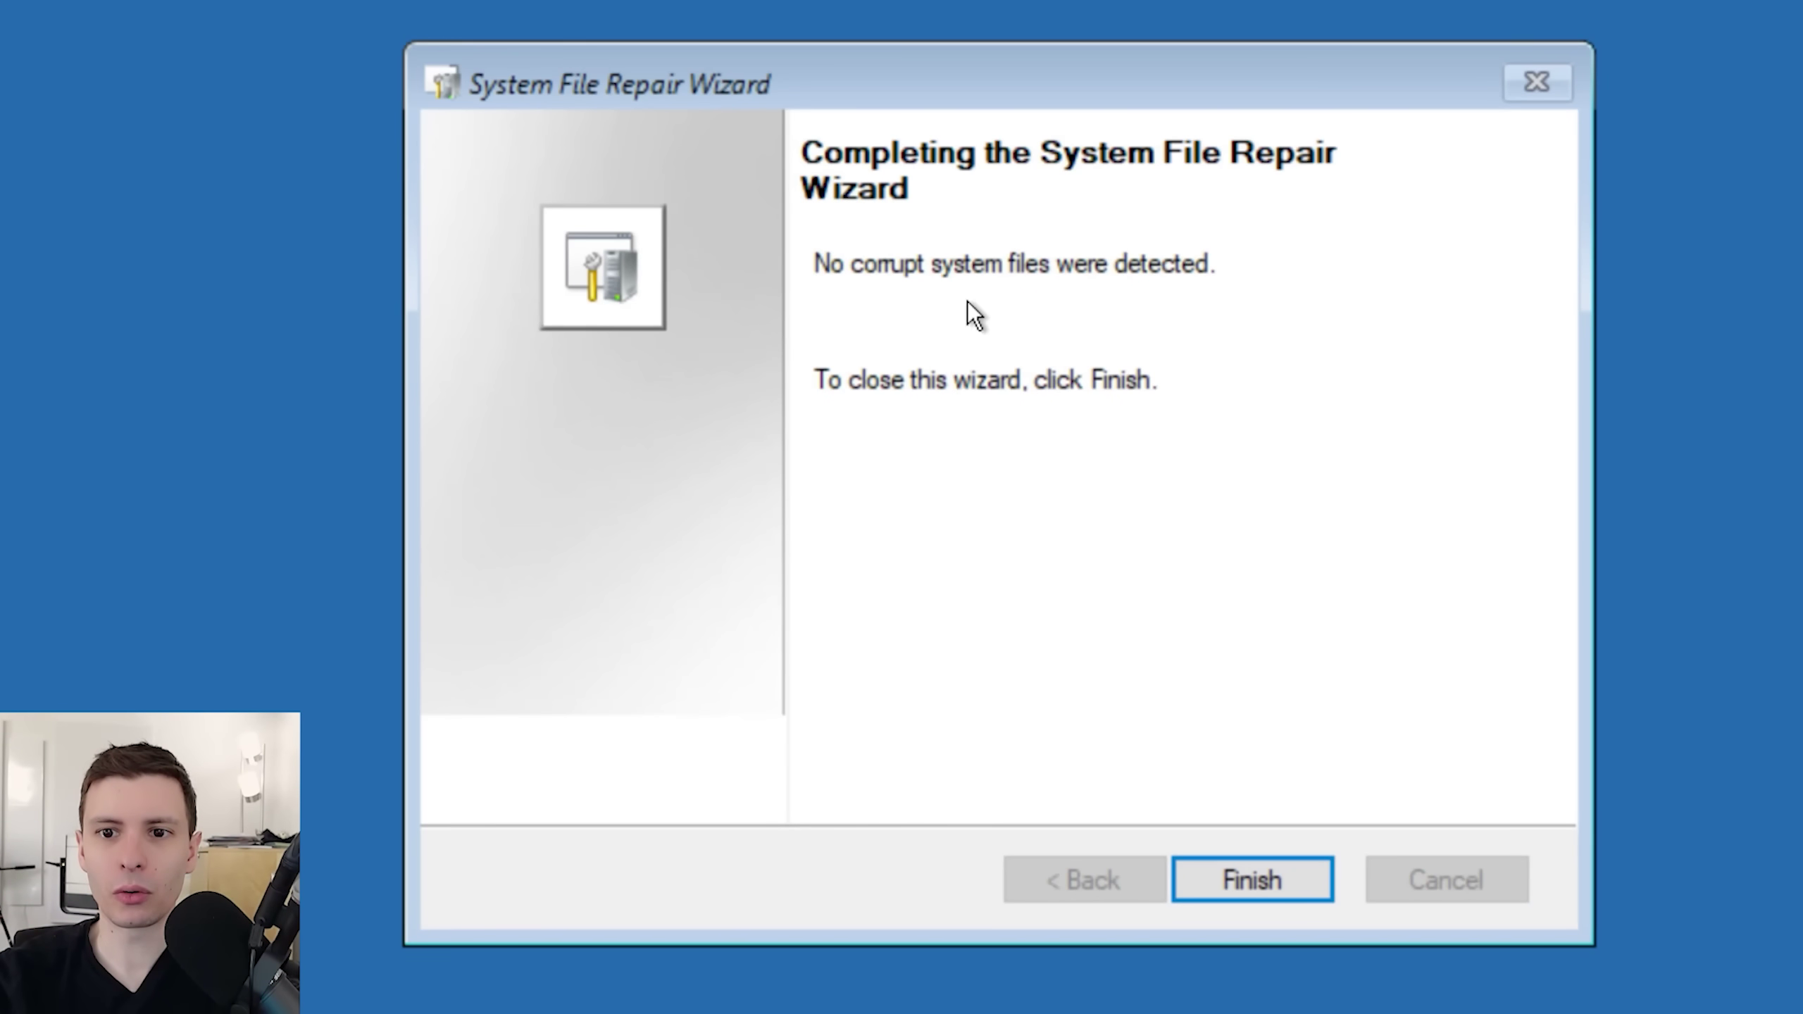
{"action": "left_click", "coordinate": [1219, 886]}
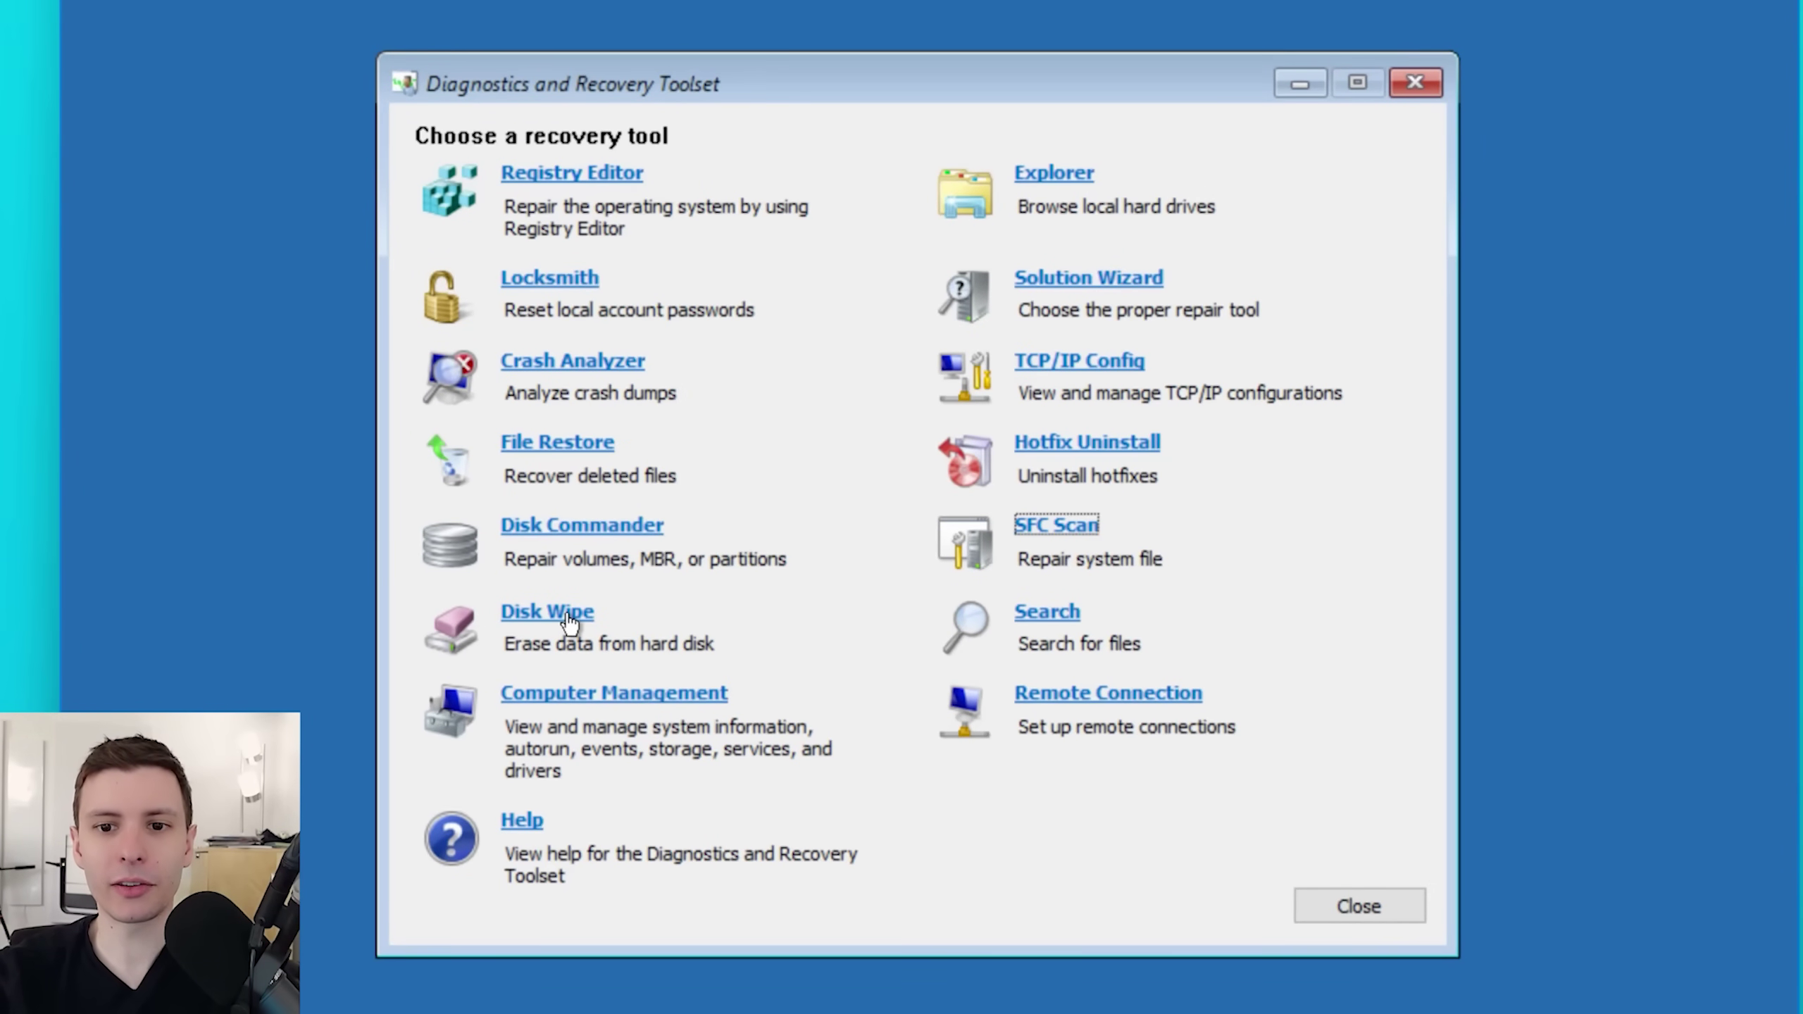
{"action": "left_click", "coordinate": [570, 616]}
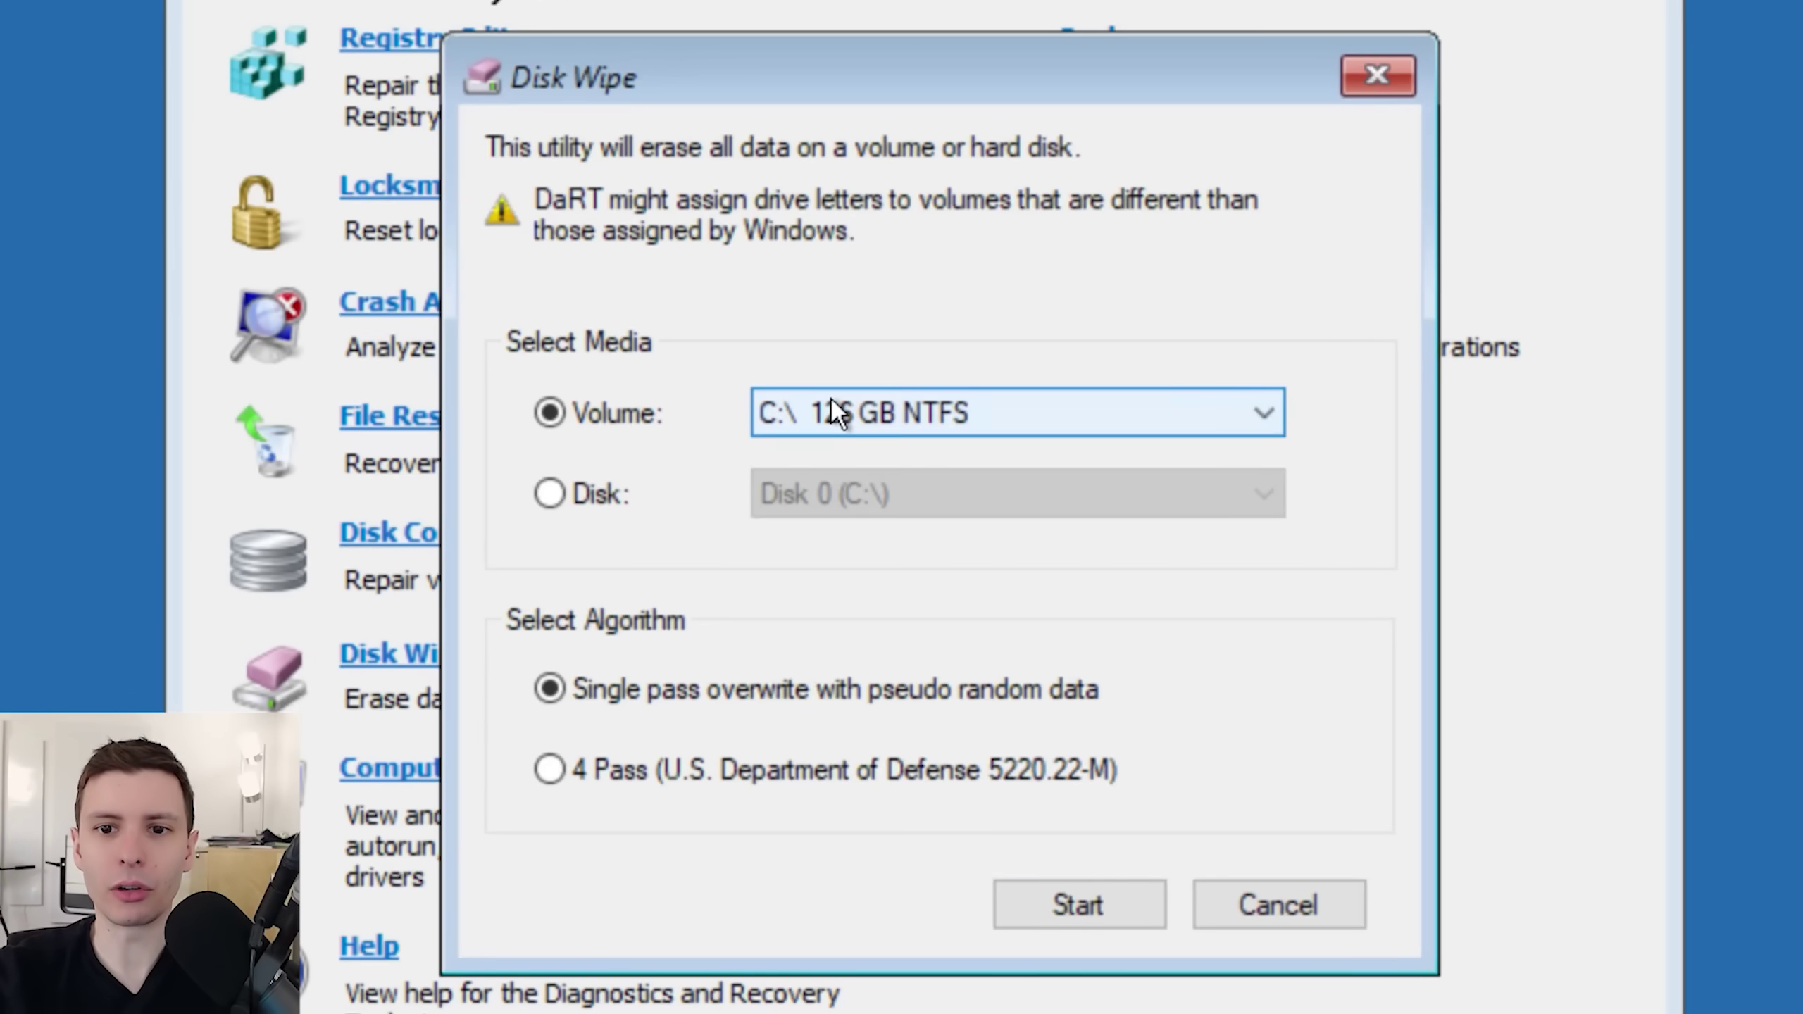
{"action": "left_click", "coordinate": [834, 411]}
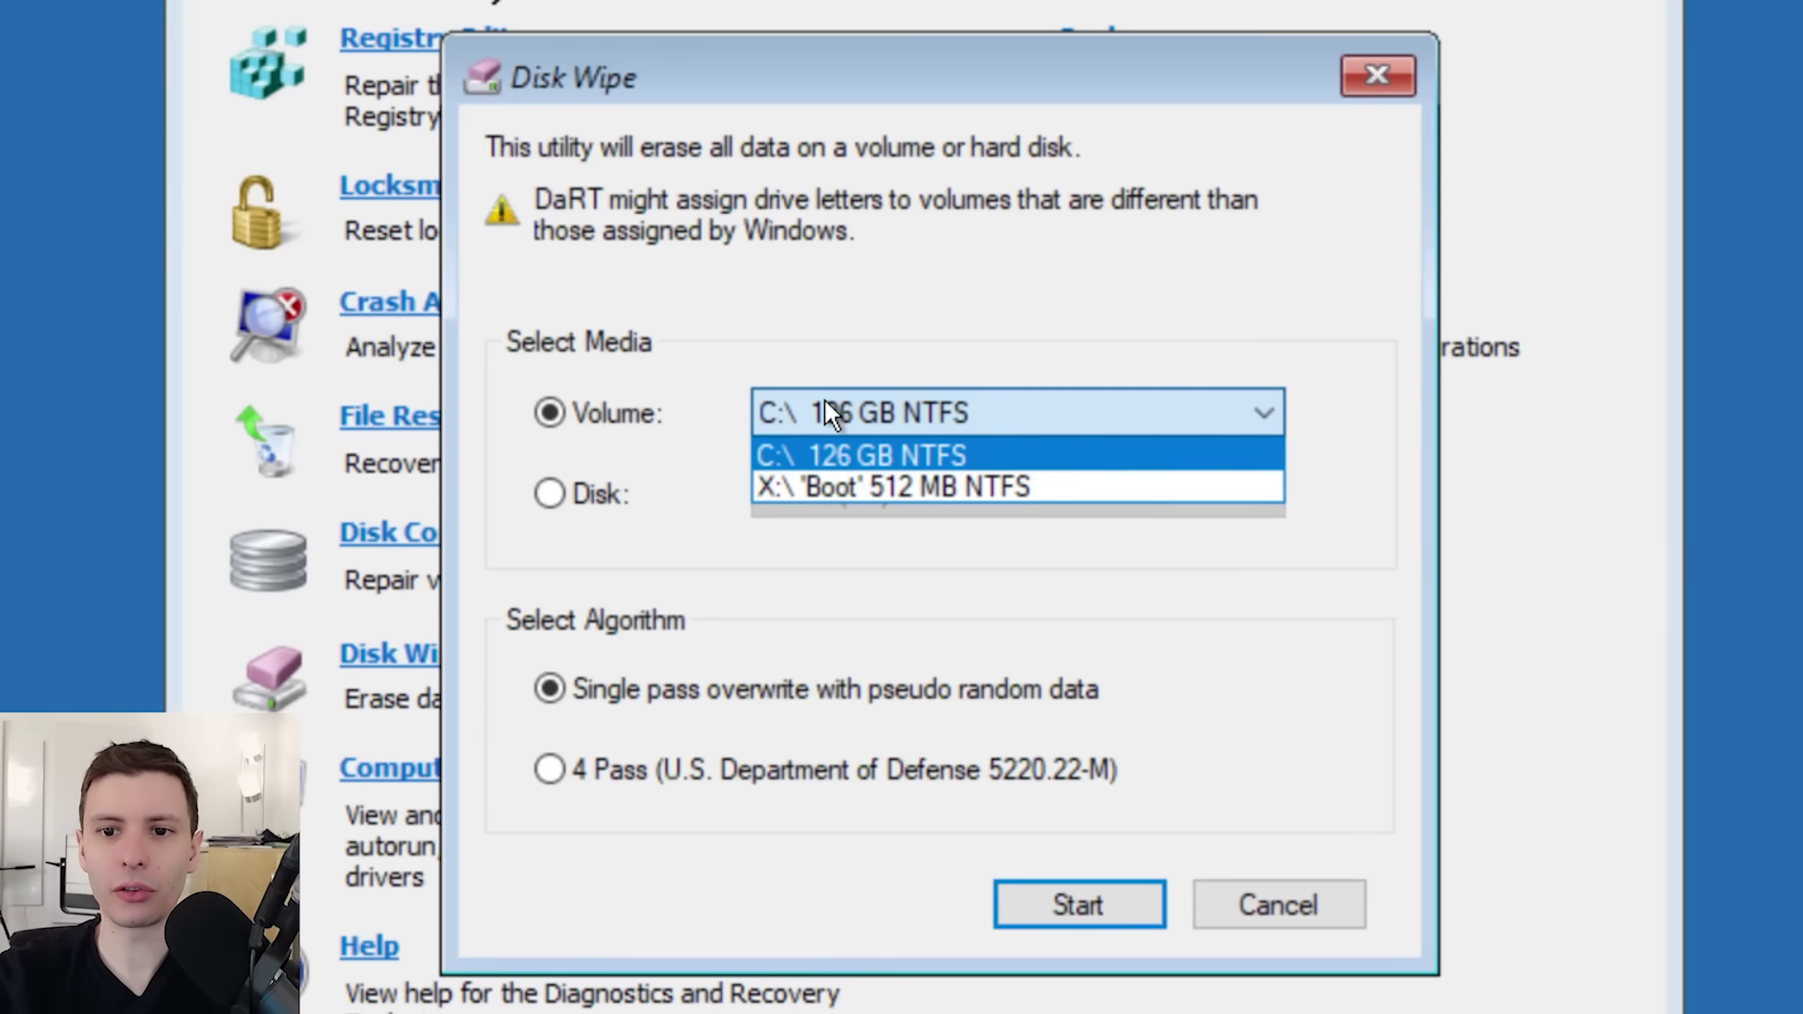
{"action": "left_click", "coordinate": [809, 451]}
{"action": "left_click", "coordinate": [573, 506]}
{"action": "left_click", "coordinate": [887, 494]}
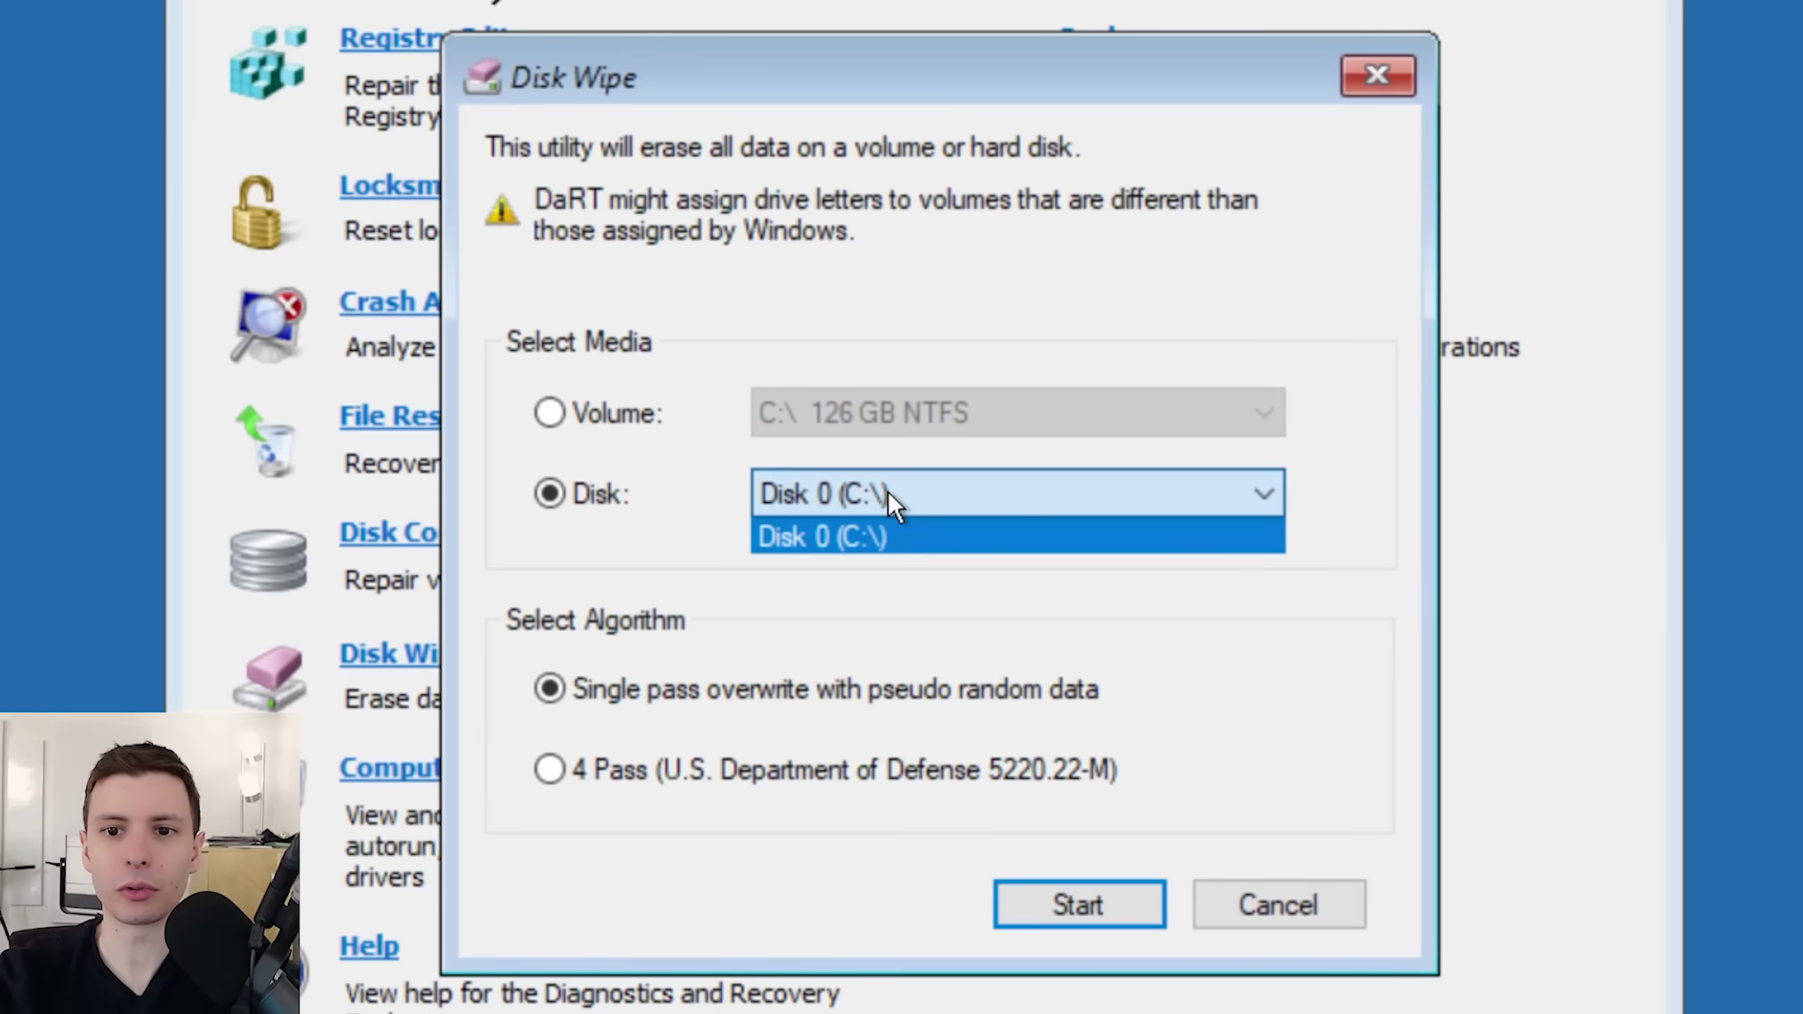
{"action": "left_click", "coordinate": [880, 531]}
{"action": "left_click", "coordinate": [557, 418]}
{"action": "left_click", "coordinate": [907, 414]}
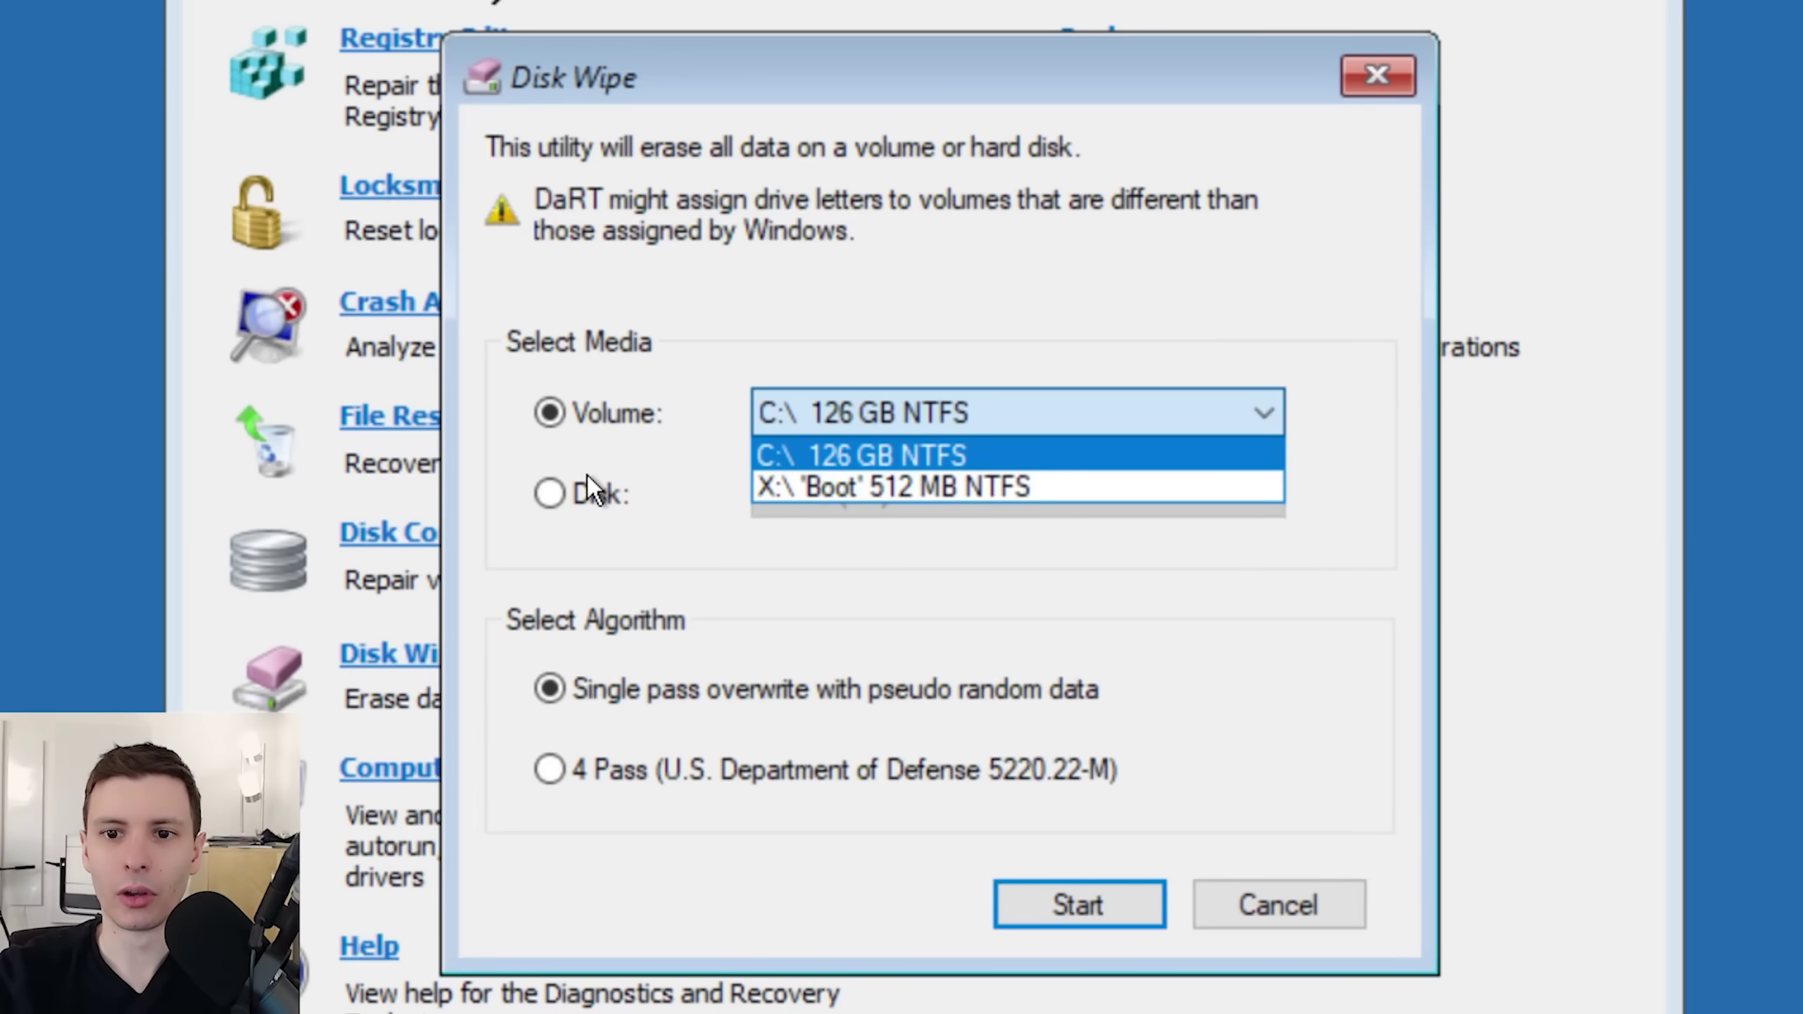
{"action": "left_click", "coordinate": [633, 631]}
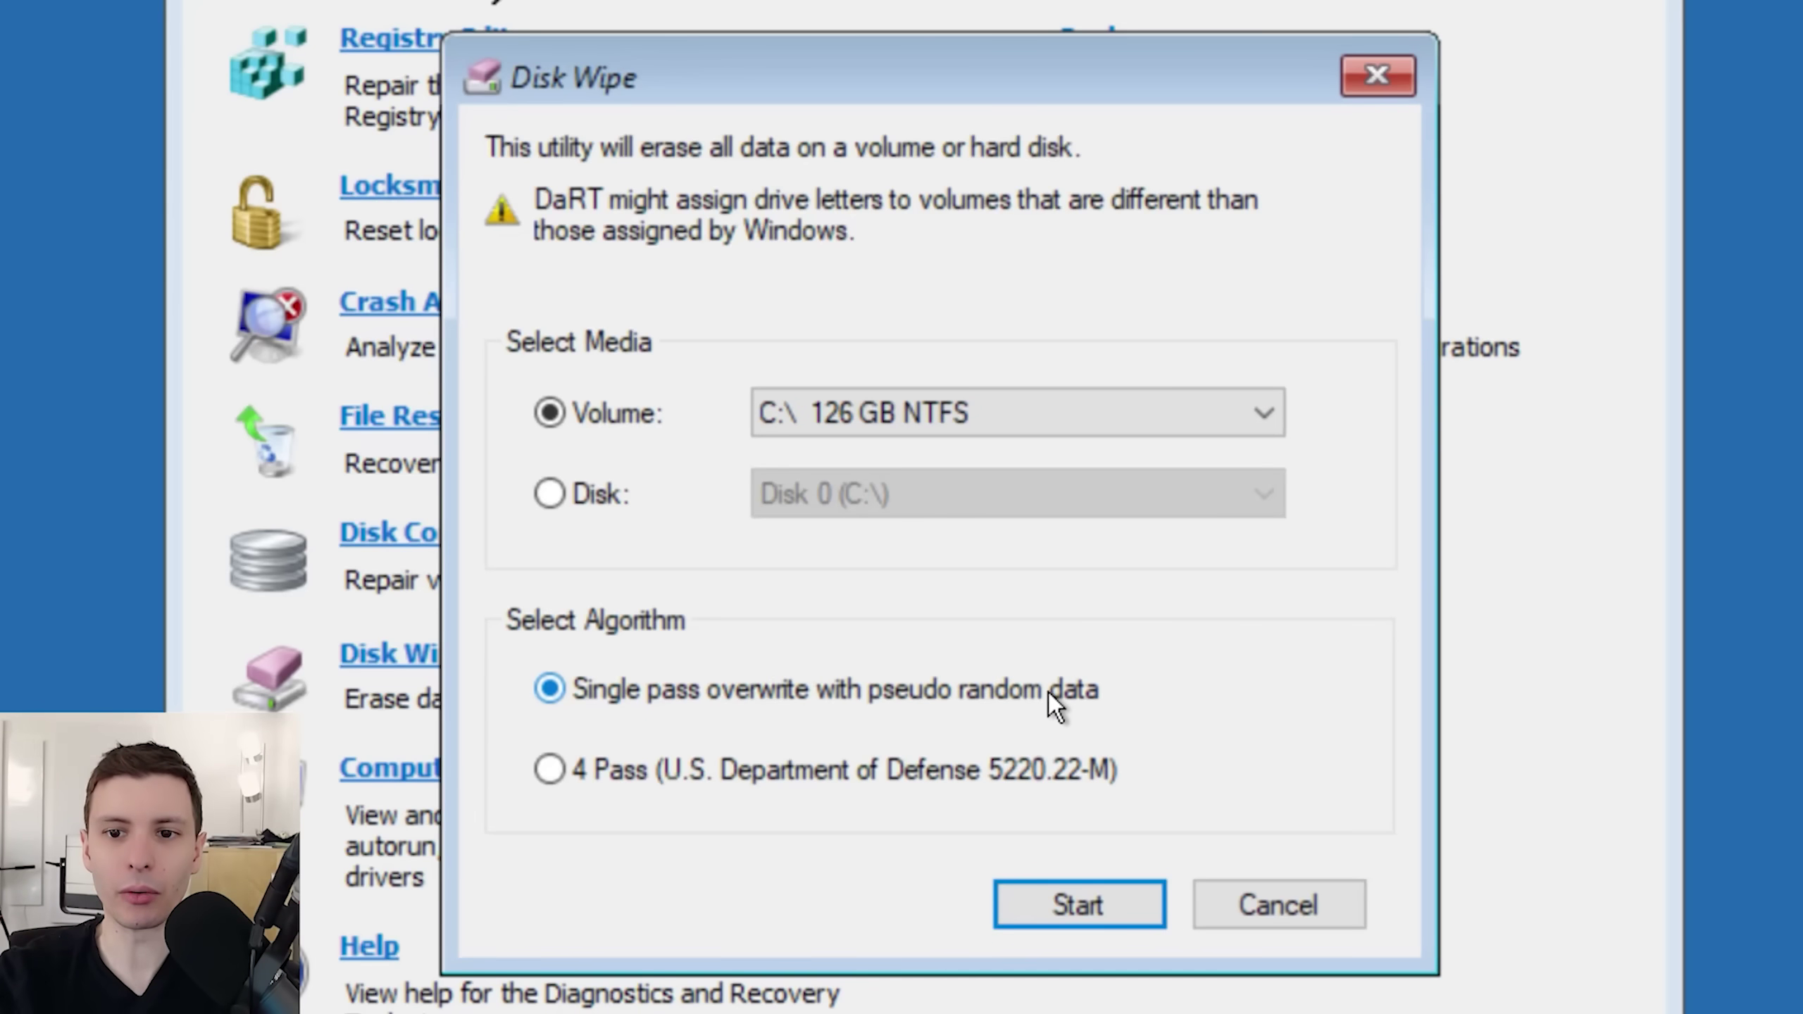
{"action": "left_click", "coordinate": [549, 769]}
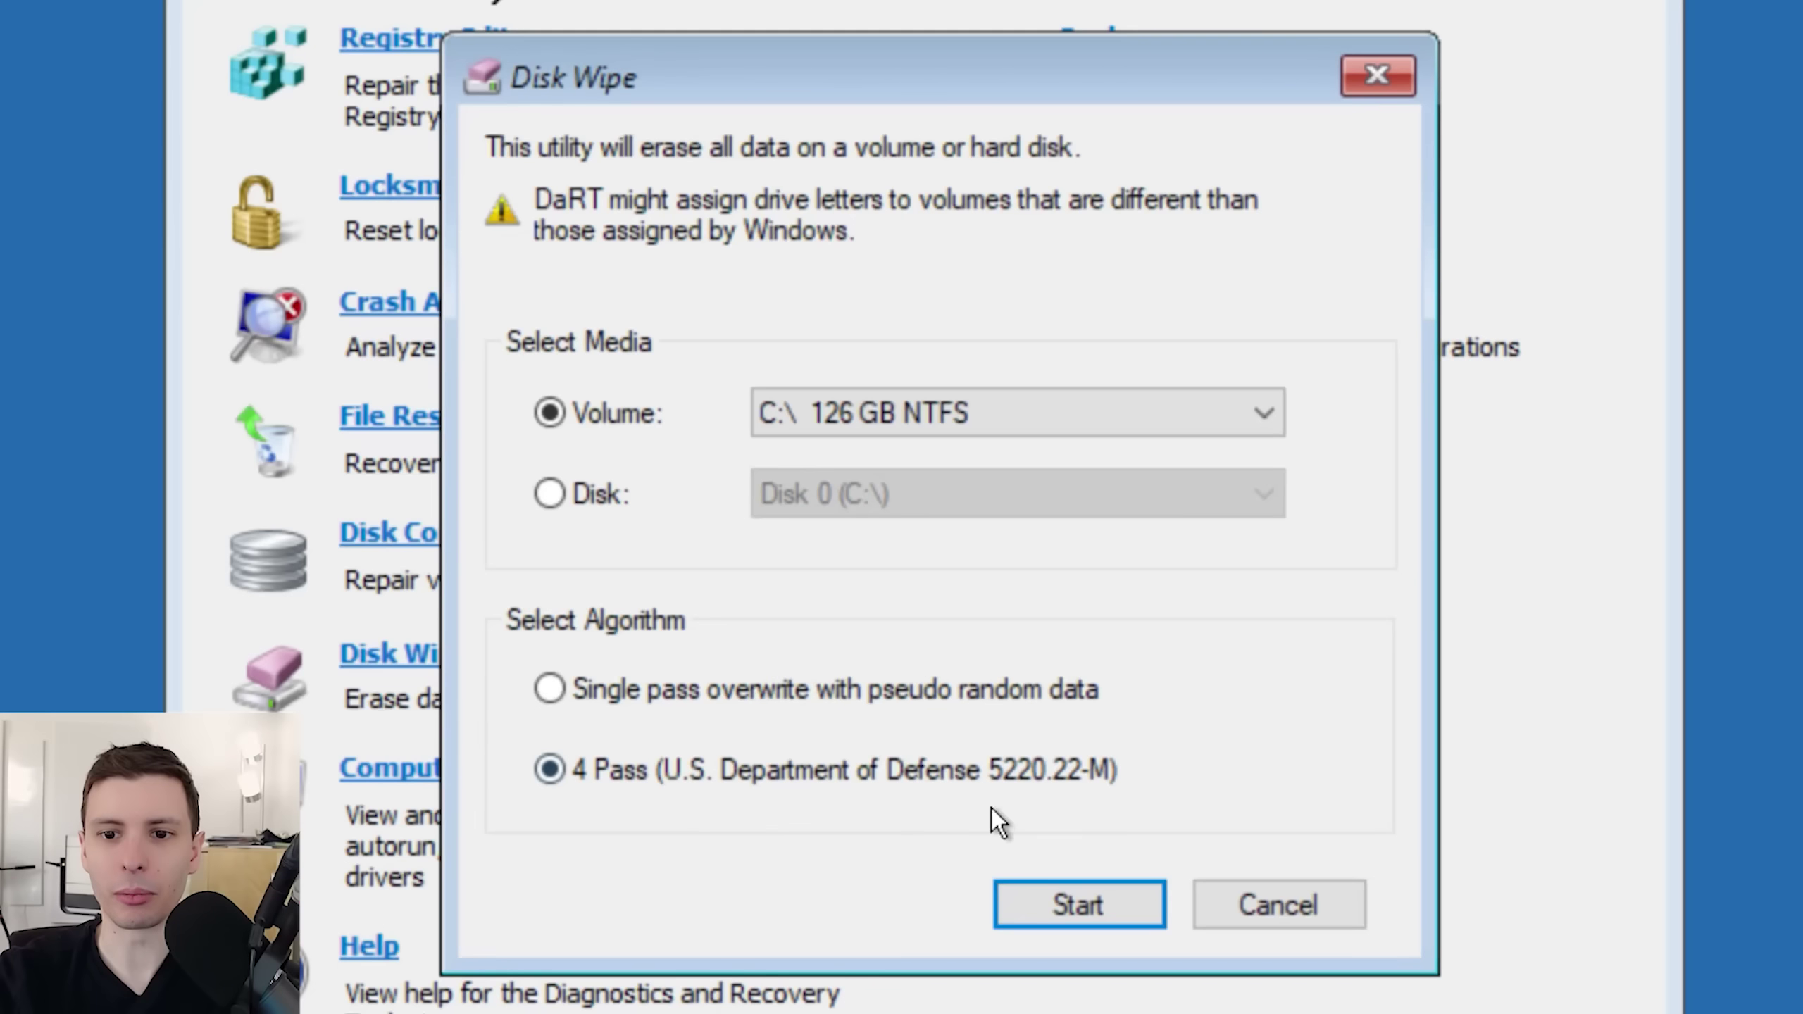
{"action": "left_click", "coordinate": [668, 686]}
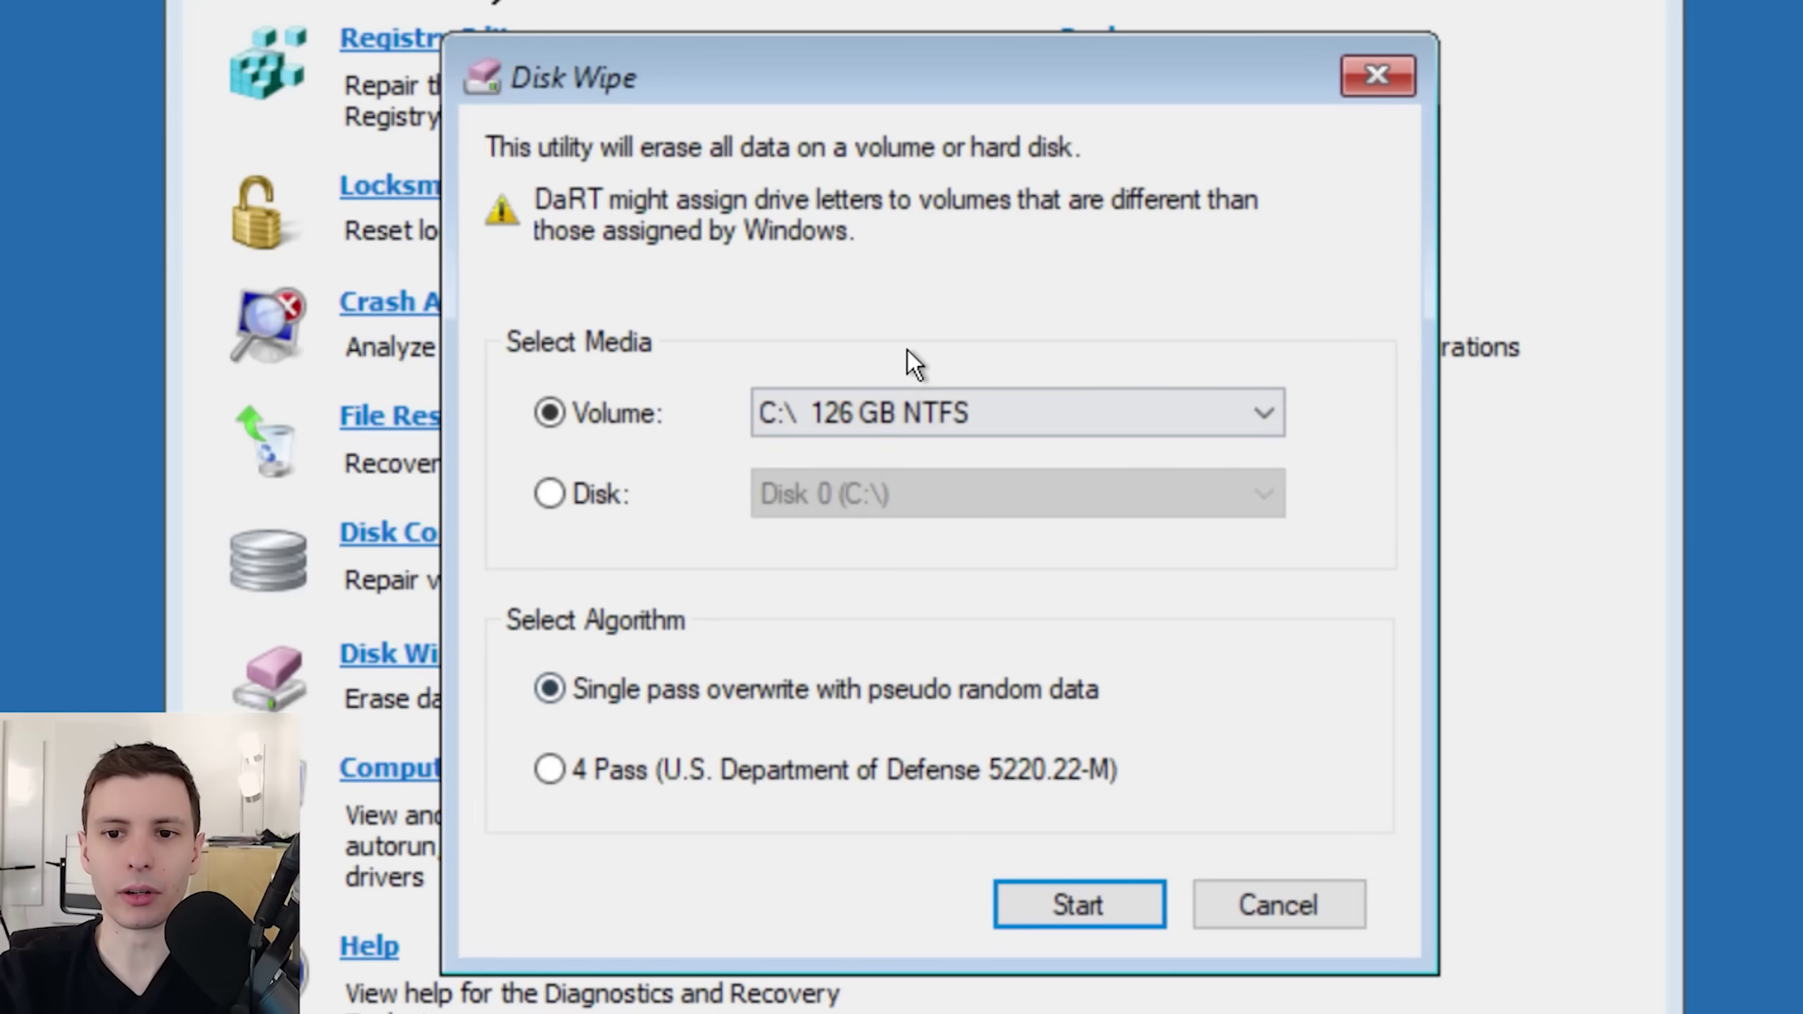
{"action": "left_click", "coordinate": [918, 398]}
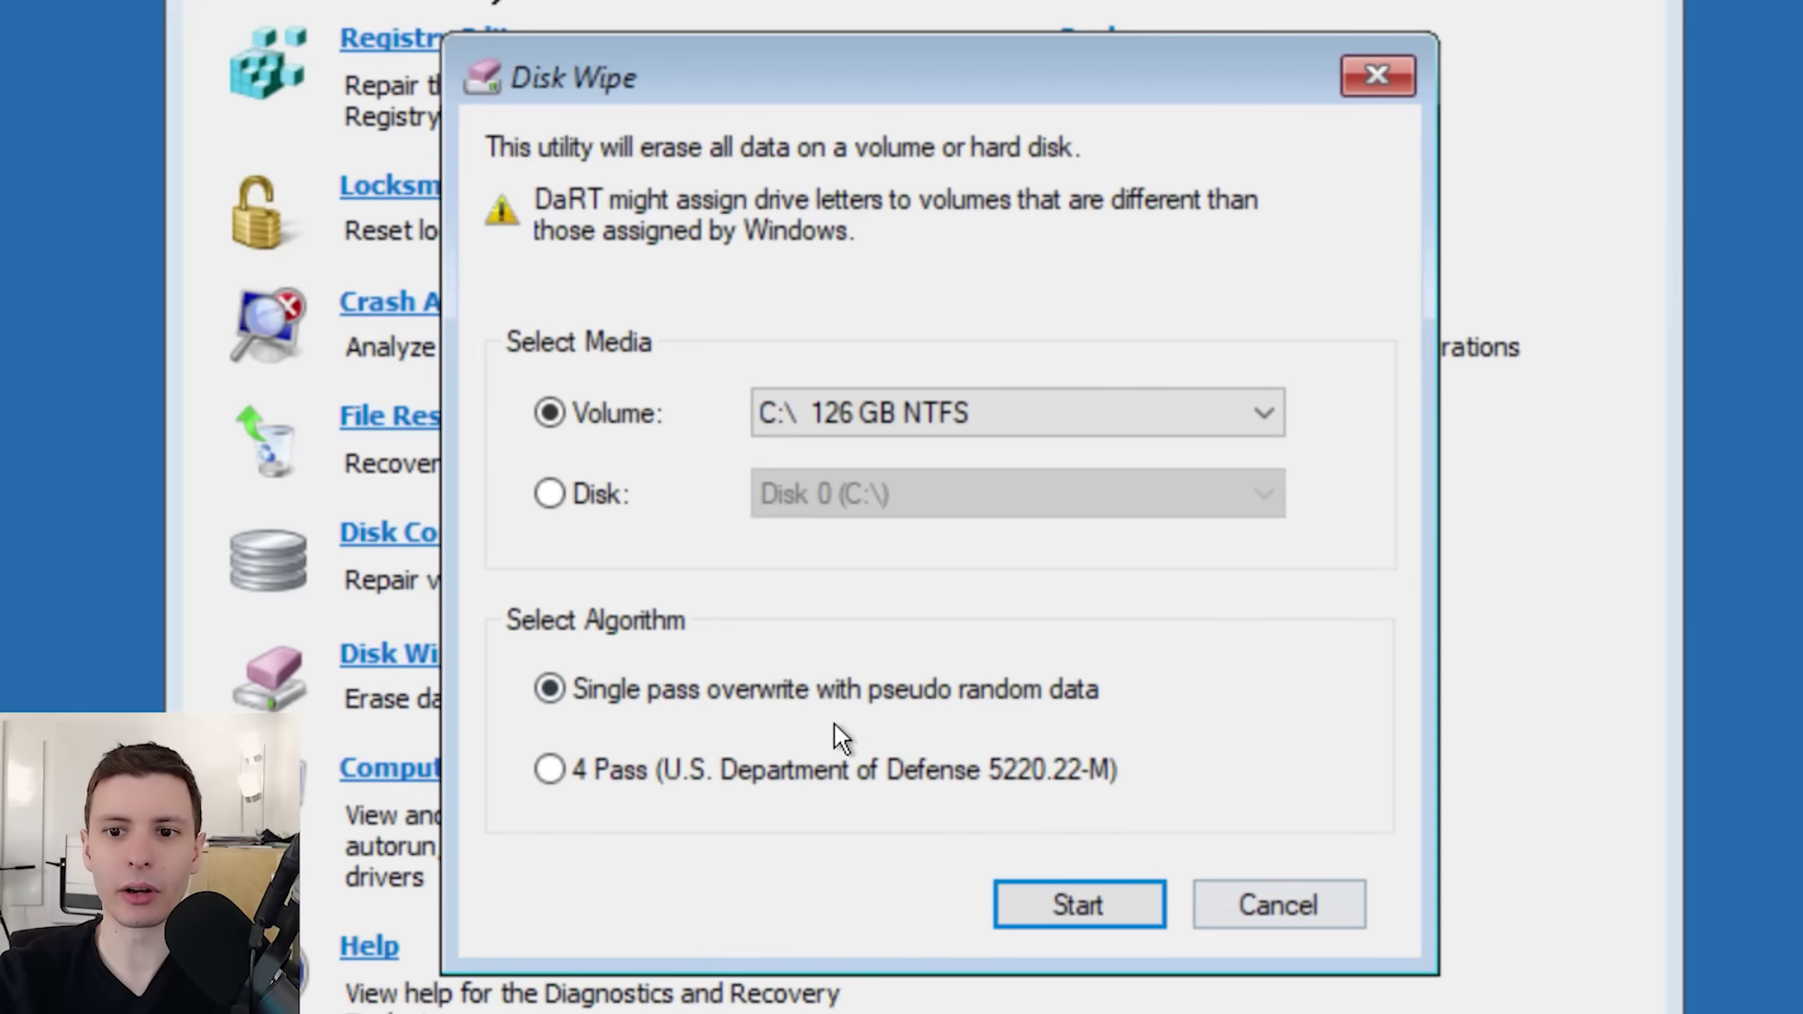
{"action": "left_click", "coordinate": [1346, 93]}
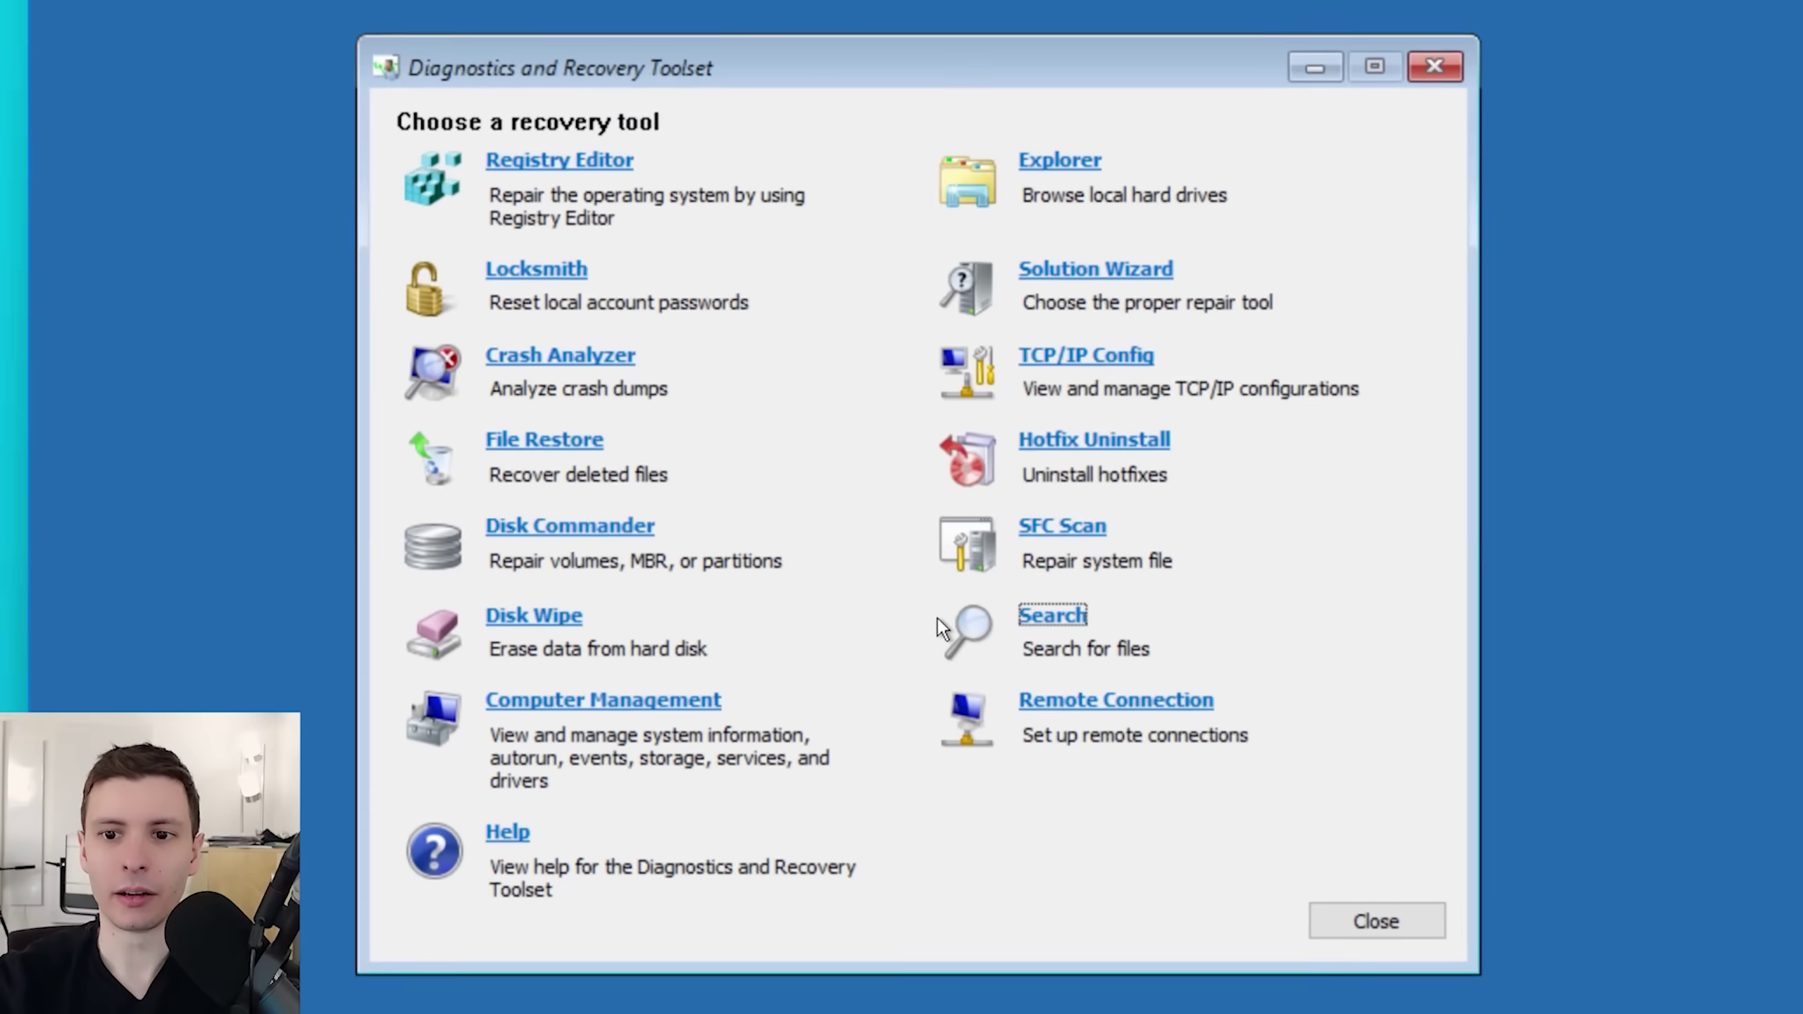
- Search File Search for 'dart*', widen the results to show the Type column, then File > Exit
{"action": "left_click", "coordinate": [934, 612]}
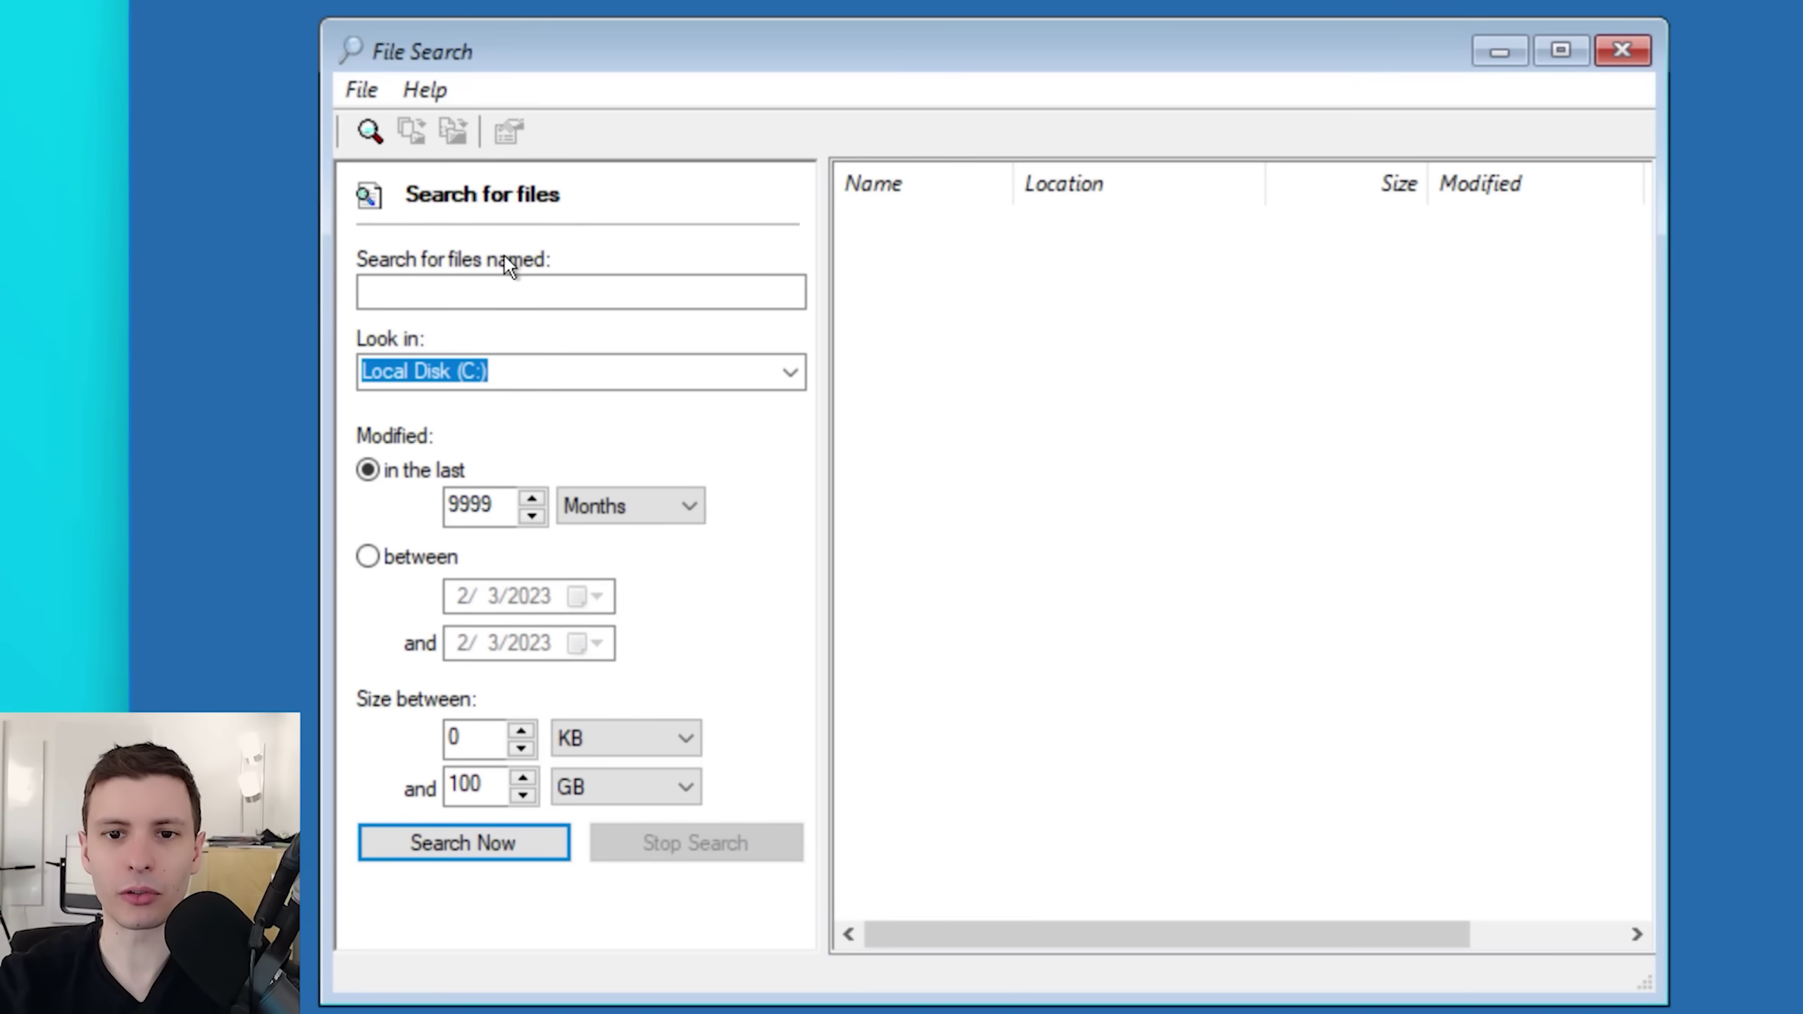
{"action": "left_click", "coordinate": [533, 286]}
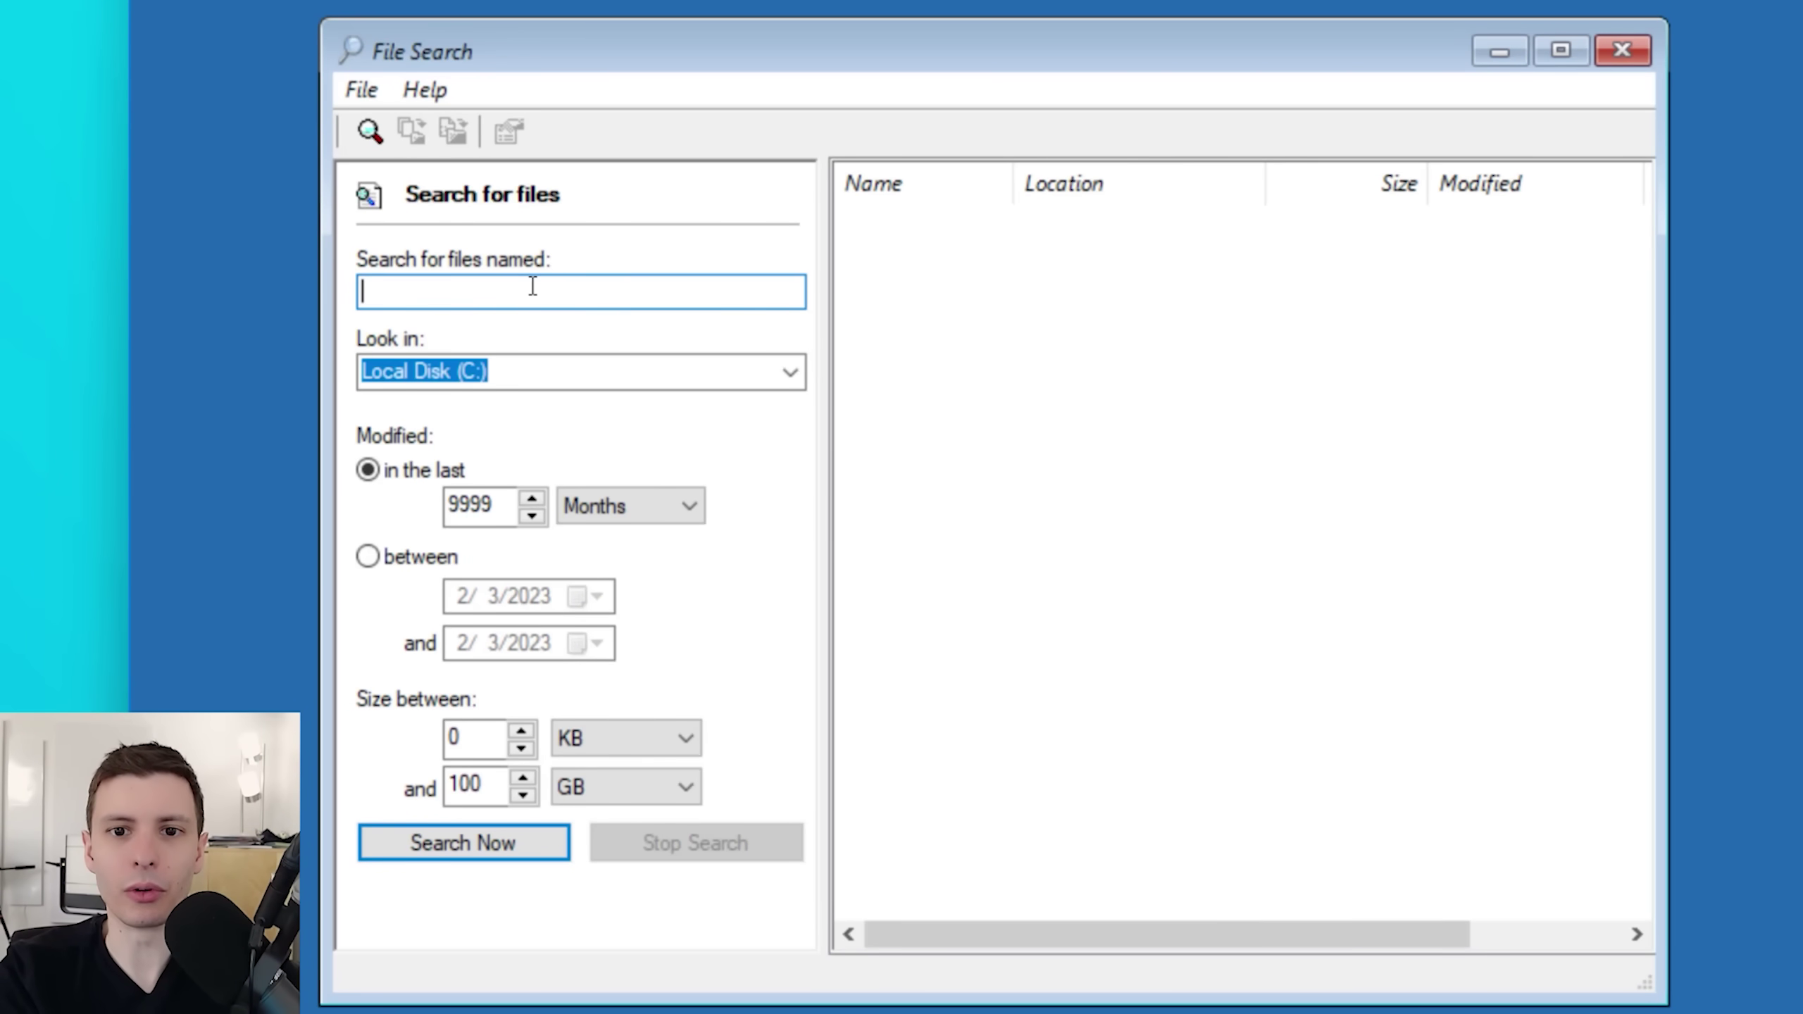
{"action": "type", "text": "*dart"}
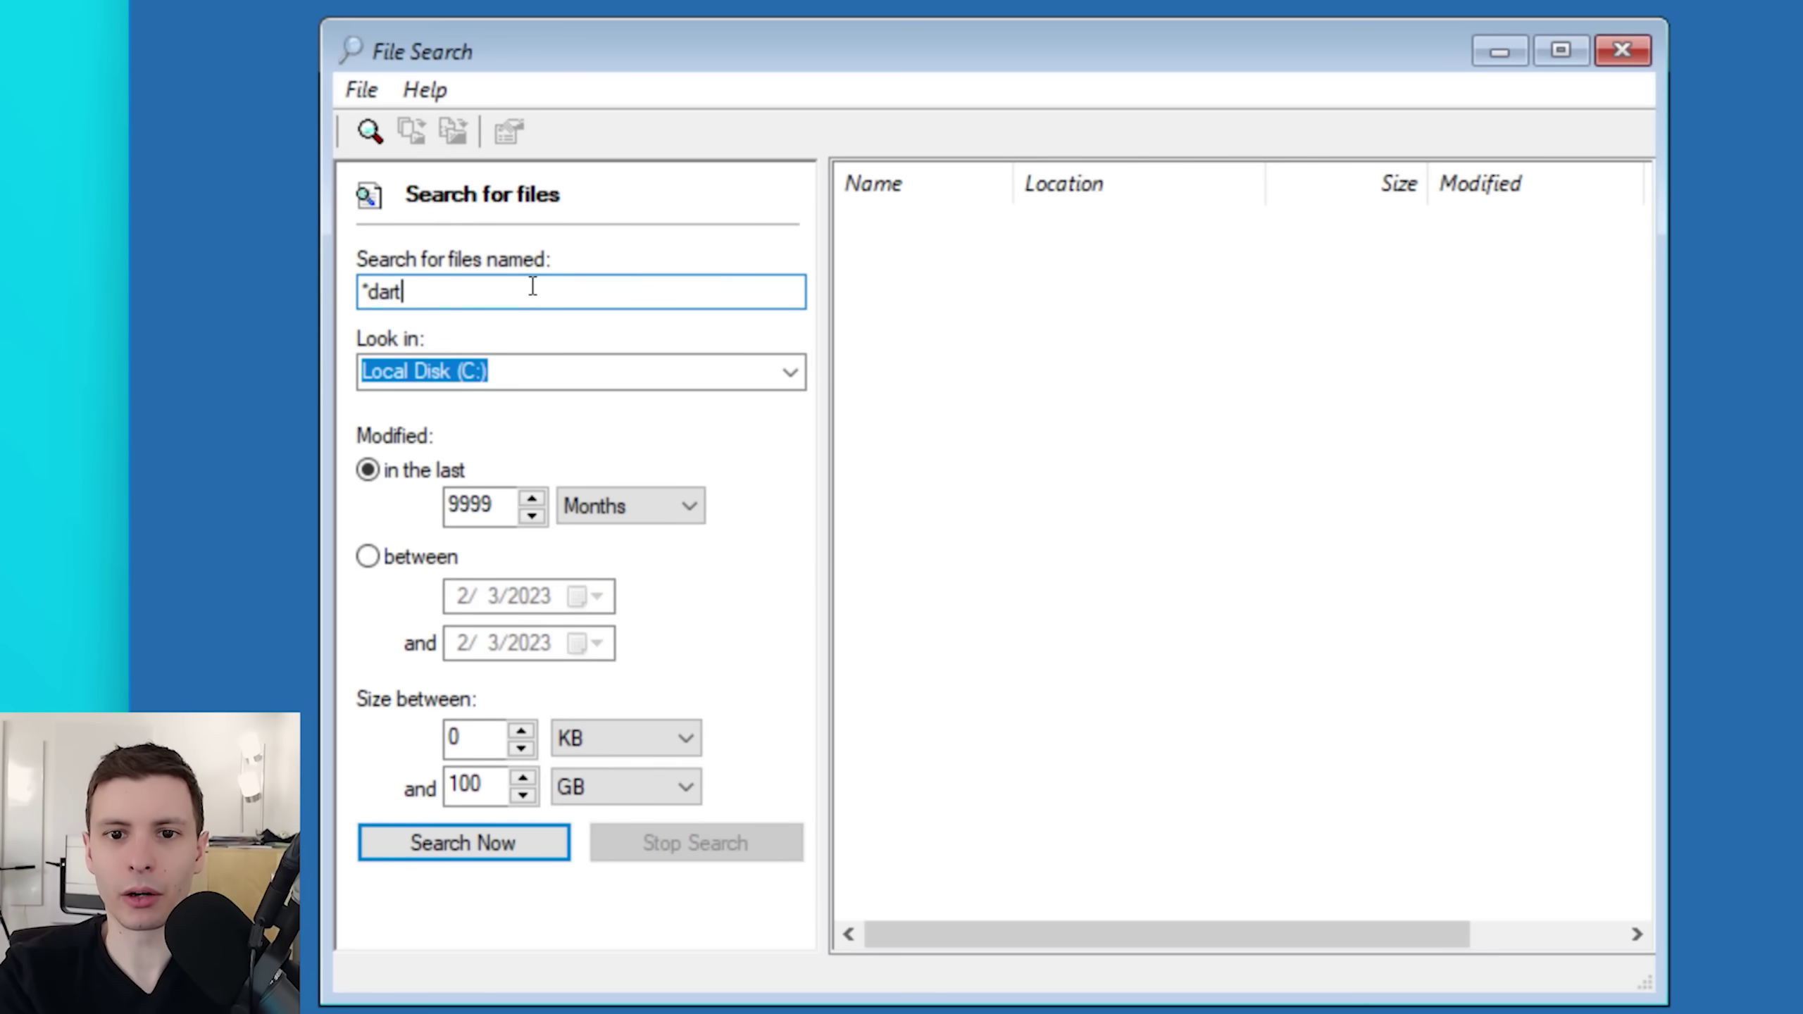
{"action": "type", "text": "*"}
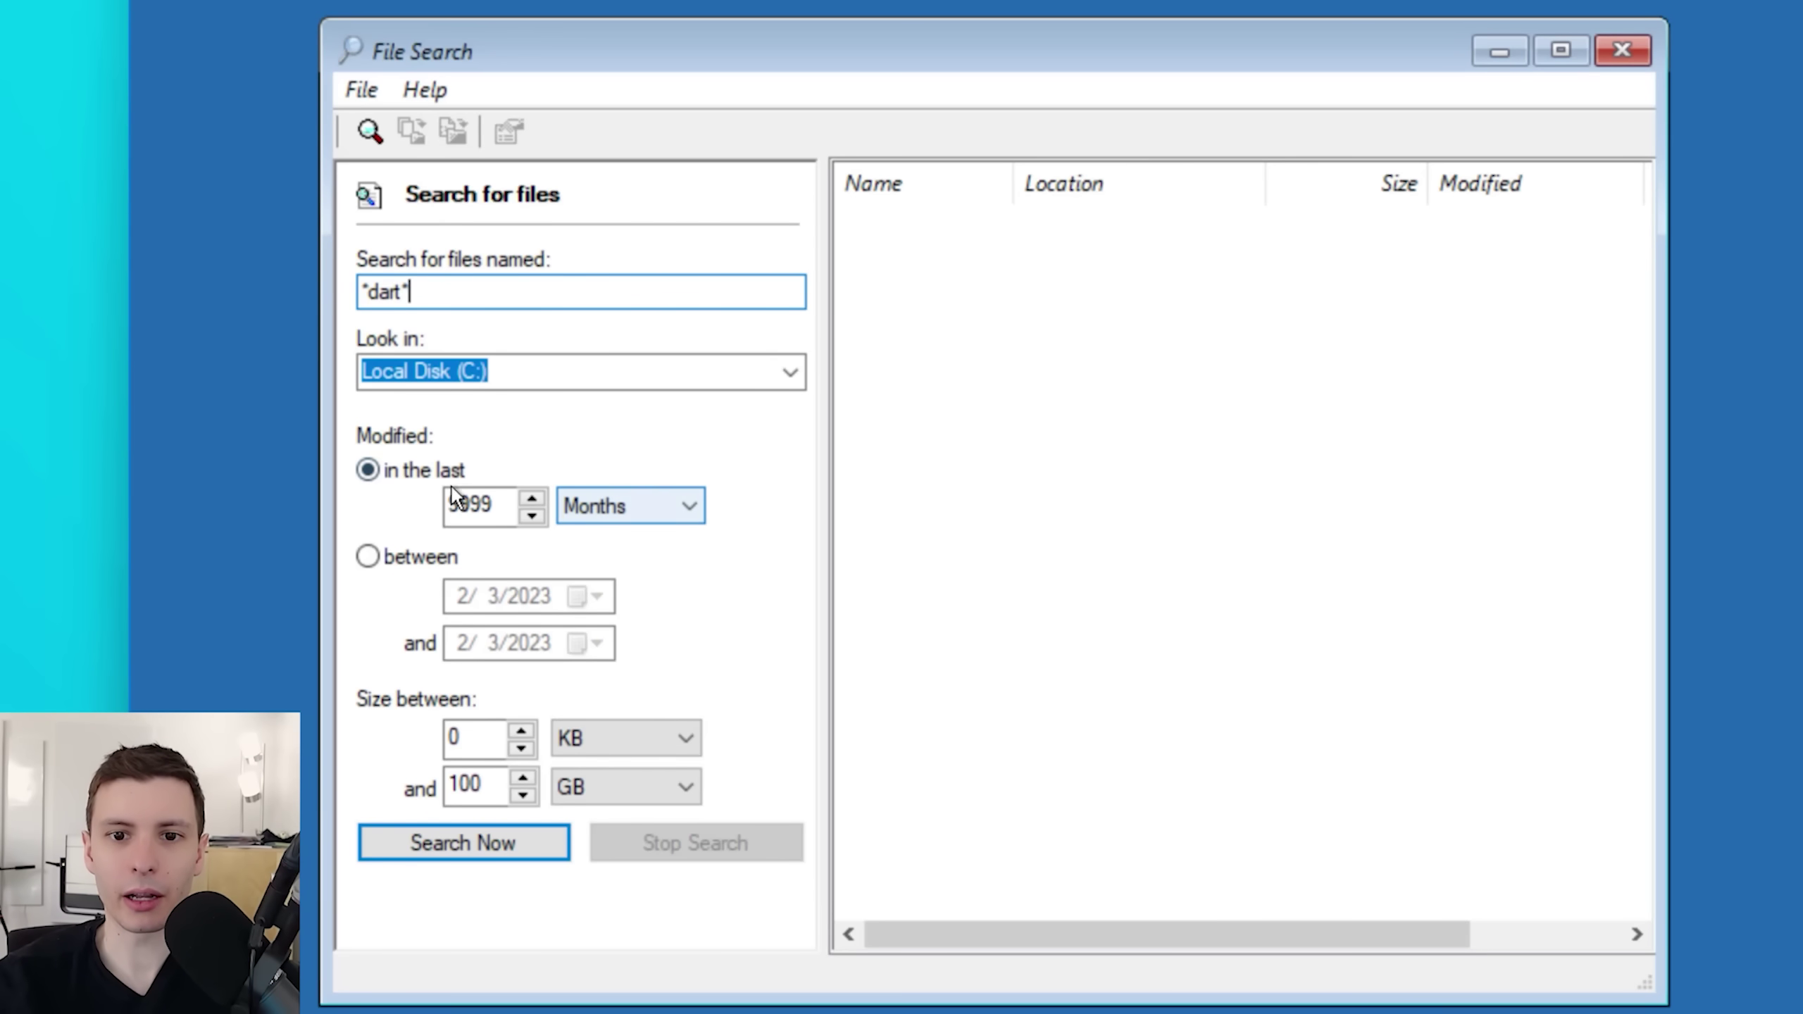
{"action": "left_click", "coordinate": [518, 845]}
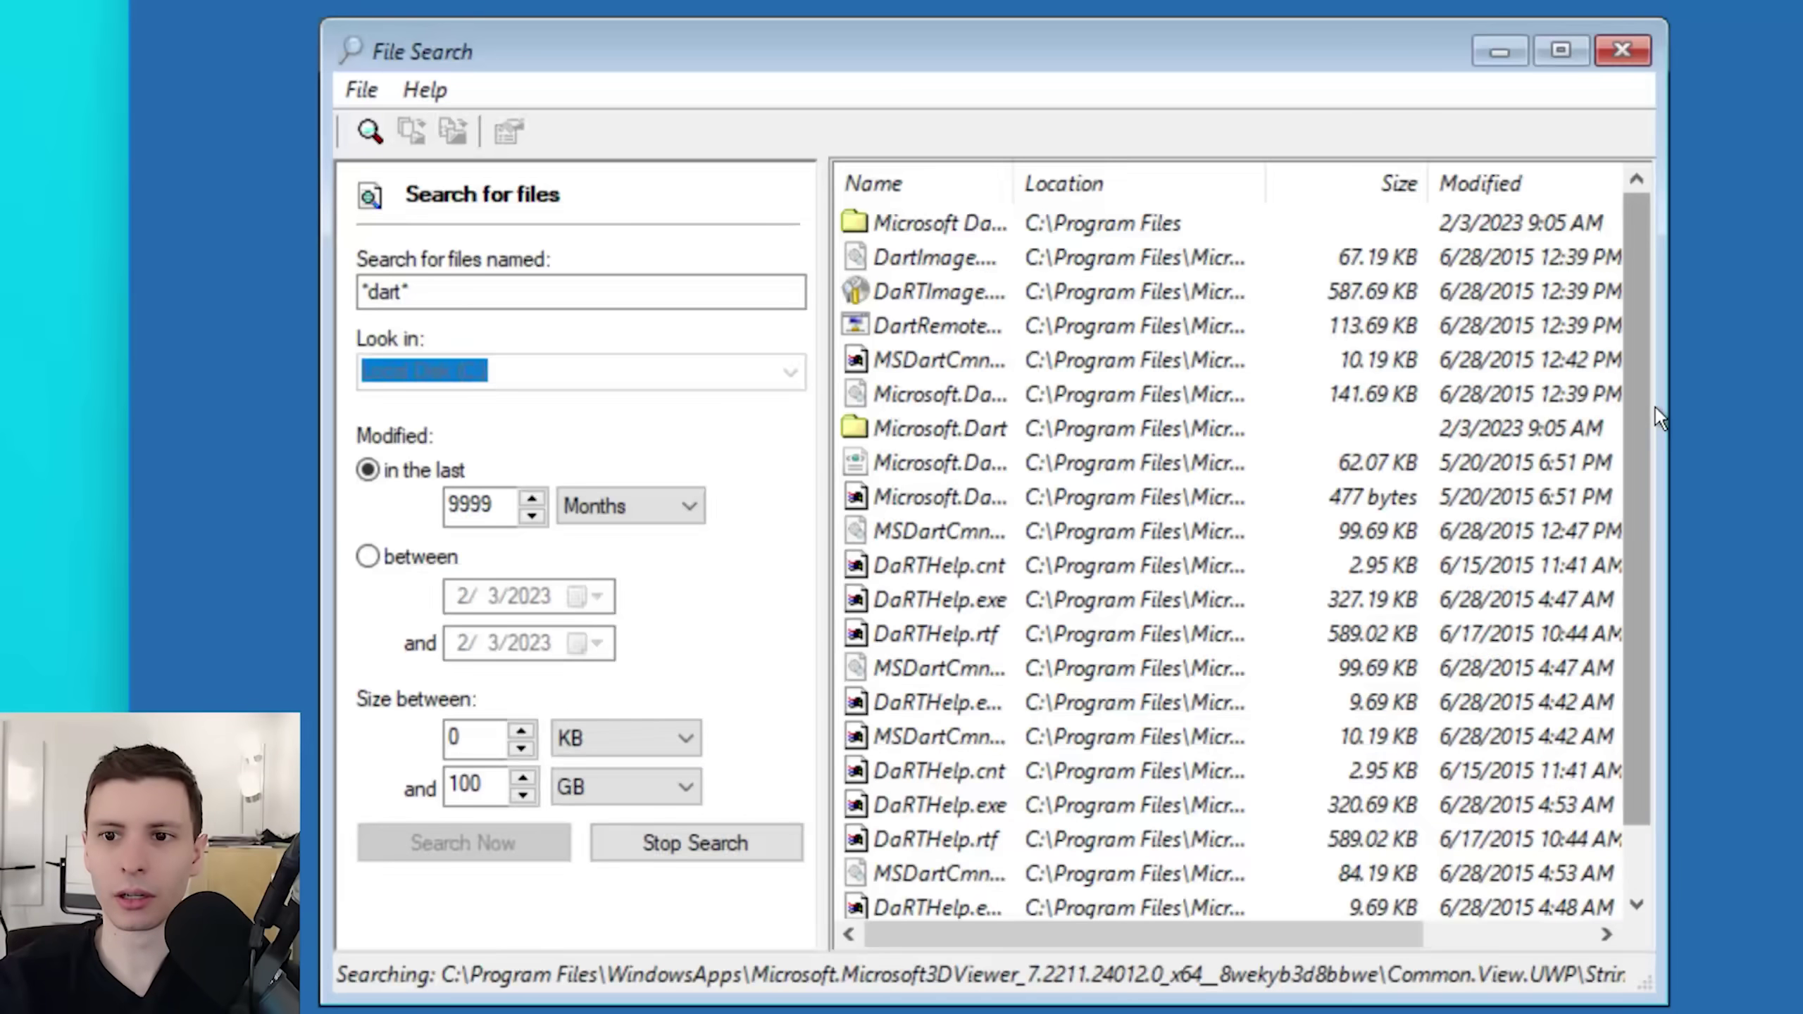
{"action": "left_click_drag", "start_coordinate": [1655, 415], "coordinate": [1789, 416]}
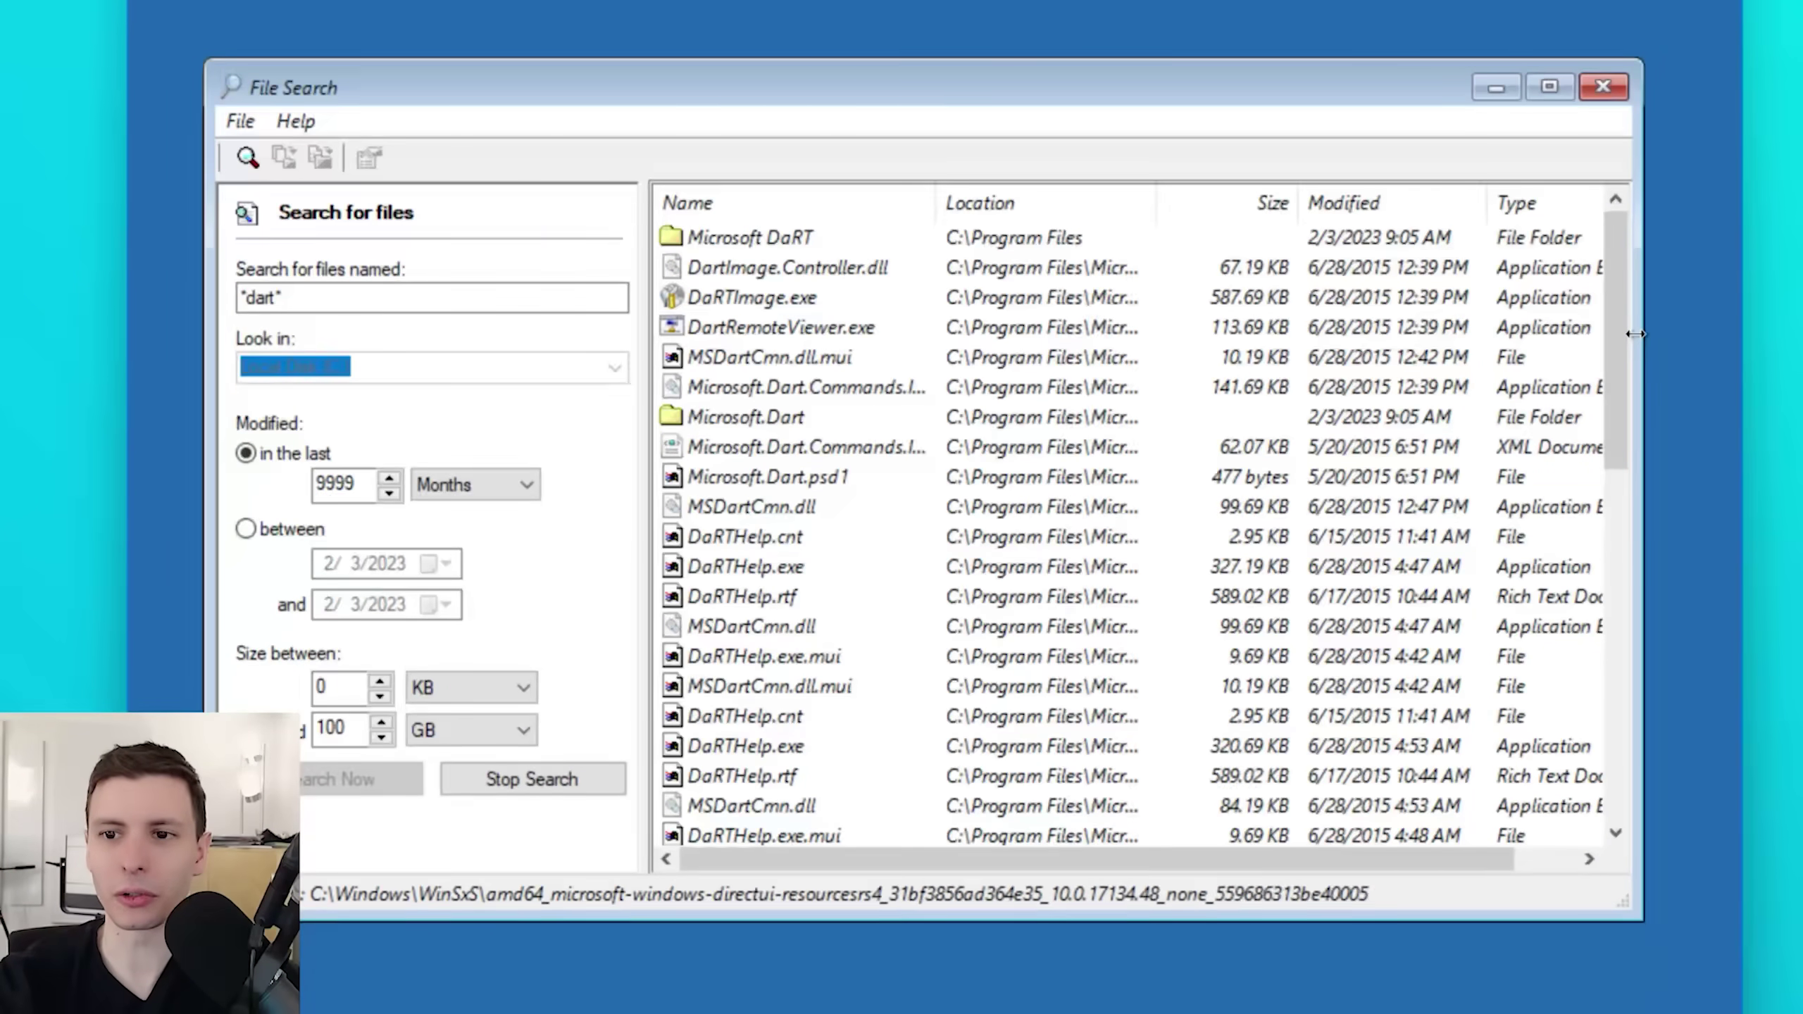
{"action": "left_click_drag", "start_coordinate": [1183, 860], "coordinate": [1246, 859]}
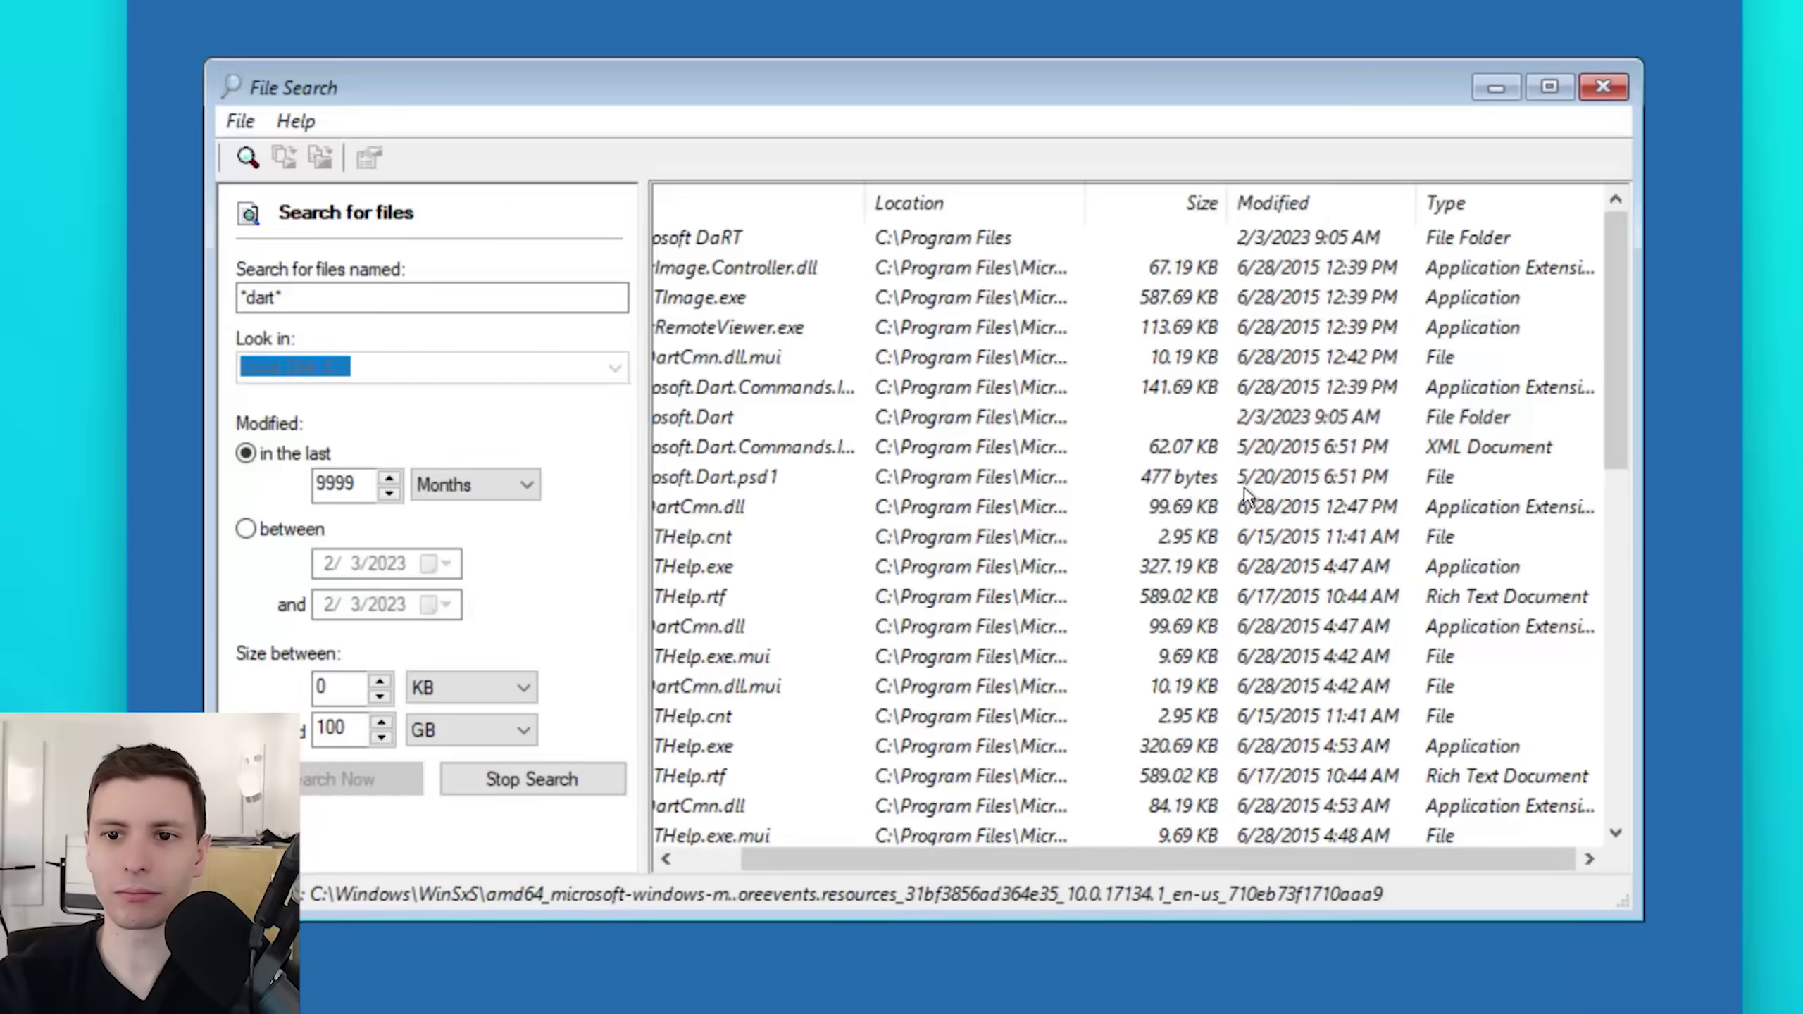
{"action": "left_click_drag", "start_coordinate": [1158, 856], "coordinate": [1096, 856]}
{"action": "left_click", "coordinate": [245, 124]}
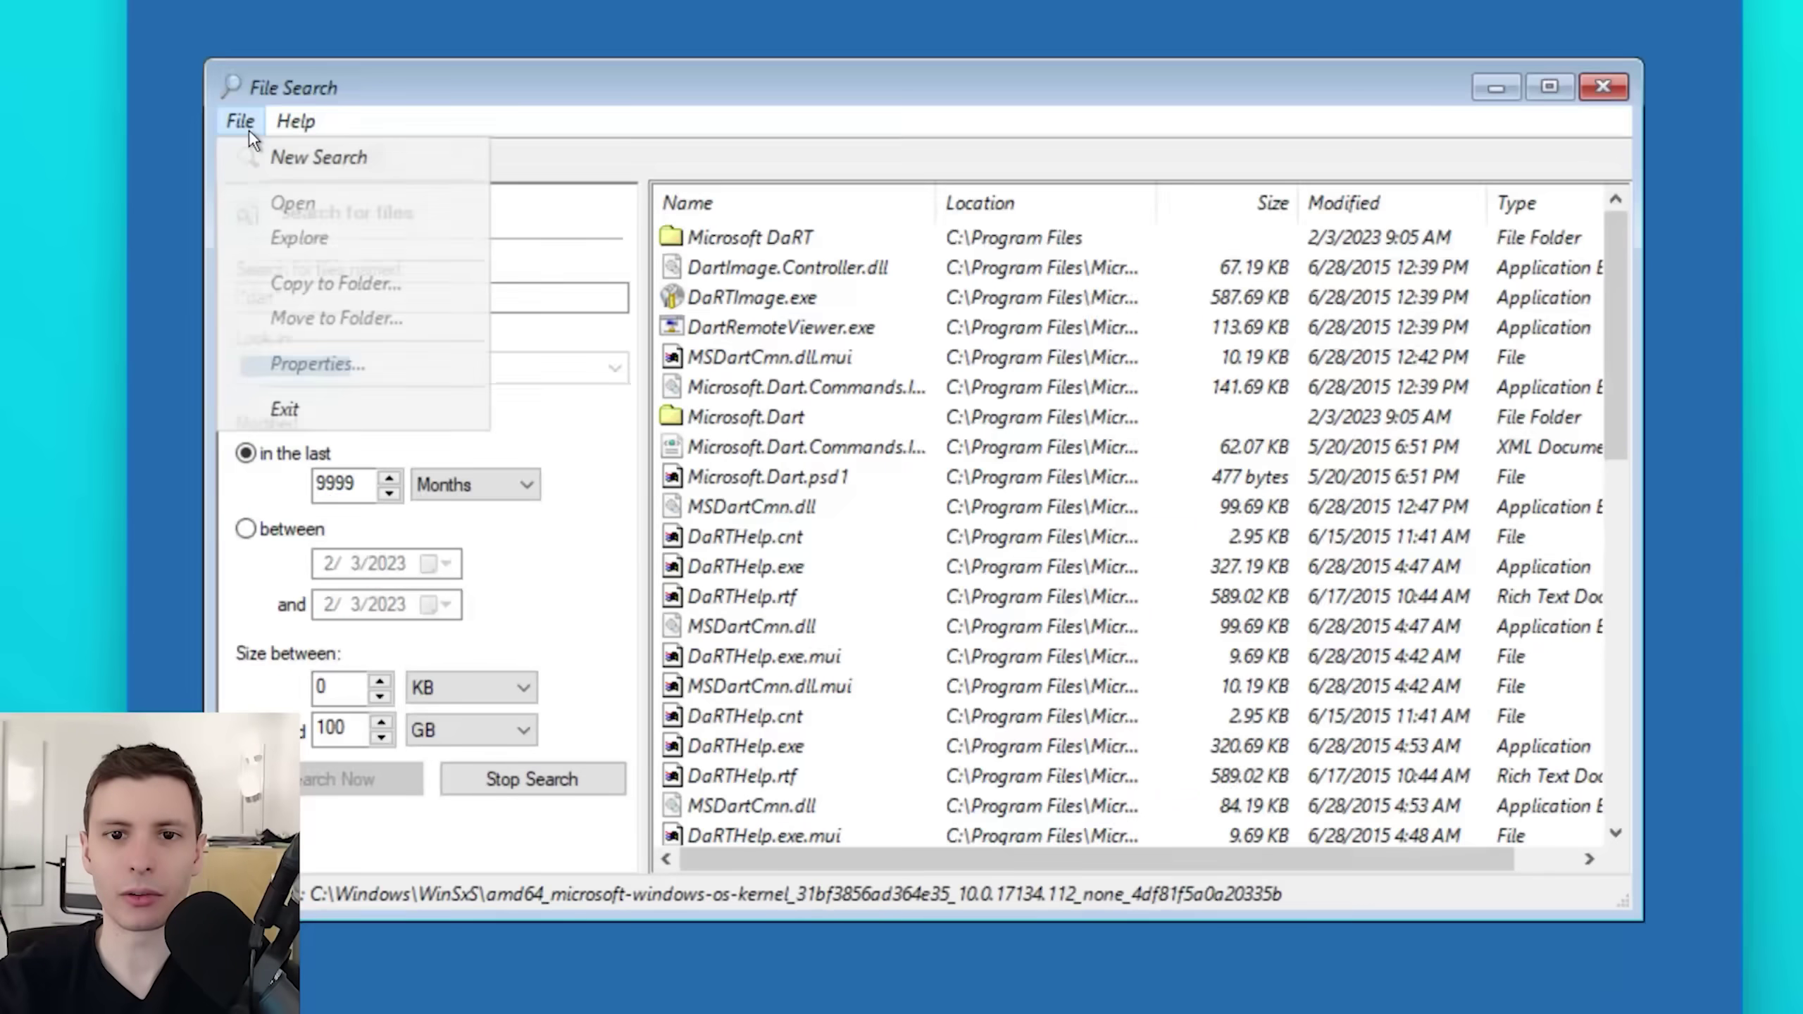
{"action": "left_click", "coordinate": [294, 124]}
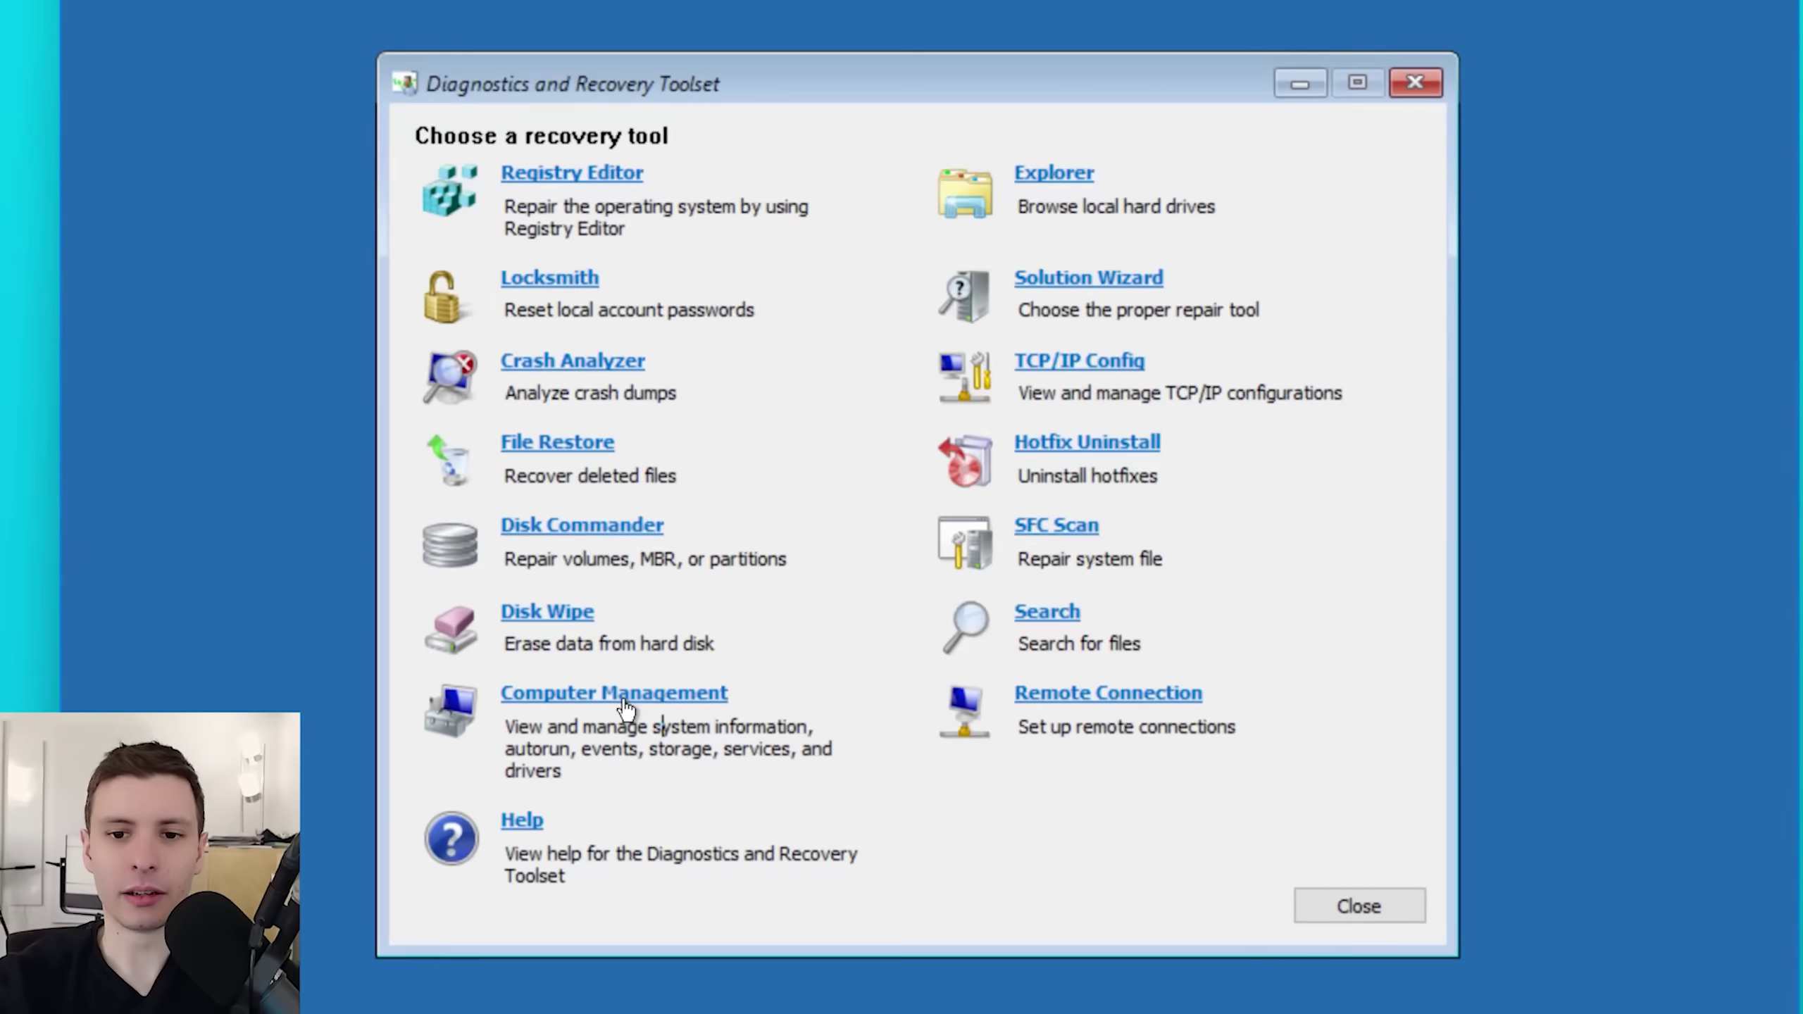
- Launch Computer Management and move and enlarge its window
{"action": "left_click", "coordinate": [624, 703]}
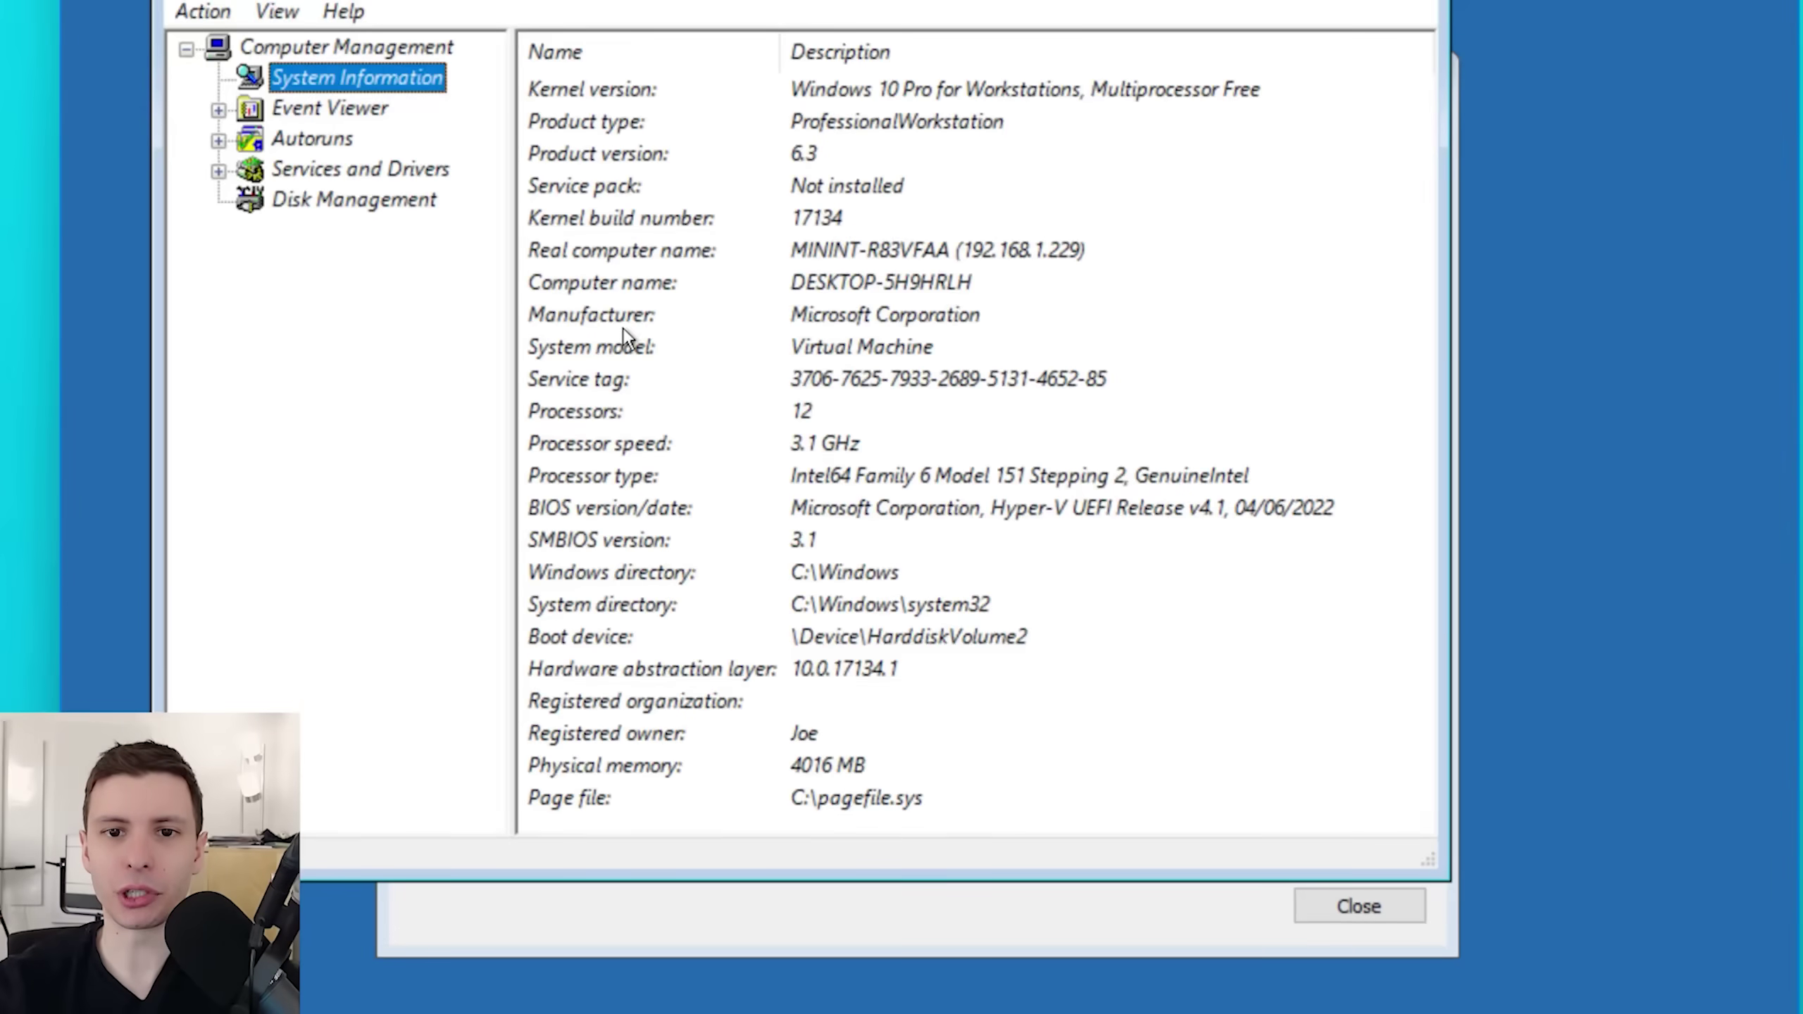
{"action": "mouse_move", "coordinate": [652, 6]}
{"action": "left_mouse_down"}
{"action": "mouse_move", "coordinate": [713, 35]}
{"action": "mouse_move", "coordinate": [716, 69]}
{"action": "left_mouse_up"}
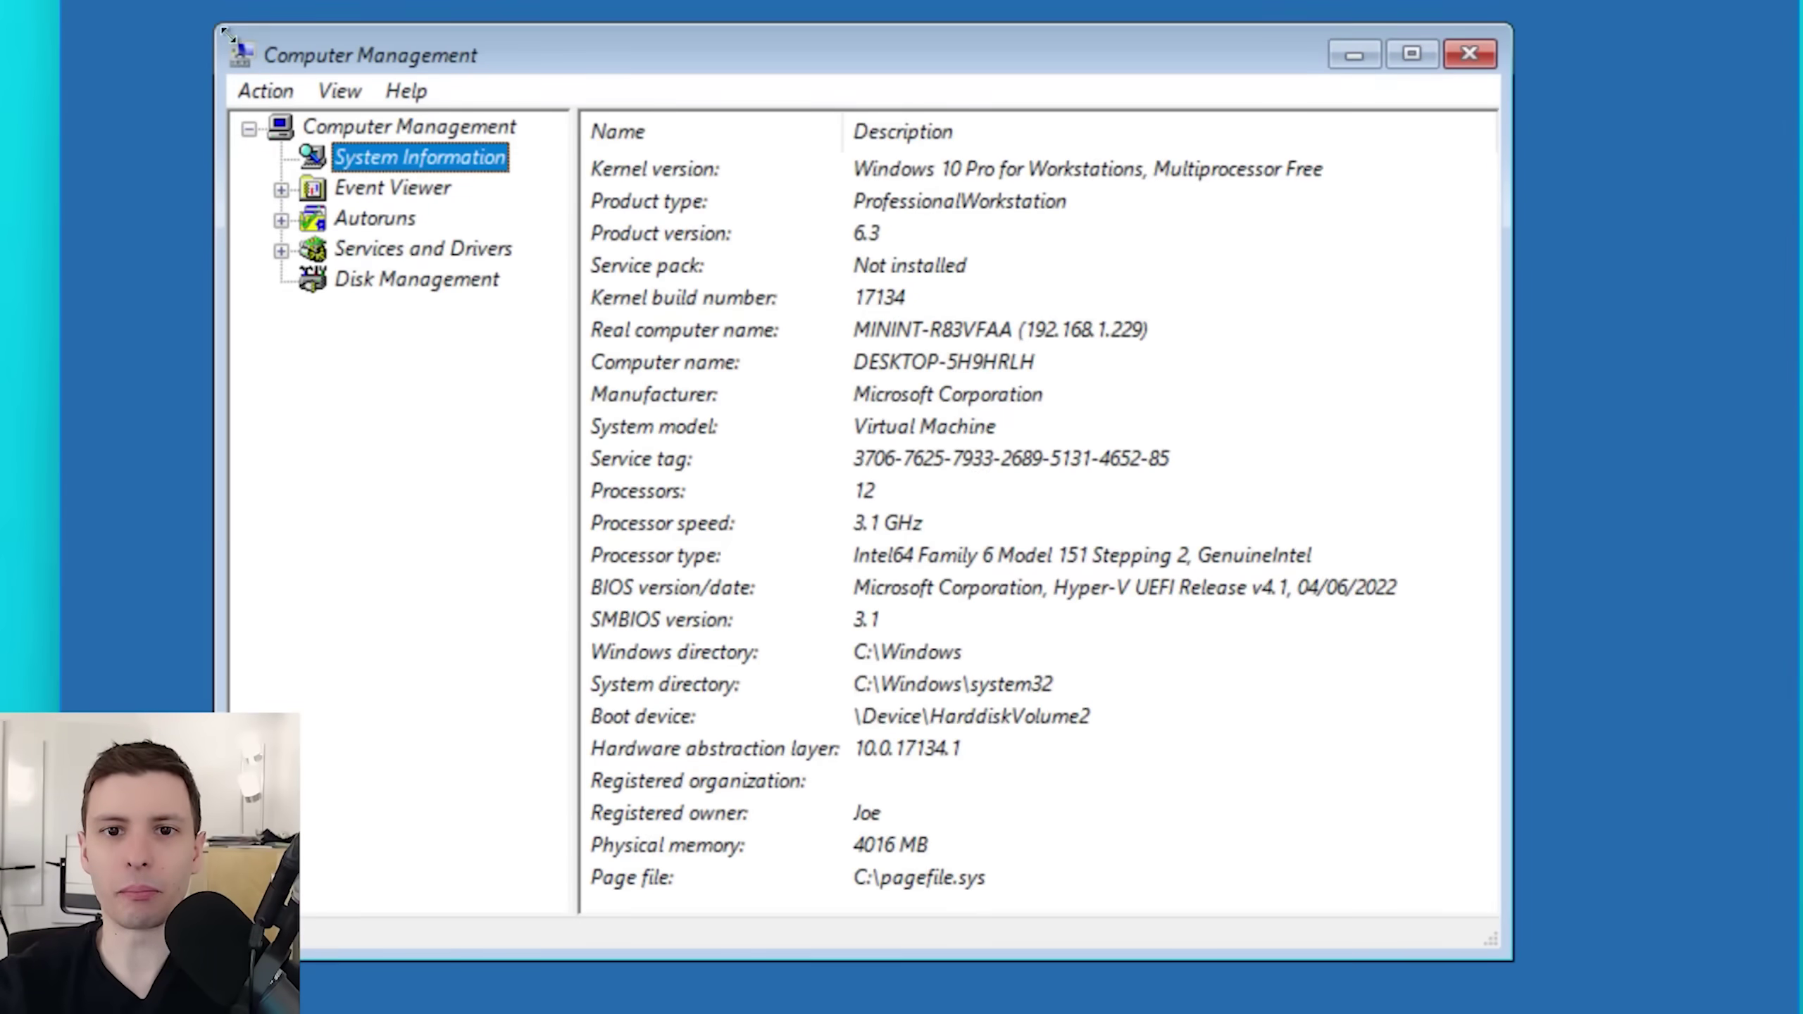
{"action": "left_click_drag", "start_coordinate": [227, 32], "coordinate": [147, 23]}
{"action": "left_click_drag", "start_coordinate": [1493, 926], "coordinate": [1634, 930]}
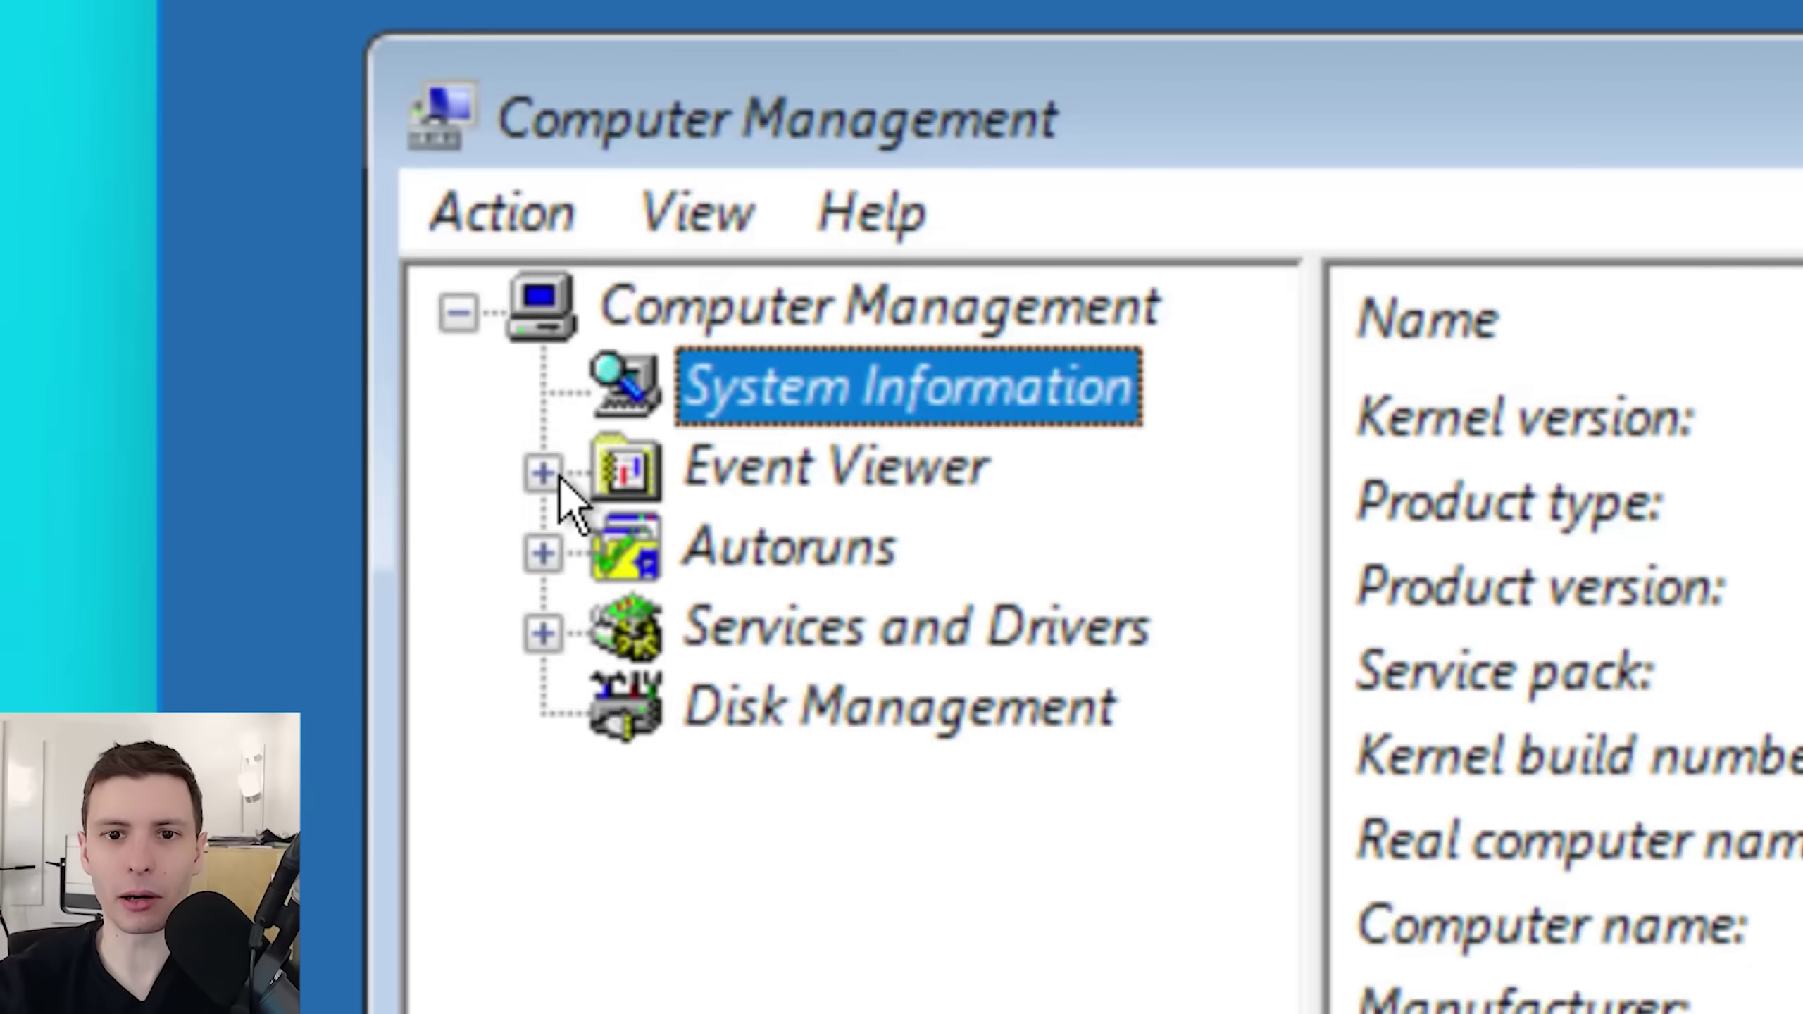
- View the System log under Event Viewer > Windows Logs, then return to System Information
{"action": "left_click", "coordinate": [684, 472]}
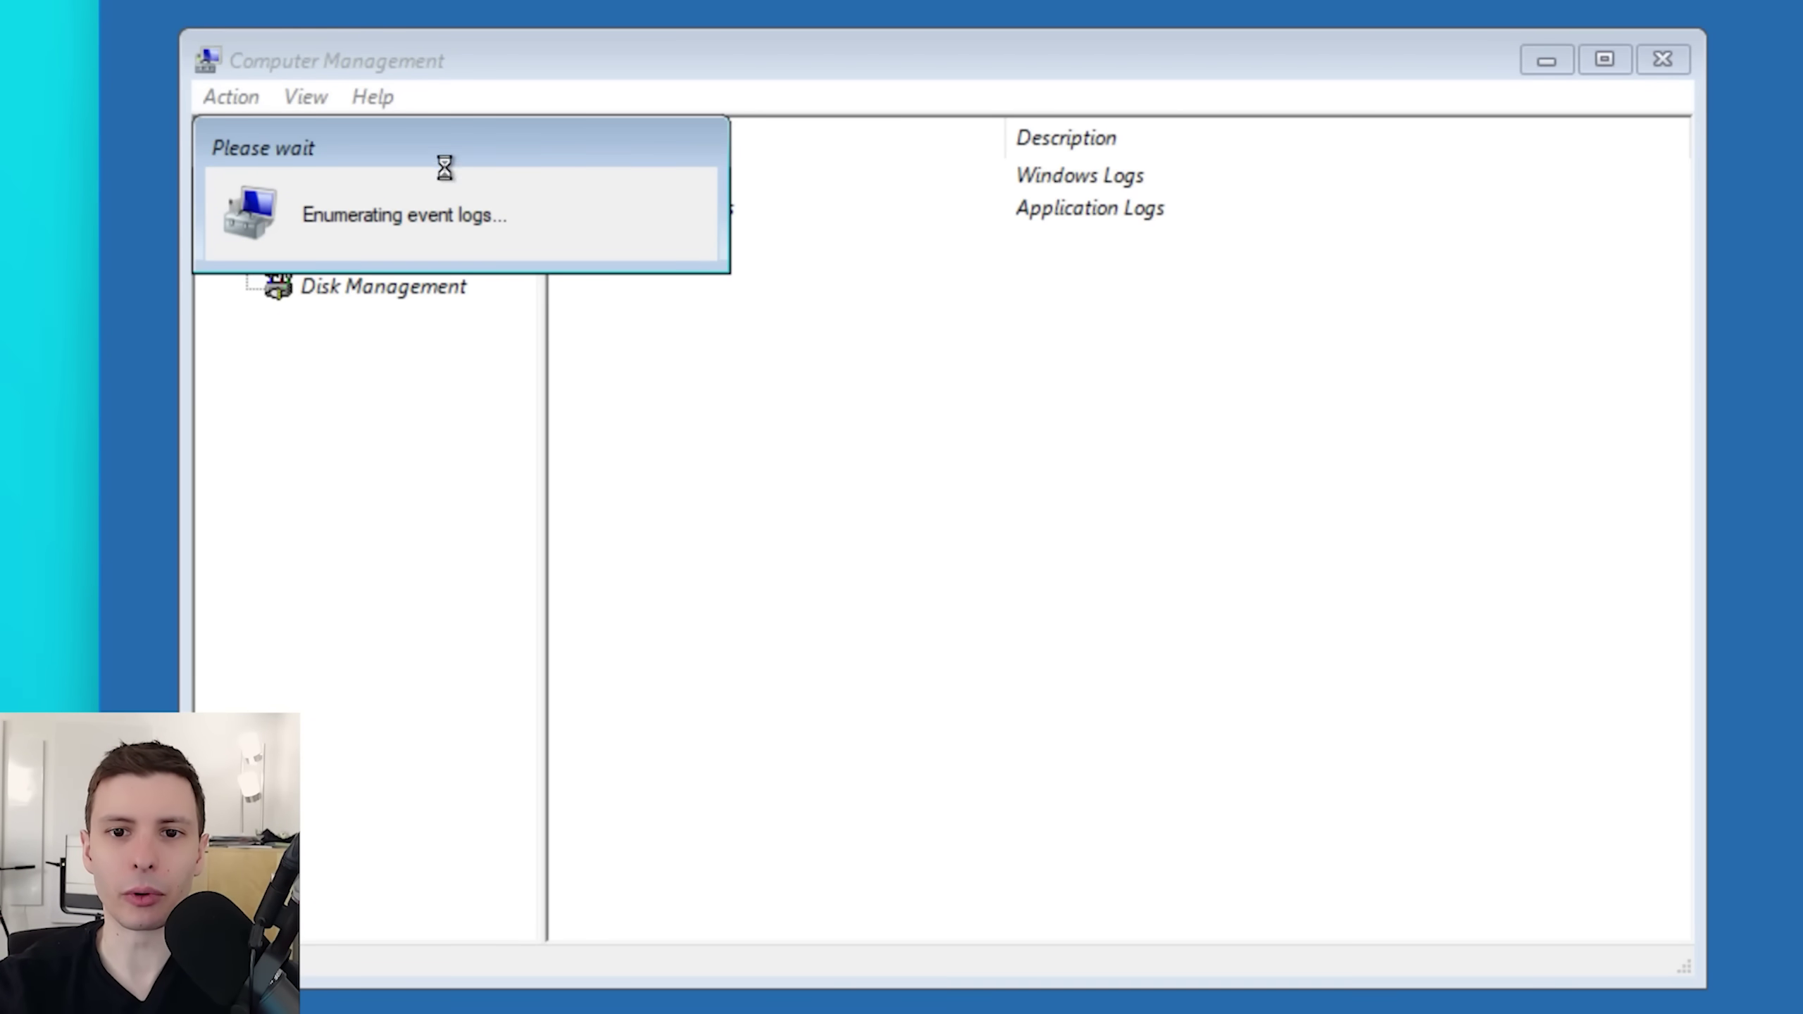
{"action": "left_click", "coordinate": [279, 228]}
{"action": "left_click", "coordinate": [380, 256]}
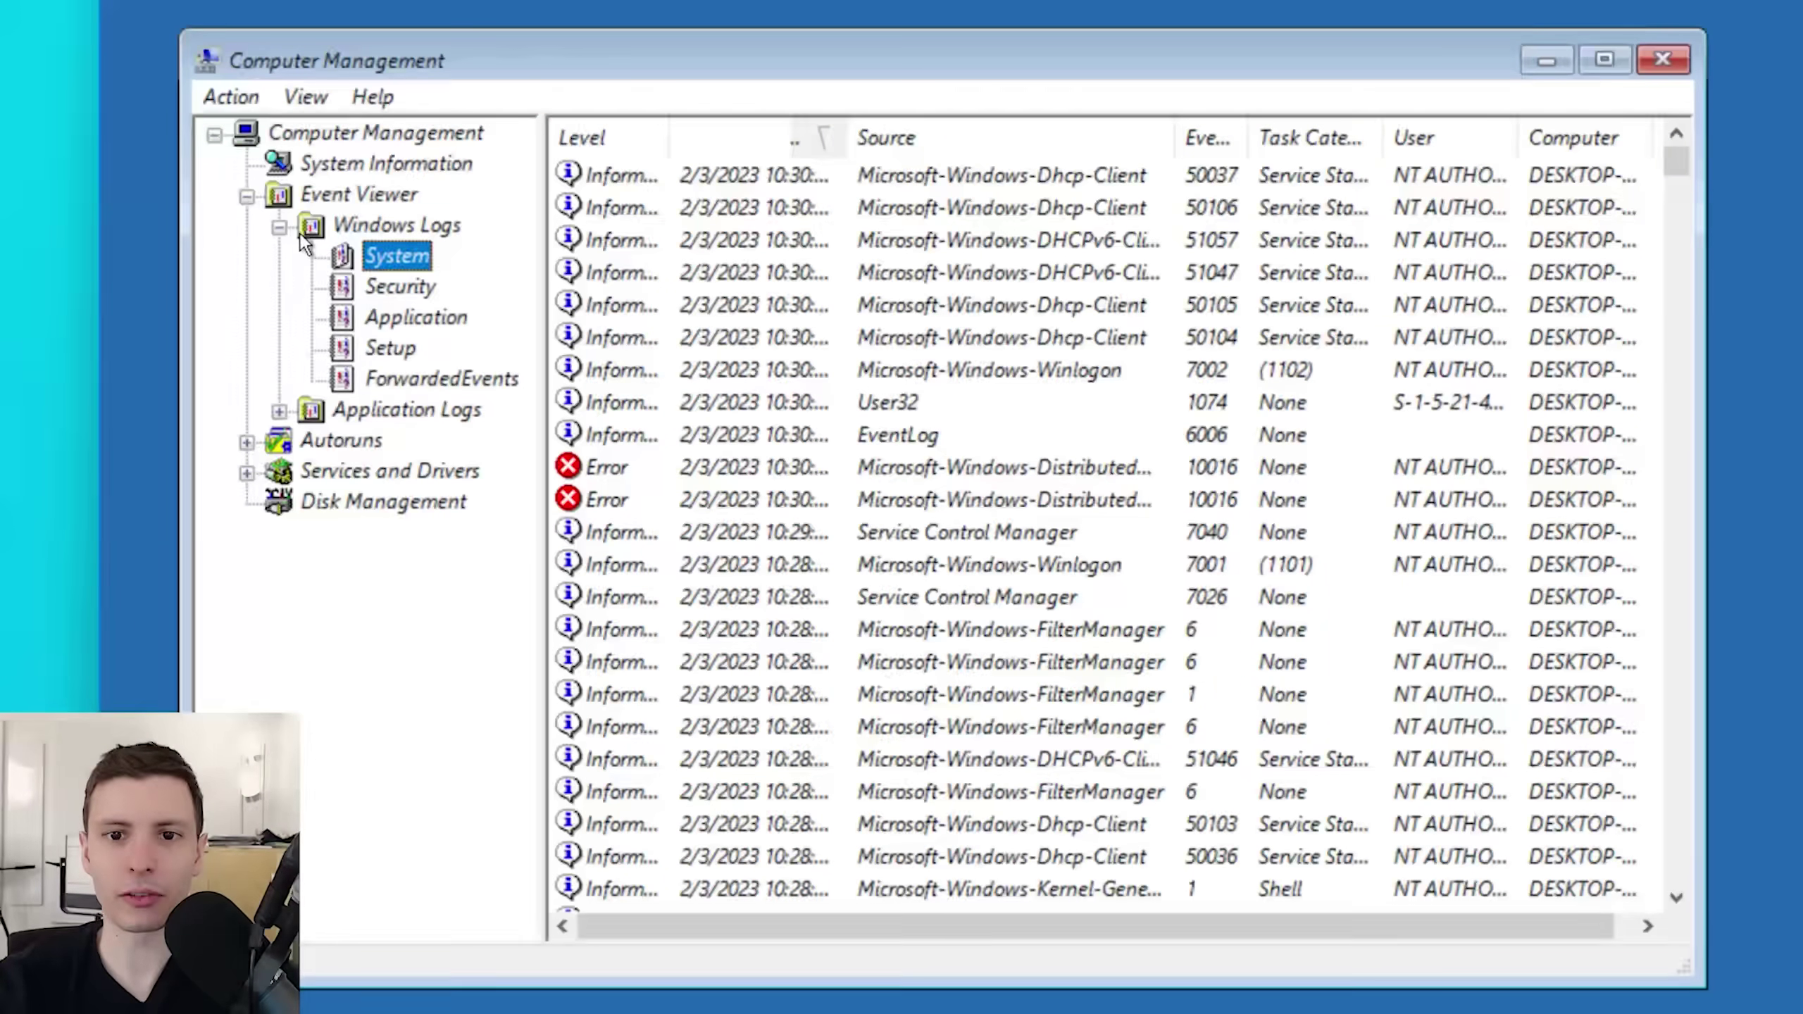
{"action": "left_click", "coordinate": [279, 227]}
{"action": "left_click", "coordinate": [278, 257]}
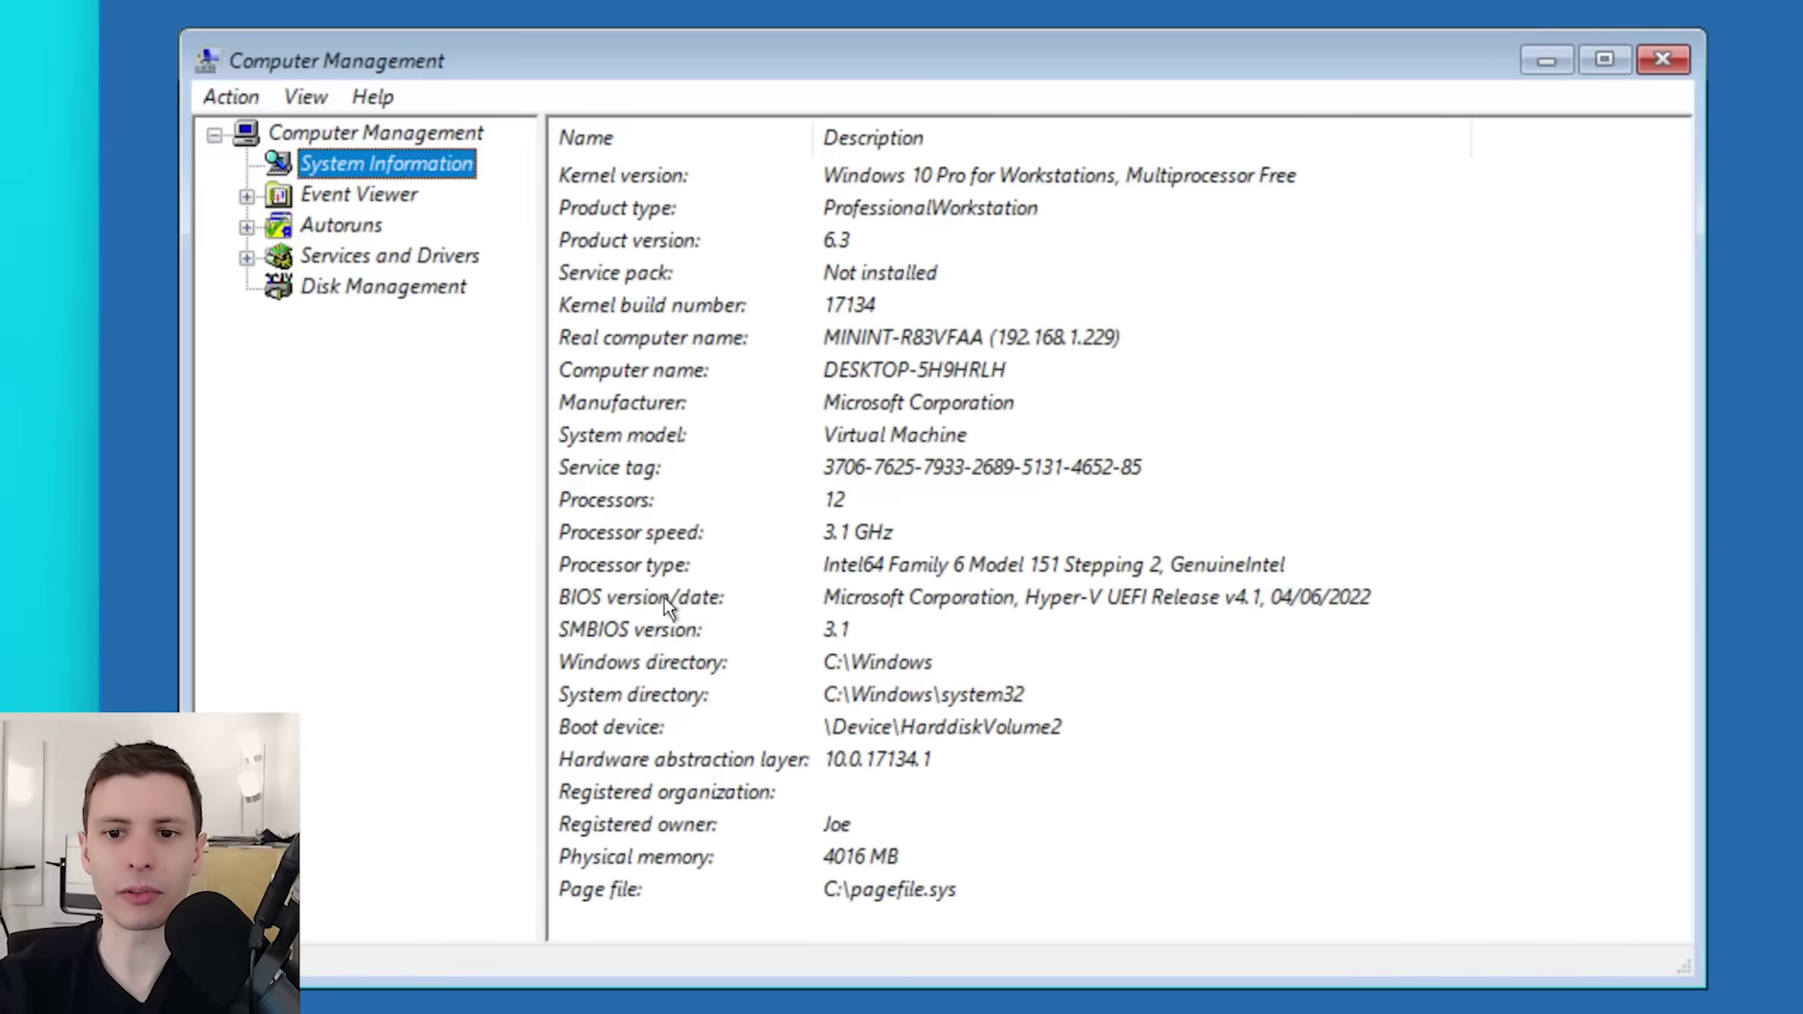
- Expand Autoruns and view the System, user, LocalService and NetworkService startup entries
{"action": "double_click", "coordinate": [395, 229]}
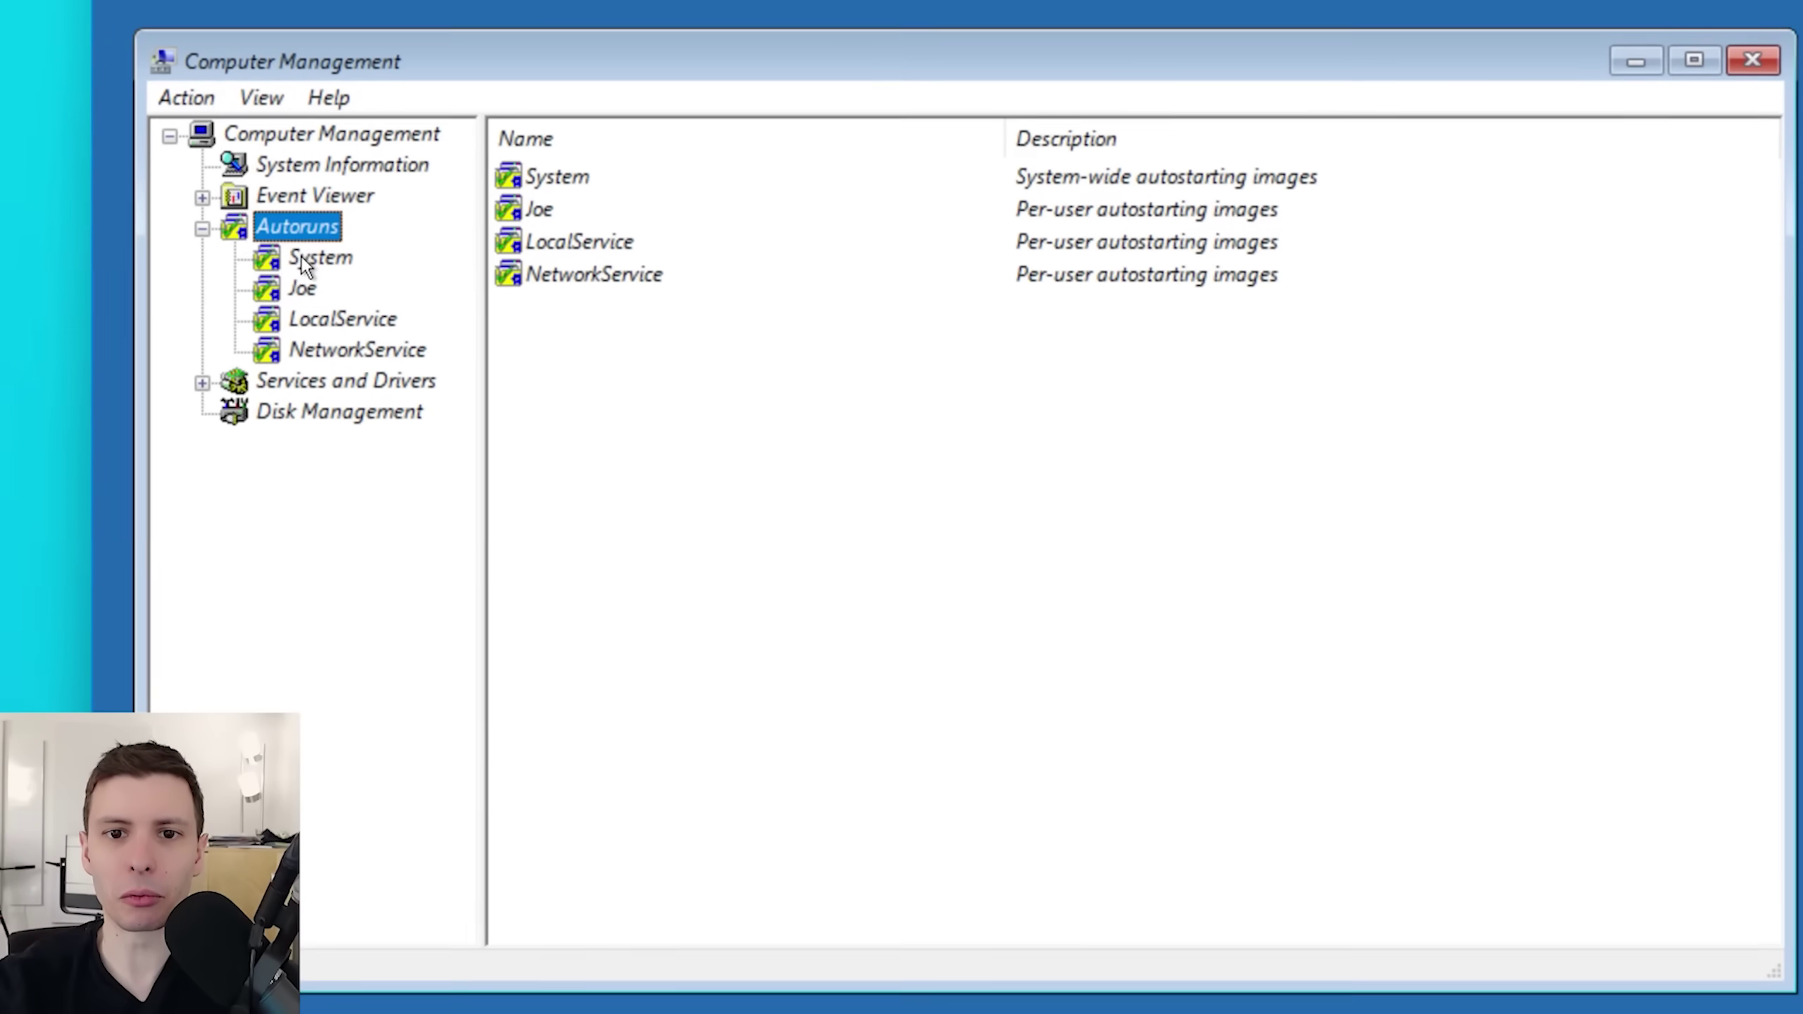
{"action": "left_click", "coordinate": [301, 255]}
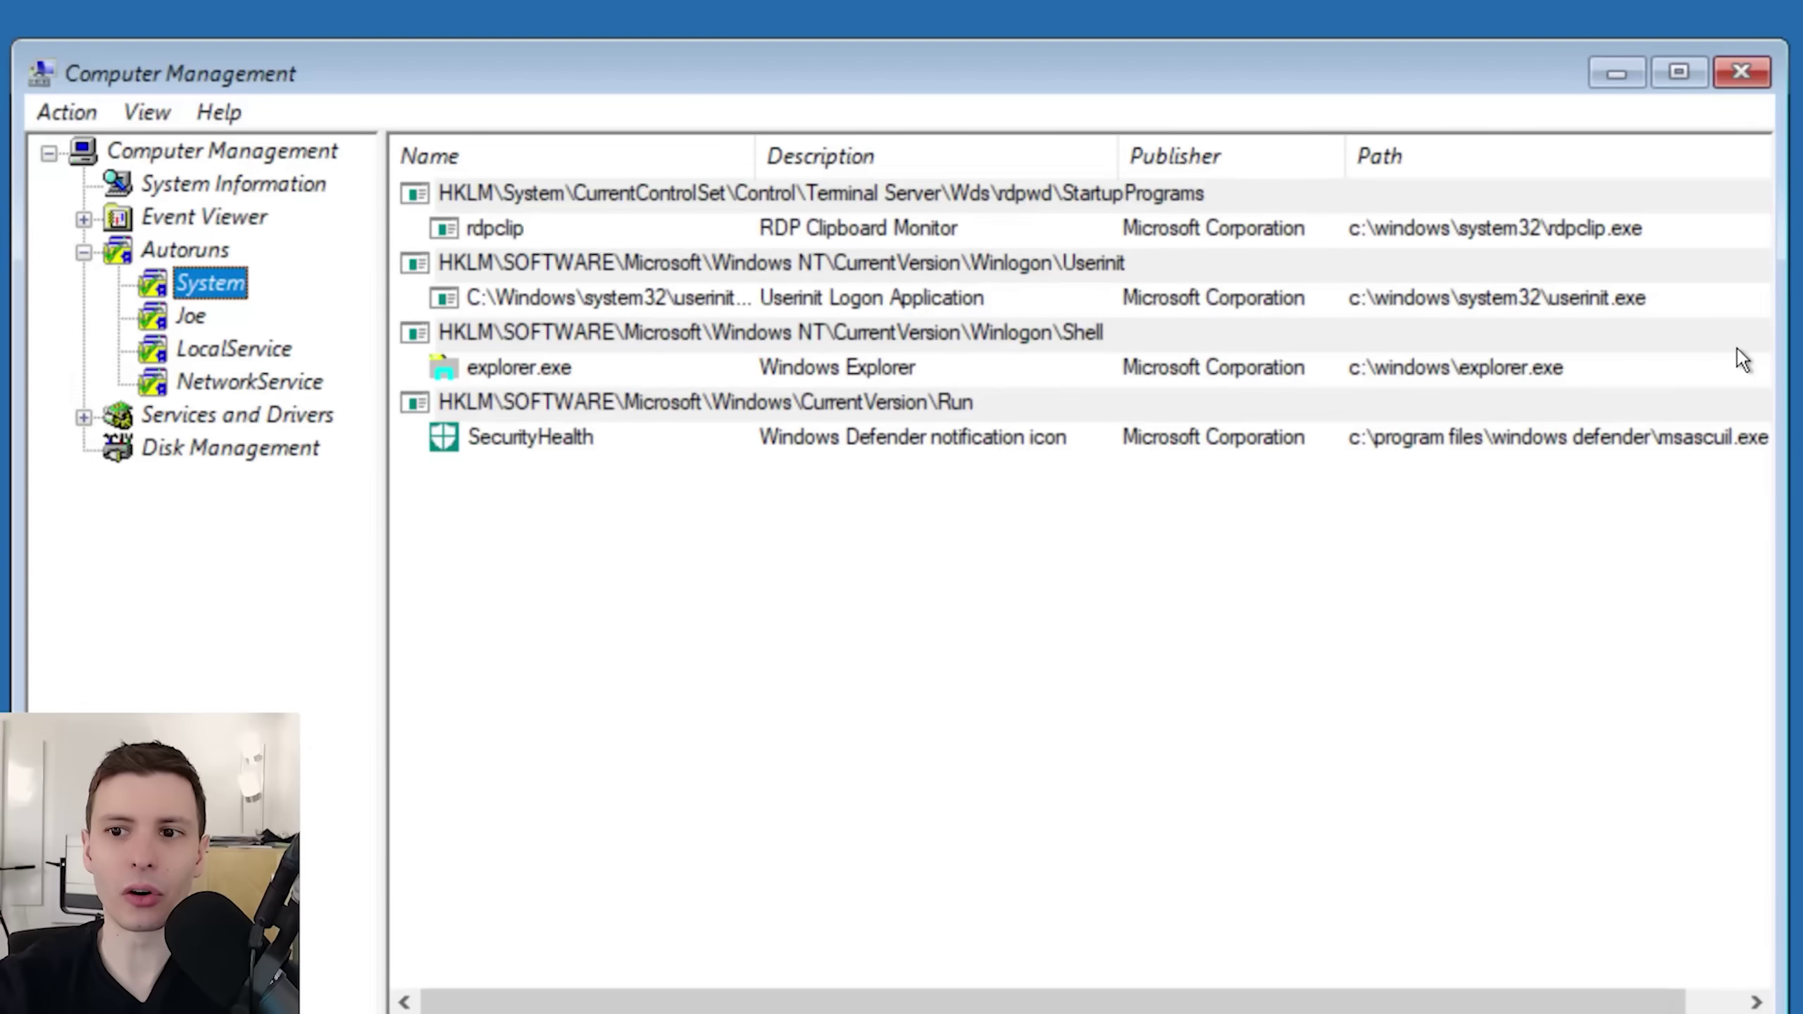
{"action": "left_click_drag", "start_coordinate": [1778, 341], "coordinate": [1789, 341]}
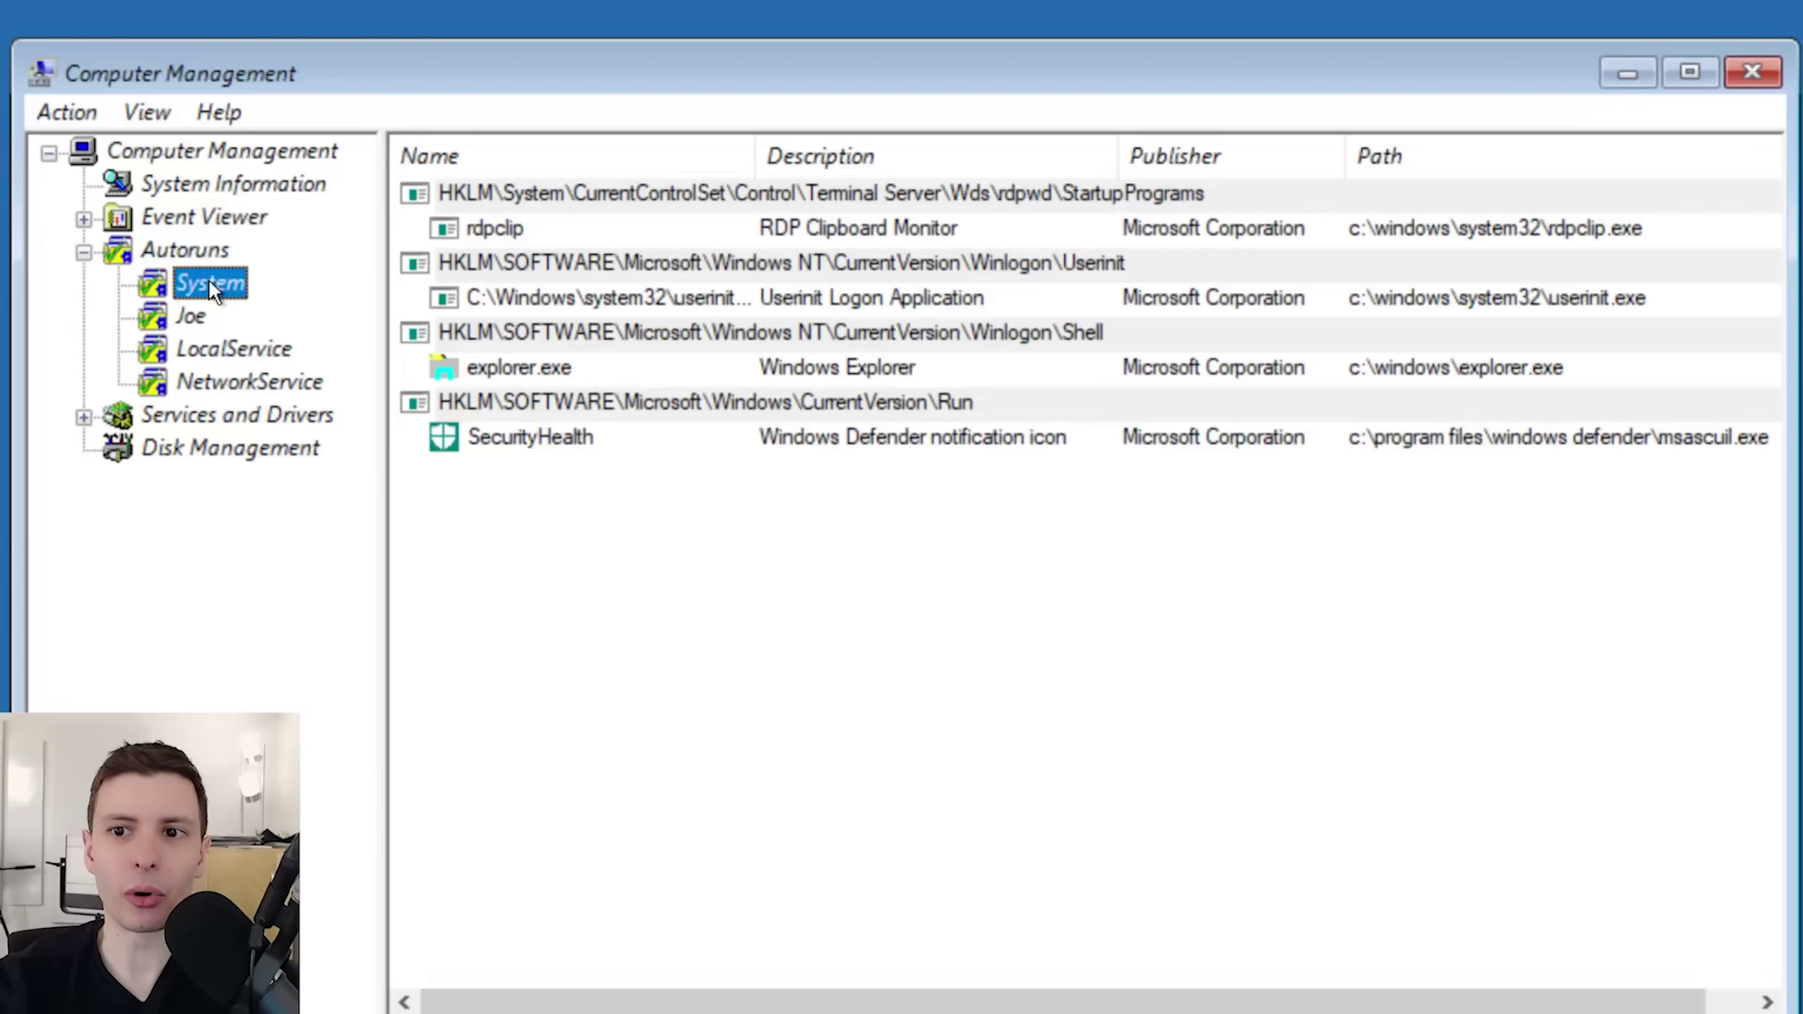
{"action": "left_click", "coordinate": [190, 318]}
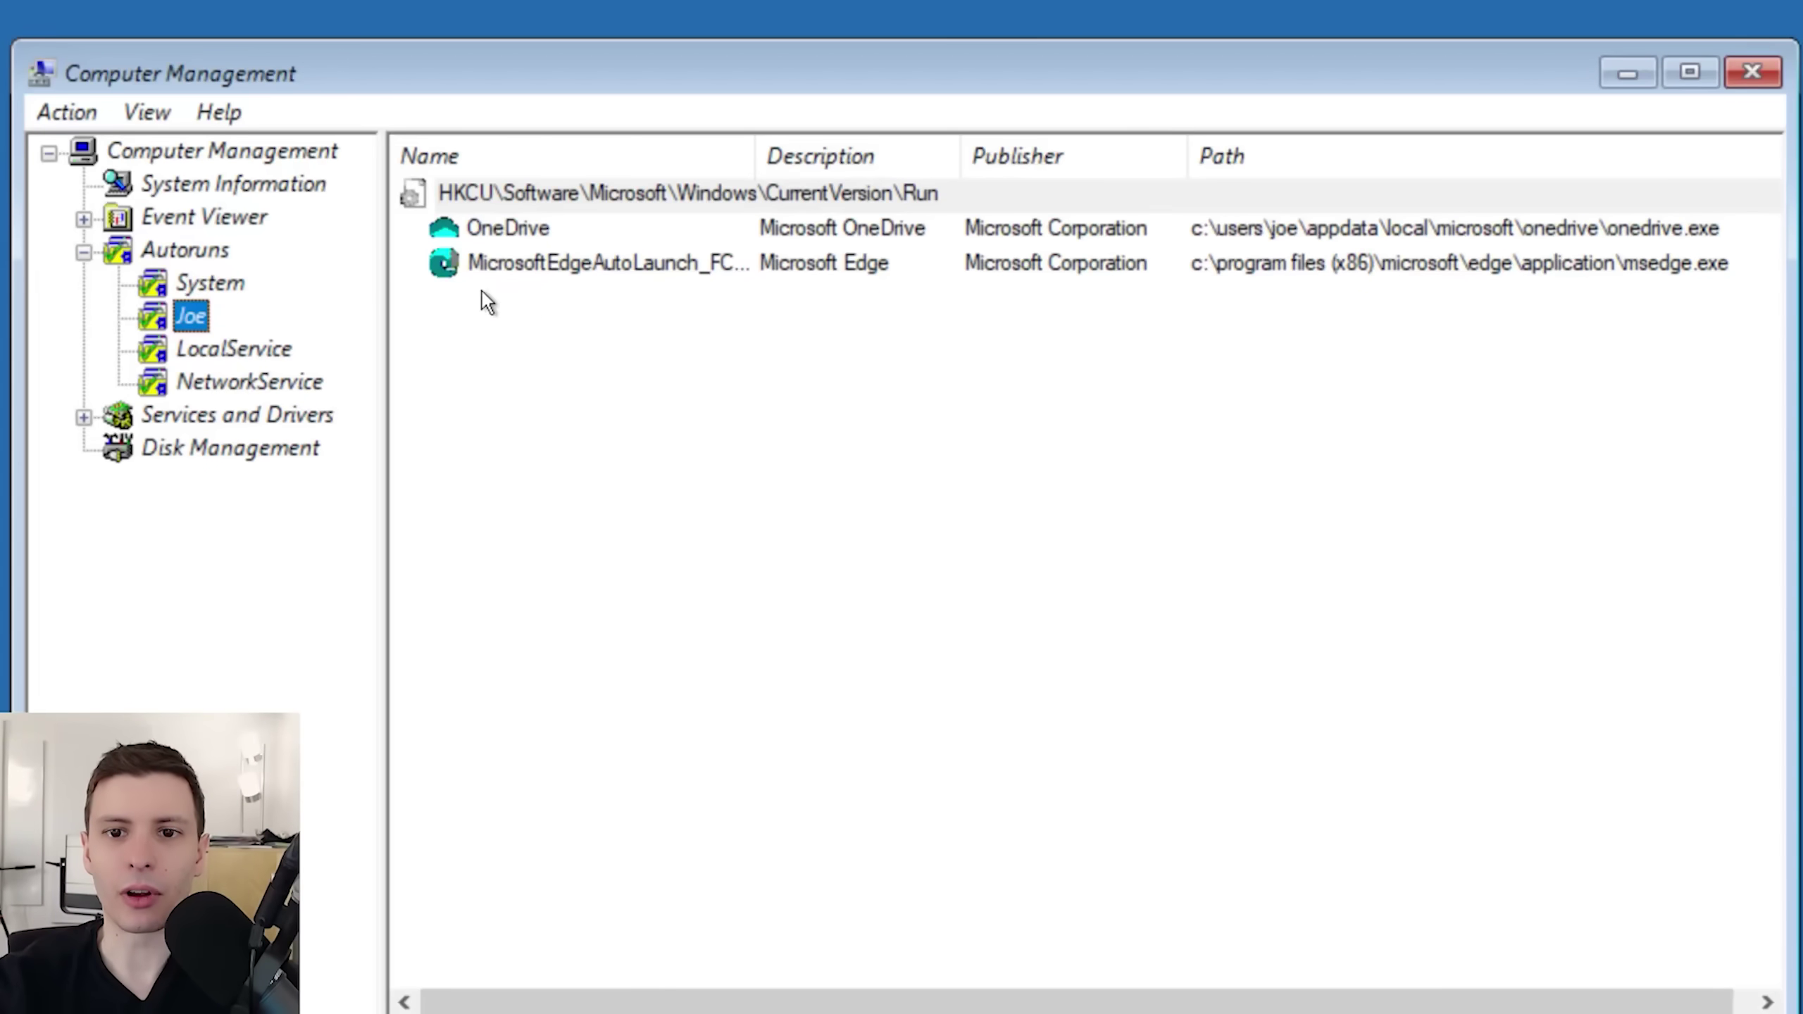
{"action": "left_click", "coordinate": [248, 354]}
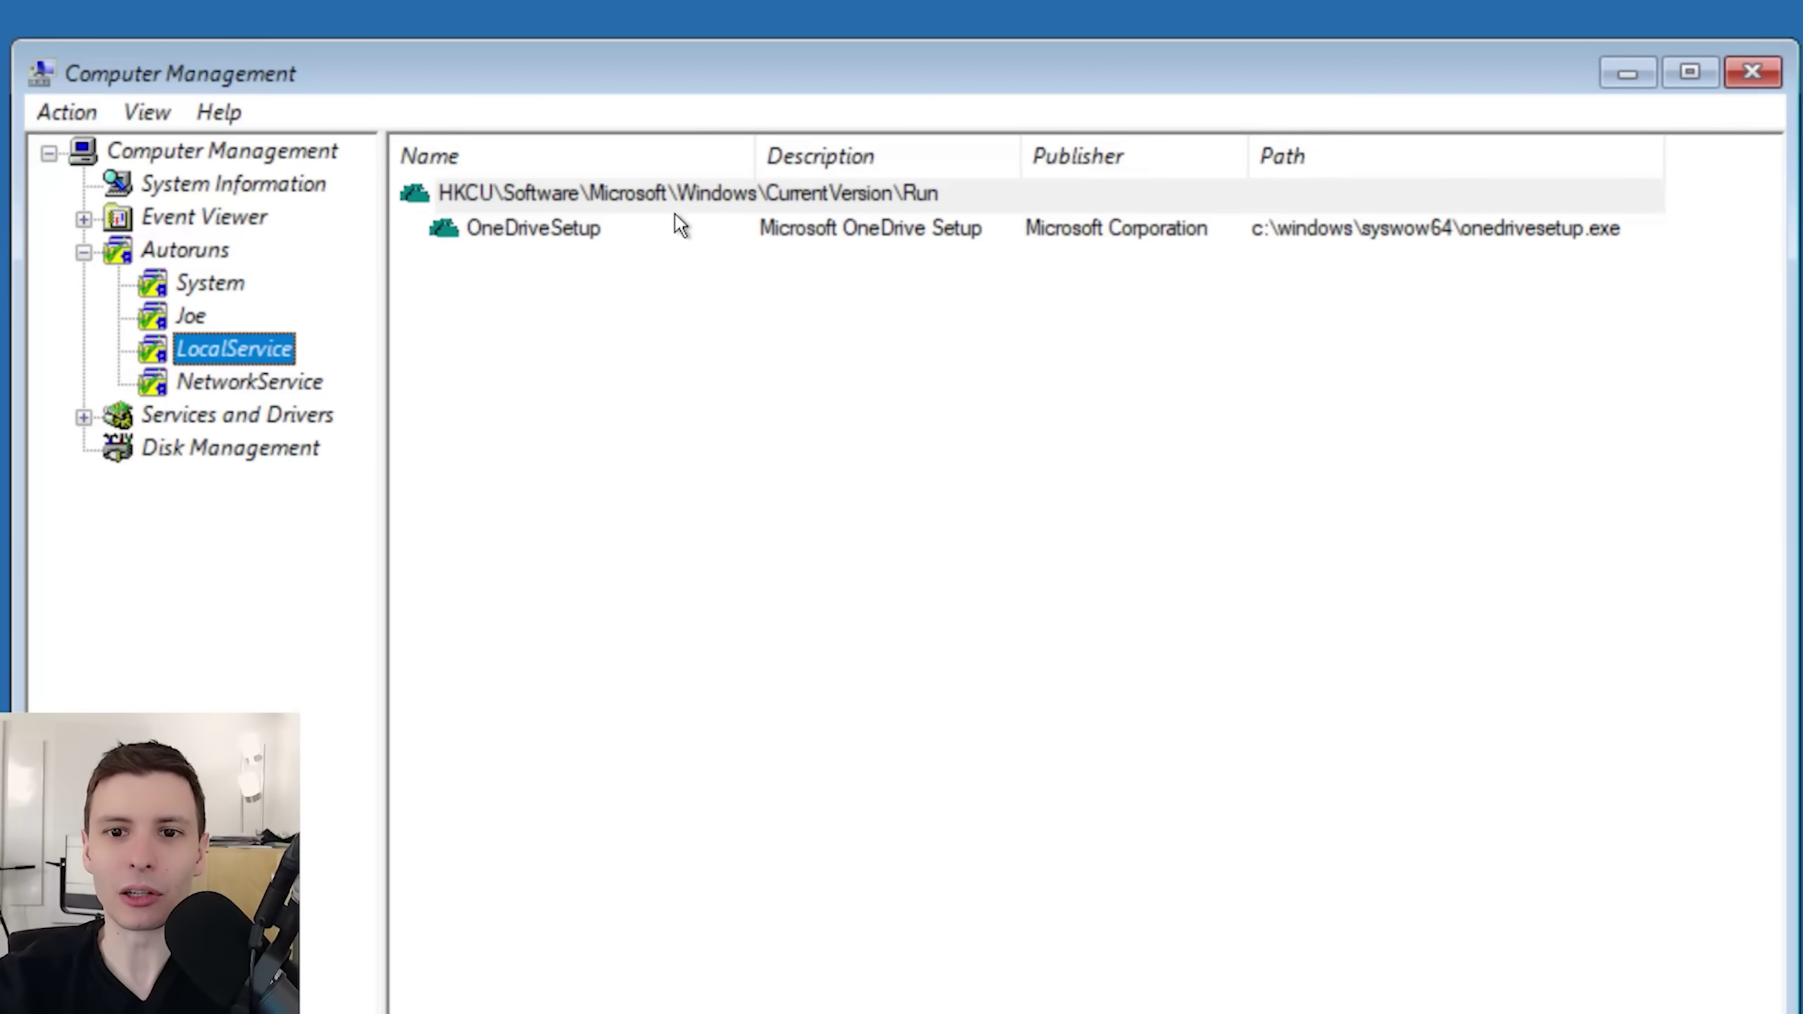
{"action": "left_click", "coordinate": [305, 384]}
- Recheck the HKCU Run and Winlogon Shell entries, then collapse Autoruns for Services and Drivers
{"action": "left_click", "coordinate": [213, 348]}
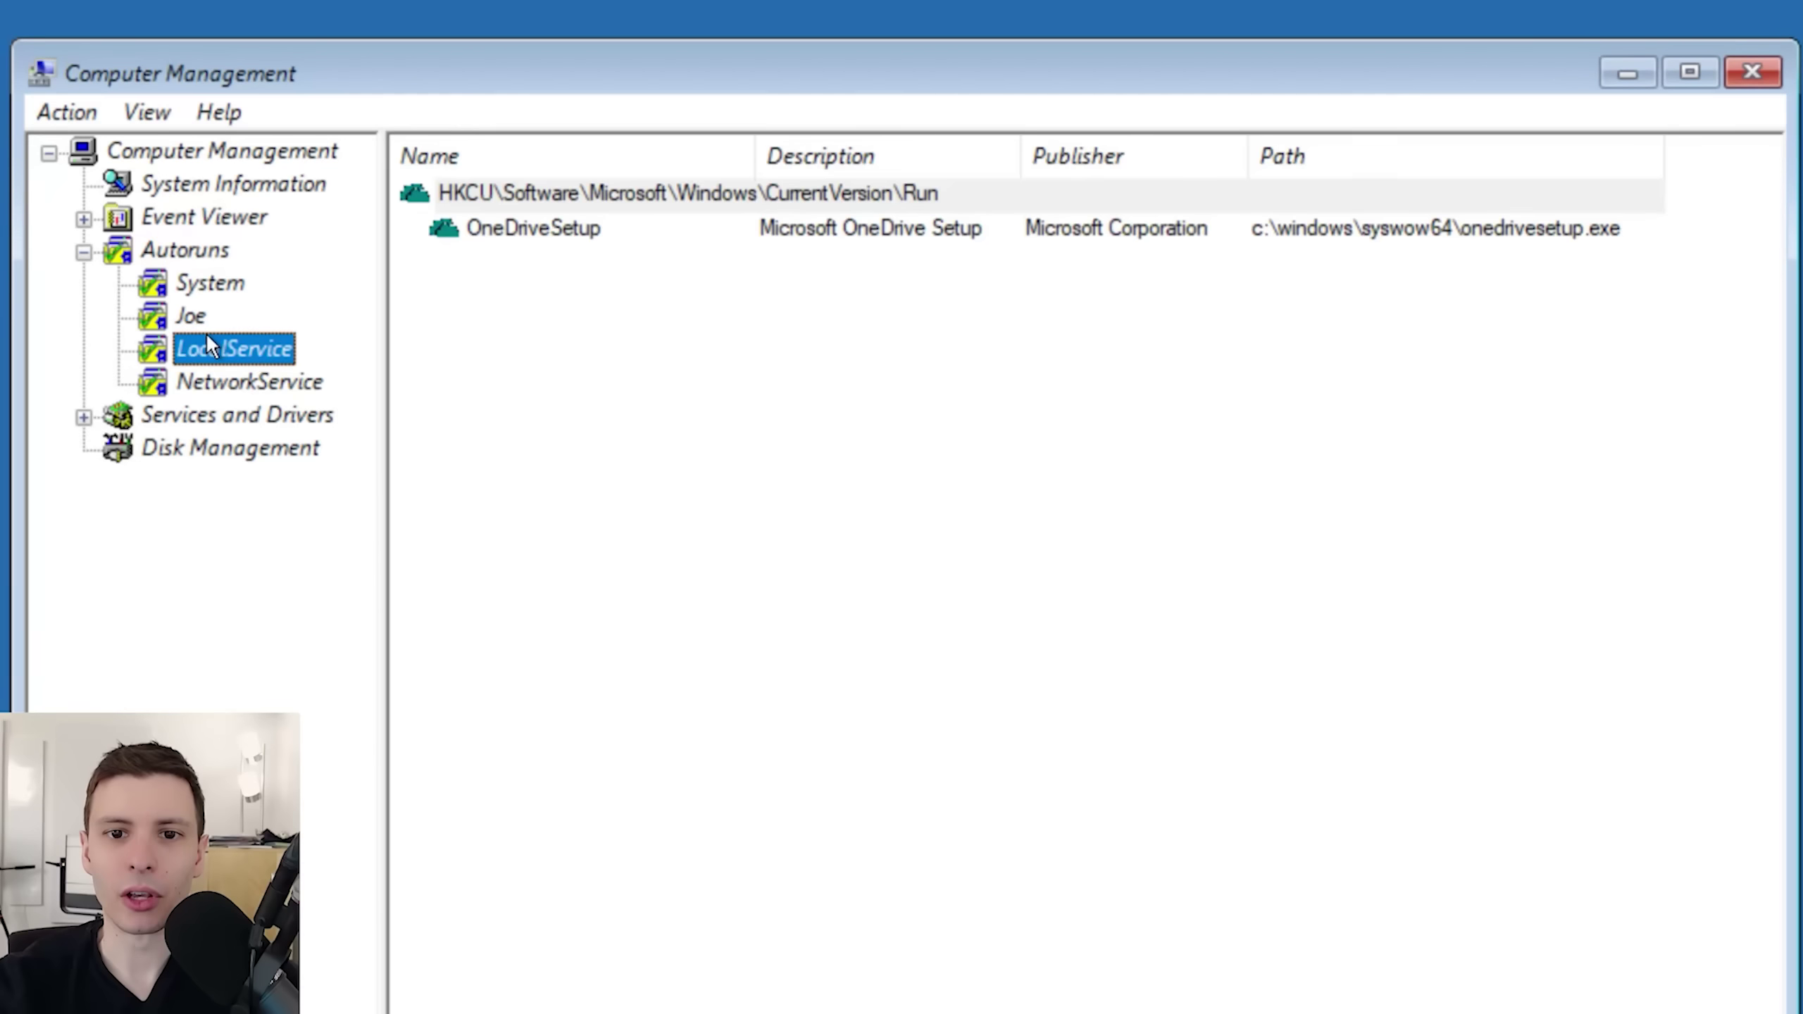
{"action": "left_click", "coordinate": [195, 317]}
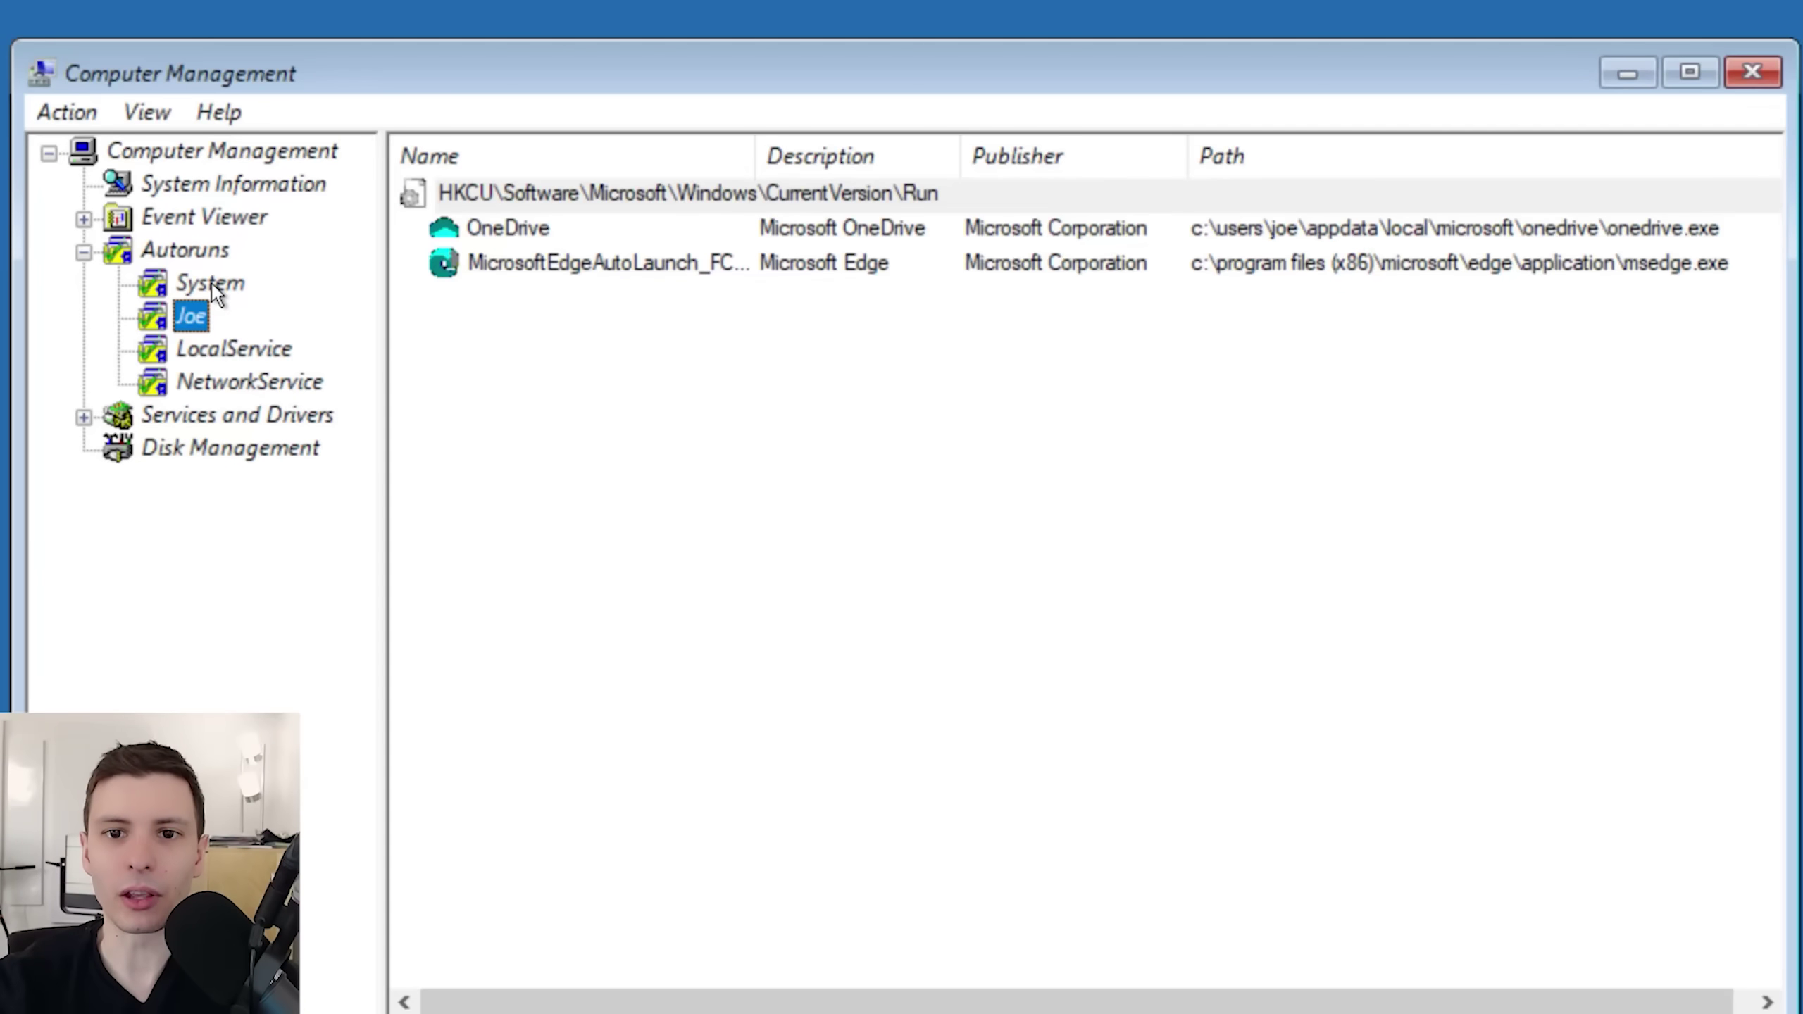
{"action": "left_click", "coordinate": [656, 195]}
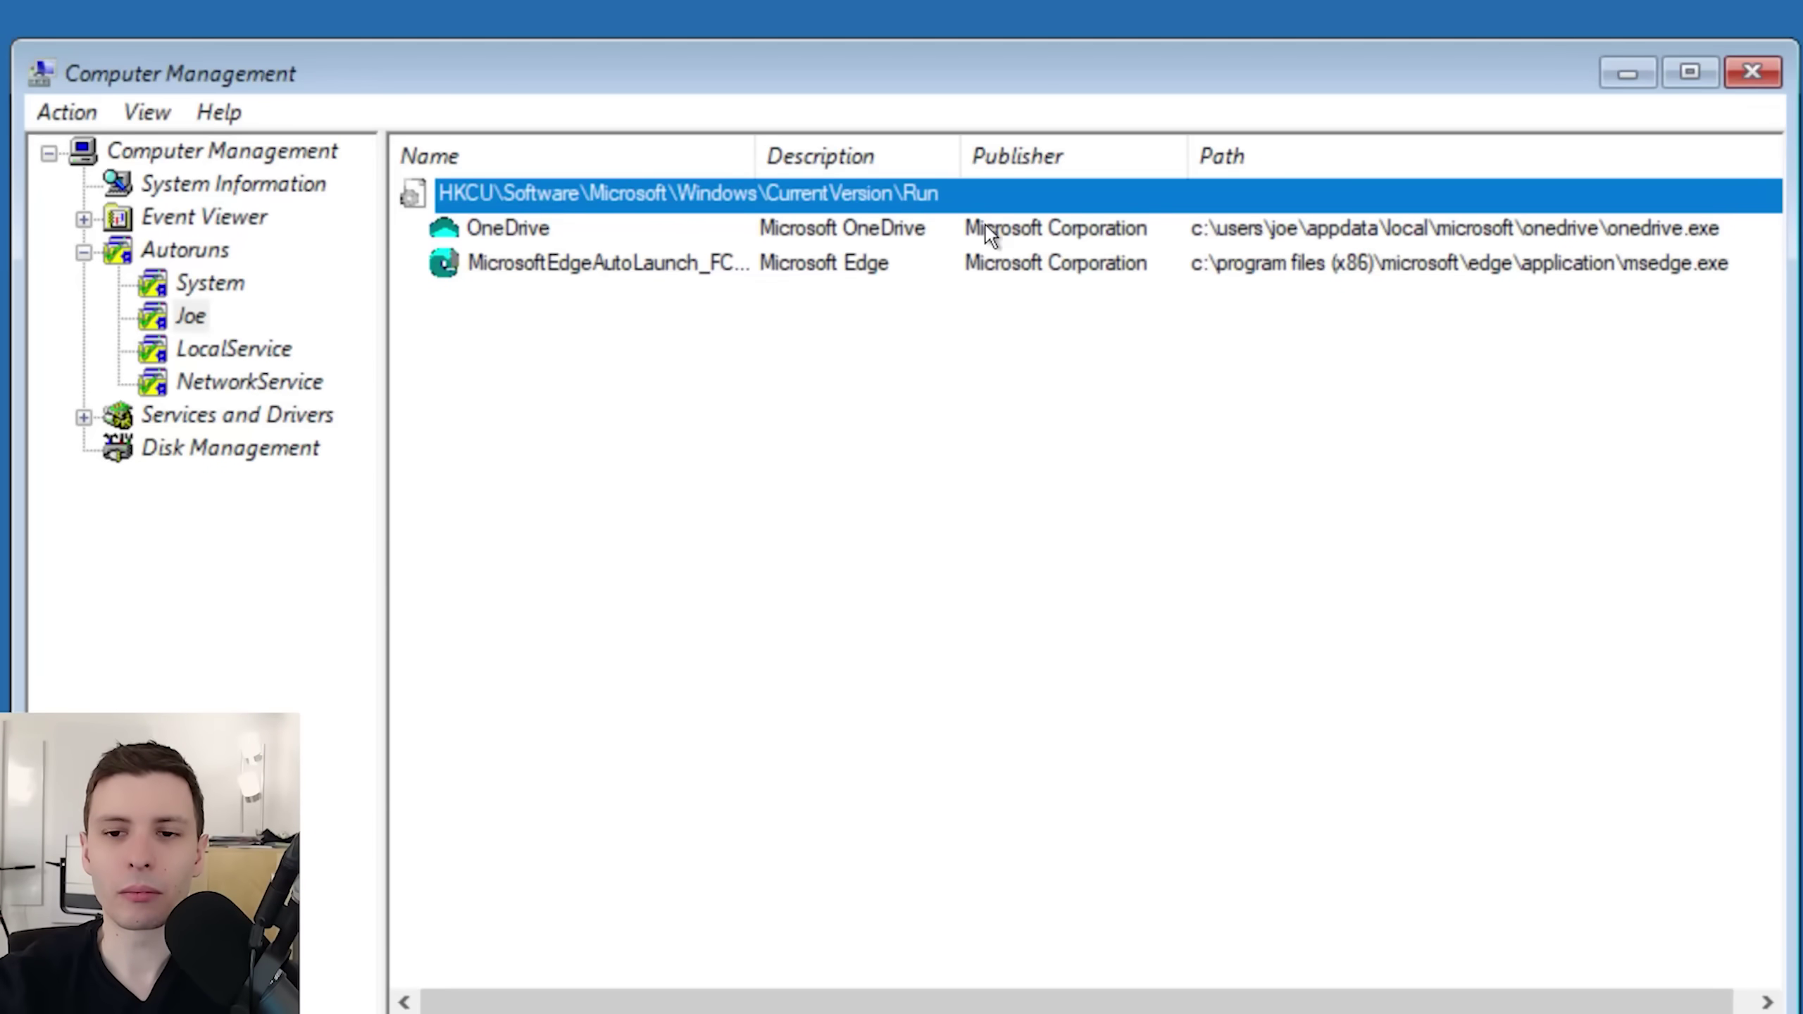
{"action": "left_click", "coordinate": [207, 287]}
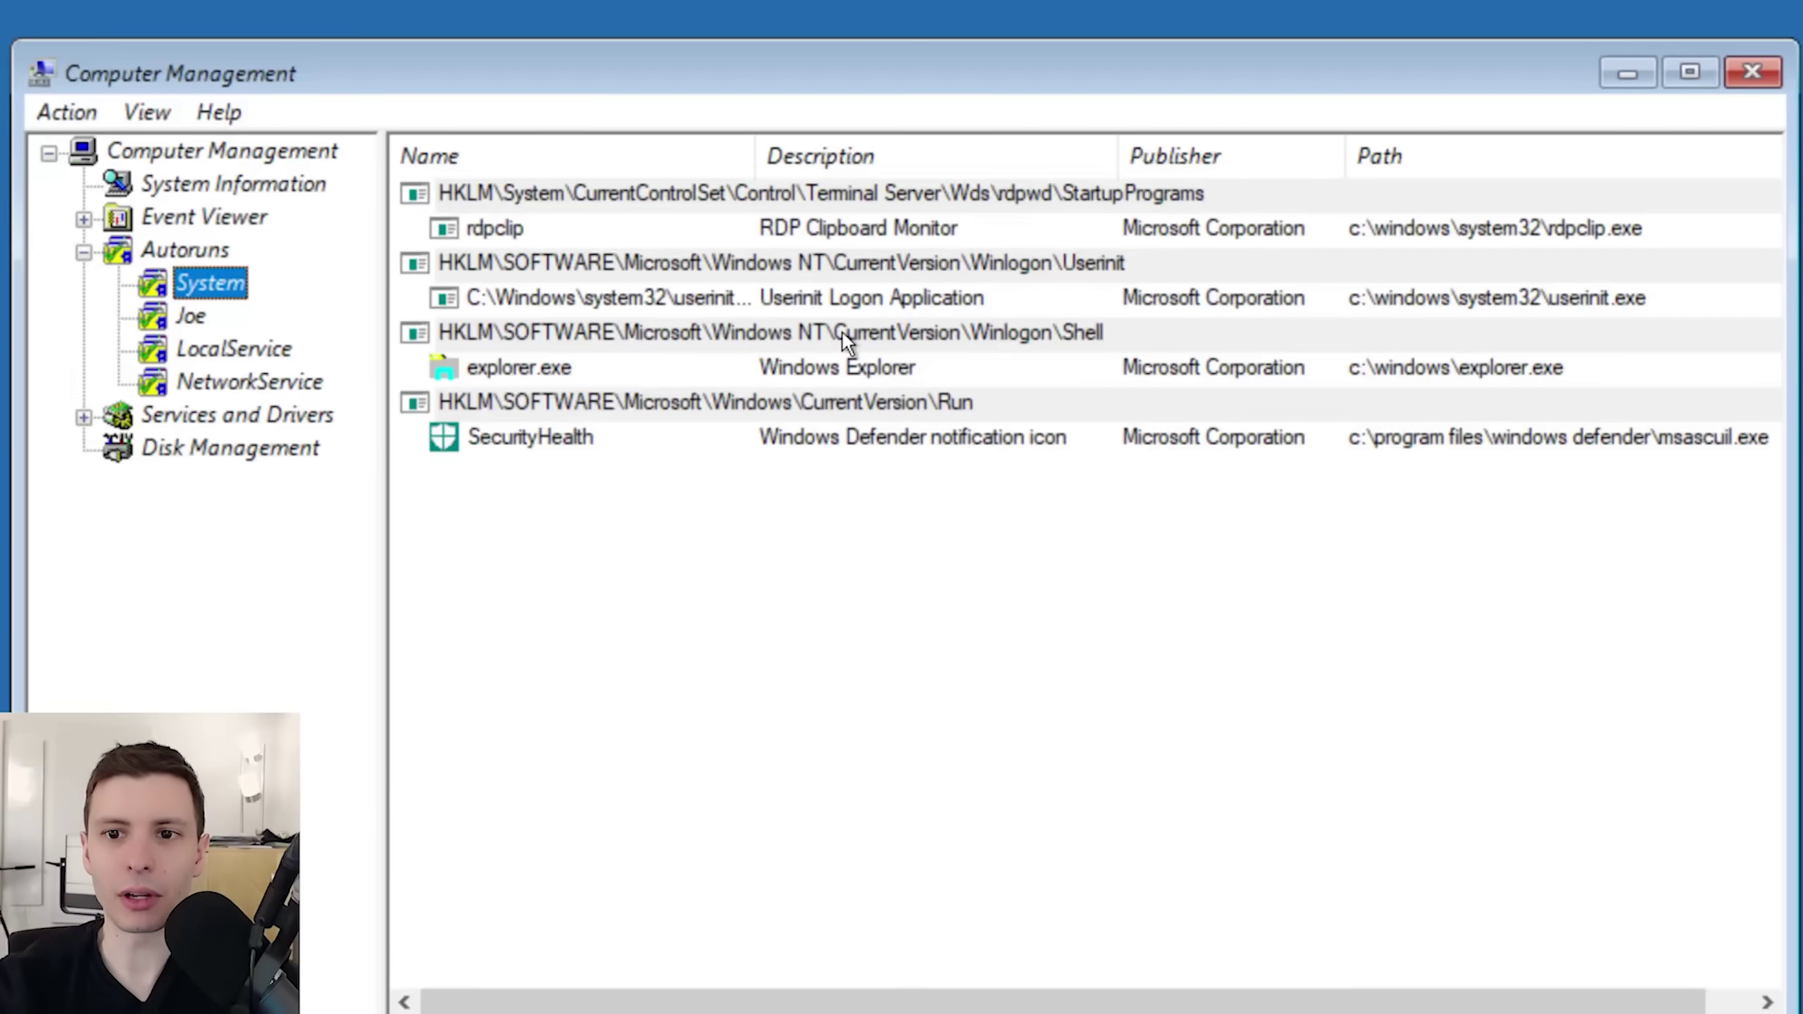
{"action": "left_click", "coordinate": [1006, 341]}
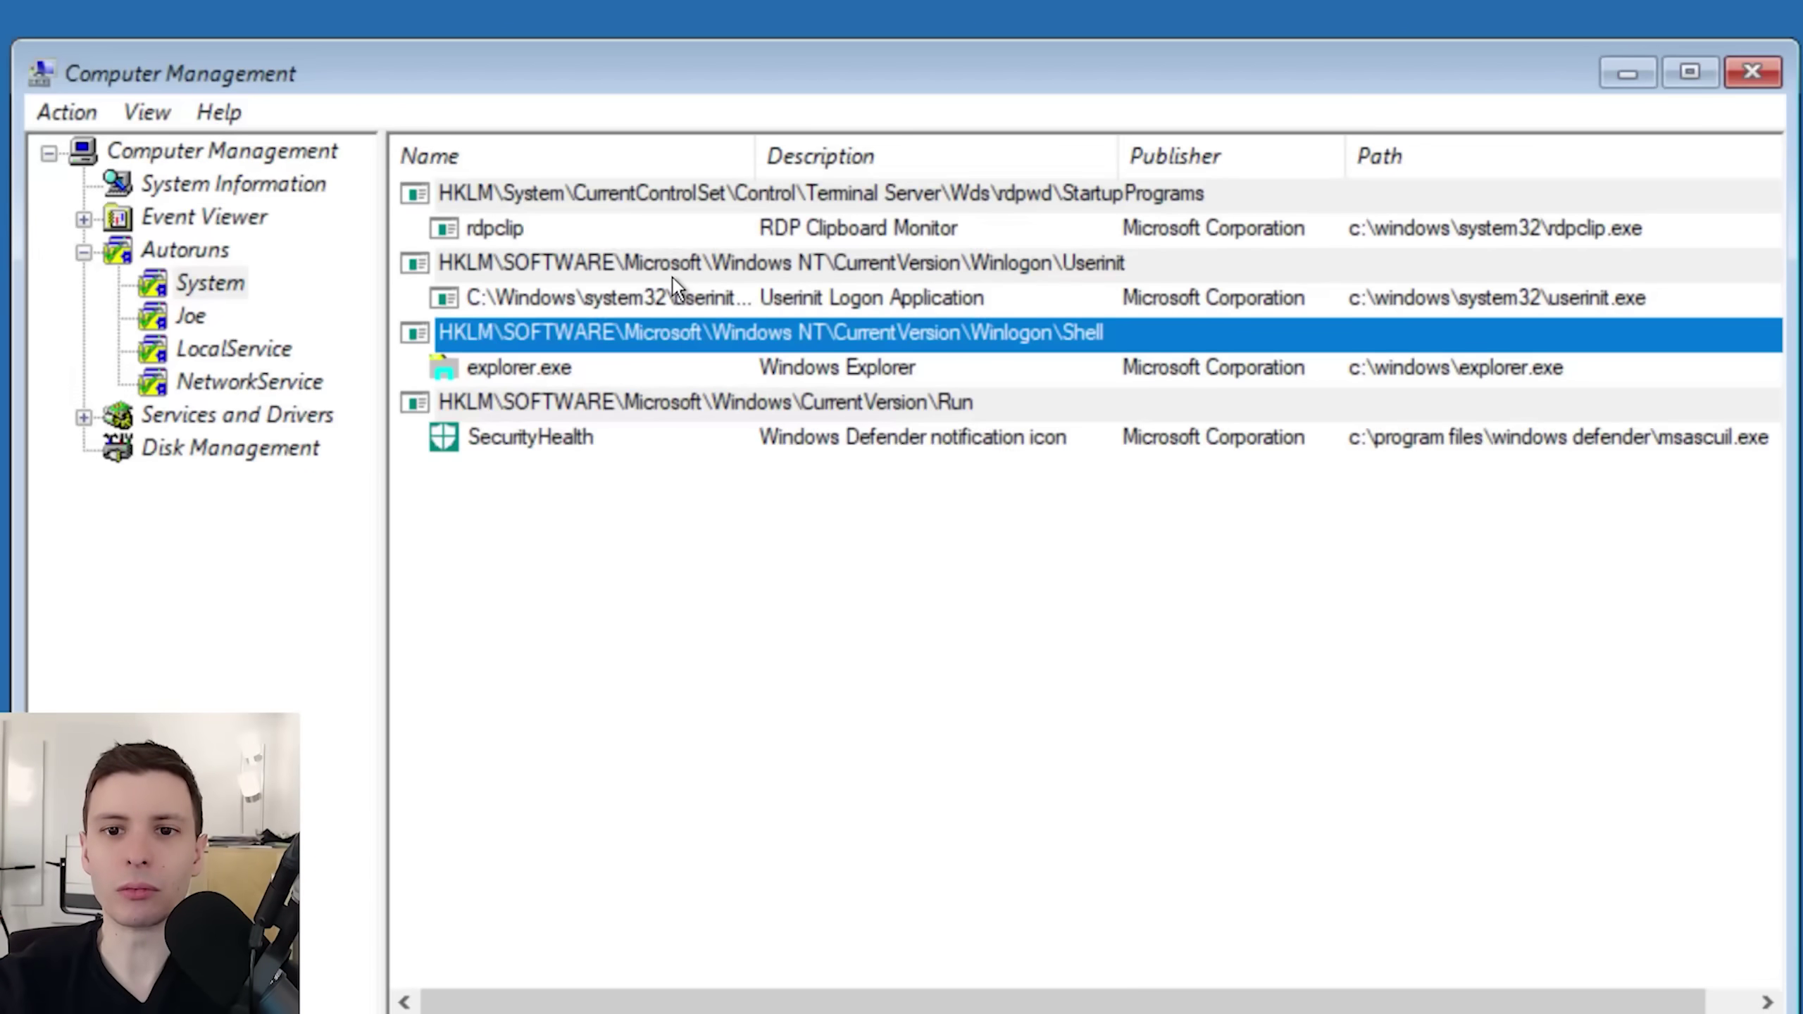
{"action": "left_click", "coordinate": [667, 483]}
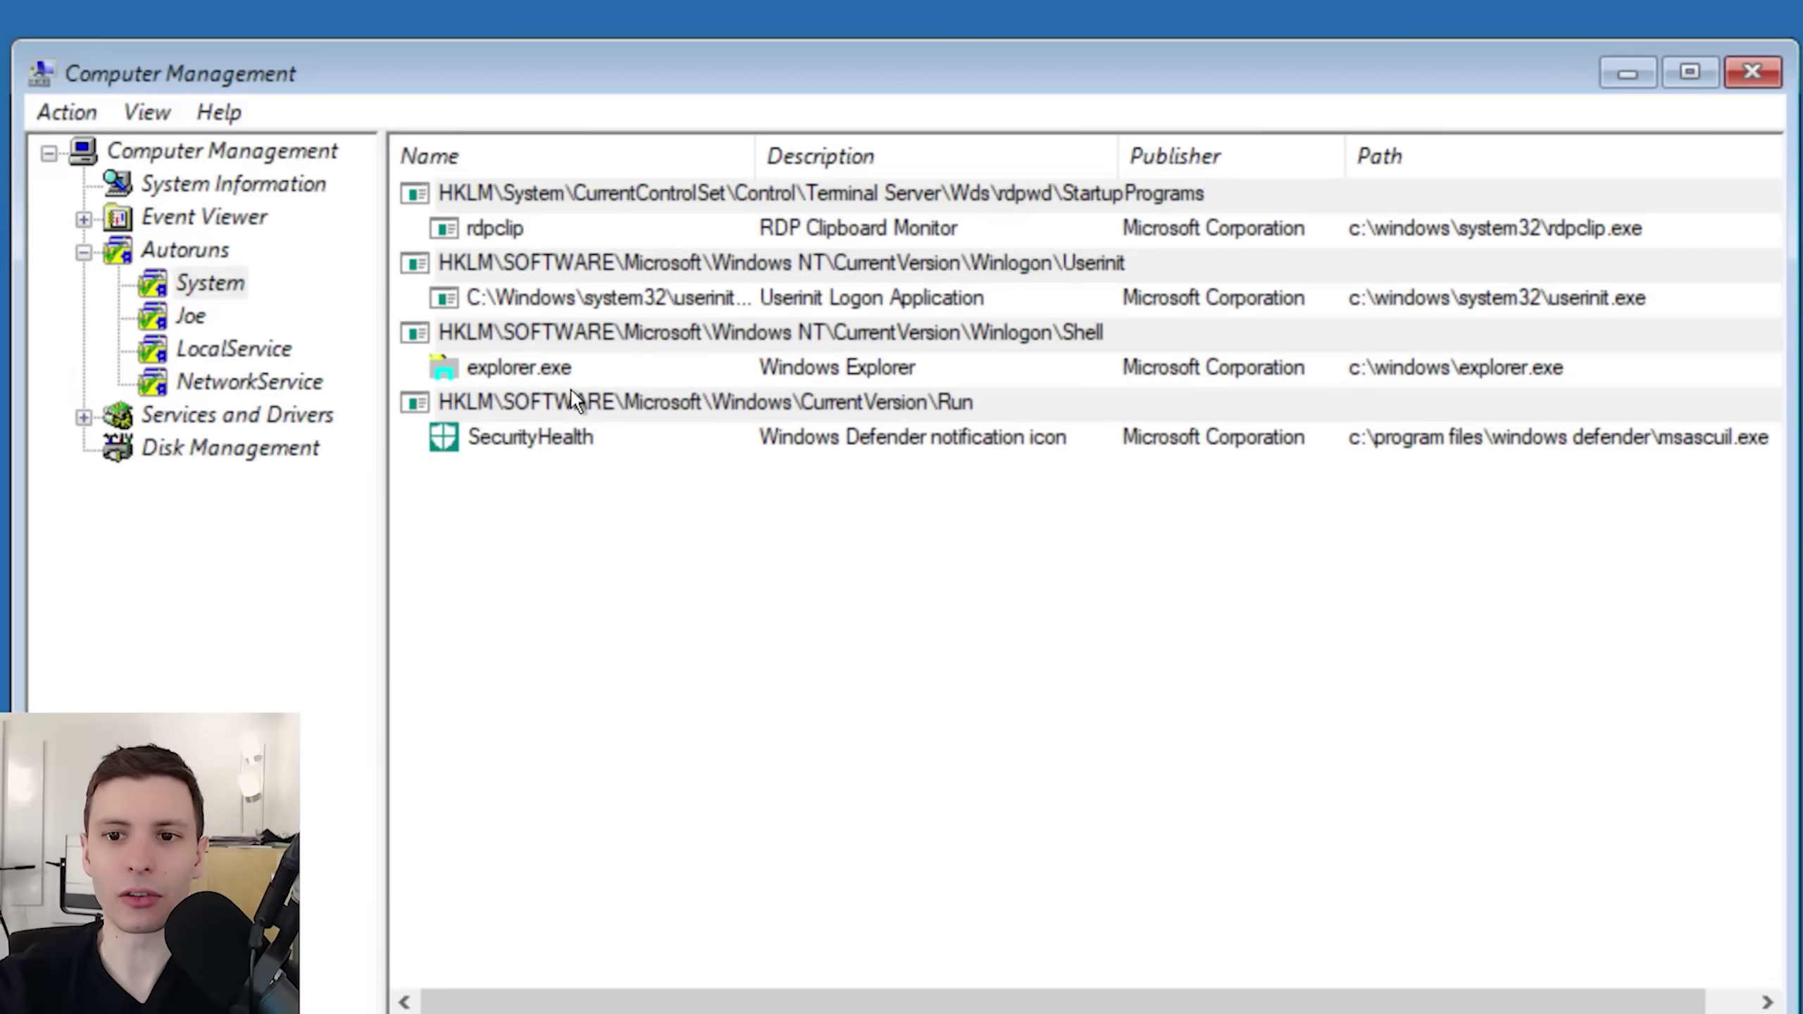
{"action": "left_click", "coordinate": [237, 415]}
{"action": "left_click", "coordinate": [83, 252]}
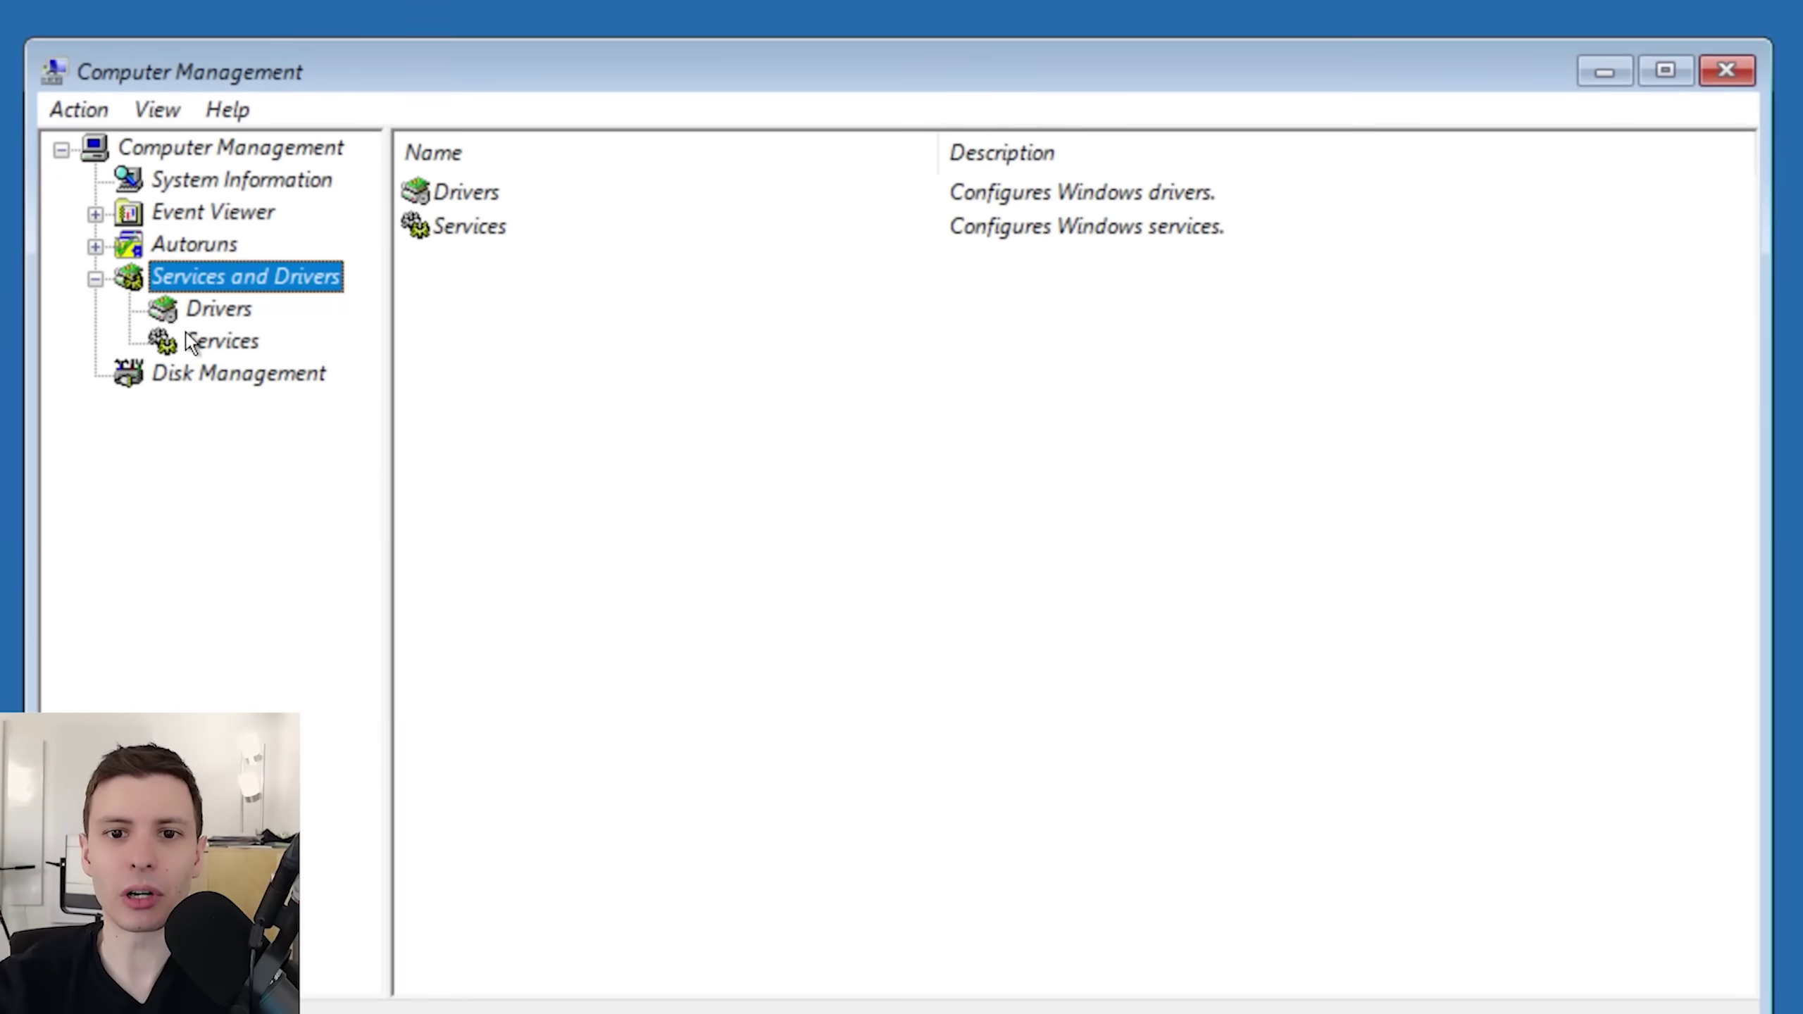
- Show the list of Windows services and browse through it
{"action": "left_click", "coordinate": [205, 336]}
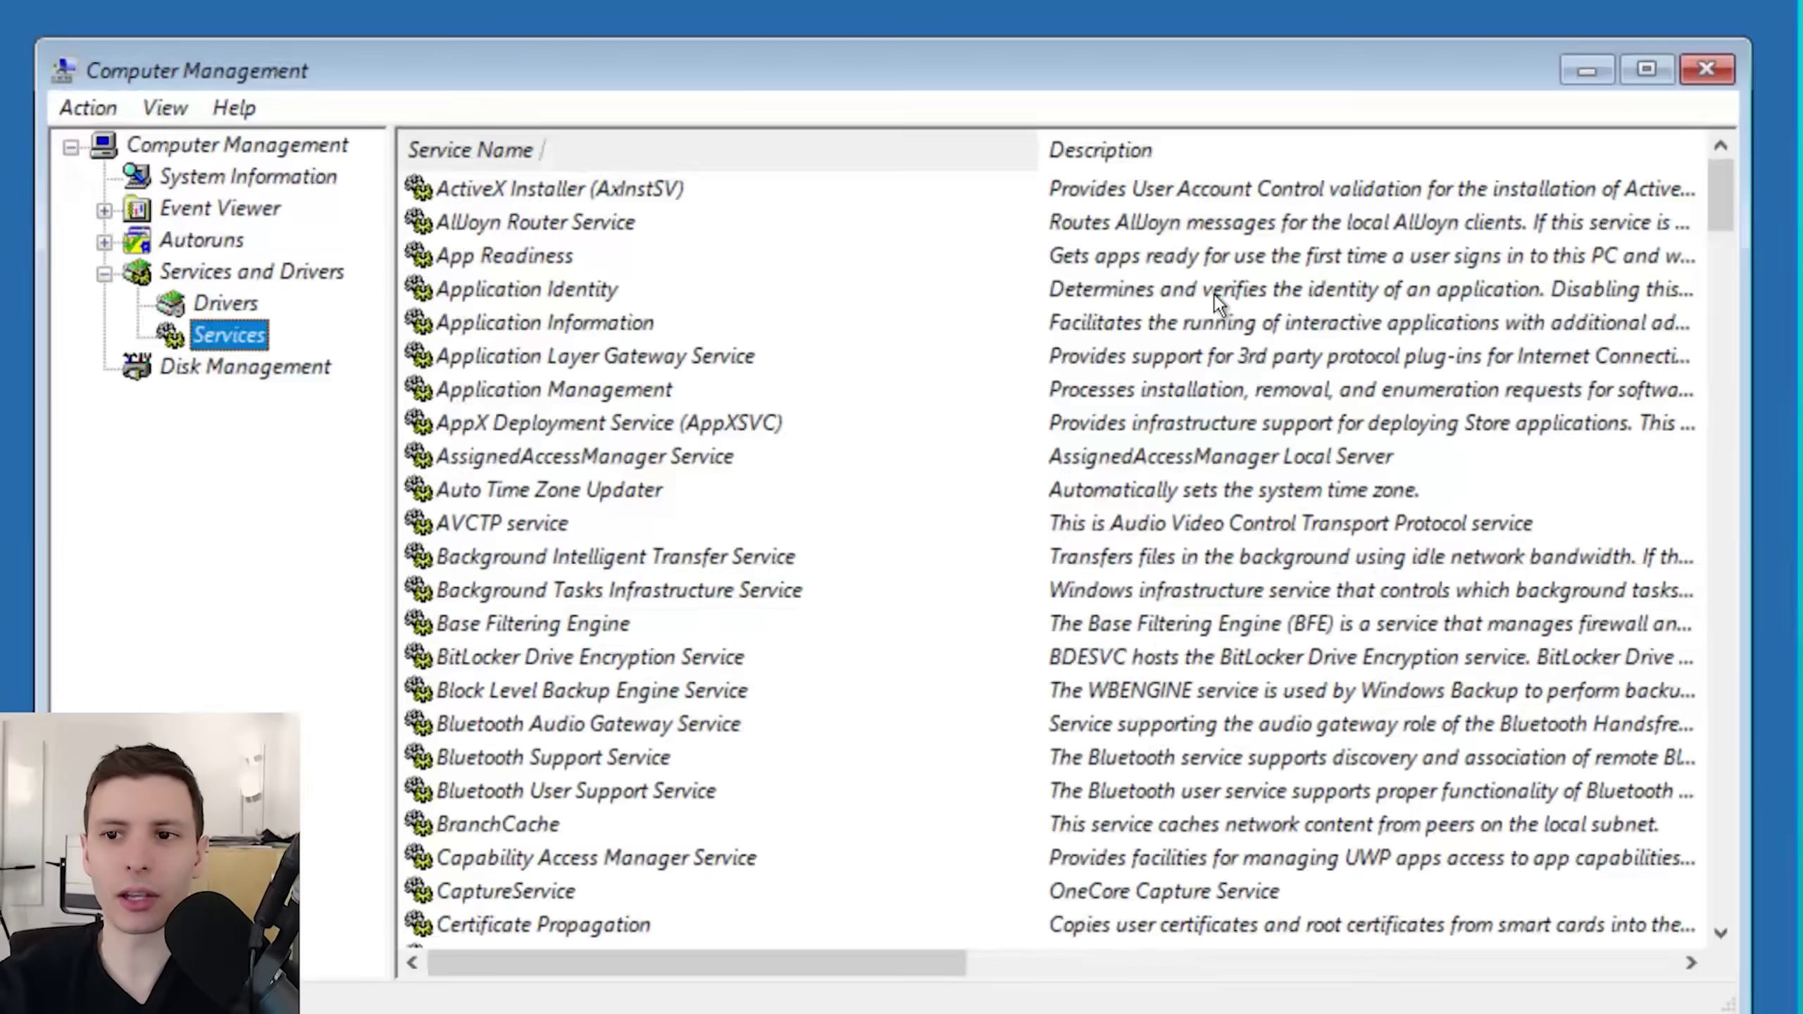
{"action": "left_click_drag", "start_coordinate": [1704, 189], "coordinate": [1637, 390]}
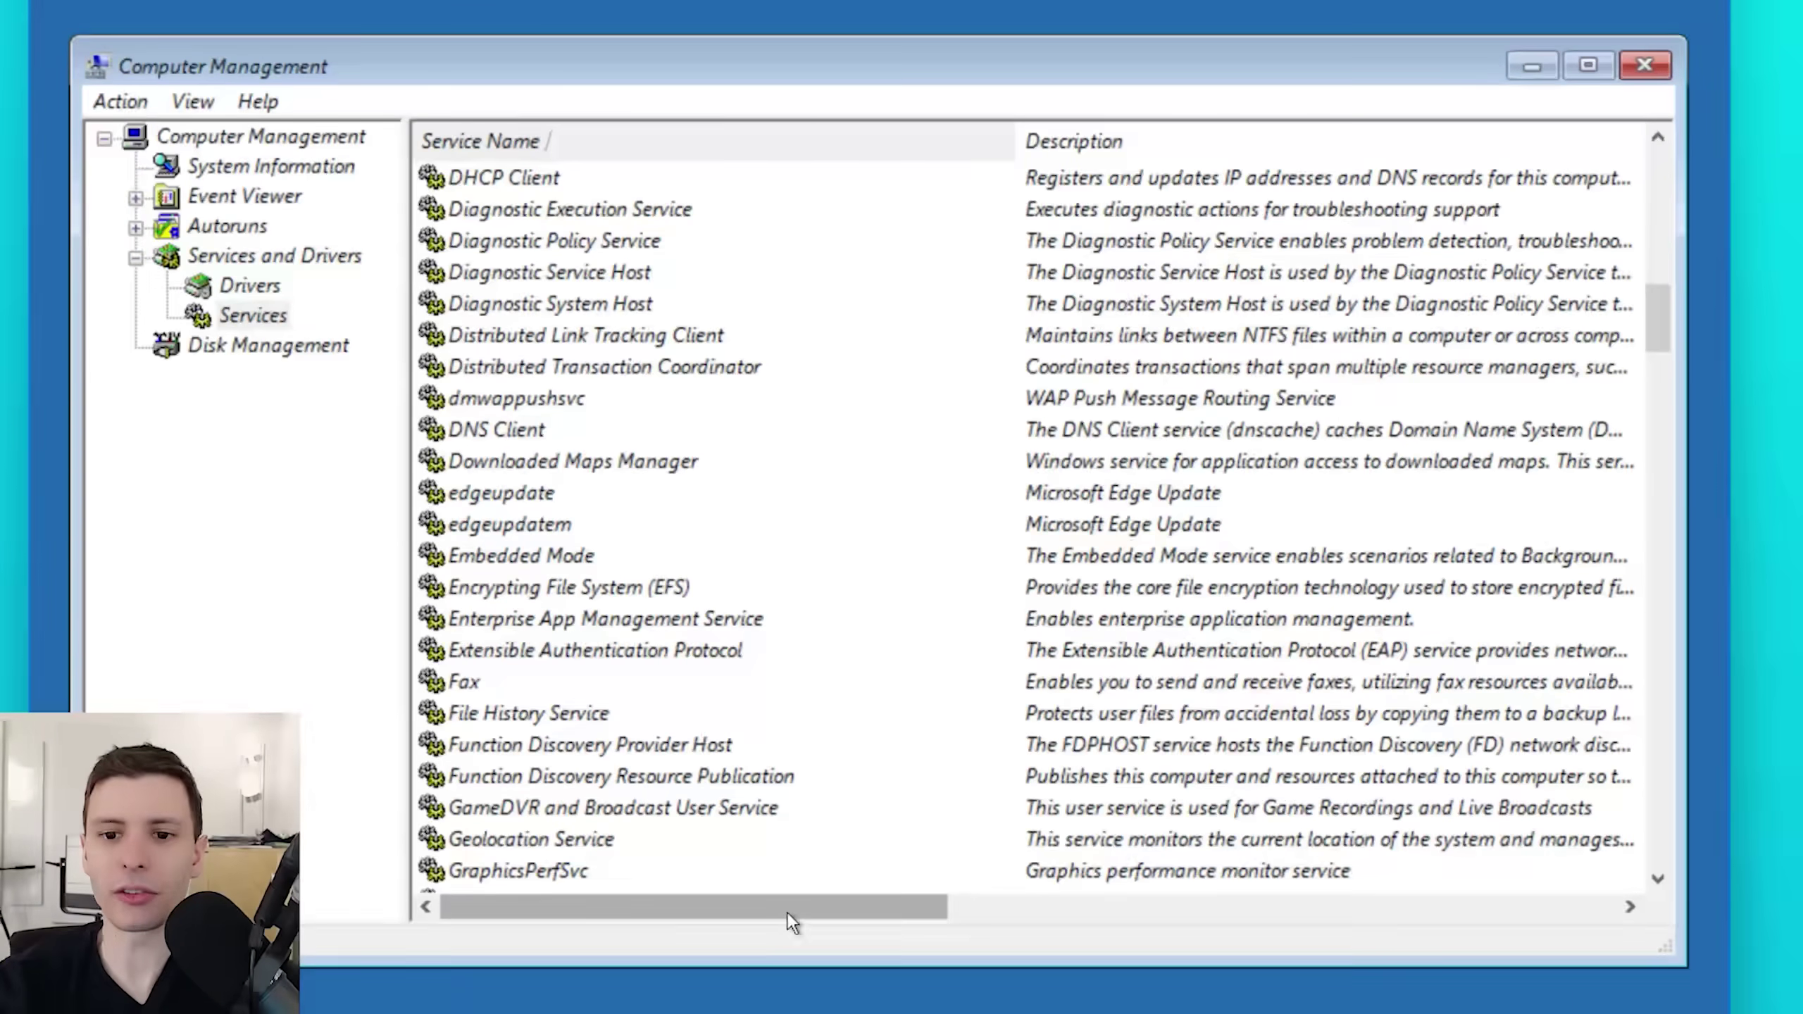
{"action": "mouse_move", "coordinate": [786, 912]}
{"action": "left_mouse_down"}
{"action": "mouse_move", "coordinate": [913, 897]}
{"action": "mouse_move", "coordinate": [816, 906]}
{"action": "left_mouse_up"}
{"action": "left_click_drag", "start_coordinate": [1656, 299], "coordinate": [1653, 164]}
{"action": "mouse_move", "coordinate": [854, 904]}
{"action": "left_mouse_down"}
{"action": "mouse_move", "coordinate": [1354, 898]}
{"action": "mouse_move", "coordinate": [788, 902]}
{"action": "left_mouse_up"}
- Show the Drivers list with the Publisher column, browsing from afunix and SerCx to the end
{"action": "left_click", "coordinate": [240, 284]}
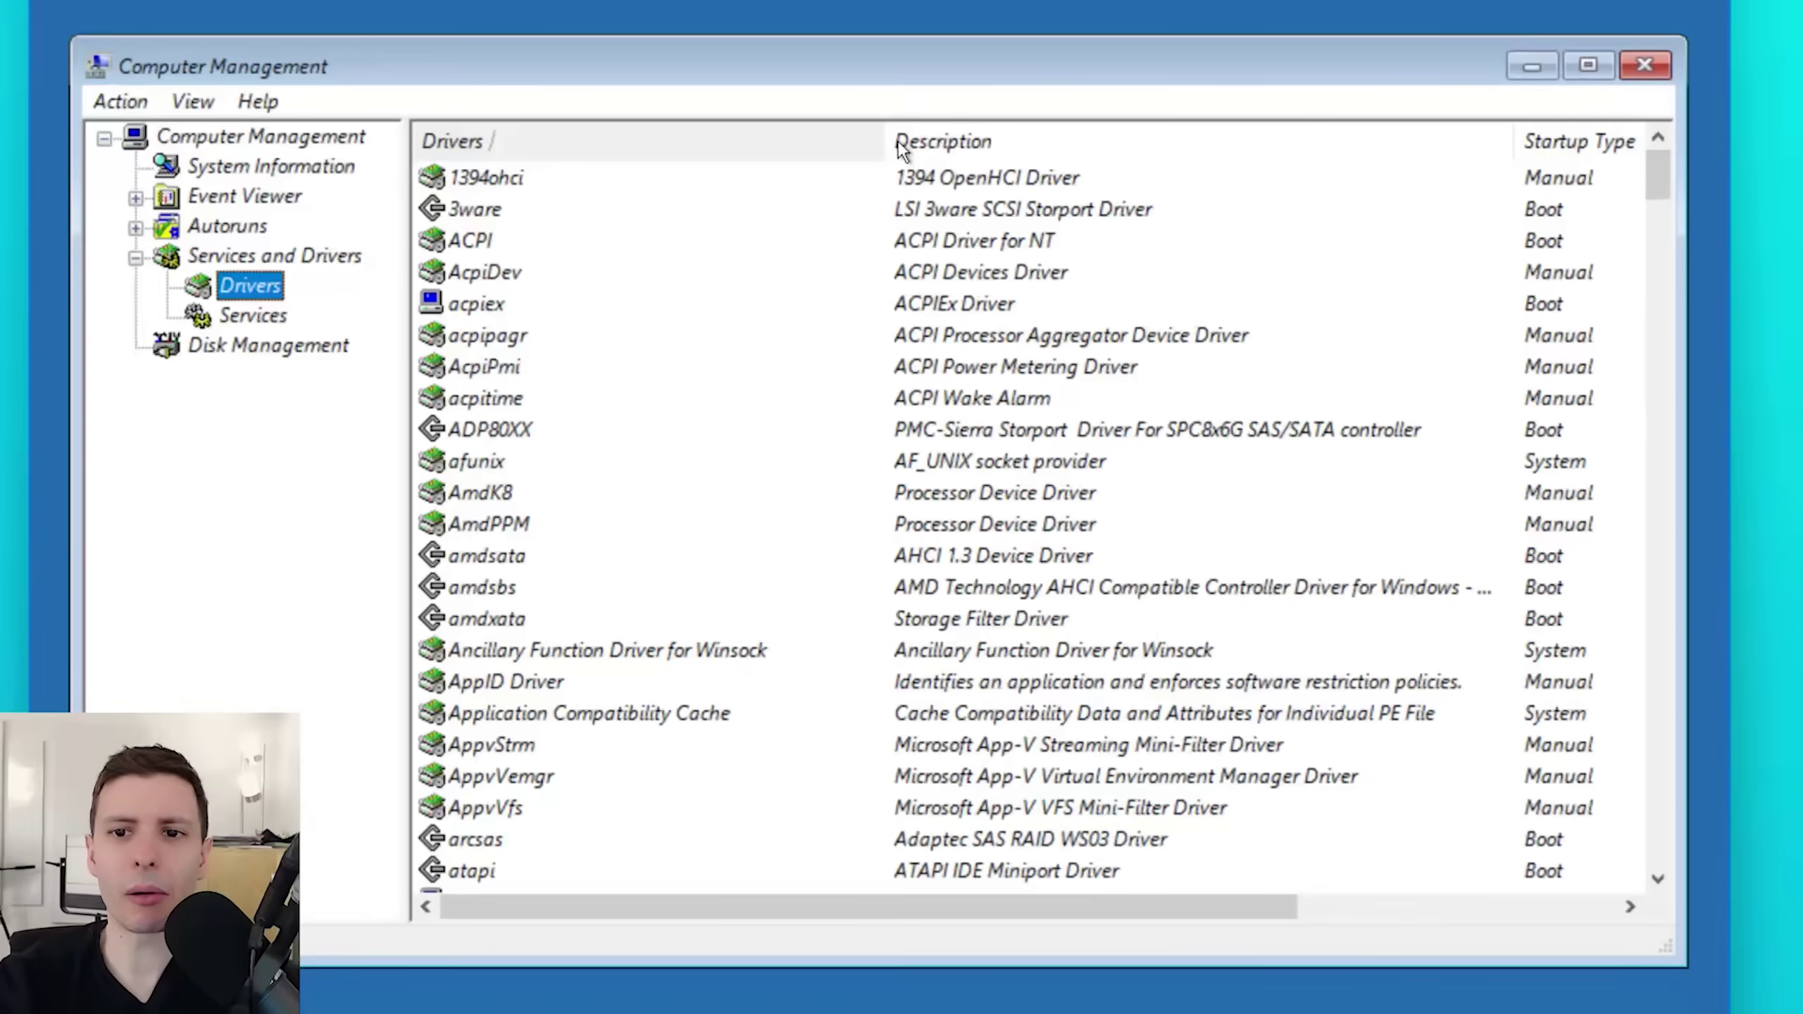
{"action": "left_click_drag", "start_coordinate": [899, 146], "coordinate": [813, 142]}
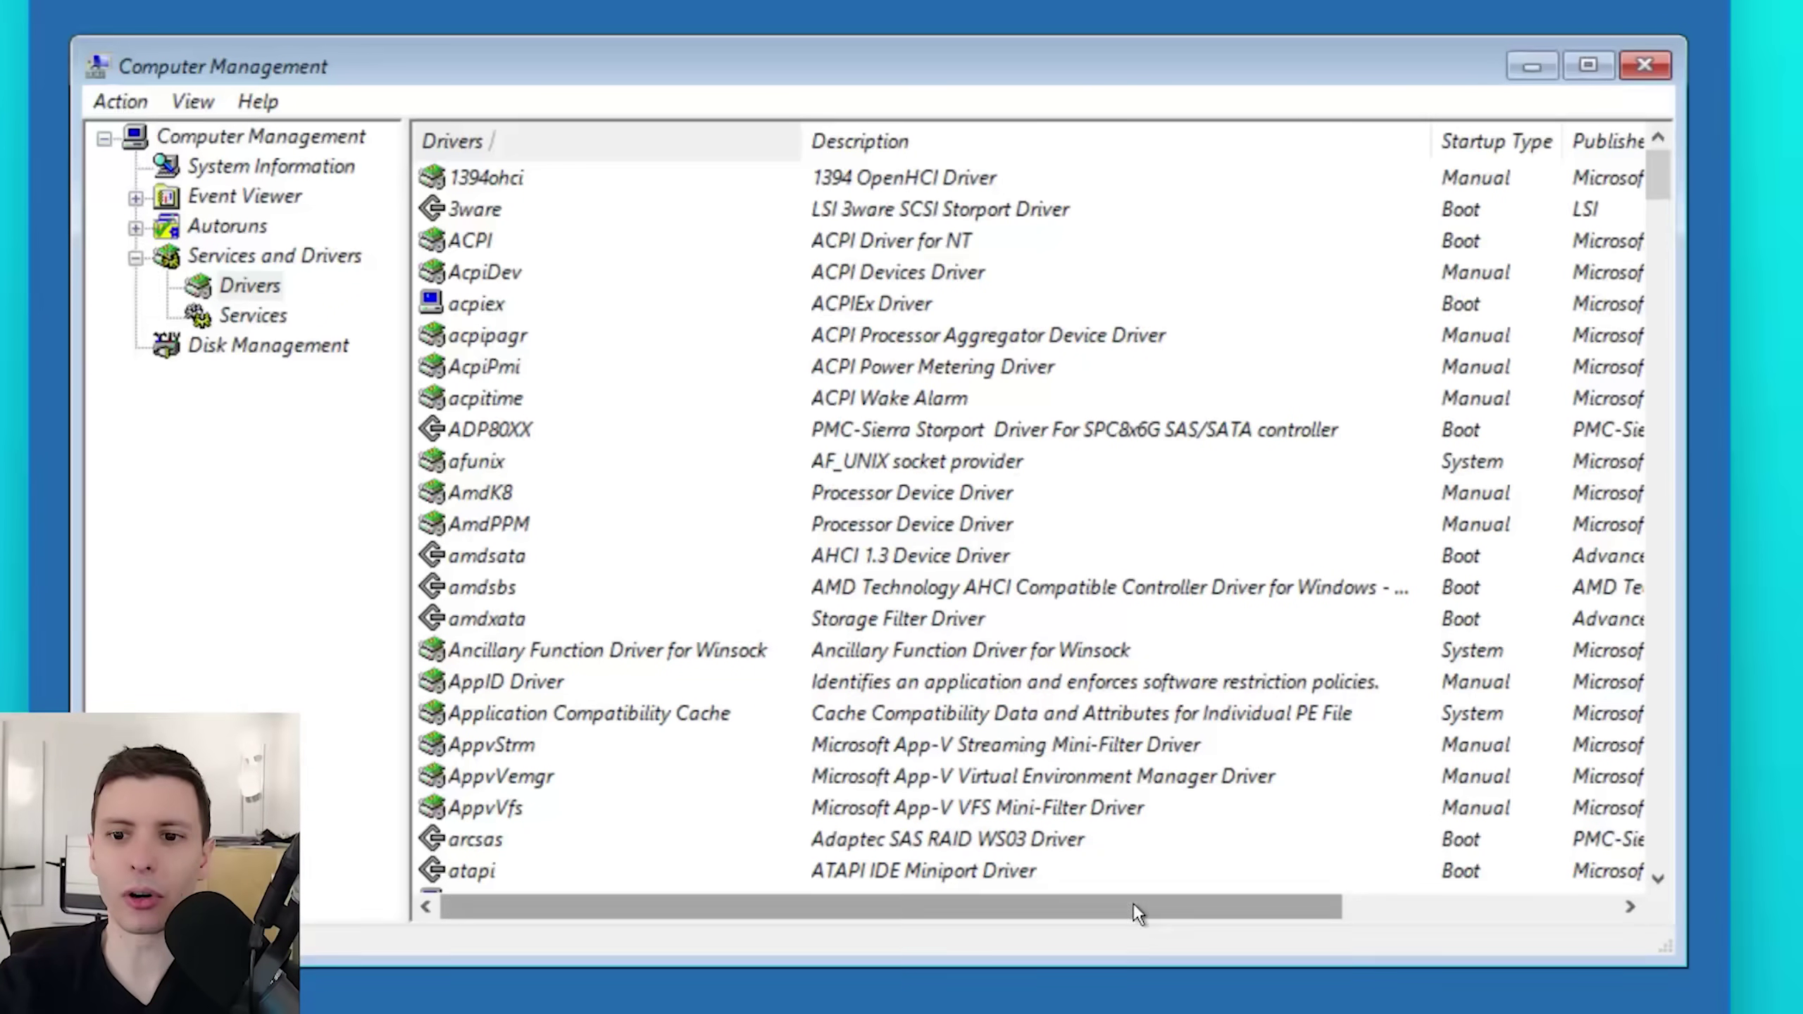
{"action": "mouse_move", "coordinate": [1135, 906]}
{"action": "left_mouse_down"}
{"action": "mouse_move", "coordinate": [1488, 888]}
{"action": "mouse_move", "coordinate": [921, 943]}
{"action": "left_mouse_up"}
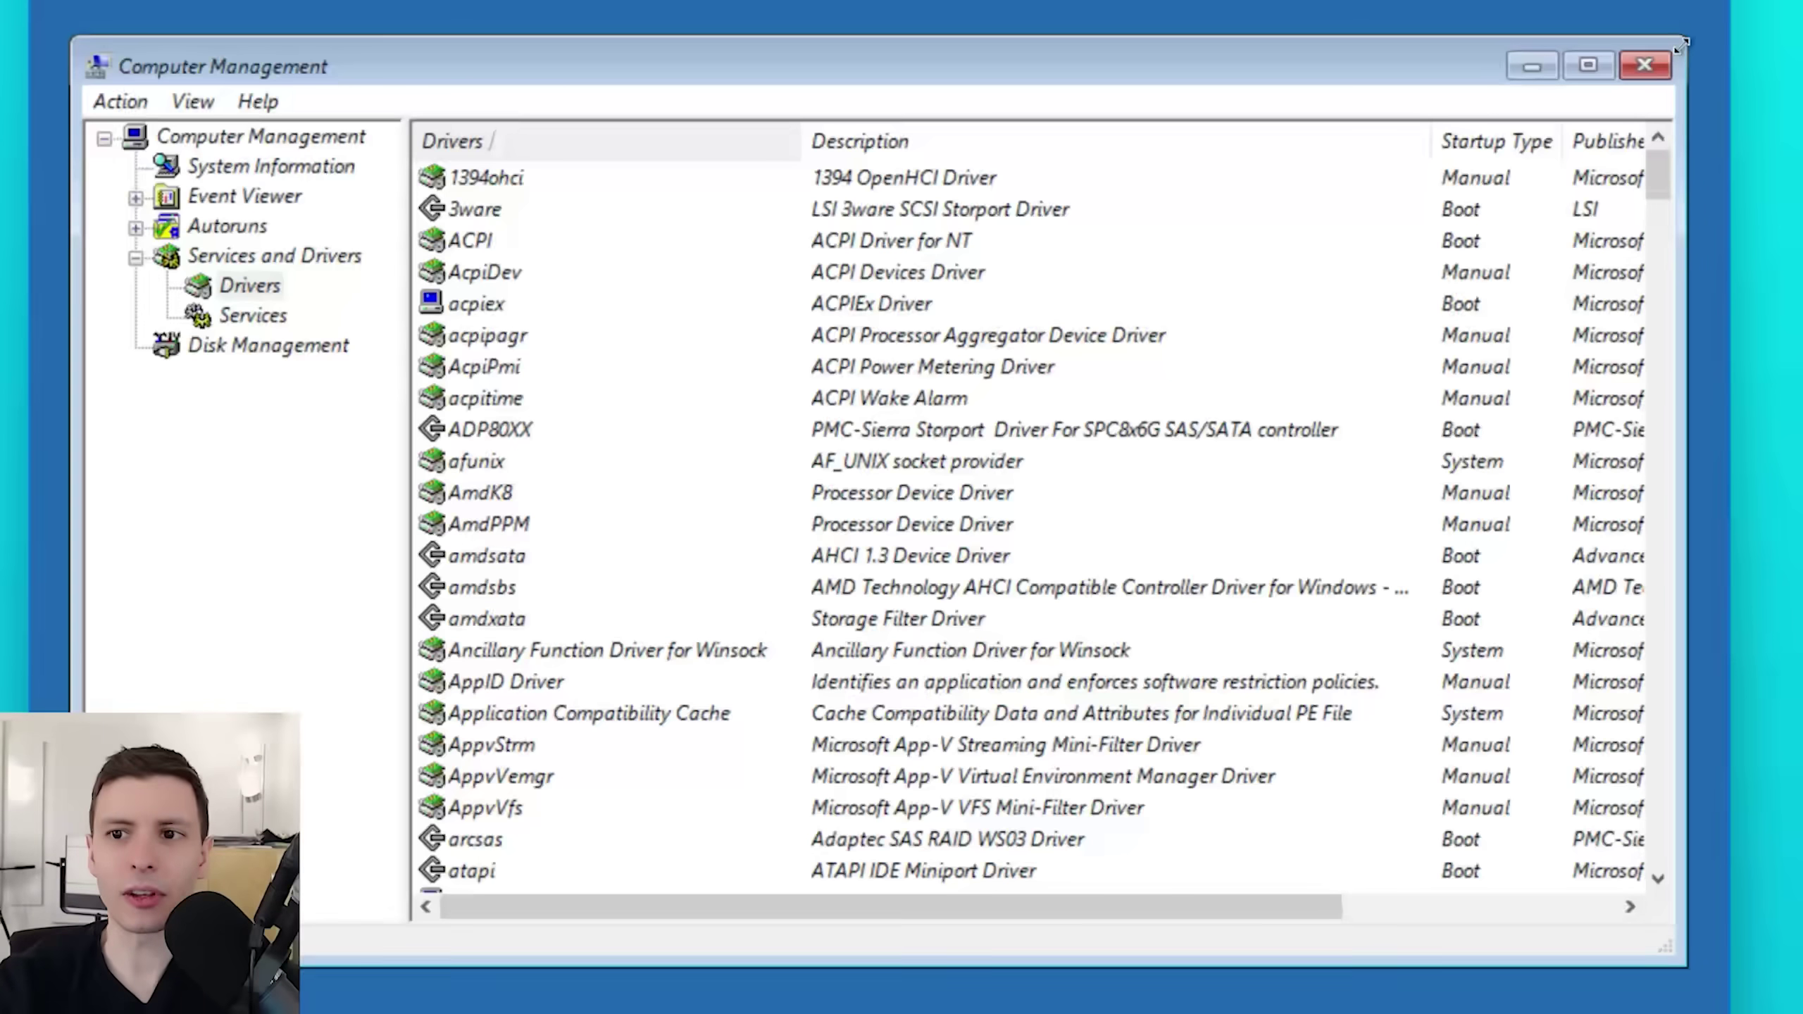
{"action": "left_click_drag", "start_coordinate": [1684, 44], "coordinate": [1699, 45]}
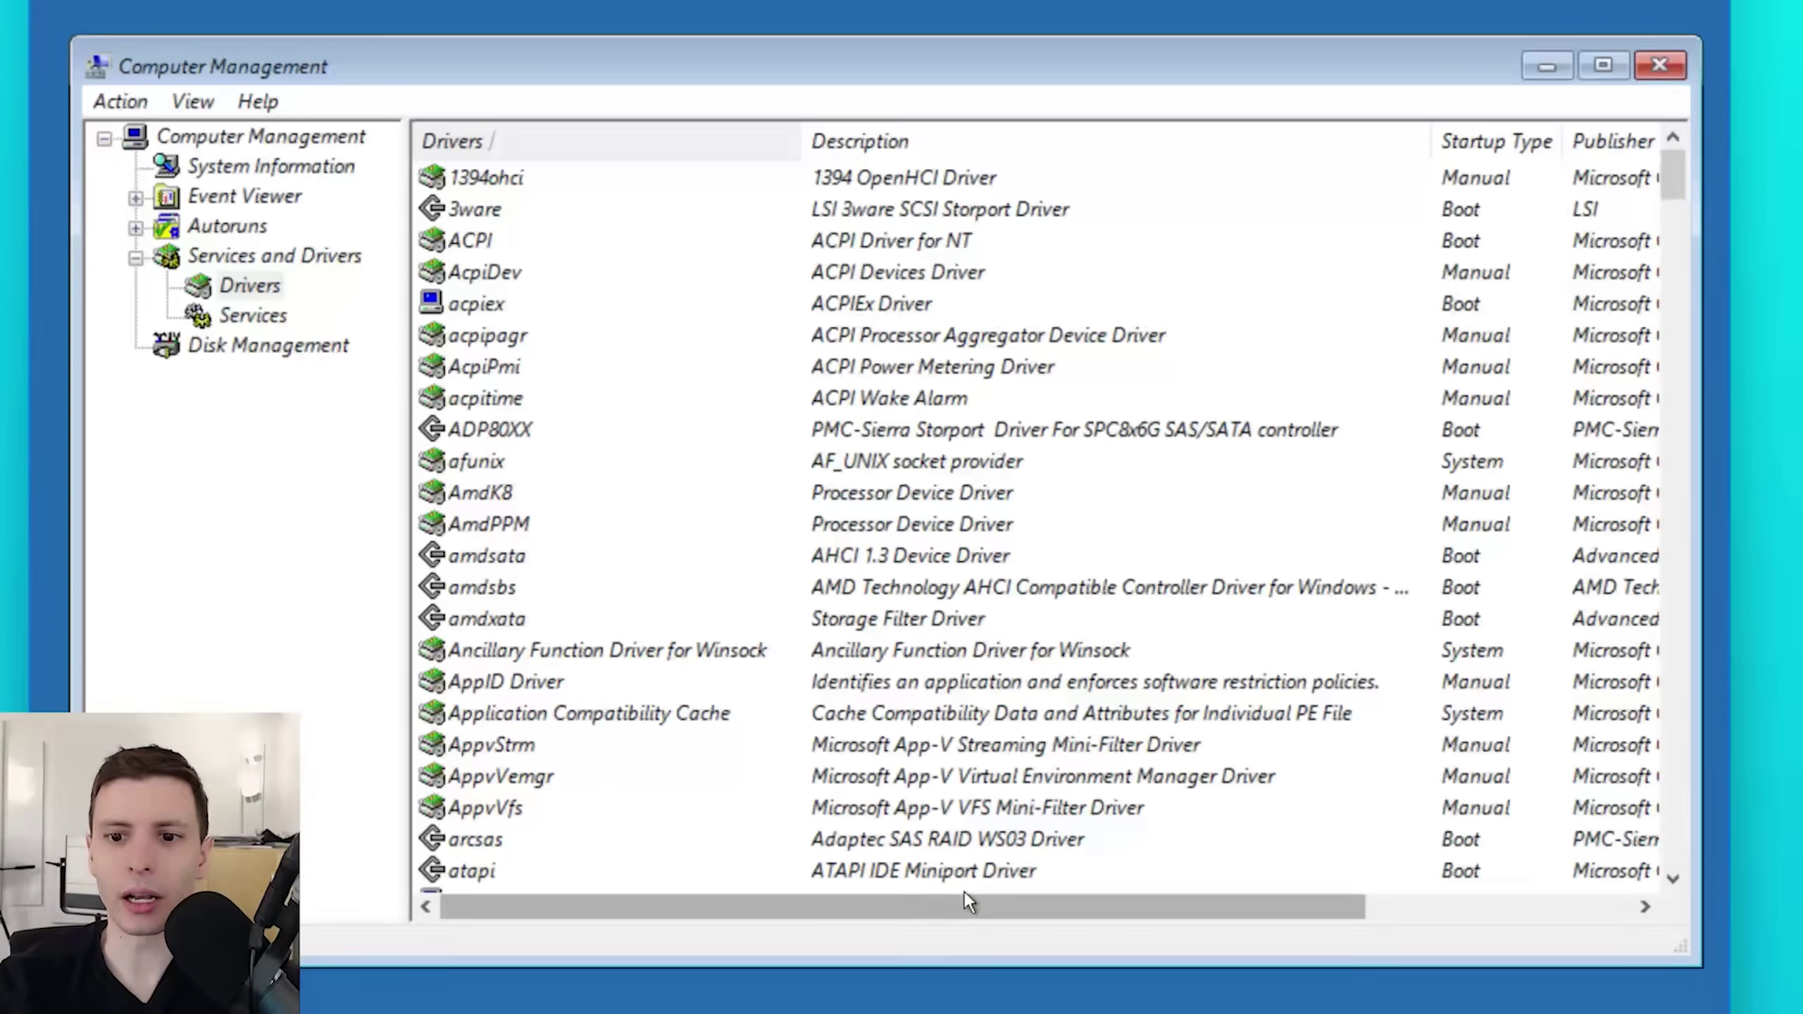
{"action": "left_click_drag", "start_coordinate": [963, 903], "coordinate": [811, 928]}
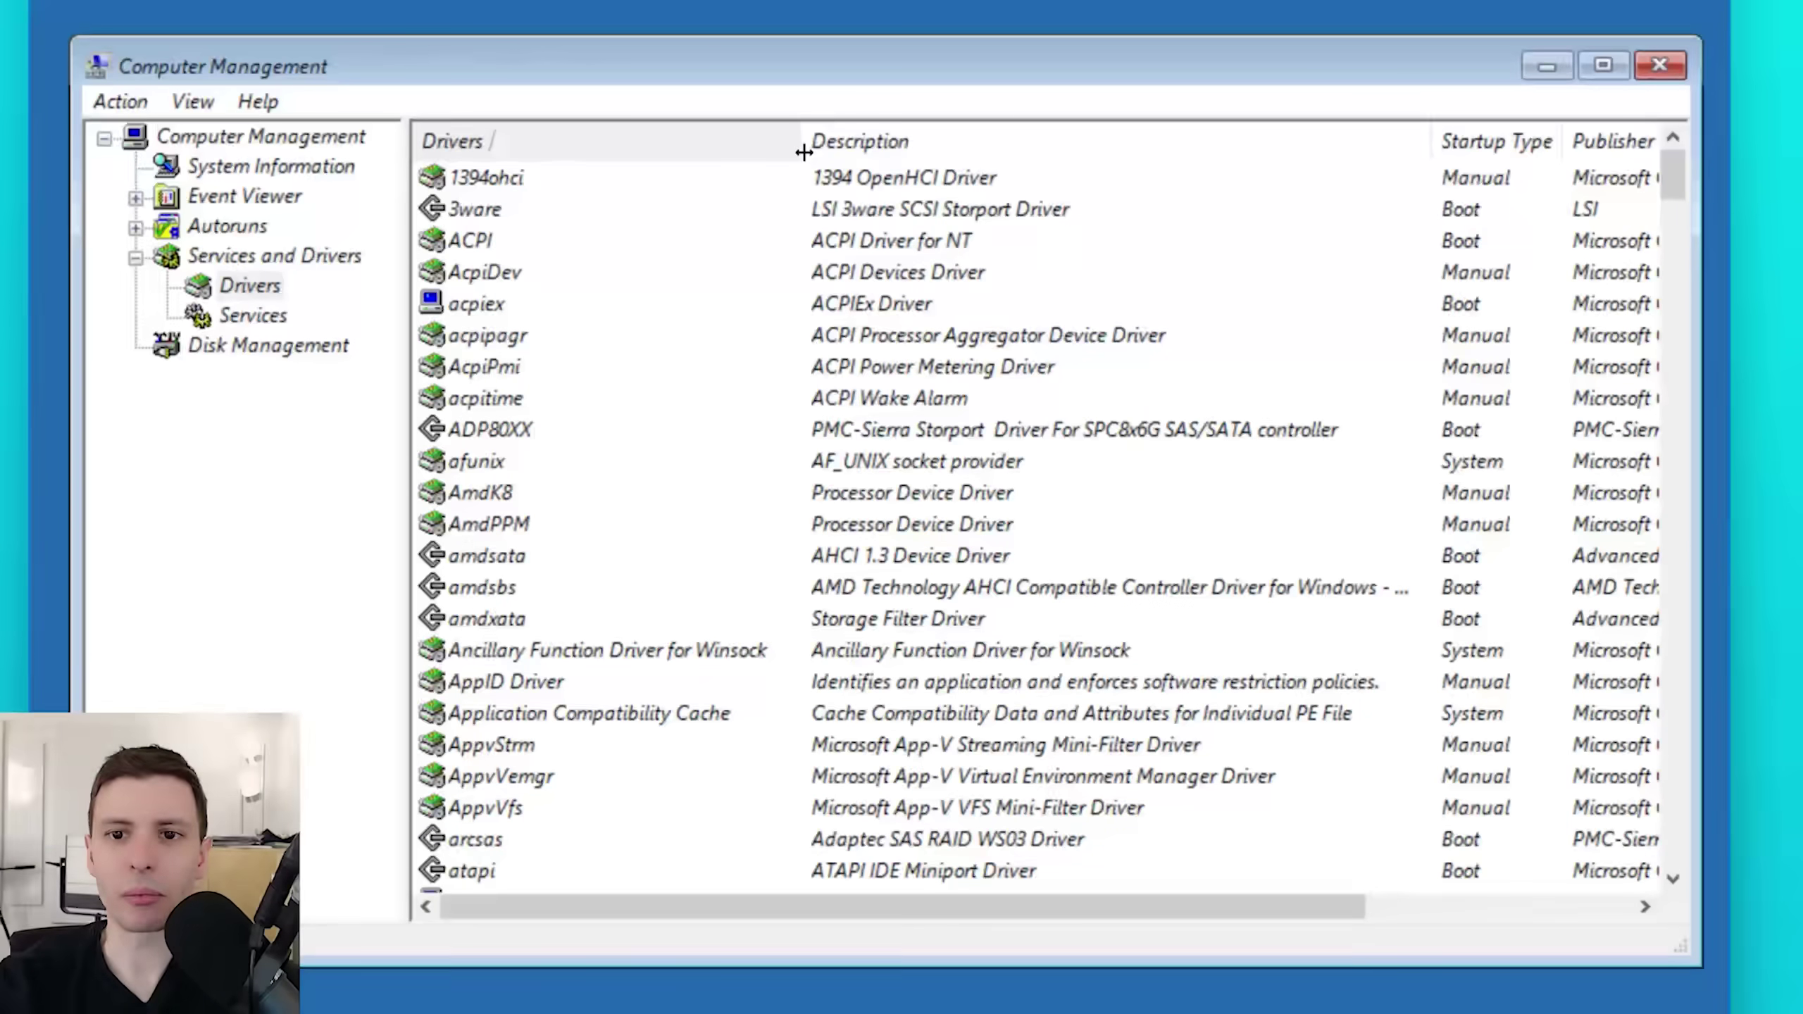
{"action": "left_click", "coordinate": [459, 465]}
{"action": "scroll", "coordinate": [1235, 402], "scroll_direction": "down", "scroll_amount": 5}
{"action": "scroll", "coordinate": [1235, 402], "scroll_direction": "up", "scroll_amount": 2}
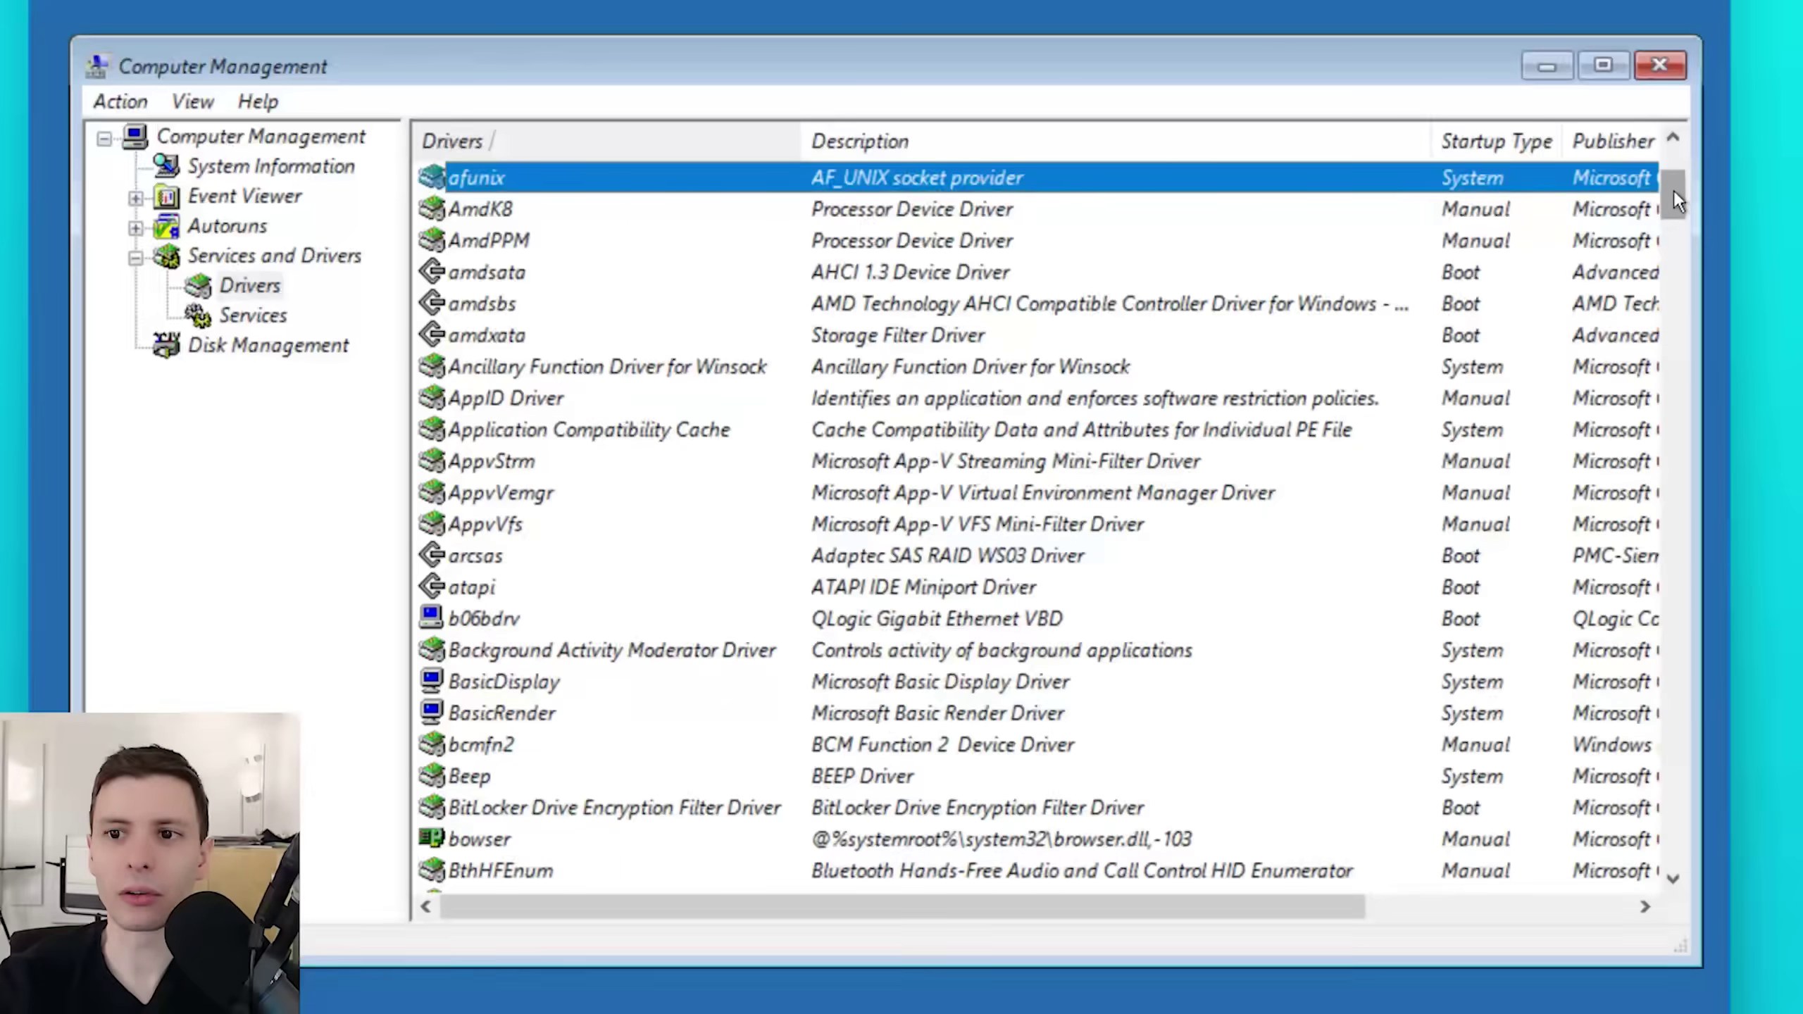
{"action": "left_click_drag", "start_coordinate": [1673, 193], "coordinate": [1660, 647]}
{"action": "left_click", "coordinate": [493, 413]}
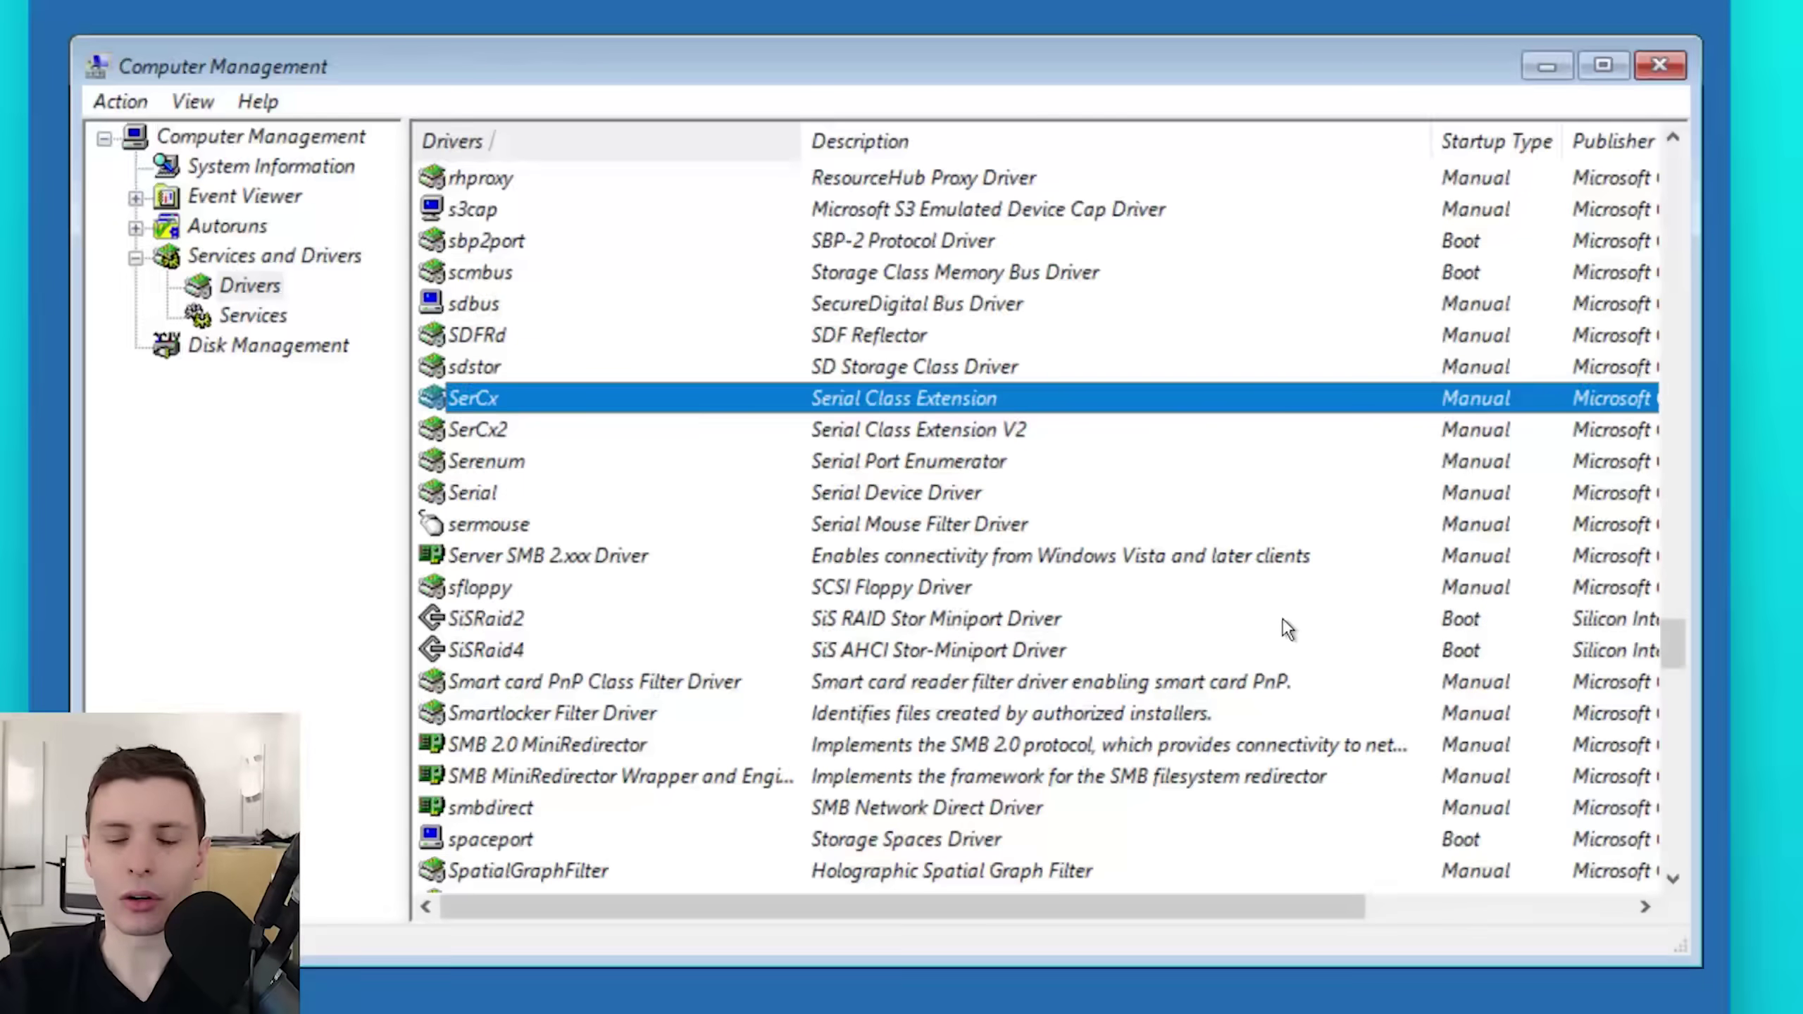
{"action": "left_click_drag", "start_coordinate": [1671, 640], "coordinate": [1670, 860]}
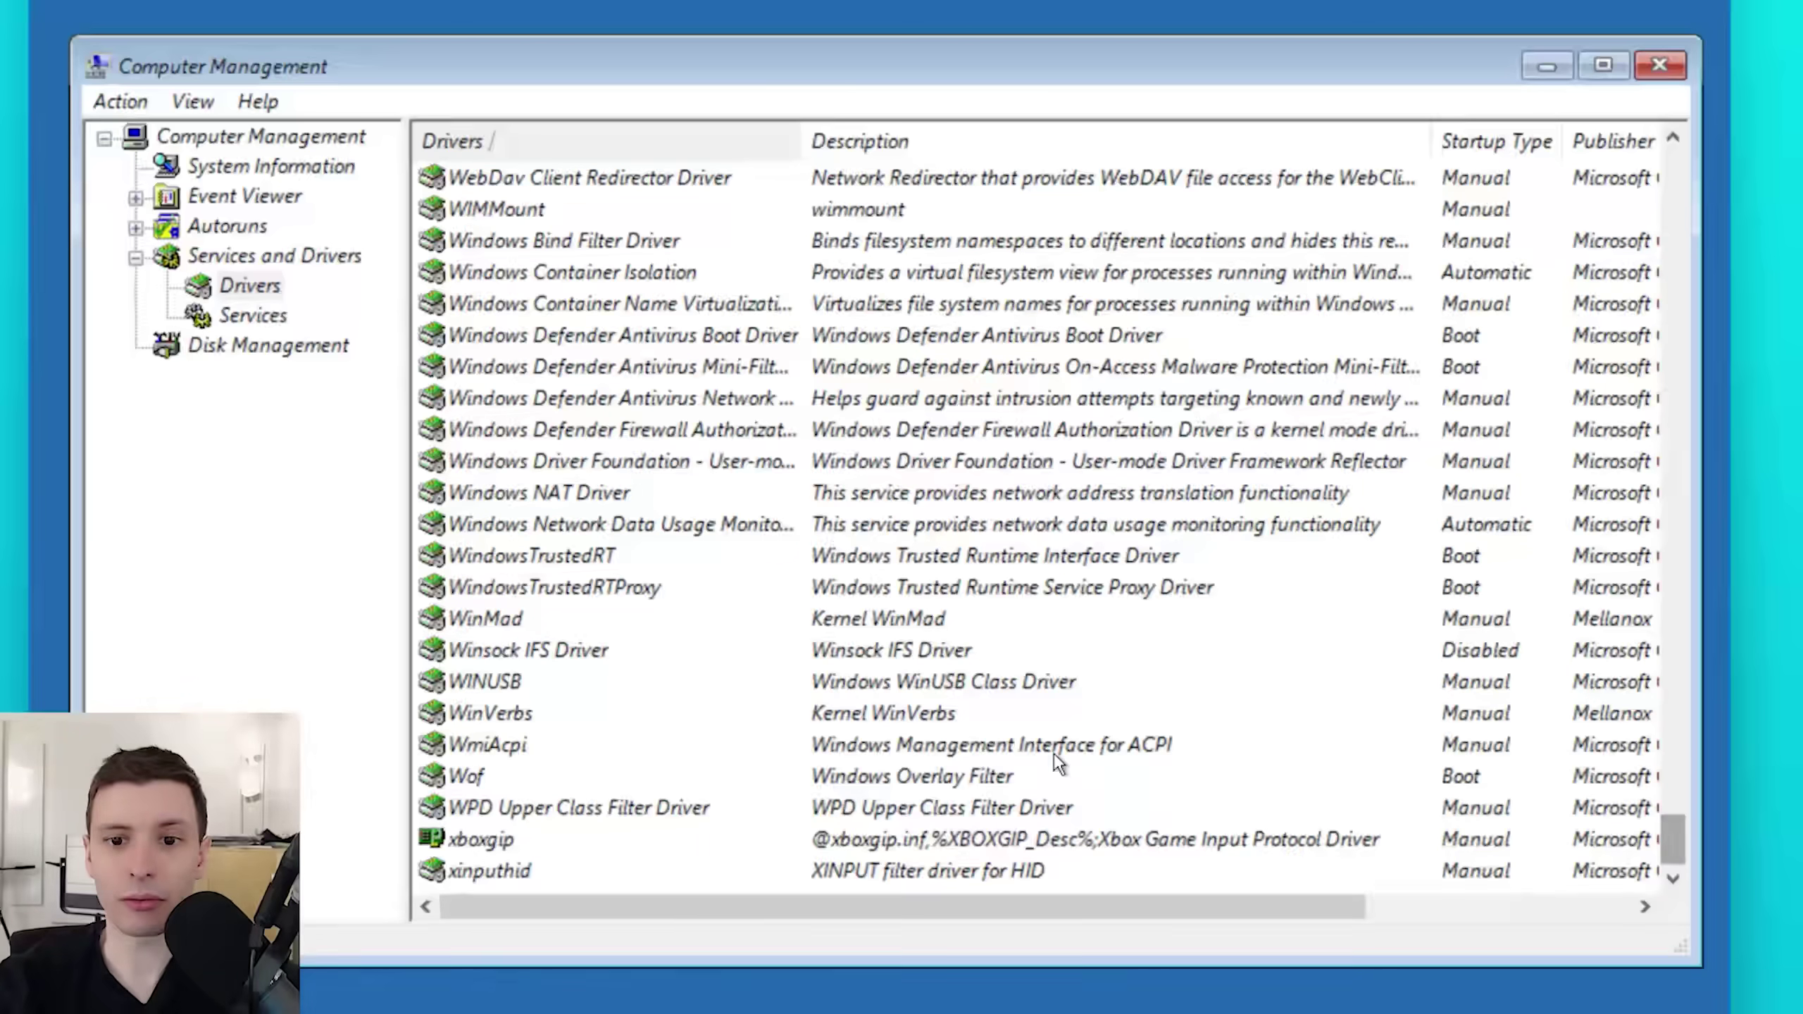
- View the Windows NAT Driver's properties and close them without changes
{"action": "right_click", "coordinate": [552, 500]}
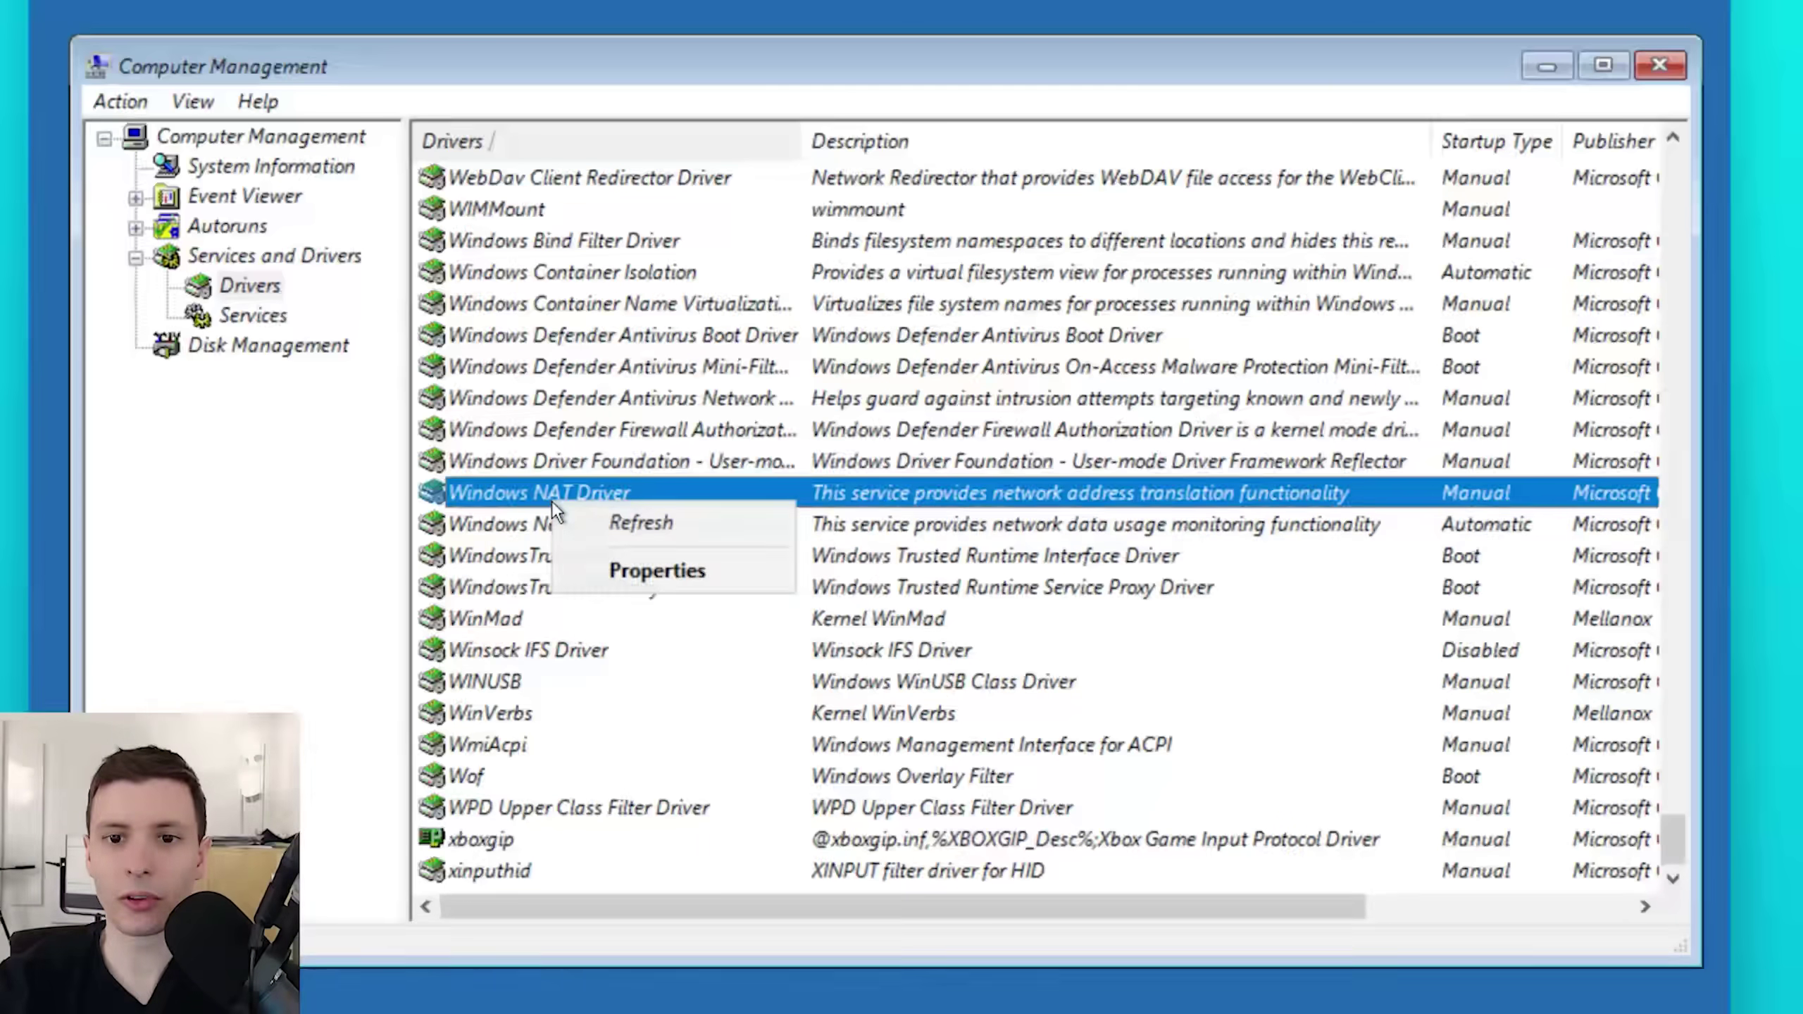
{"action": "left_click", "coordinate": [633, 580]}
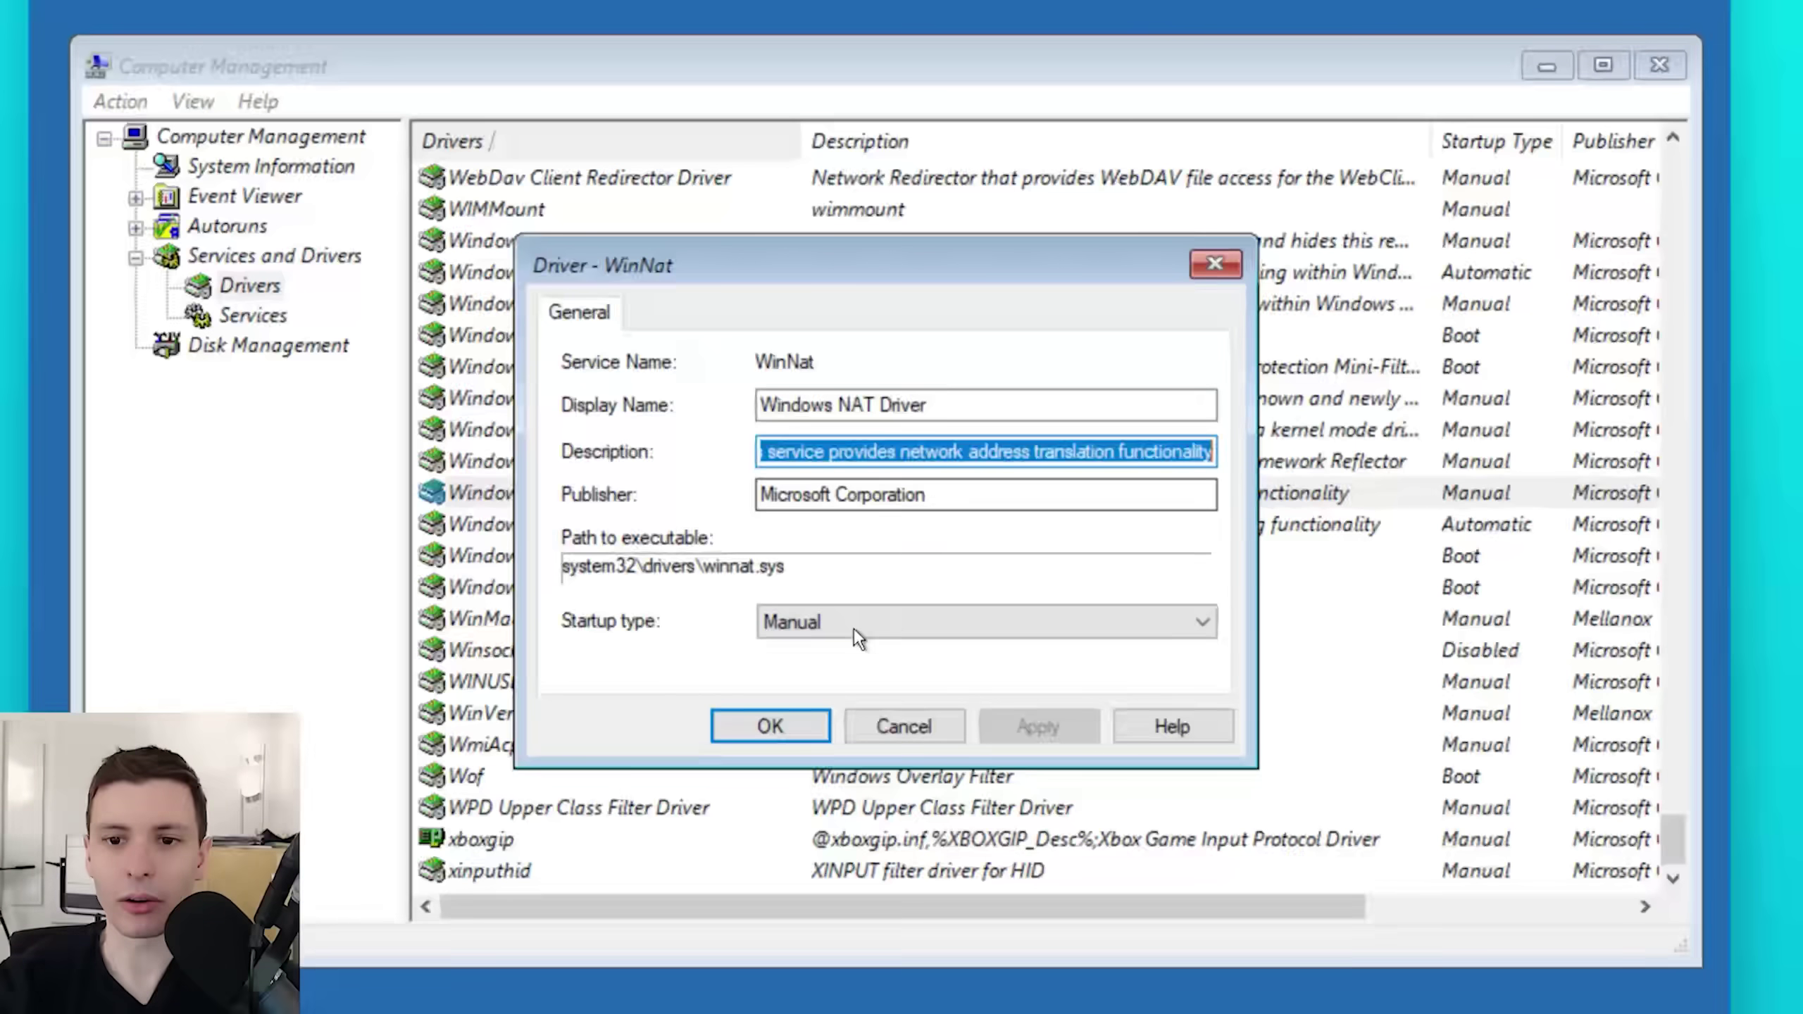
{"action": "left_click", "coordinate": [878, 724]}
{"action": "left_click", "coordinate": [1494, 490]}
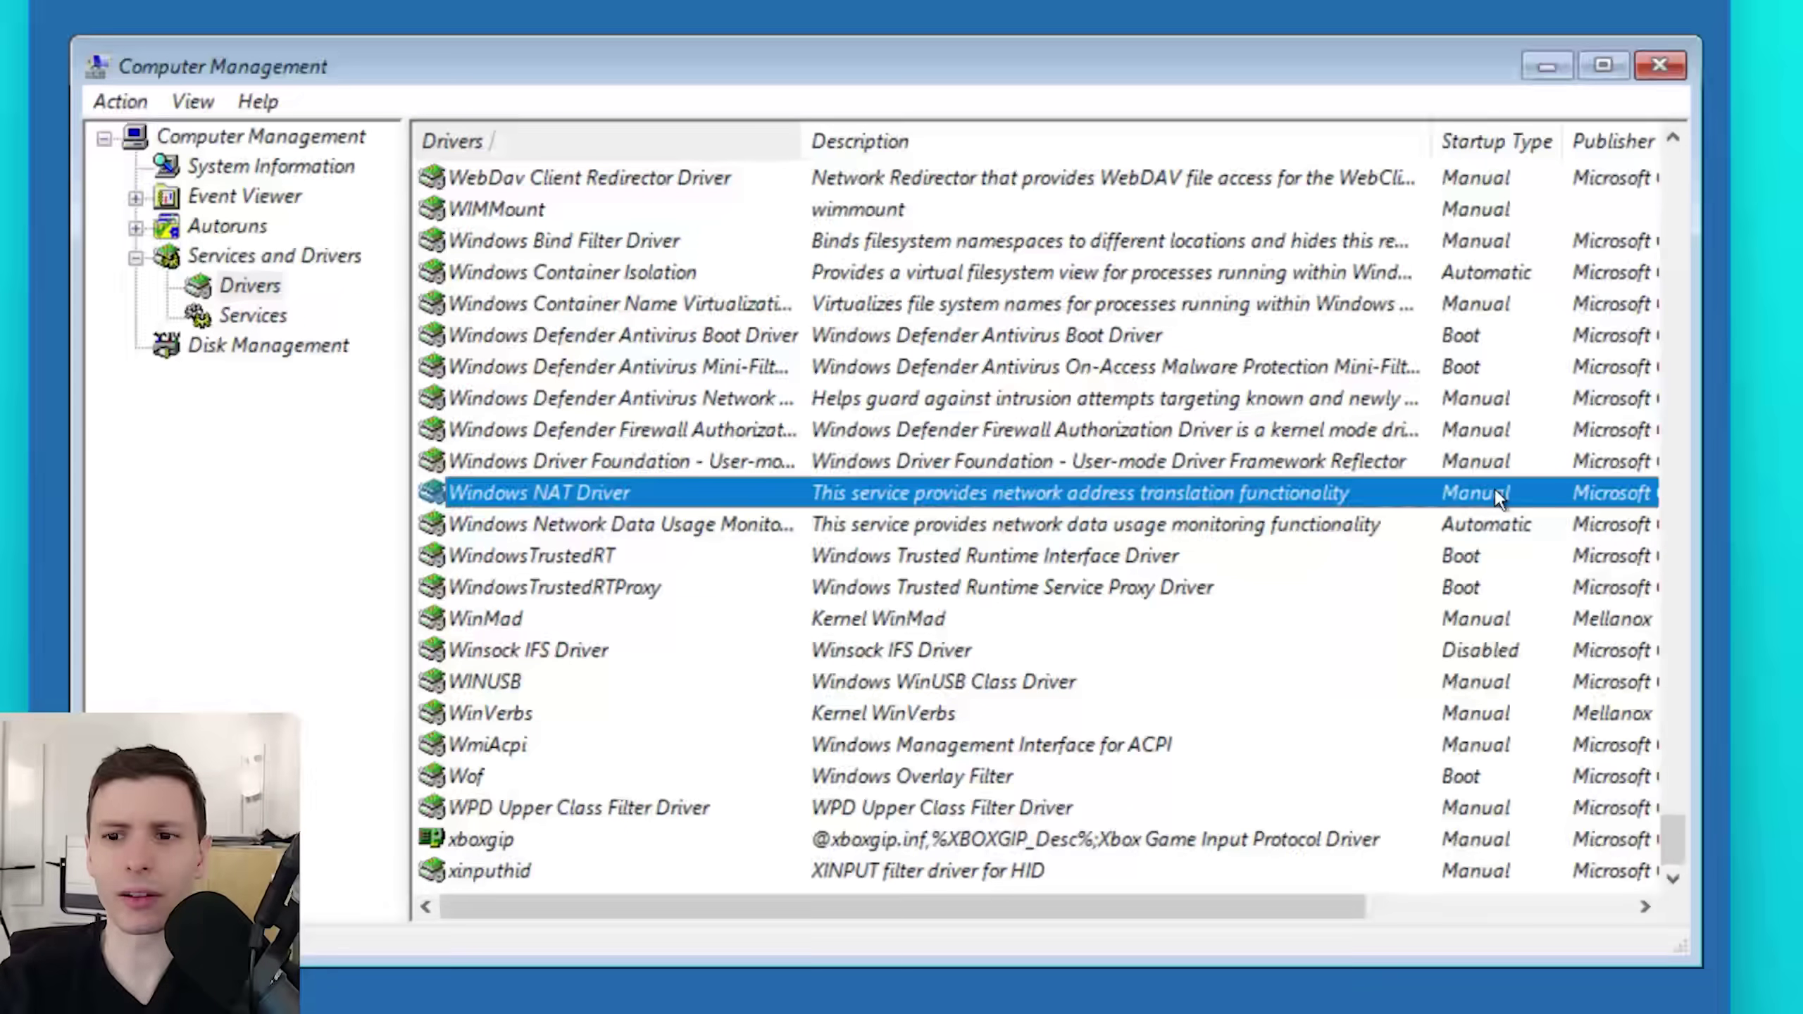
- Check the Ndu driver's startup type choices, leaving it at Automatic
{"action": "right_click", "coordinate": [1335, 513]}
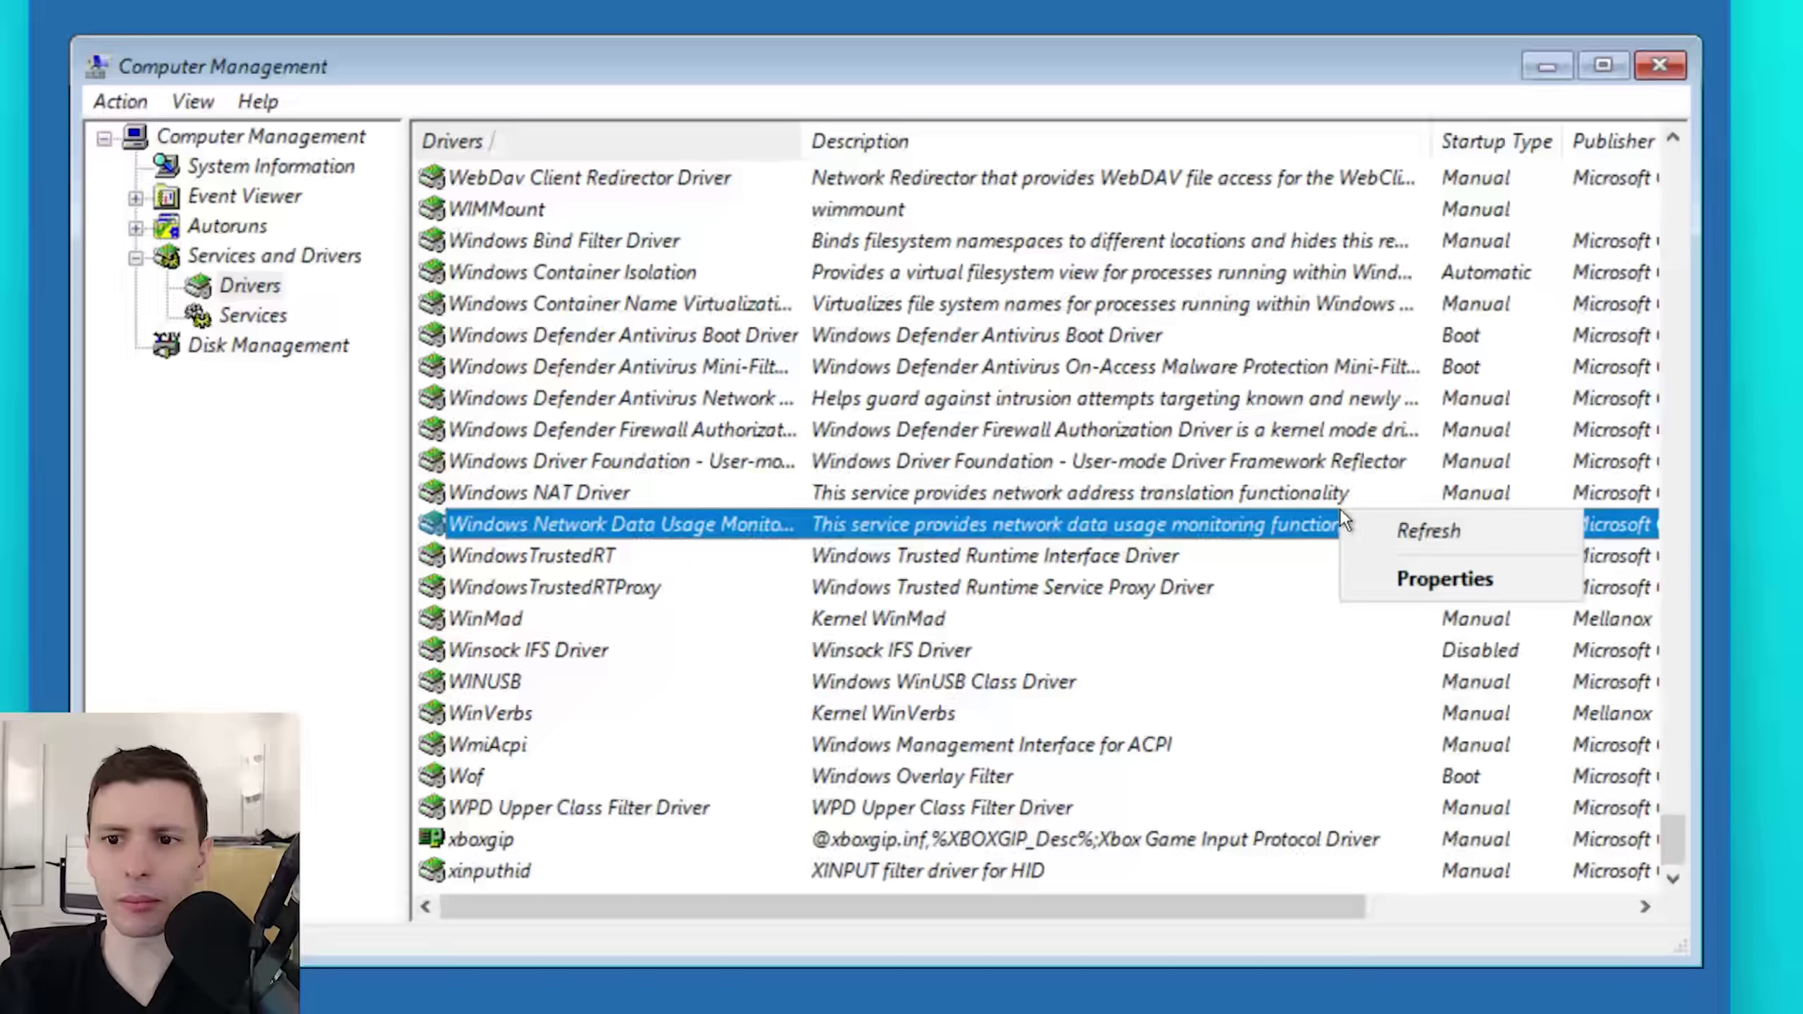
{"action": "left_click", "coordinate": [1356, 580]}
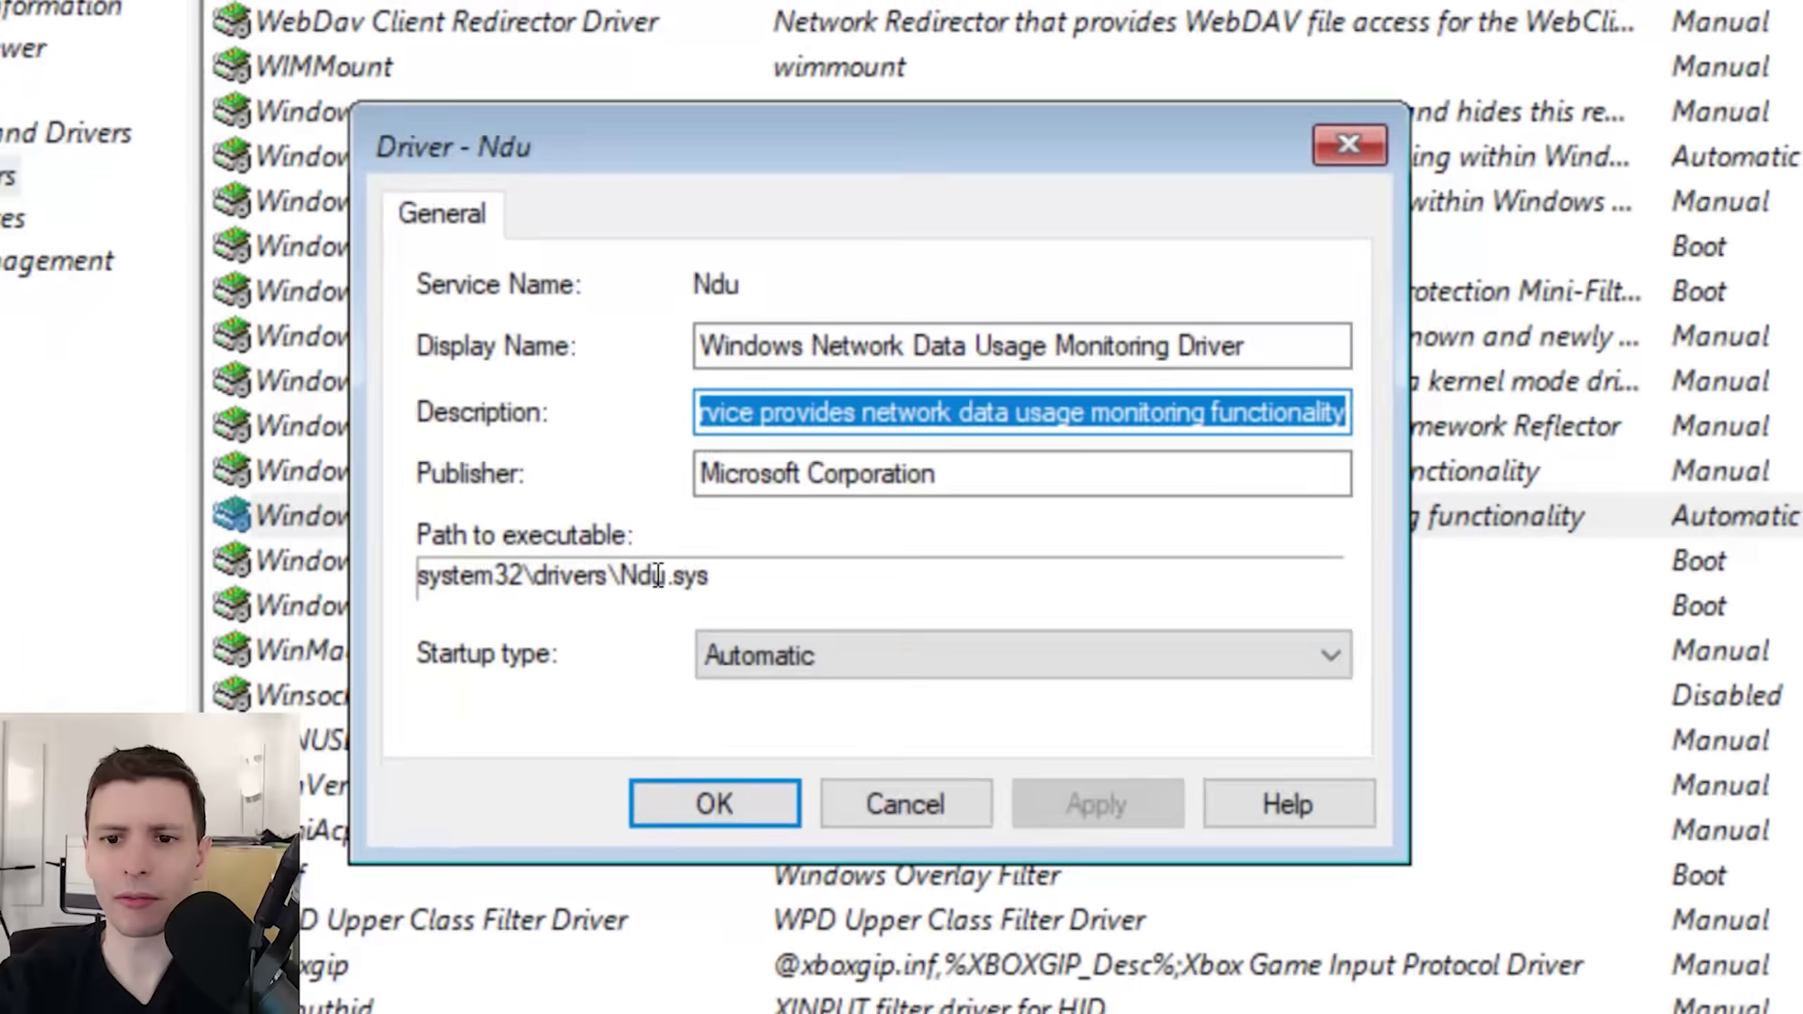
{"action": "left_click", "coordinate": [820, 652]}
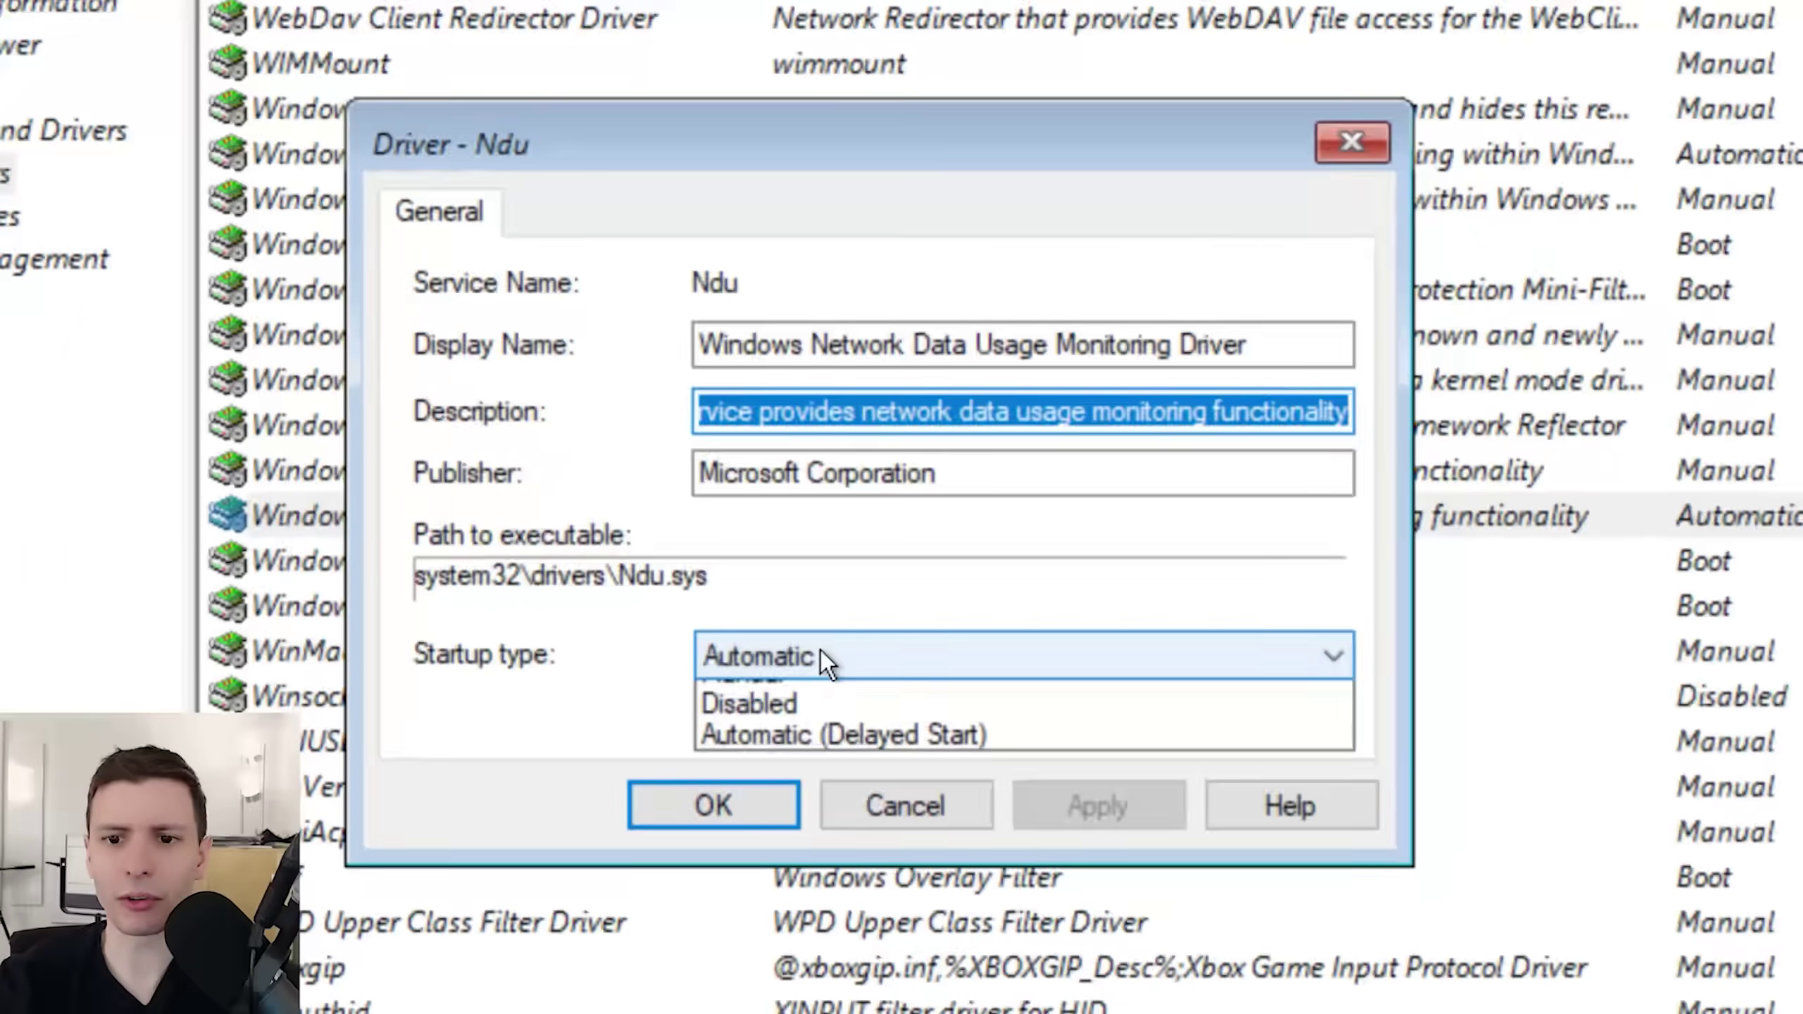
{"action": "left_click", "coordinate": [870, 637]}
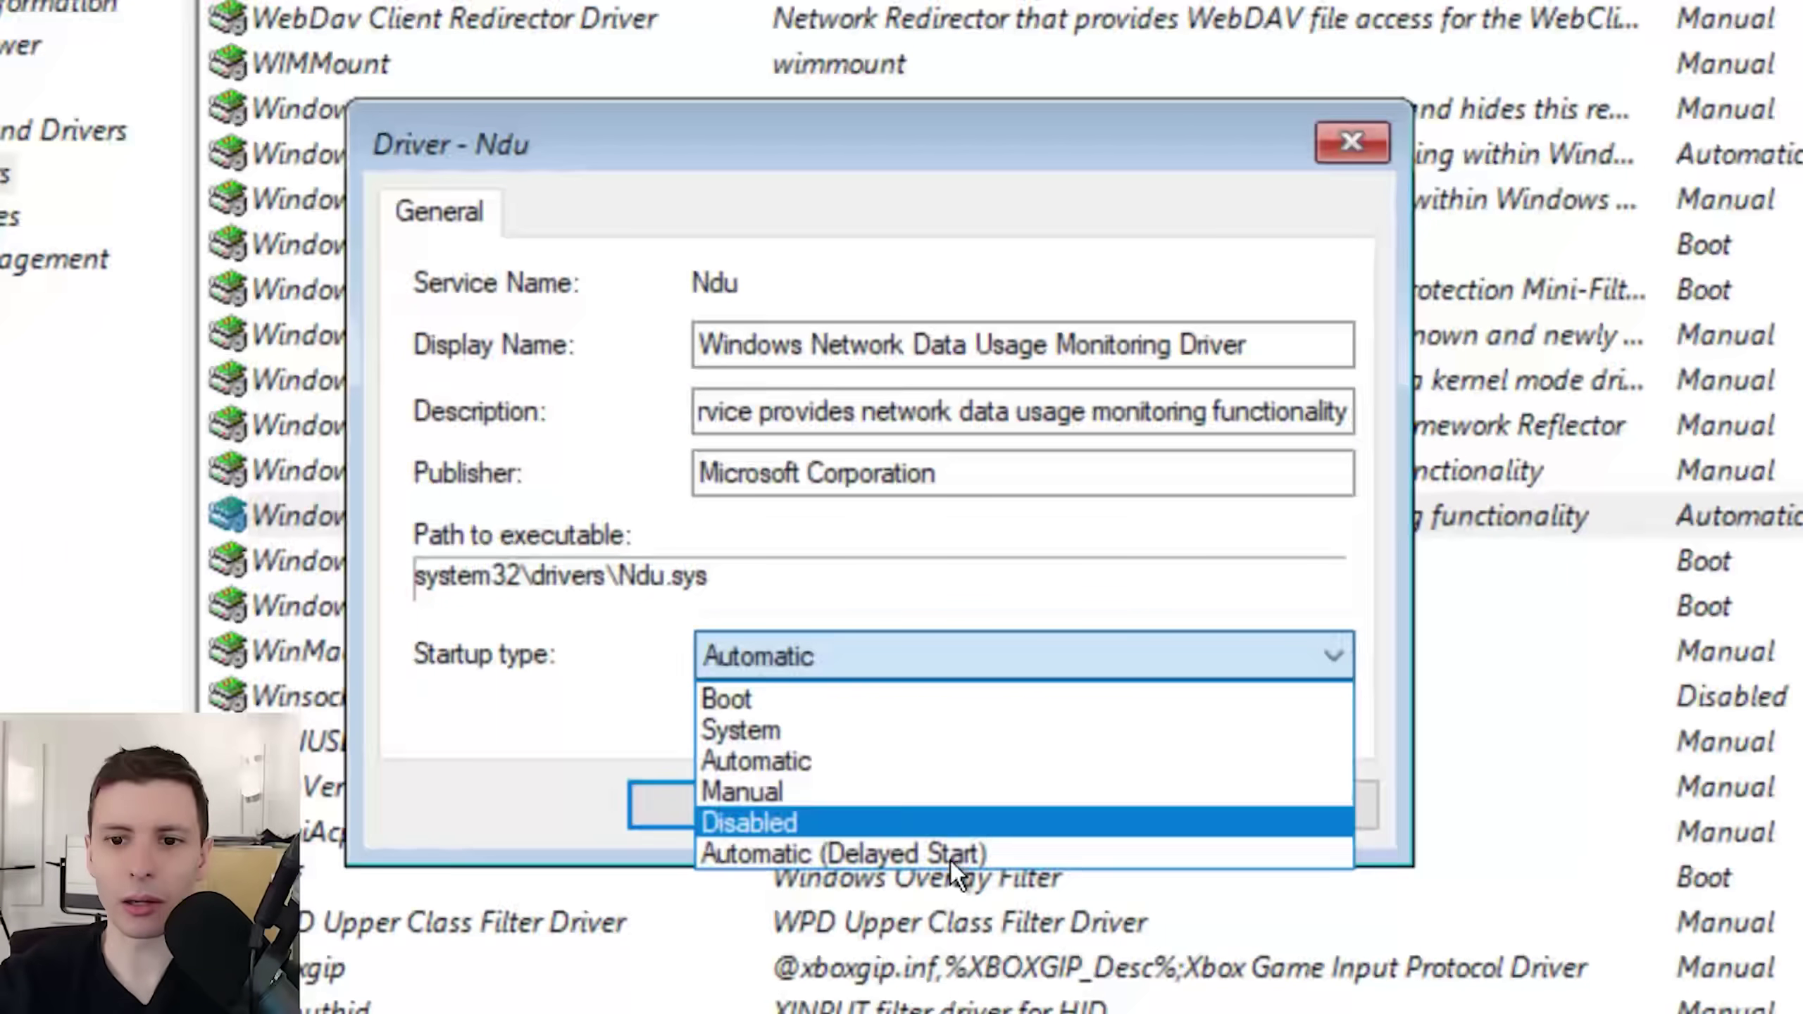
{"action": "left_click", "coordinate": [625, 681]}
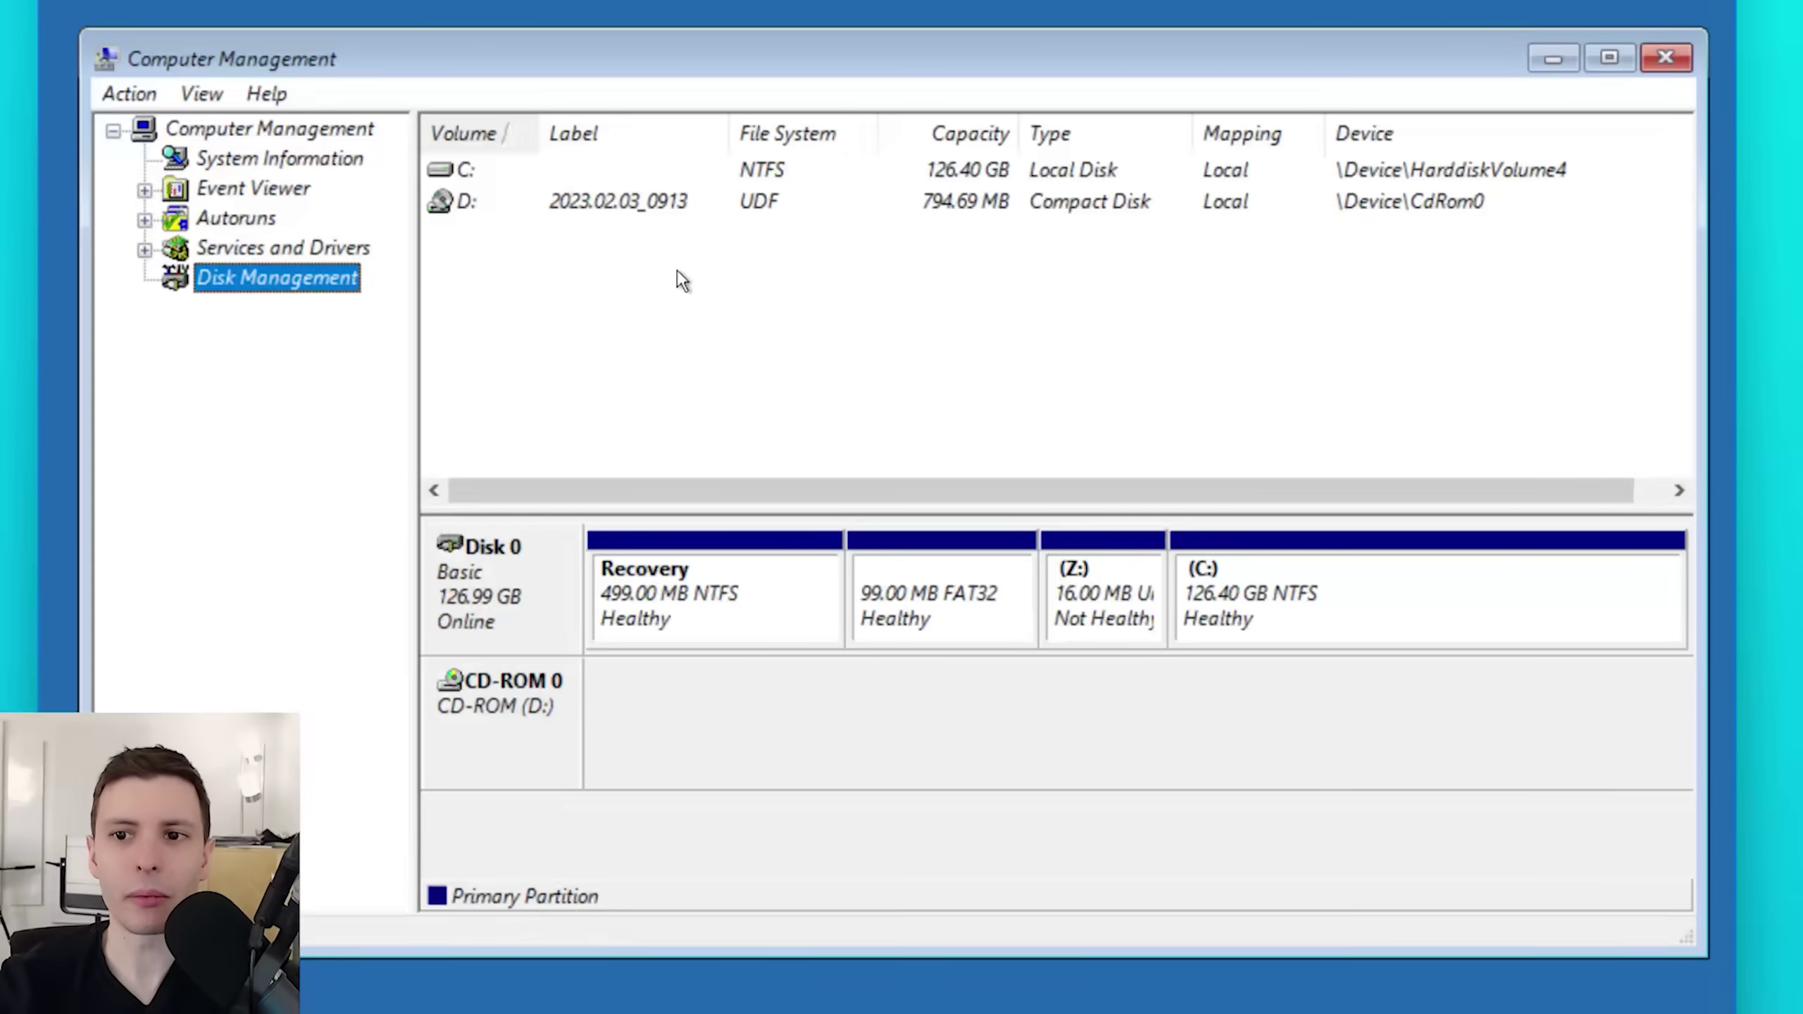
- Select the disk volume list and look at the Action menu's disk management actions
{"action": "left_click", "coordinate": [616, 235]}
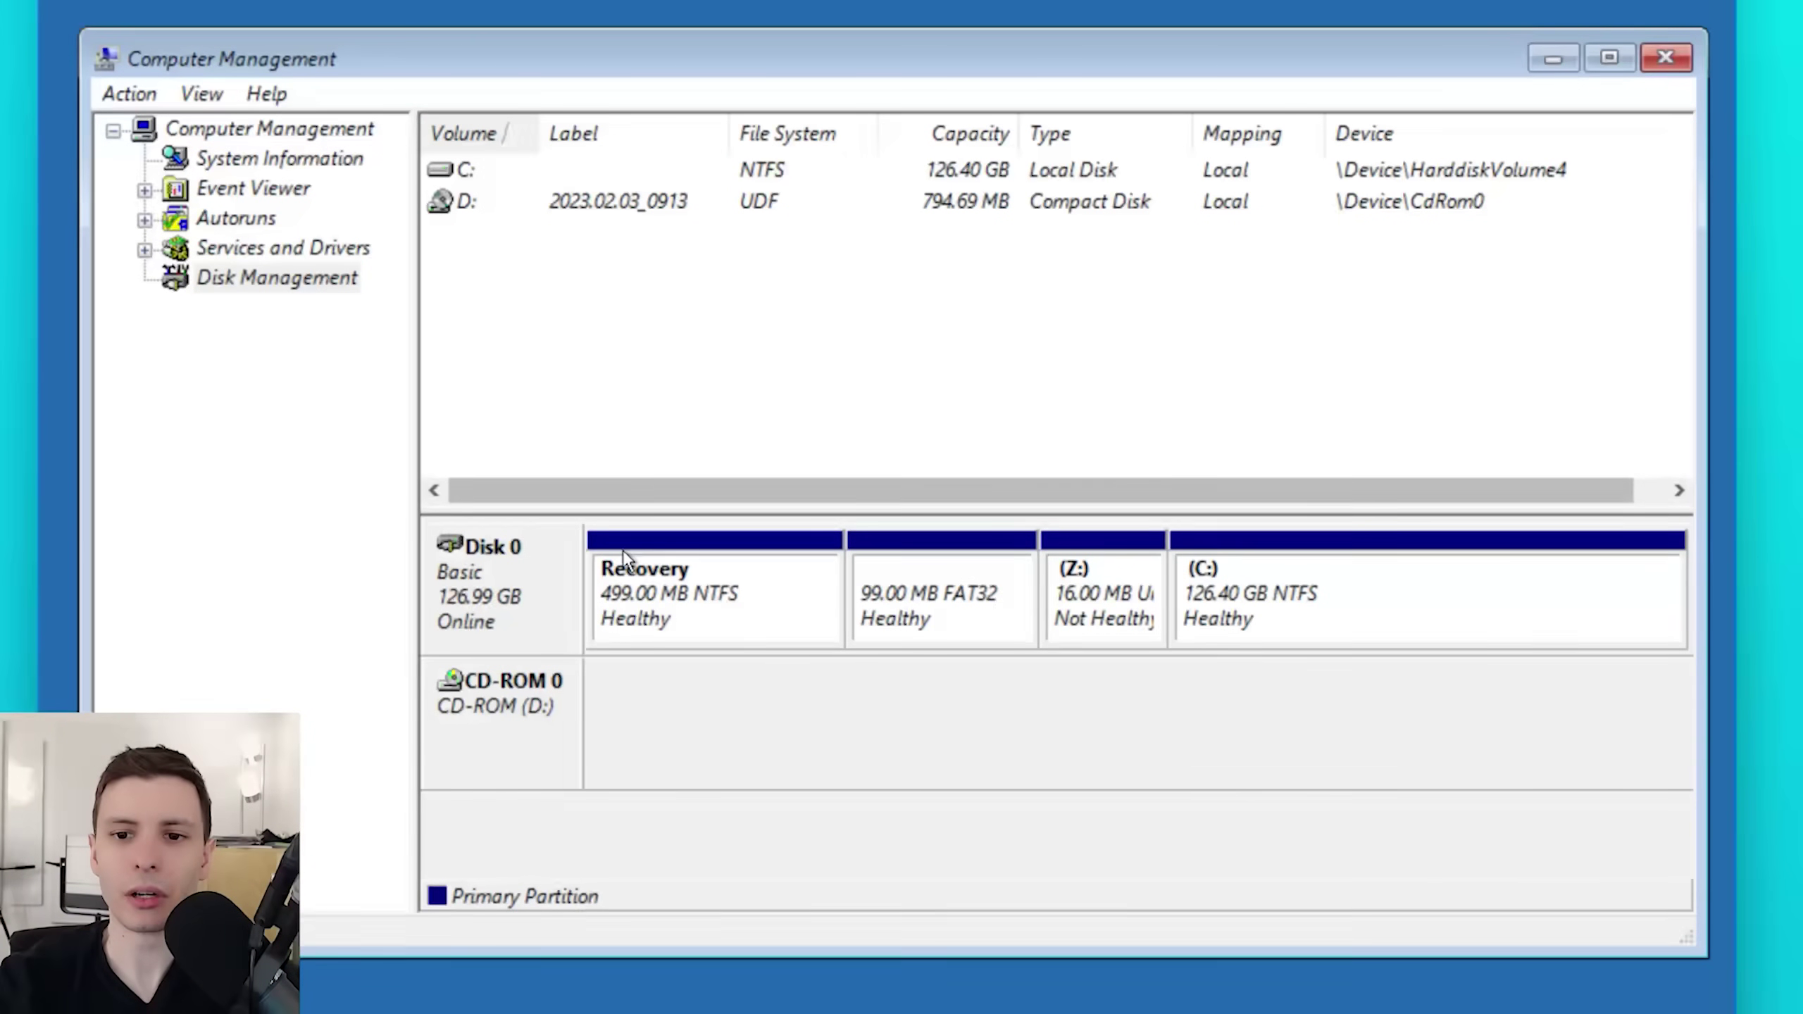
{"action": "left_click", "coordinate": [124, 94]}
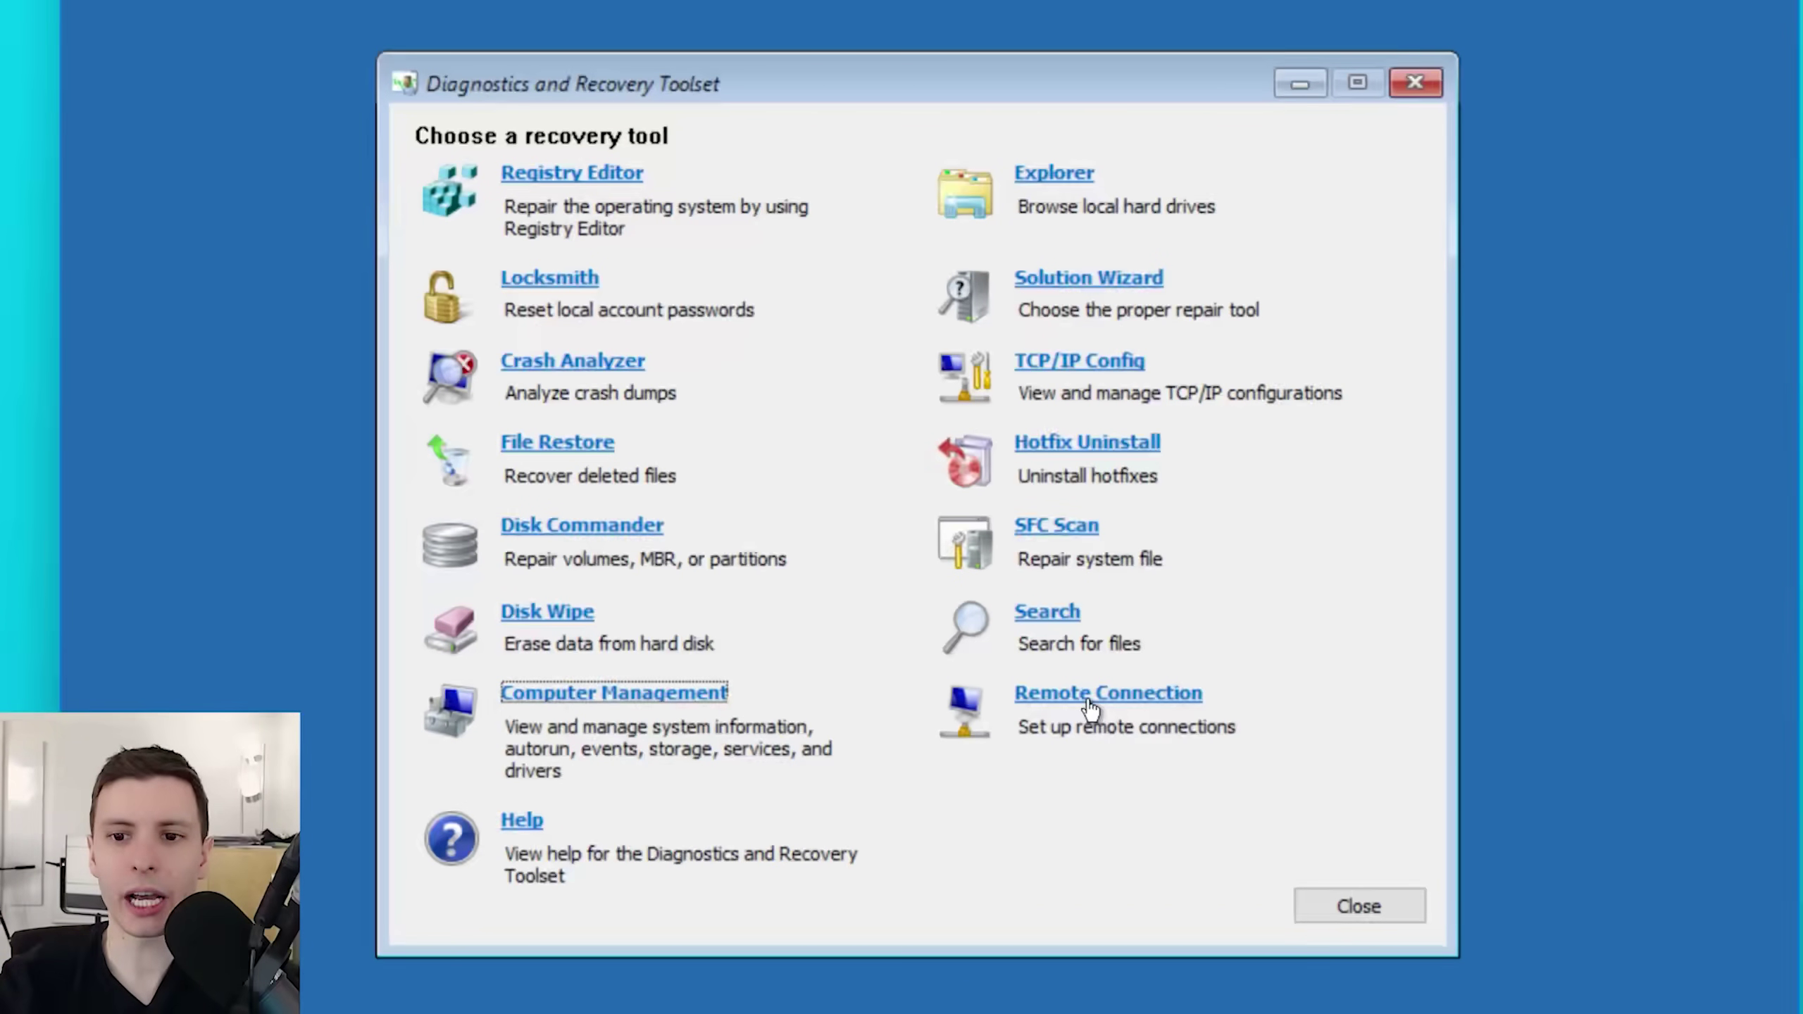
- Allow help desk remote access through Remote Connection, then view the DaRT 10 help overview
{"action": "left_click", "coordinate": [1087, 701]}
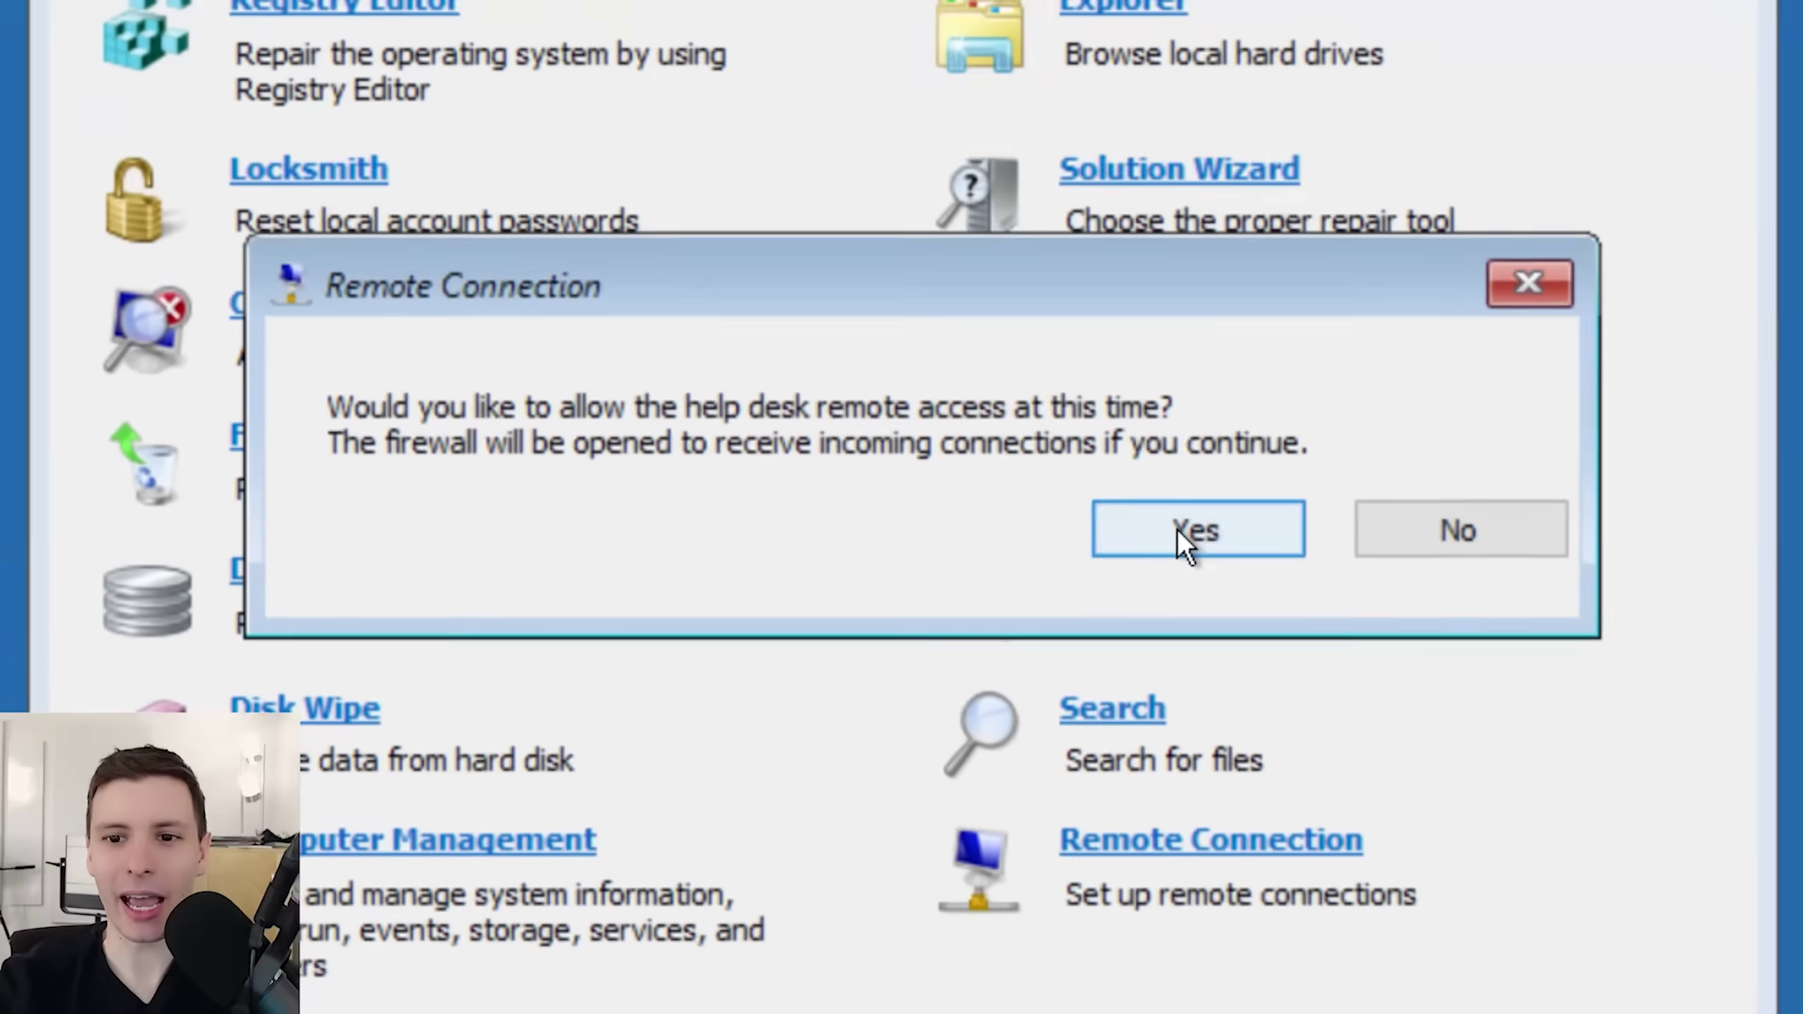
{"action": "left_click", "coordinate": [1192, 539]}
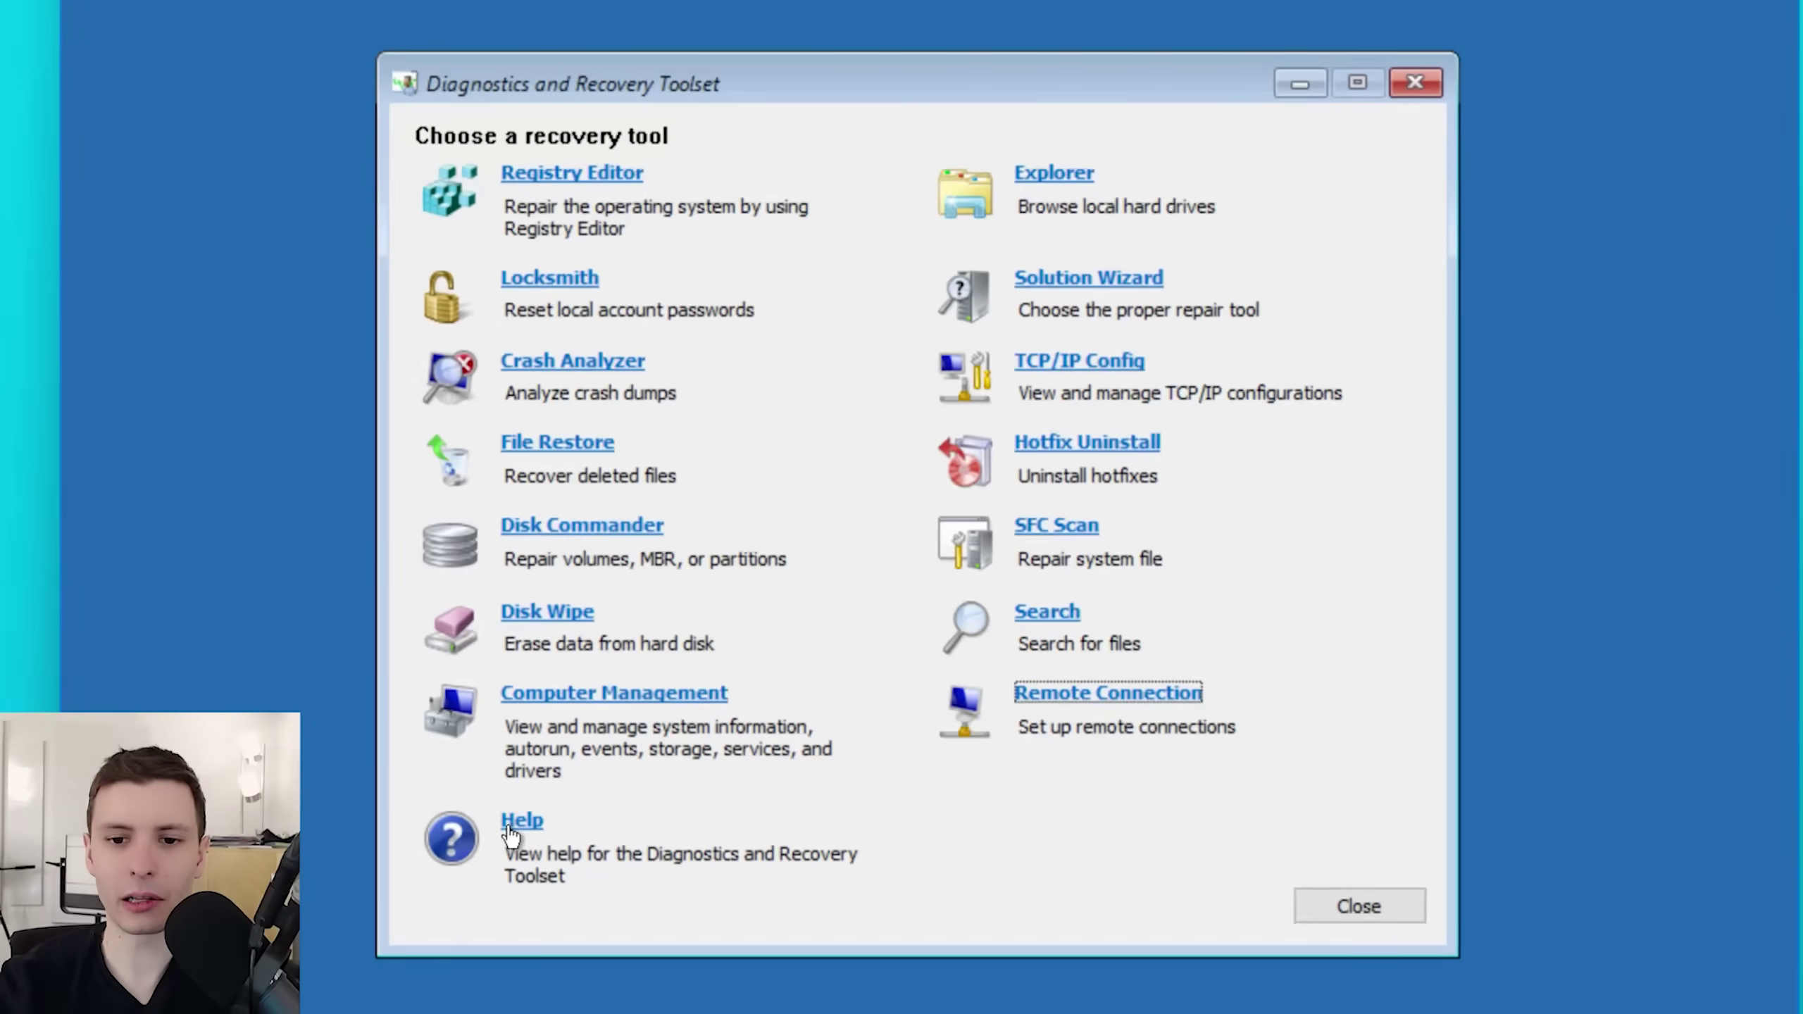
{"action": "left_click", "coordinate": [506, 831]}
{"action": "mouse_move", "coordinate": [1511, 384]}
{"action": "left_mouse_down"}
{"action": "mouse_move", "coordinate": [1533, 430]}
{"action": "mouse_move", "coordinate": [1580, 430]}
{"action": "left_mouse_up"}
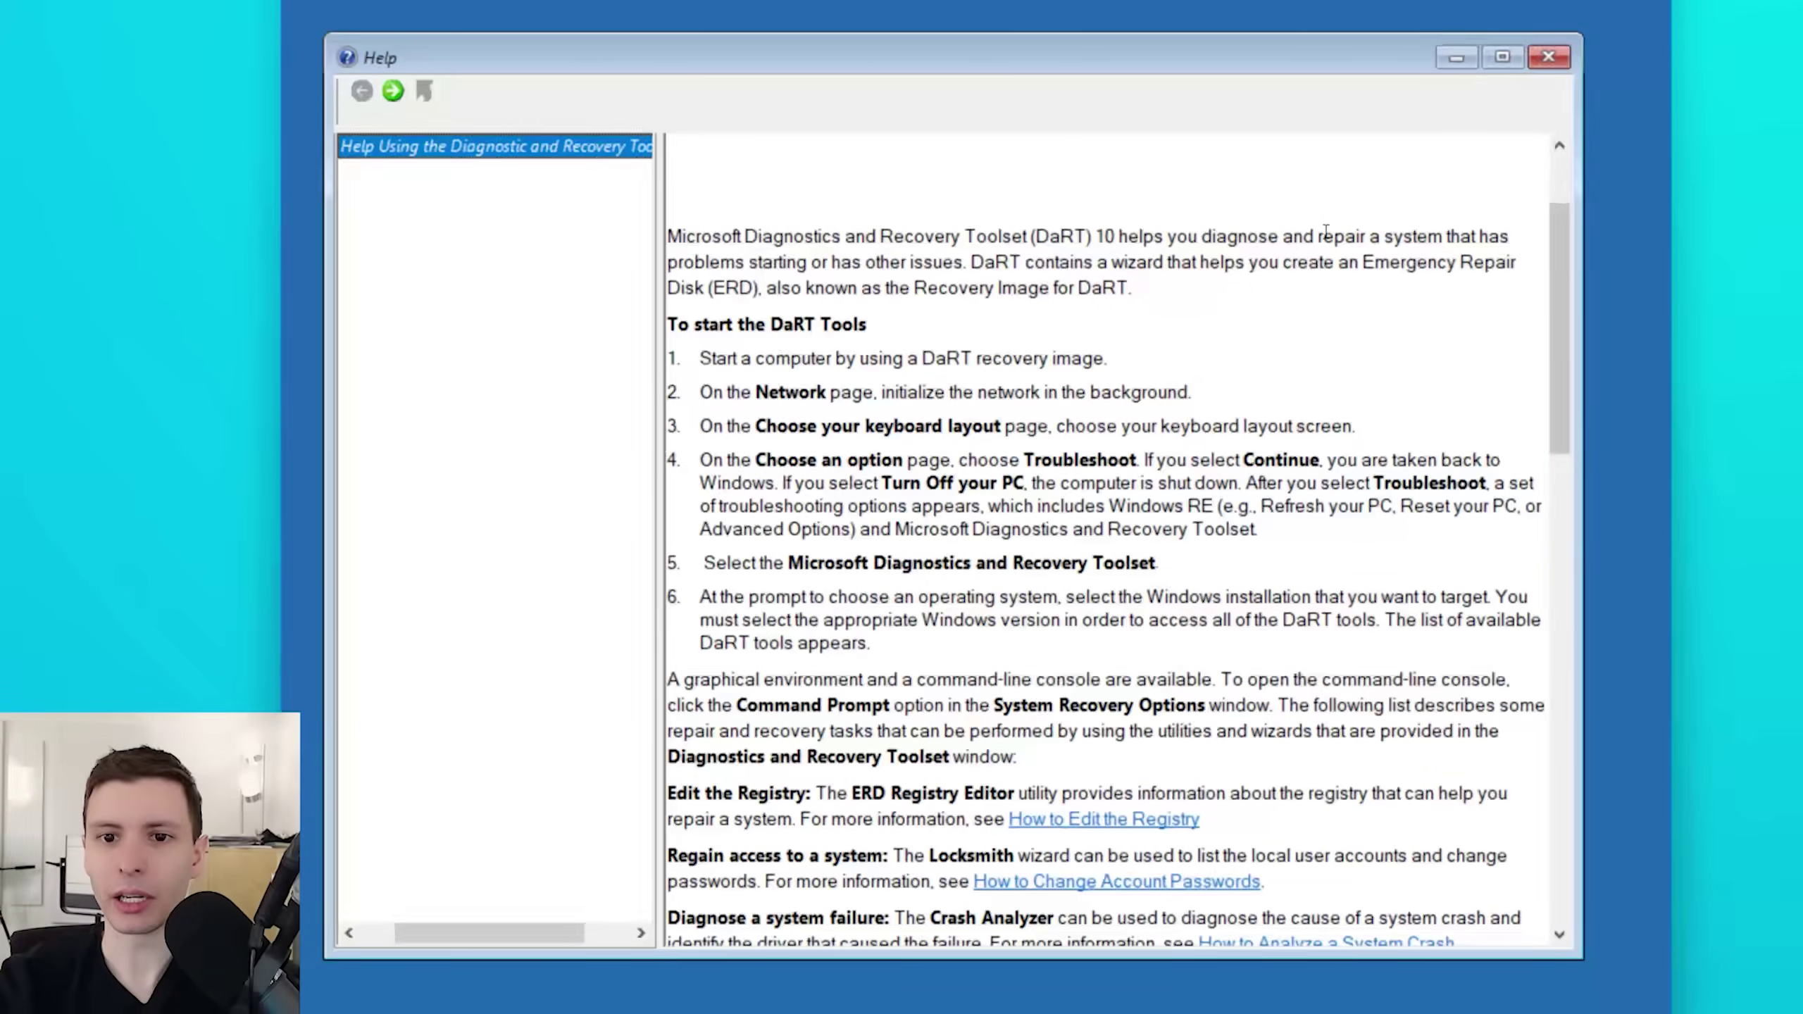
{"action": "double_click", "coordinate": [1188, 62]}
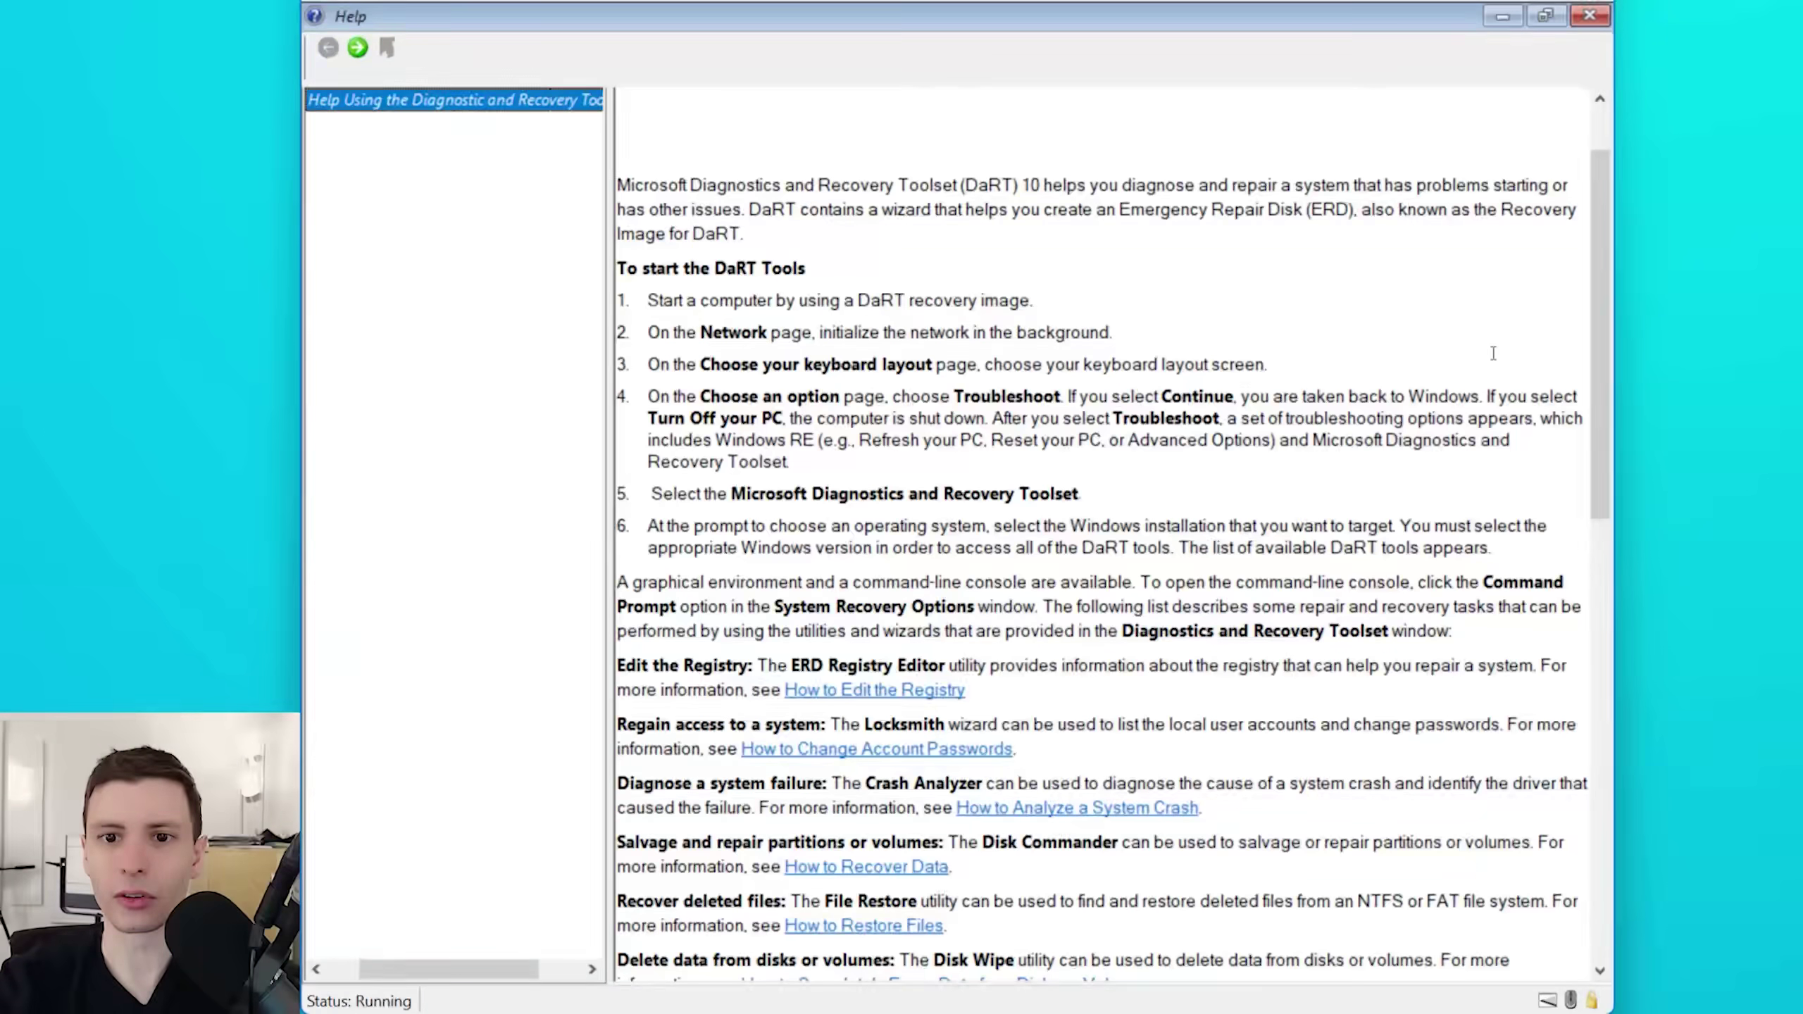
{"action": "left_click_drag", "start_coordinate": [1592, 292], "coordinate": [1593, 326]}
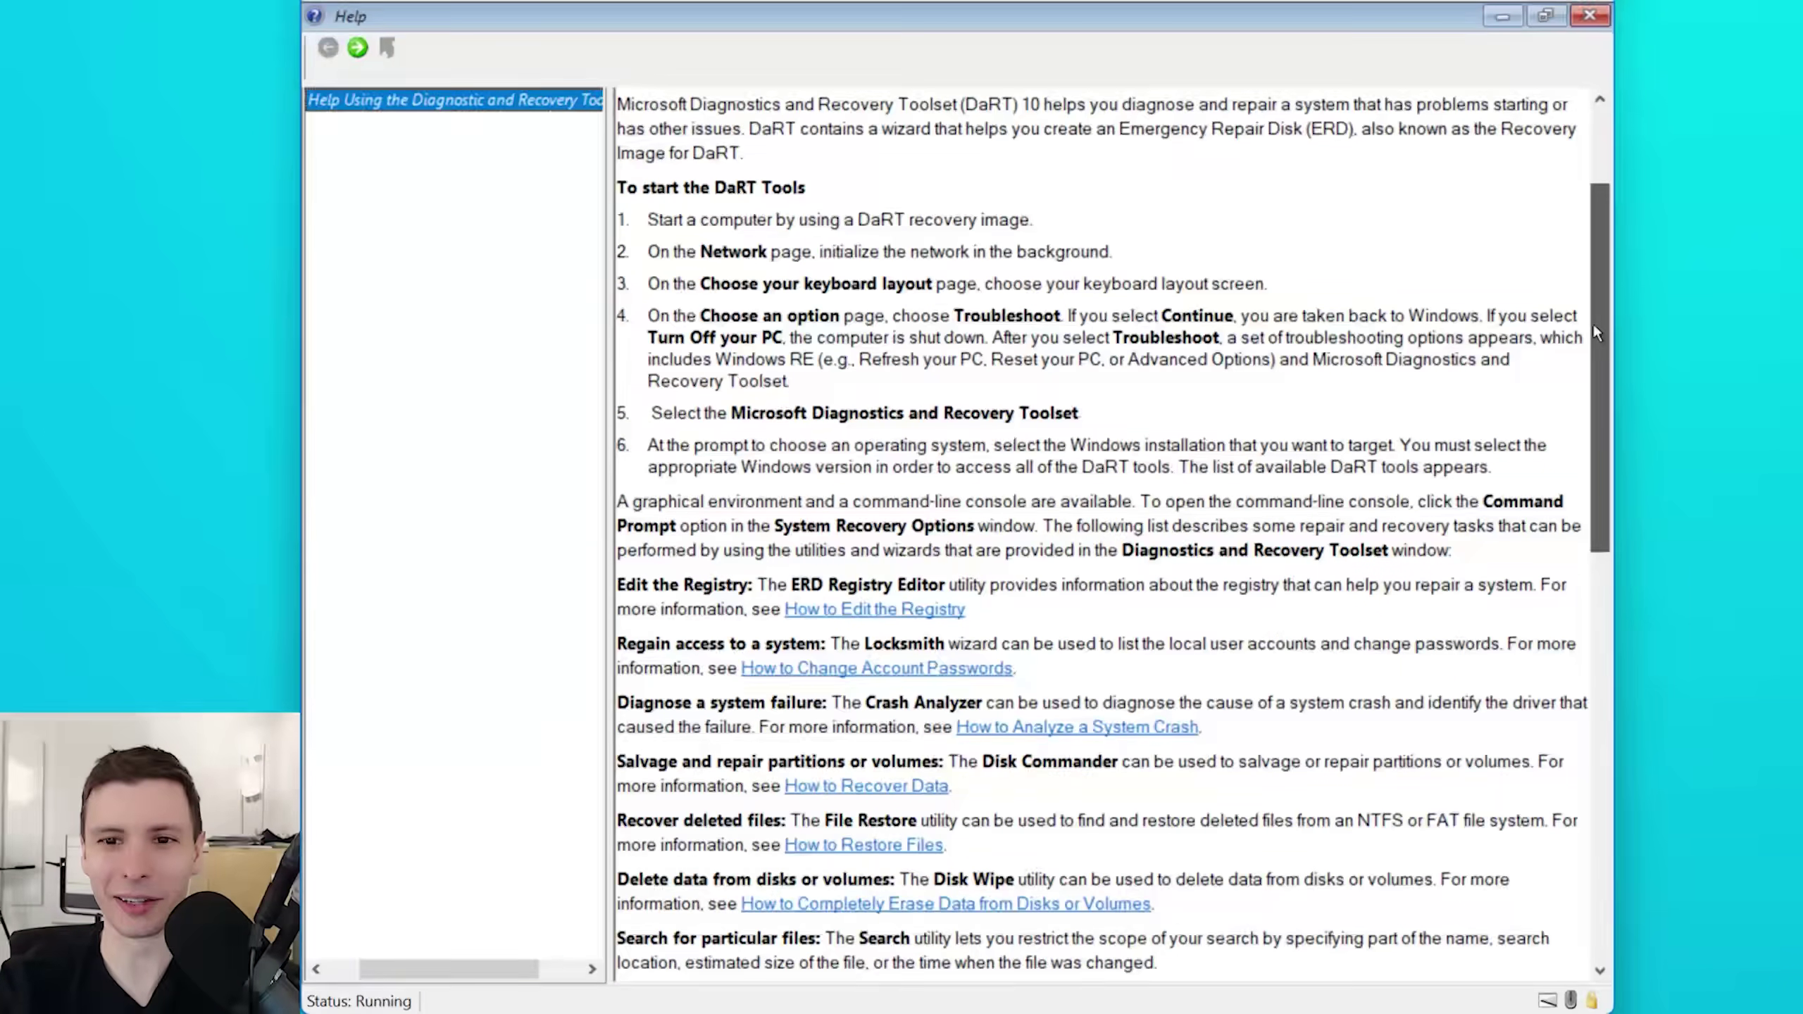
{"action": "scroll", "coordinate": [1592, 321], "scroll_direction": "down", "scroll_amount": 3}
{"action": "scroll", "coordinate": [1592, 321], "scroll_direction": "down", "scroll_amount": 10}
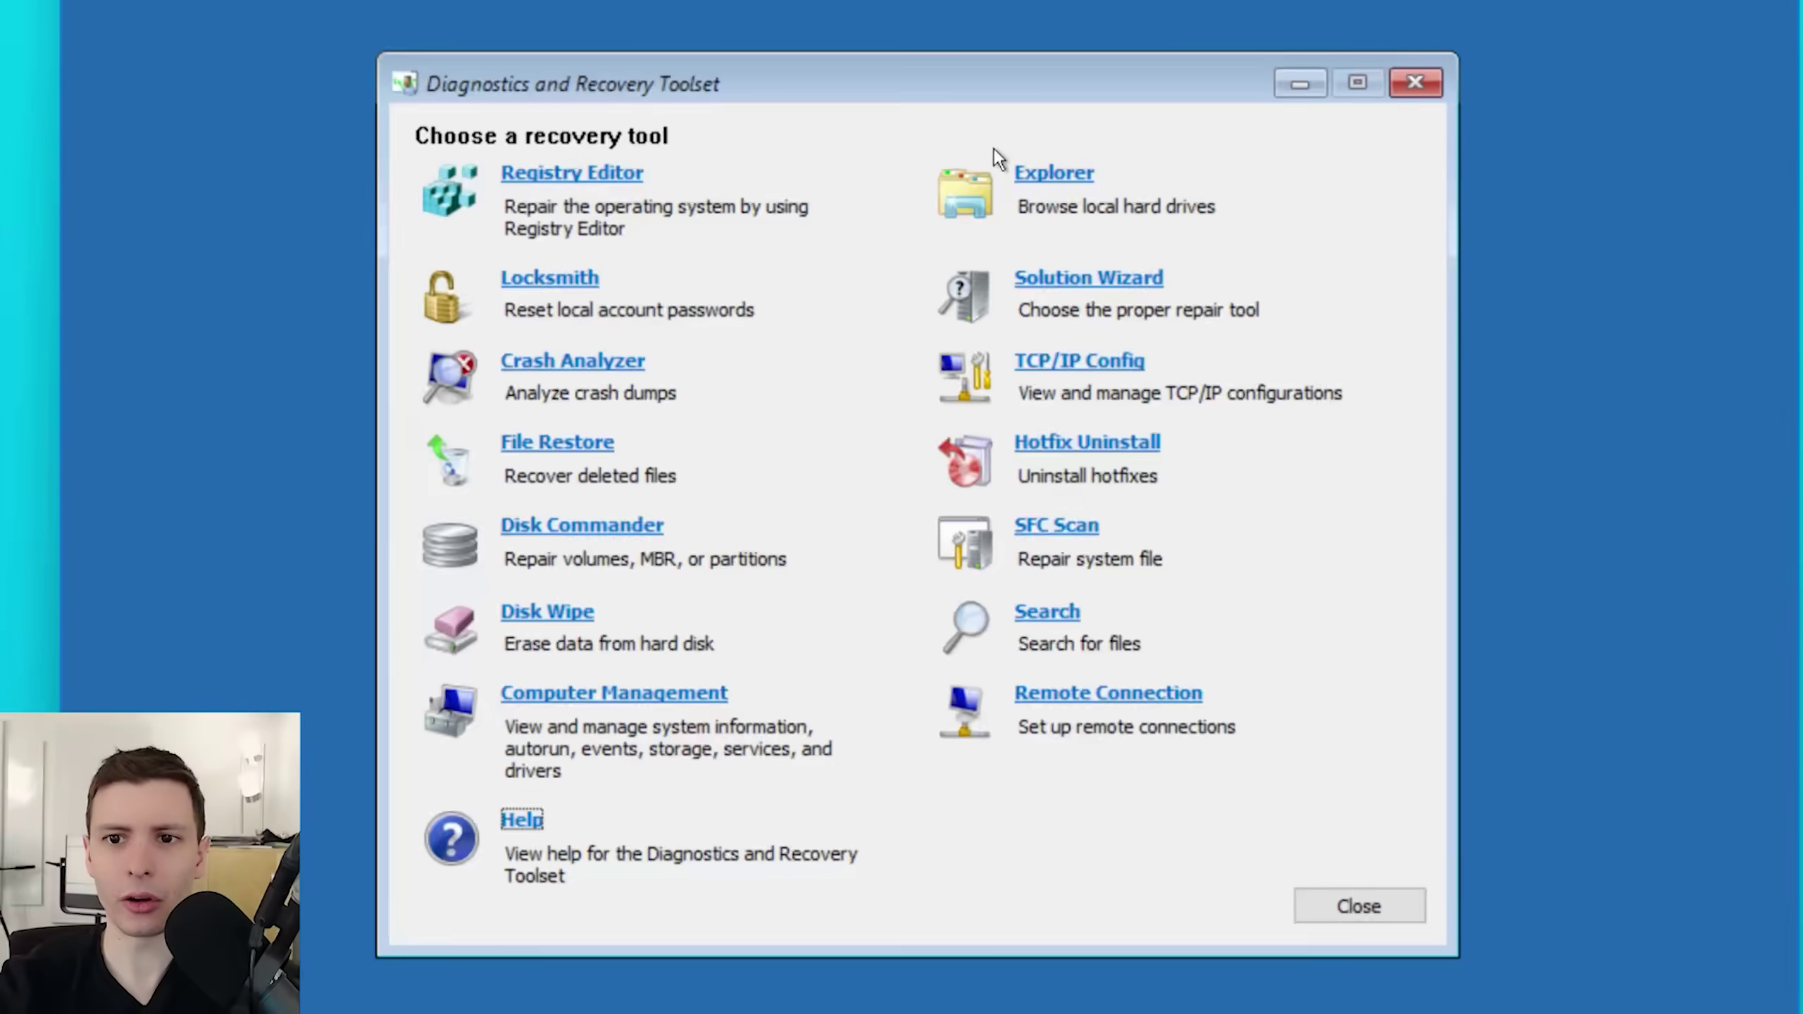
{"action": "left_click", "coordinate": [1044, 173]}
{"action": "left_click", "coordinate": [305, 336]}
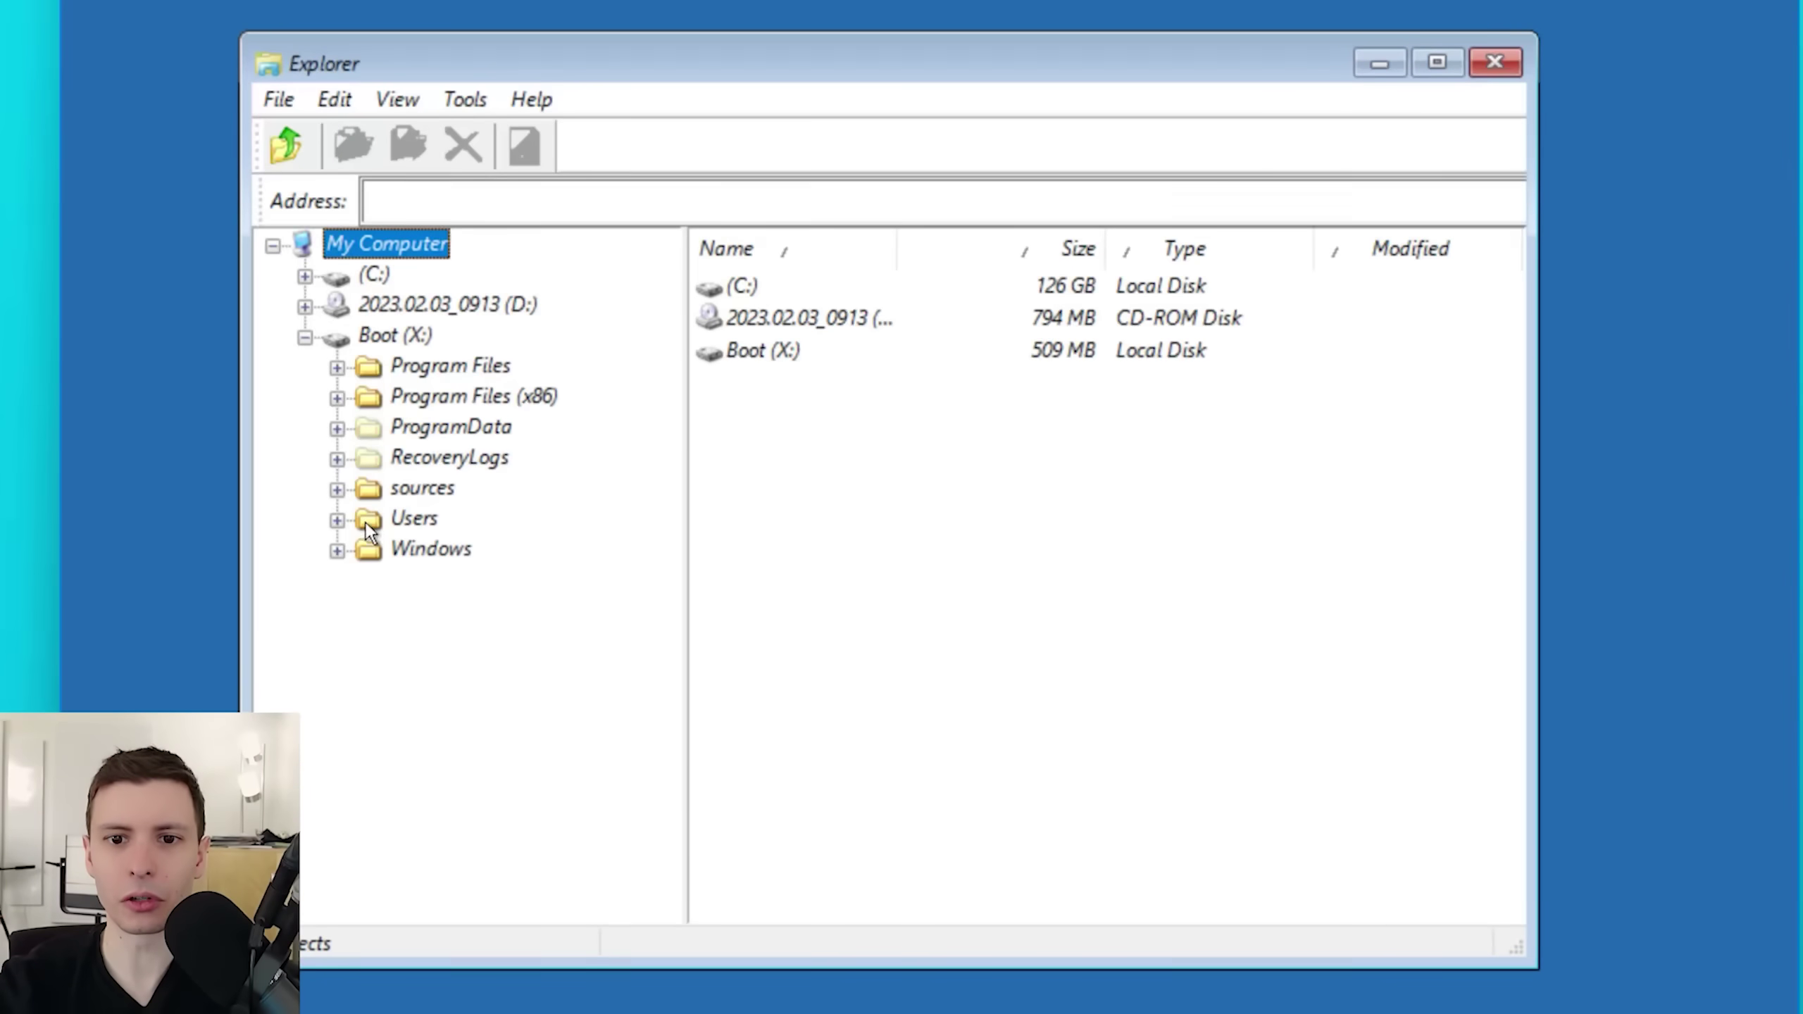
{"action": "left_click", "coordinate": [337, 551]}
{"action": "scroll", "coordinate": [434, 584], "scroll_direction": "down", "scroll_amount": 5}
{"action": "left_click", "coordinate": [375, 642]}
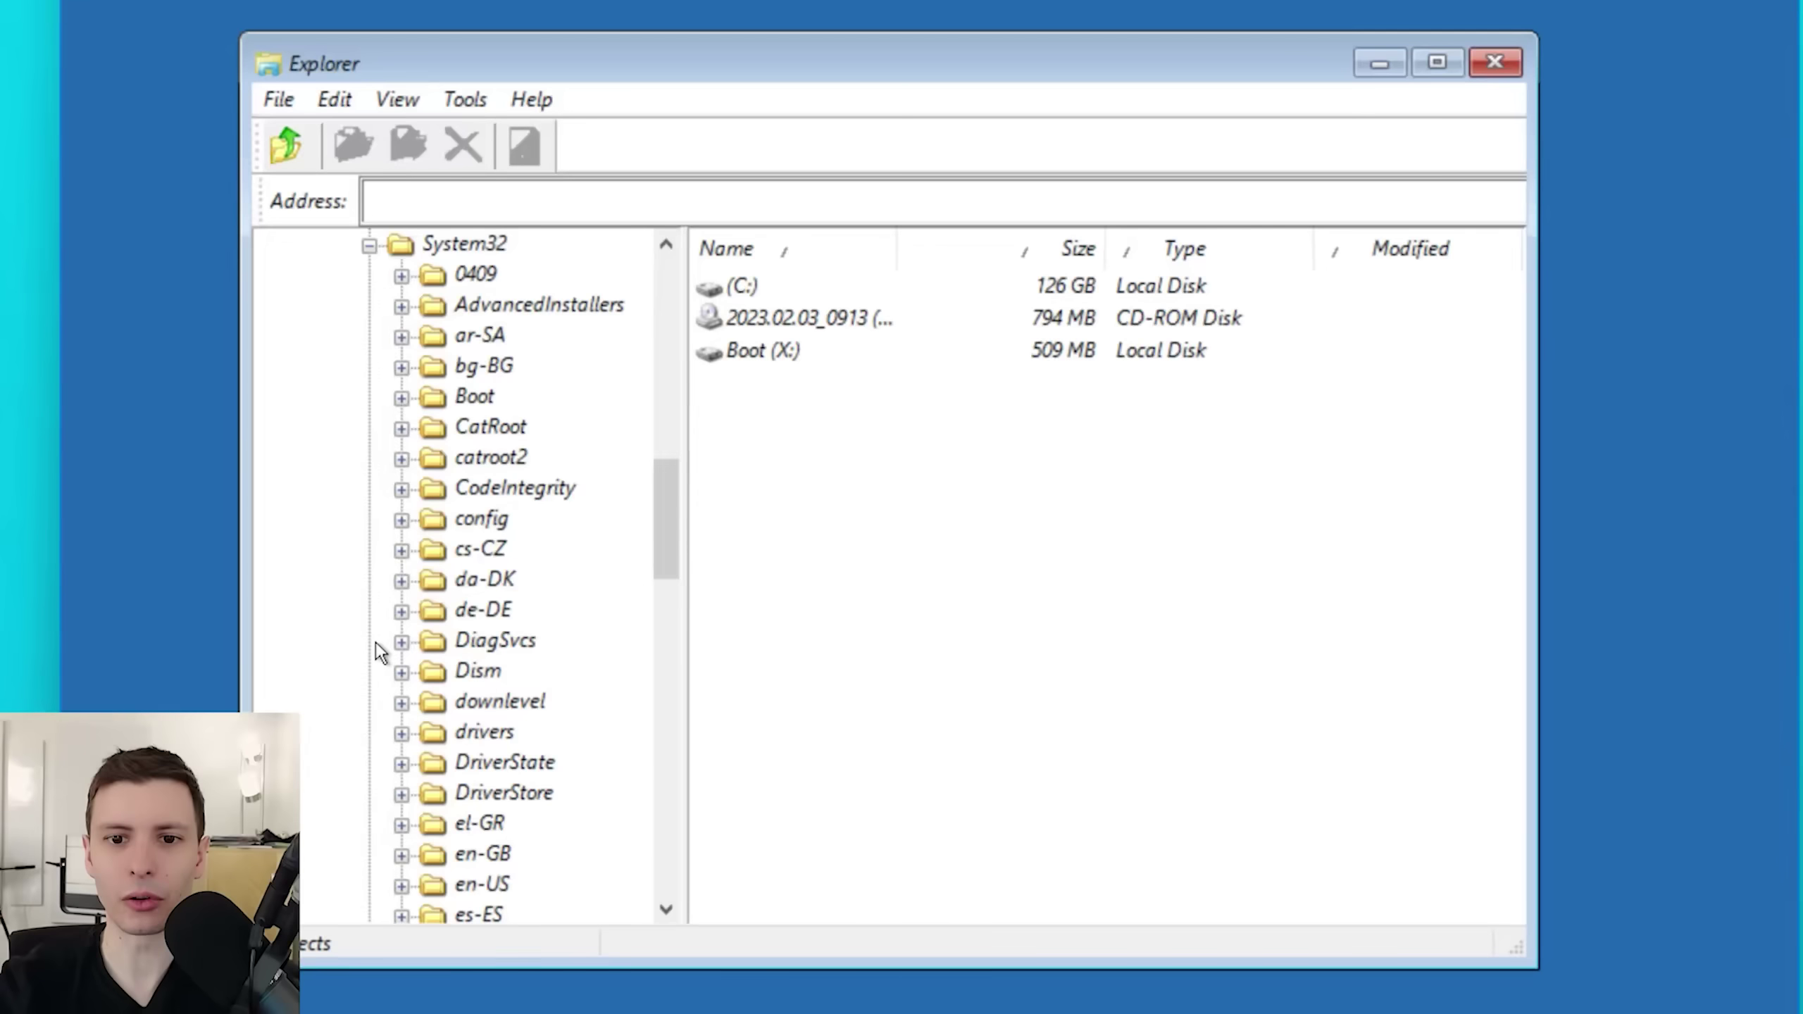
{"action": "scroll", "coordinate": [538, 611], "scroll_direction": "down", "scroll_amount": 7}
{"action": "scroll", "coordinate": [487, 574], "scroll_direction": "up", "scroll_amount": 7}
{"action": "scroll", "coordinate": [470, 550], "scroll_direction": "up", "scroll_amount": 4}
{"action": "left_click", "coordinate": [456, 611]}
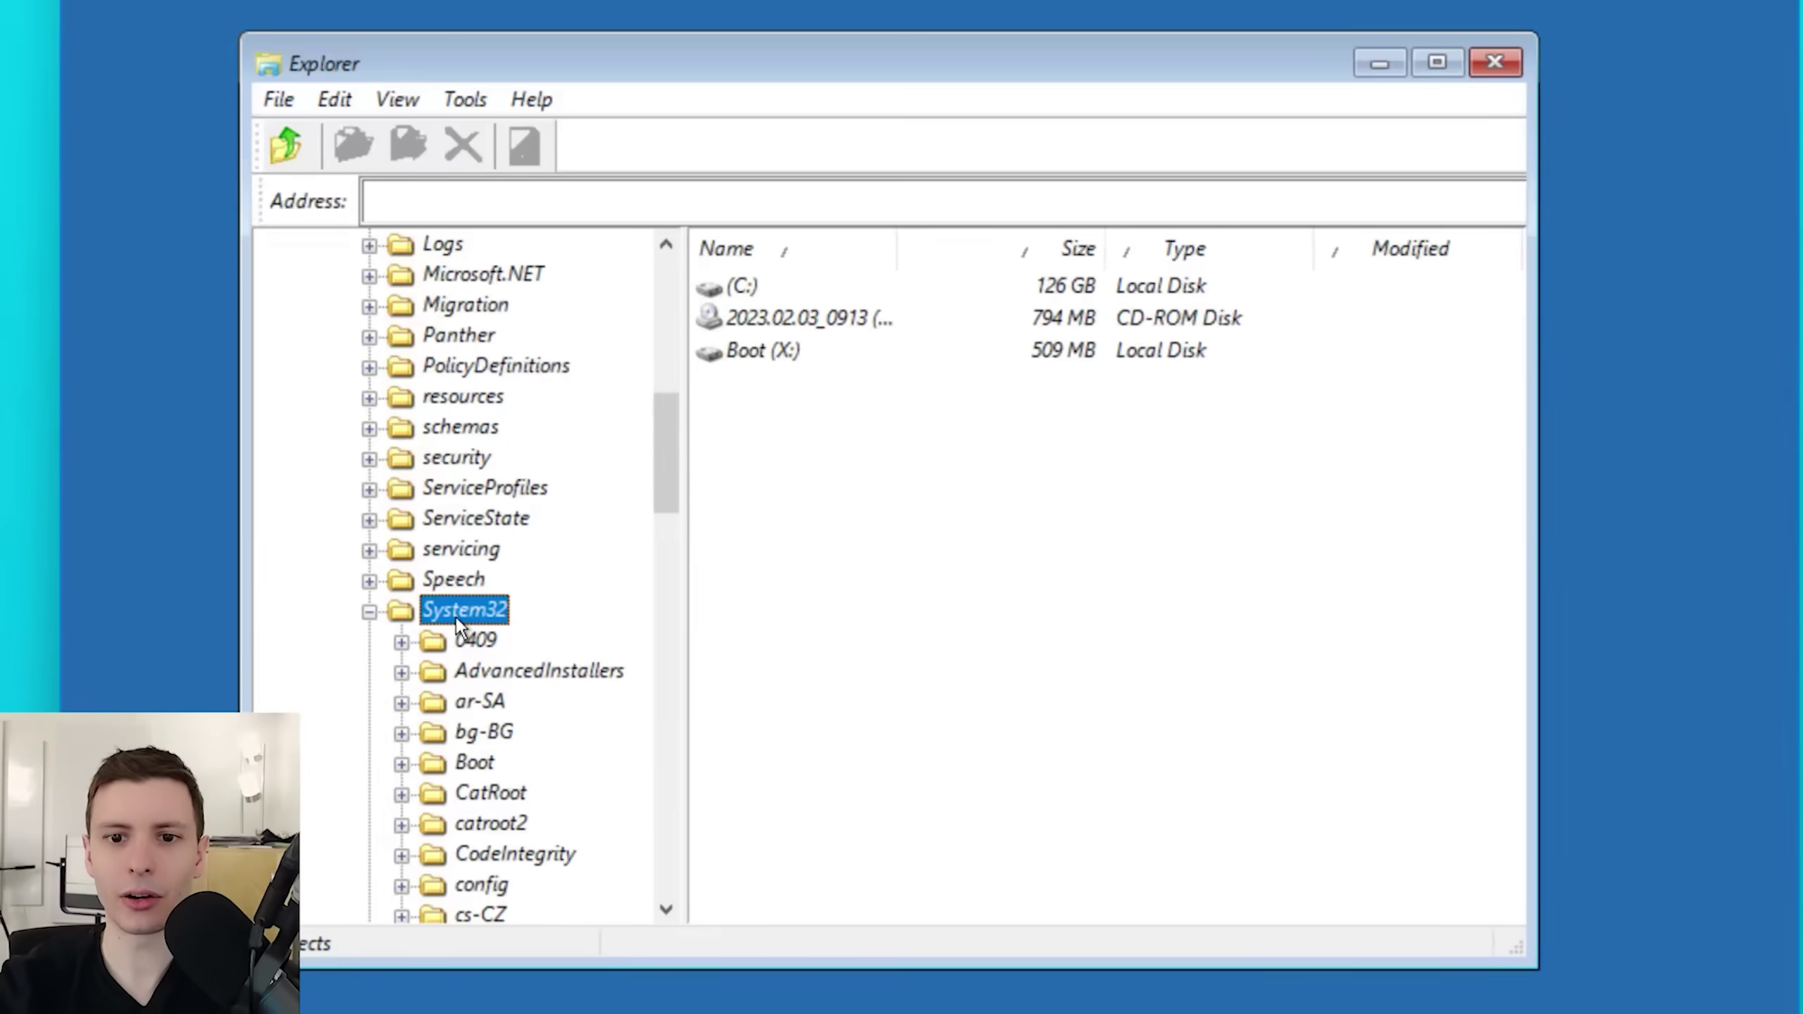
{"action": "left_click", "coordinate": [1496, 63]}
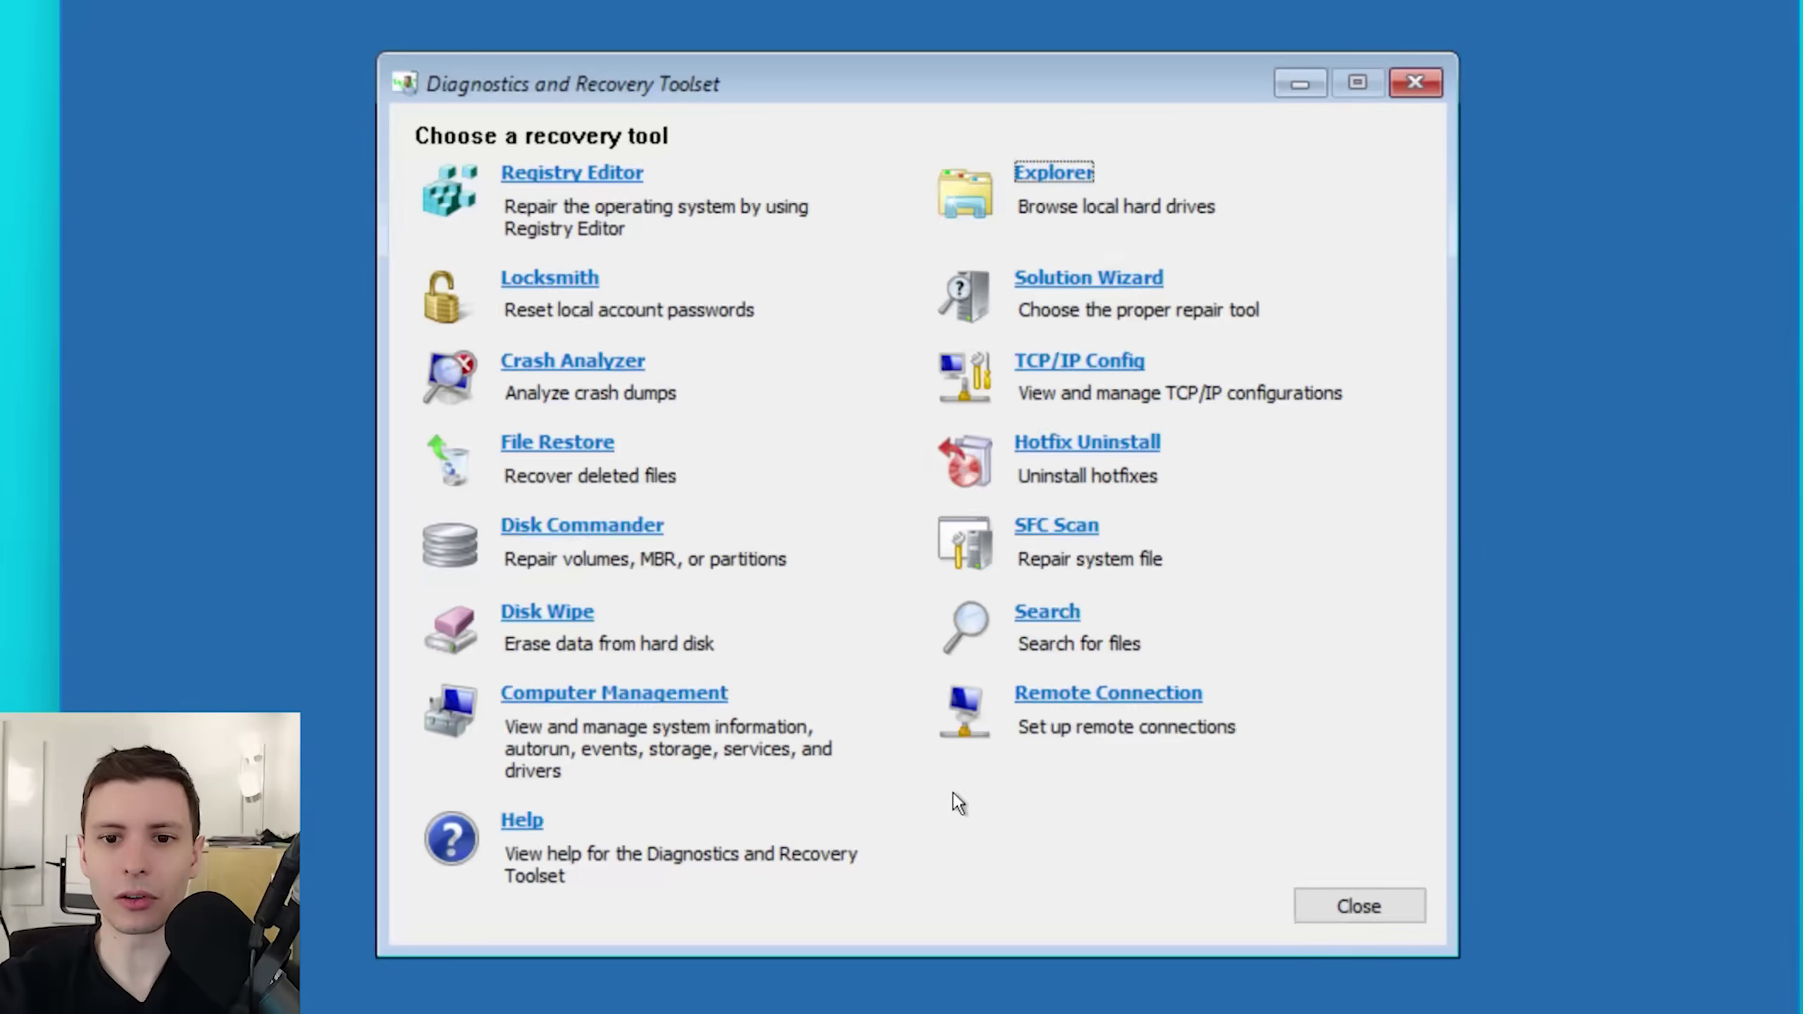
{"action": "left_click_drag", "start_coordinate": [928, 65], "coordinate": [918, 52]}
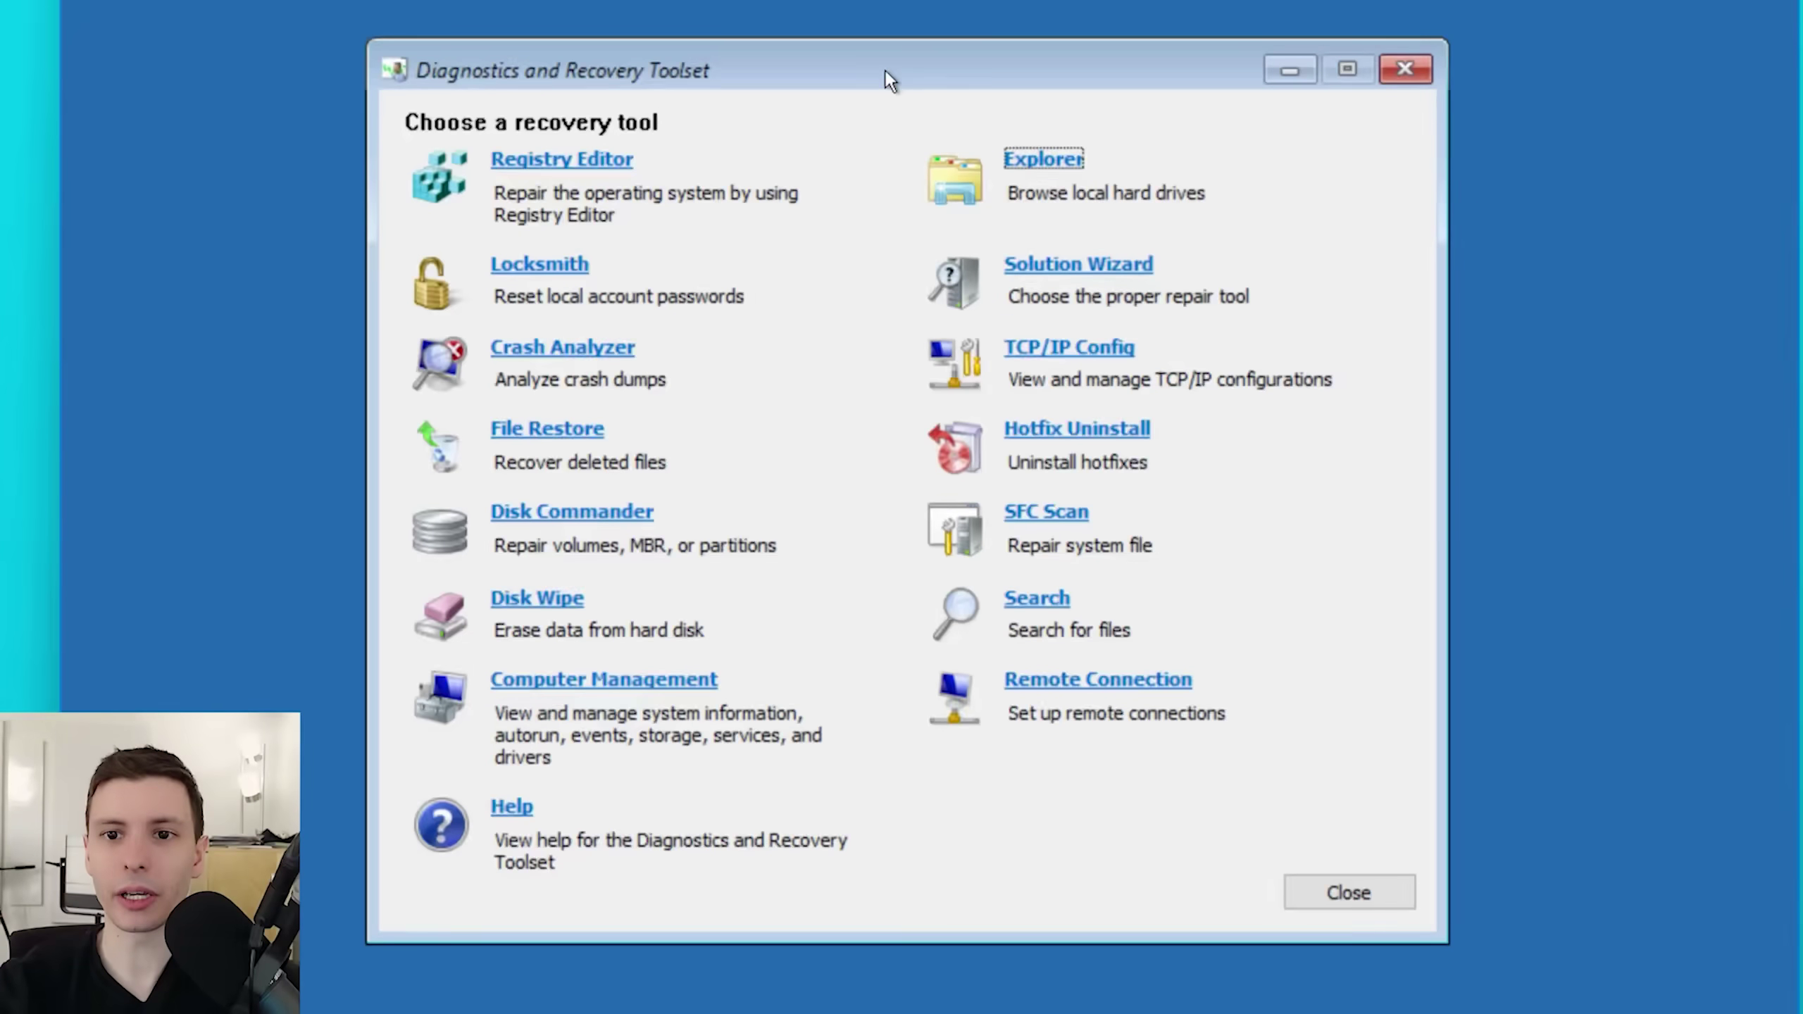
{"action": "left_click", "coordinate": [1318, 896]}
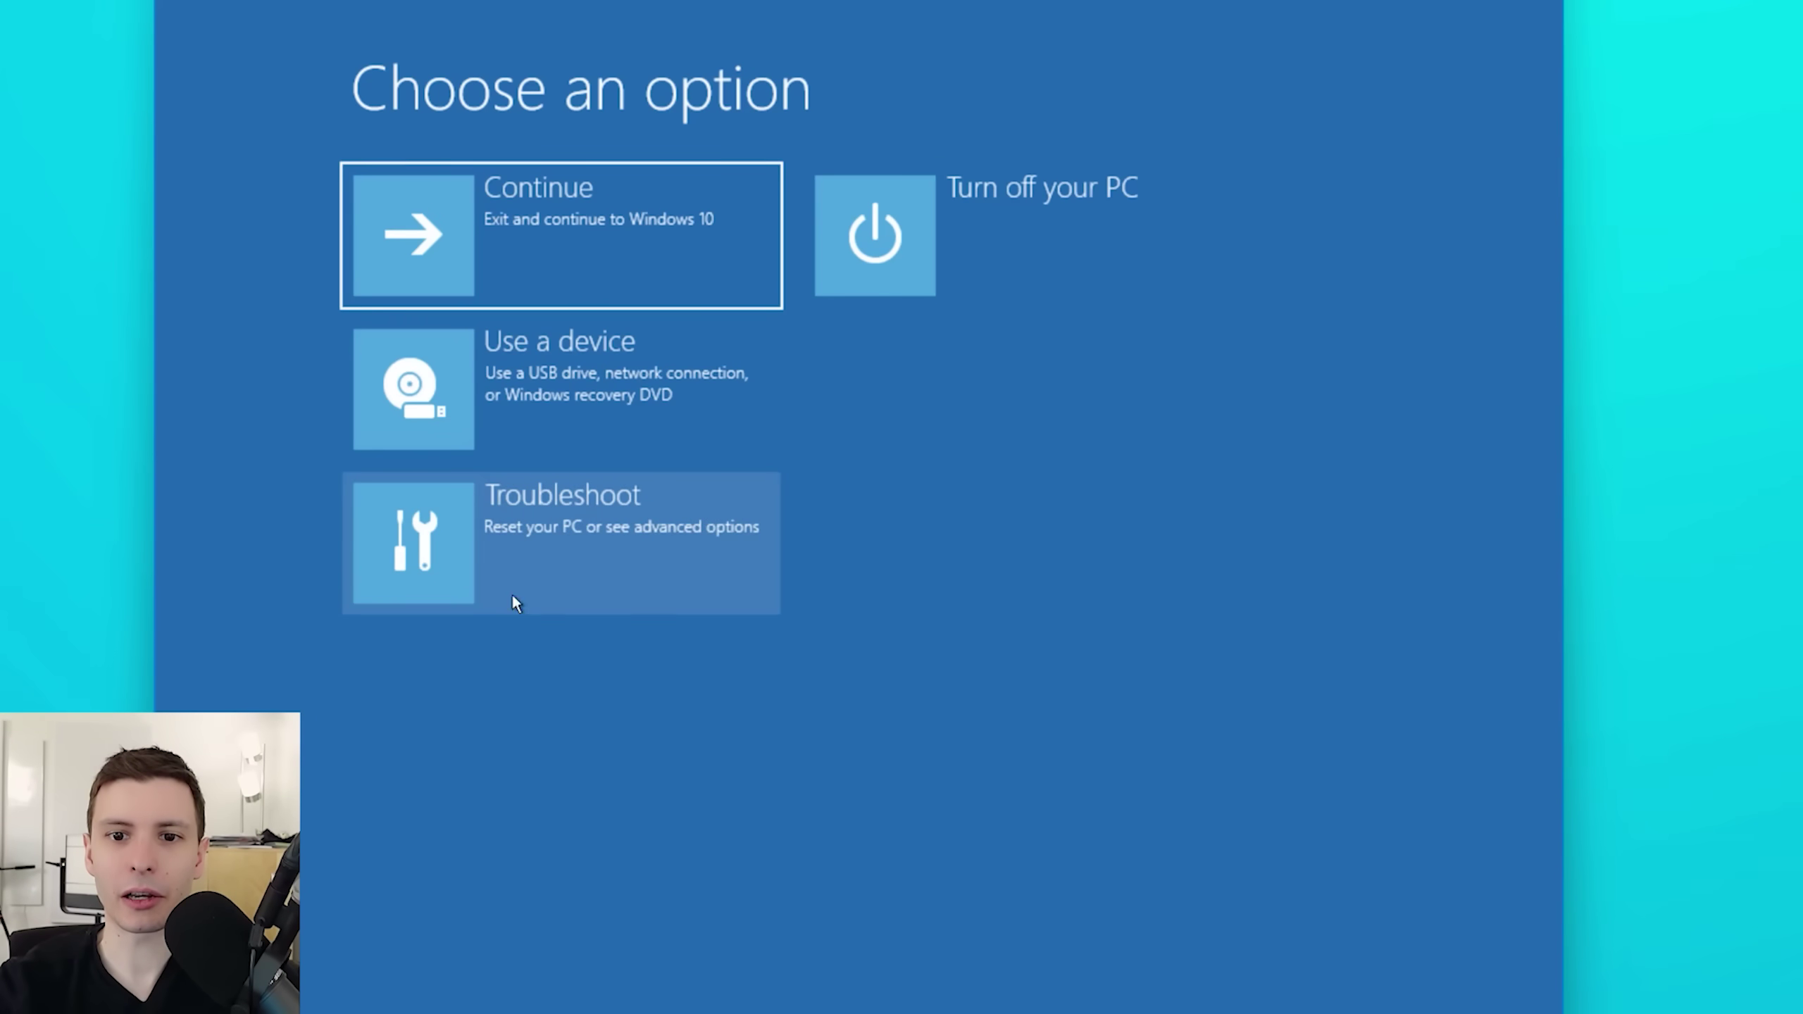
- Look over Troubleshoot > Advanced options, then relaunch Microsoft Diagnostics and Recovery Toolset
{"action": "left_click", "coordinate": [710, 525]}
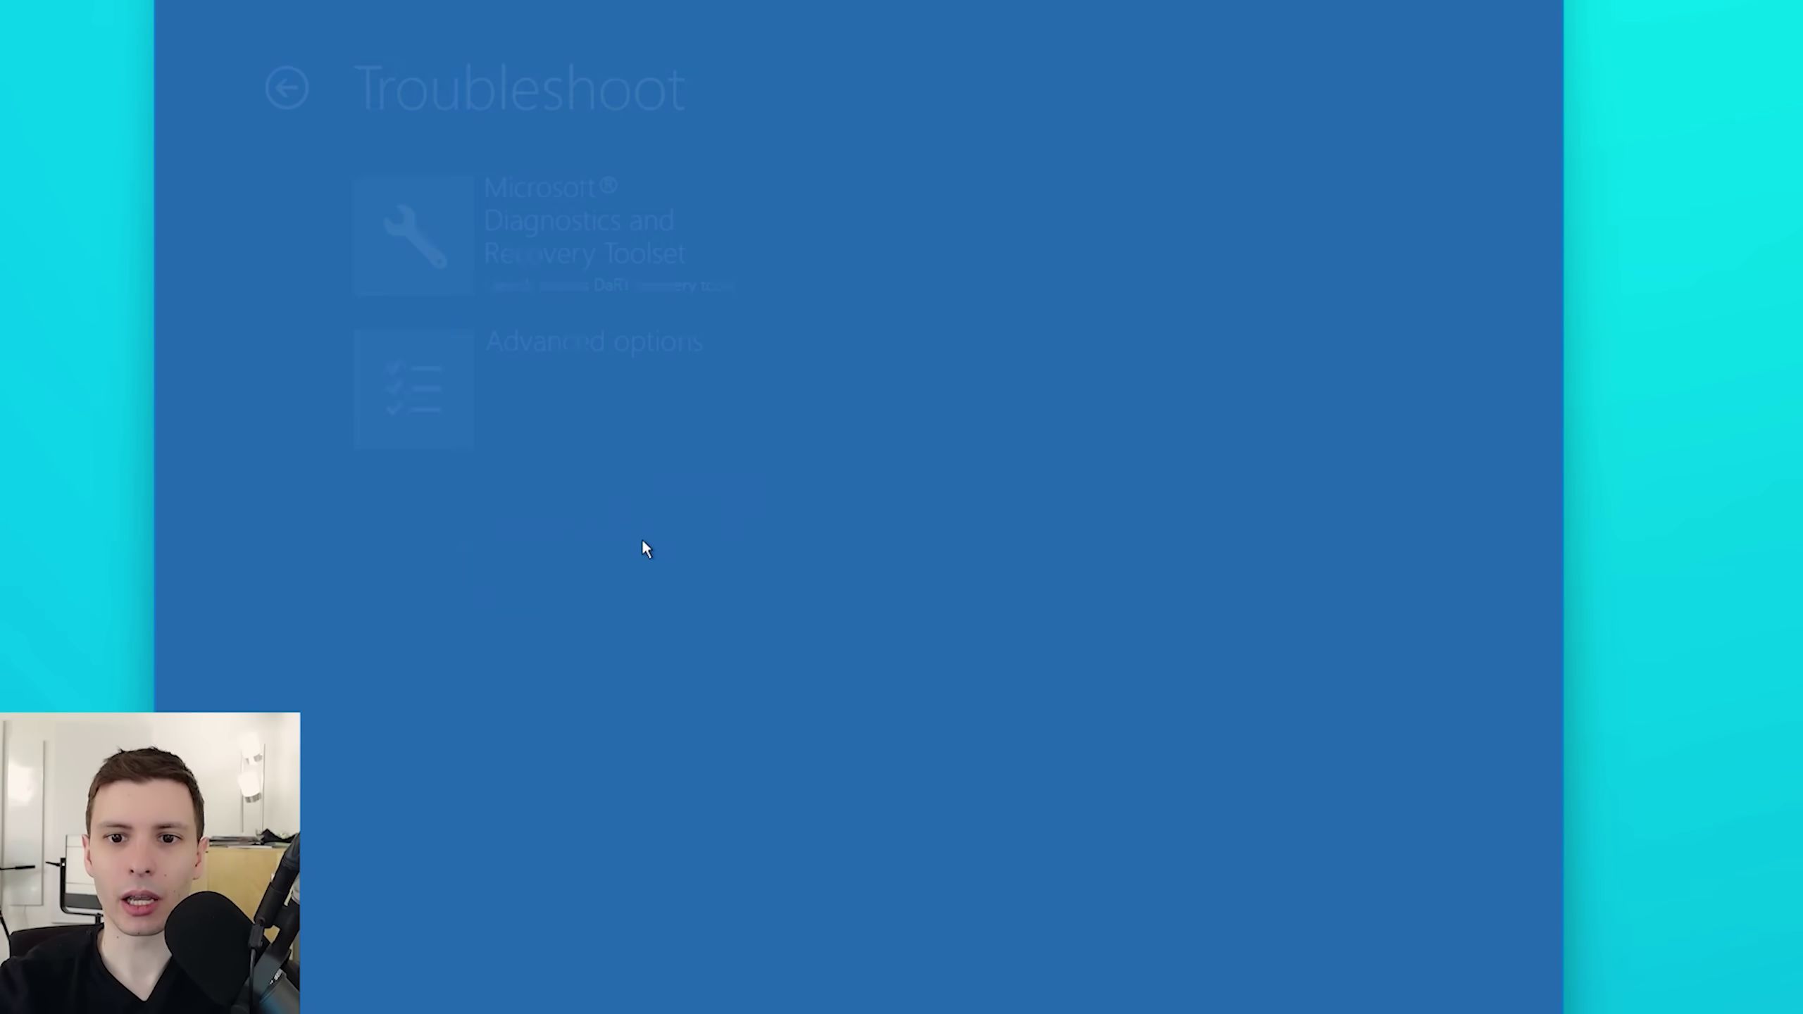
{"action": "left_click", "coordinate": [596, 426]}
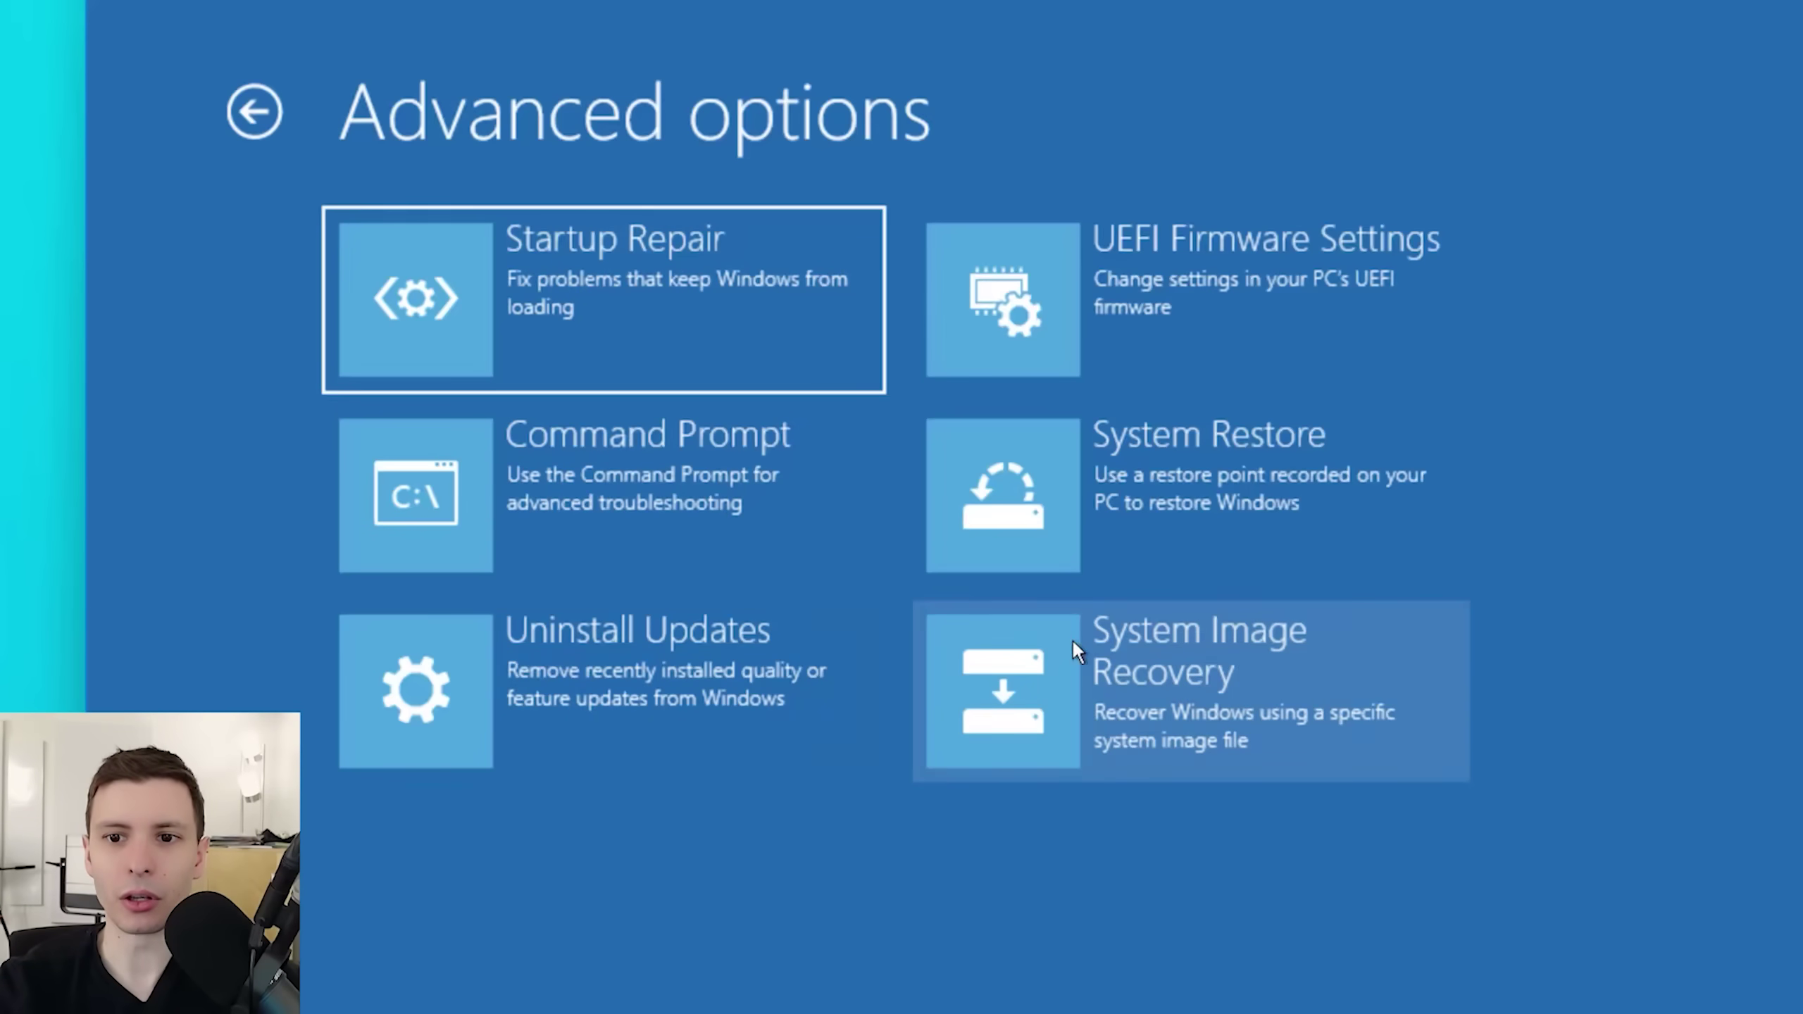
{"action": "left_click", "coordinate": [599, 362]}
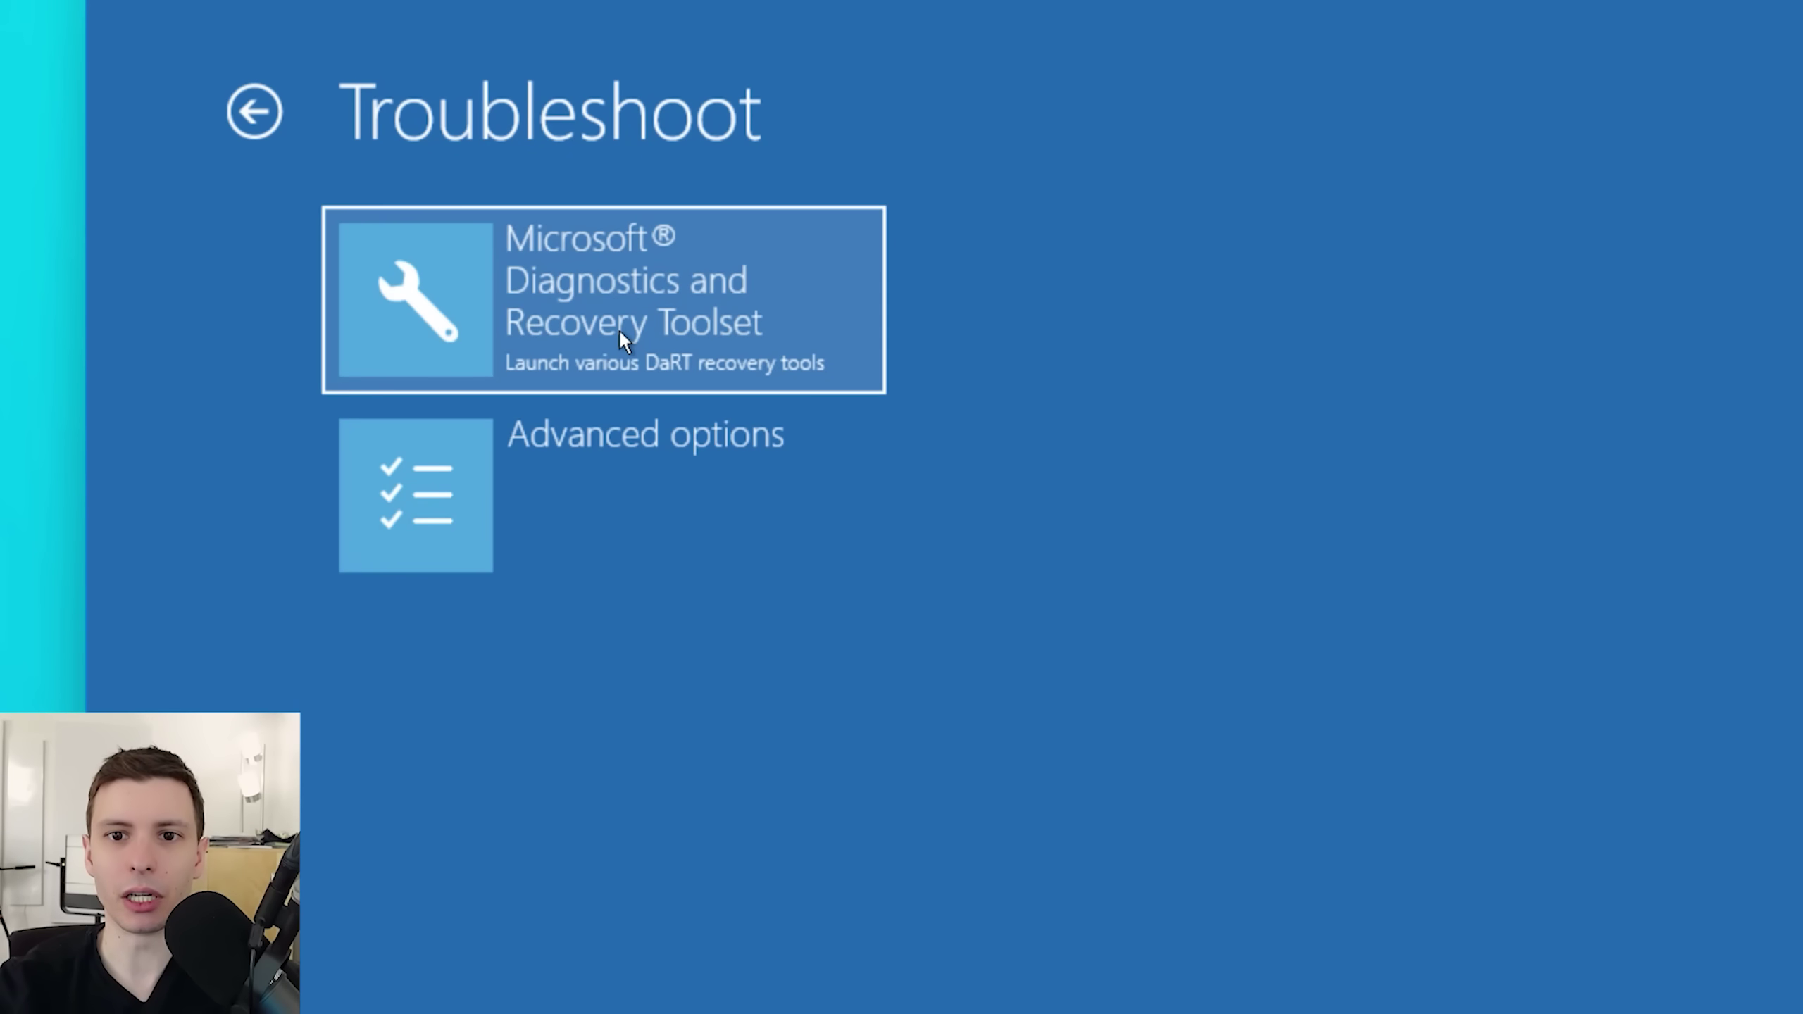
{"action": "left_click", "coordinate": [618, 328]}
- Choose the Windows 10 installation as the system to work on
{"action": "left_click", "coordinate": [618, 328]}
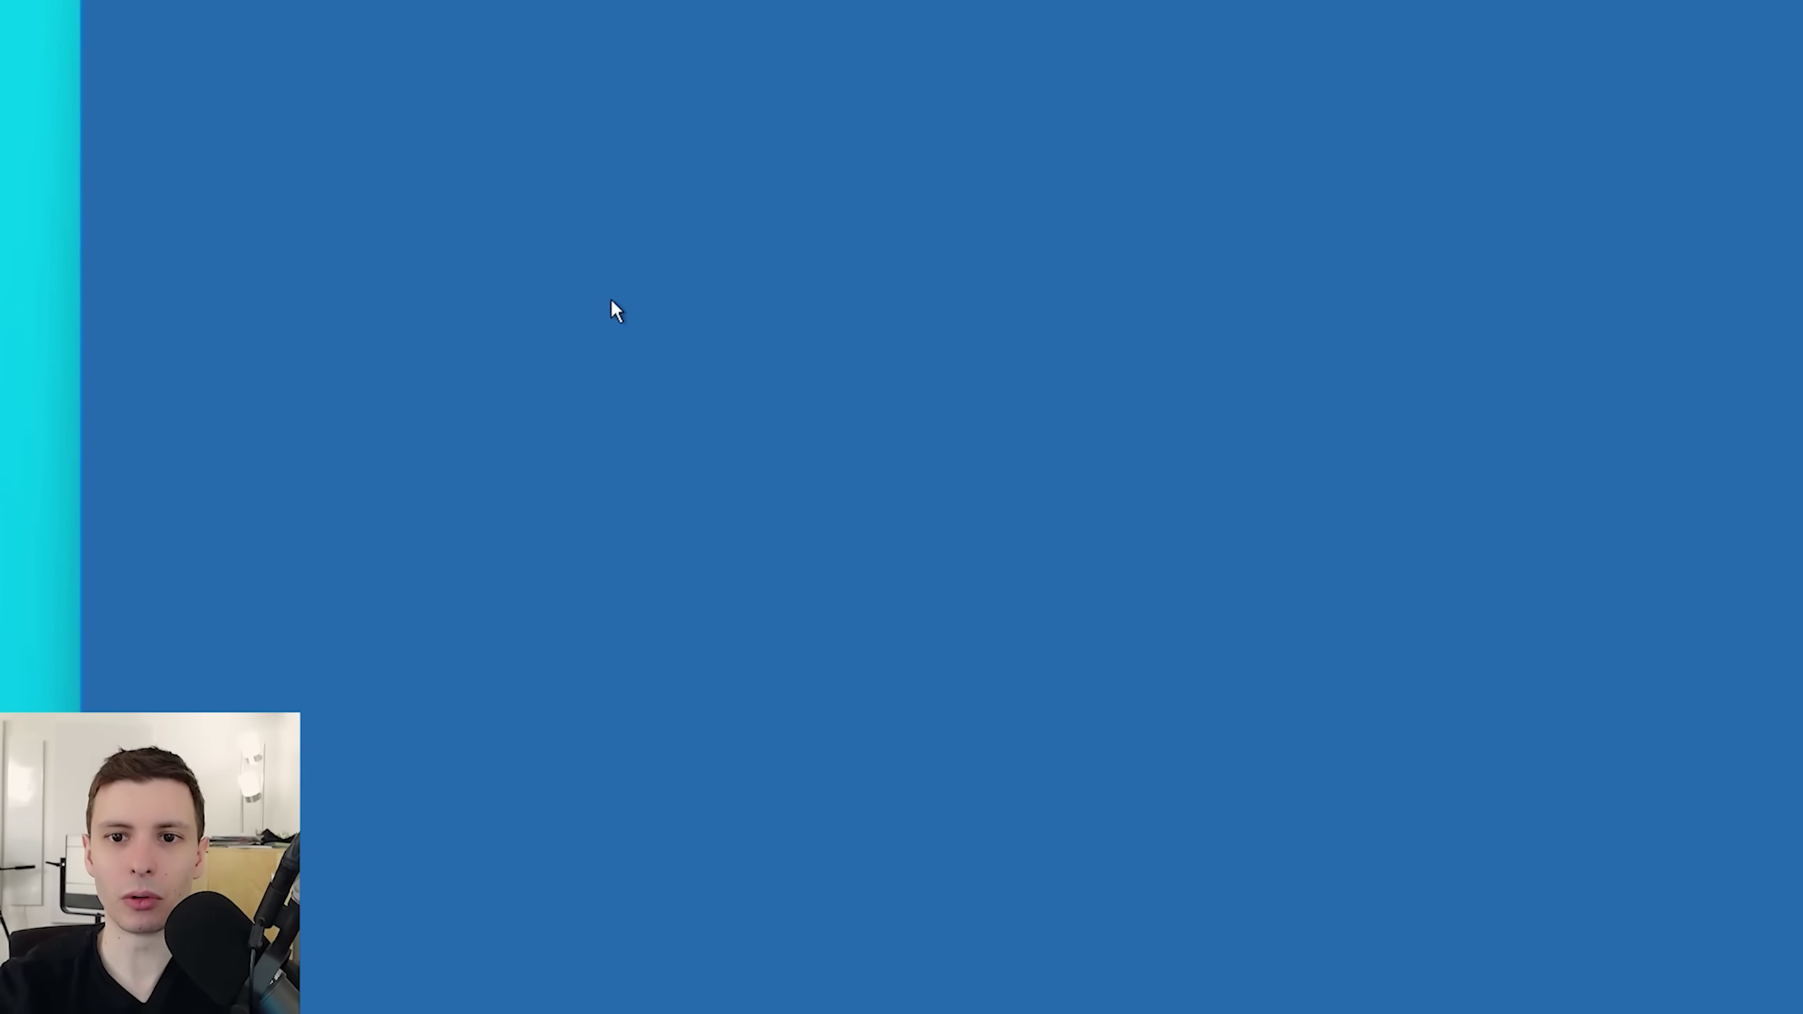